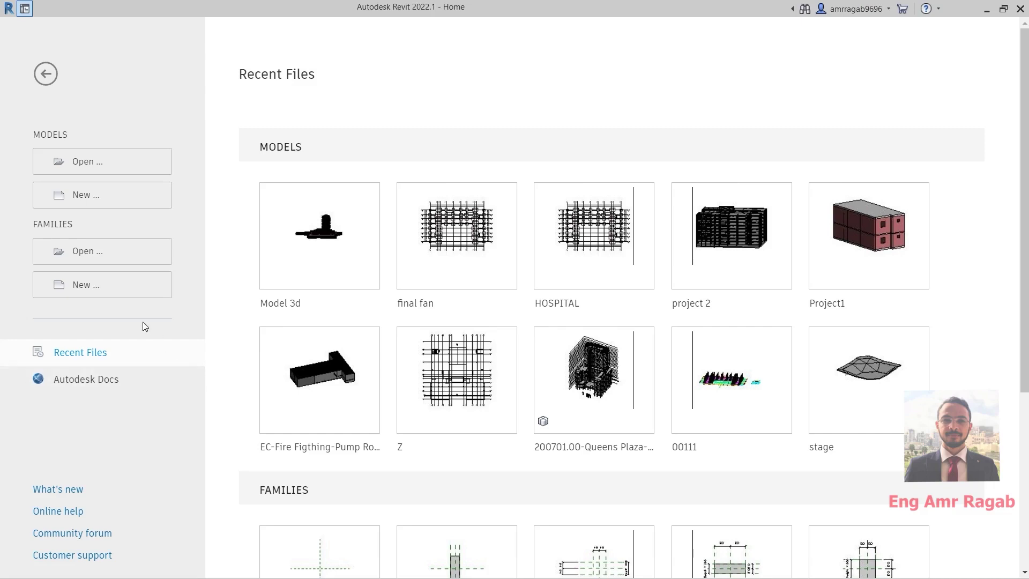
Create a new family from the Metric Structural Column.rft template in the English family templates folder.
click(102, 294)
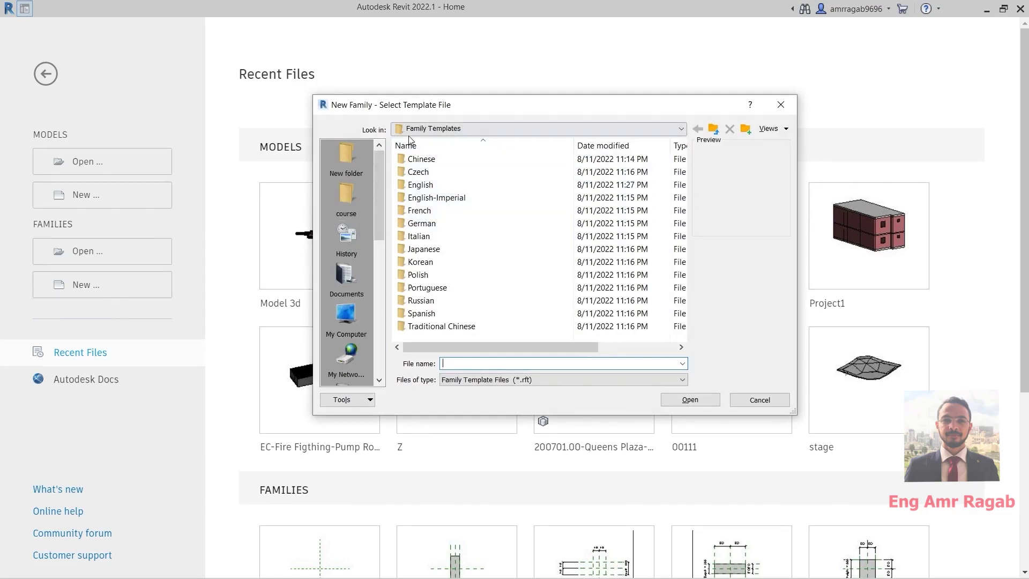
click(713, 129)
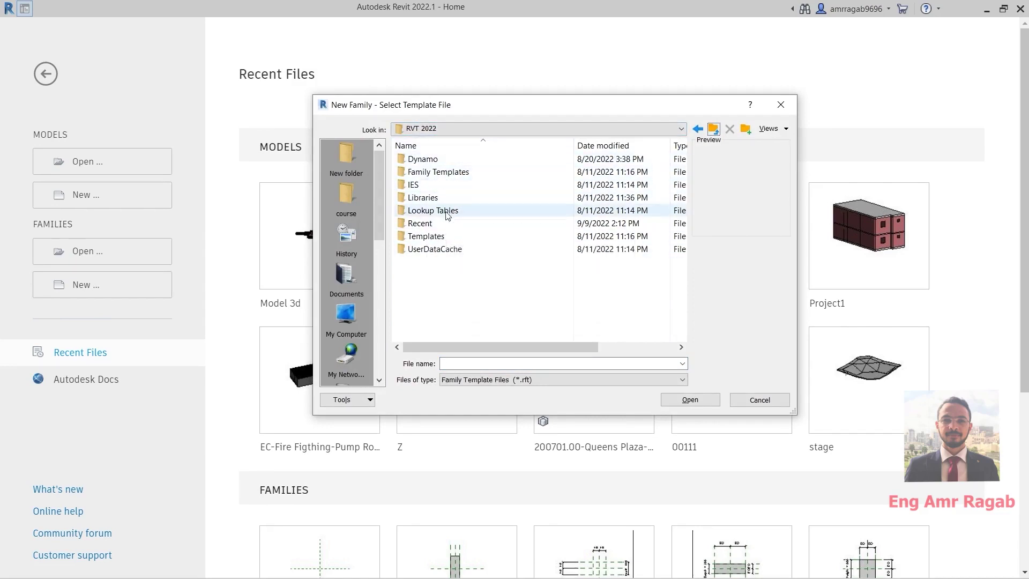
double_click(429, 175)
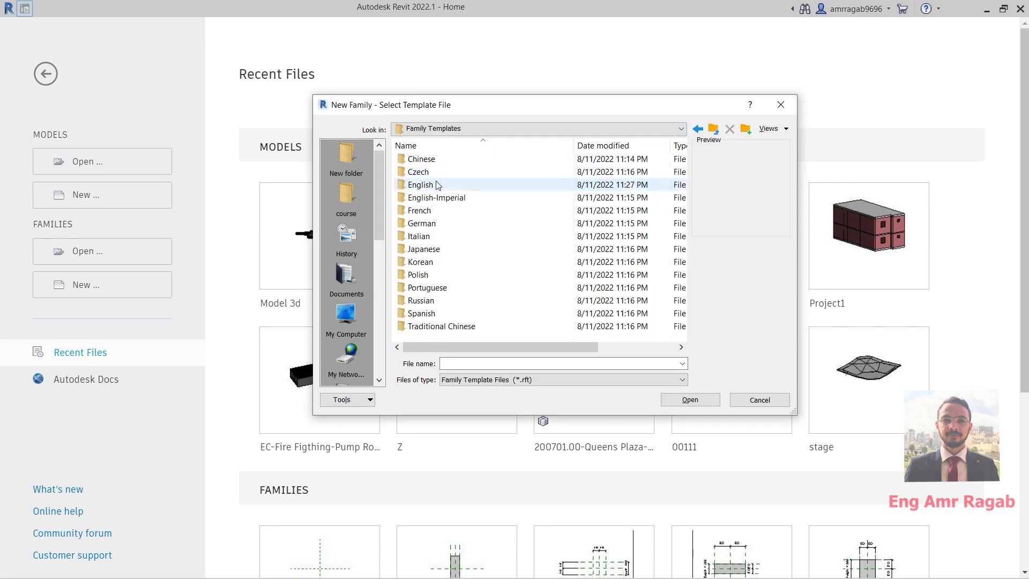
double_click(432, 185)
scroll(449, 213, down, 7)
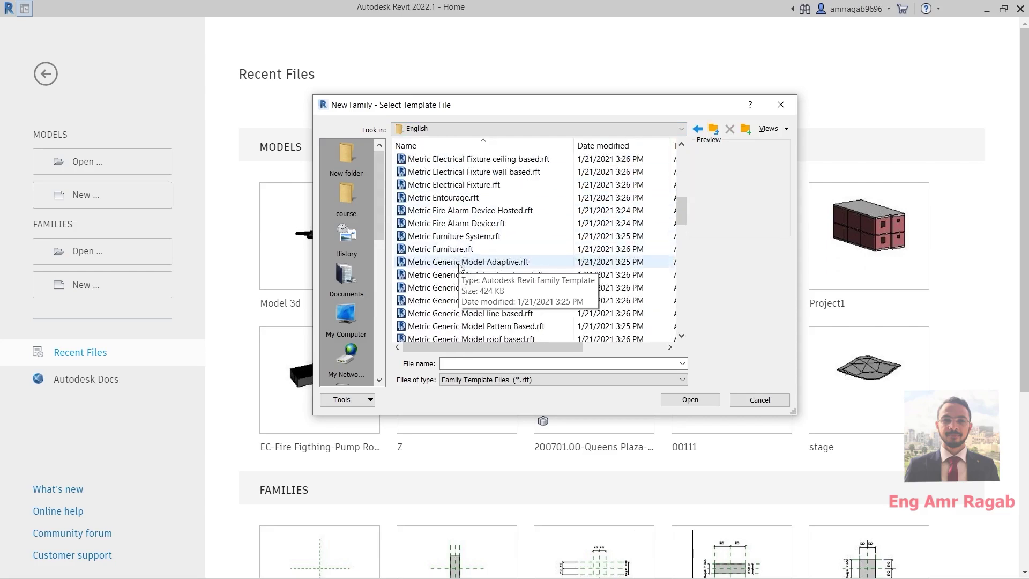
scroll(455, 214, down, 9)
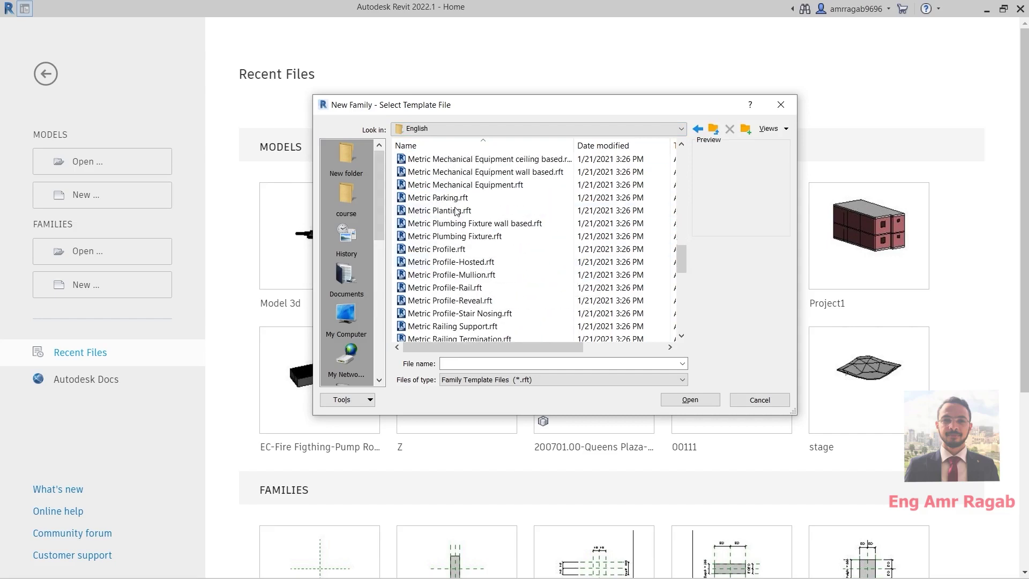
scroll(455, 212, down, 4)
click(552, 326)
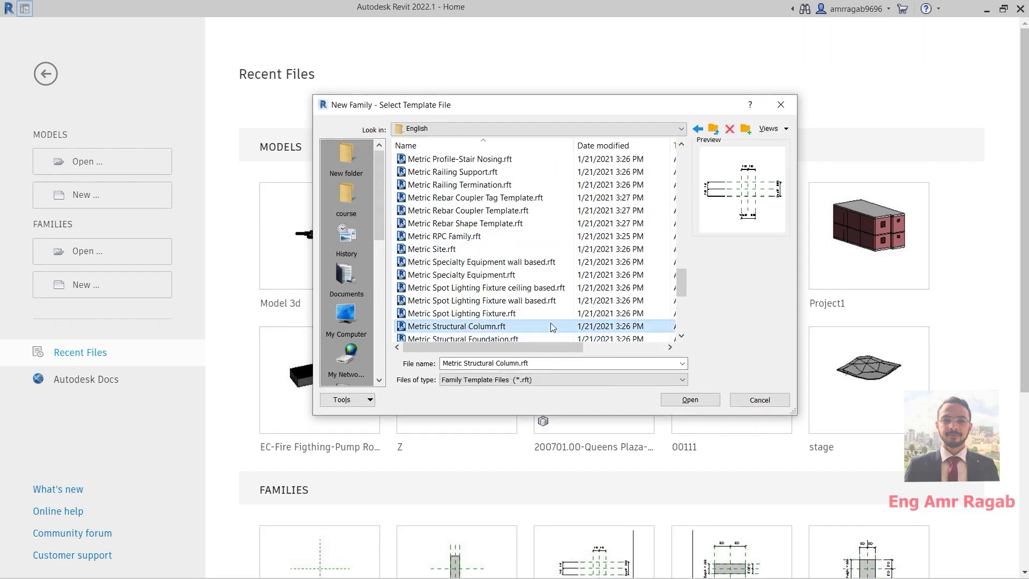
click(690, 400)
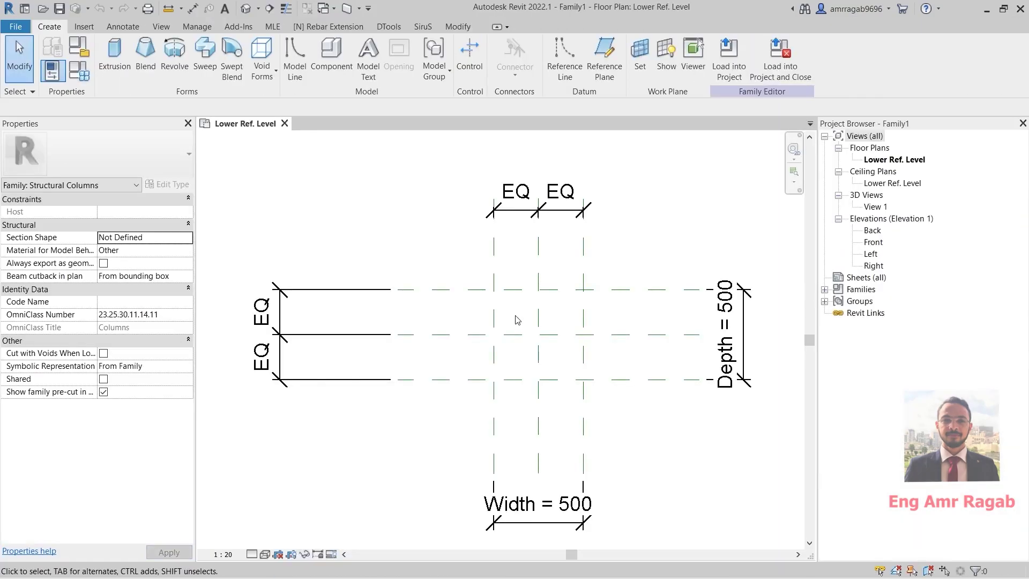
middle_drag(513, 329, 462, 336)
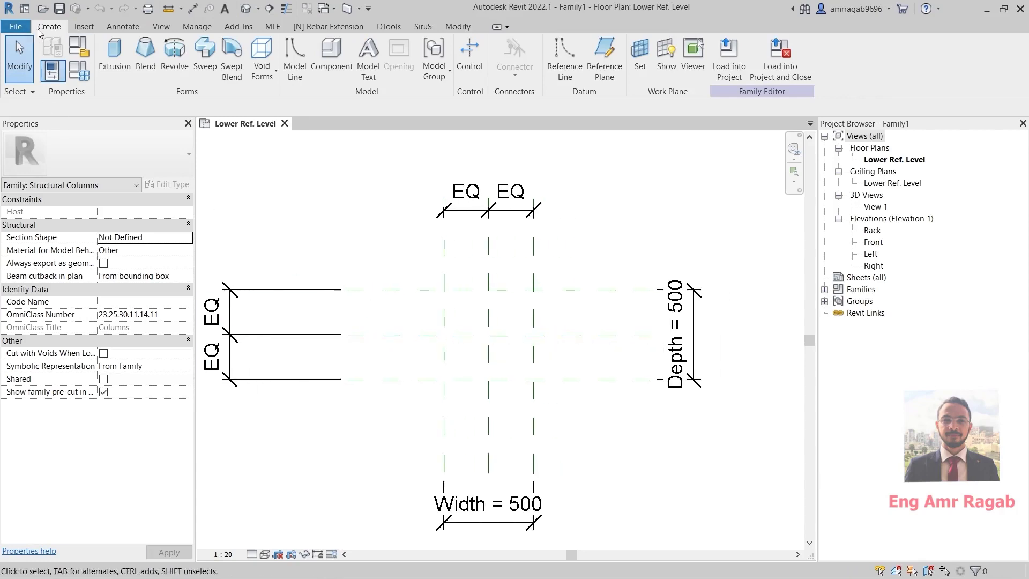
click(84, 26)
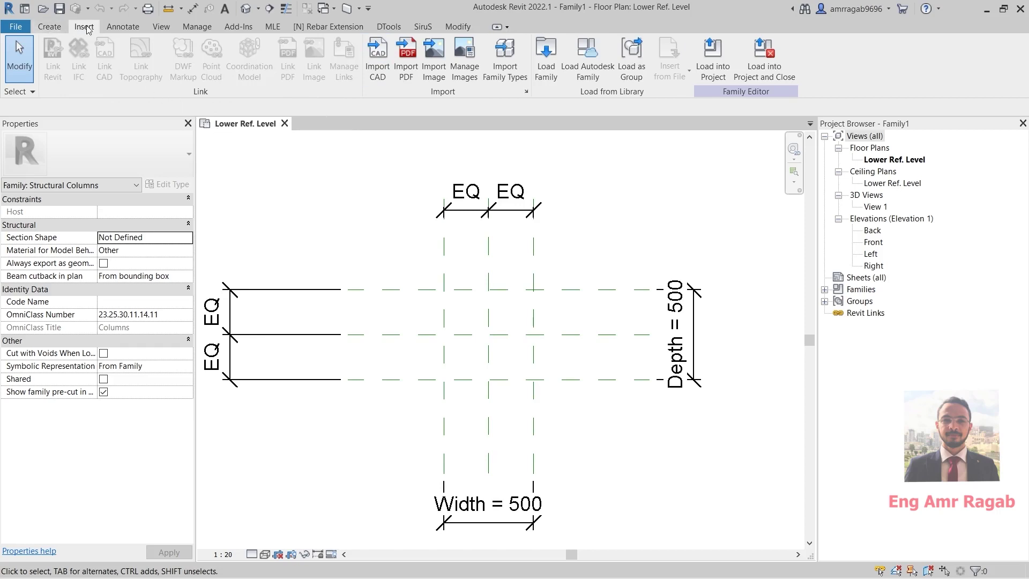
click(121, 27)
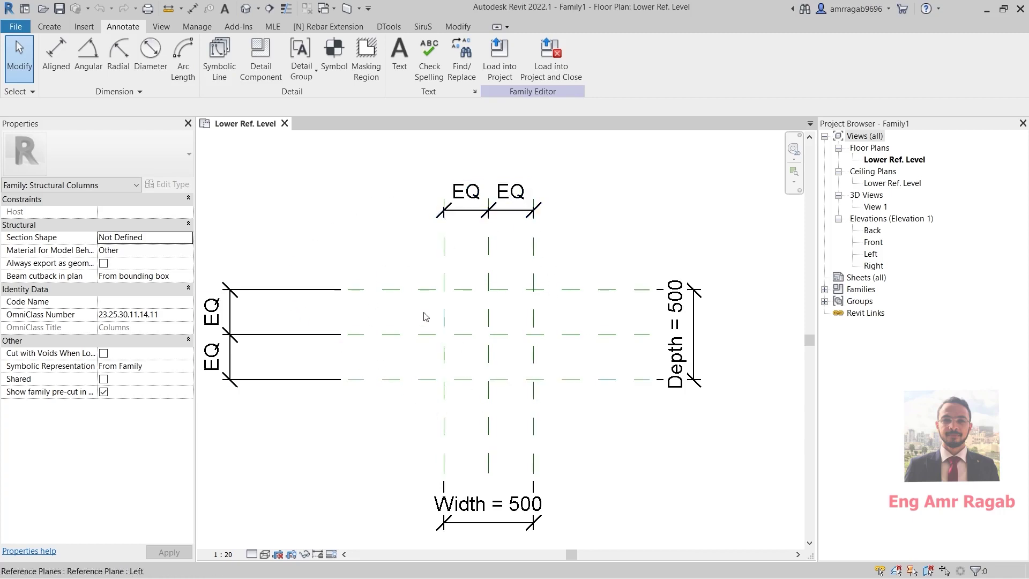
middle_drag(435, 281, 411, 289)
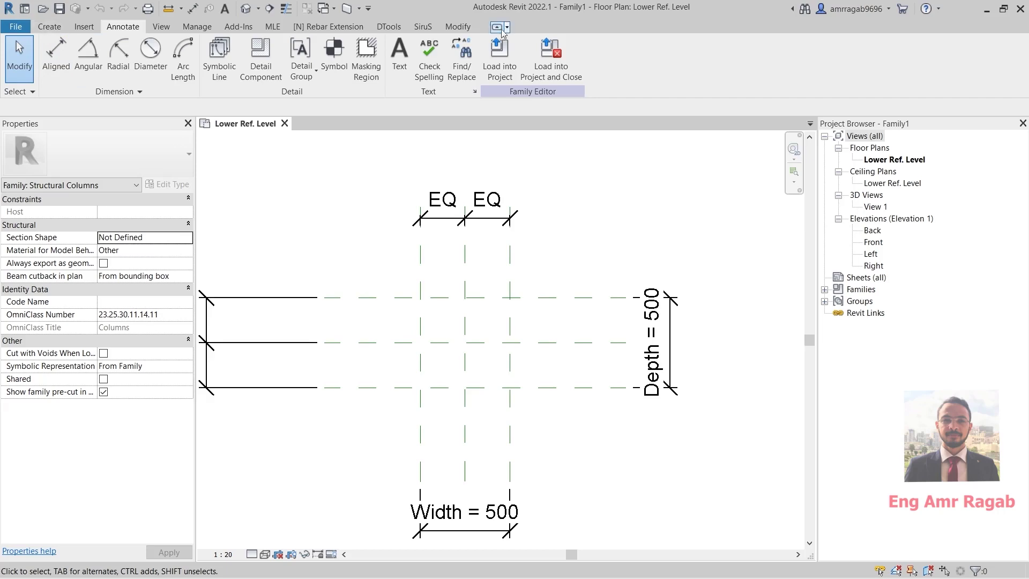
middle_drag(491, 284, 548, 284)
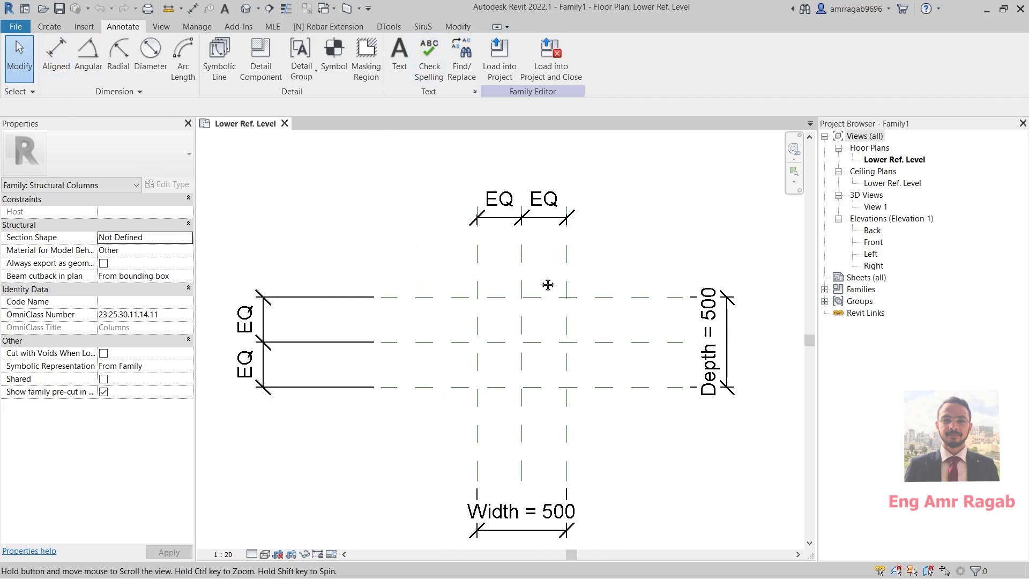
middle_drag(600, 339, 550, 325)
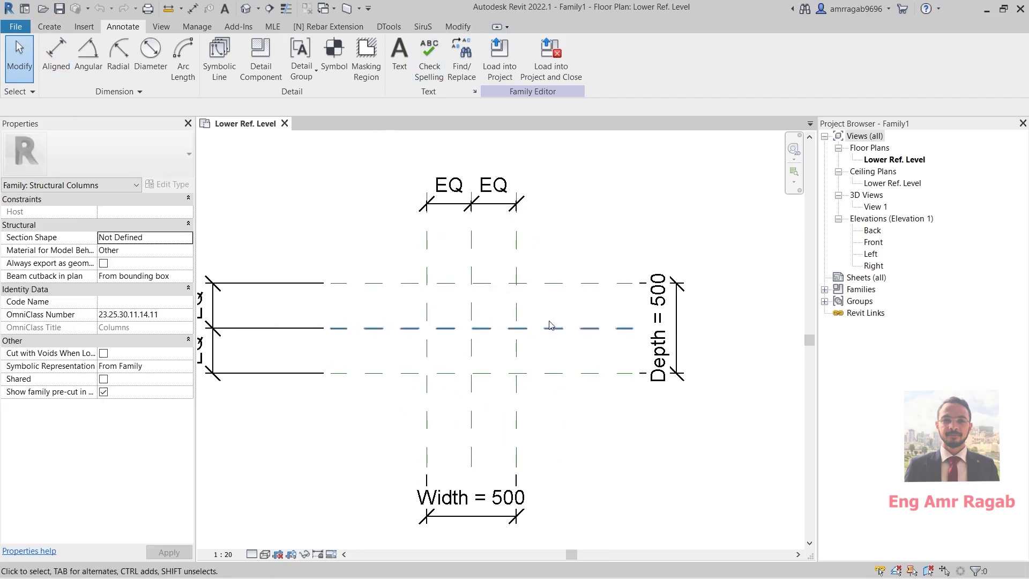
click(517, 275)
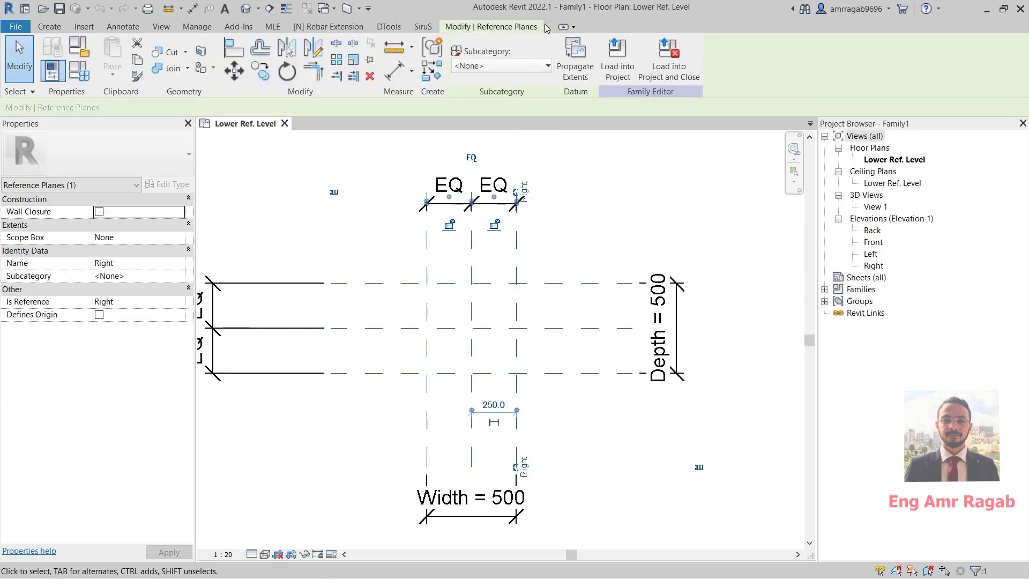
click(549, 234)
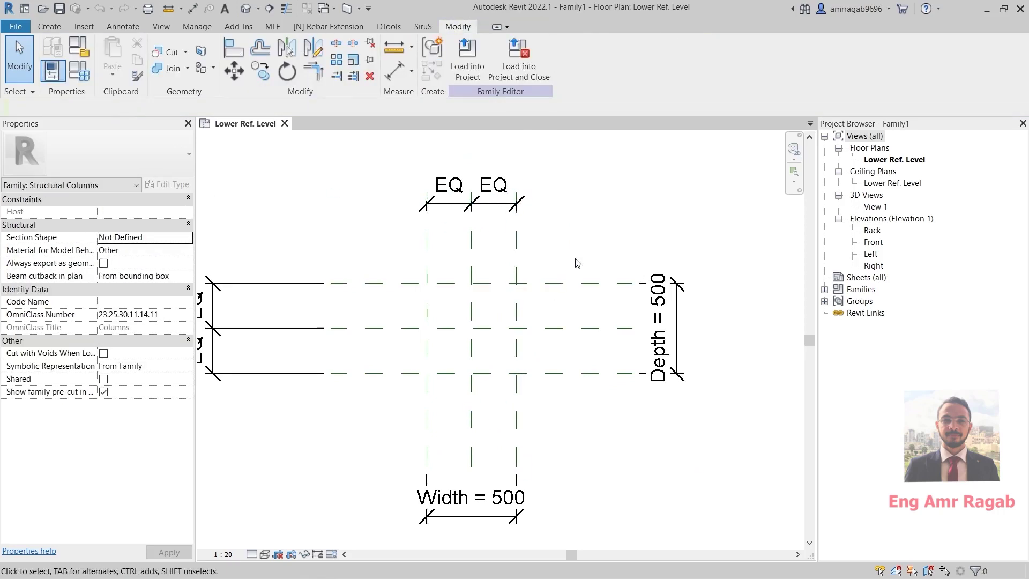
Delete the four outer reference planes with their Width, Depth and EQ dimensions, keeping the two center planes.
drag(571, 247, 509, 297)
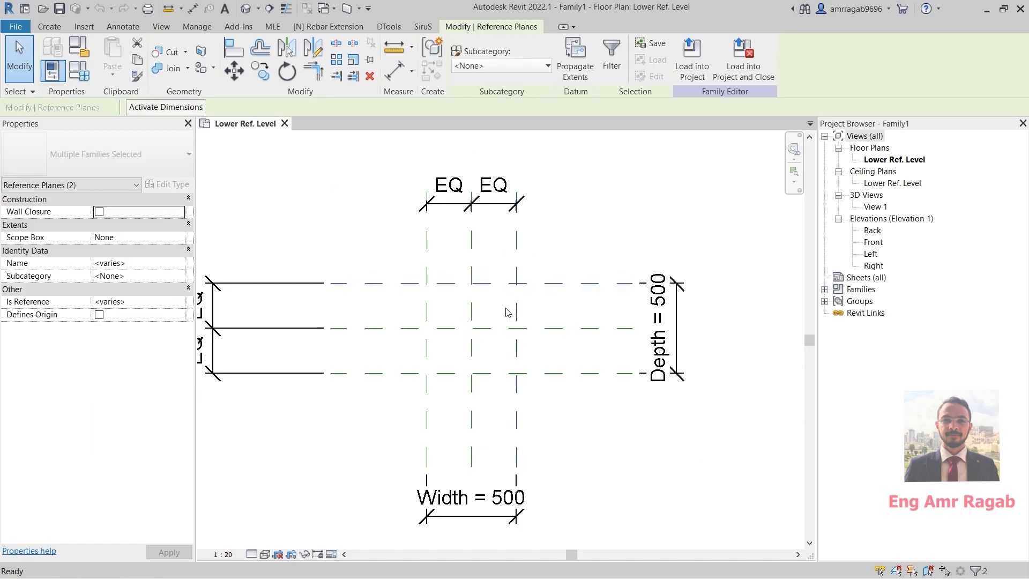
key(Delete)
drag(453, 355, 381, 411)
key(Delete)
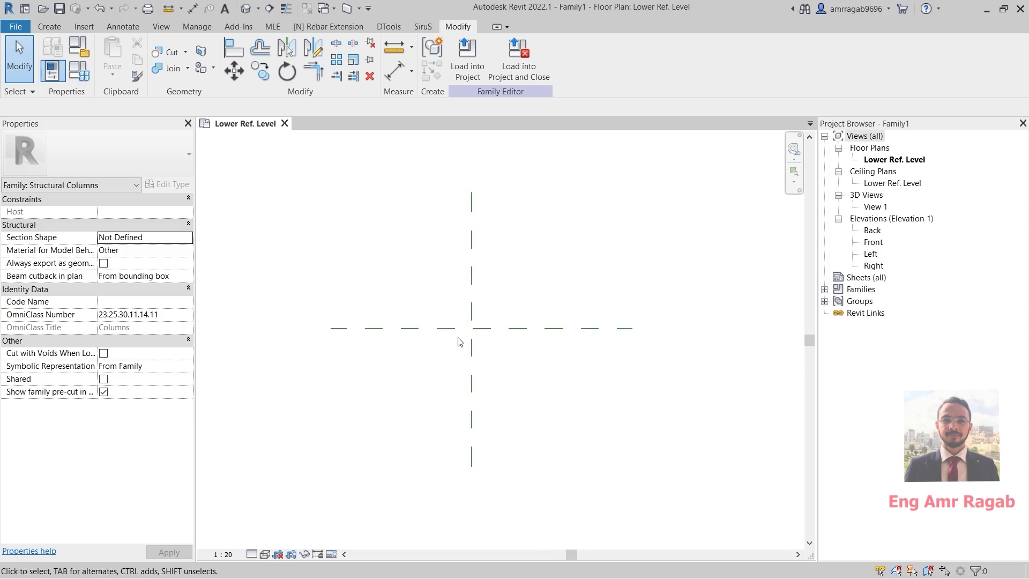
Try a 250 mm deep solid extrusion from a rectangle about 440 by 480 mm around the center planes, and delete it.
click(49, 27)
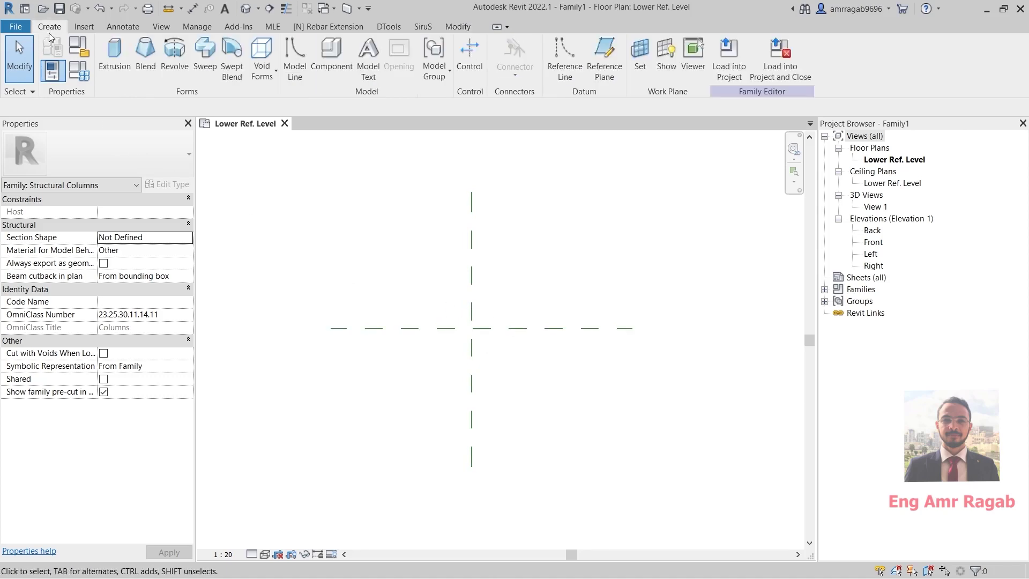
click(114, 54)
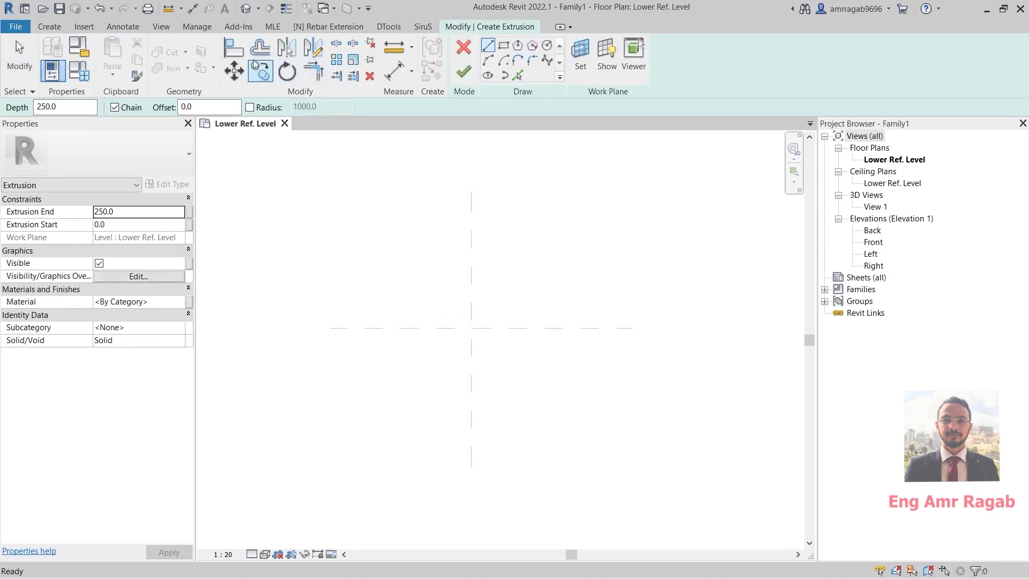
click(503, 45)
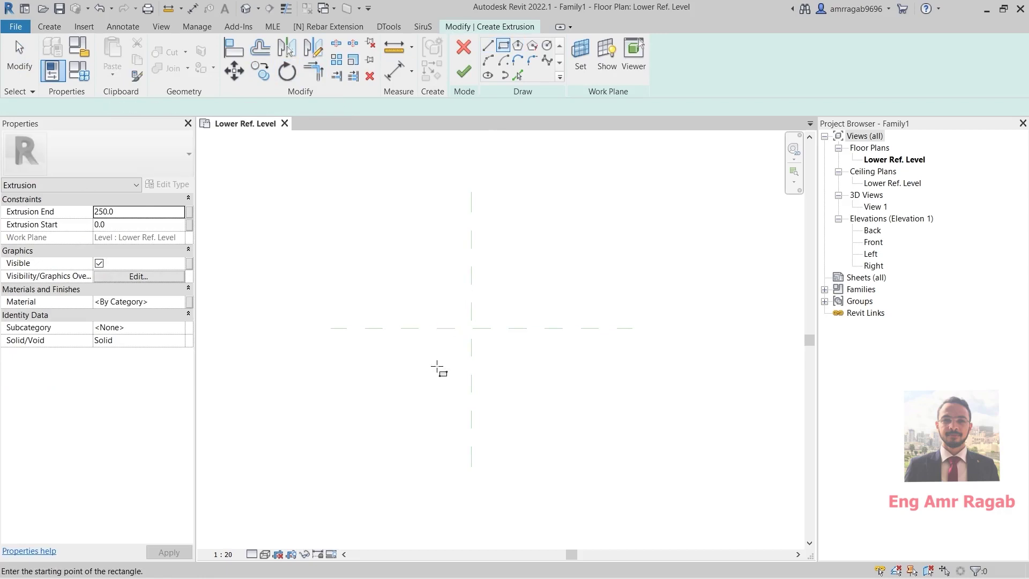
click(434, 370)
click(513, 284)
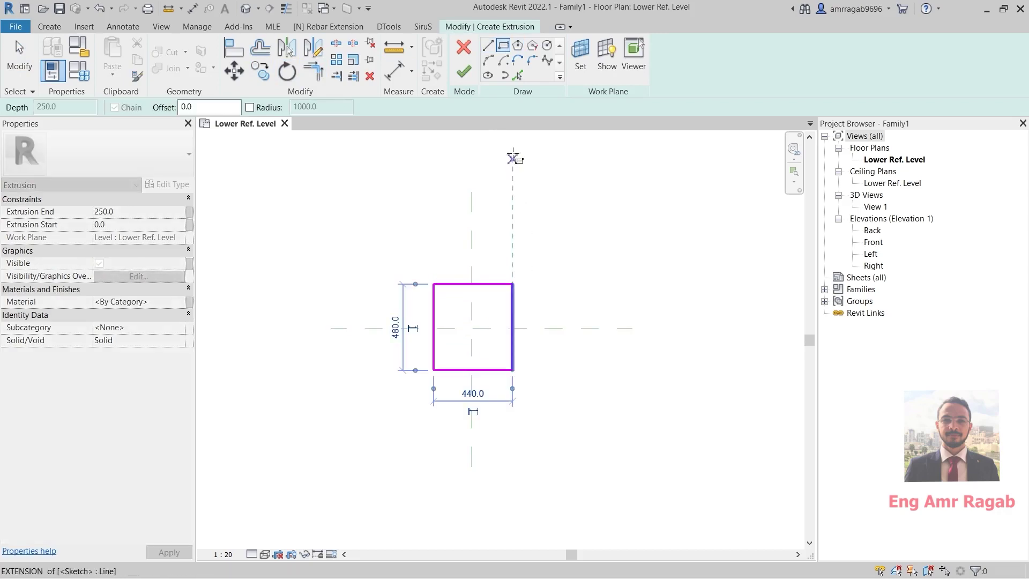
click(464, 71)
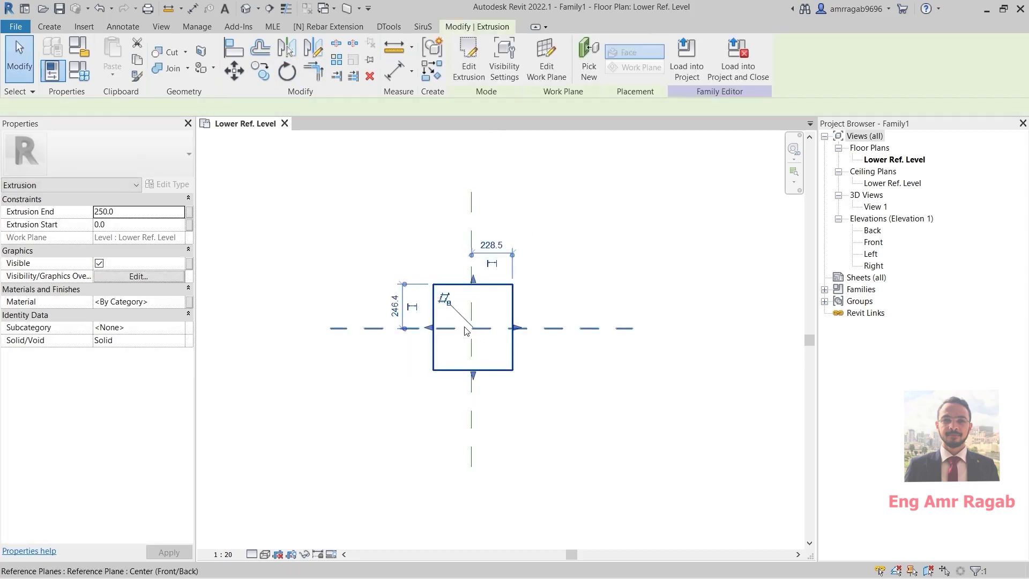
drag(490, 282, 550, 215)
click(509, 368)
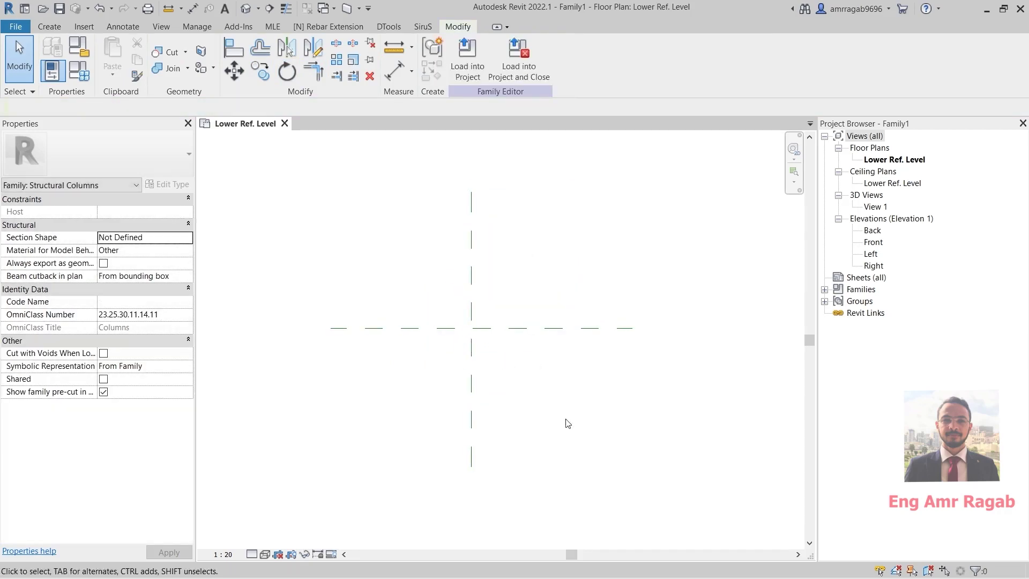
Try another freehand rectangular extrusion, 250 mm deep, across the intersection of the center planes, and delete it.
middle_drag(545, 383, 505, 390)
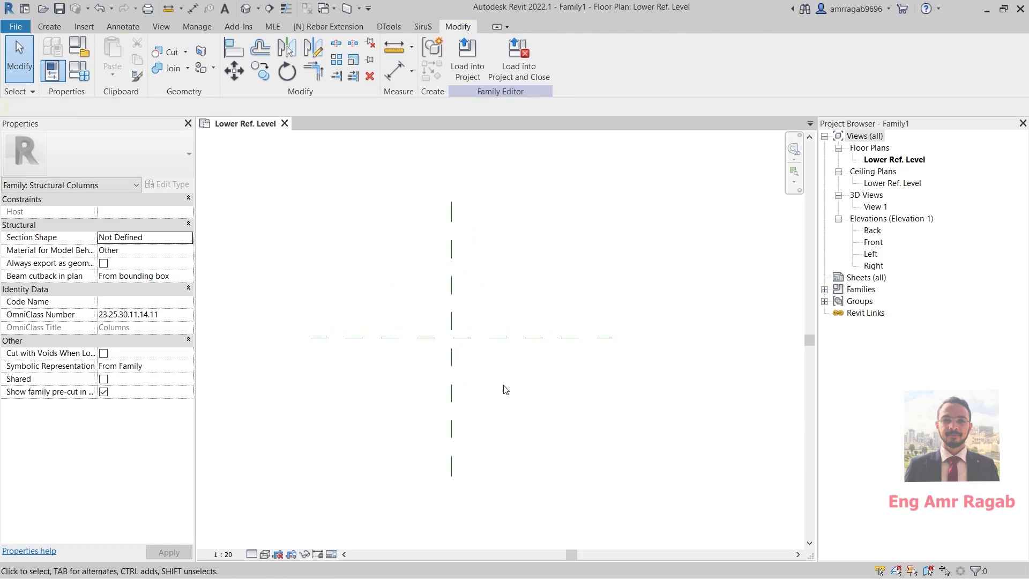
click(50, 26)
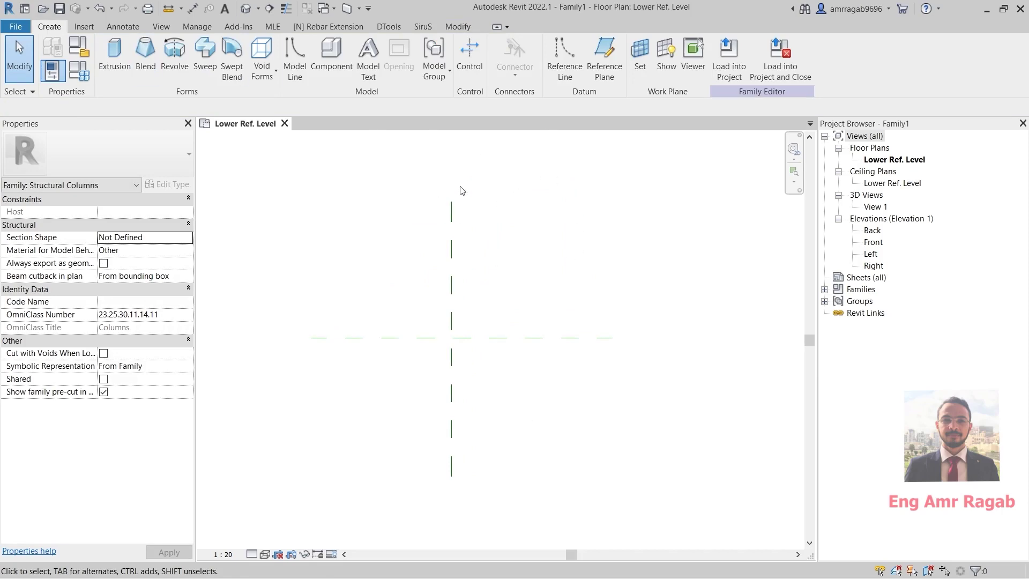
click(114, 56)
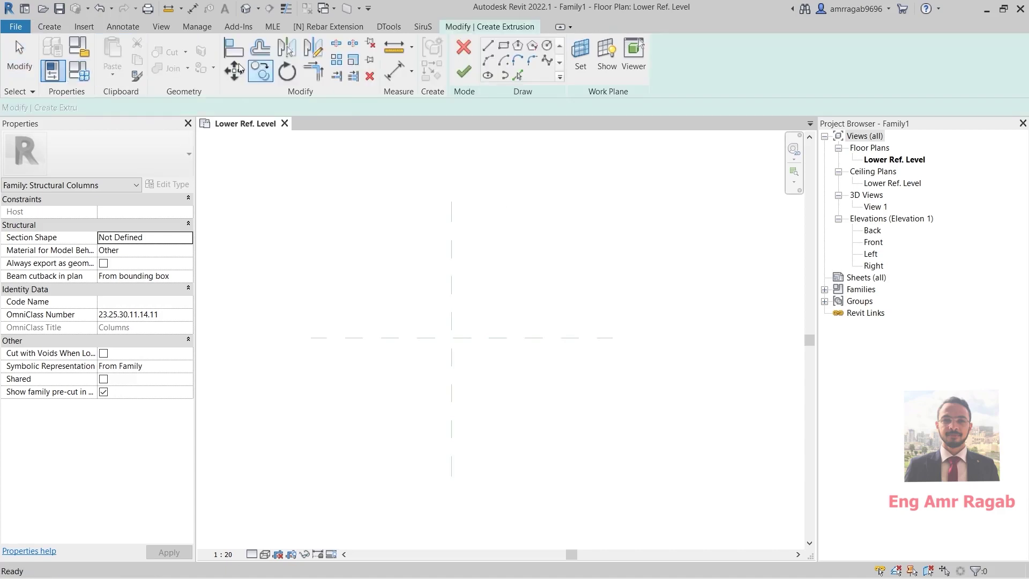
click(503, 45)
click(409, 372)
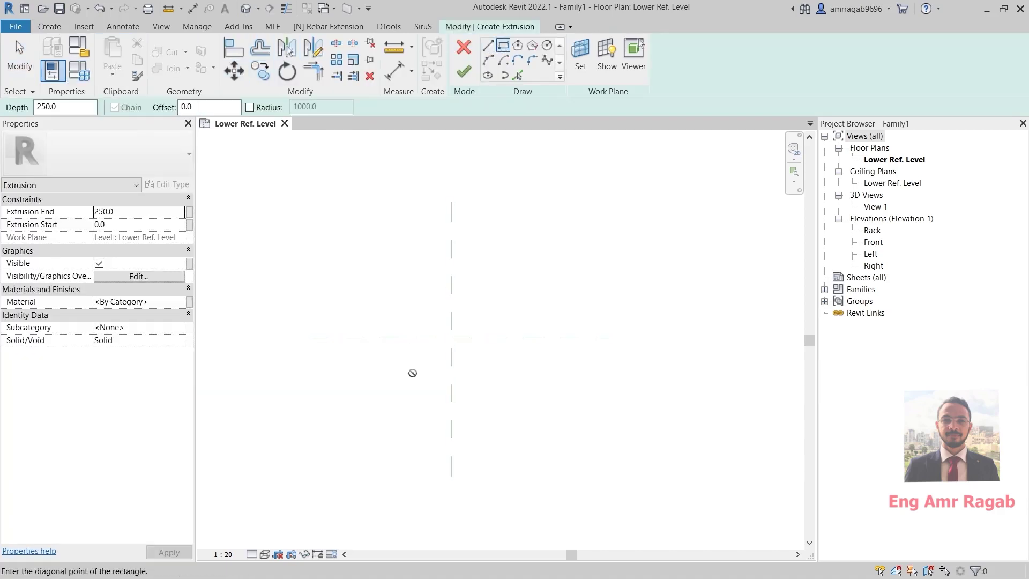
click(506, 282)
click(465, 71)
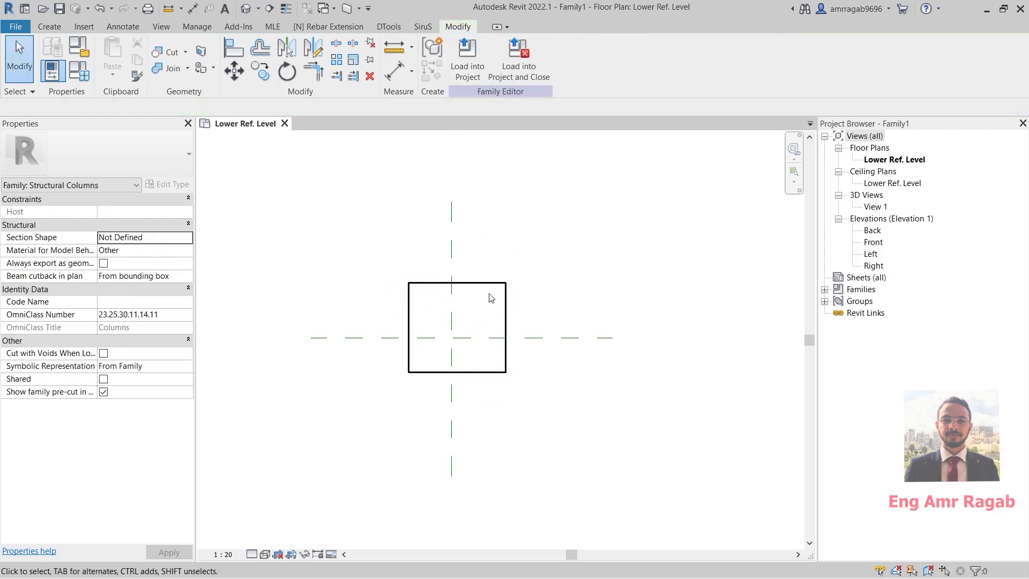
click(489, 329)
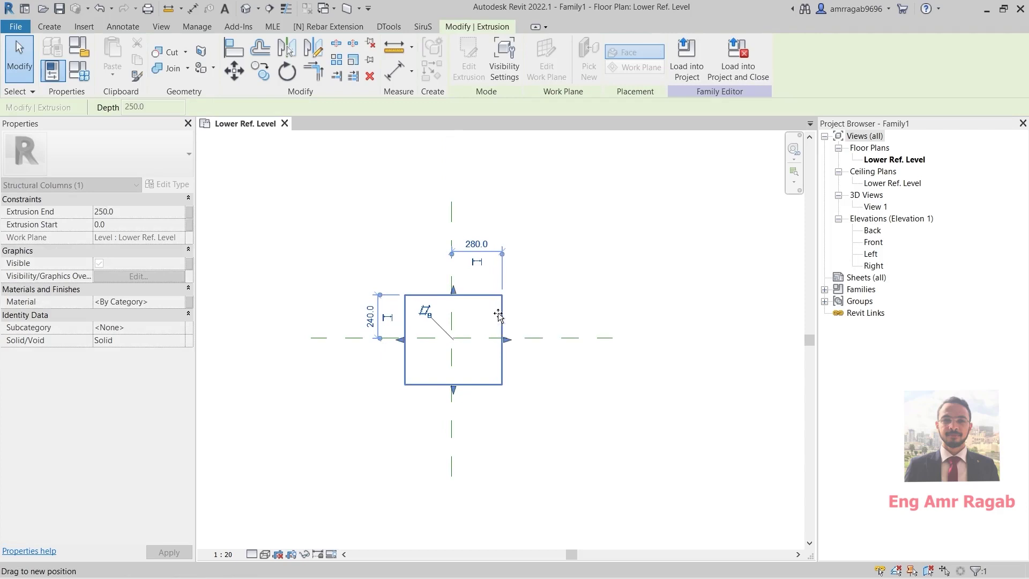
key(Delete)
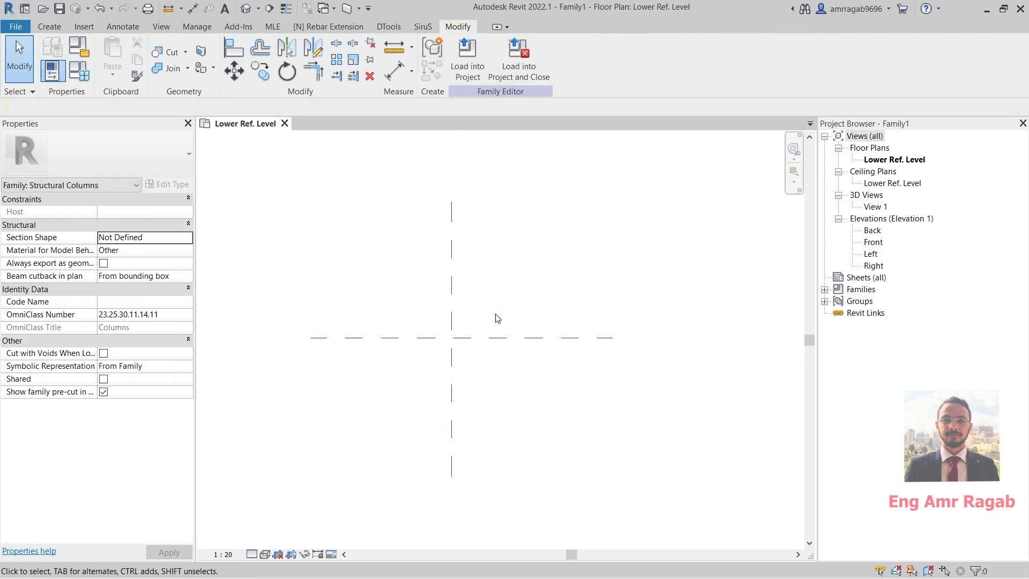
Draw two vertical reference planes, about 420 mm right and about 360 mm left of the Center (Left/Right) plane.
click(49, 26)
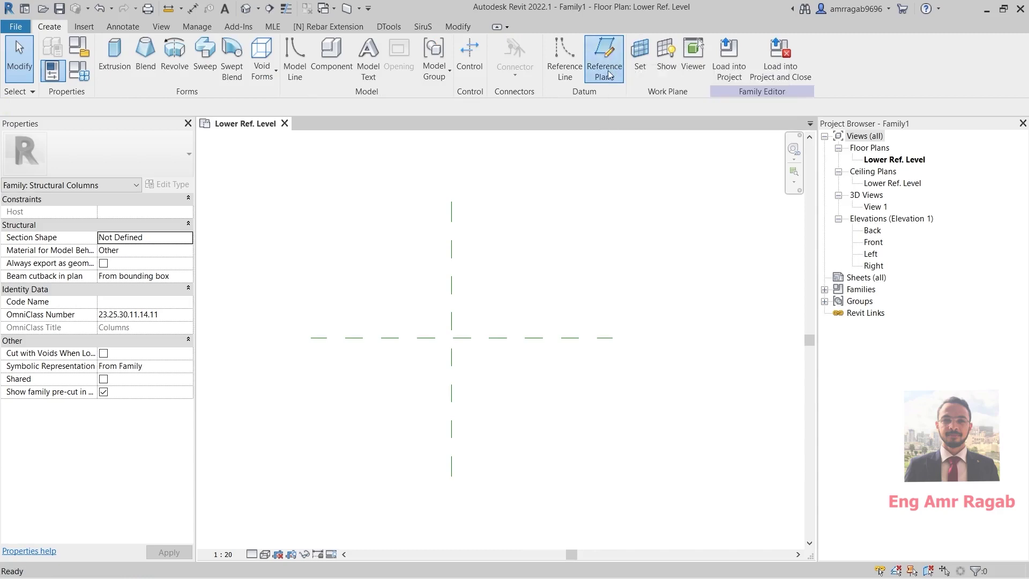
click(610, 54)
click(528, 203)
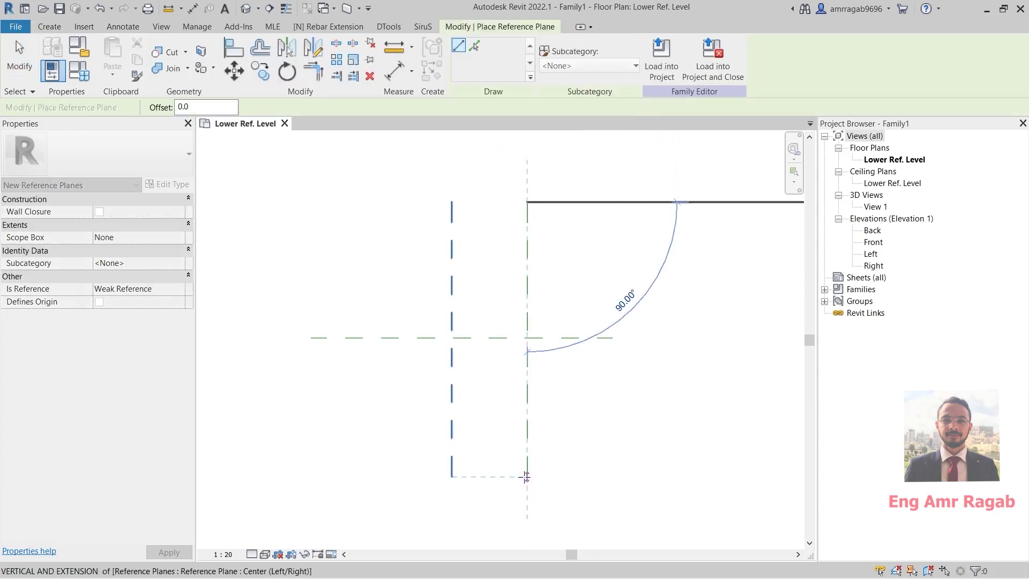
click(525, 477)
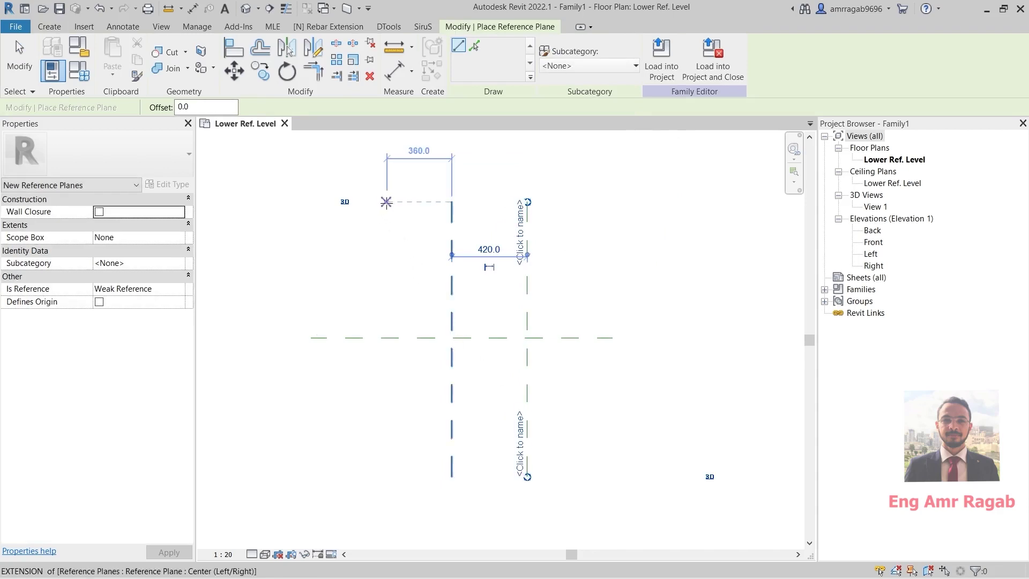
click(387, 202)
click(387, 476)
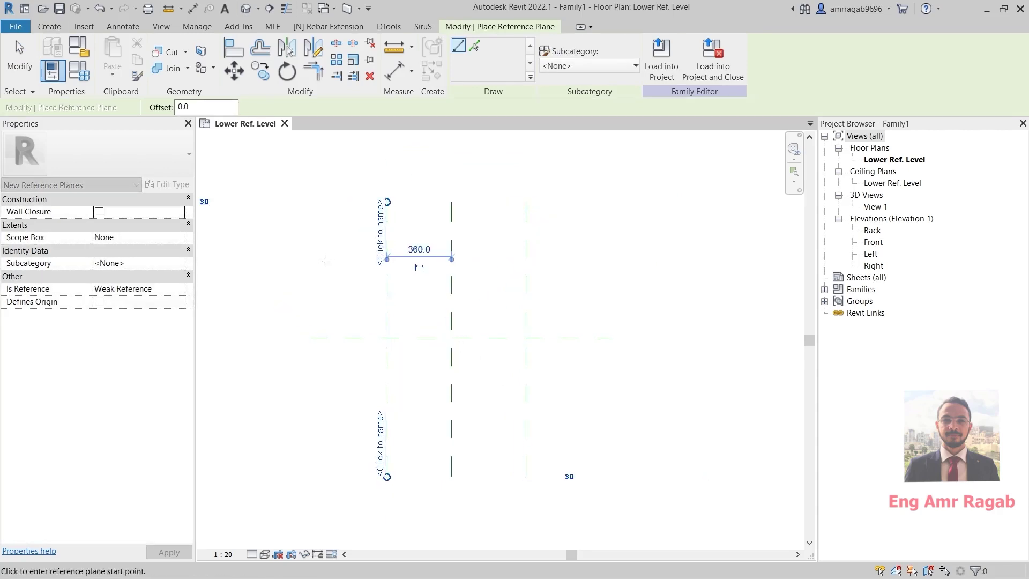
Draw two horizontal reference planes, about 480 mm above and about 560 mm below the Center (Front/Back) plane.
click(309, 251)
click(612, 251)
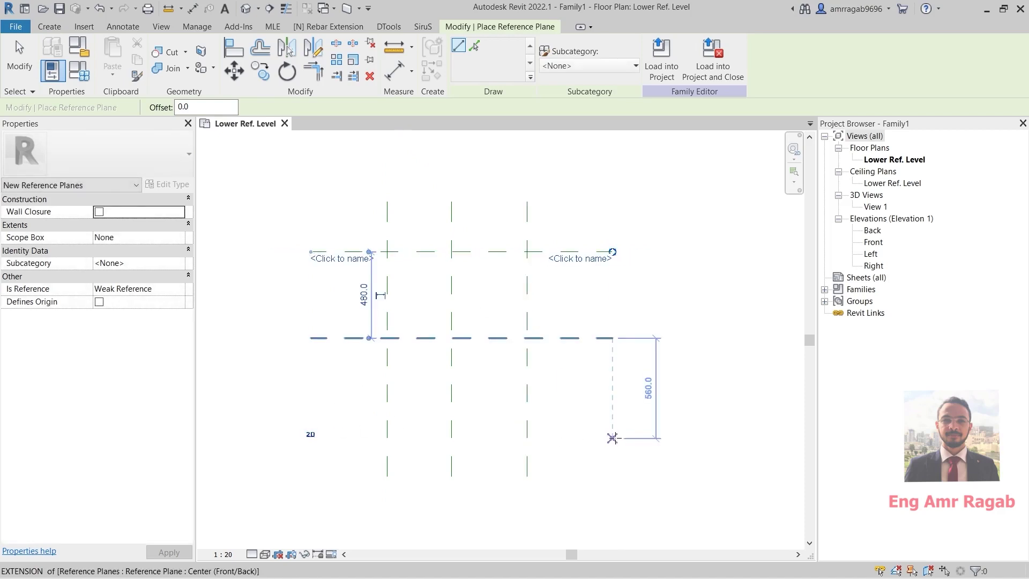
click(613, 439)
click(310, 439)
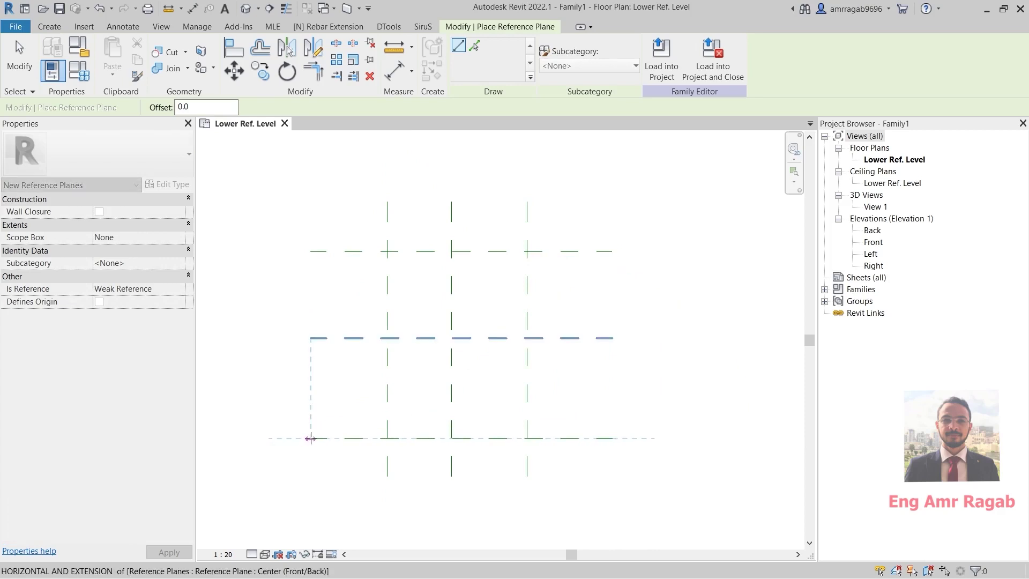
key(Escape)
key(Escape)
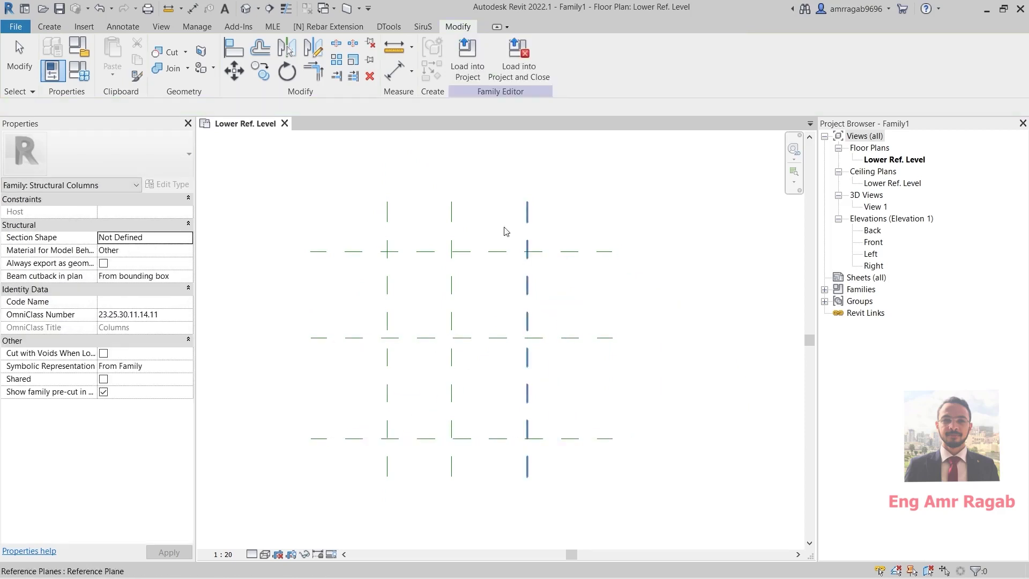
middle_drag(570, 313, 559, 313)
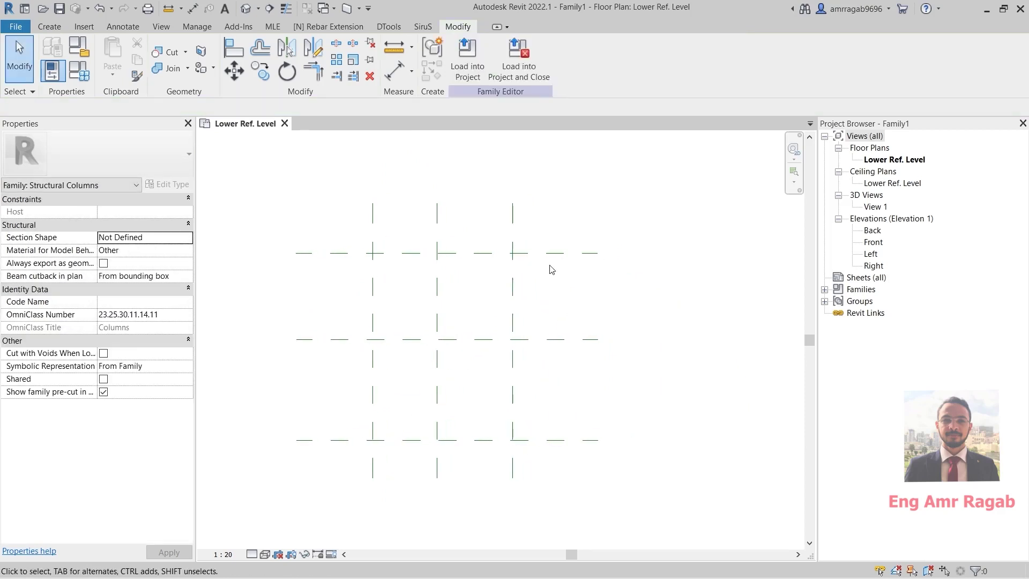
click(581, 254)
click(579, 348)
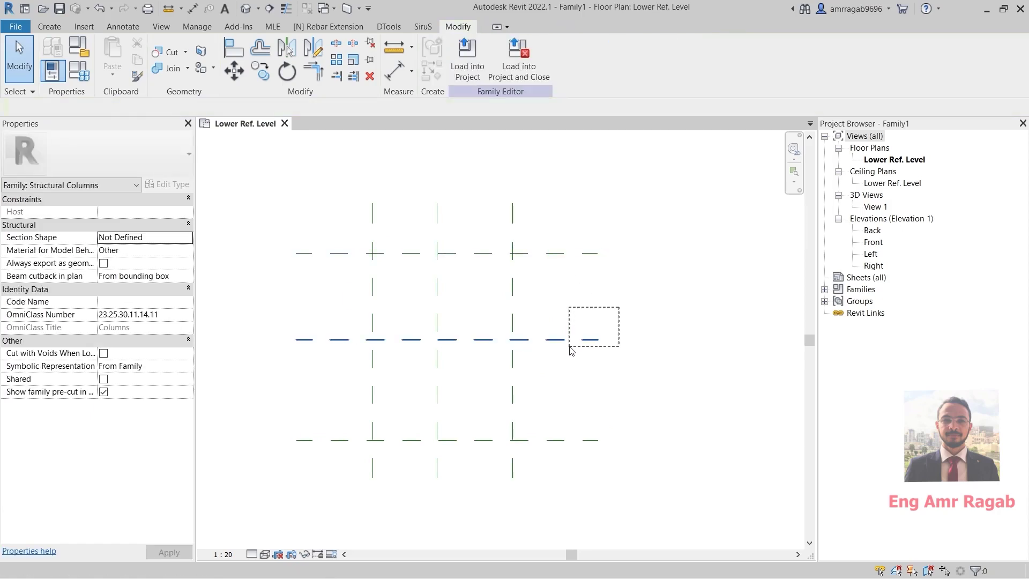
click(600, 342)
drag(654, 315, 586, 356)
drag(631, 406, 550, 462)
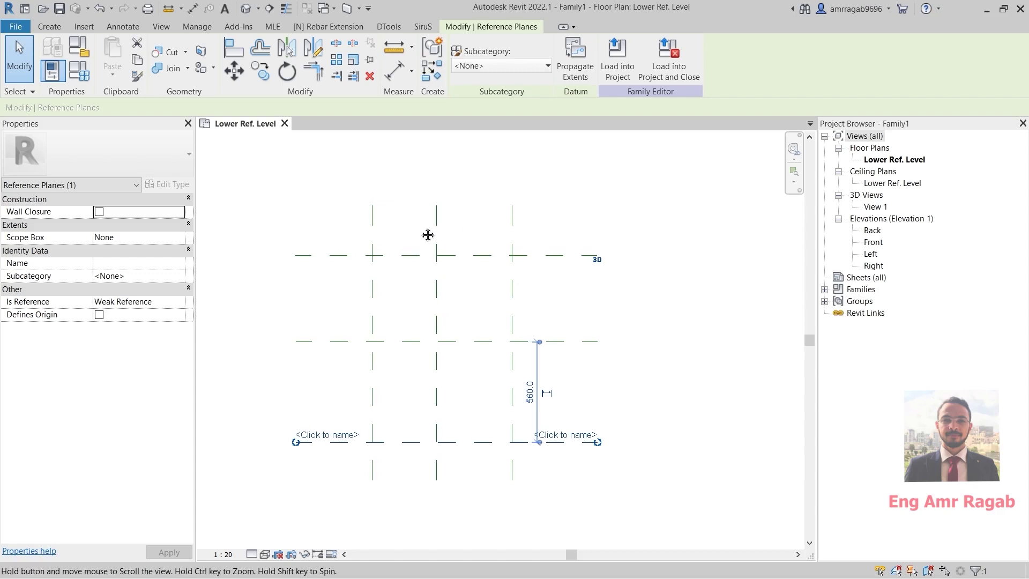
middle_drag(427, 232, 435, 246)
click(564, 207)
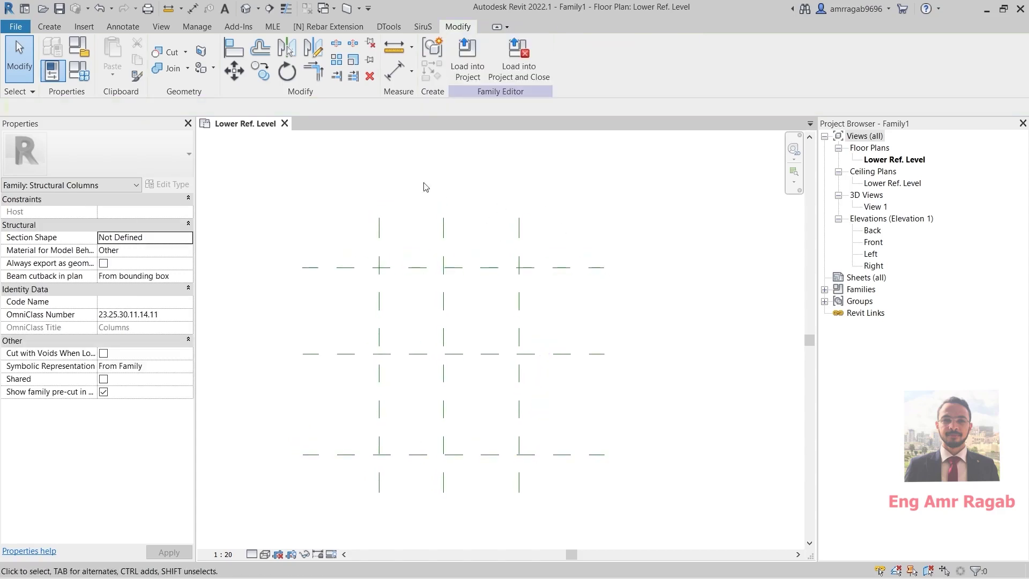
Place a continuous aligned dimension across the three vertical reference planes and make its two segments equal (EQ).
click(123, 27)
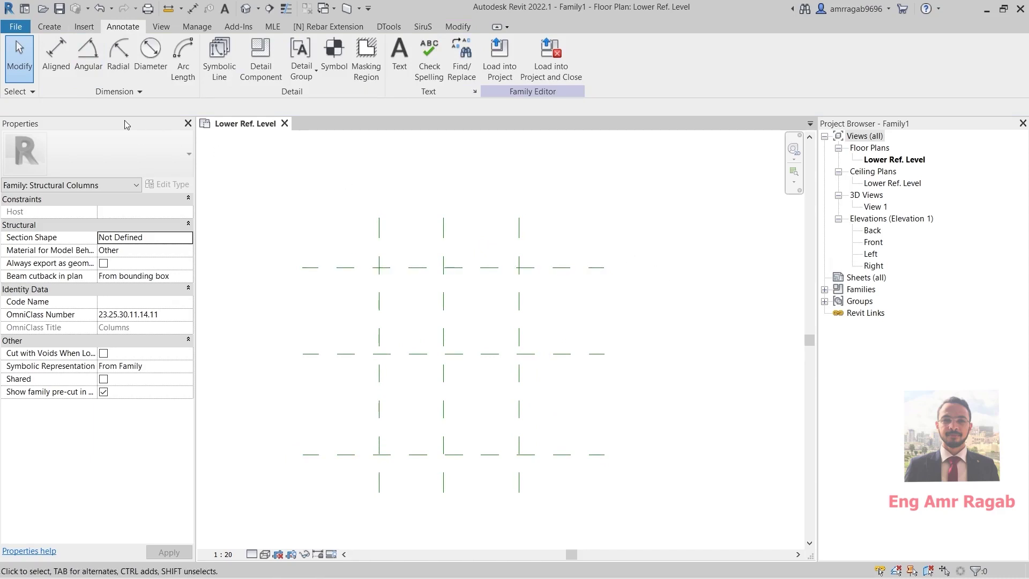
click(56, 58)
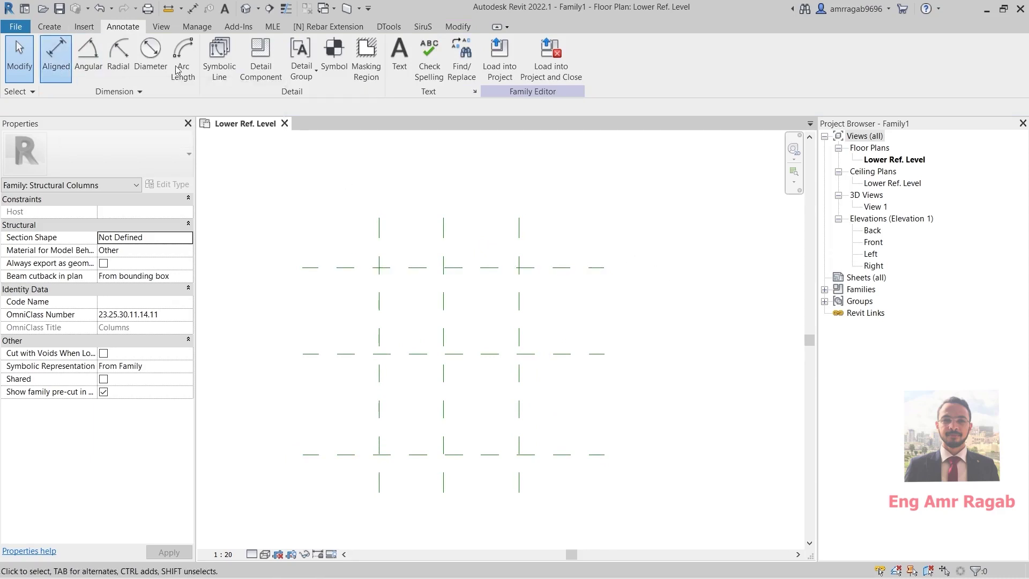
click(381, 242)
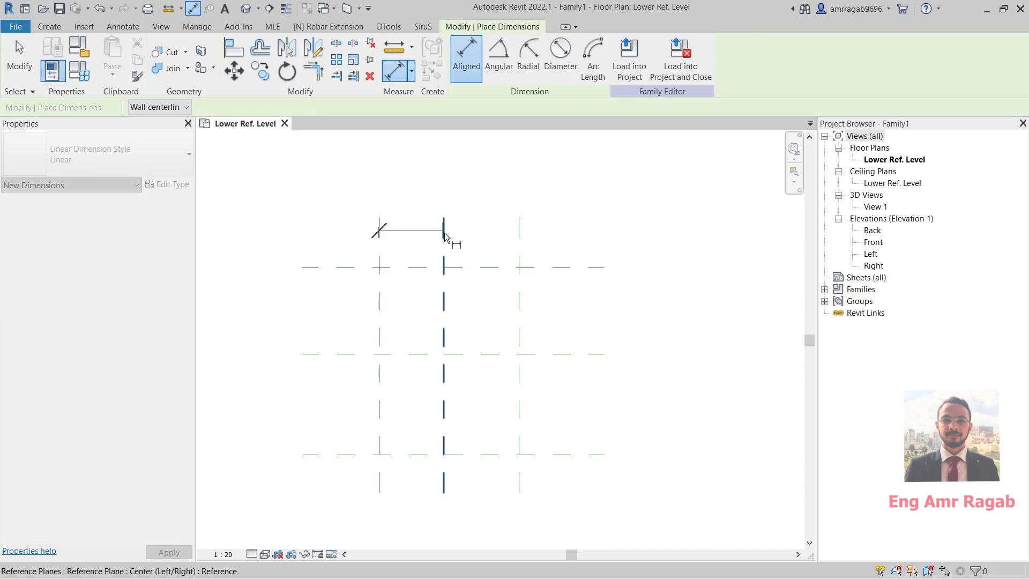
click(445, 236)
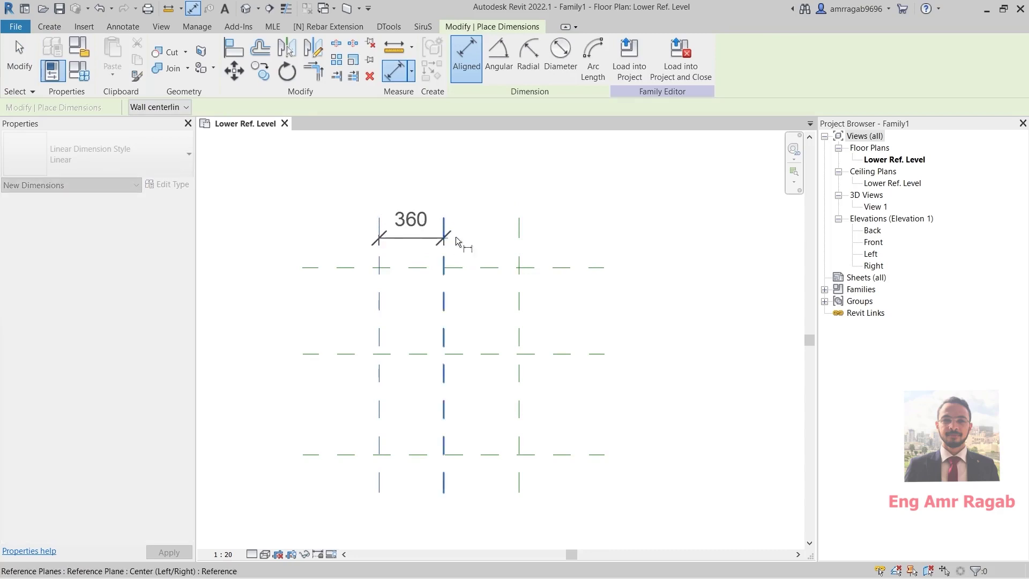
click(518, 234)
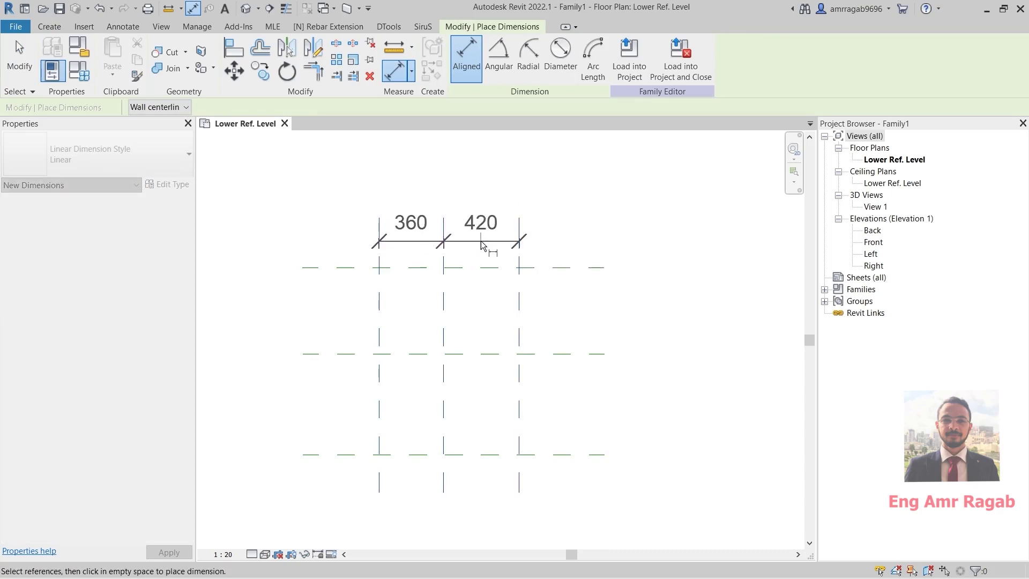
click(481, 246)
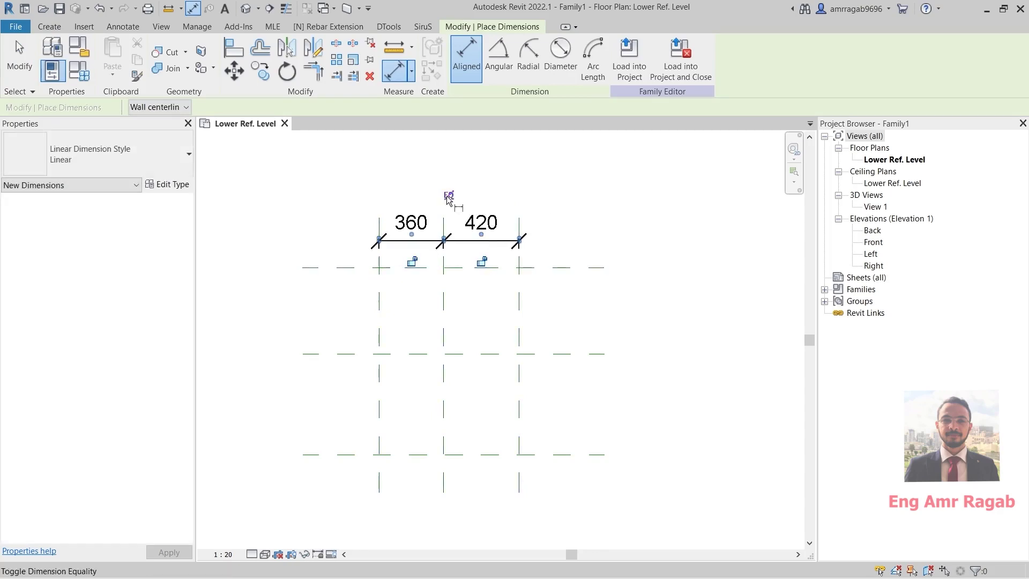
click(448, 196)
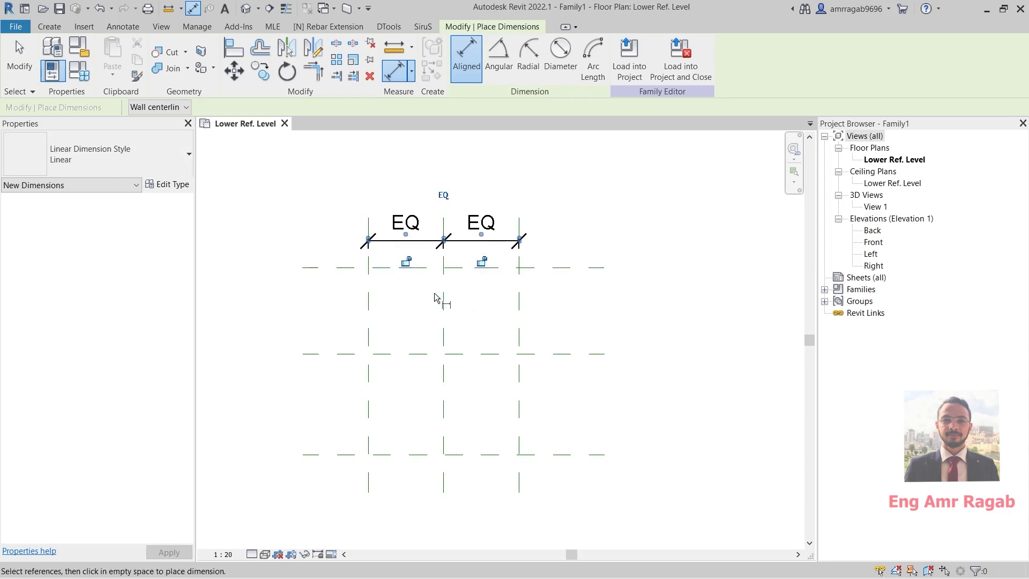
Place a continuous aligned dimension across the three horizontal reference planes and make its two segments equal (EQ).
click(559, 267)
click(560, 354)
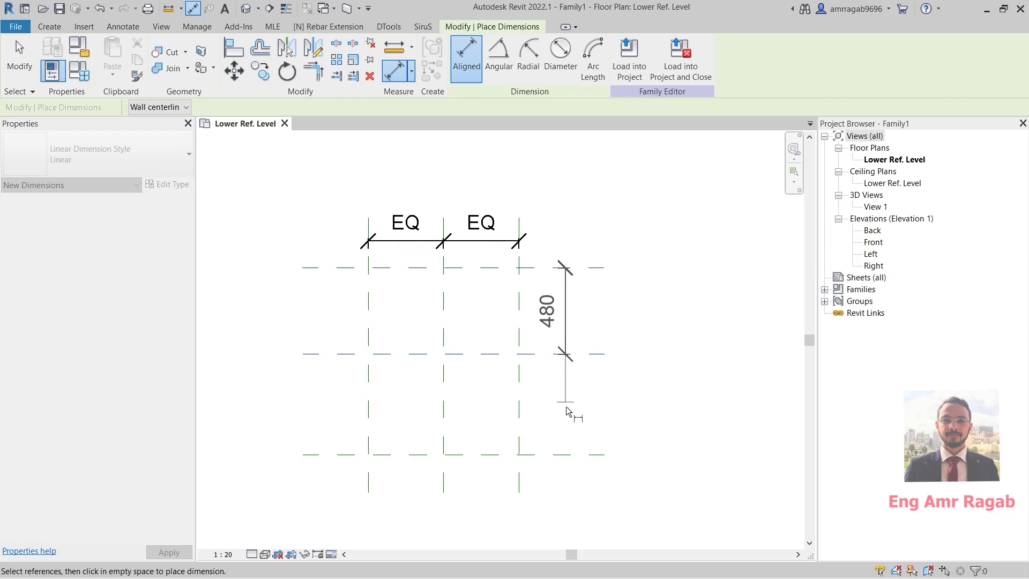
click(562, 454)
click(572, 406)
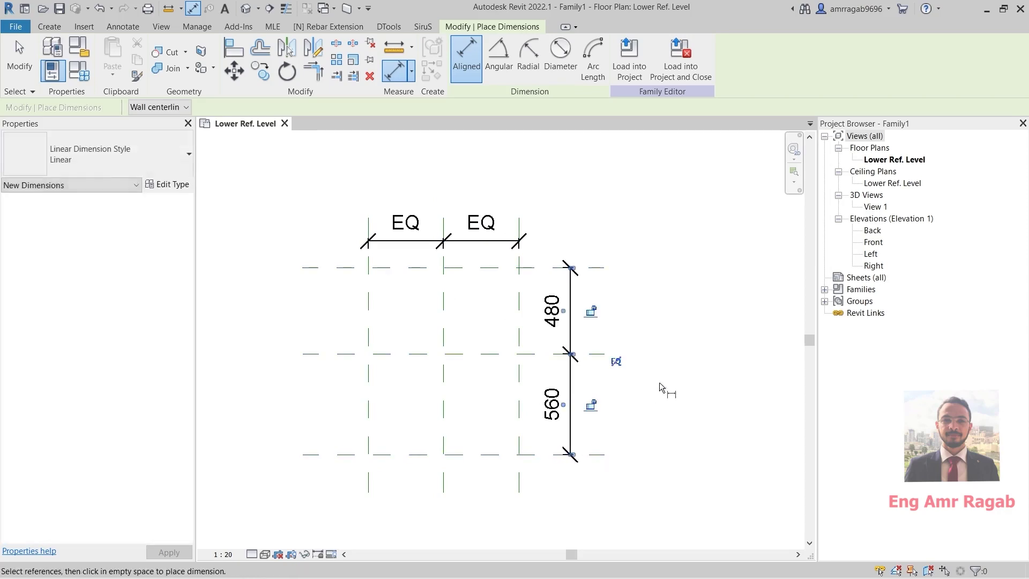
click(616, 354)
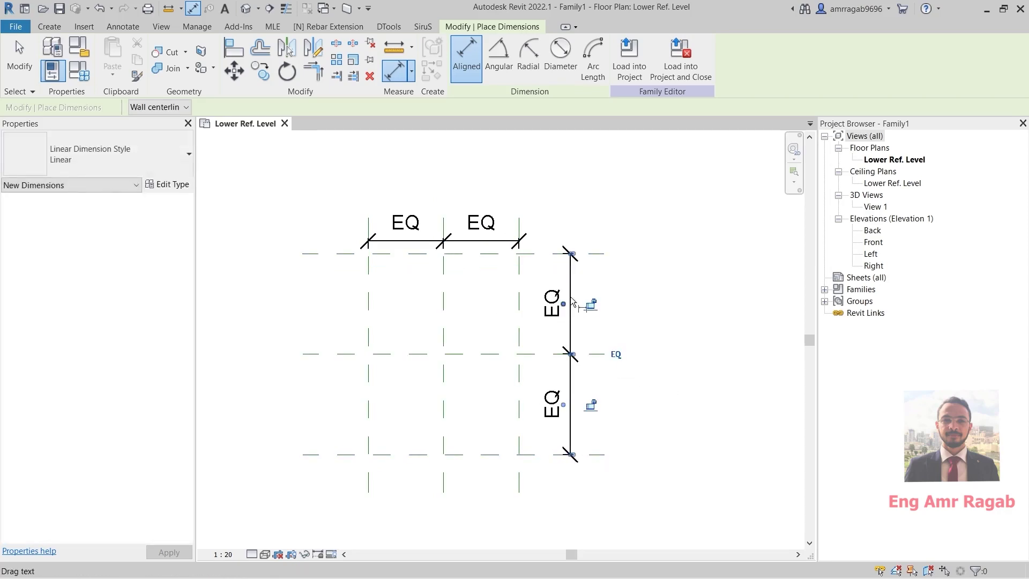
key(Escape)
key(Escape)
middle_drag(639, 304, 670, 325)
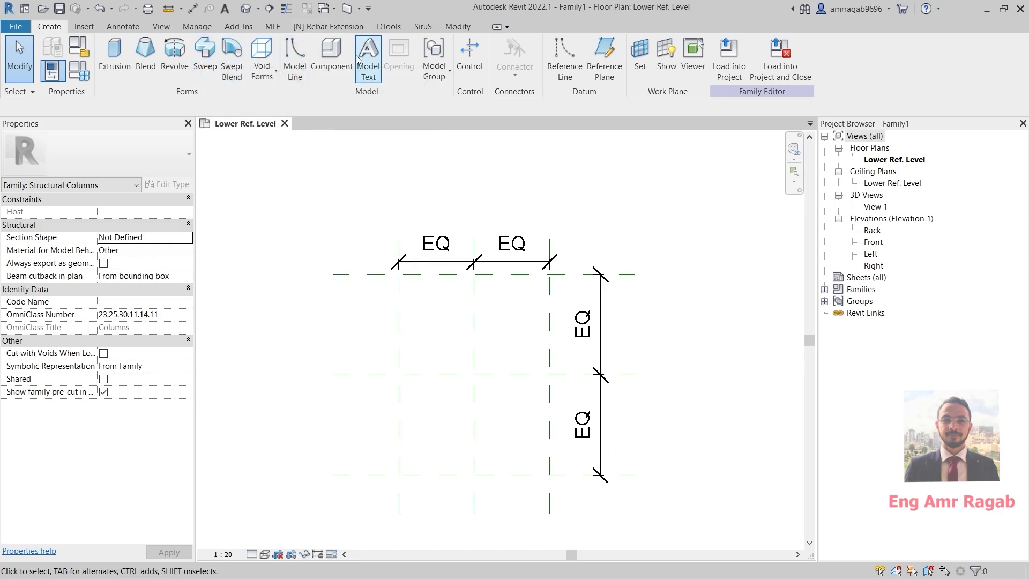
Create a 250 mm deep solid extrusion from an 840 by 1120 mm rectangle snapped to the outer reference plane intersections.
click(127, 52)
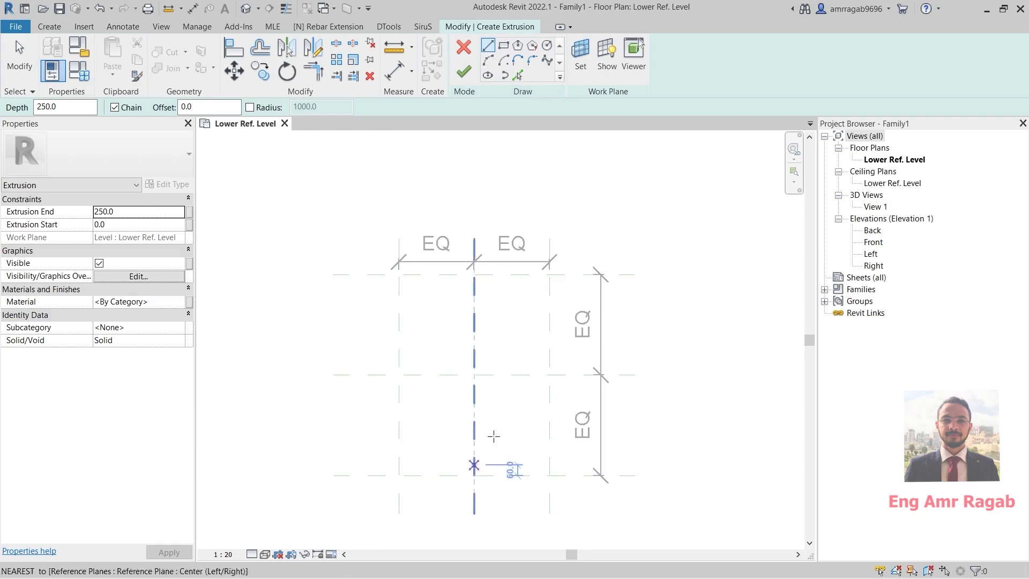
click(503, 45)
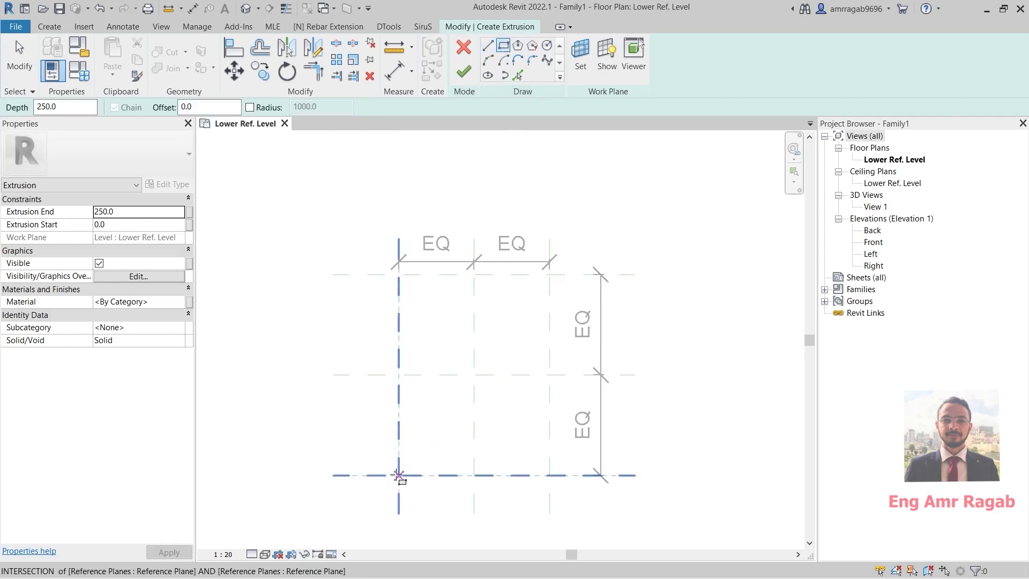
click(396, 475)
click(550, 275)
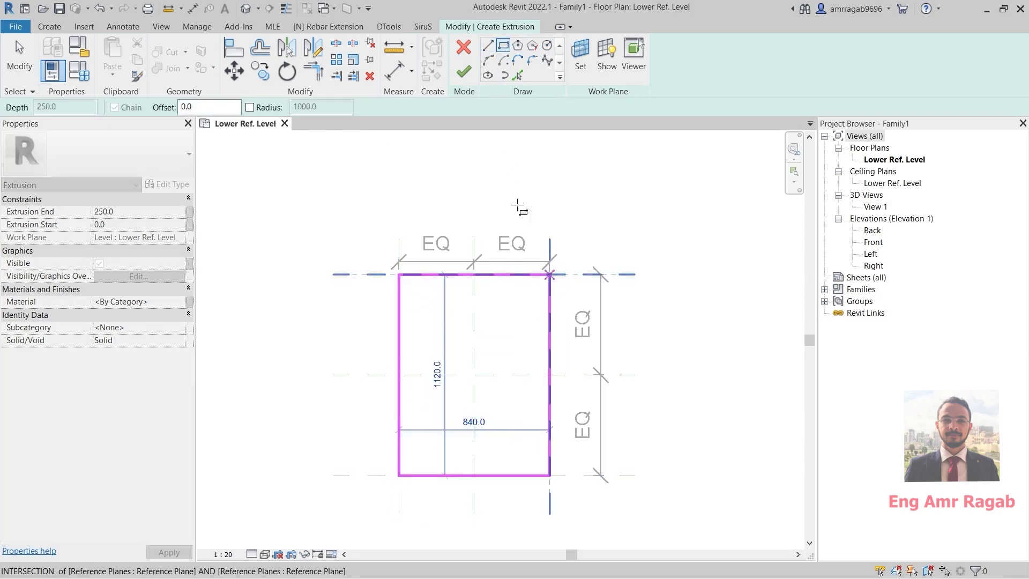
click(467, 82)
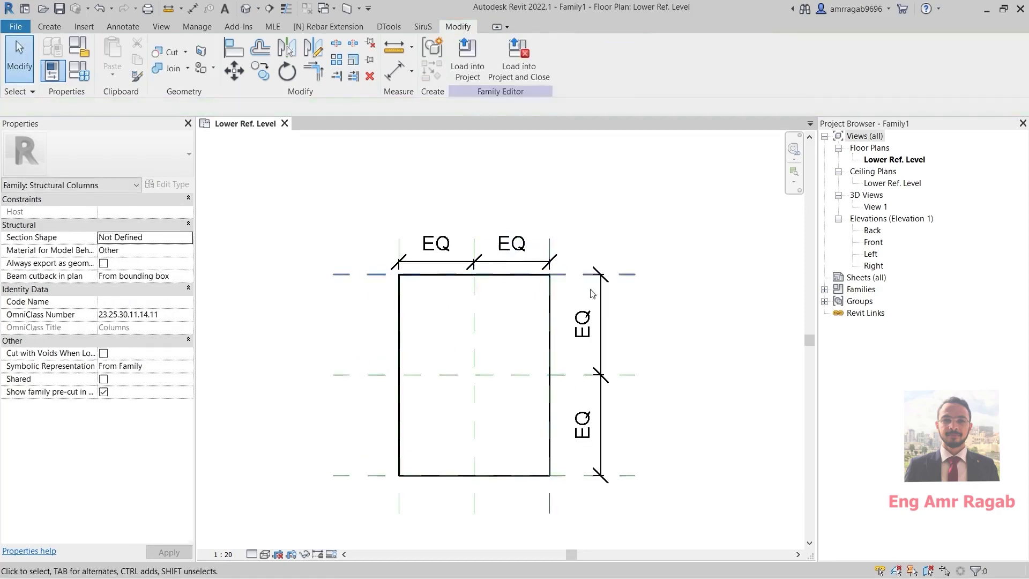
Set the visual style of the Lower Ref. Level plan view to Shaded.
click(264, 554)
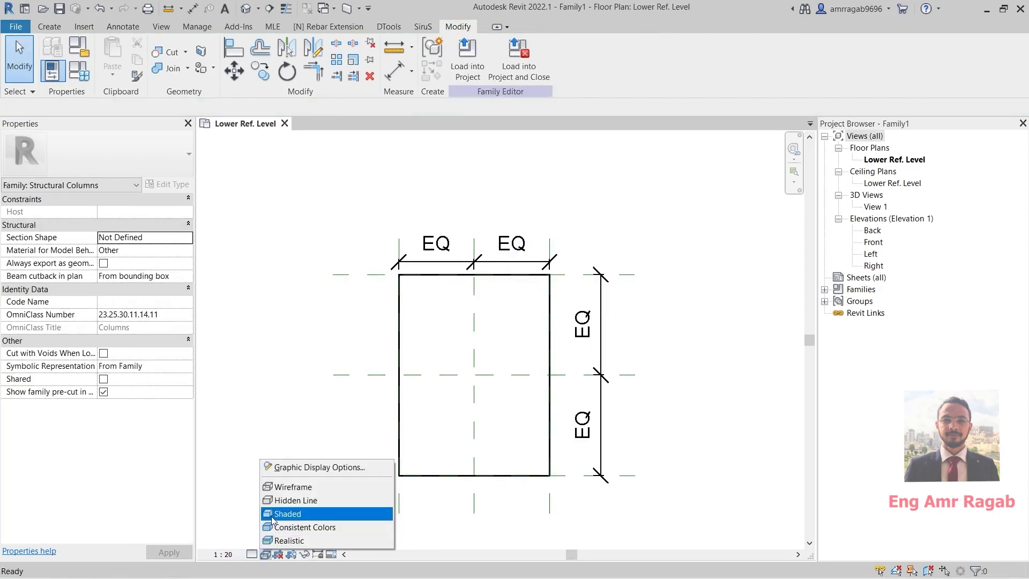
click(292, 513)
middle_drag(507, 300, 508, 274)
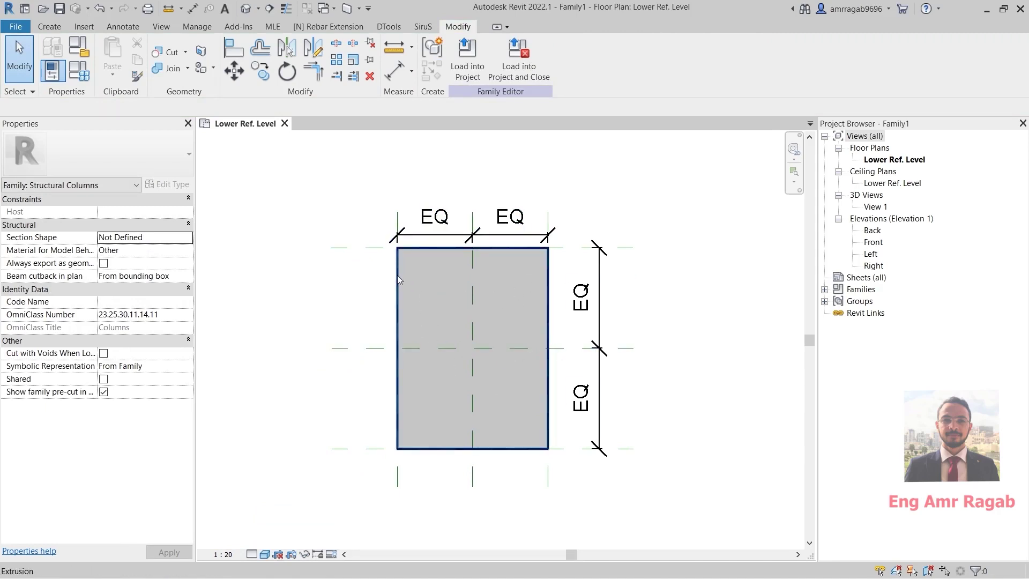
Try moving the left reference plane outward to about 740 mm and the upper one to about 760 mm from center, undoing each move.
scroll(473, 391, up, 1)
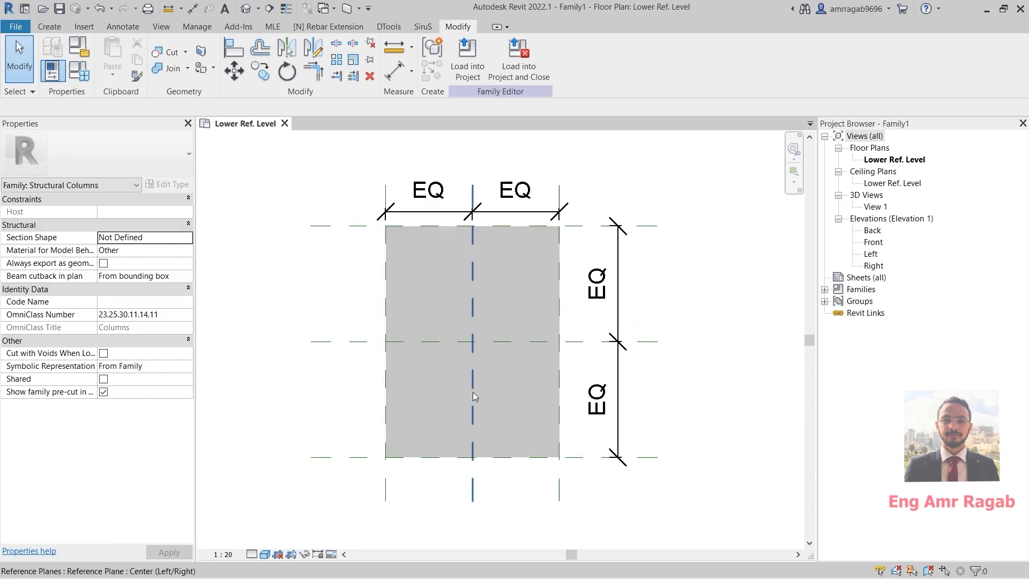
click(384, 189)
drag(384, 188, 320, 189)
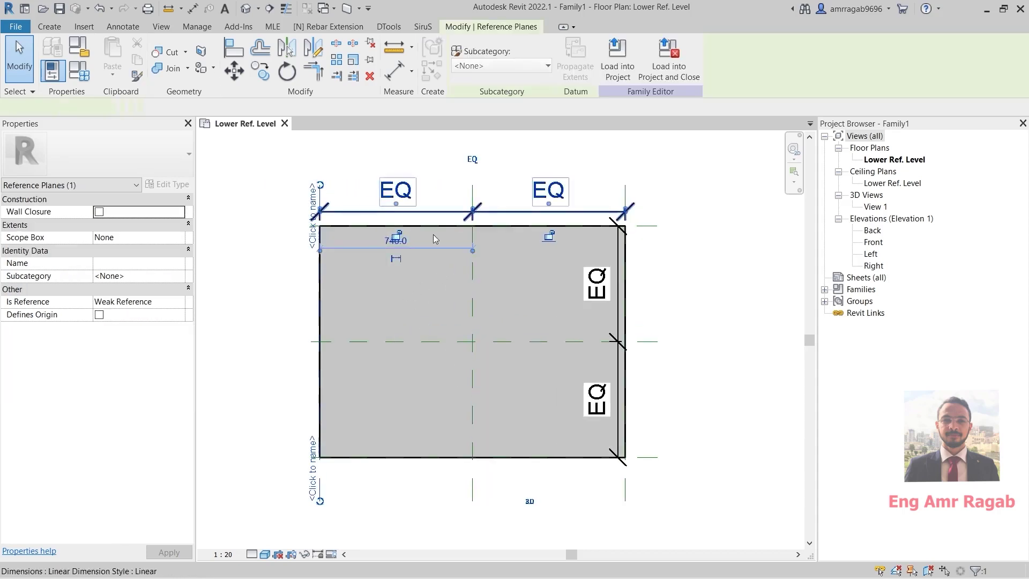
click(684, 271)
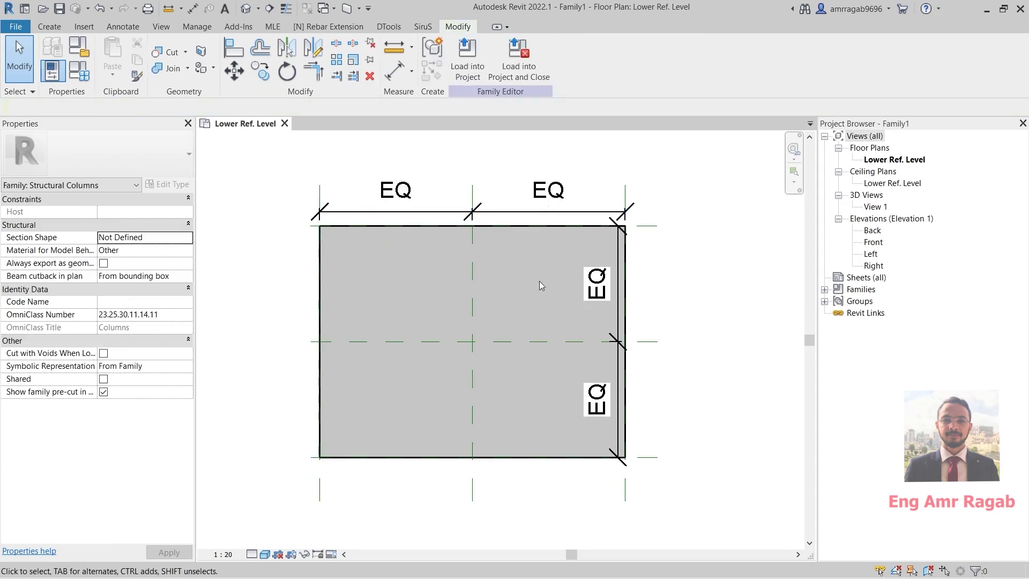
key(ctrl+z)
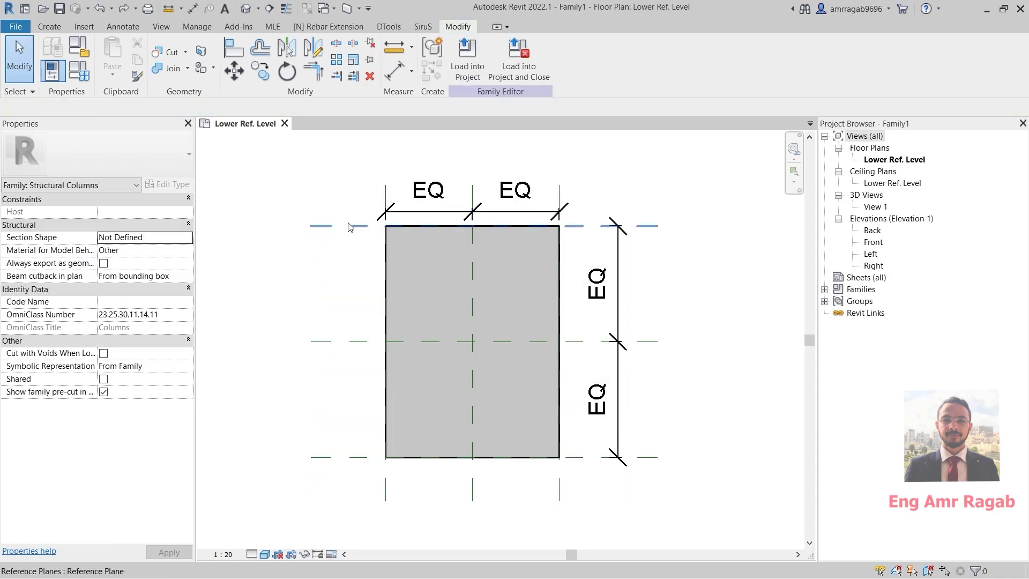
drag(344, 226, 345, 184)
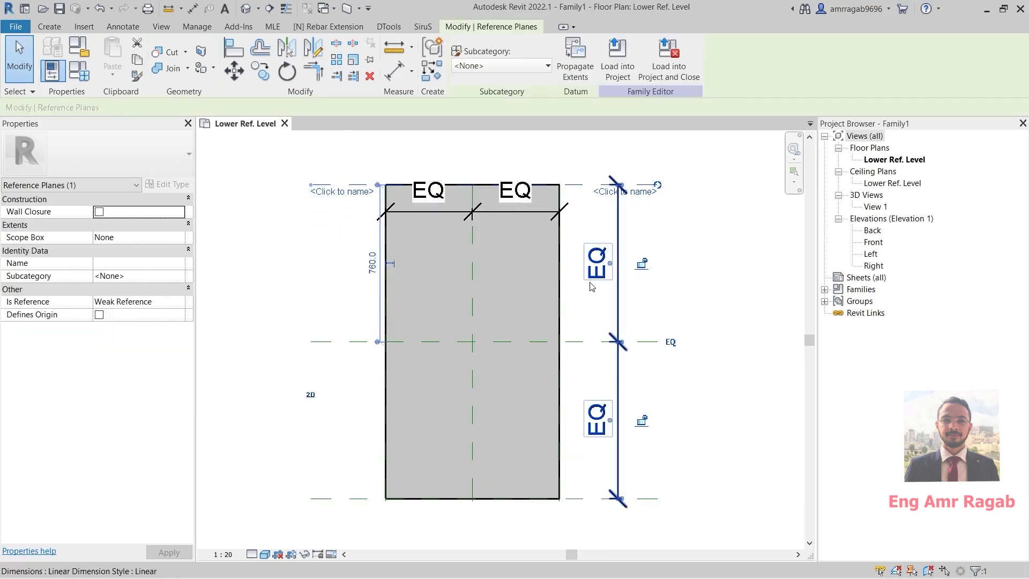
key(ctrl+z)
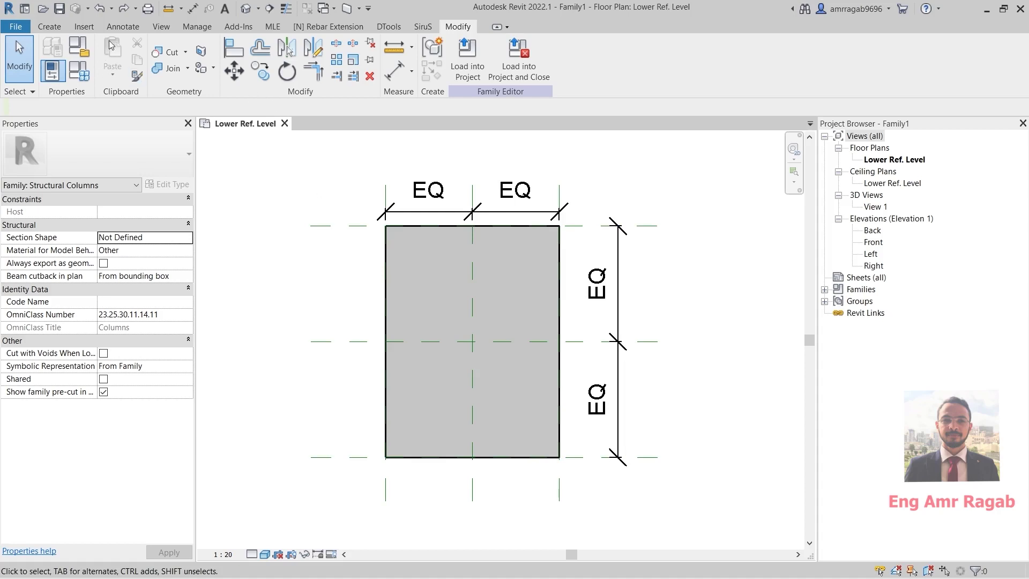
Add aligned dimensions between the outer horizontal reference planes and between the outer vertical reference planes for the column's overall sizes.
click(123, 26)
click(58, 56)
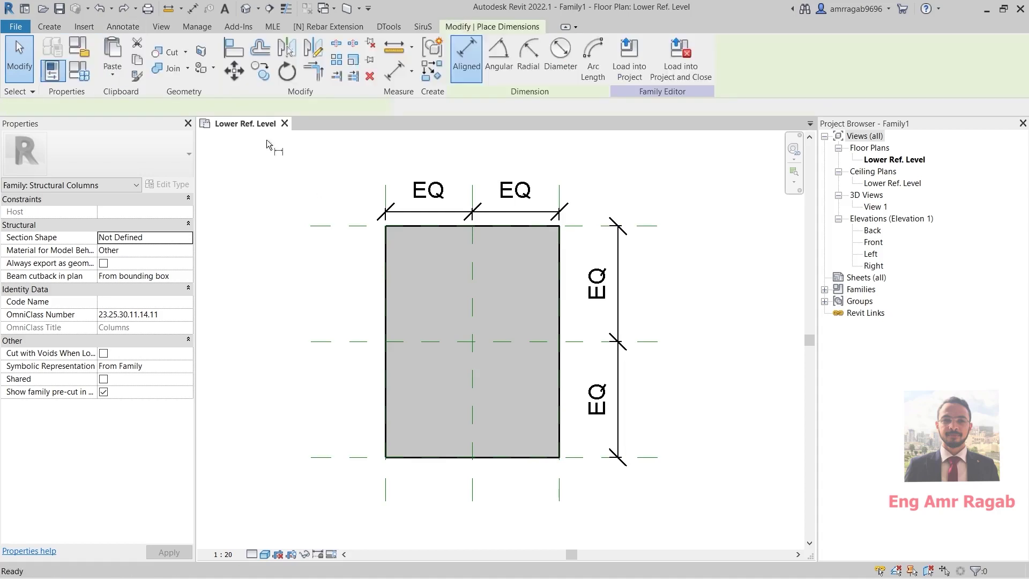
click(334, 225)
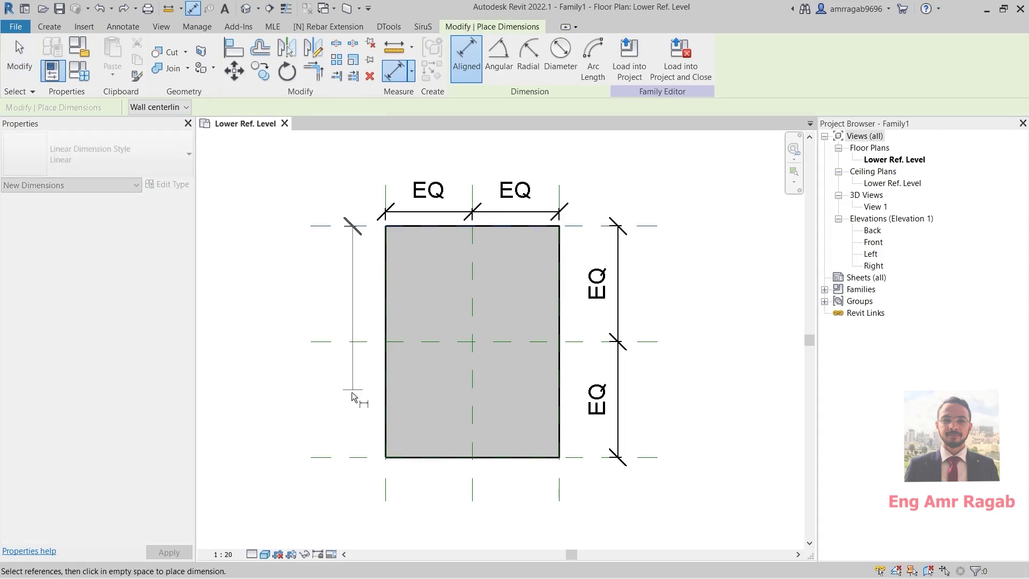
click(336, 456)
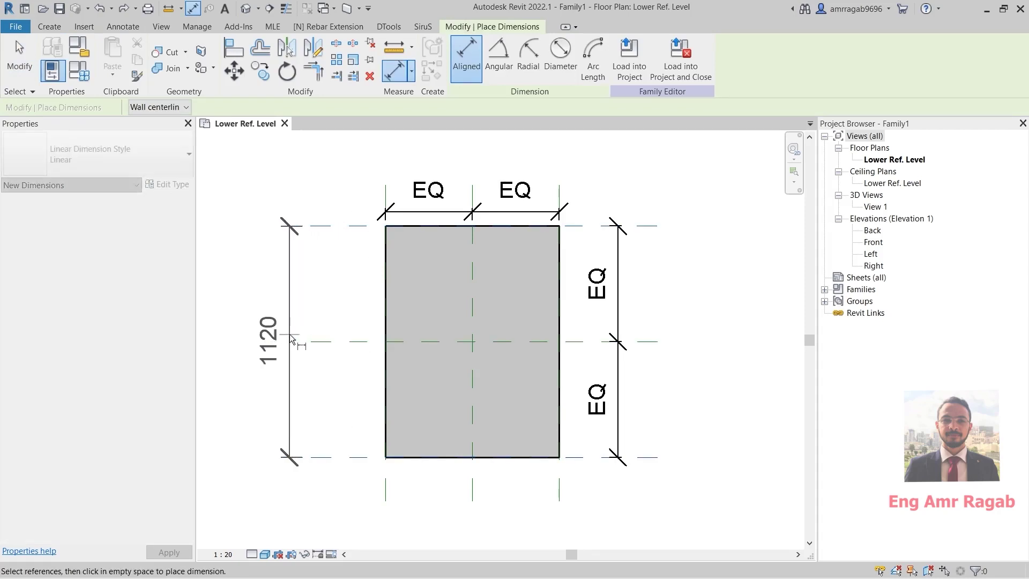
click(290, 338)
click(386, 489)
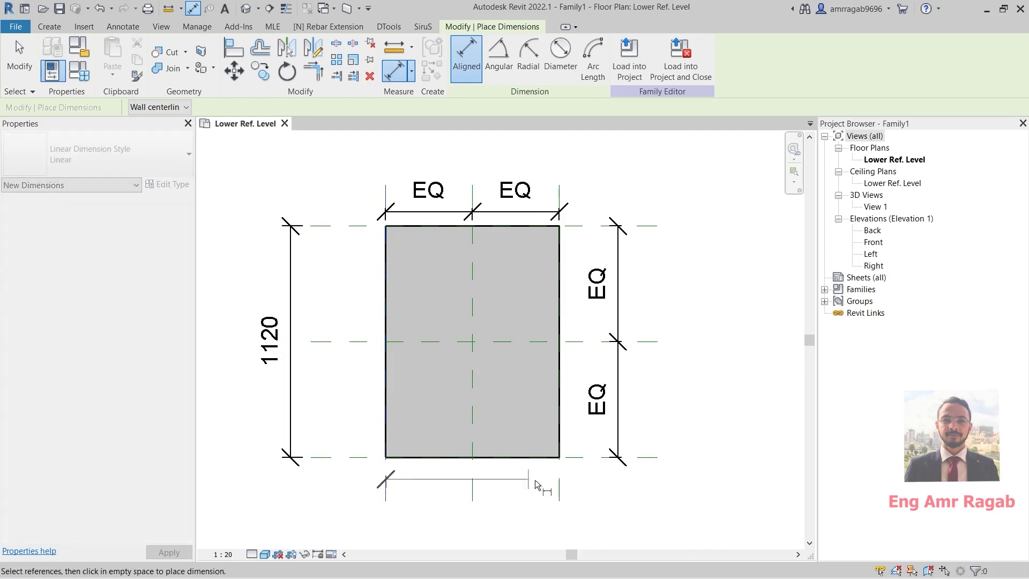
click(559, 487)
scroll(546, 343, down, 2)
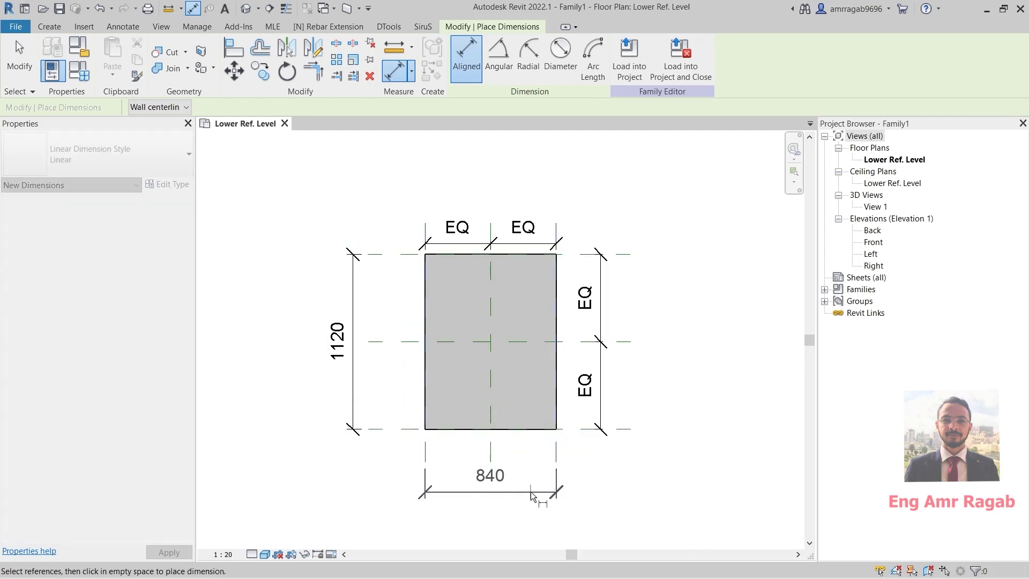
click(532, 496)
key(Escape)
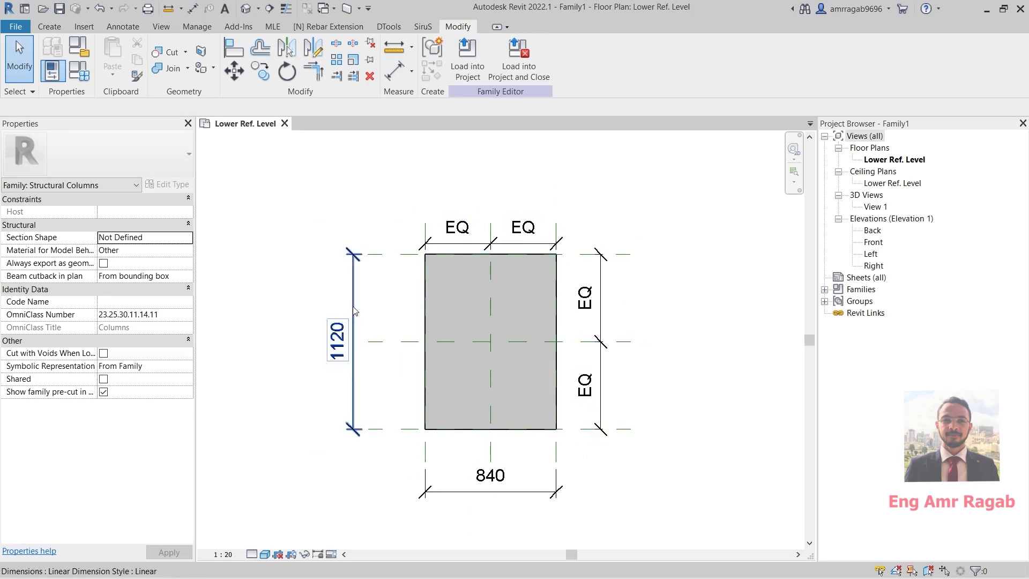
Label the vertical overall dimension with the existing Depth parameter.
click(358, 329)
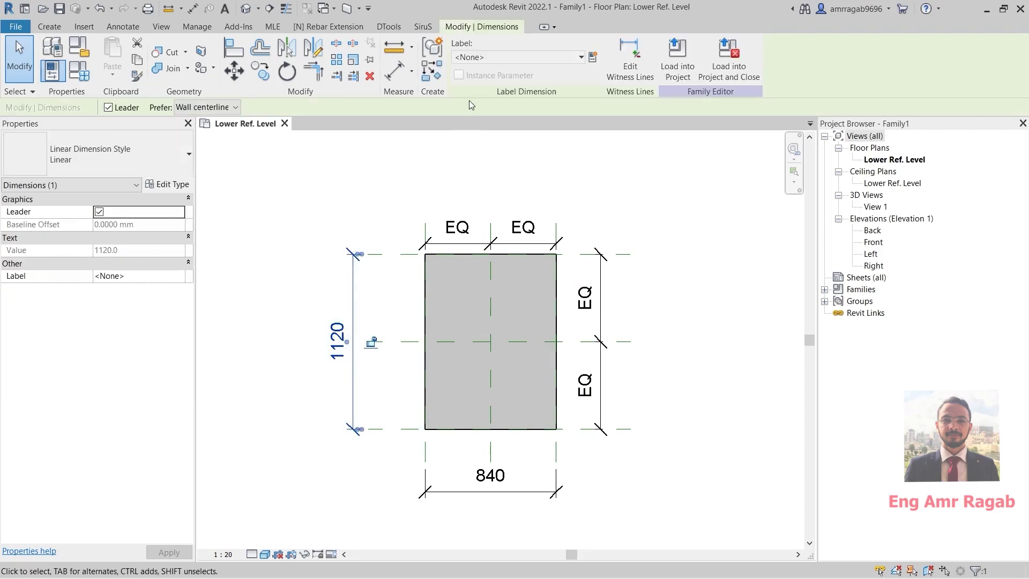
click(537, 57)
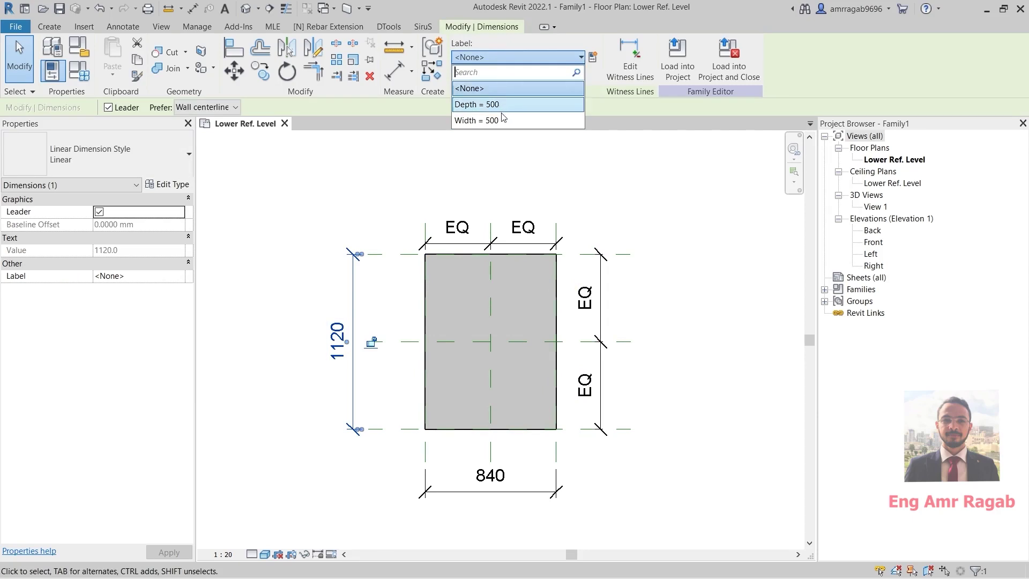
click(504, 60)
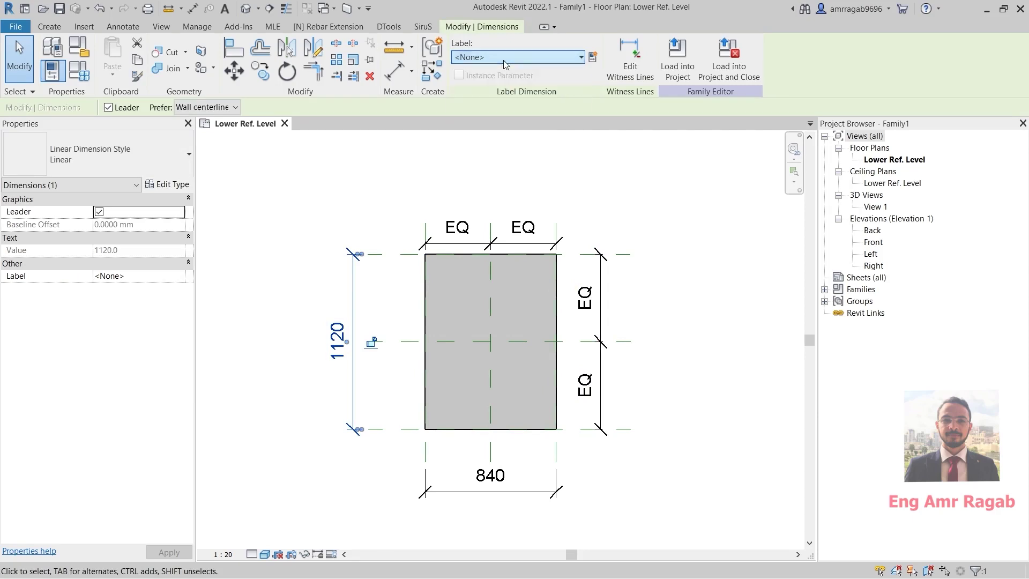
click(593, 57)
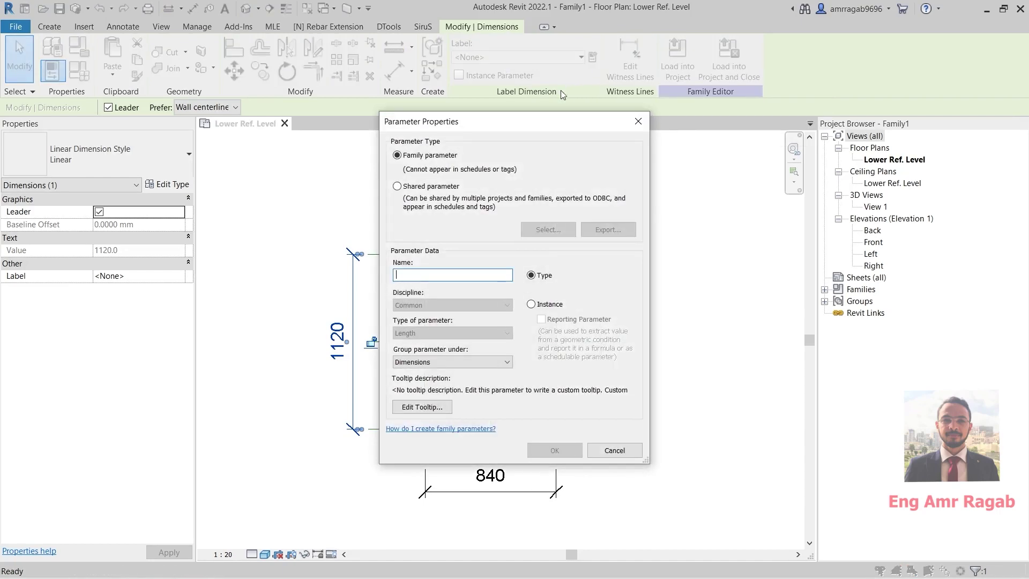
click(636, 122)
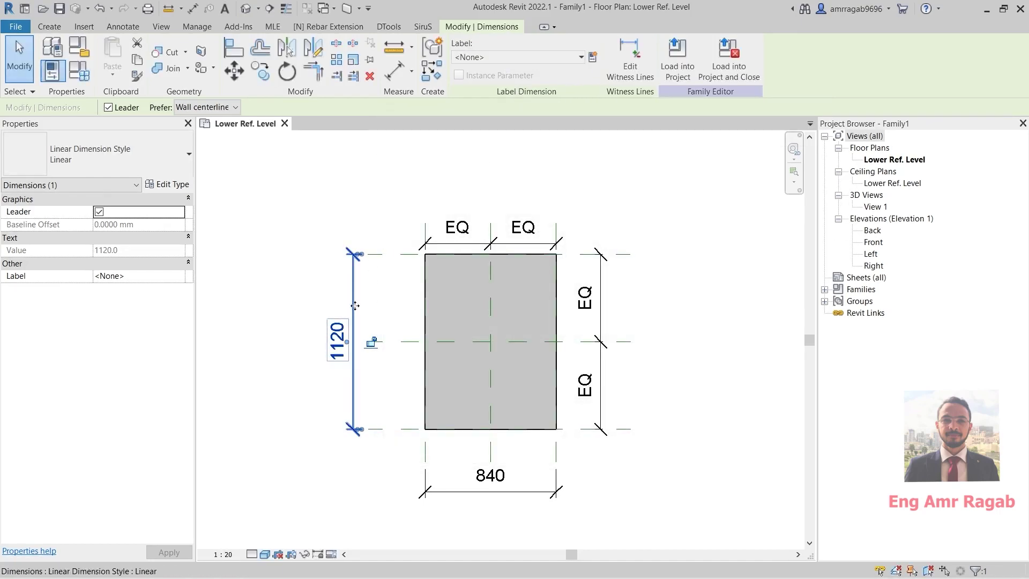
click(509, 57)
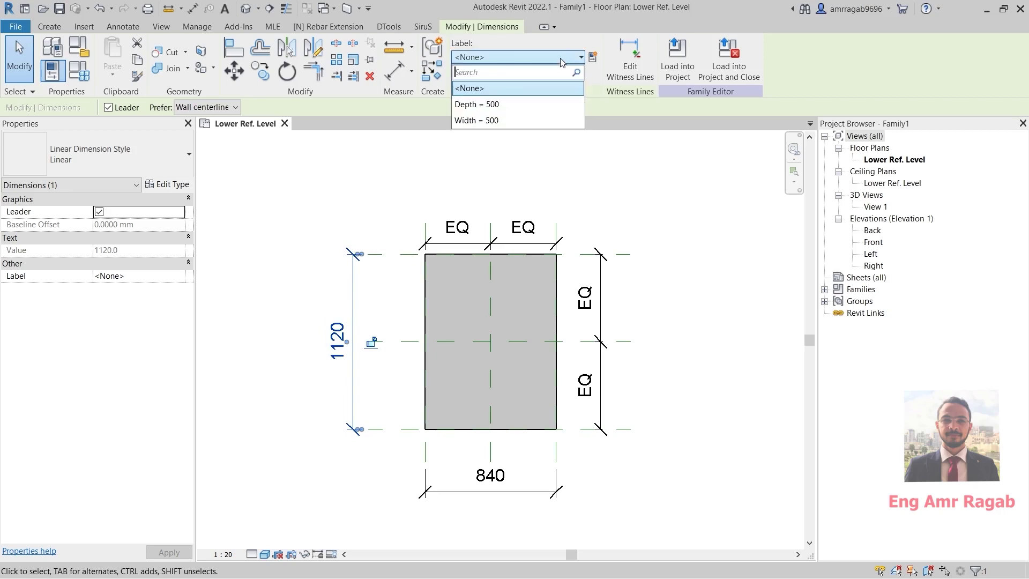
click(479, 105)
click(313, 219)
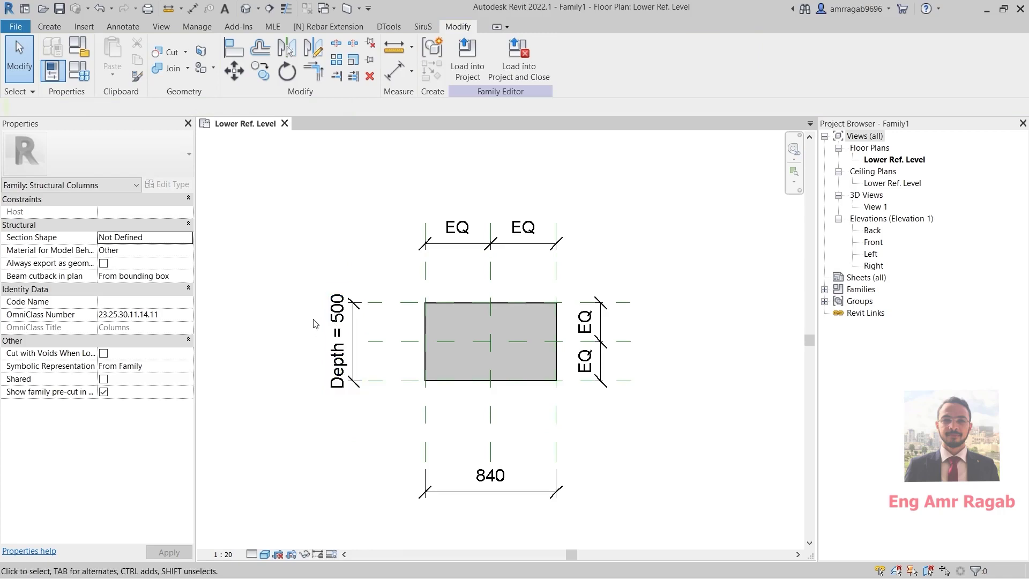
Label the horizontal overall dimension with a new family type parameter named w.
click(516, 491)
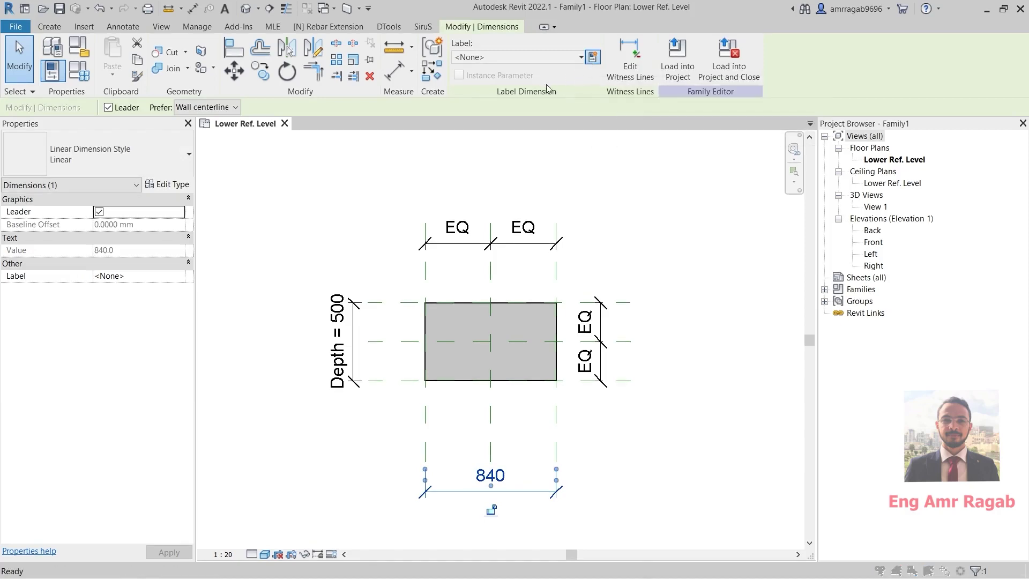
click(593, 57)
text(w)
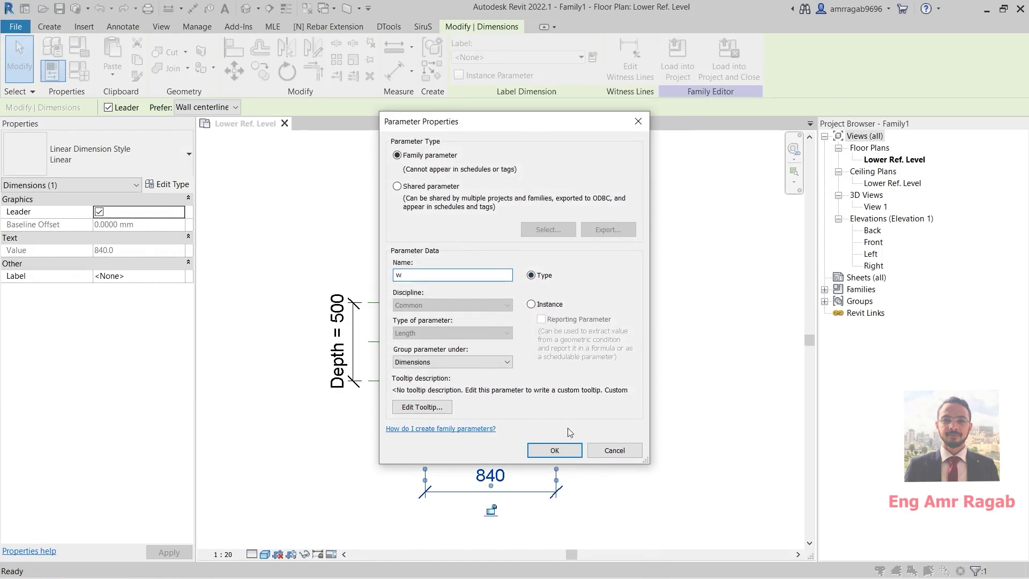
click(557, 451)
click(625, 433)
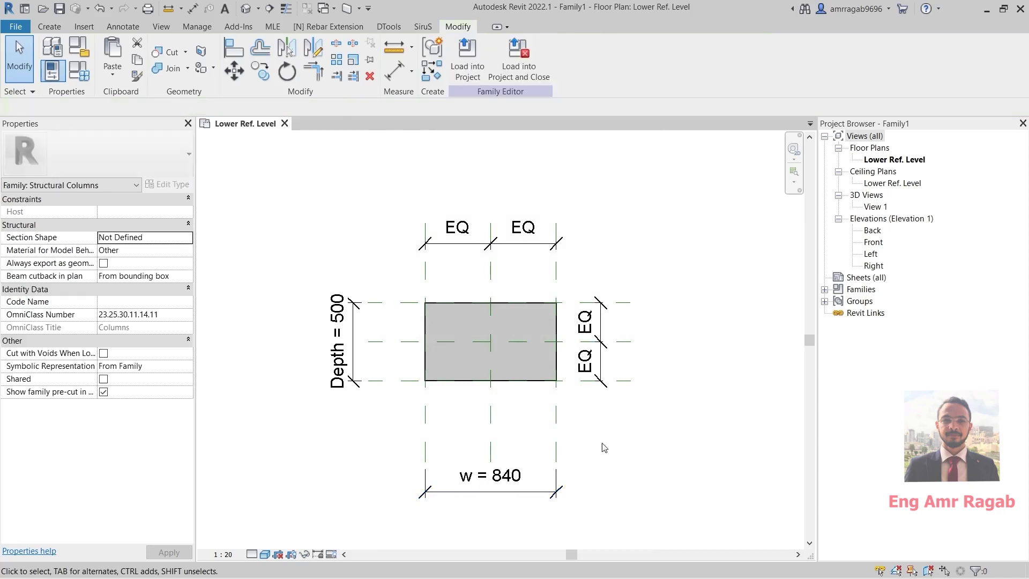
middle_drag(558, 416, 584, 380)
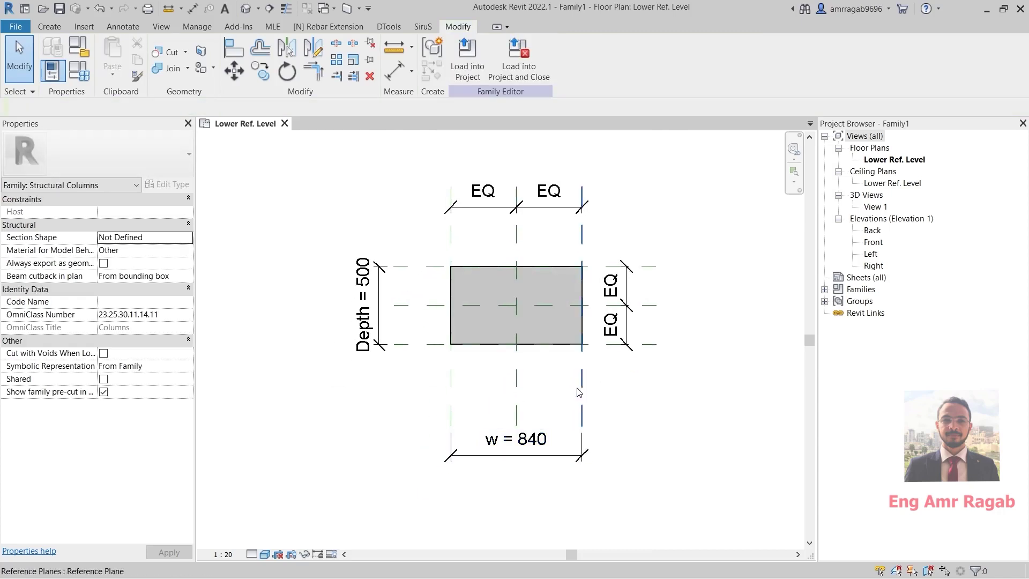
click(380, 288)
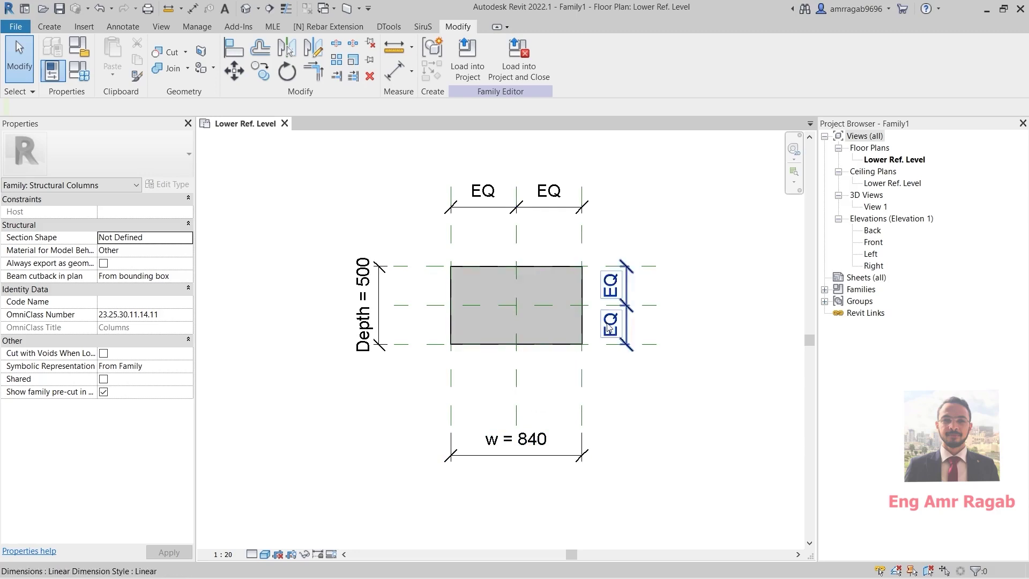
middle_drag(626, 289, 600, 310)
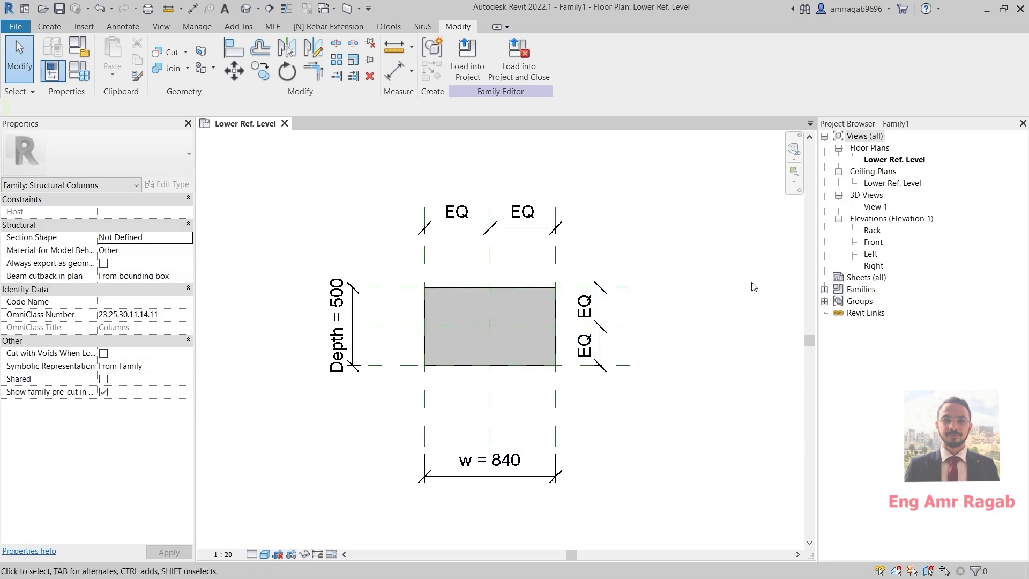
Open the Back elevation and set its visual style to Shaded.
double_click(872, 231)
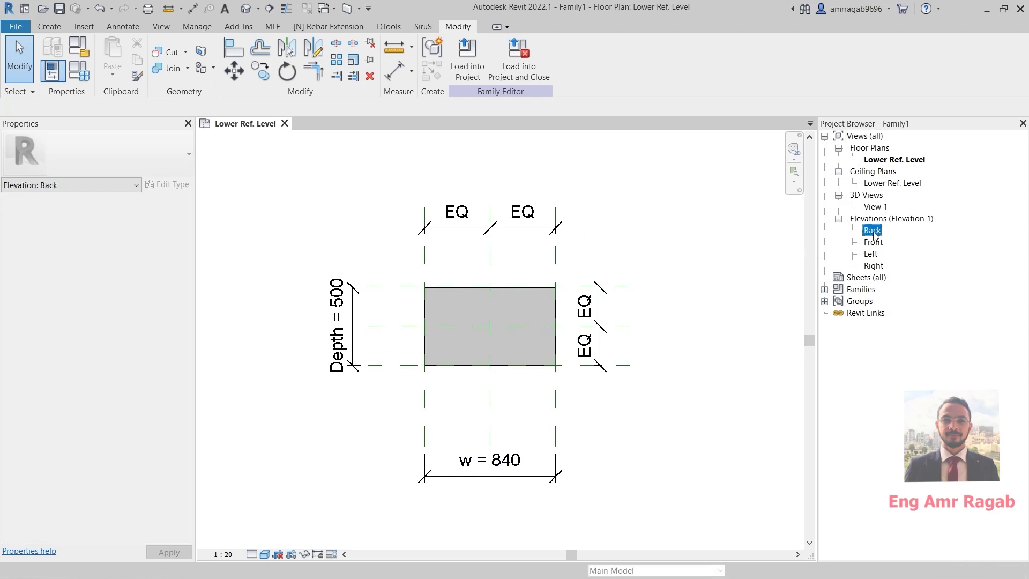
middle_drag(550, 311, 558, 308)
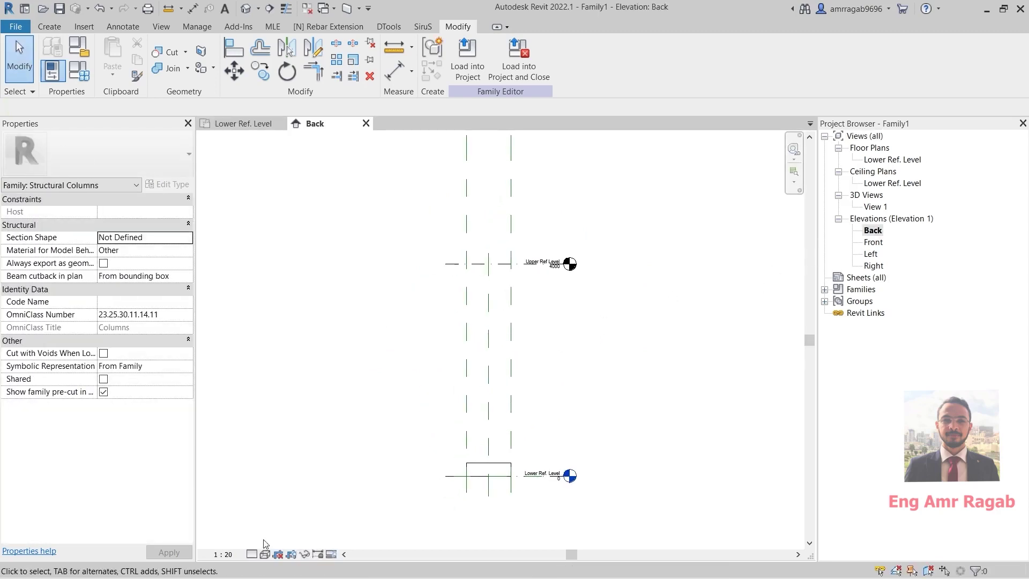
click(265, 554)
click(300, 514)
Stretch the extrusion's top up to the Upper Ref Level at 4000 mm and lock it there.
middle_drag(538, 397, 523, 402)
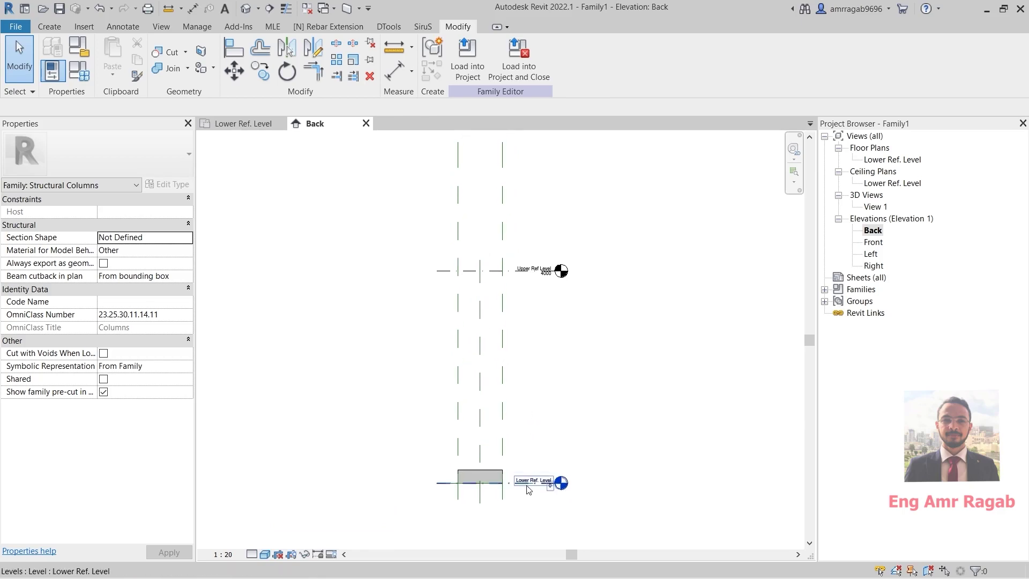
scroll(531, 485, up, 1)
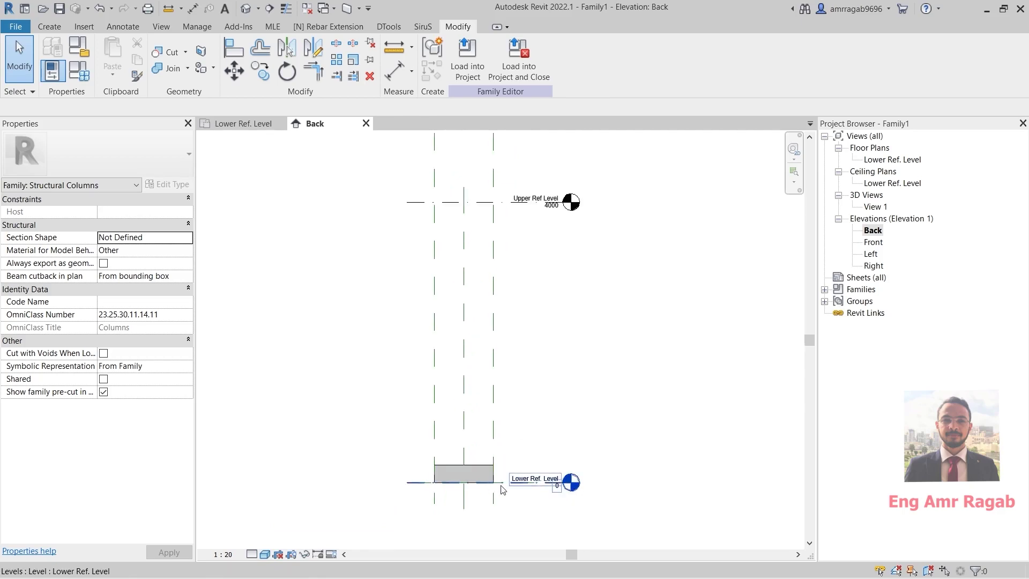
click(483, 472)
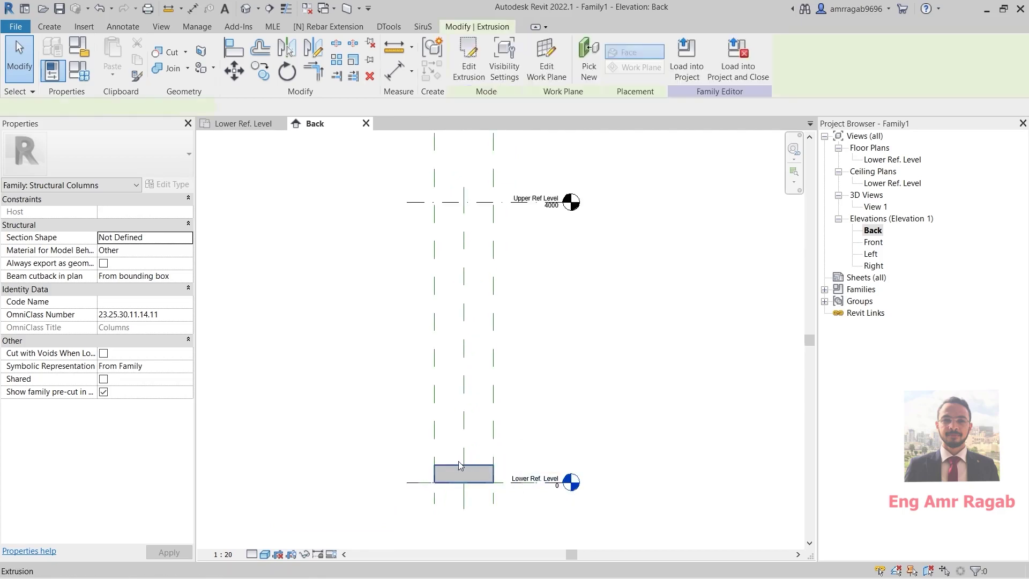
drag(464, 463, 445, 193)
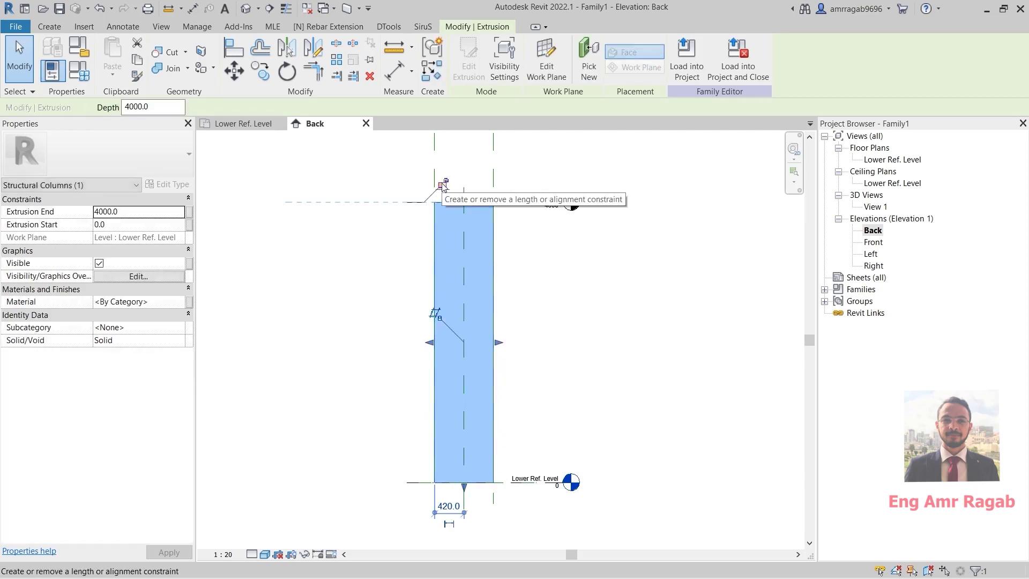
click(405, 271)
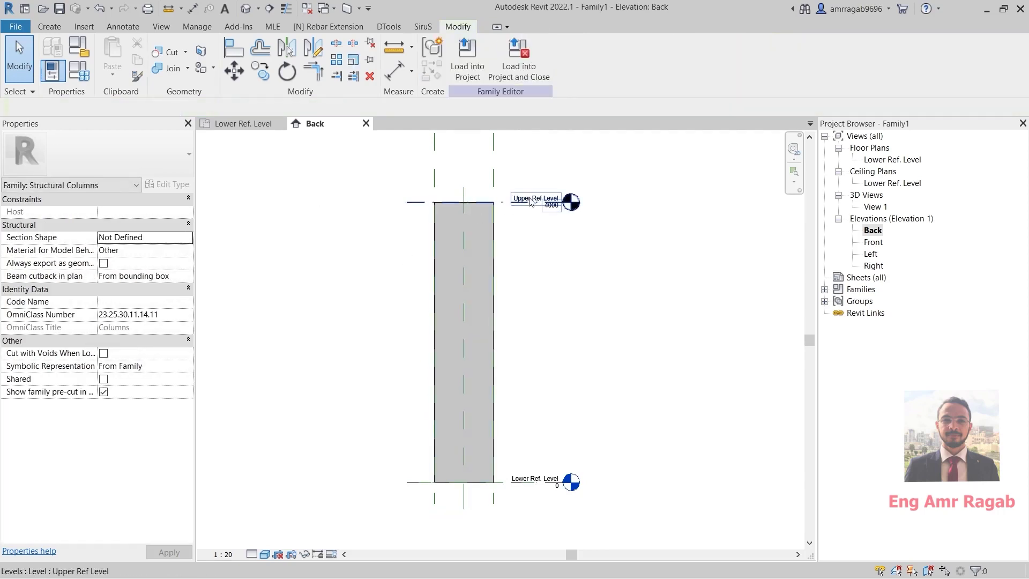
Lower the Upper Ref Level to 2900 mm in the Back elevation.
drag(531, 203, 530, 279)
click(579, 340)
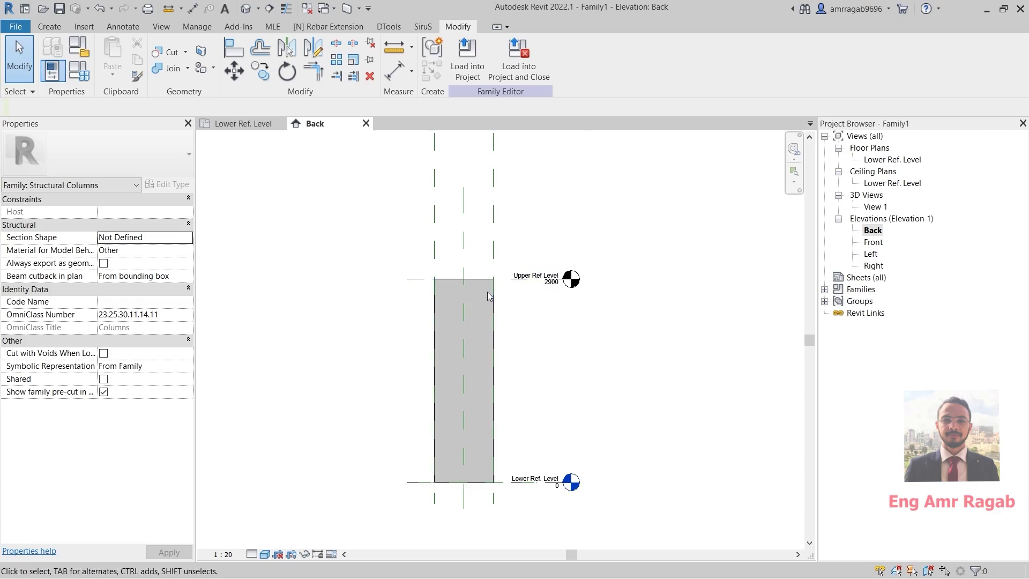
middle_drag(586, 355, 658, 325)
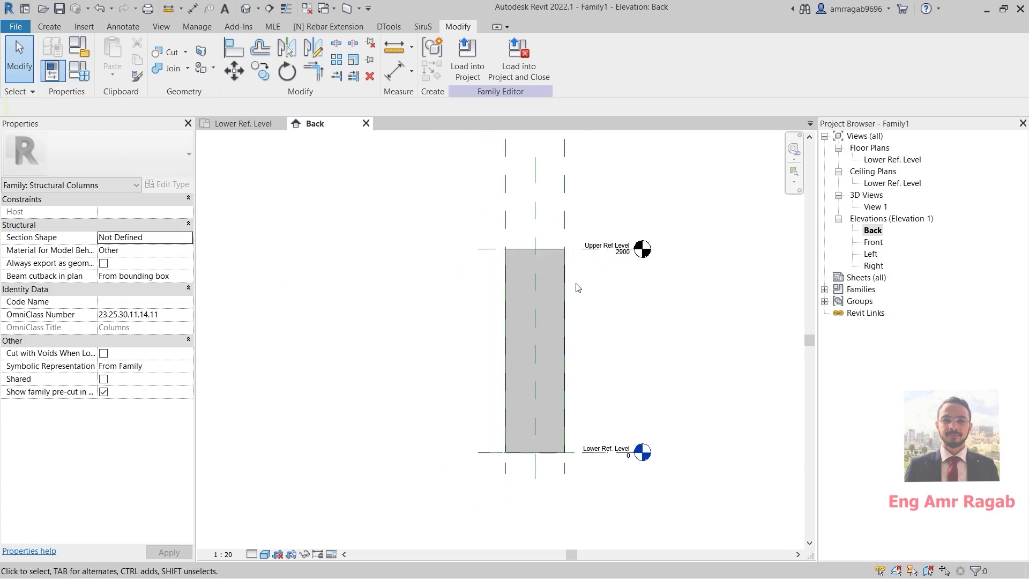
Pull the extrusion's top down to about 2320 mm, removing the constraints that tie it to the Upper Ref Level.
middle_drag(583, 290, 556, 284)
click(522, 251)
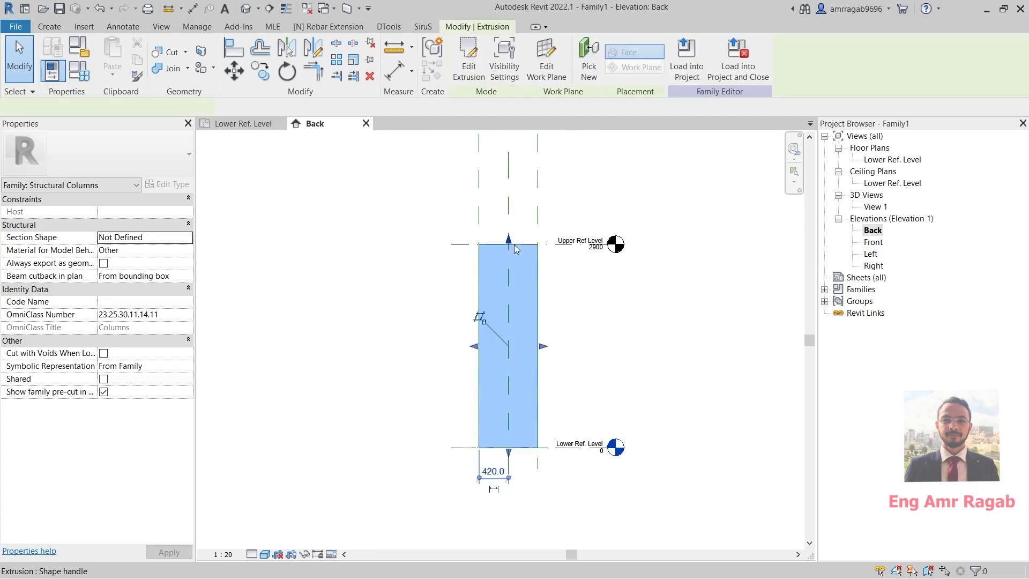
drag(523, 252, 561, 284)
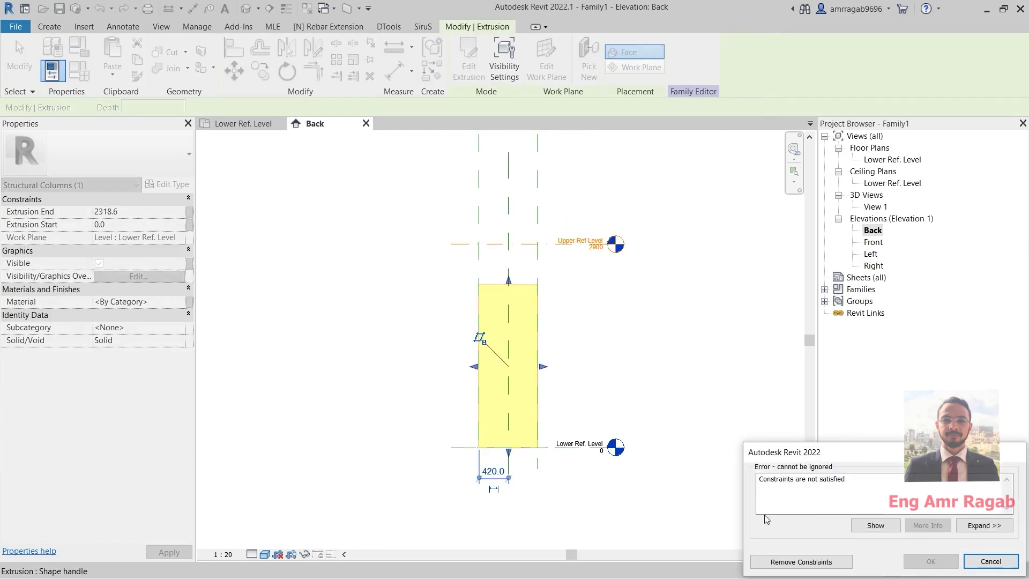
click(804, 563)
key(Escape)
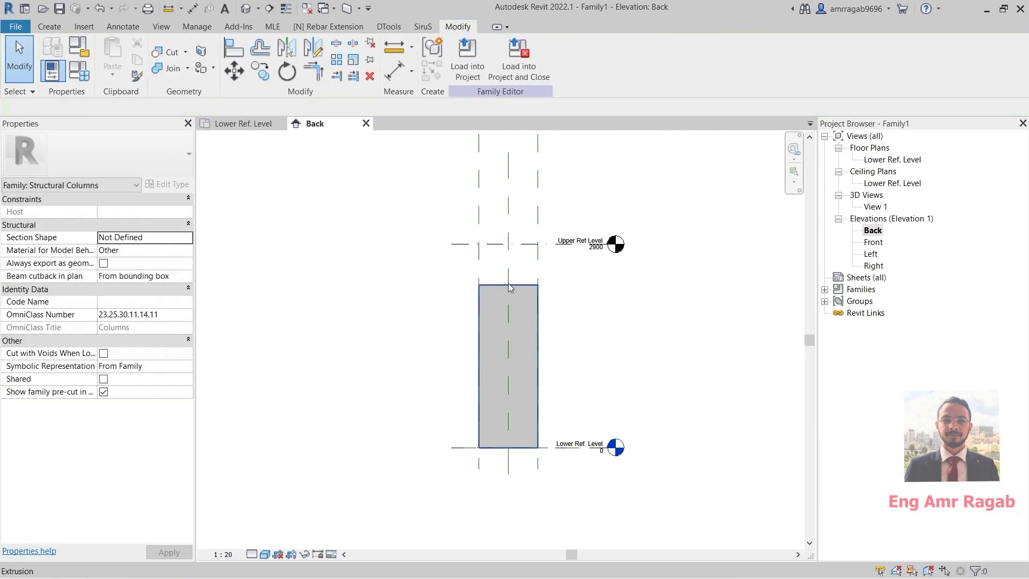
Lower the extrusion's top edge a little further below the Upper Ref Level.
click(510, 288)
key(Escape)
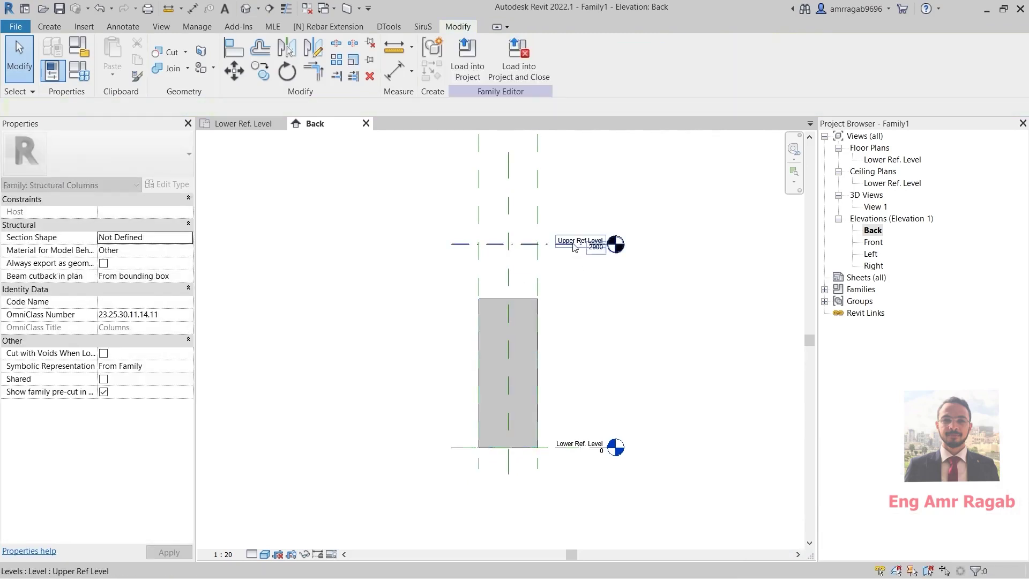
click(574, 248)
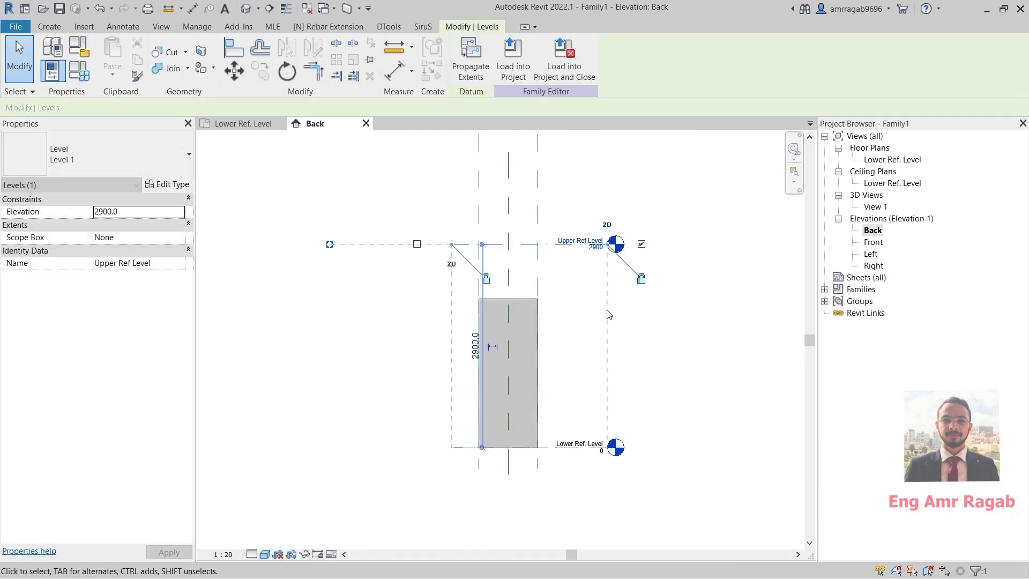
click(703, 338)
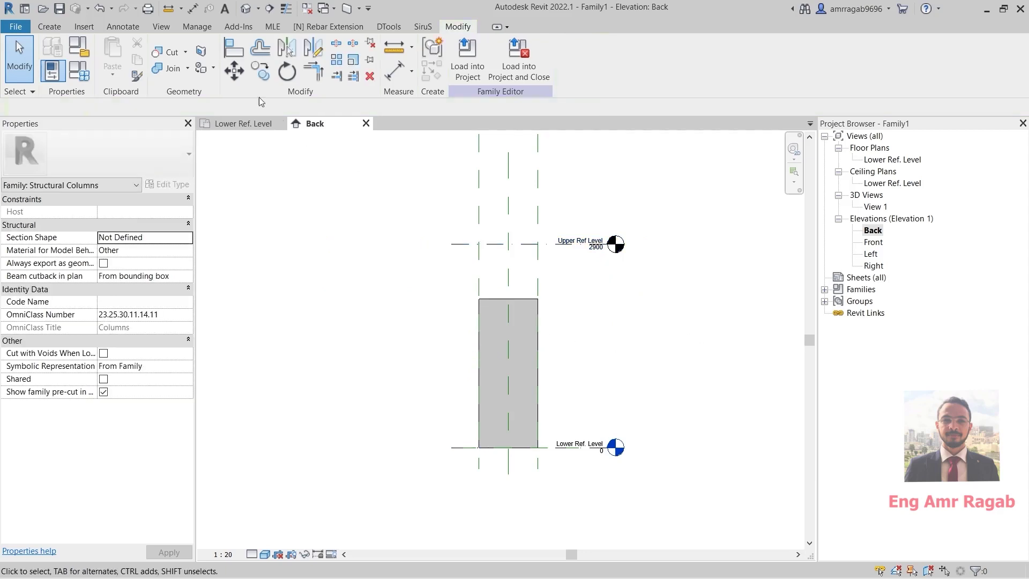
Align the extrusion's top edge with the Upper Ref Level in the Back elevation.
click(337, 75)
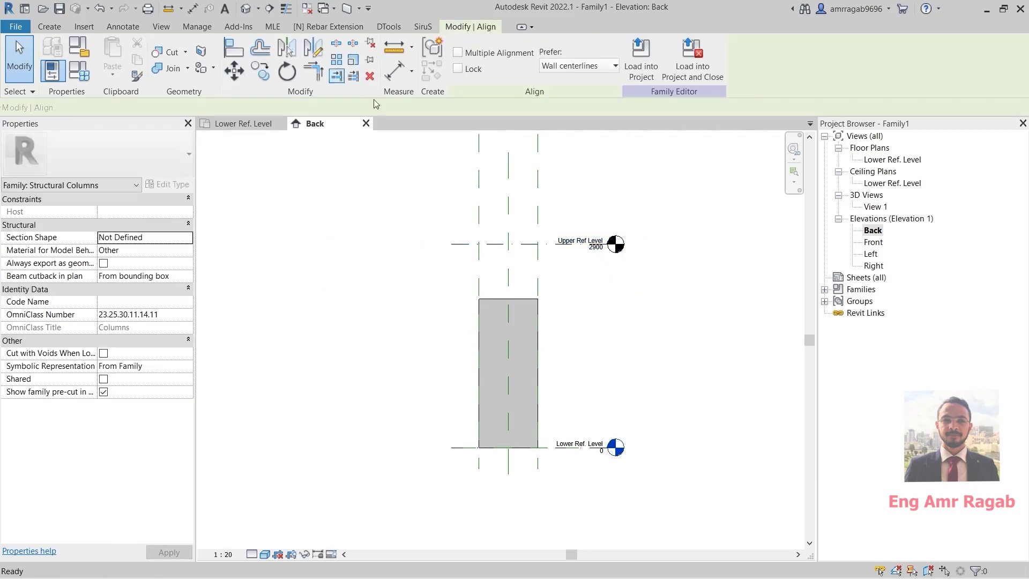
click(466, 244)
click(492, 300)
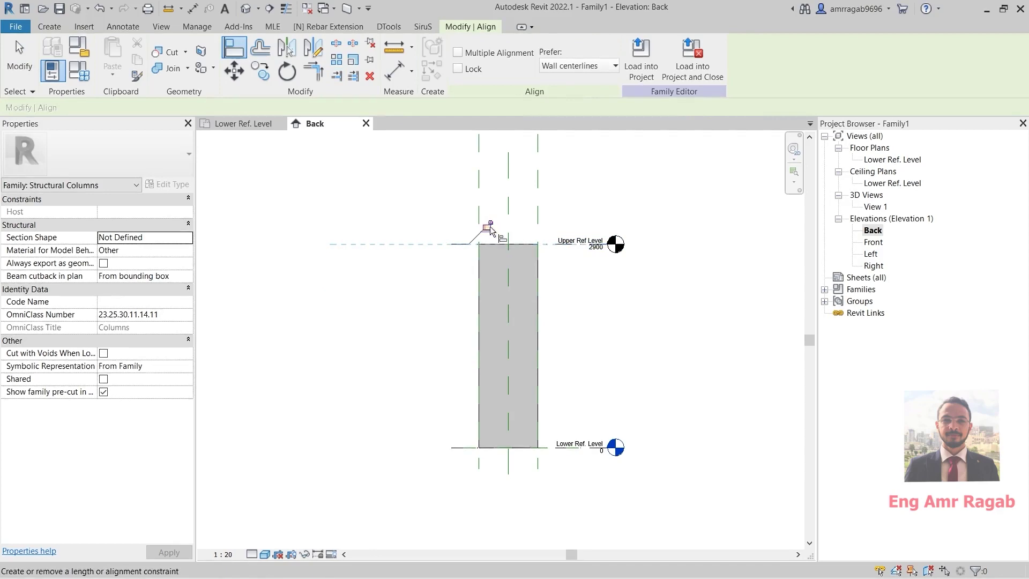
key(Escape)
key(Escape)
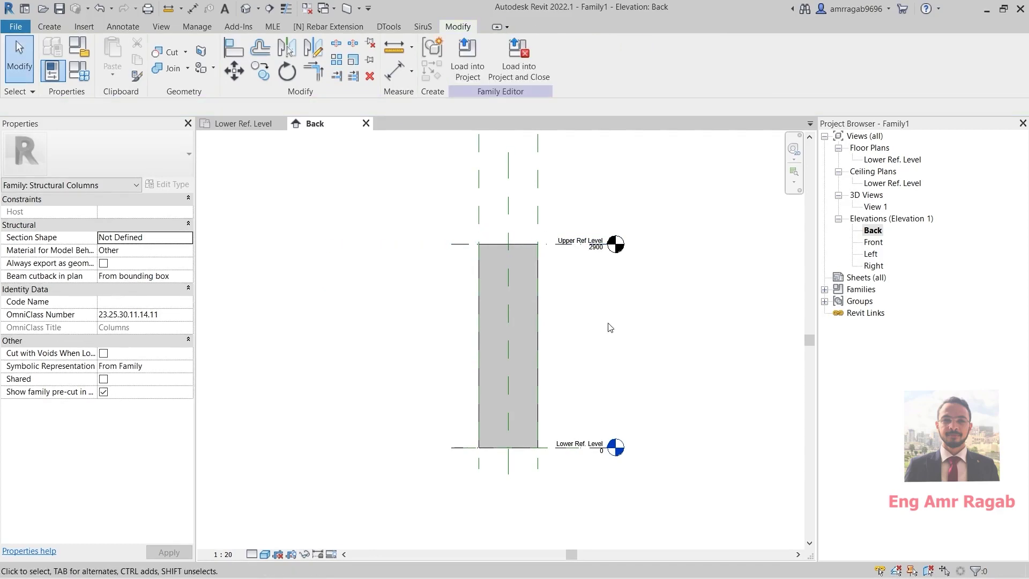
Show the column in the default 3D view with the Shaded visual style.
click(246, 8)
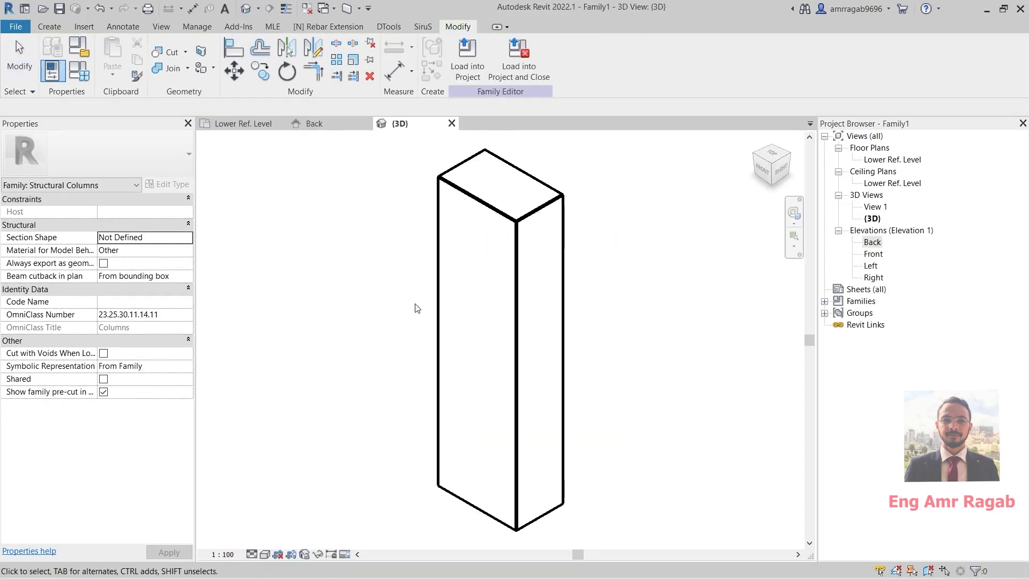
click(265, 553)
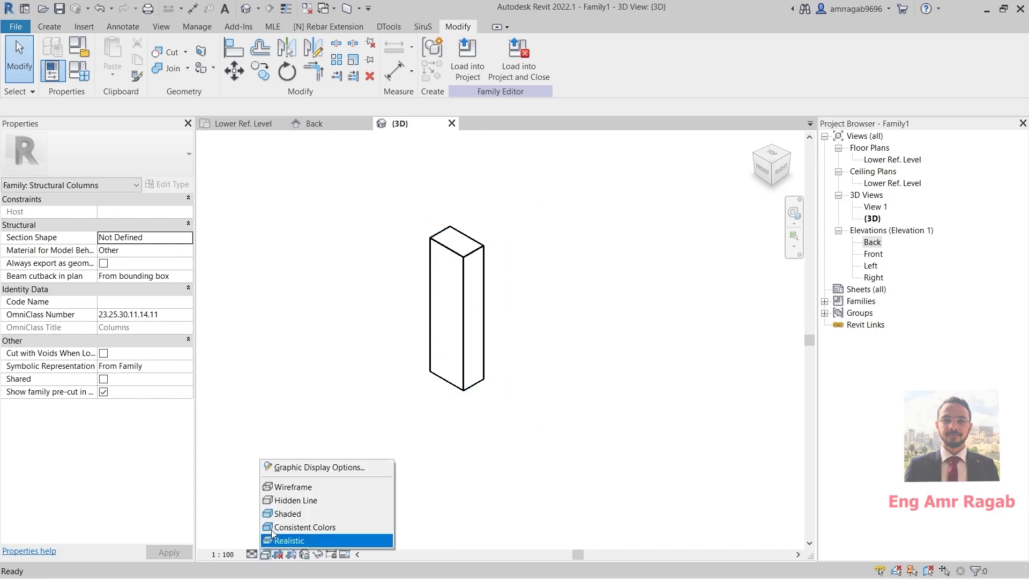
click(290, 513)
middle_drag(448, 441, 477, 457)
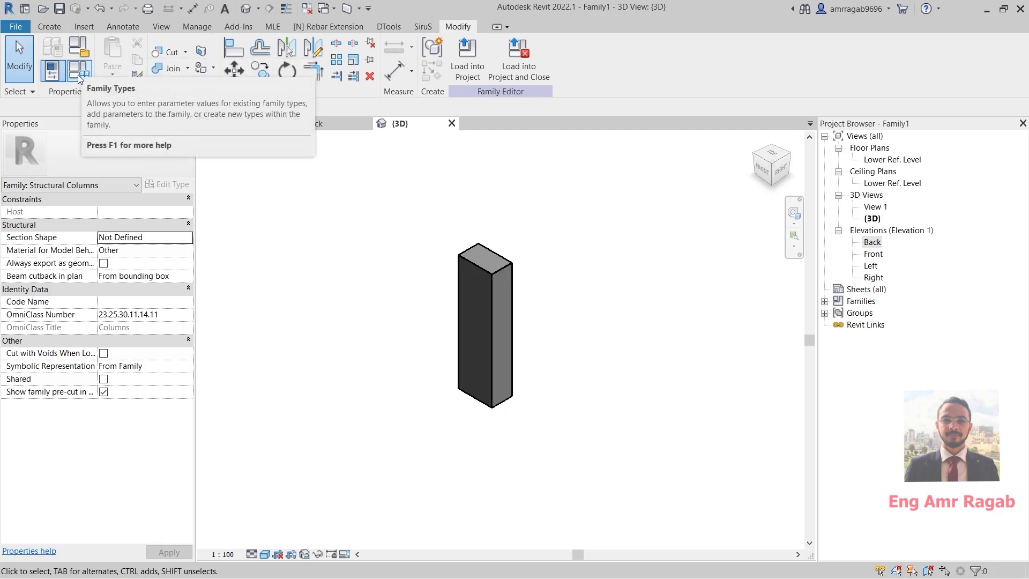
Choose Structural Columns as the family category and accept the category settings.
click(77, 50)
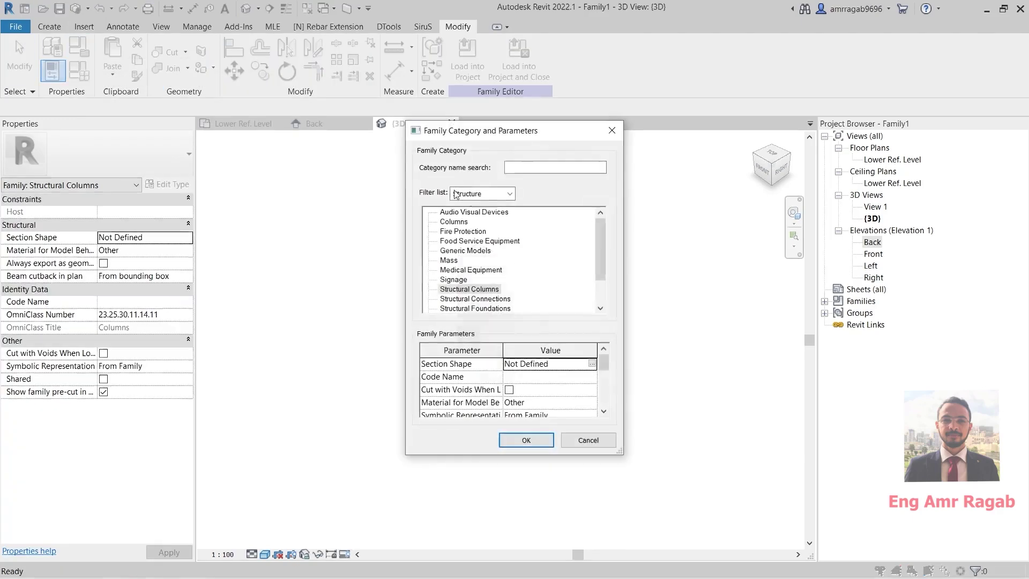
click(477, 290)
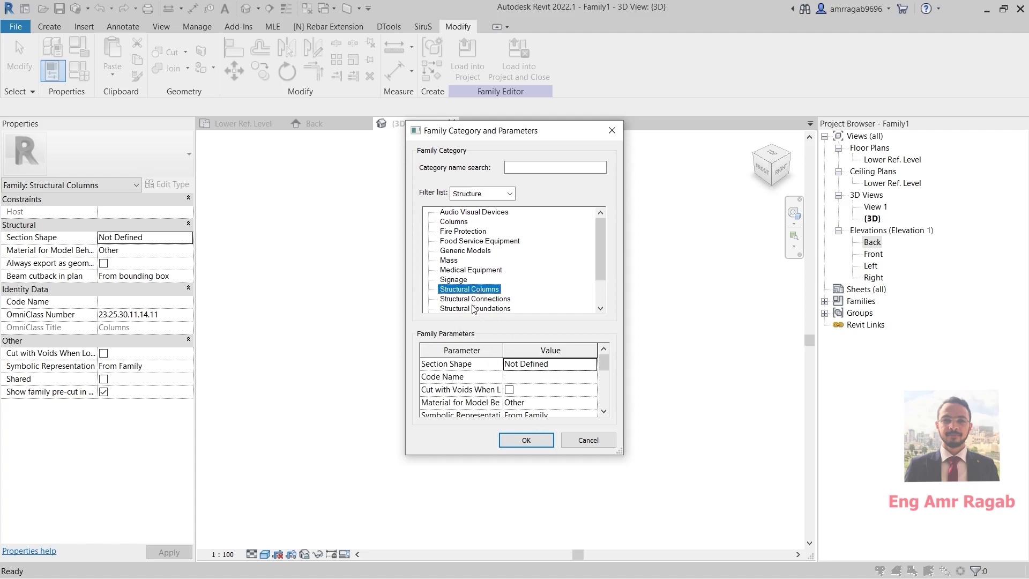
click(539, 439)
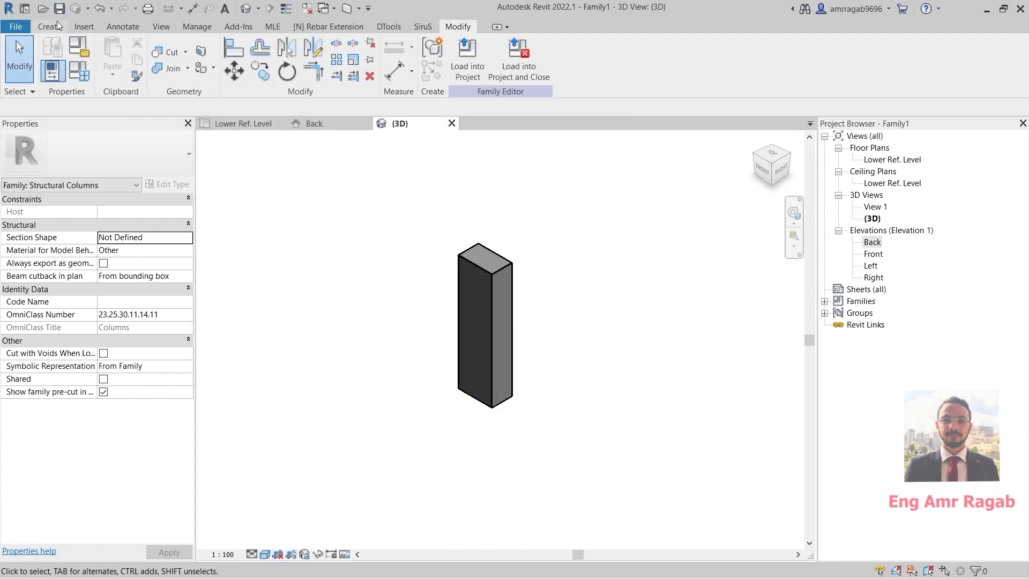
Delete the Width parameter from the family types.
click(82, 76)
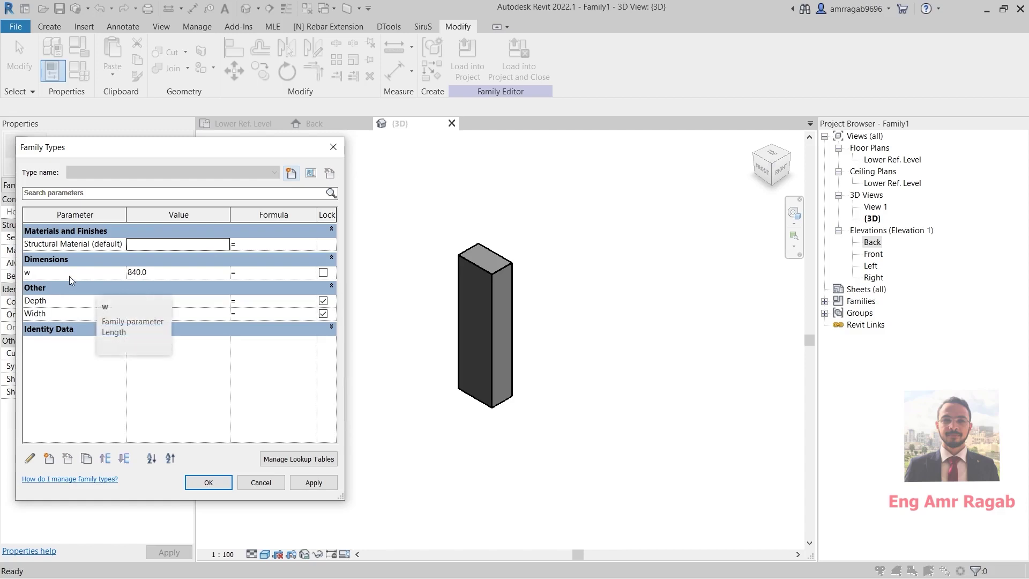
click(56, 314)
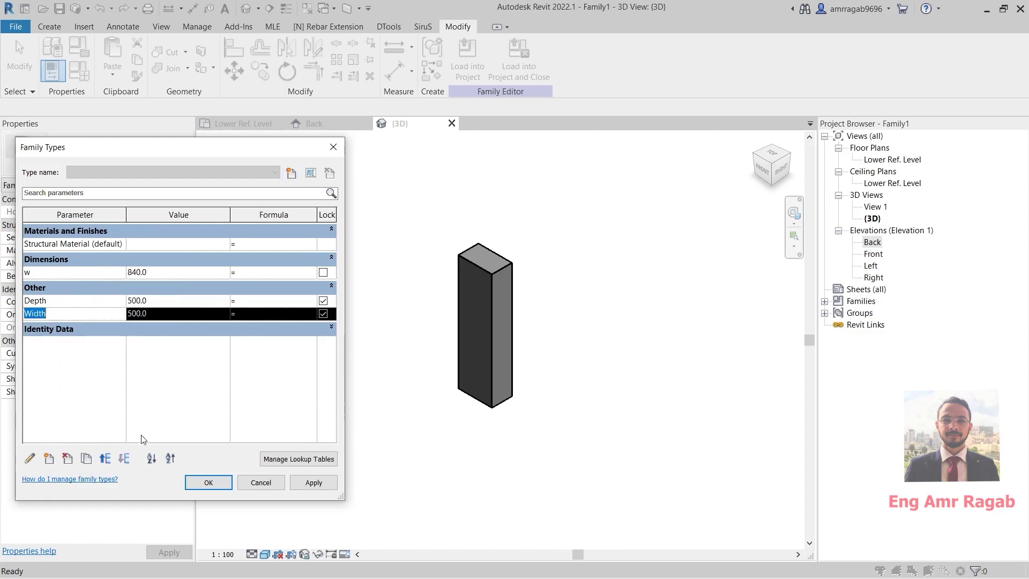
click(66, 460)
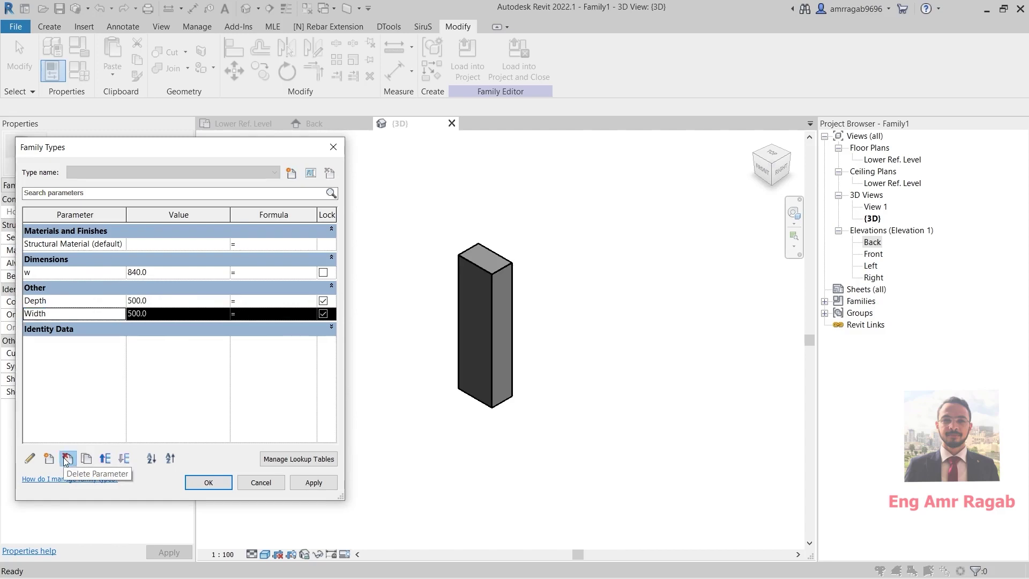
click(542, 298)
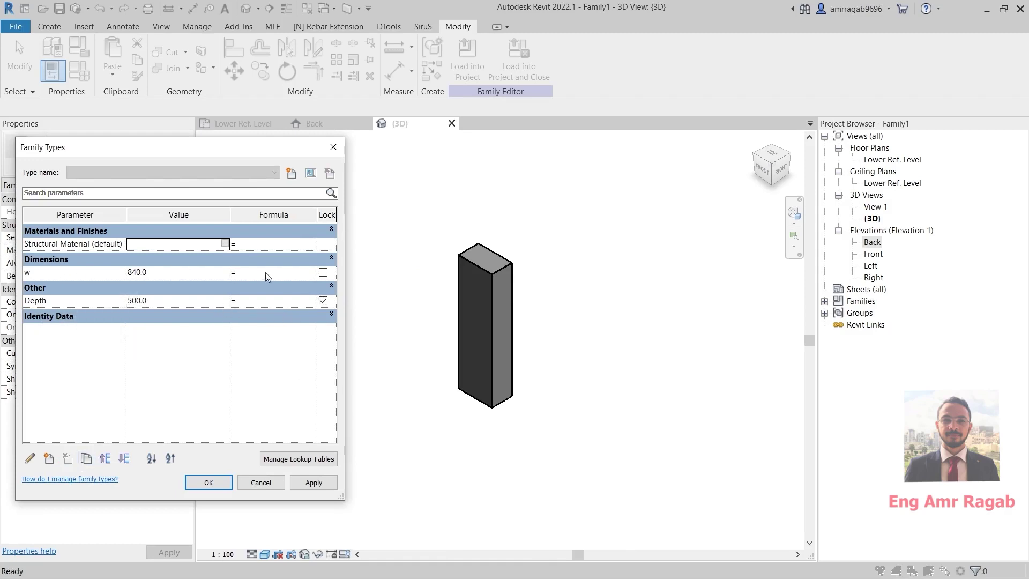
Lock the w parameter, set its value to 1000, and apply it to the column.
click(323, 273)
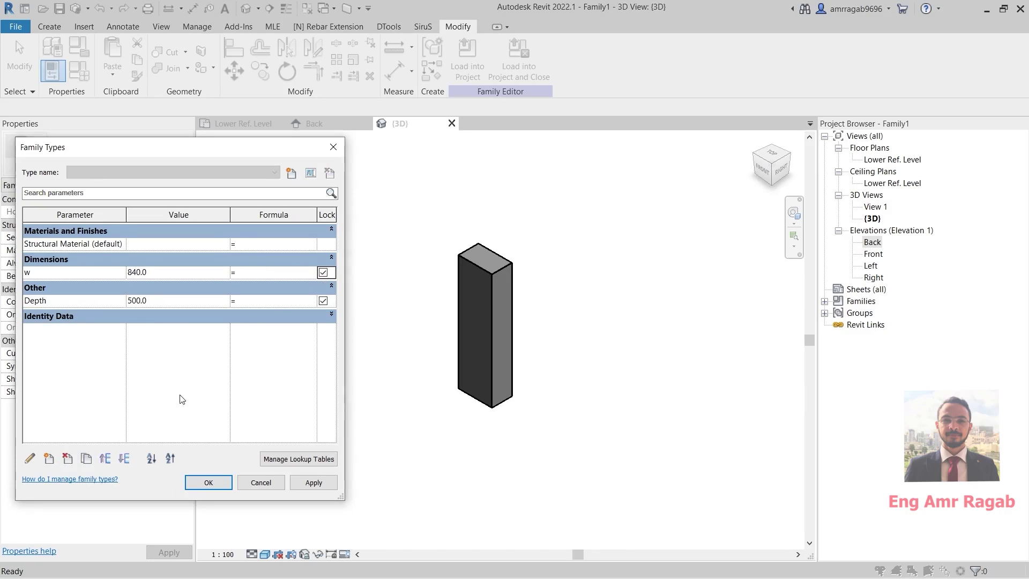
click(147, 273)
text(1000)
click(314, 483)
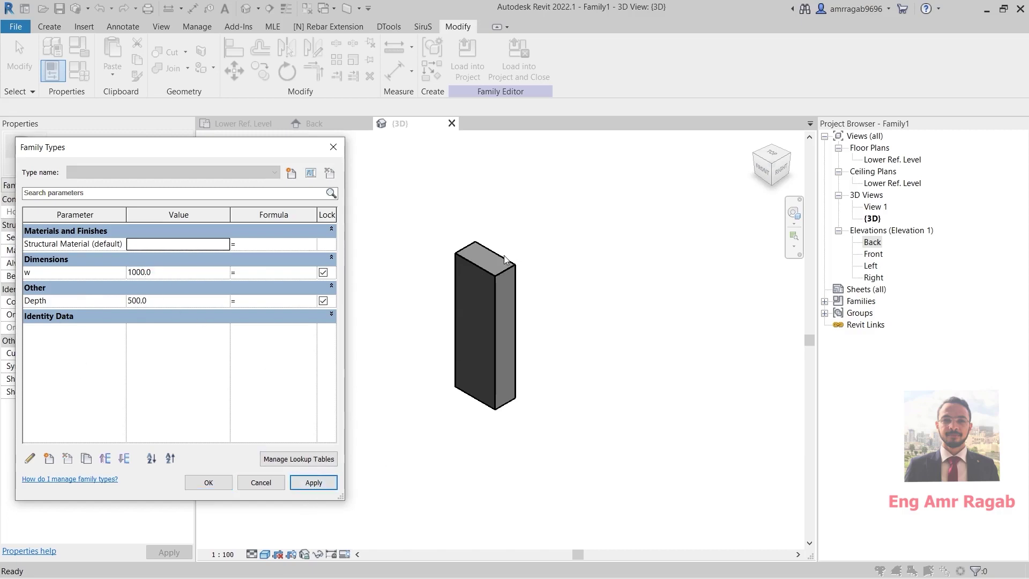
Set the Depth parameter to 800 and apply it to the column.
click(137, 300)
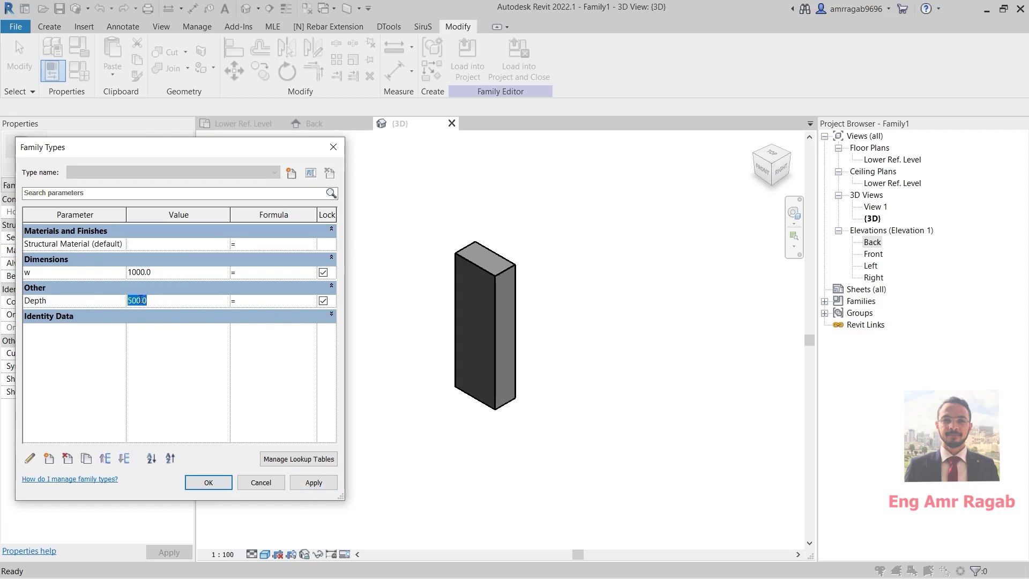
text(800)
click(314, 482)
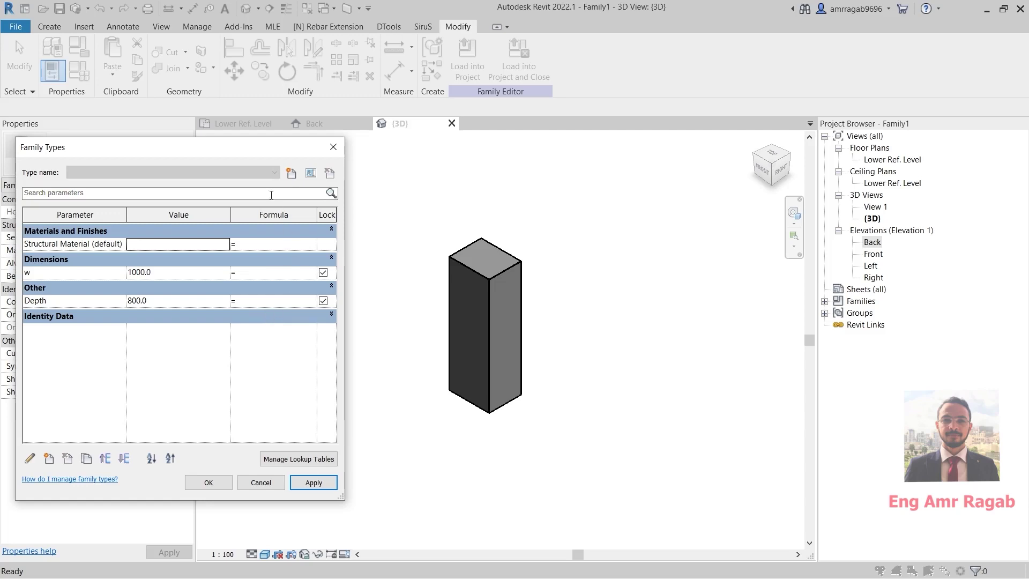
Create a new family type named "C1 300*600".
click(290, 173)
text(col)
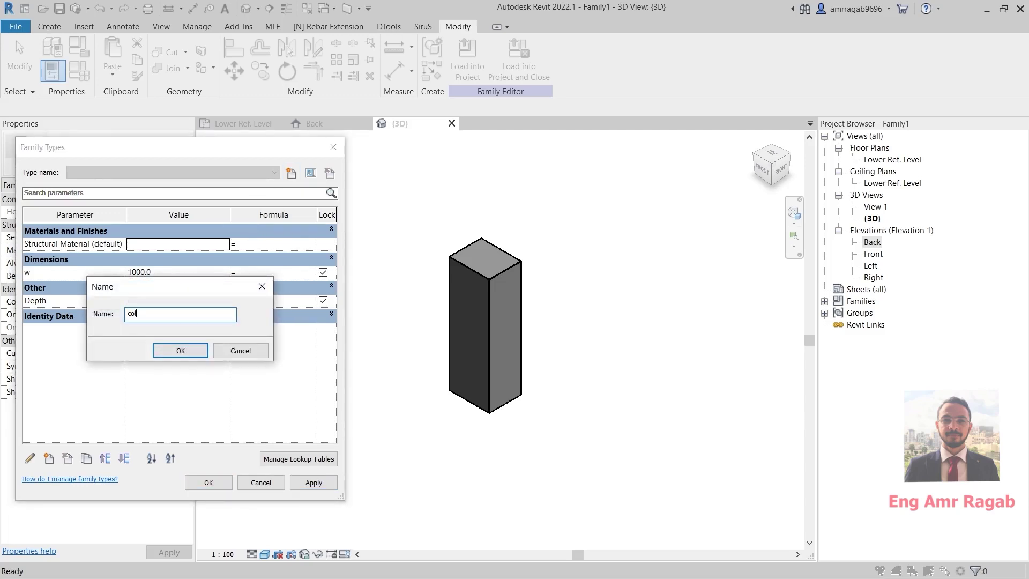
key(BackSpace)
key(BackSpace)
key(BackSpace)
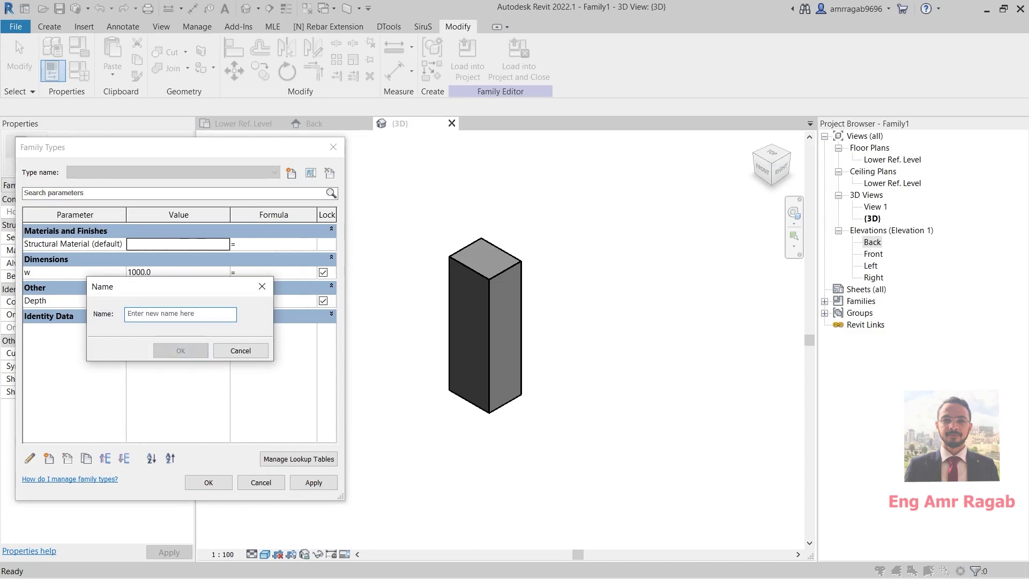
text(C1)
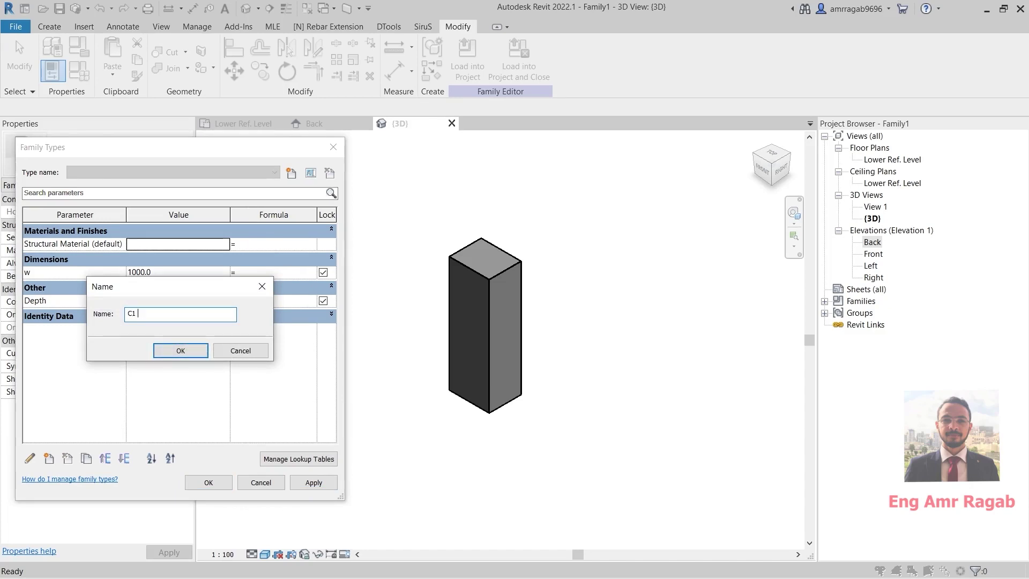
text( 300*600)
click(180, 350)
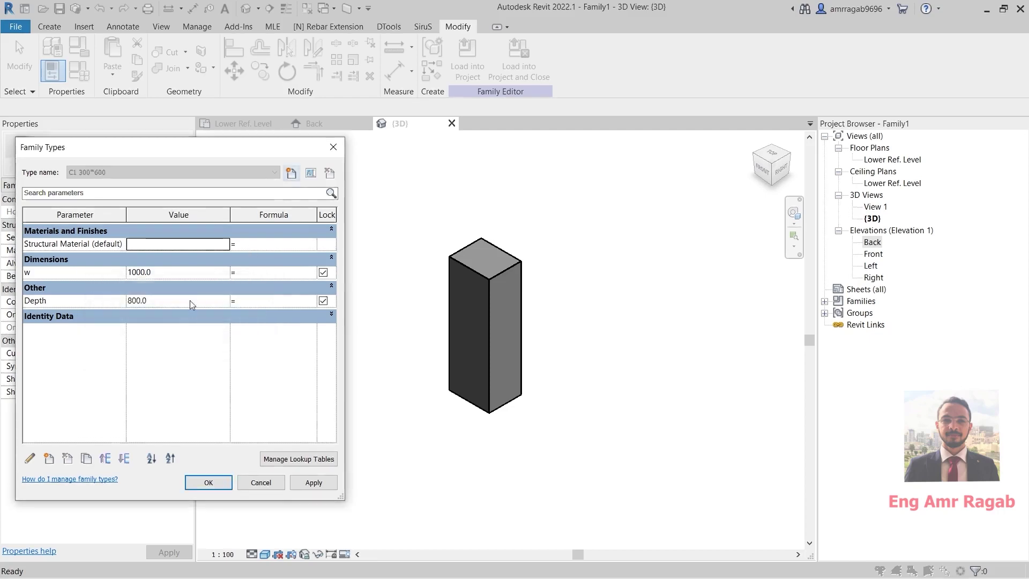
Set w to 300 and Depth to 600 for the C1 300*600 type and apply the values.
click(152, 274)
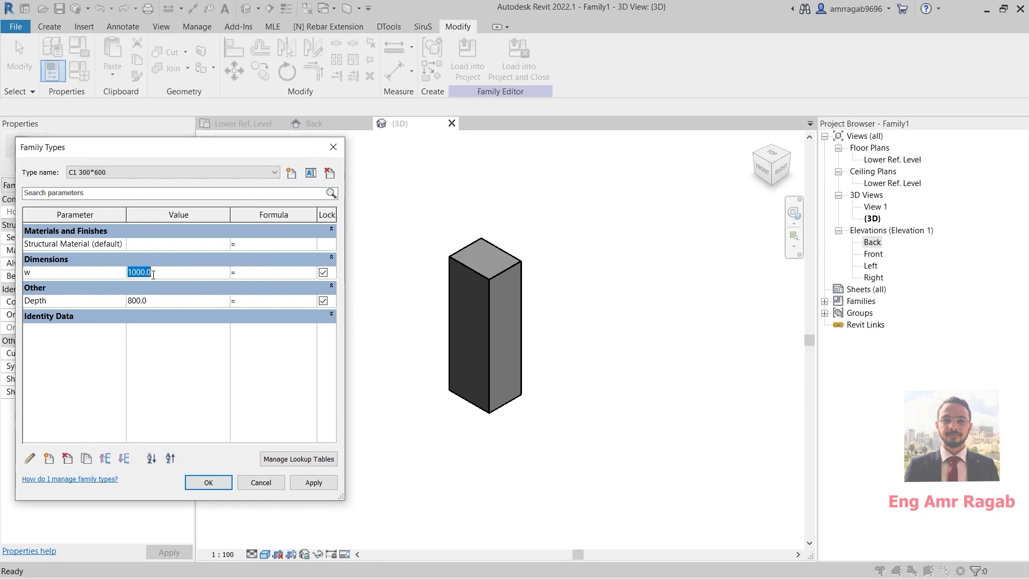
text(6)
click(161, 272)
text(3)
click(156, 298)
text(600)
click(313, 482)
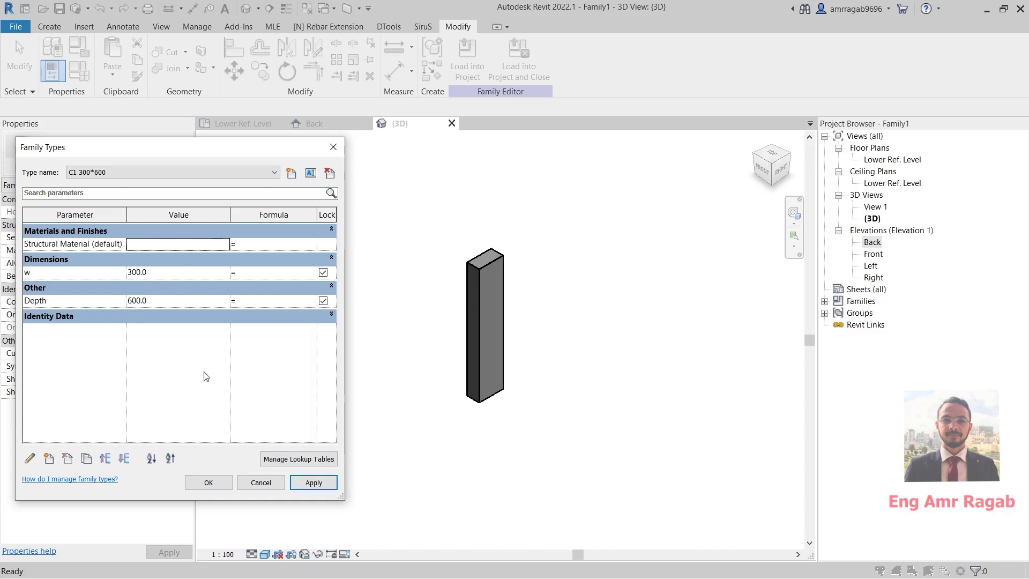
Create a second family type named "c 2 300*900" and apply a Depth of 900 to it.
click(292, 175)
text(C)
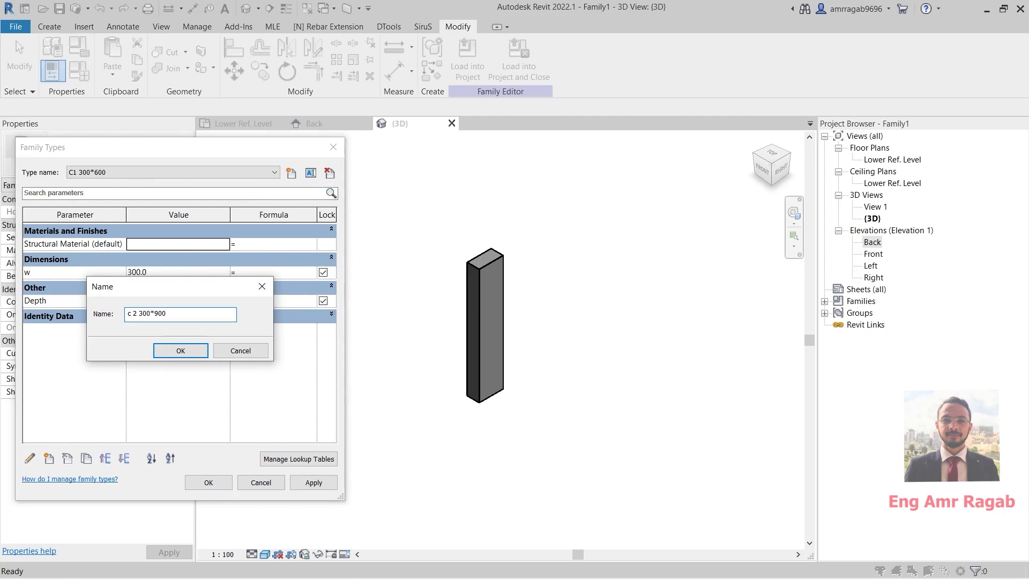
click(180, 350)
click(157, 300)
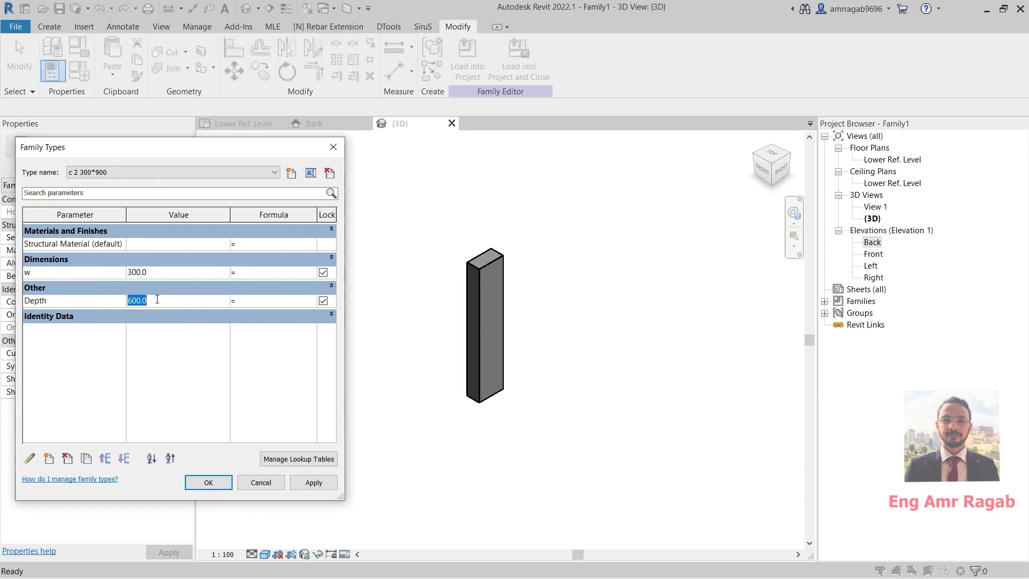
text(900)
click(307, 483)
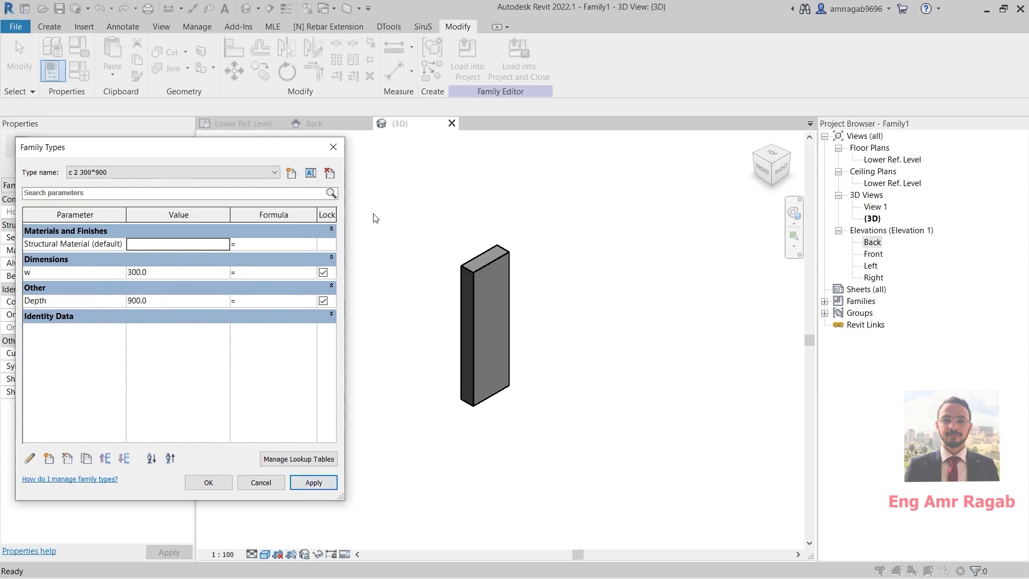
Check the list of defined family types and accept the Family Types settings with c 2 300*900 current.
click(107, 172)
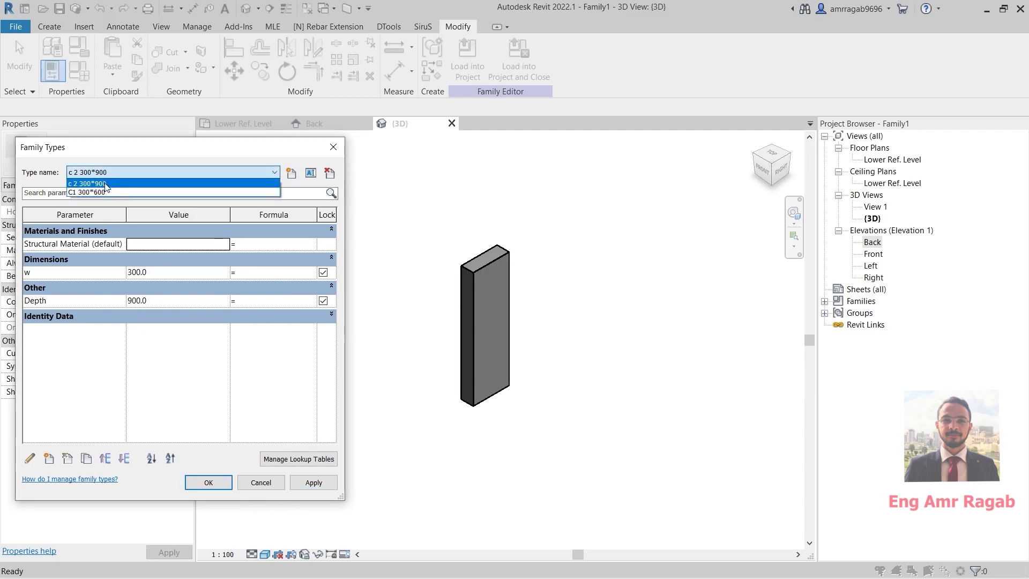
click(193, 421)
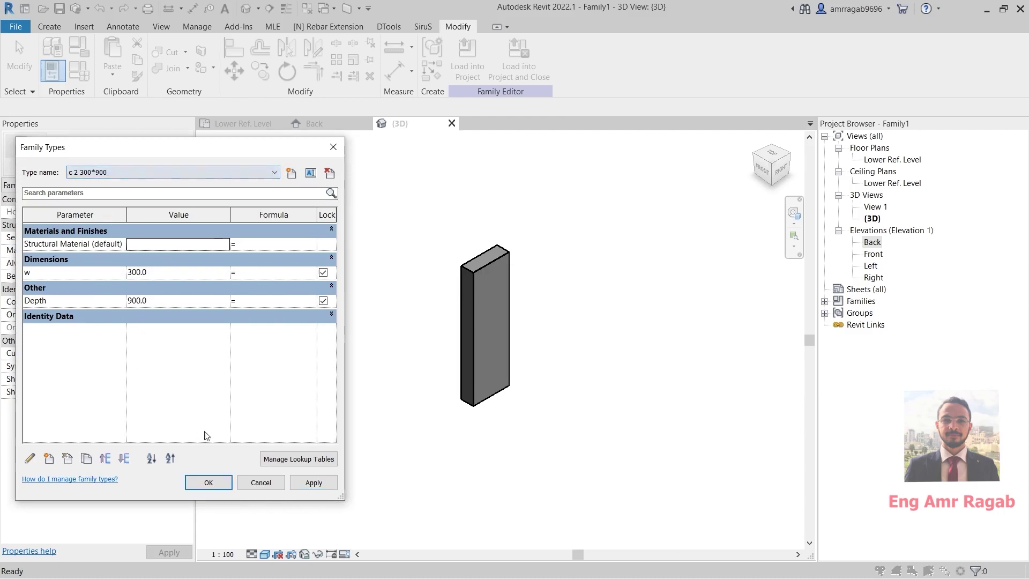
click(208, 483)
middle_drag(350, 379, 381, 398)
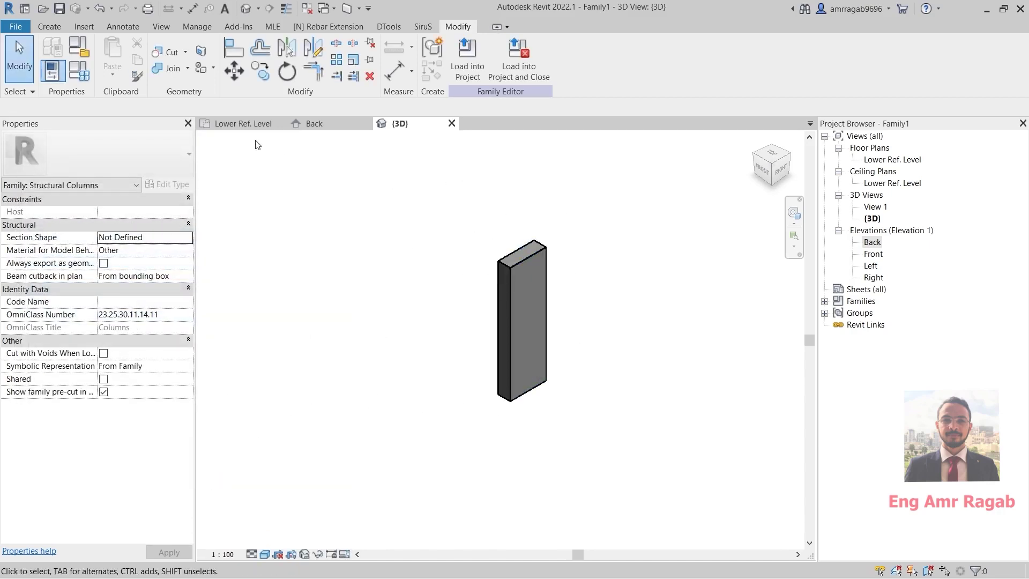
Open the recent project HOSPITAL.rvt and return to the column family's 3D view.
click(15, 26)
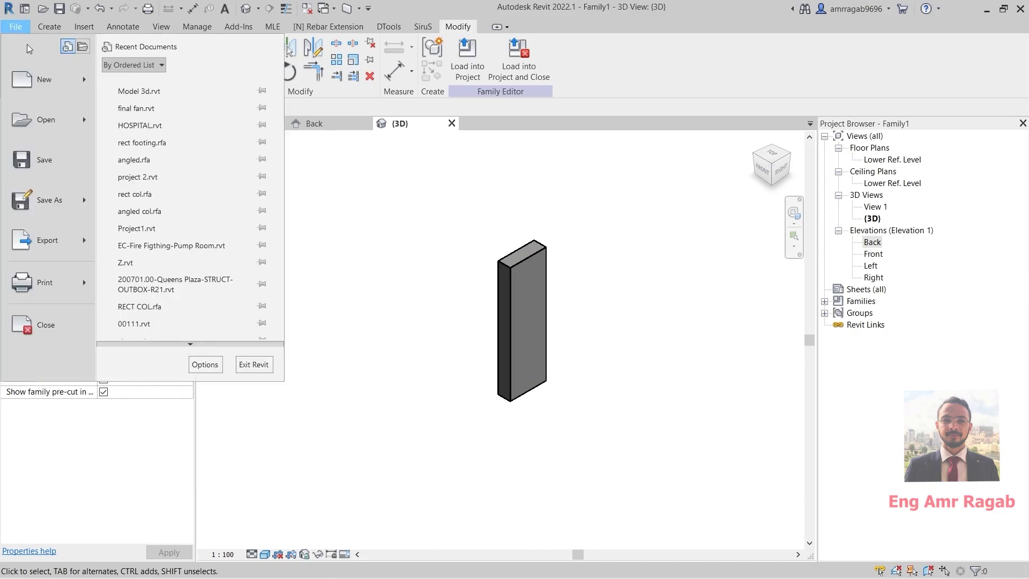
click(141, 125)
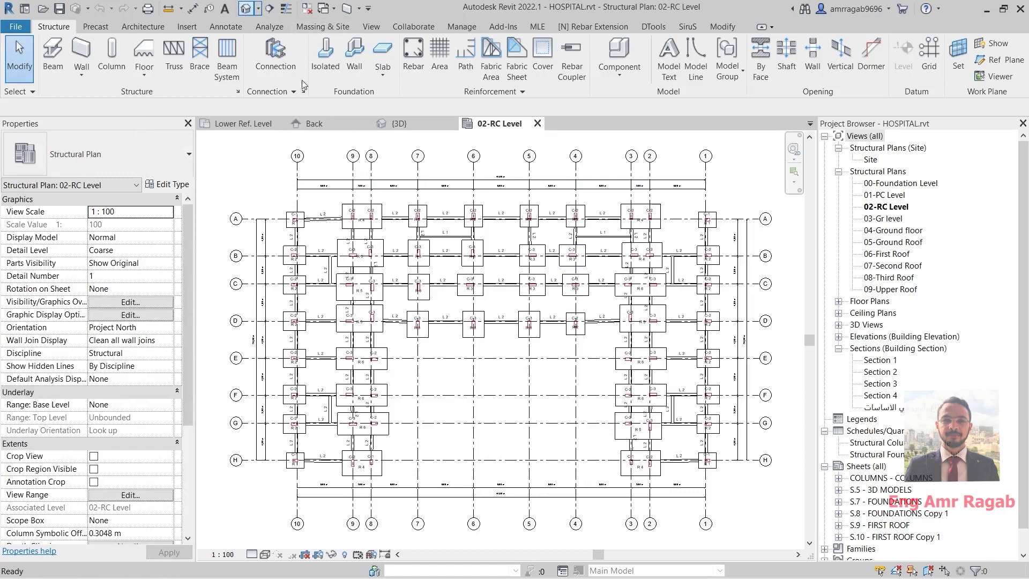
click(257, 124)
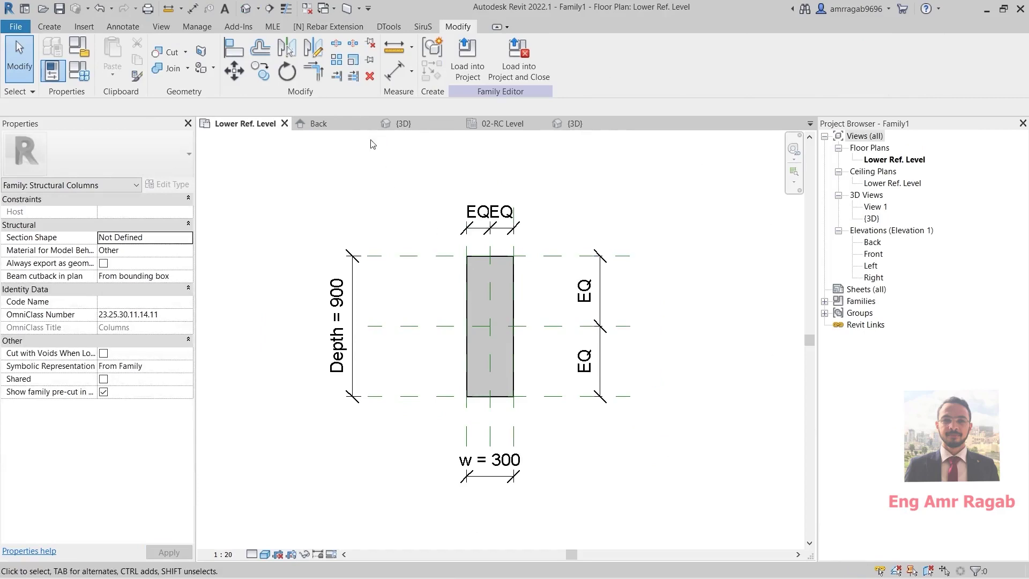
click(396, 123)
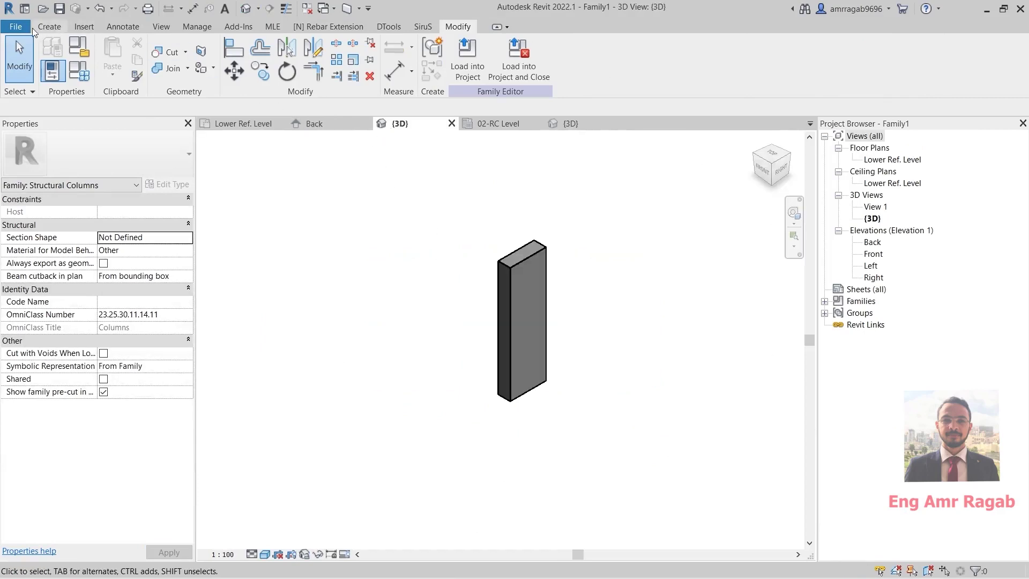
Save the column family as "col rec" in the fan folder.
click(15, 27)
mouse_move(50, 203)
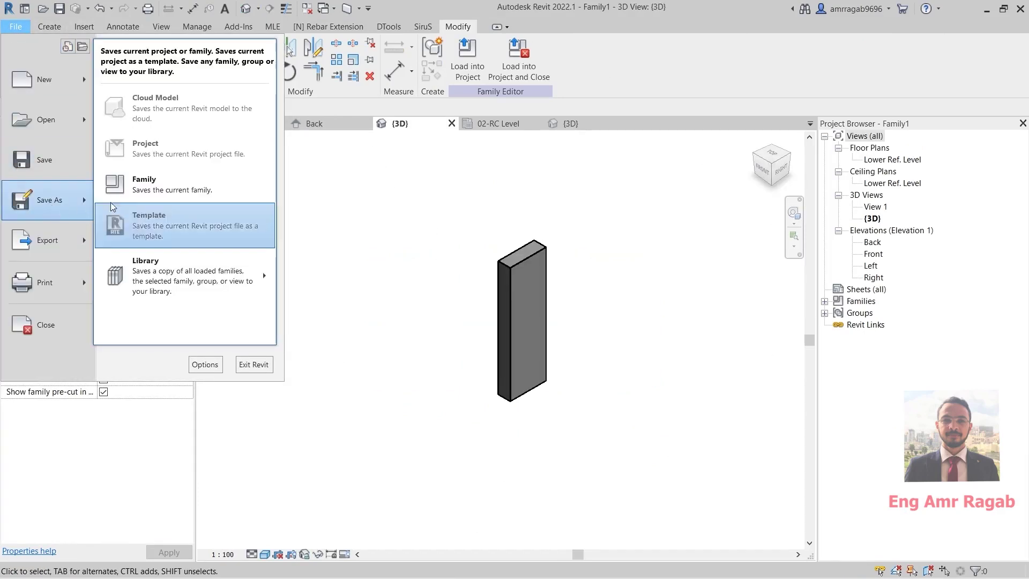
click(139, 194)
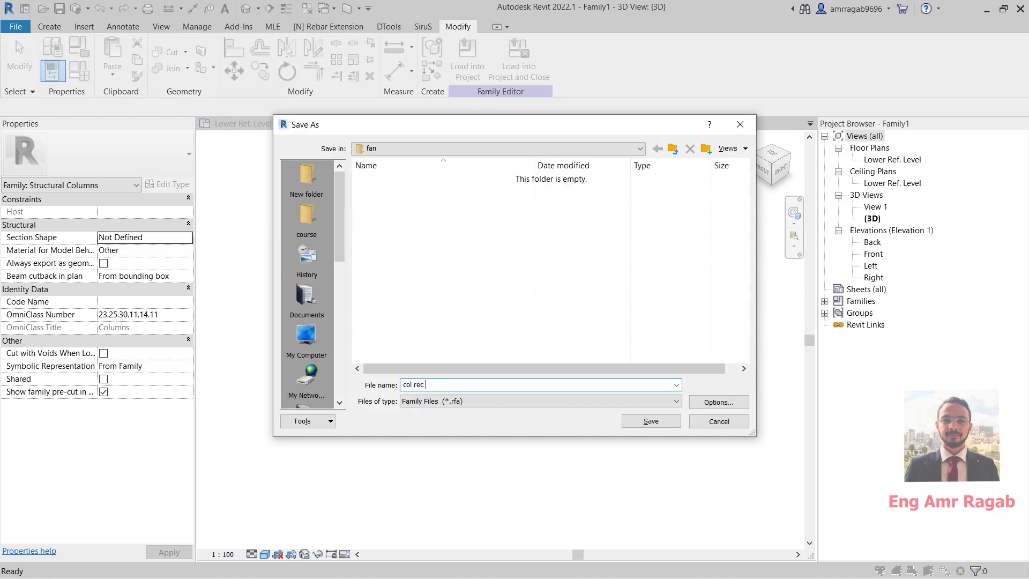
text(col rec)
click(648, 421)
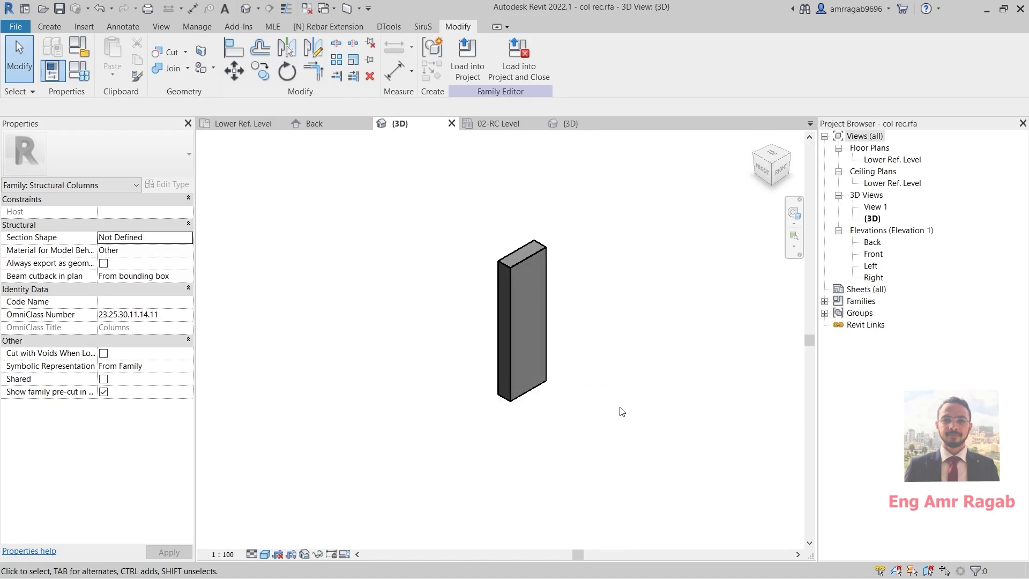
Load the col rec column family into the HOSPITAL project.
middle_drag(450, 317, 444, 314)
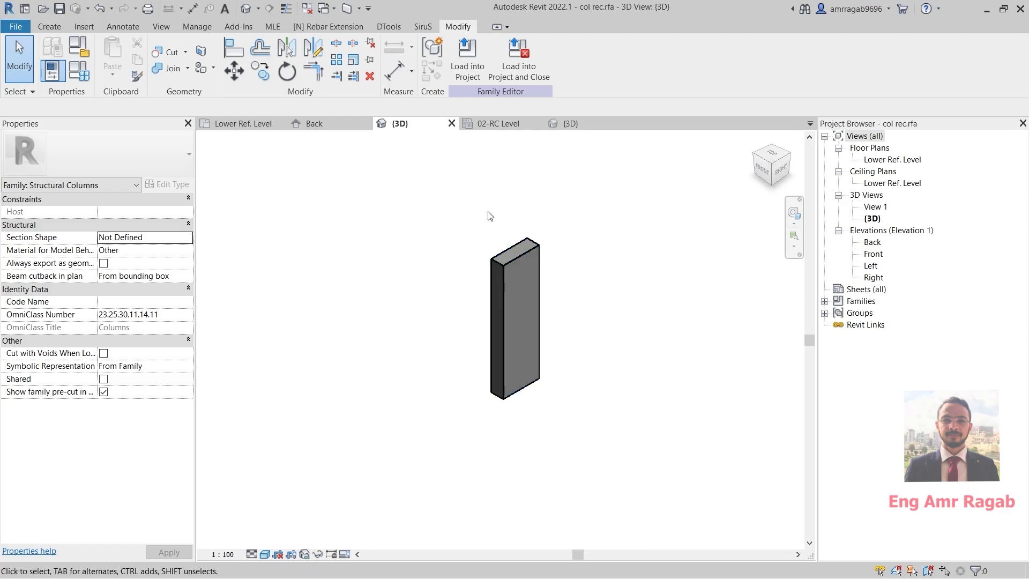
click(471, 56)
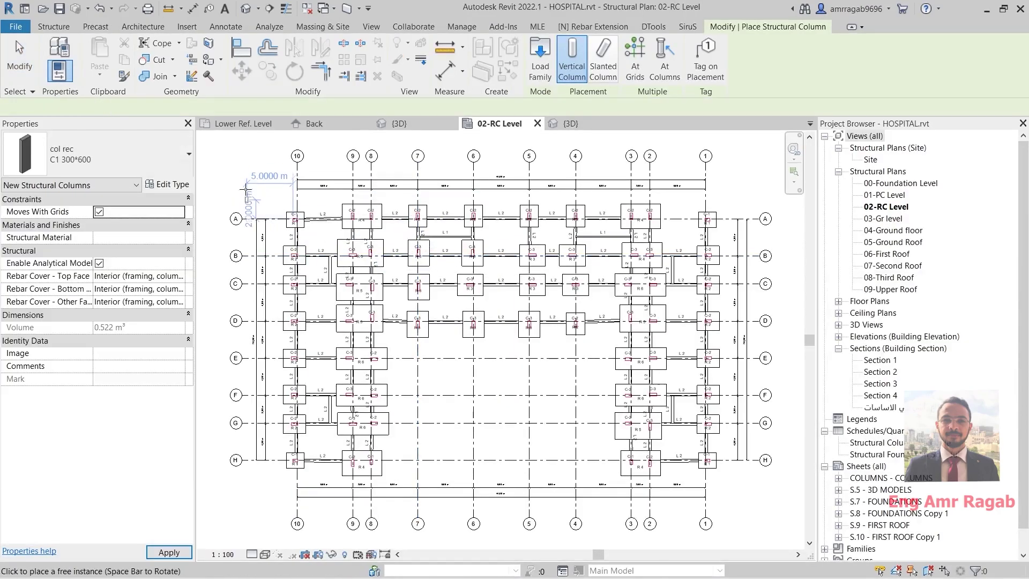
Try placing a C1 300*600 column outside the grid near axis A, and delete it.
middle_drag(252, 188, 449, 216)
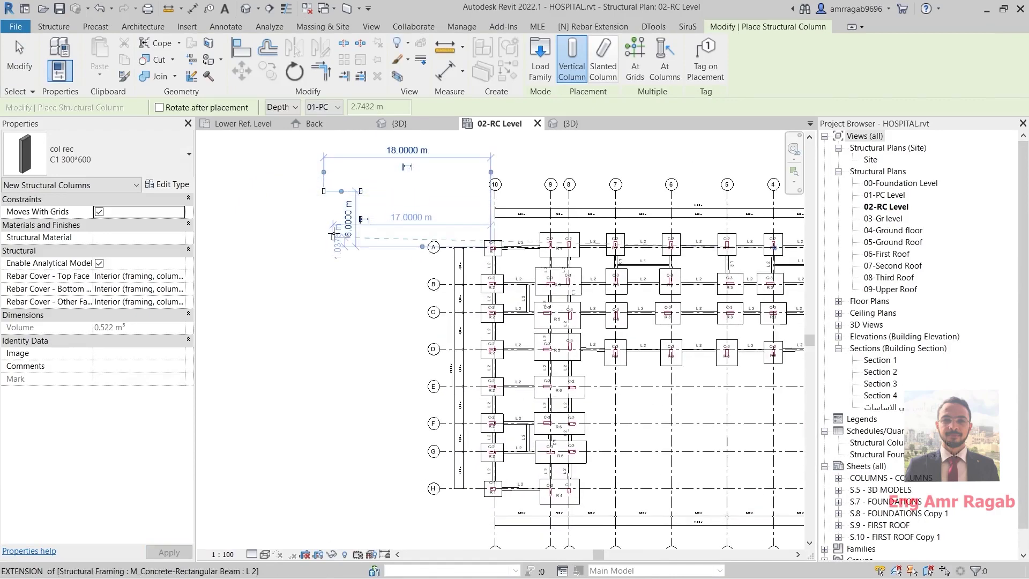
key(Escape)
scroll(329, 235, up, 2)
drag(384, 161, 288, 243)
key(Delete)
Check the col rec types available for structural column placement, and leave the placement command.
click(104, 73)
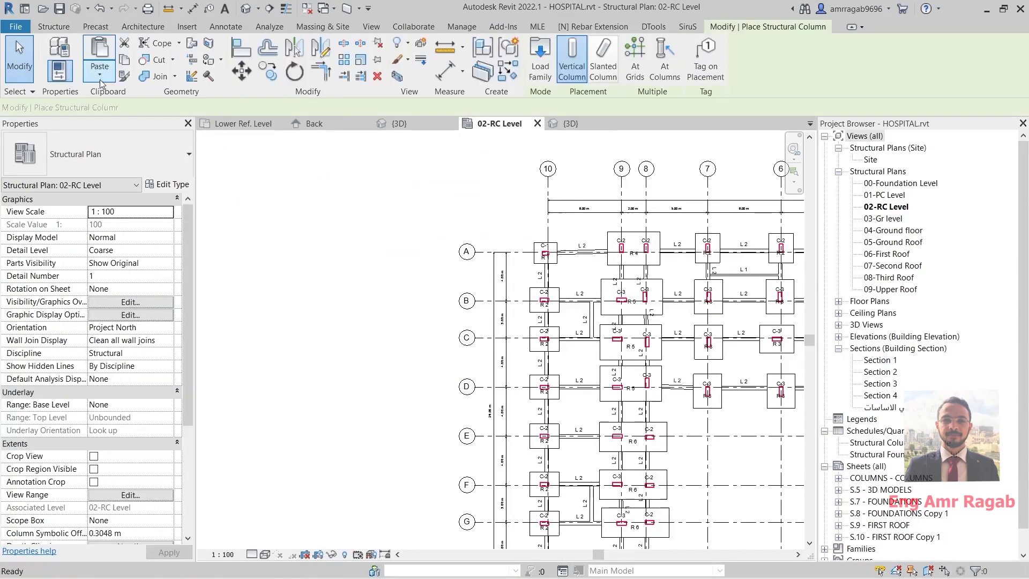
click(88, 144)
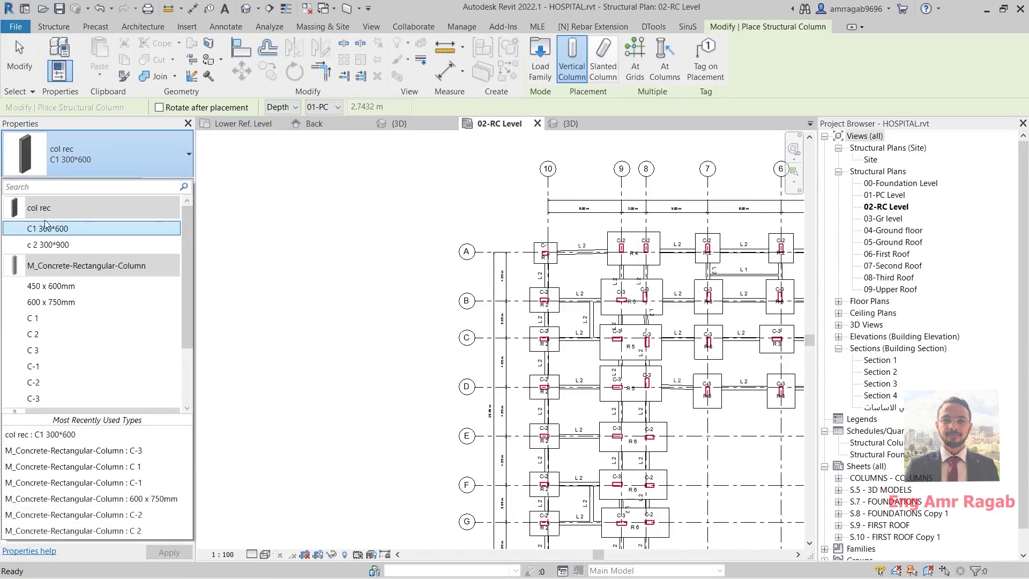
click(95, 152)
middle_drag(360, 277, 299, 266)
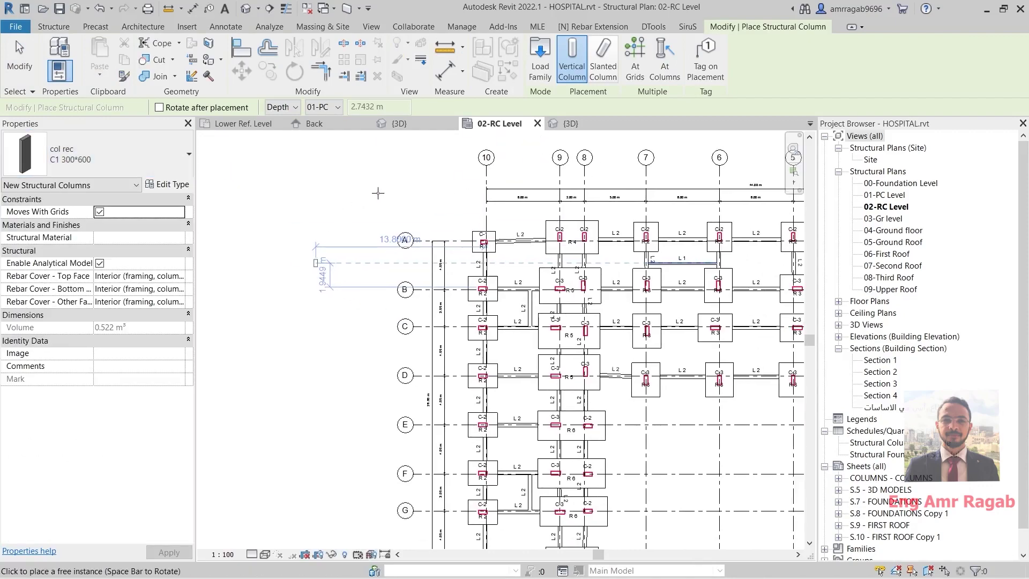
key(Escape)
key(Escape)
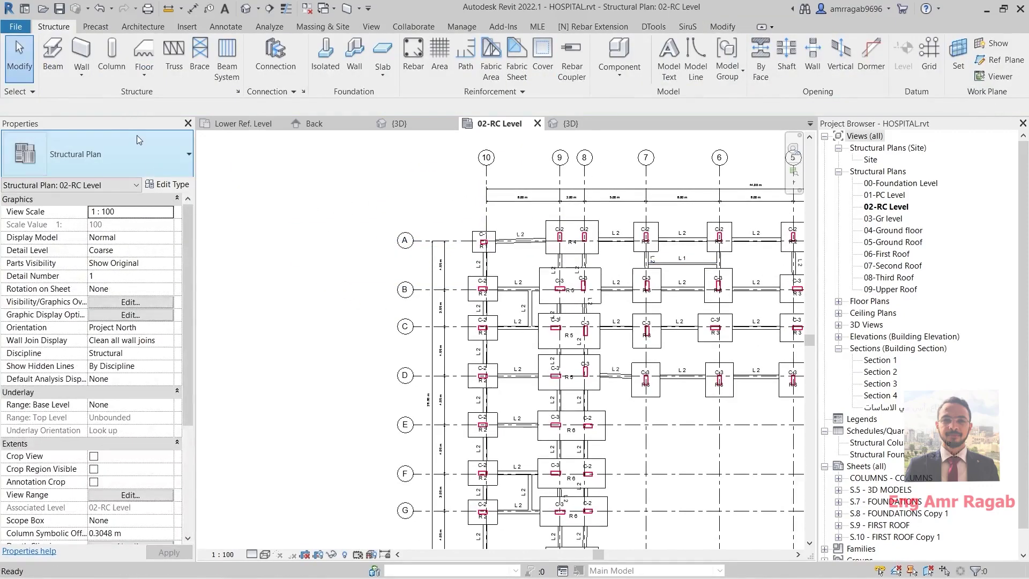
Locate col rec.rfa in the desktop folder fan with Load Family and preview it, closing without loading.
click(107, 55)
click(540, 58)
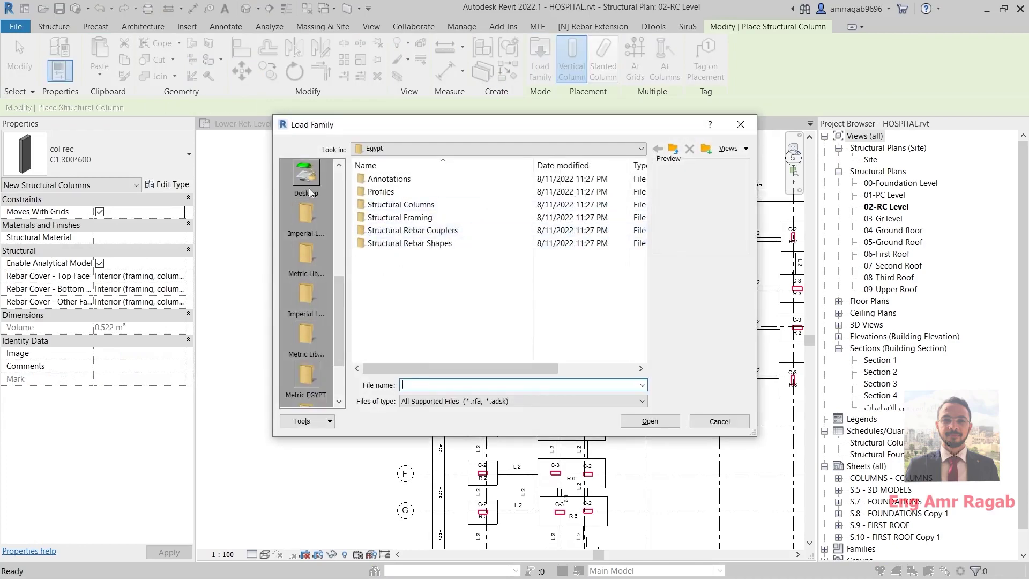
click(309, 192)
double_click(394, 280)
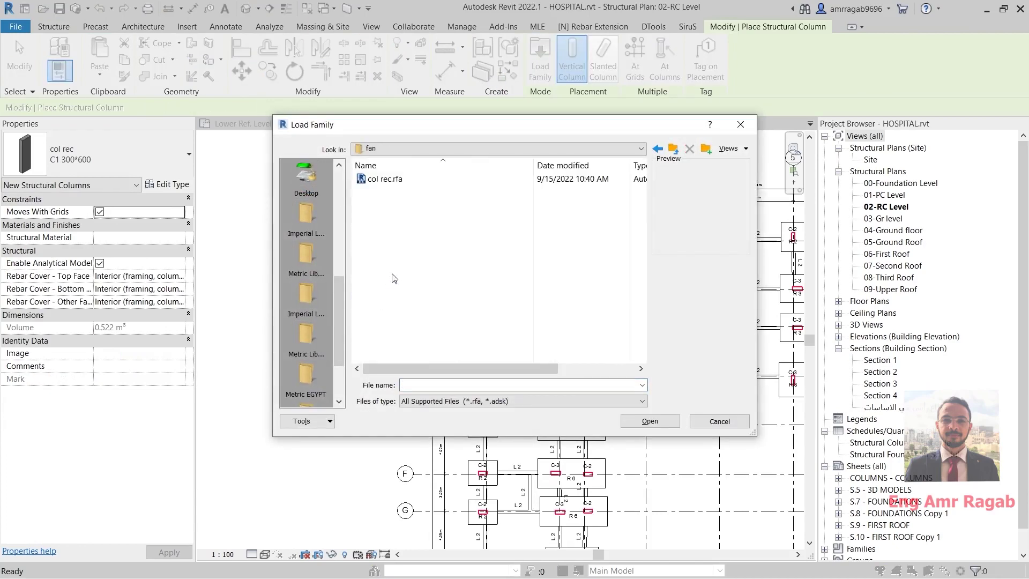
click(385, 181)
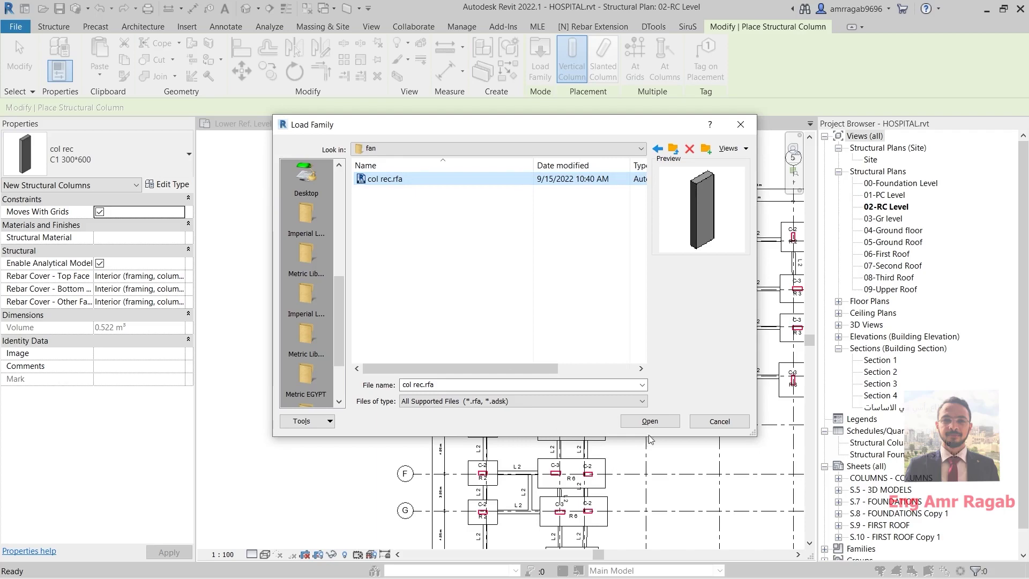
click(740, 125)
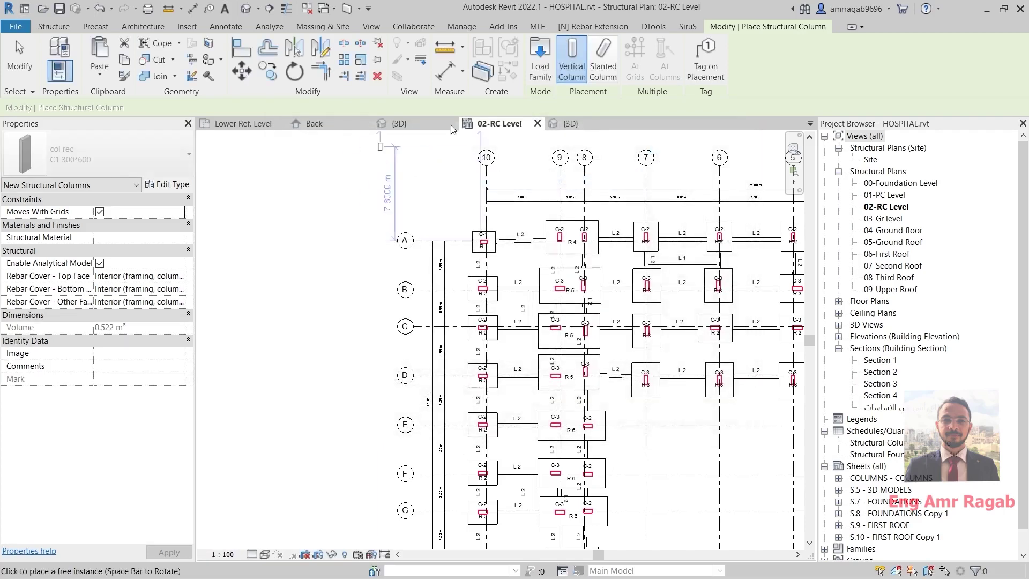
Return to the col rec family's Lower Ref. Level plan and start creating a new family.
click(254, 123)
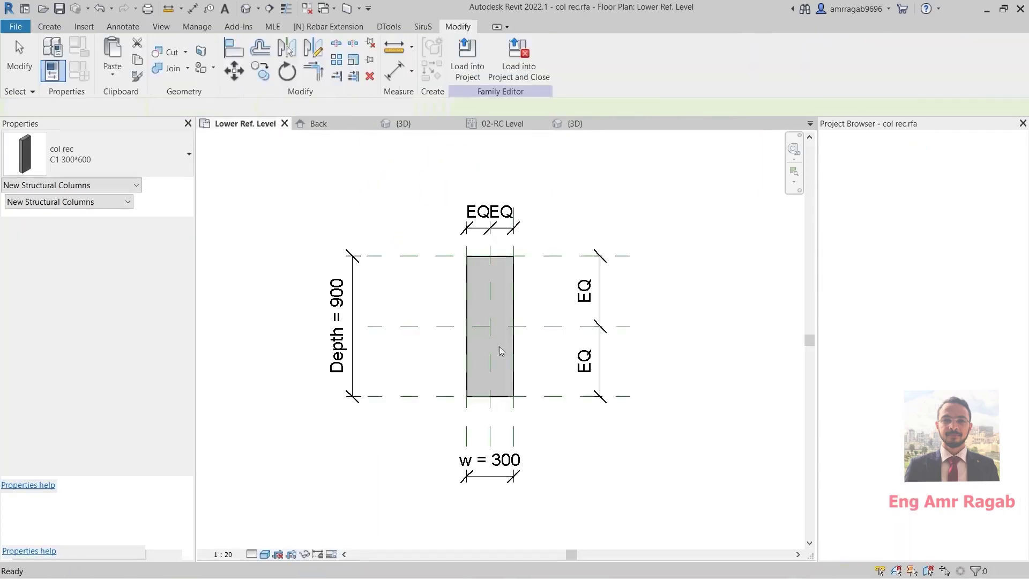
scroll(454, 319, down, 2)
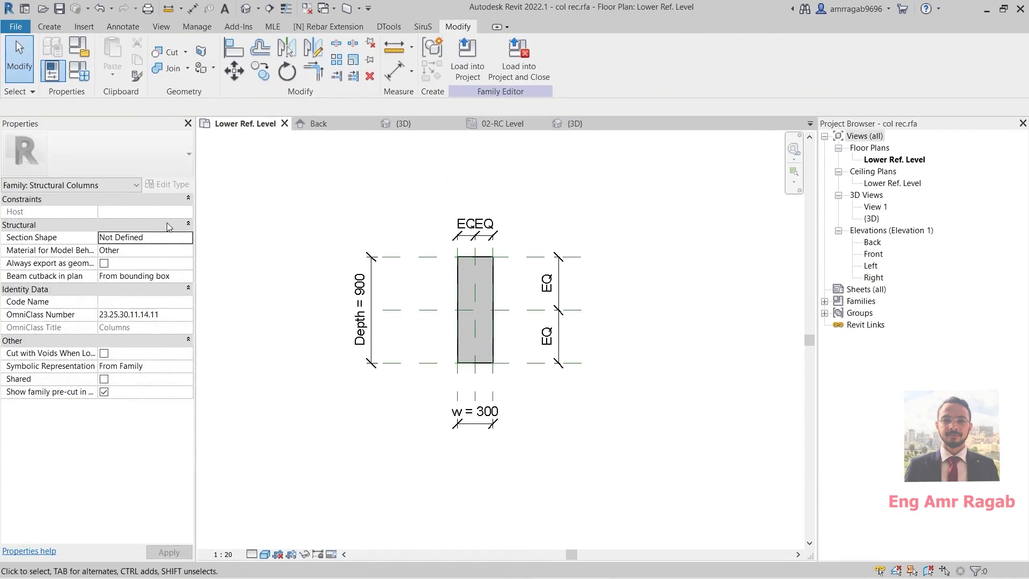
click(15, 28)
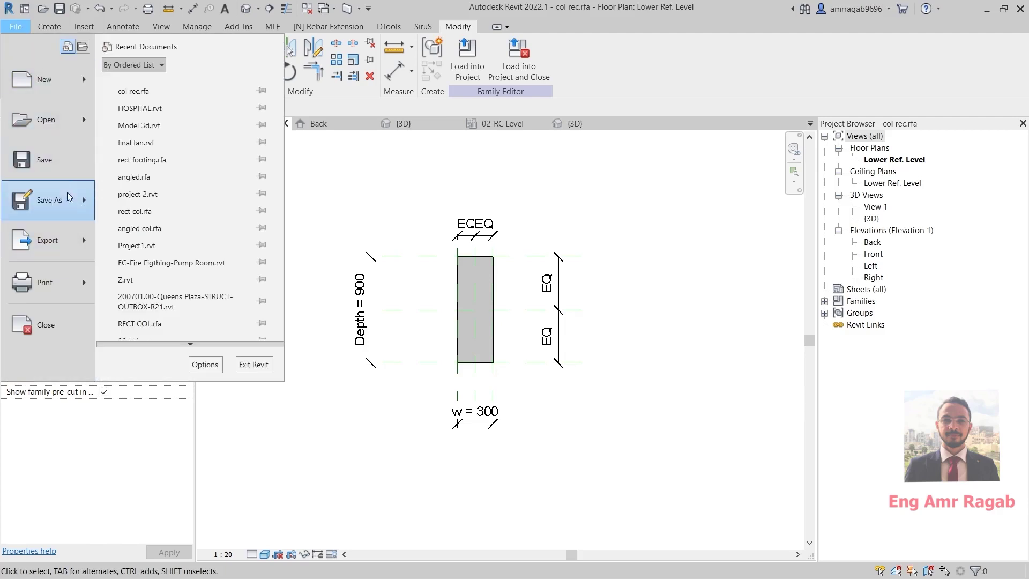
mouse_move(80, 82)
click(128, 130)
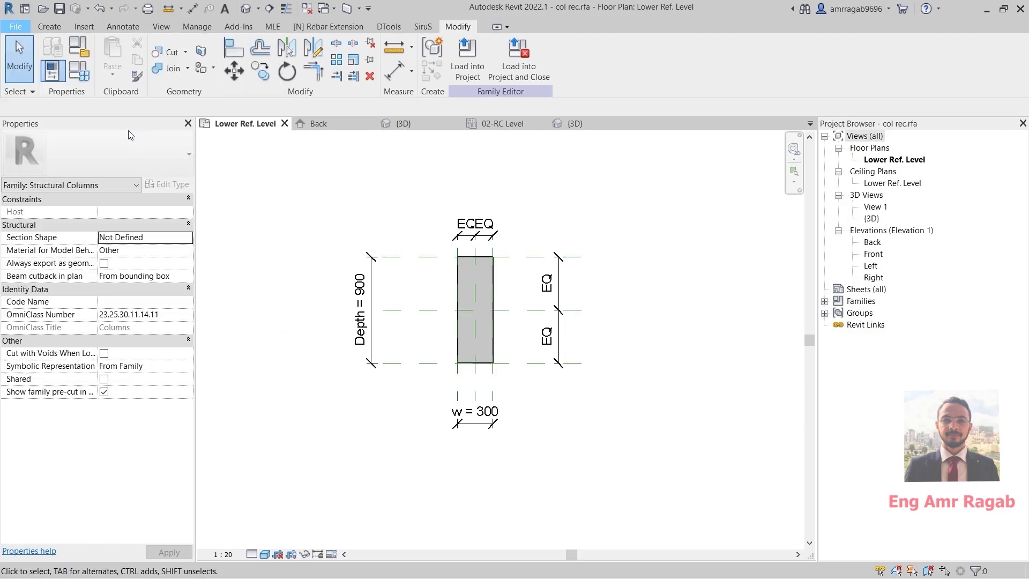
Create the new family from the Metric Structural Column.rft template in the English folder.
double_click(431, 184)
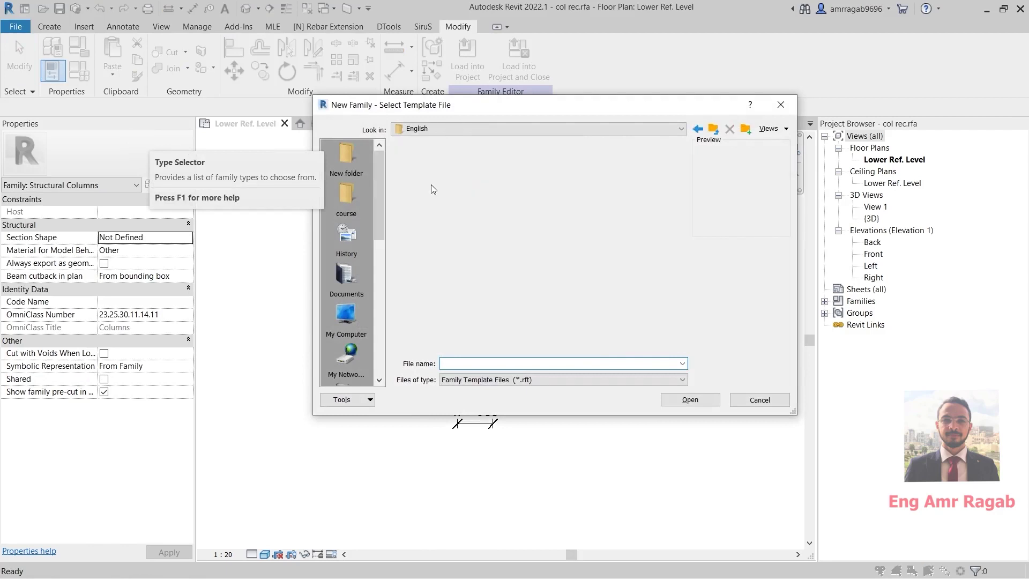
scroll(476, 301, down, 12)
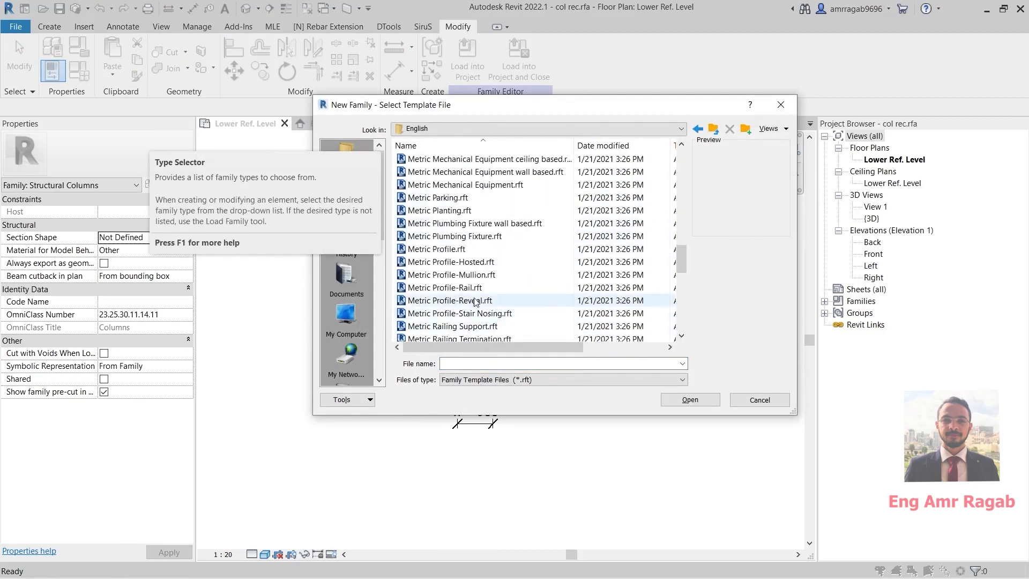
click(428, 326)
scroll(429, 326, down, 2)
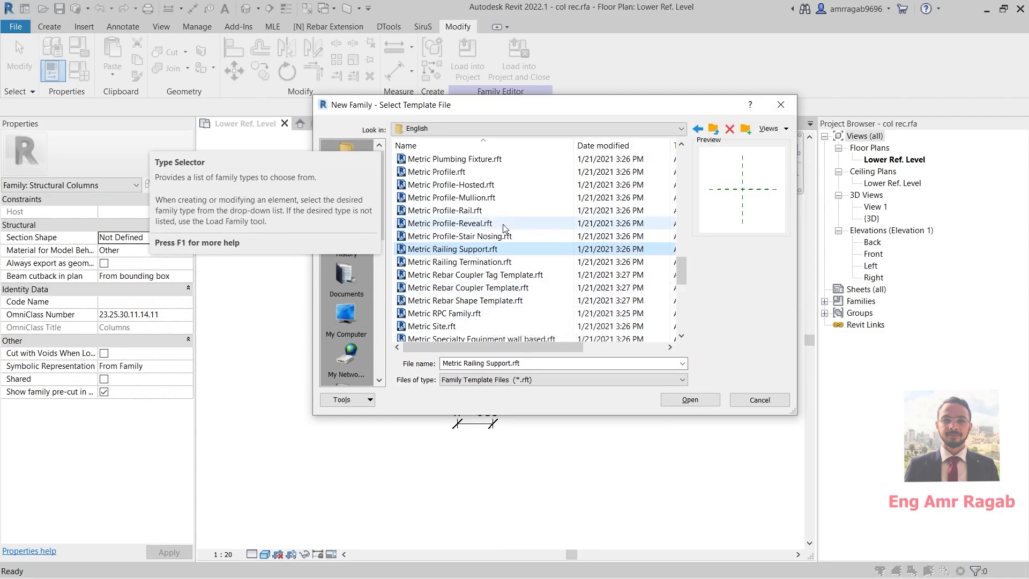
scroll(496, 279, down, 8)
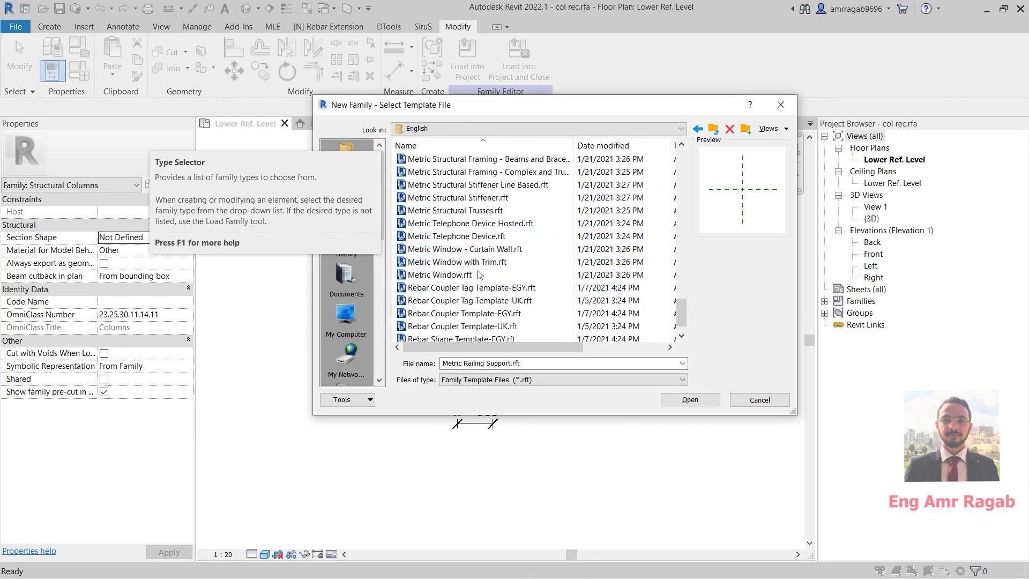
scroll(479, 276, down, 1)
scroll(485, 290, up, 4)
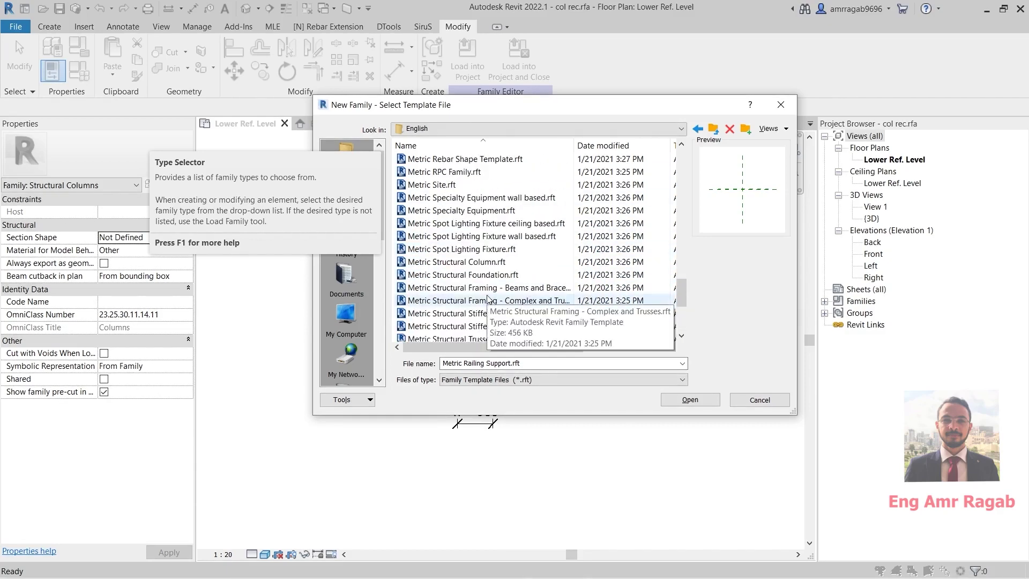
click(473, 275)
double_click(474, 262)
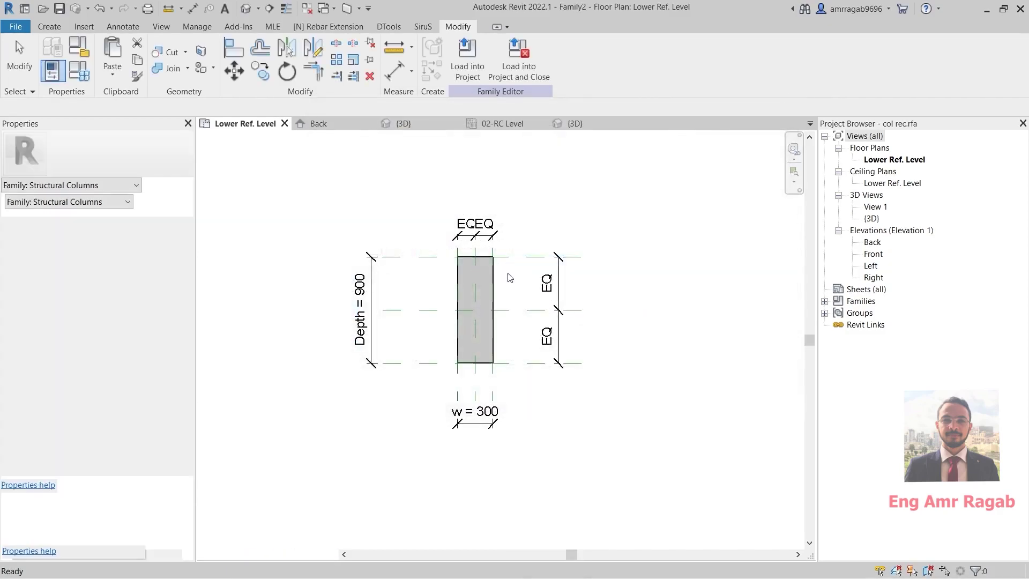
Save the new structural column family as "tree col" in the fan folder.
middle_drag(475, 292, 449, 307)
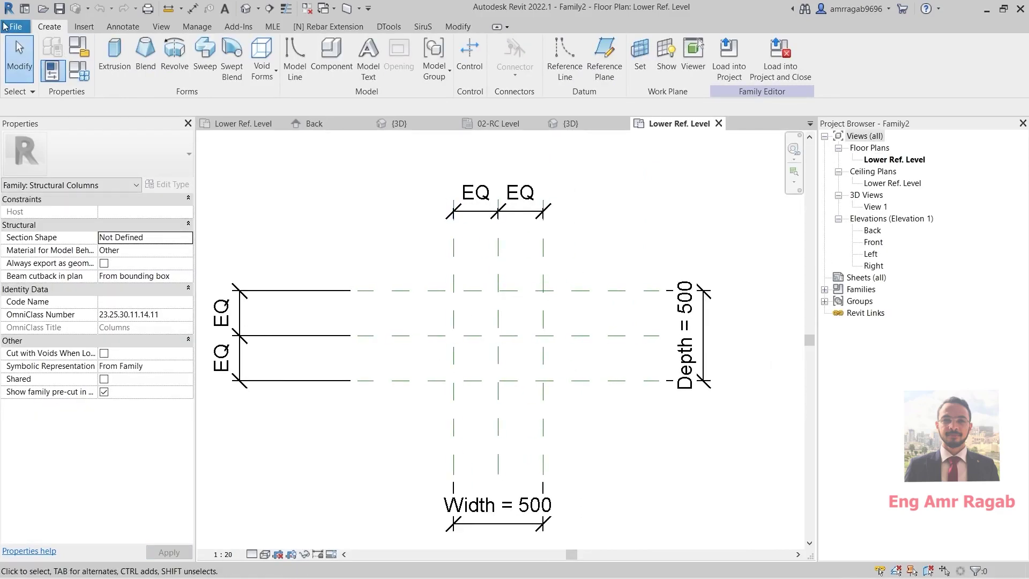
click(15, 26)
mouse_move(47, 212)
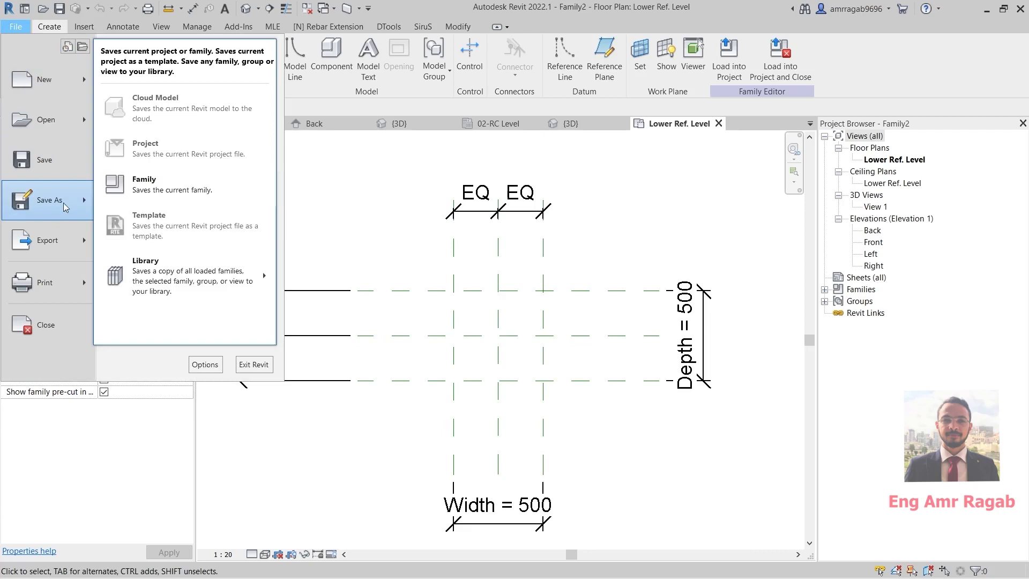
click(138, 183)
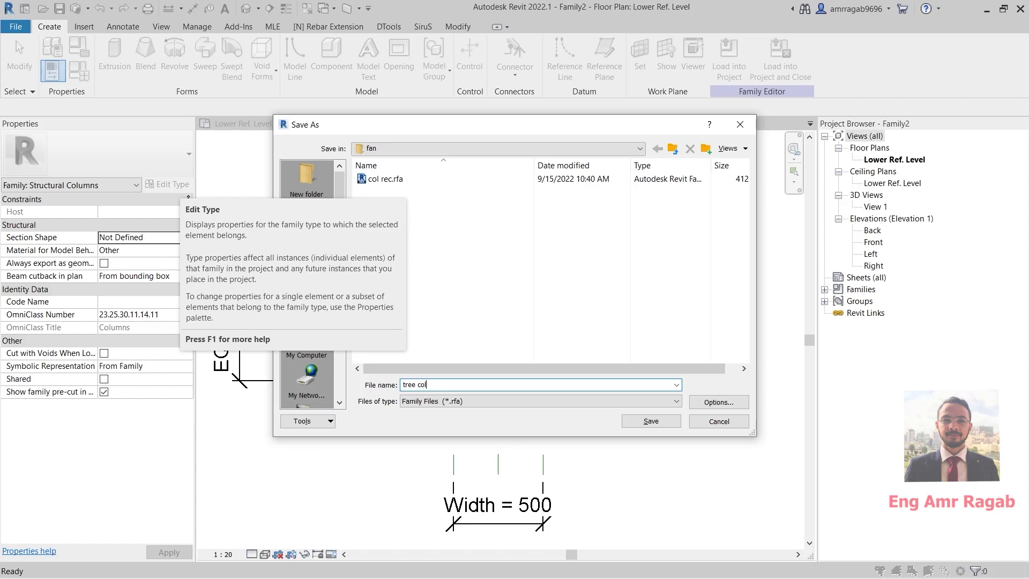
click(666, 417)
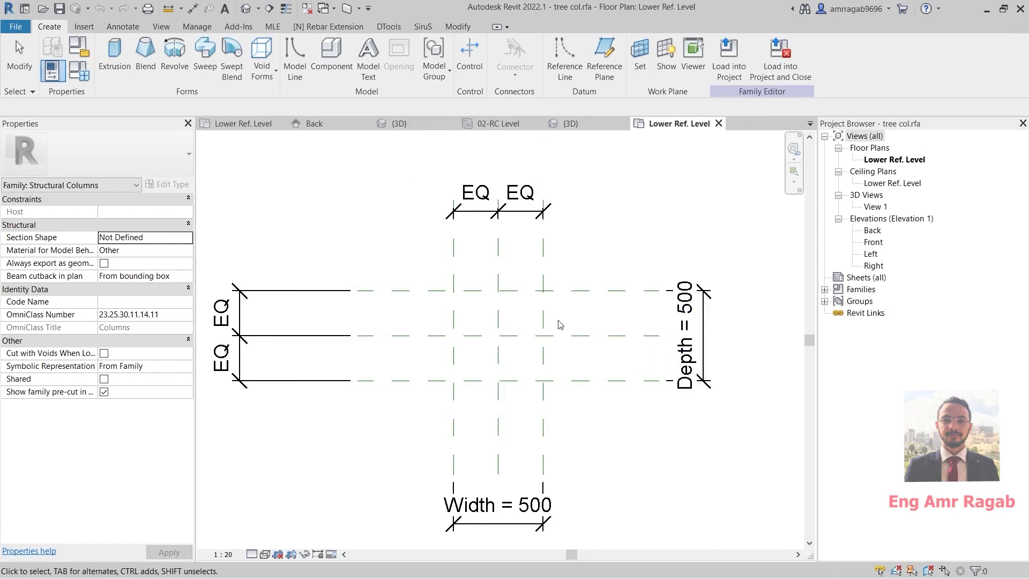
Delete the four outer reference planes with their EQ, Width and Depth dimensions, keeping only the two centre planes.
middle_drag(433, 335, 414, 341)
drag(558, 264, 506, 320)
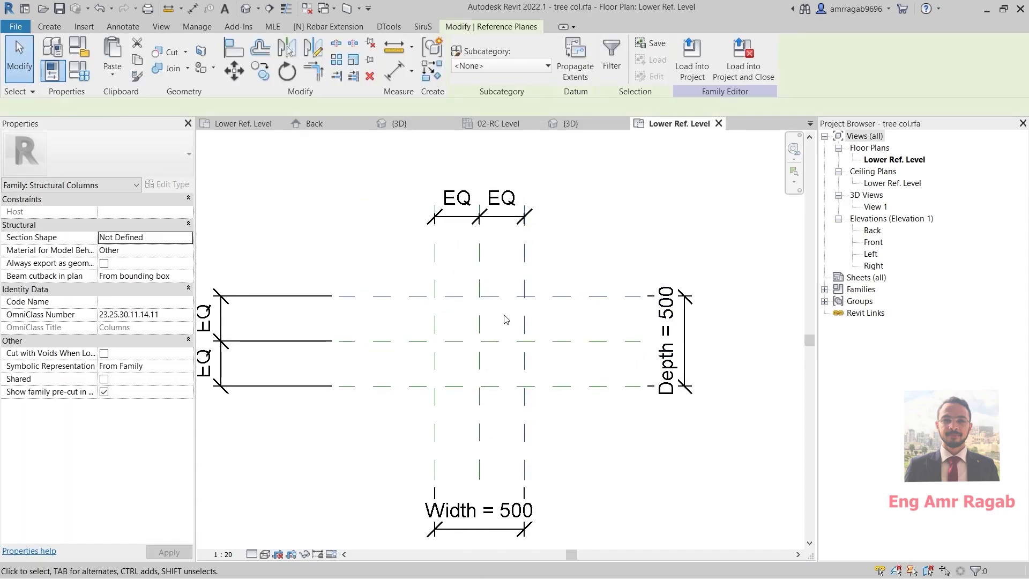
drag(493, 365, 445, 423)
scroll(474, 343, up, 5)
middle_drag(470, 400, 449, 415)
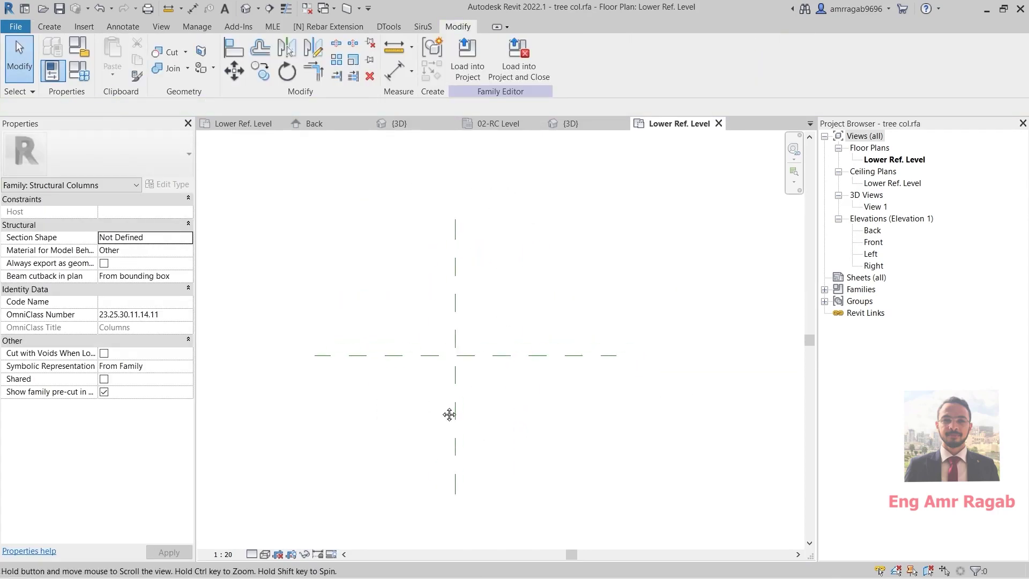
Start a blend and sketch its base as a circle of radius 200 centred on the intersection of the two reference planes.
middle_drag(519, 353, 510, 363)
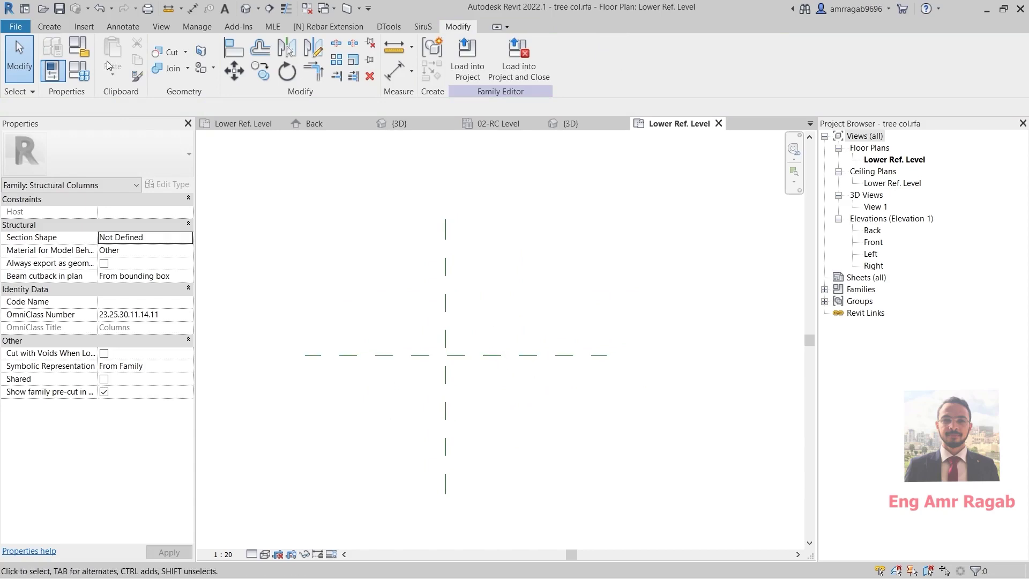
click(59, 30)
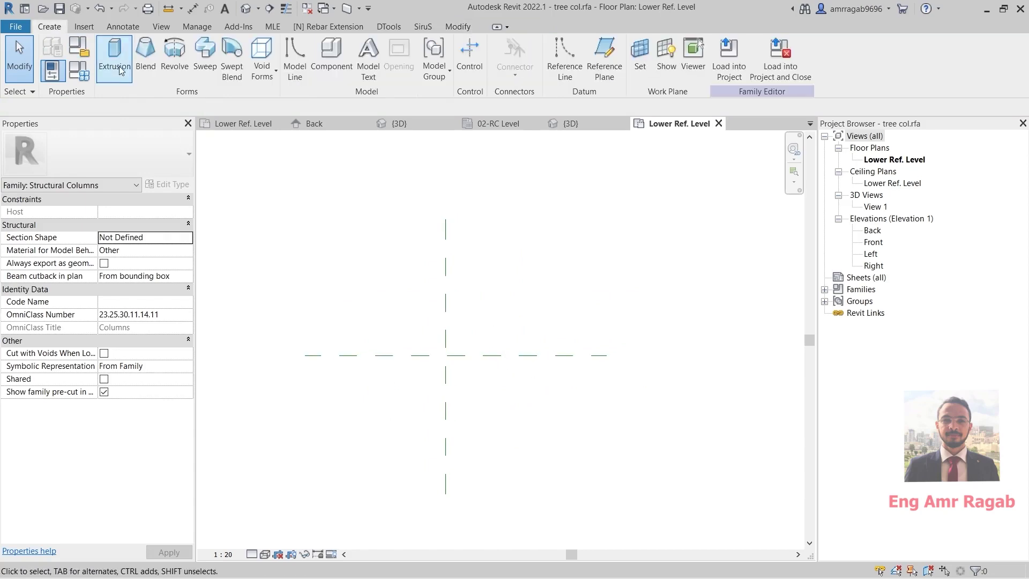
click(143, 54)
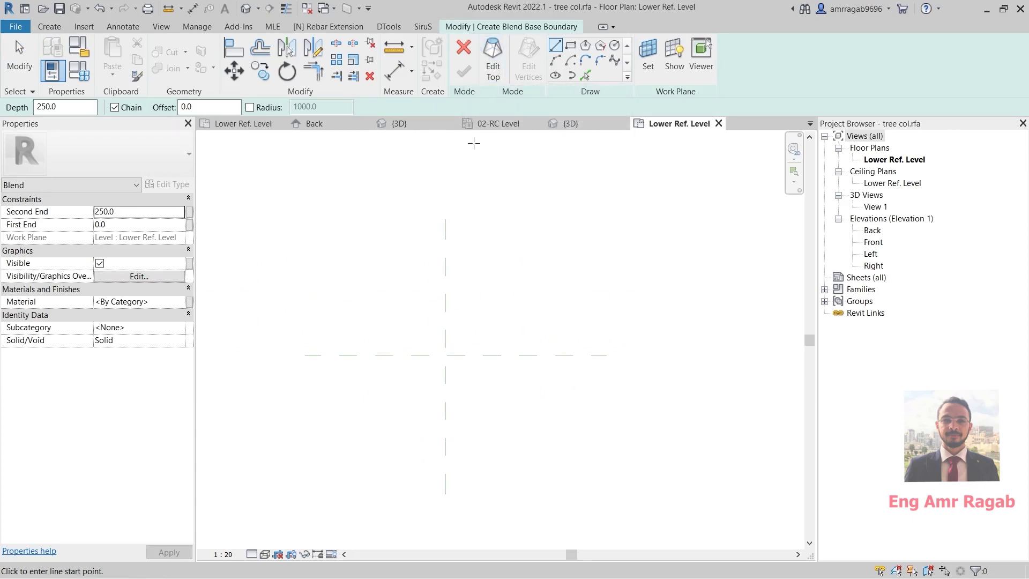
click(613, 47)
click(446, 355)
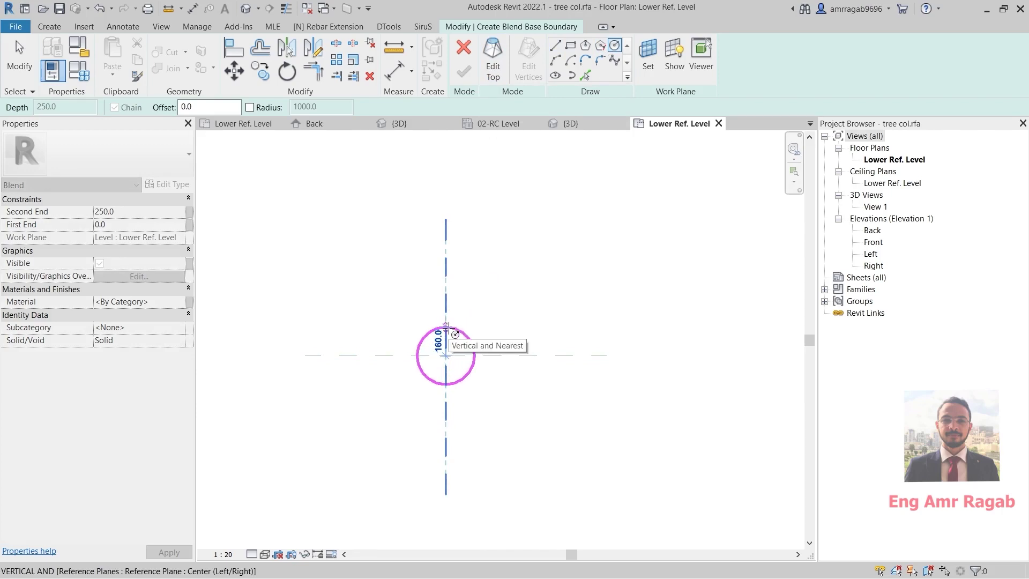
text(2)
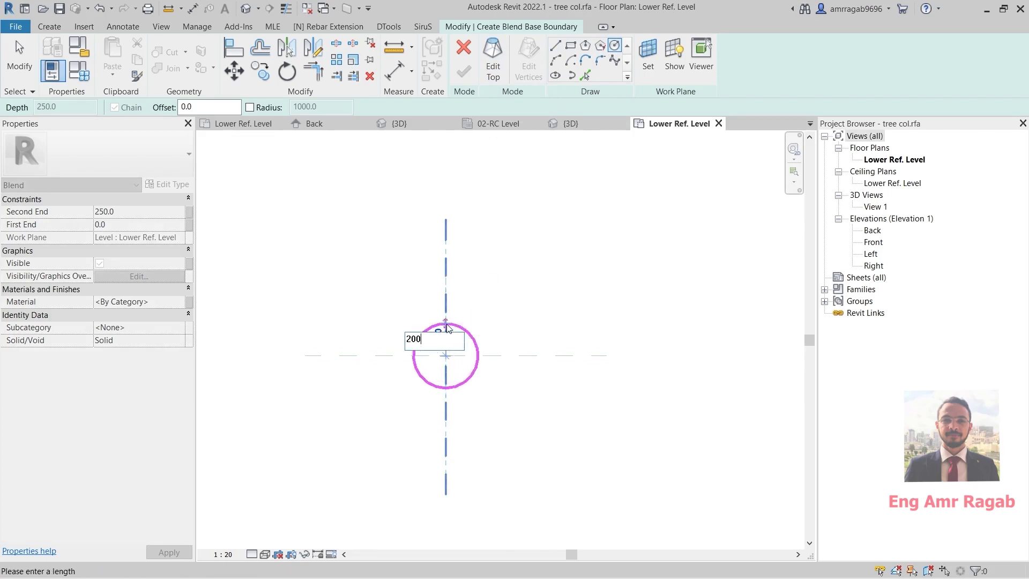
text(00)
key(Return)
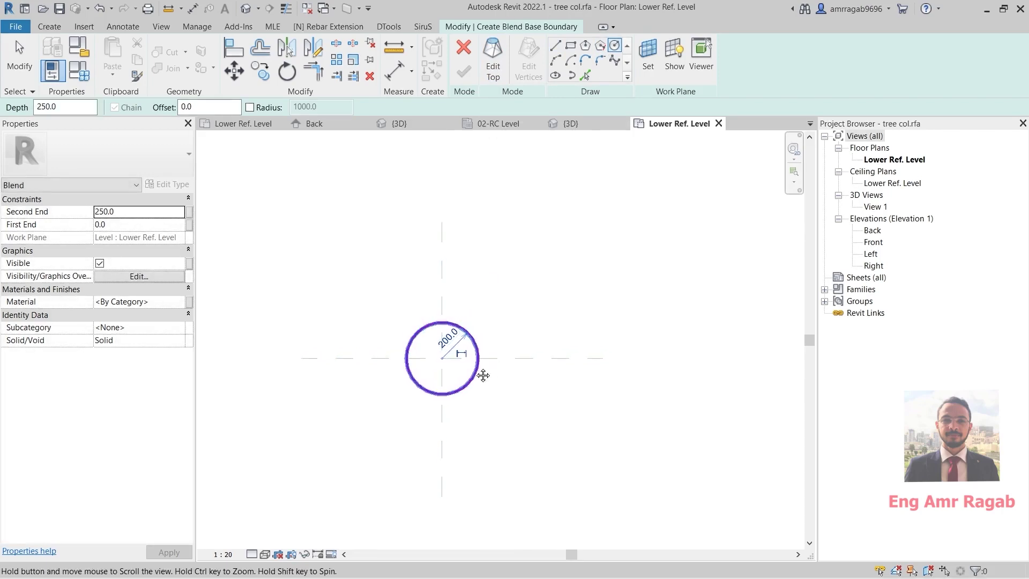
middle_drag(474, 363, 463, 368)
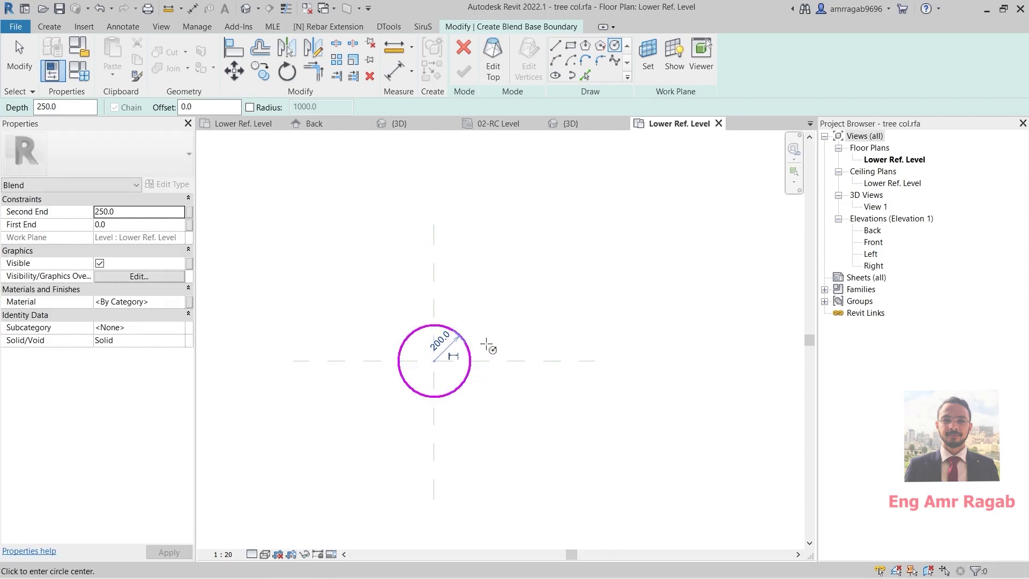
Sketch the blend's top as a circle of radius 200 on the vertical reference plane above the base, and finish the blend.
click(493, 67)
scroll(453, 279, down, 2)
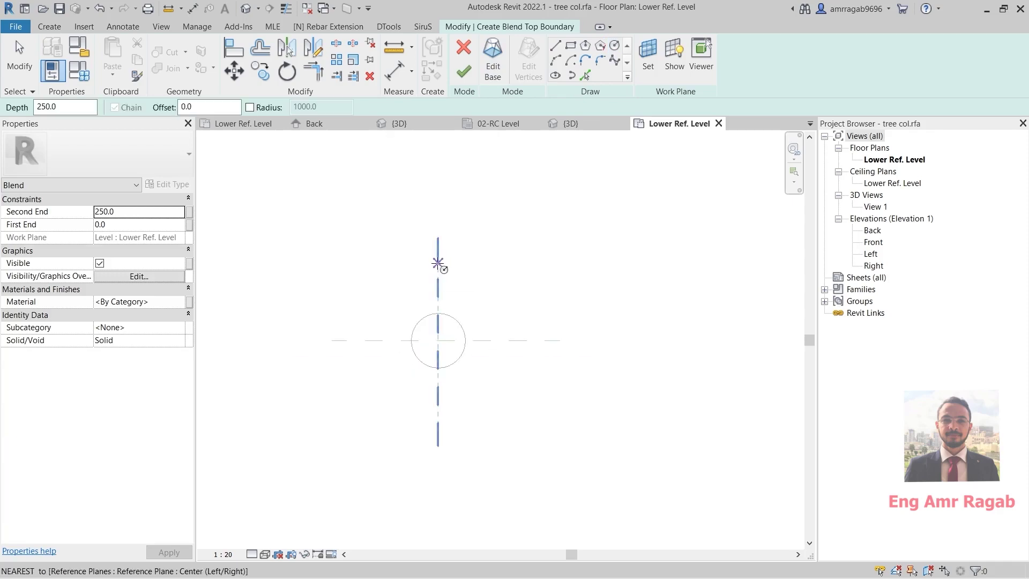
click(438, 263)
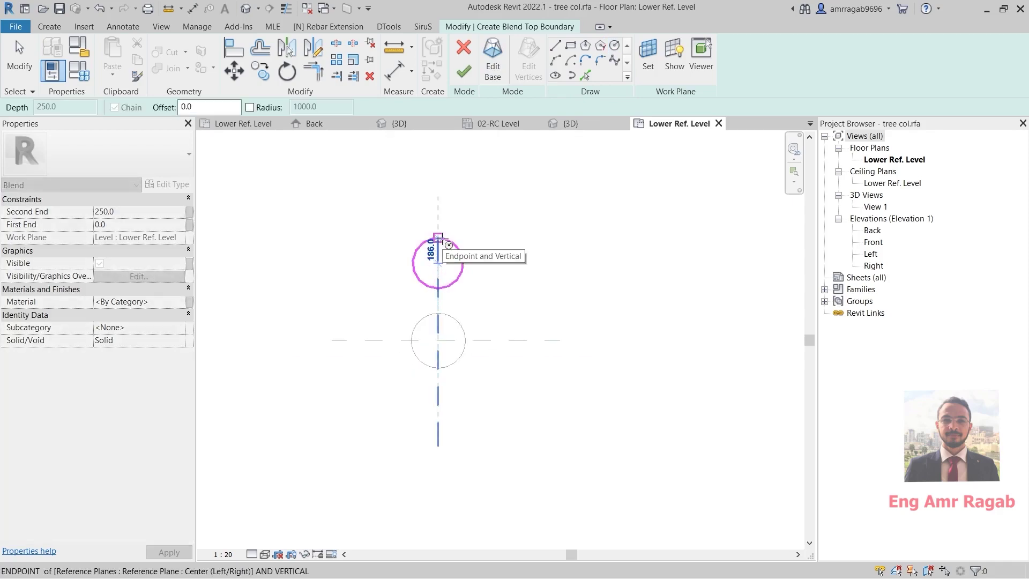
text(200)
key(Return)
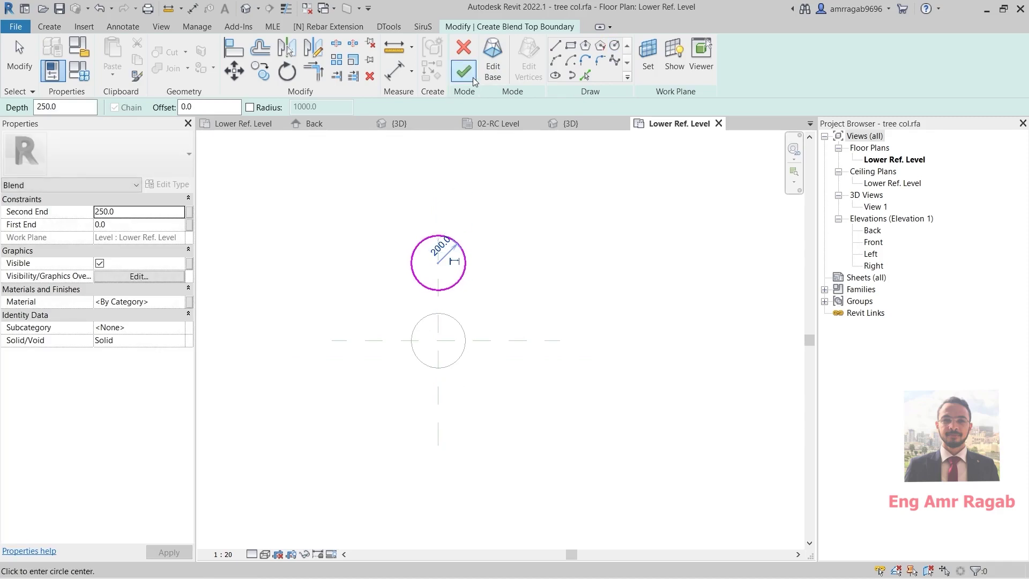
click(472, 75)
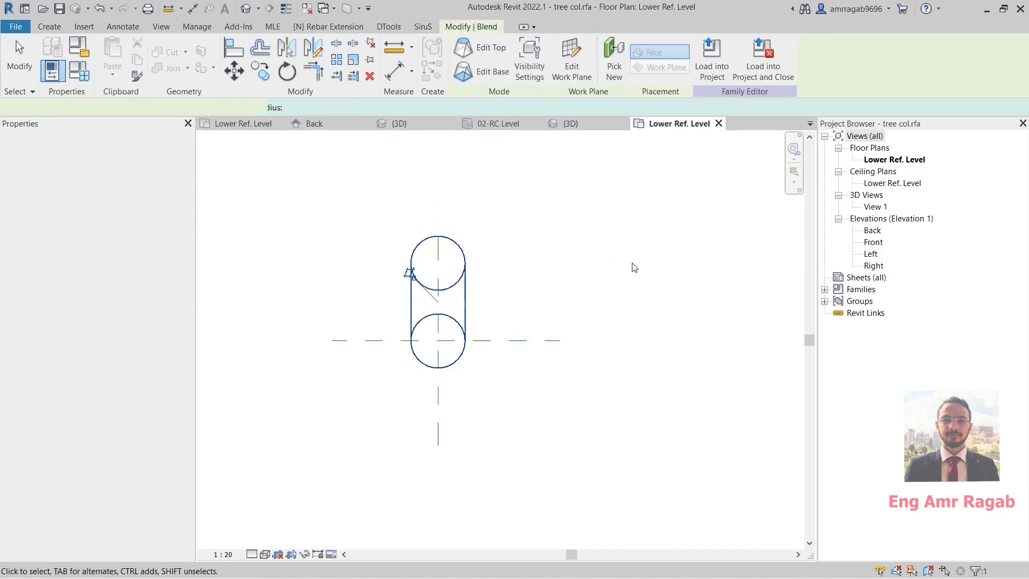
click(475, 289)
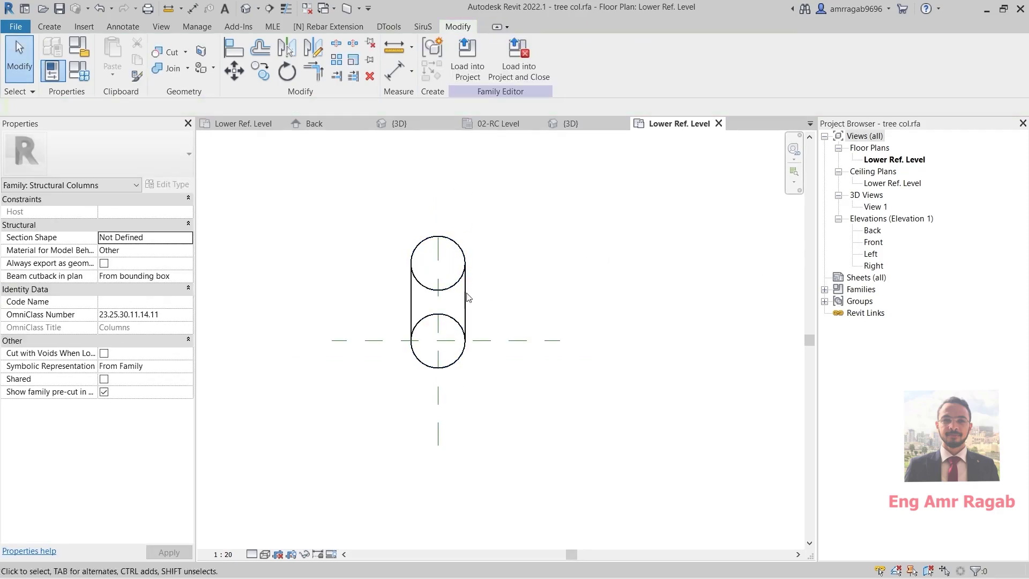
In the Left elevation, stretch the blend's top to the Upper Ref Level and display the view shaded.
double_click(872, 230)
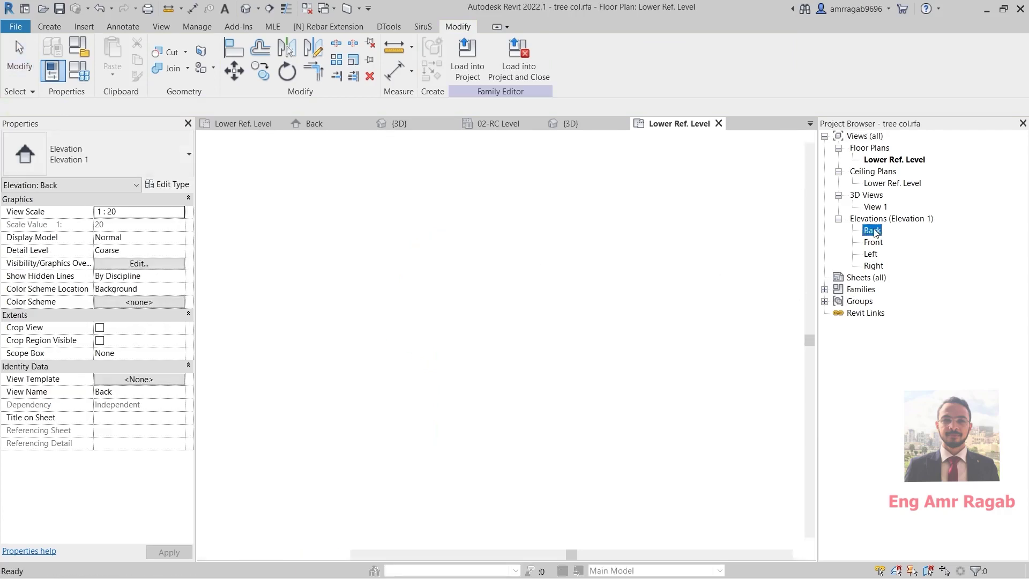
double_click(872, 254)
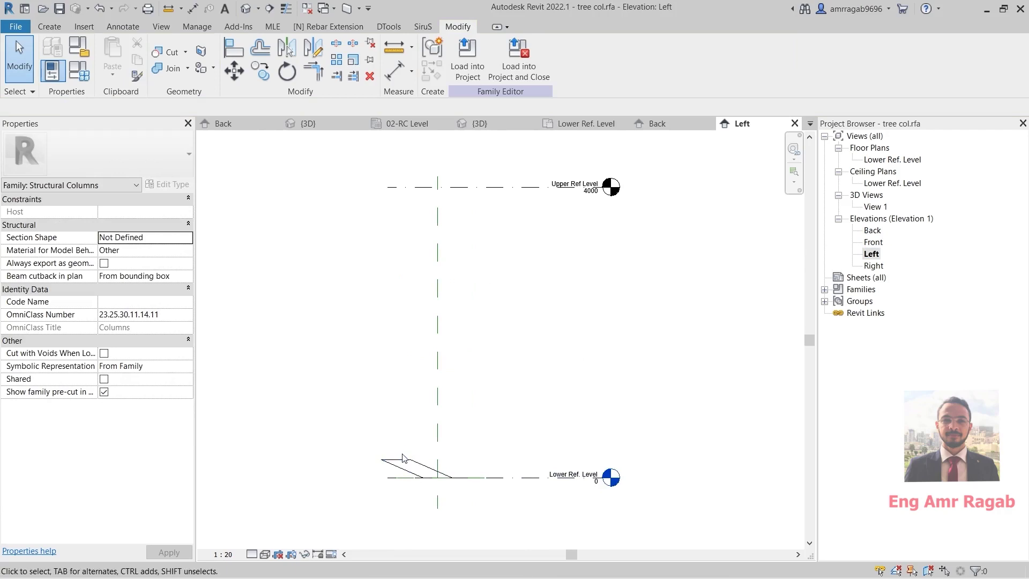
click(403, 464)
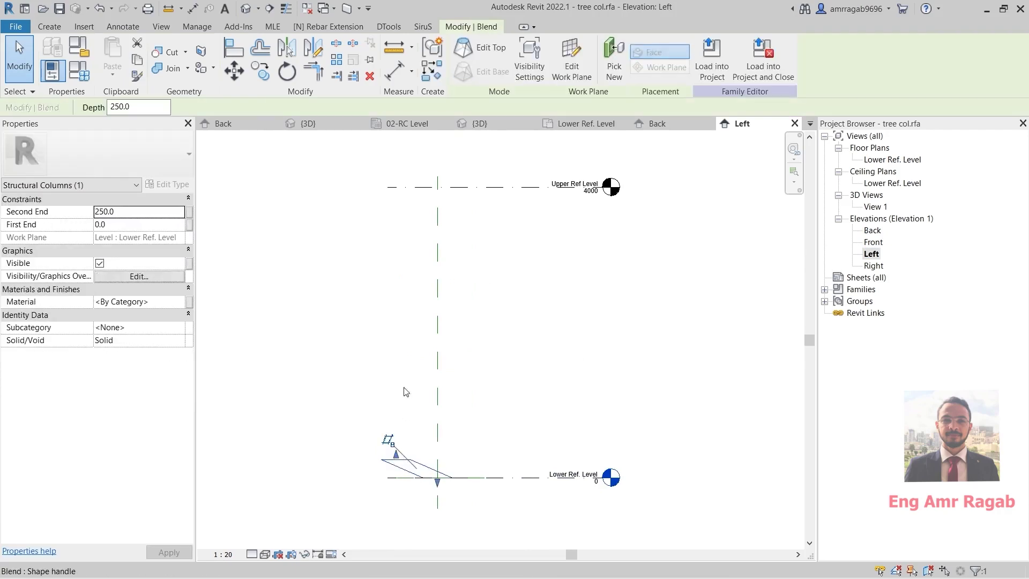
drag(406, 392, 399, 187)
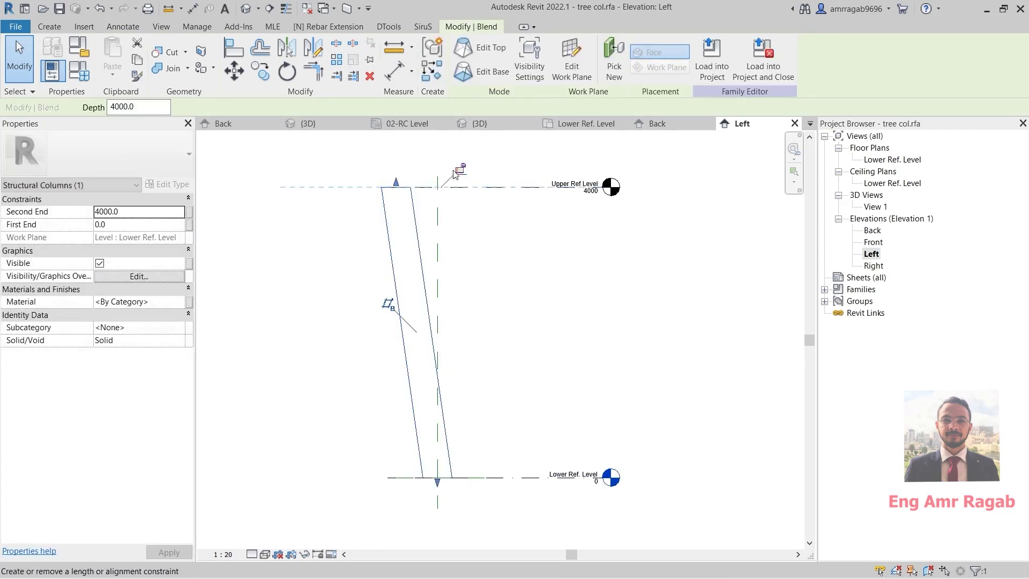
click(521, 273)
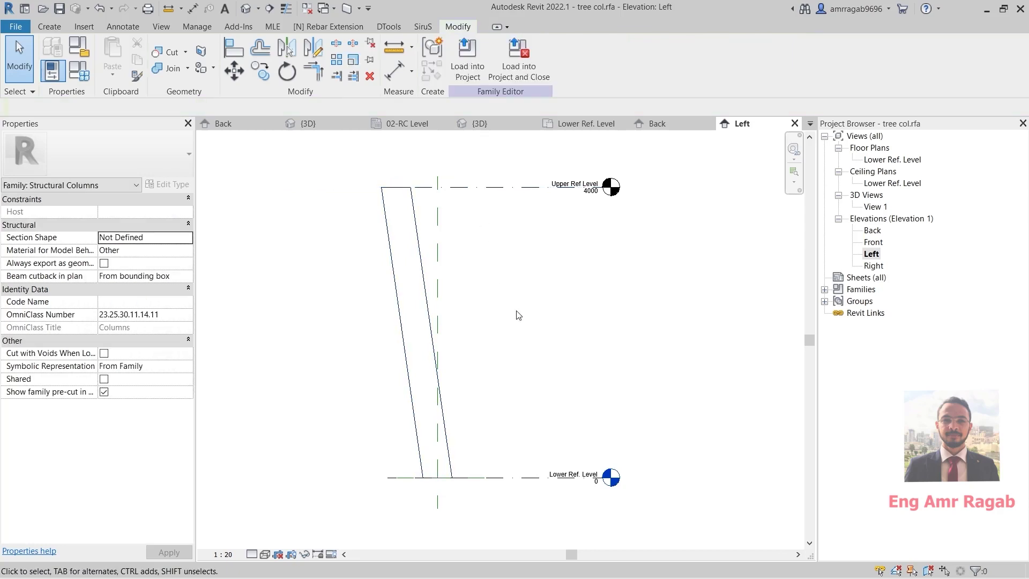
click(265, 555)
click(293, 510)
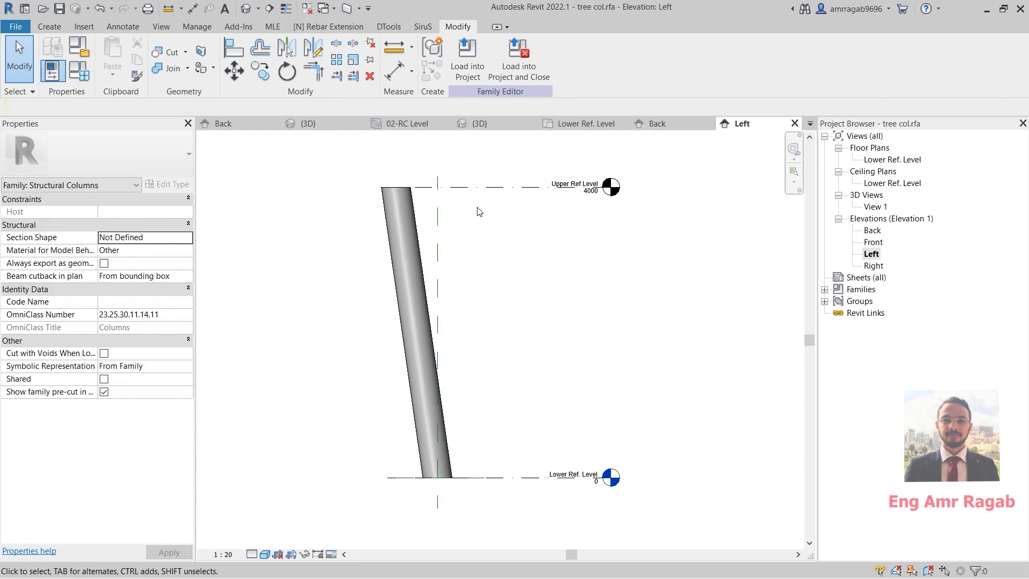
Return to the Lower Ref. Level plan, undo the blend's stretch and change the plan's visual style.
click(586, 124)
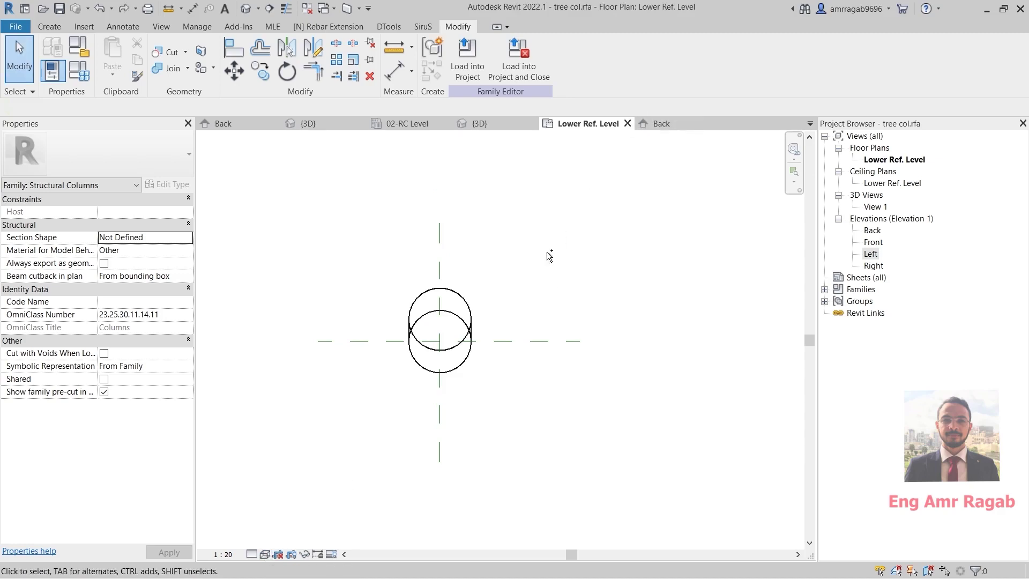
key(ctrl+z)
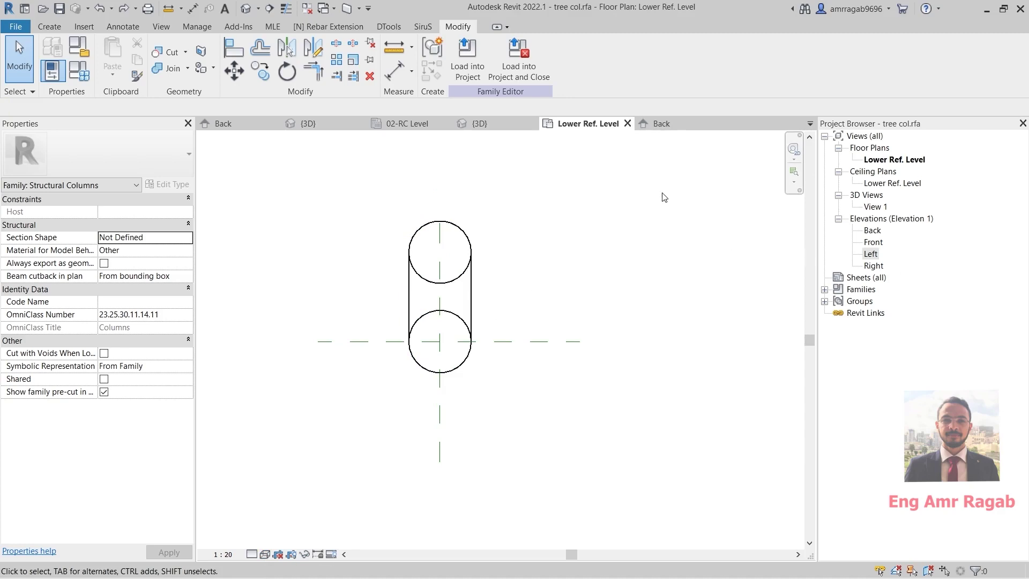
click(264, 554)
click(297, 486)
middle_drag(472, 326, 468, 352)
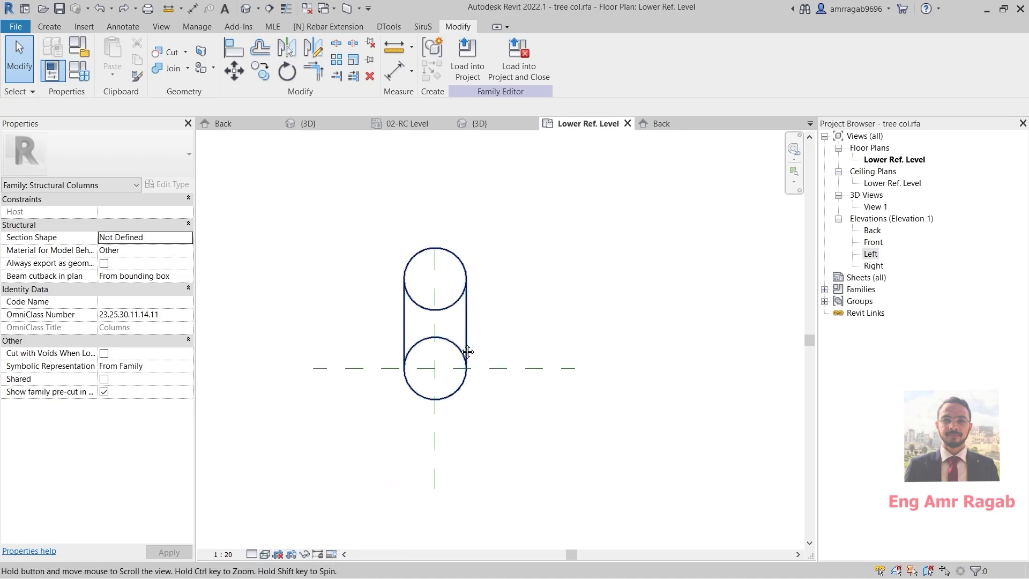
Start a second blend and sketch its base circle of radius 200 over the first blend's base at the reference plane intersection.
click(50, 26)
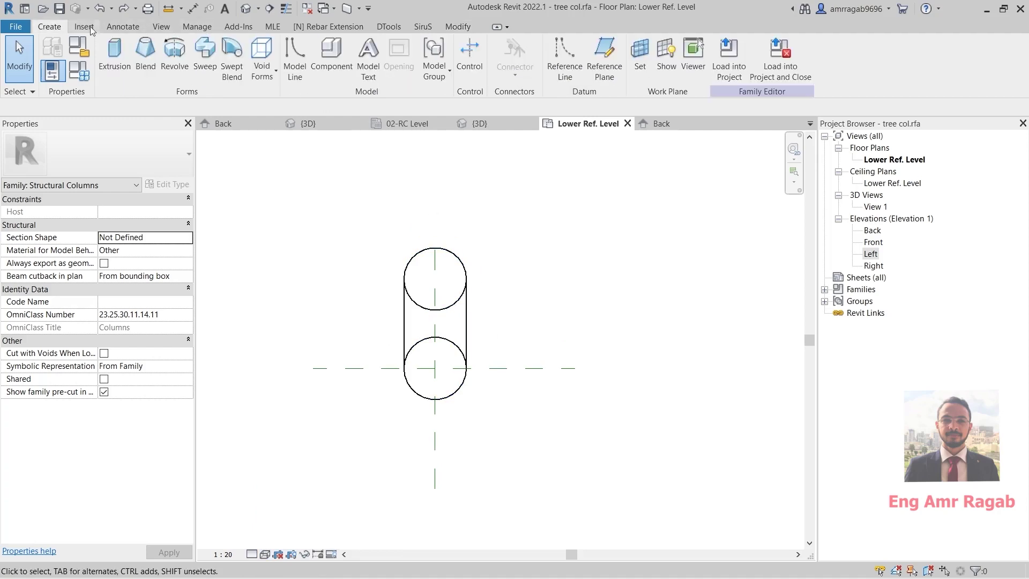
click(137, 56)
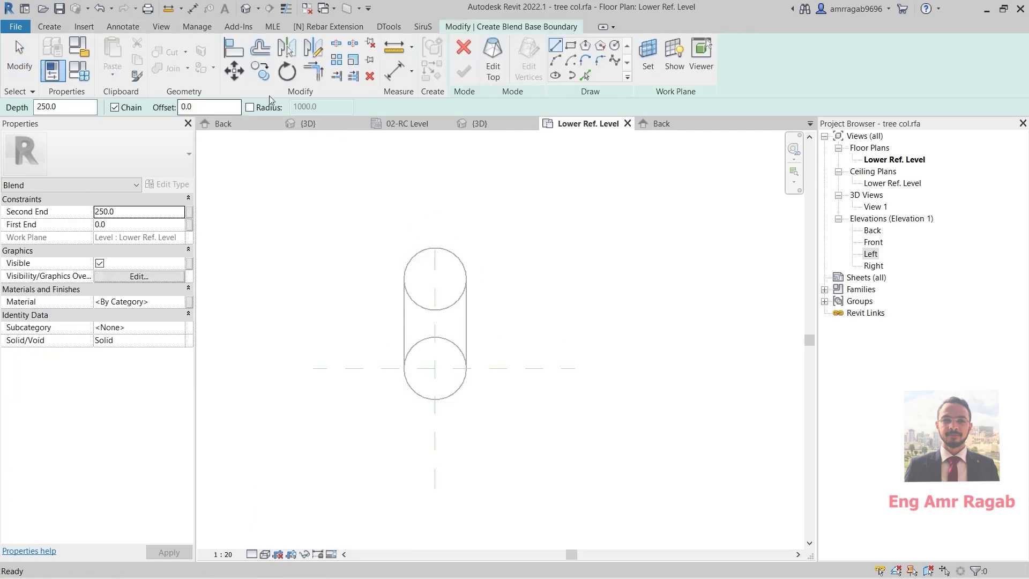
click(615, 47)
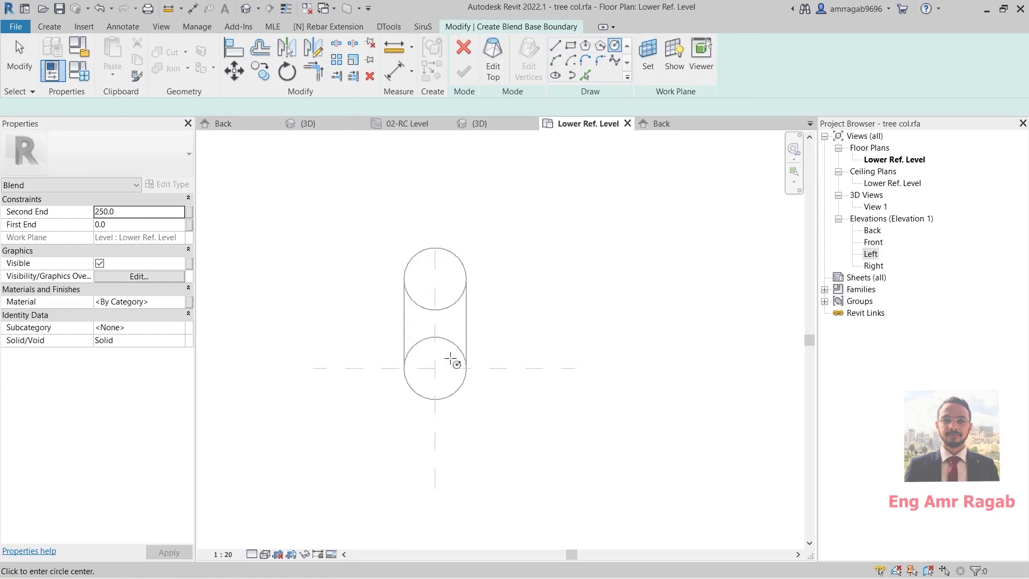
click(435, 368)
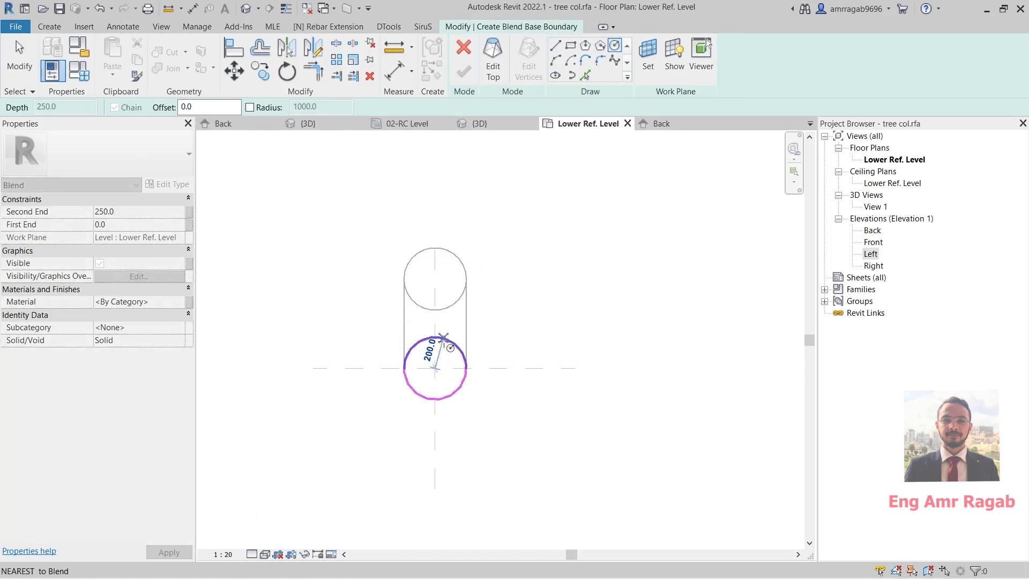
click(444, 339)
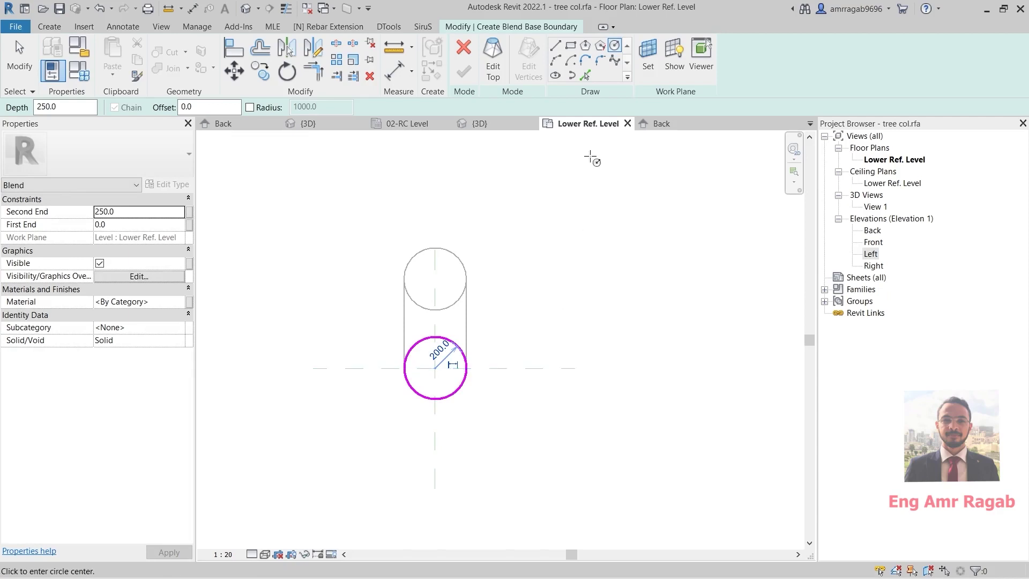
Sketch the second blend's top circle of radius 200 diagonally below and right of the shared base, and finish the blend.
click(494, 67)
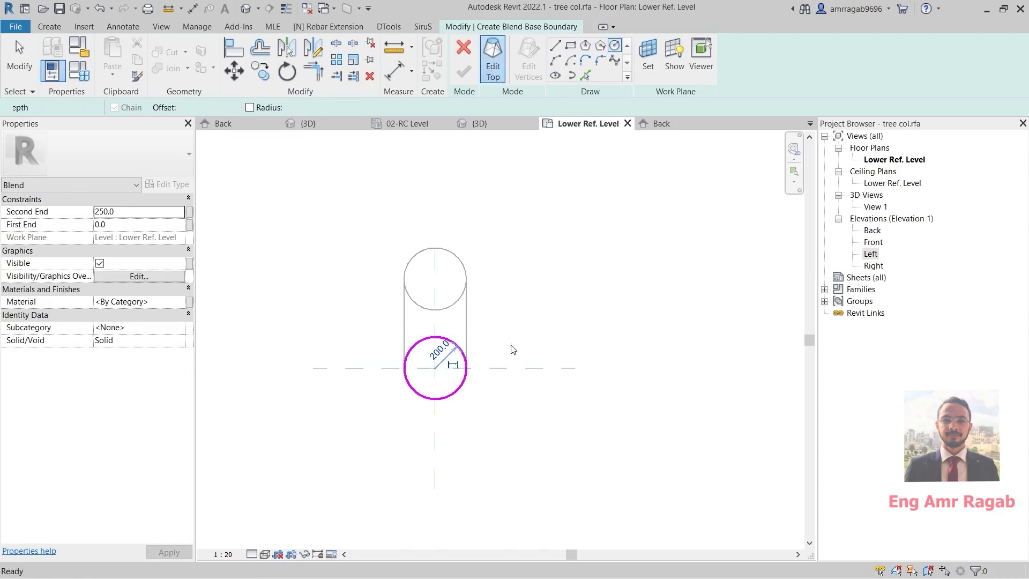
click(515, 440)
click(523, 408)
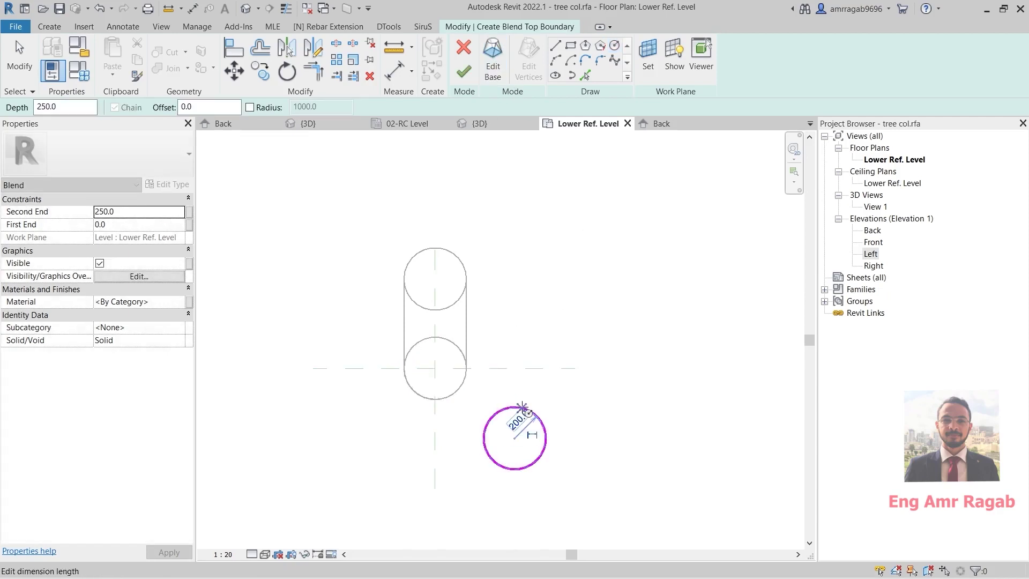
click(464, 72)
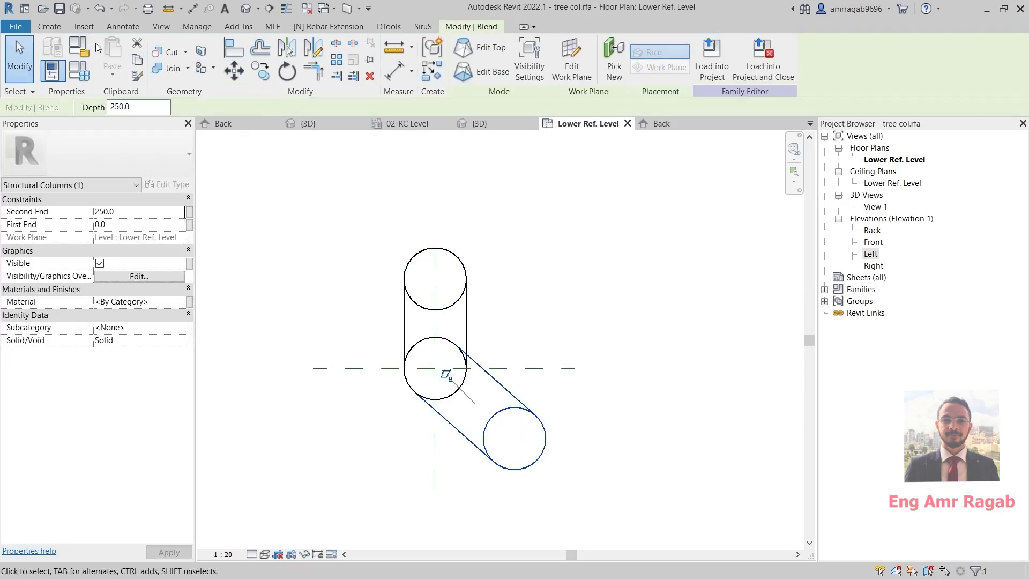
Start a third blend and sketch its base circle of radius 200 at the same reference plane intersection.
click(49, 26)
double_click(406, 351)
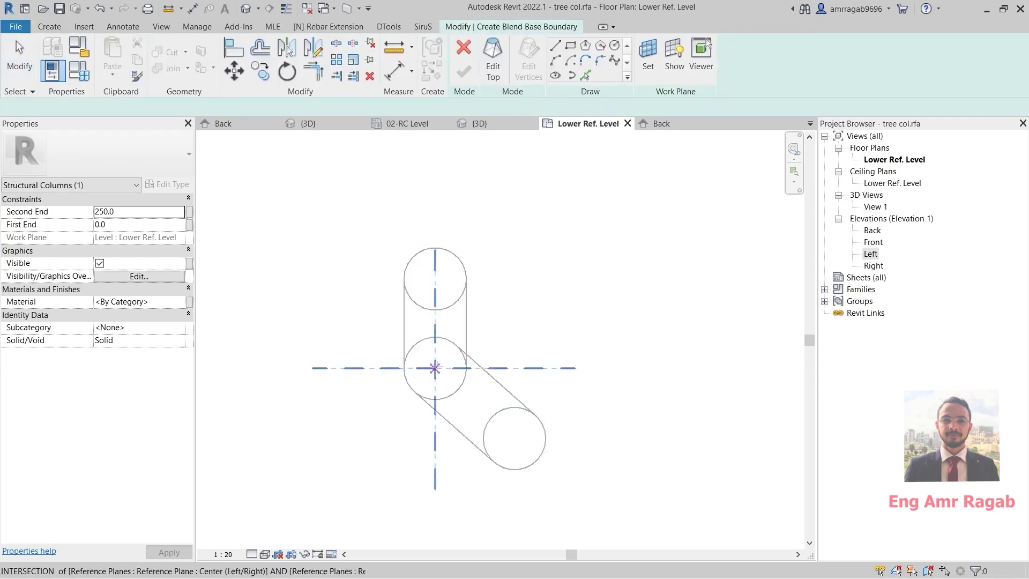
click(614, 44)
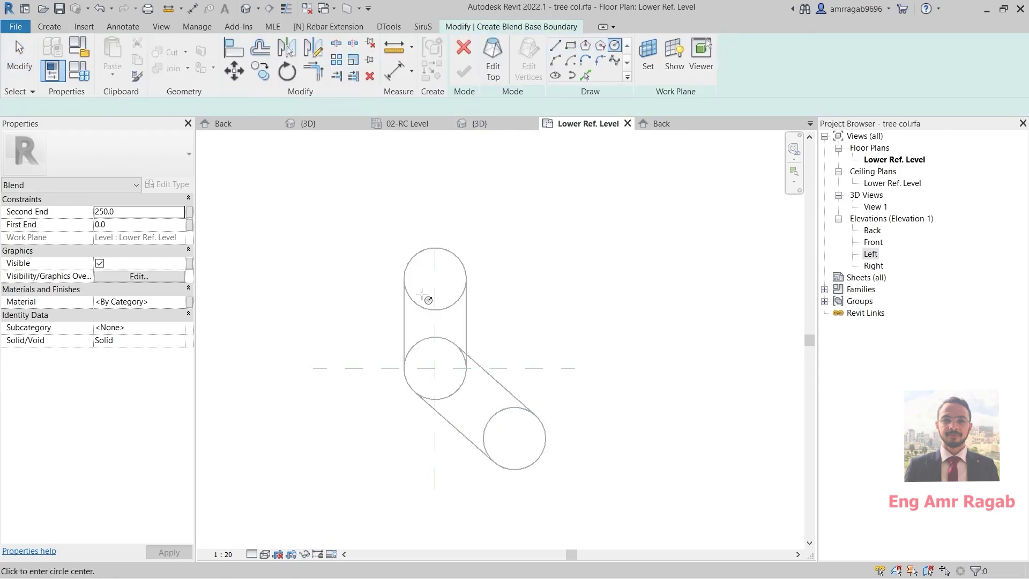
click(435, 368)
click(418, 341)
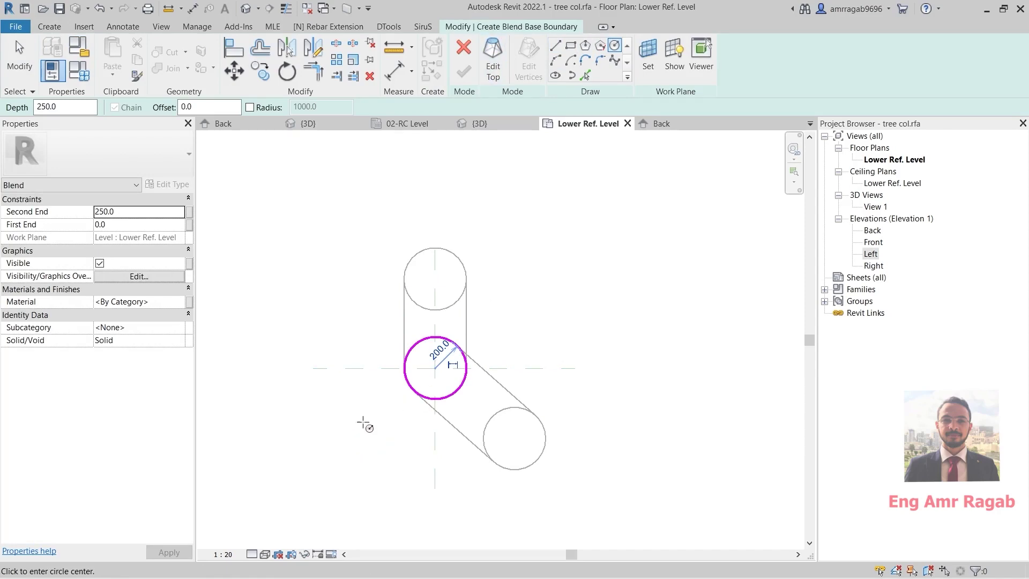
Sketch the third blend's top circle of radius 200 diagonally below and left of the shared base, and finish the blend.
click(492, 59)
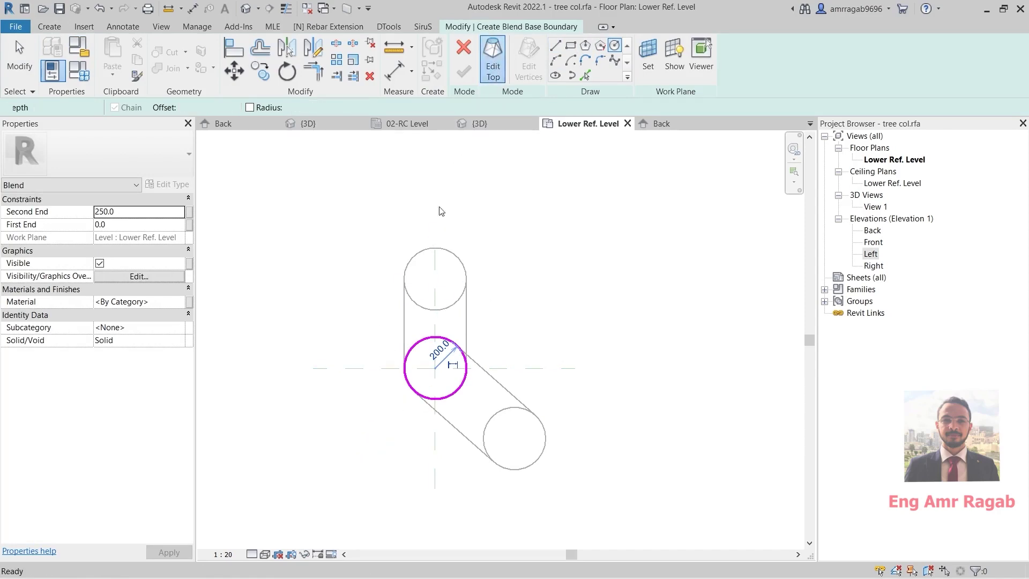
click(341, 437)
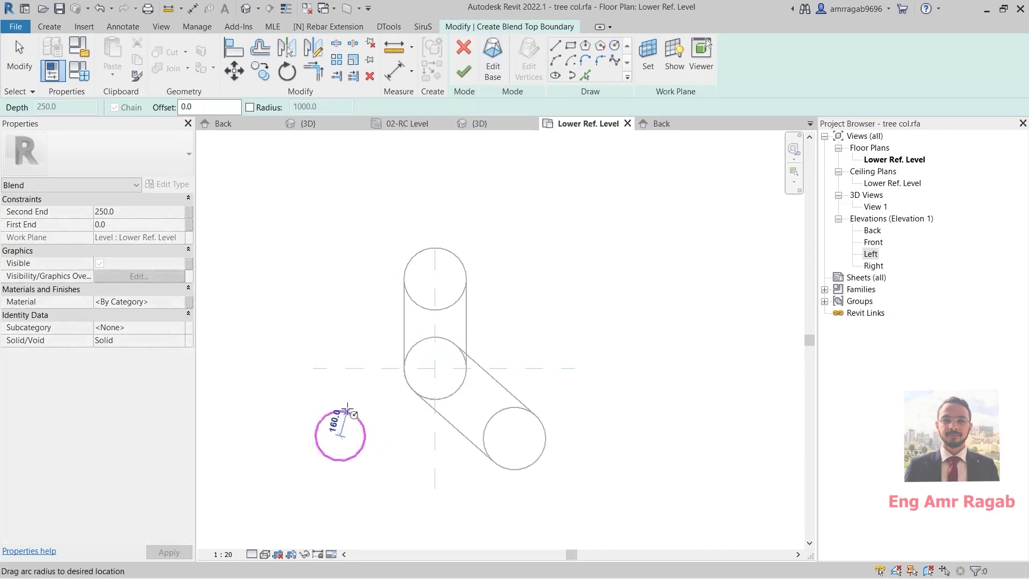
text(20)
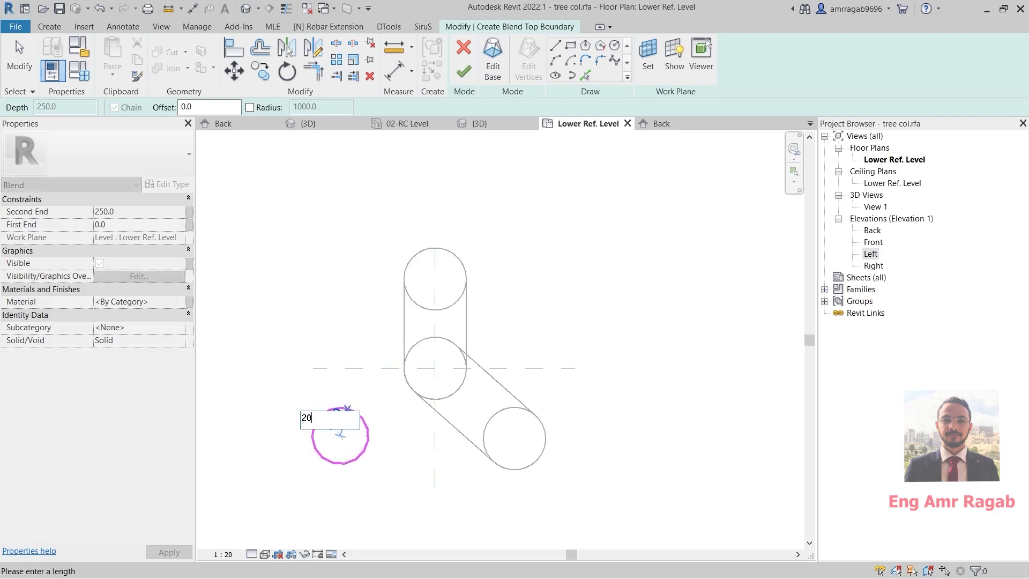
text(0)
key(Return)
click(464, 71)
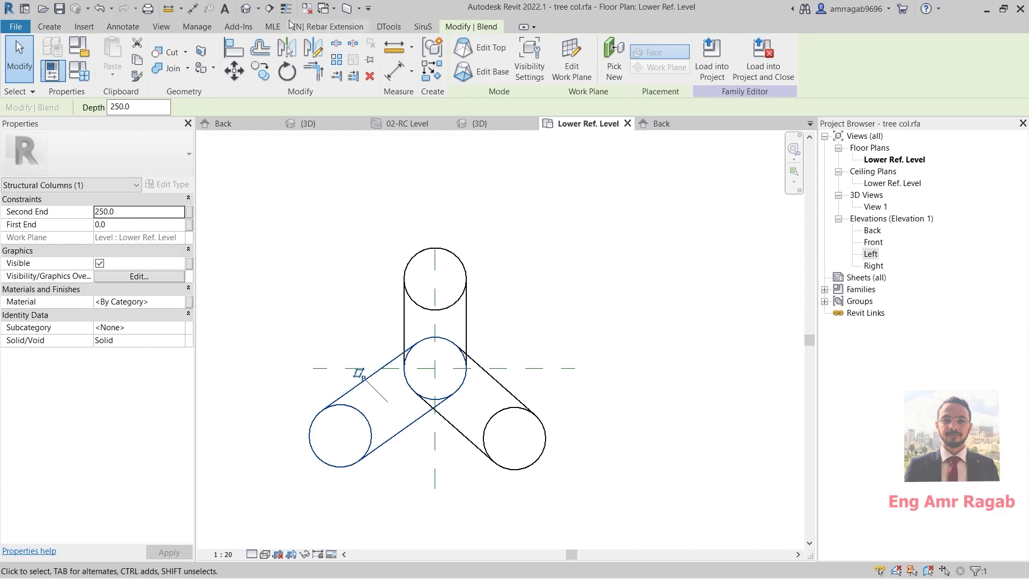
Open the family's default 3D view, set its visual style to Shaded and orbit around the three blends.
click(244, 9)
click(322, 193)
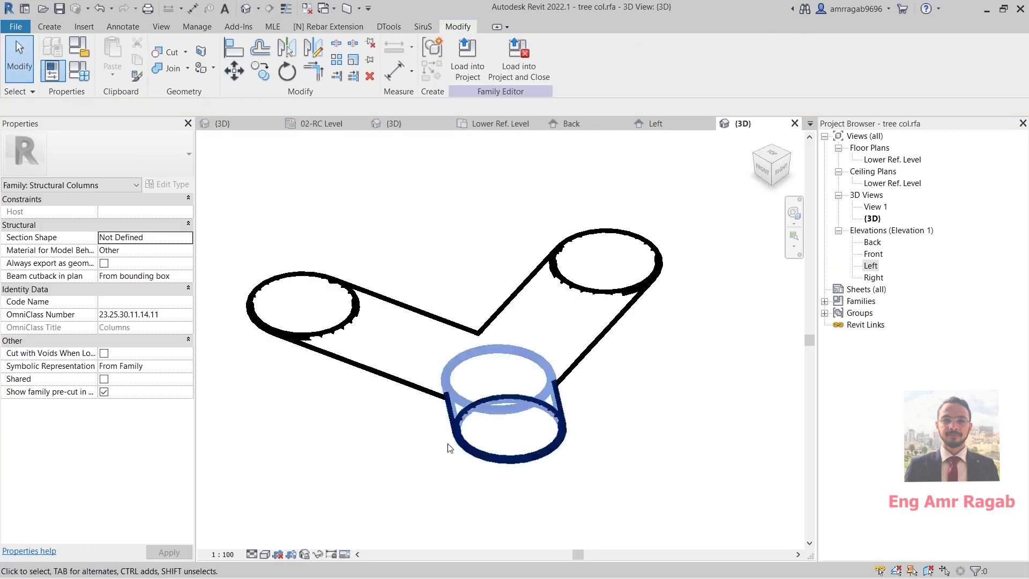
click(270, 554)
click(300, 512)
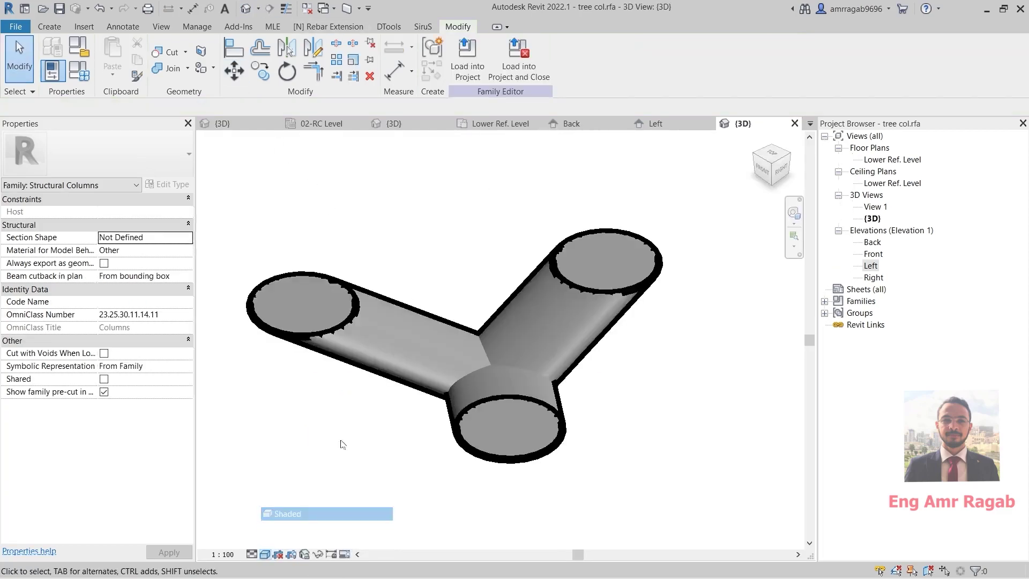
mouse_move(276, 443)
shift+middle_down()
mouse_move(492, 379)
mouse_move(617, 418)
shift+middle_up()
In the Back elevation, align the top of the left-leaning blend with the Upper Ref Level.
double_click(872, 267)
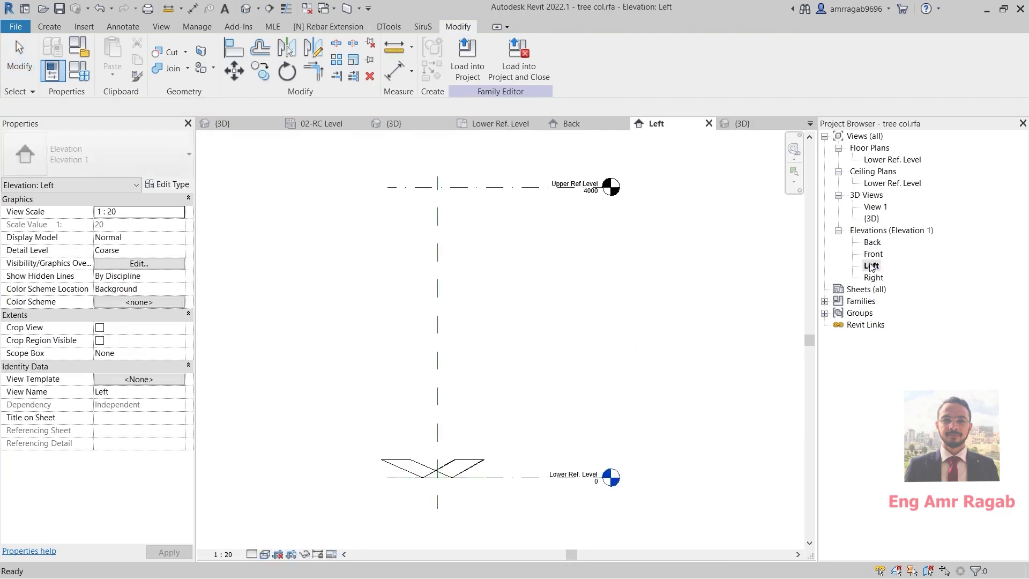
double_click(873, 242)
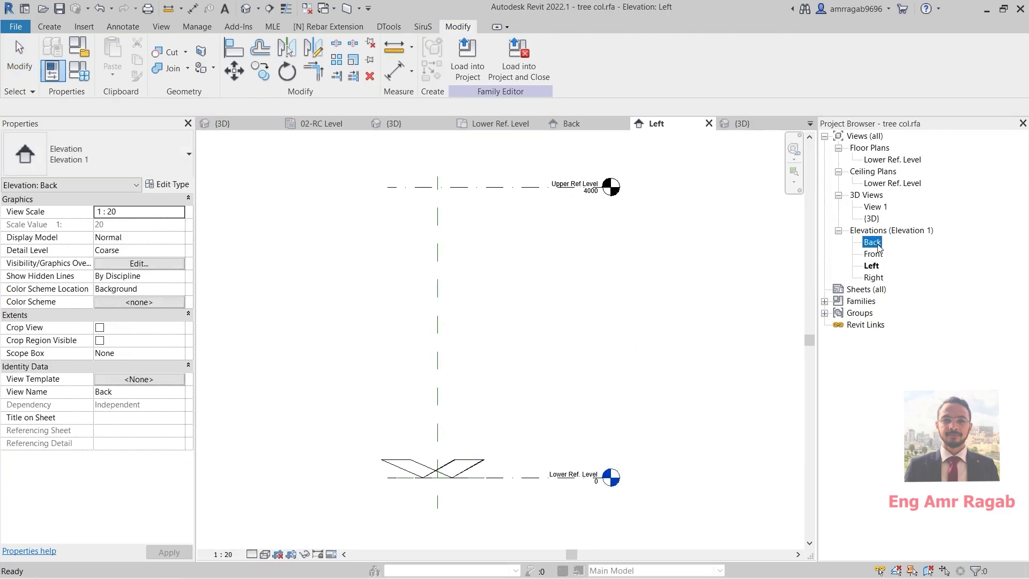
click(544, 397)
scroll(471, 445, up, 3)
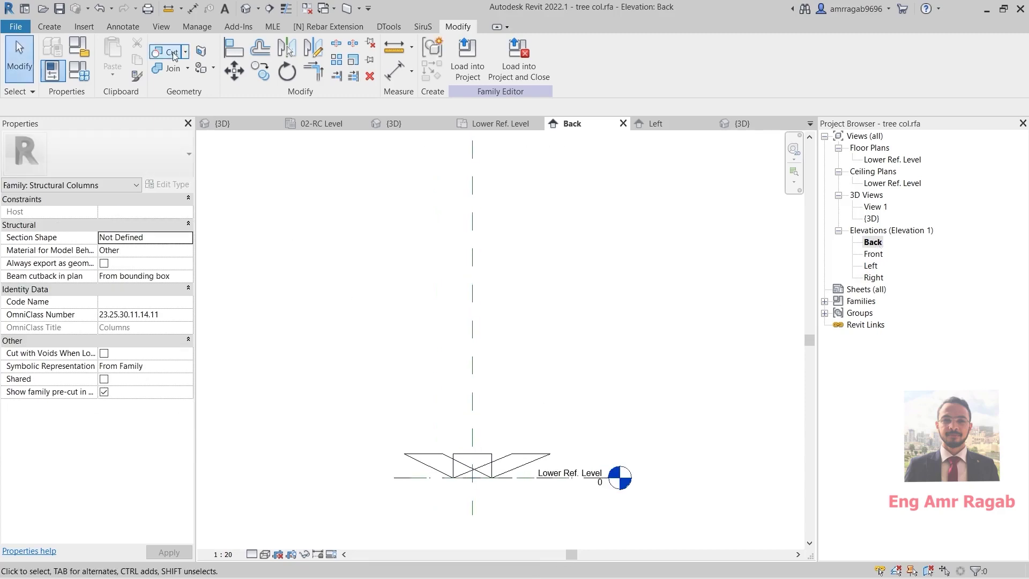
click(229, 49)
scroll(460, 345, down, 2)
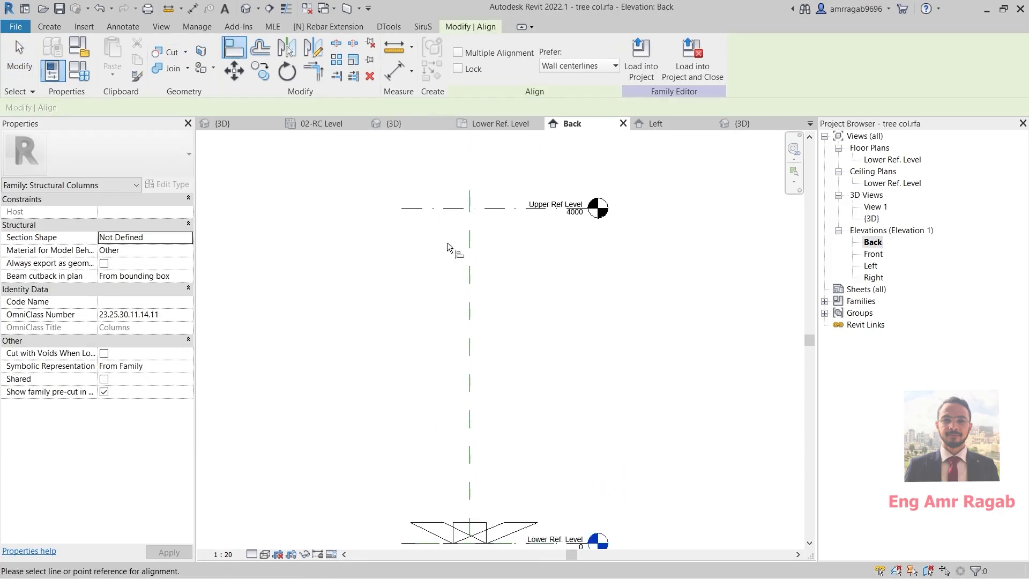
click(433, 208)
middle_drag(418, 319, 453, 262)
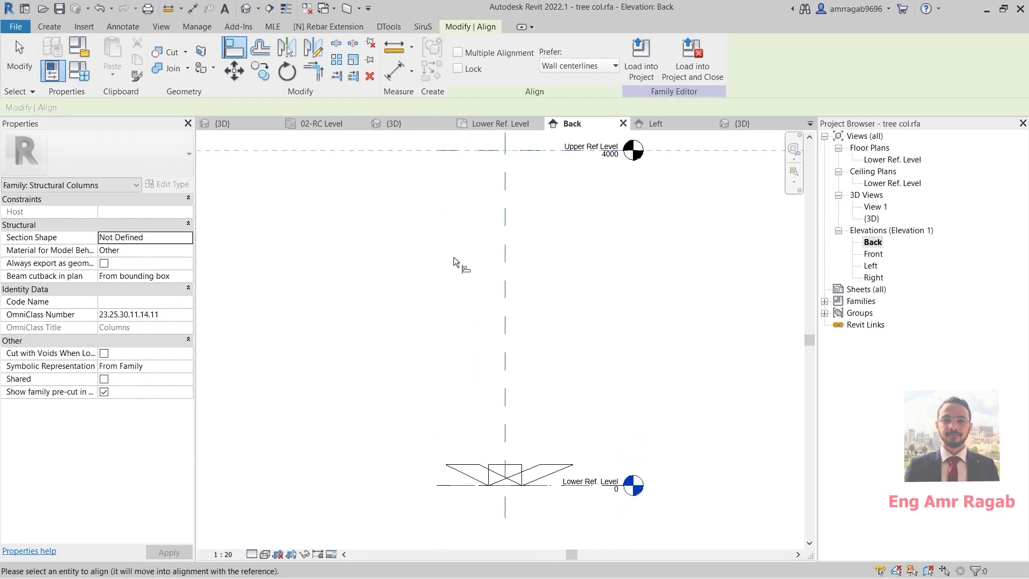
click(466, 464)
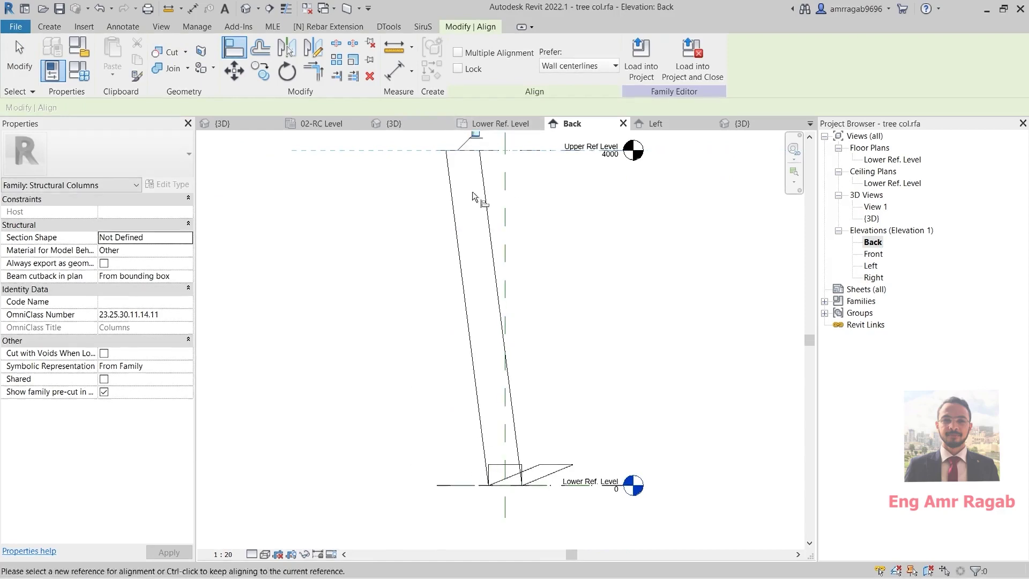
middle_drag(473, 170, 466, 190)
Align the tops of the middle and right-leaning blends with the Upper Ref Level and lock the alignment.
click(504, 179)
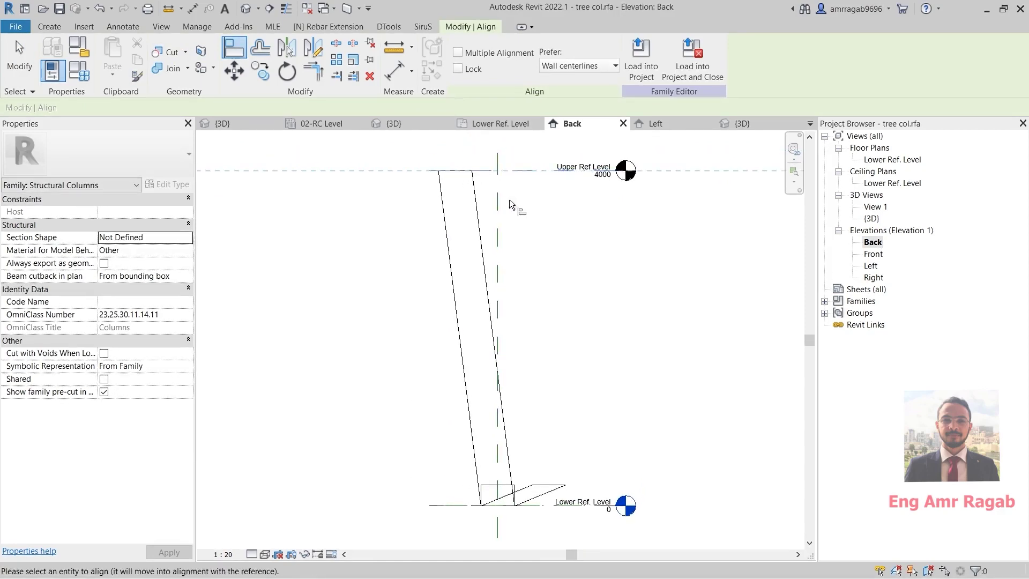
click(492, 474)
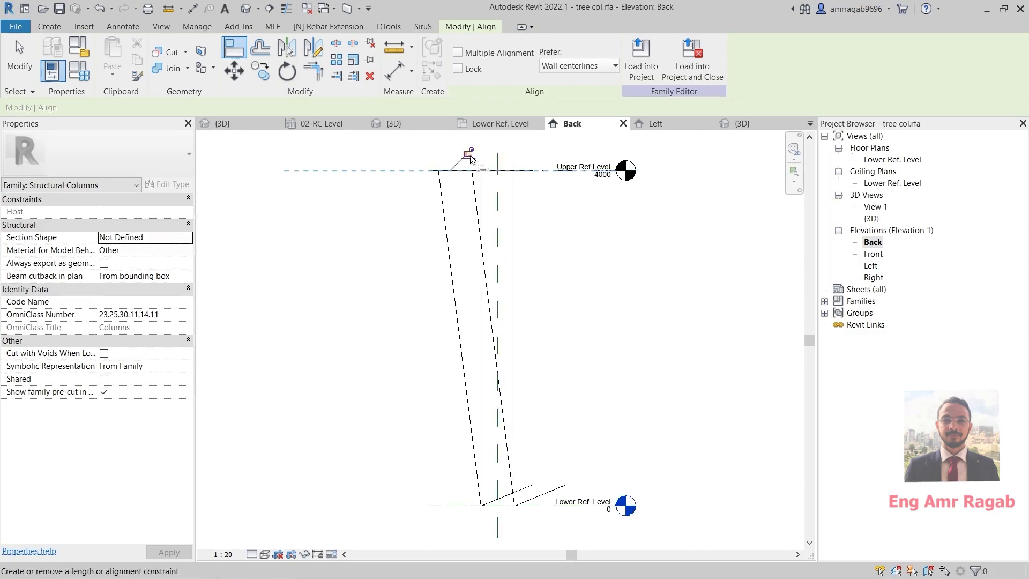
click(555, 171)
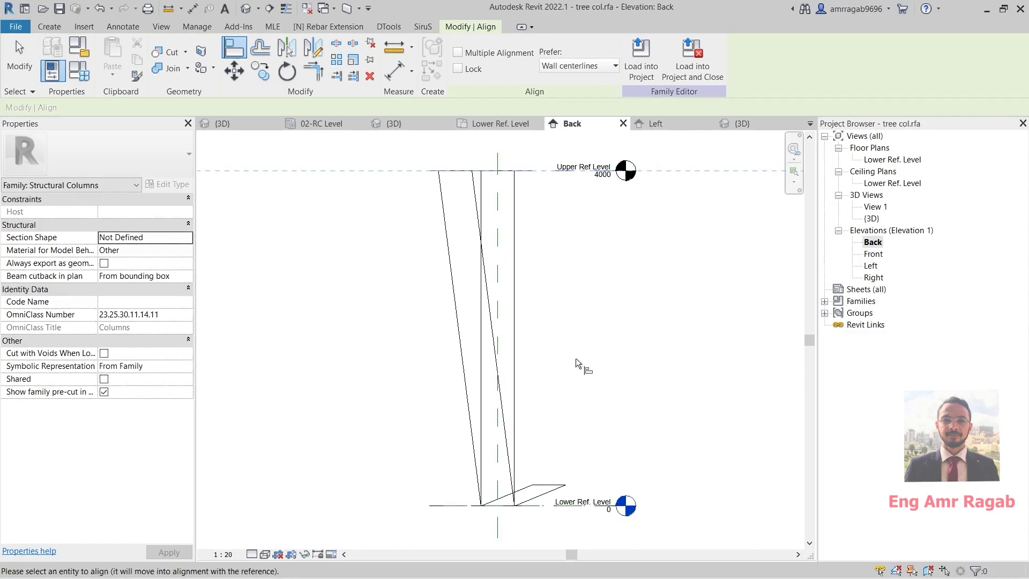
click(534, 484)
click(468, 153)
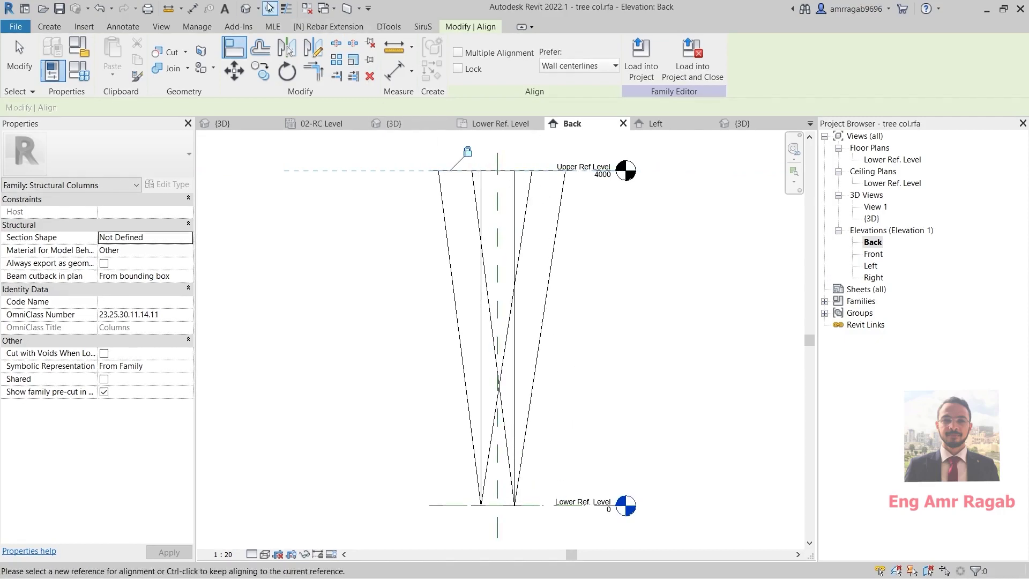
End the alignment and examine the full-height tree column from several angles in the 3D view.
click(249, 9)
scroll(391, 264, down, 5)
shift+middle_drag(445, 457, 511, 344)
shift+middle_drag(567, 363, 577, 404)
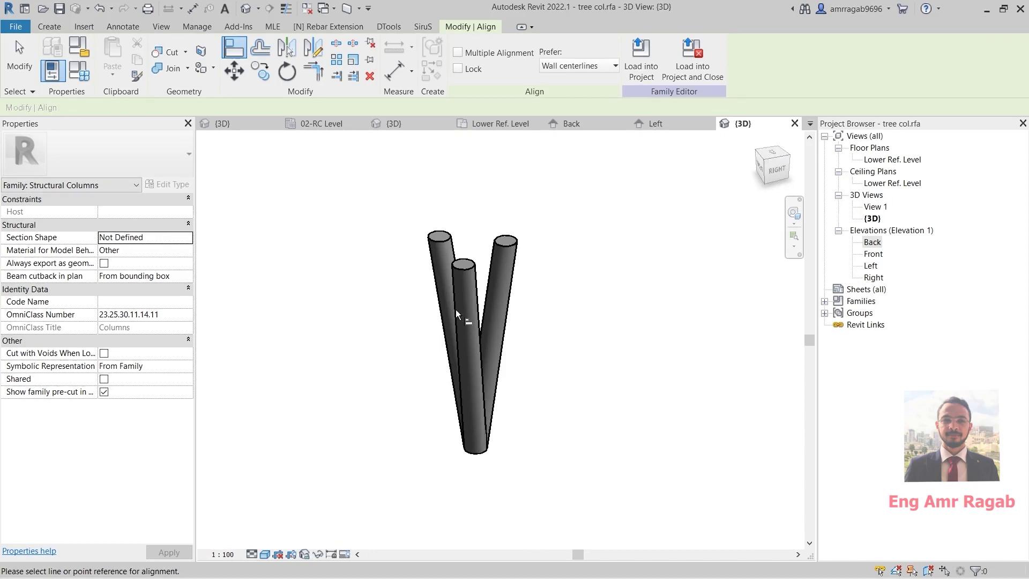
key(Escape)
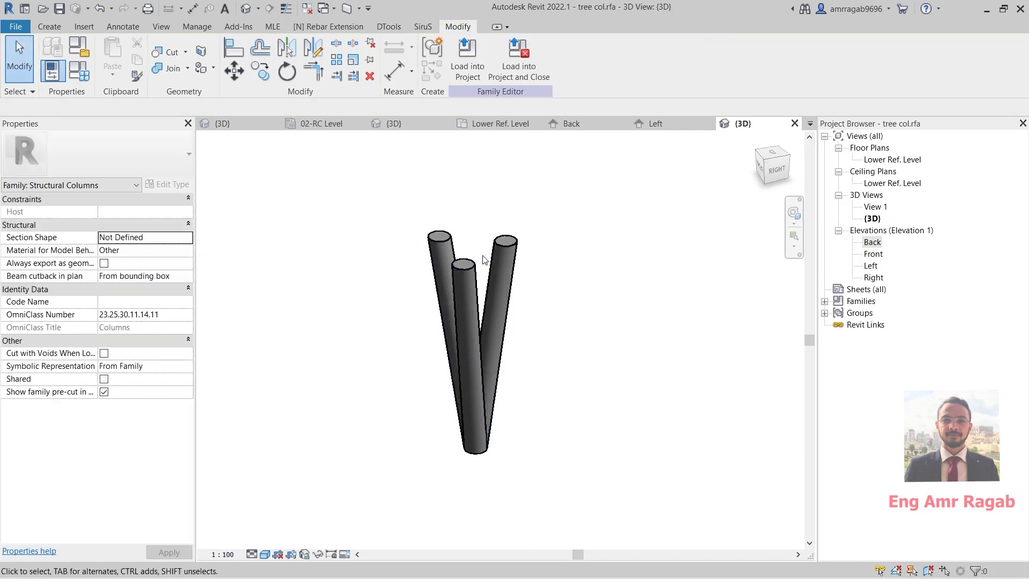
Load the family into HOSPITAL.rvt and place one tree column about 12 m left of grid 10 in the 02-RC Level plan.
click(467, 60)
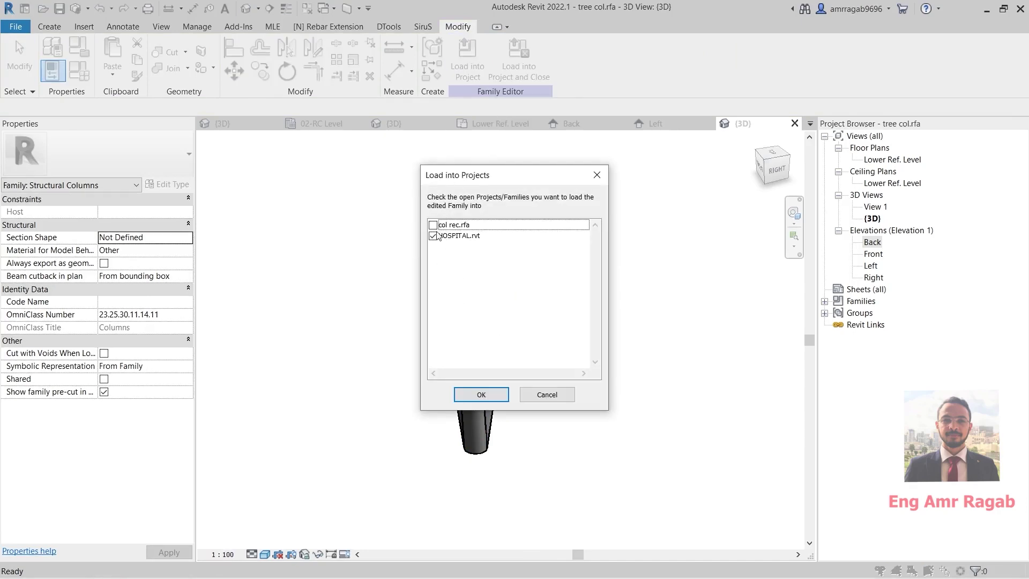
click(481, 396)
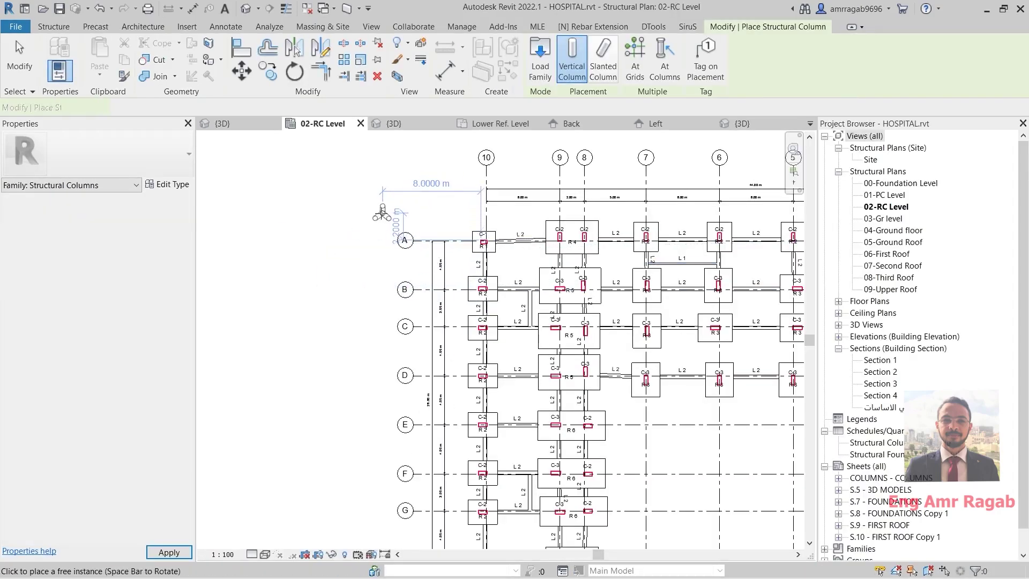
click(333, 220)
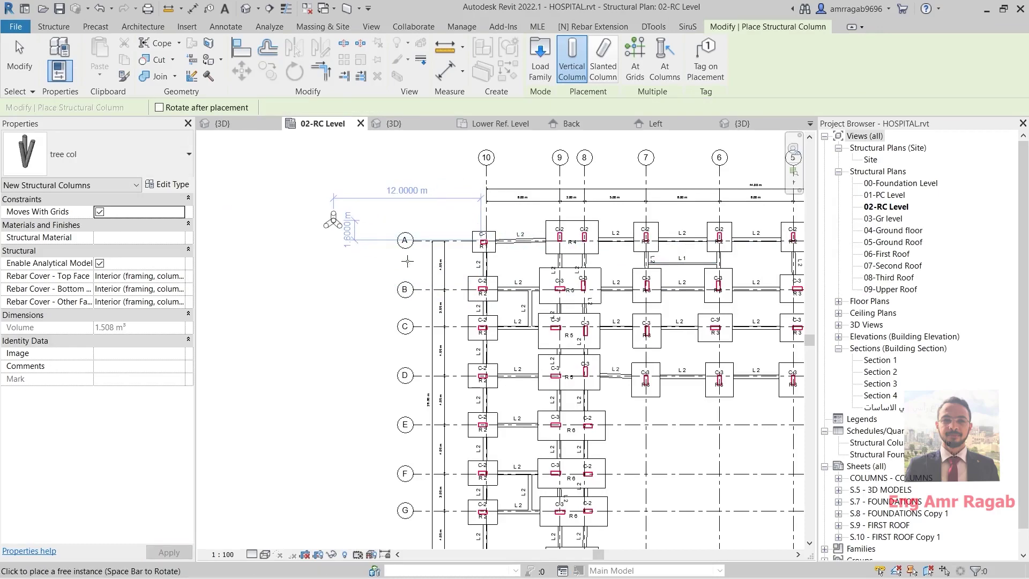
key(Escape)
key(Escape)
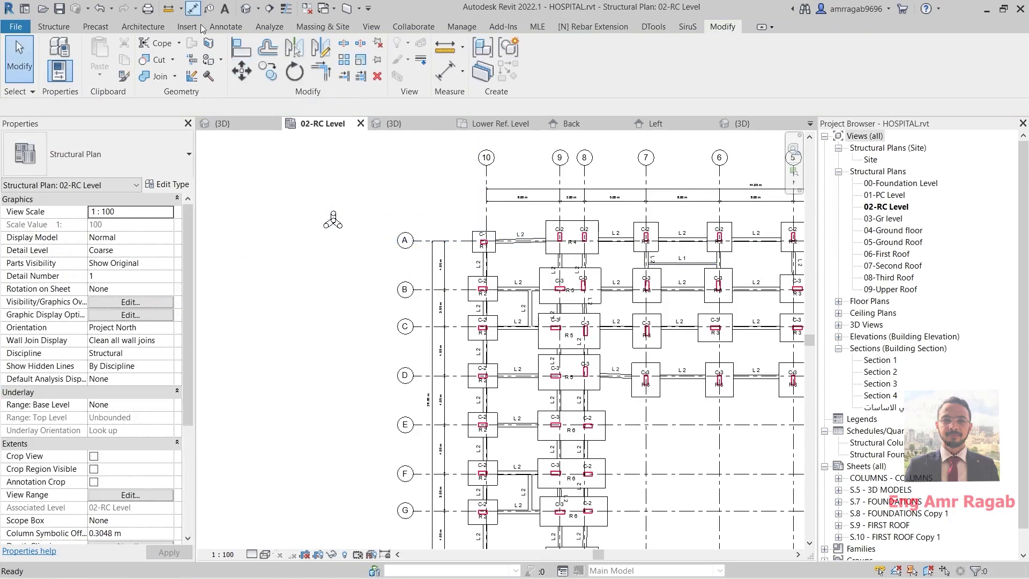
Open the project's 3D view, set its visual style to Shaded and orient it to the front of the building.
click(245, 8)
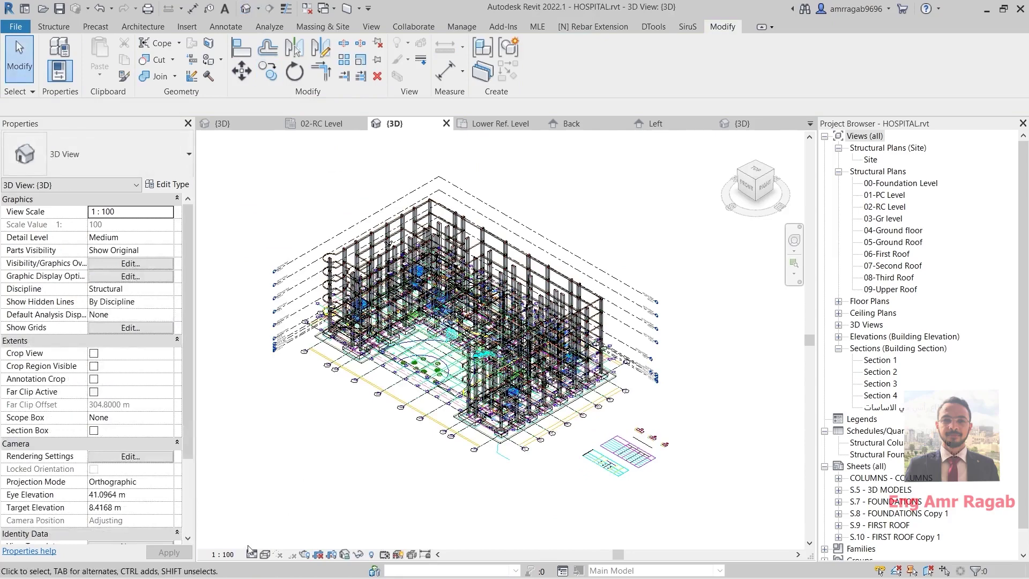
click(266, 556)
click(287, 515)
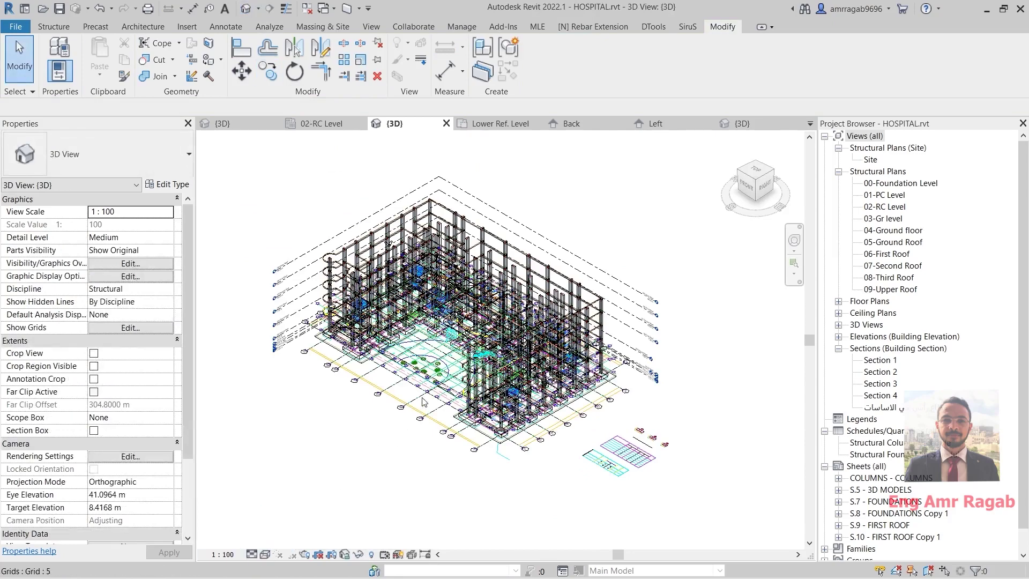
scroll(458, 366, up, 2)
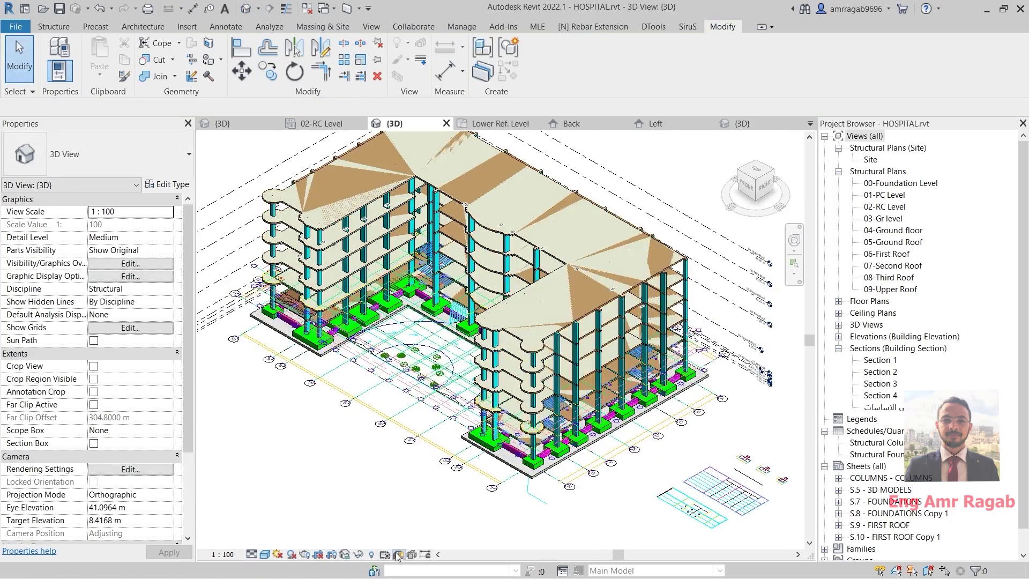
shift+middle_drag(522, 367, 584, 257)
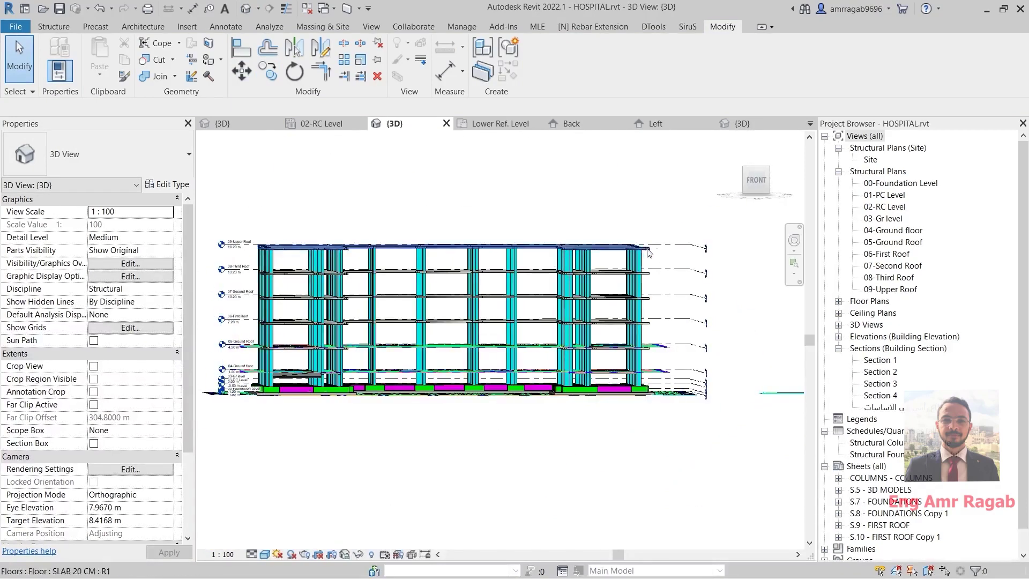
click(756, 180)
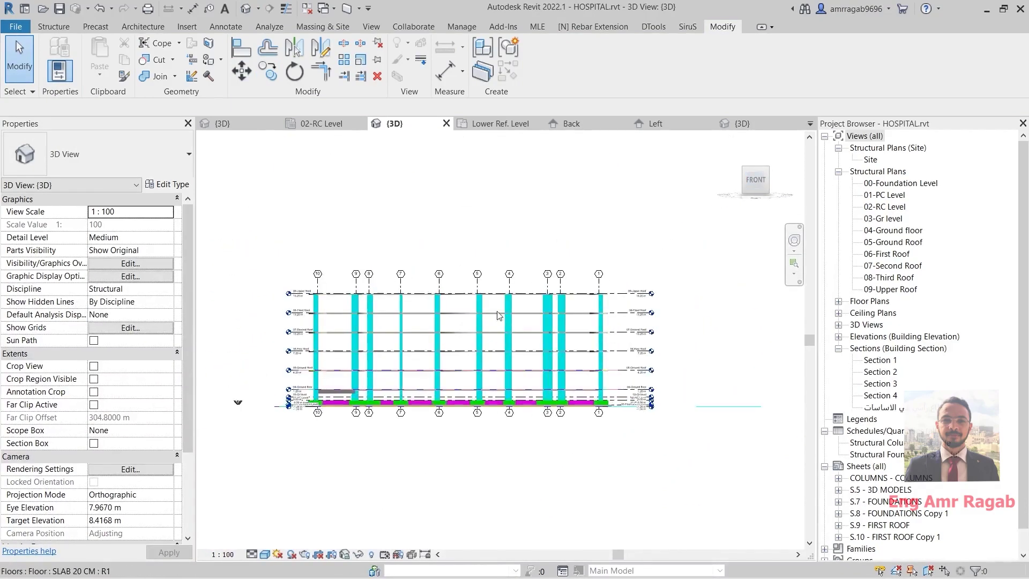
Select everything crossing the top storey and filter out the grids, keeping only the structural columns.
drag(639, 295, 284, 308)
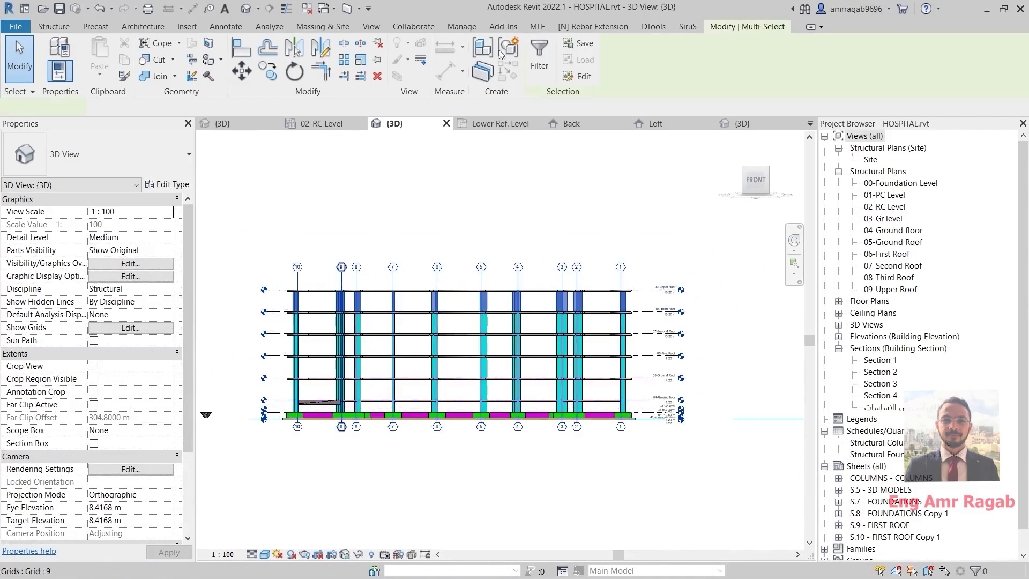
click(539, 58)
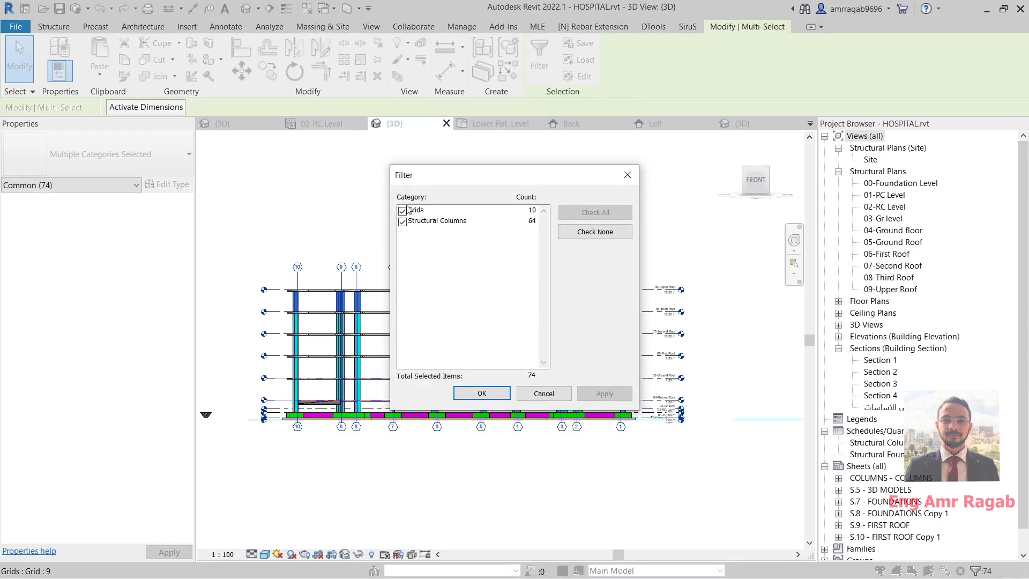
click(403, 210)
click(481, 392)
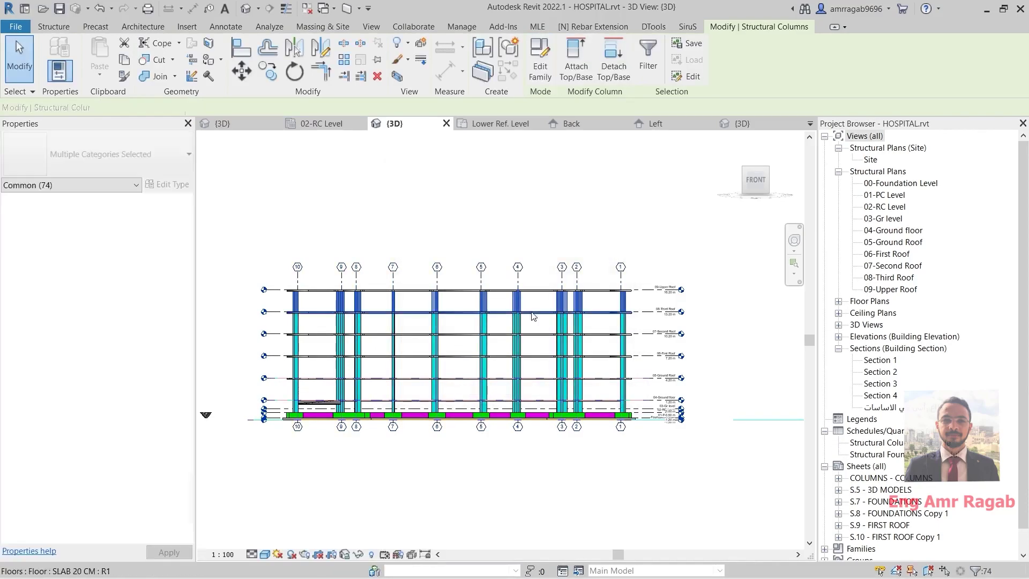
Change the selected top-storey columns to the tree col type, deselect them and view the result up close.
shift+middle_drag(459, 337, 410, 292)
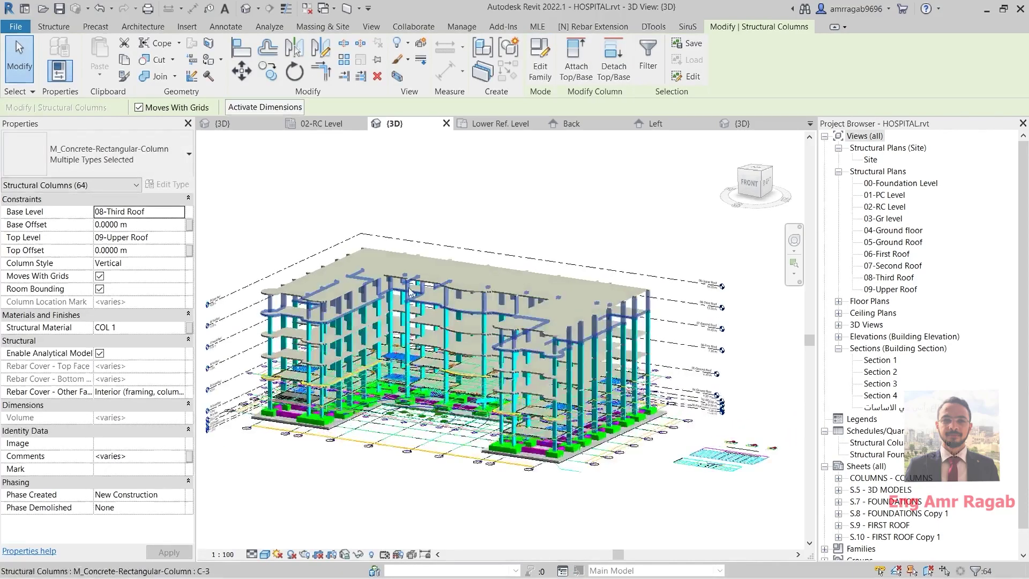
click(165, 163)
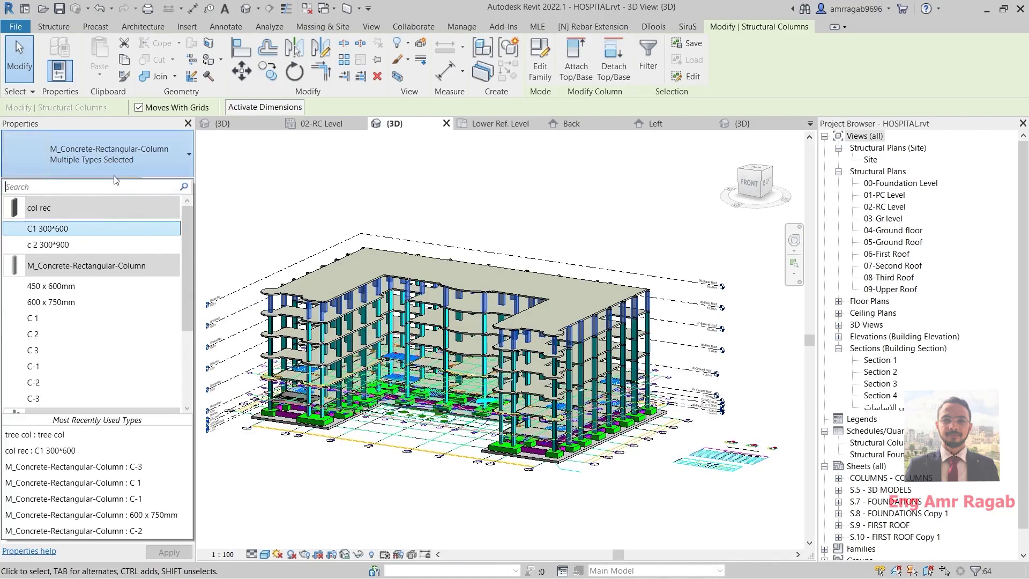
scroll(110, 237, down, 2)
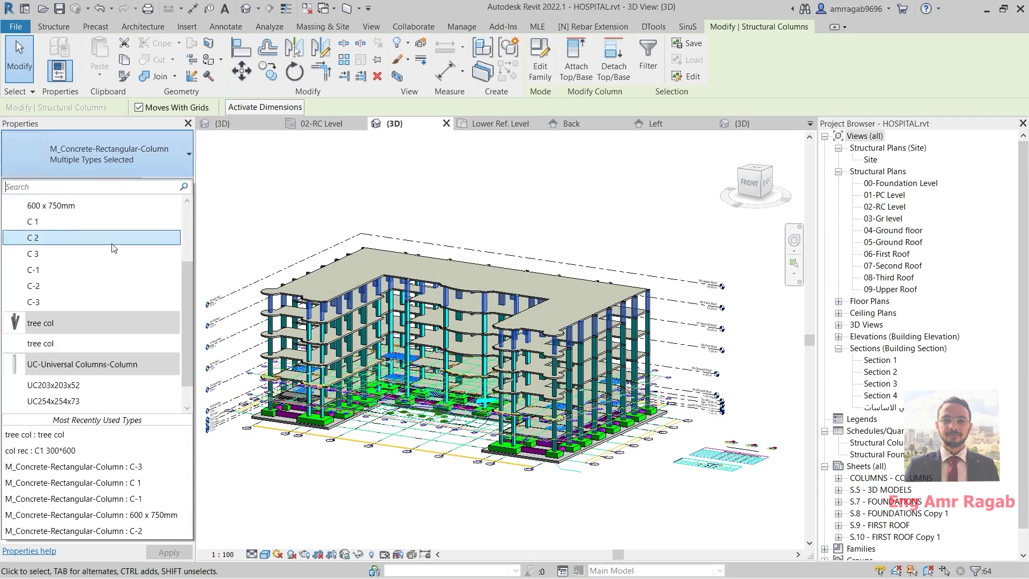
click(57, 351)
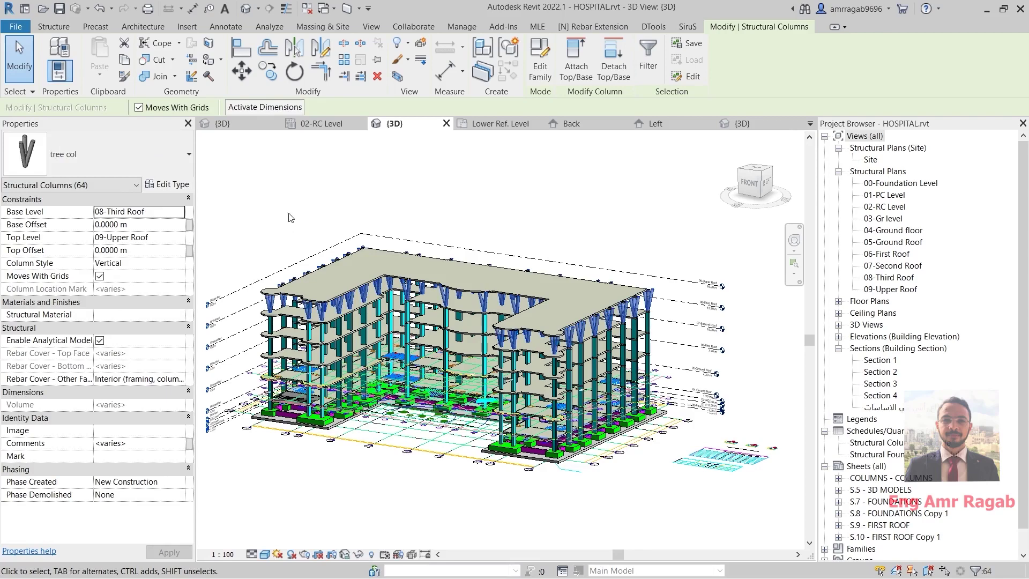
key(Escape)
scroll(604, 282, up, 6)
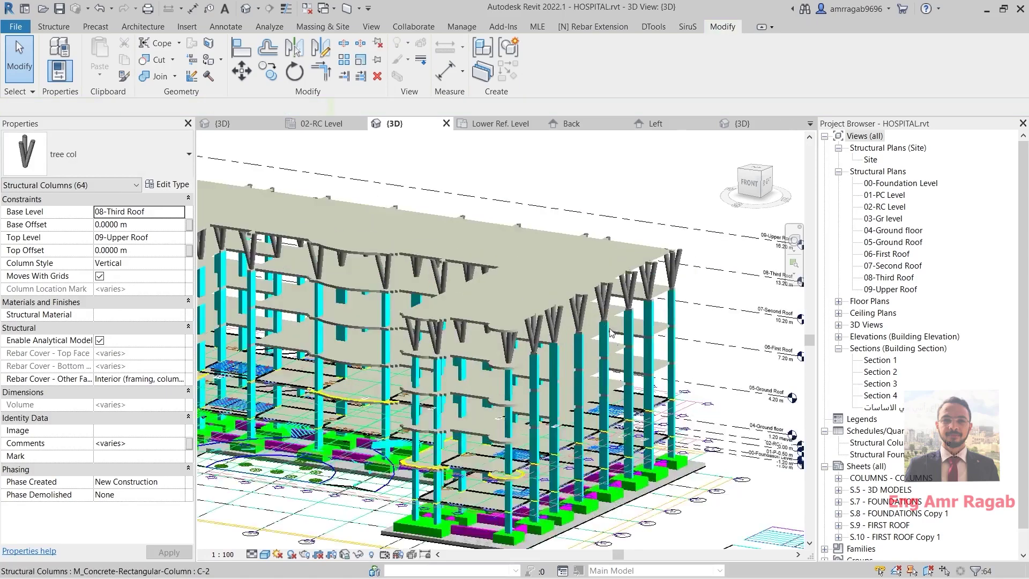
In the tree col family's Left elevation, lower the left-leaning blend's top to about 3323 mm, removing the constraints.
scroll(624, 300, up, 5)
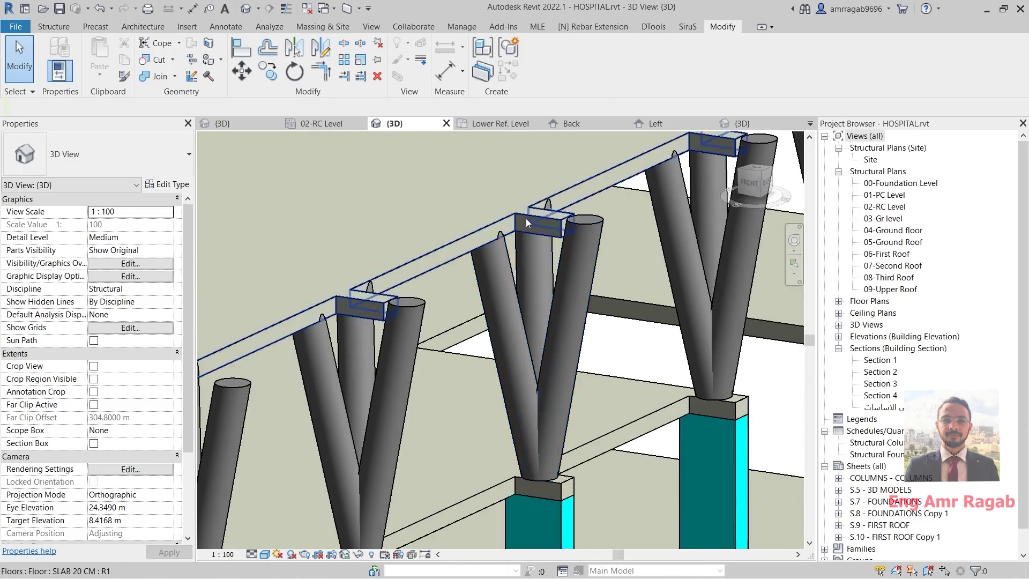
scroll(454, 214, down, 8)
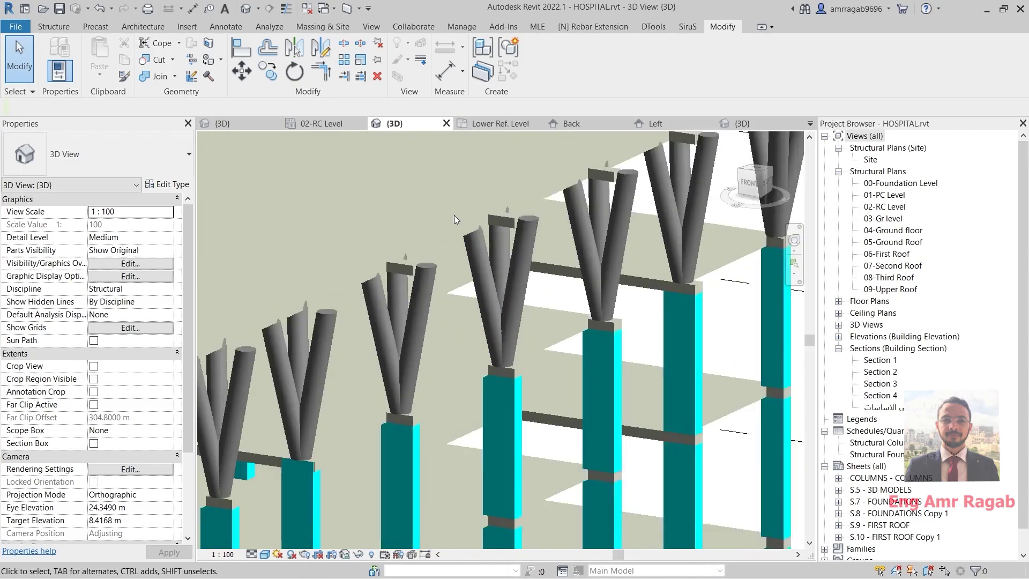
click(650, 123)
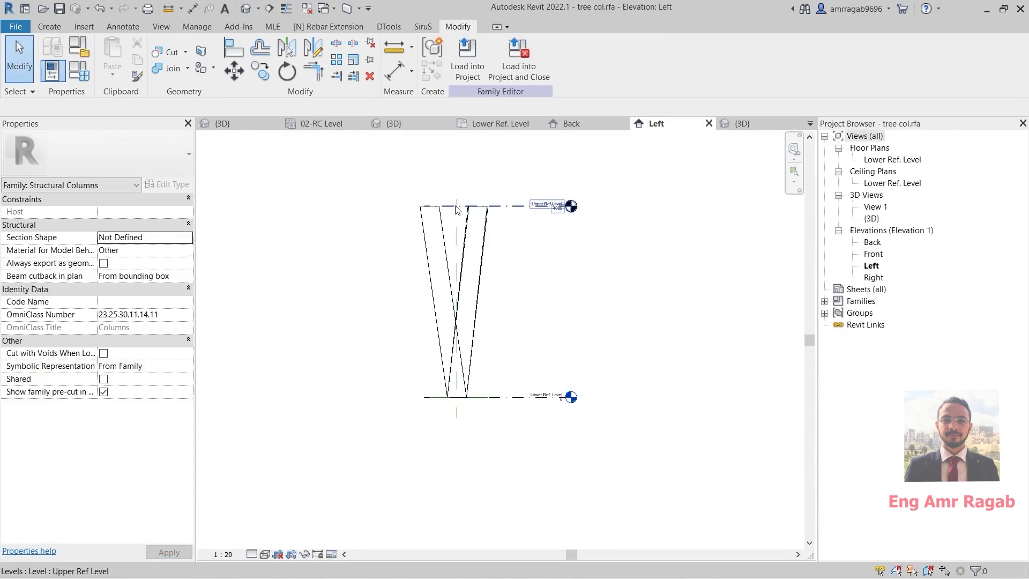
scroll(461, 219, up, 3)
click(437, 232)
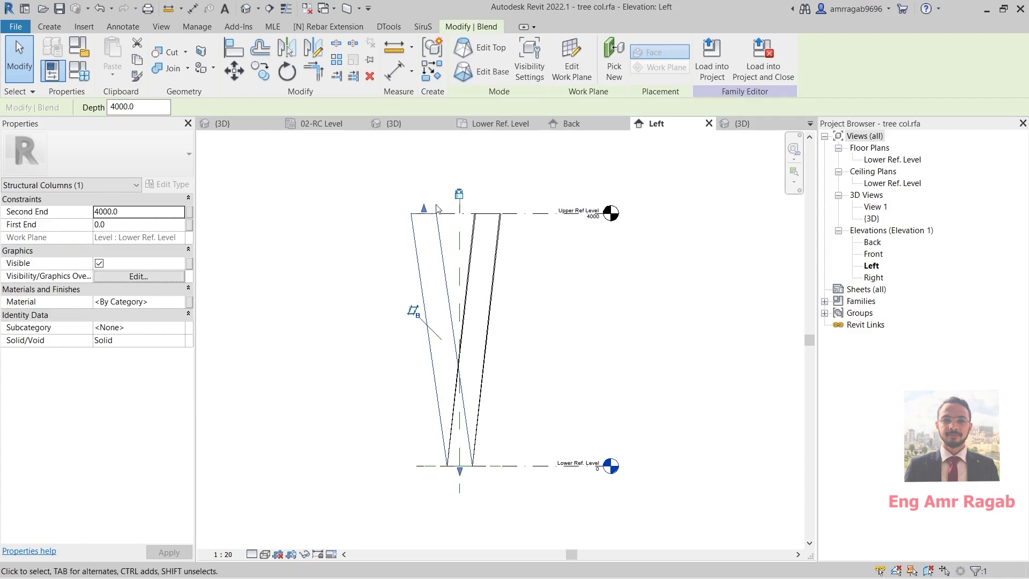
drag(424, 209, 420, 256)
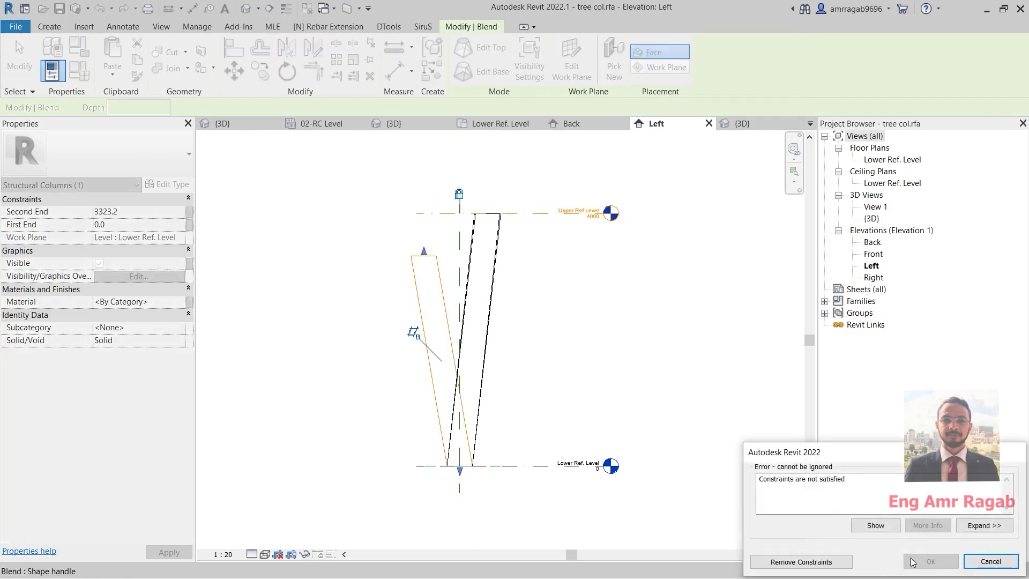
click(801, 561)
click(519, 294)
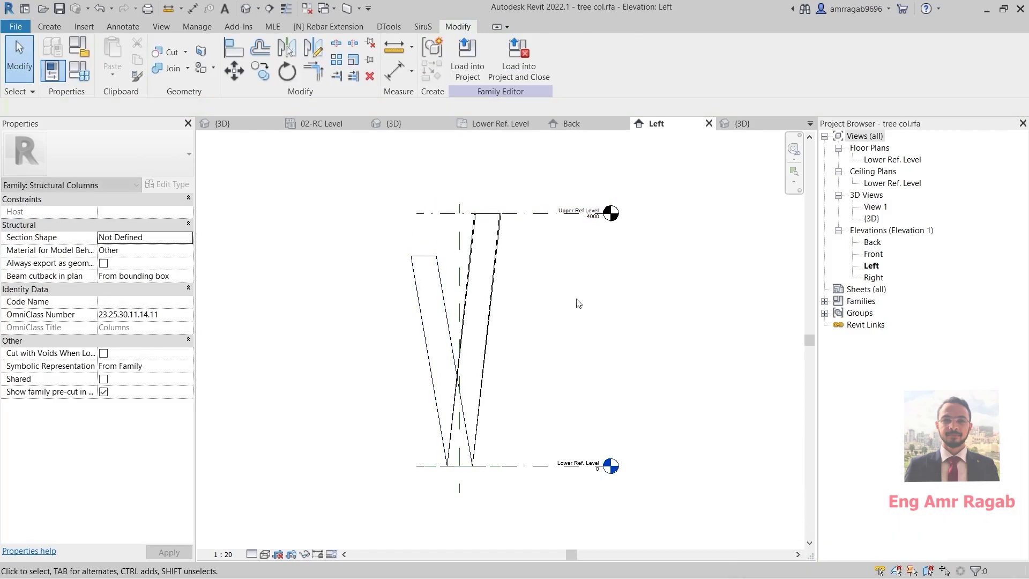
Reload the tree col family into HOSPITAL.rvt, overwriting the existing version and its parameter values, and open the project's 3D view.
click(465, 56)
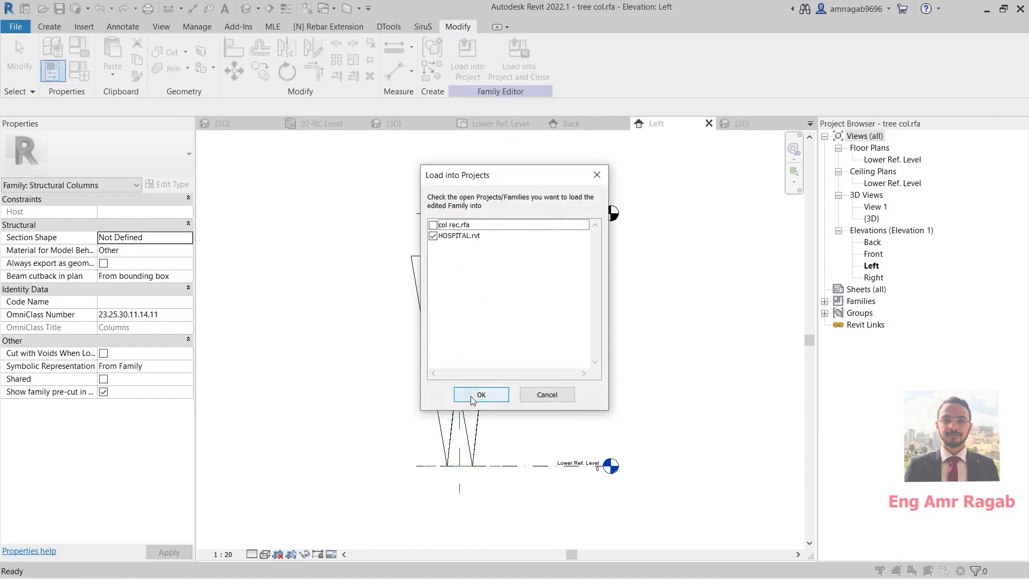
click(471, 396)
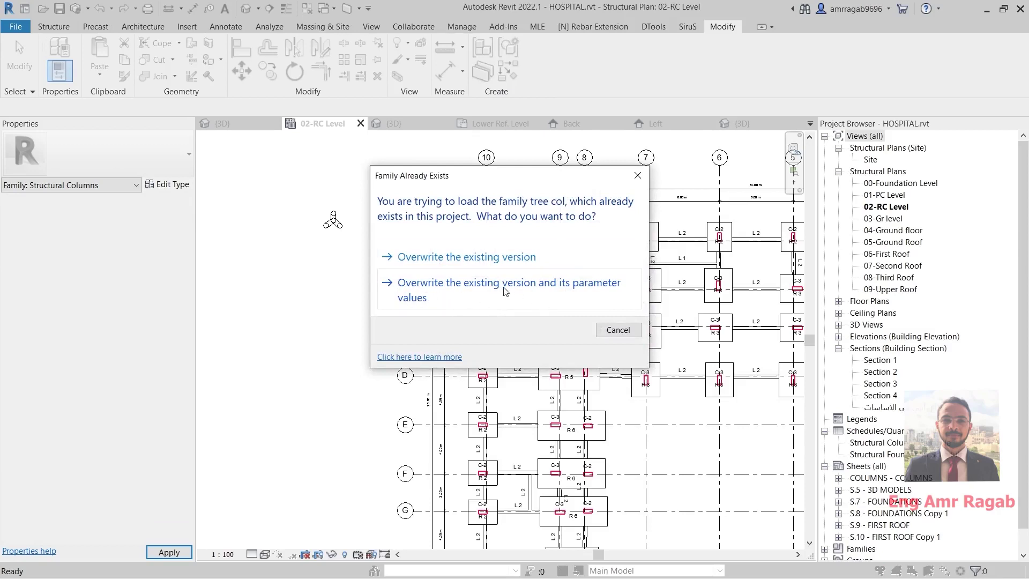
click(505, 291)
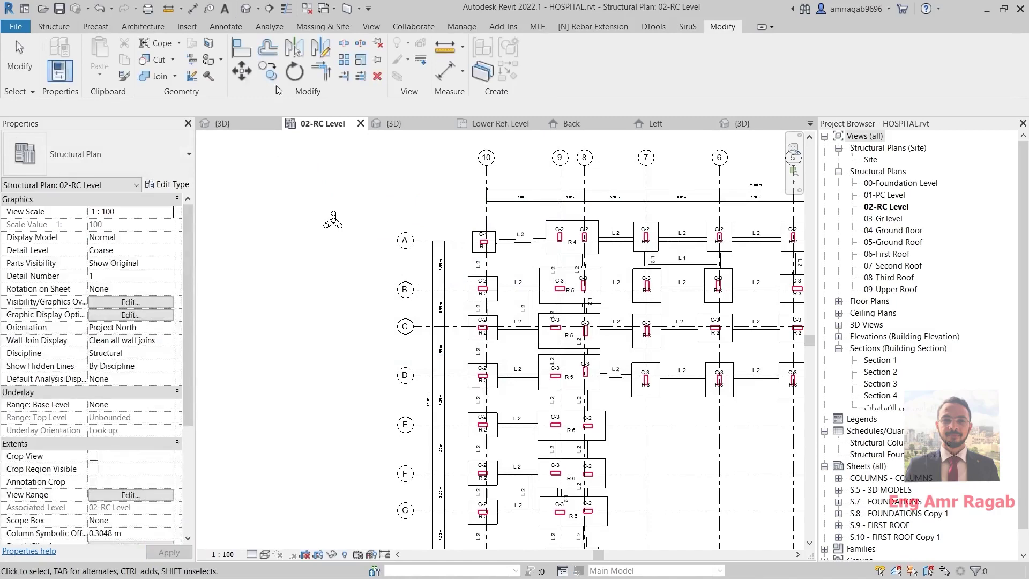
click(394, 123)
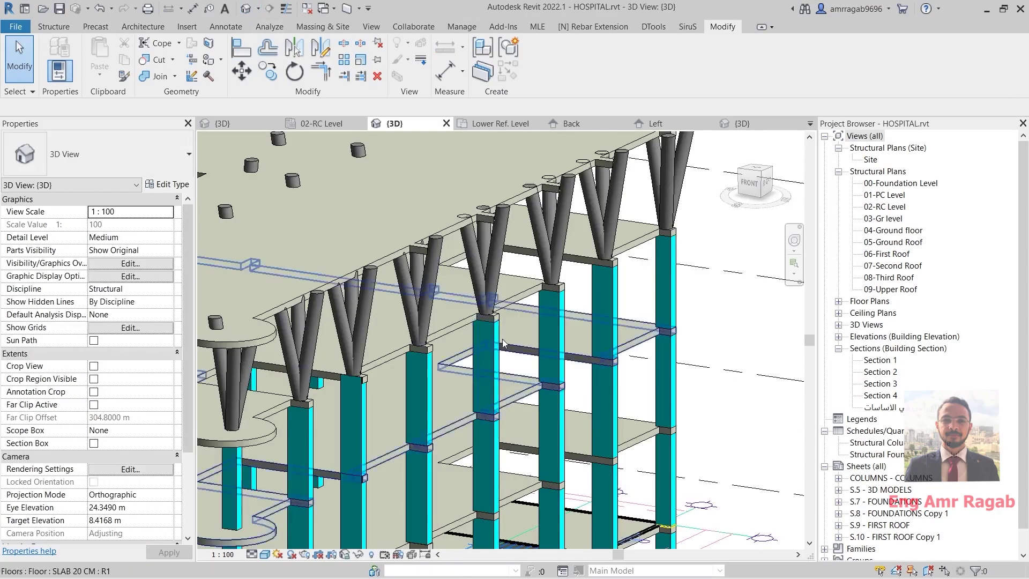
Examine the reloaded tree columns at the top storey from several angles, up close and across the whole building.
shift+middle_drag(483, 330, 419, 314)
scroll(570, 259, up, 8)
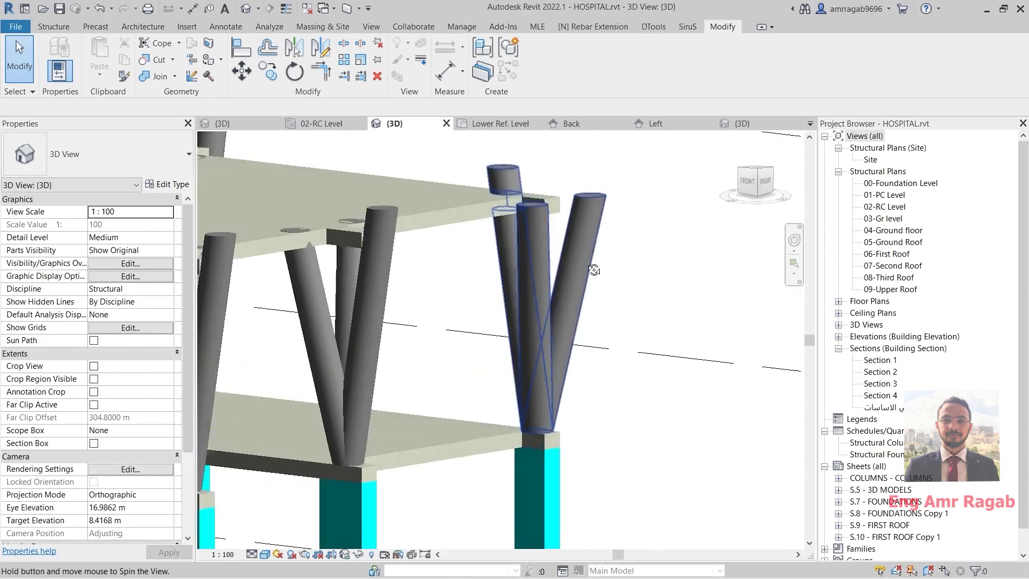
scroll(452, 175, up, 3)
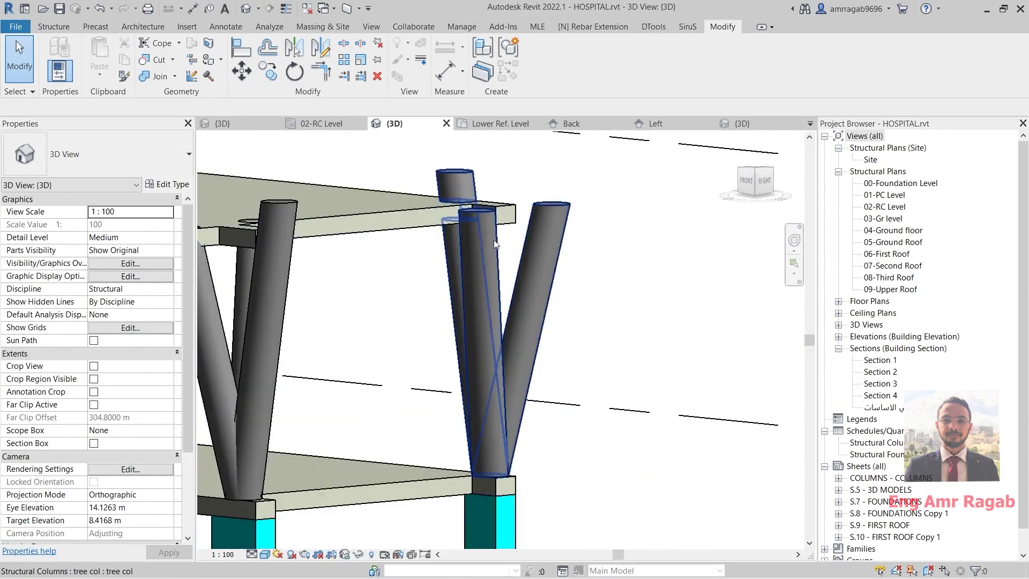
shift+middle_drag(475, 179, 493, 264)
scroll(493, 265, down, 5)
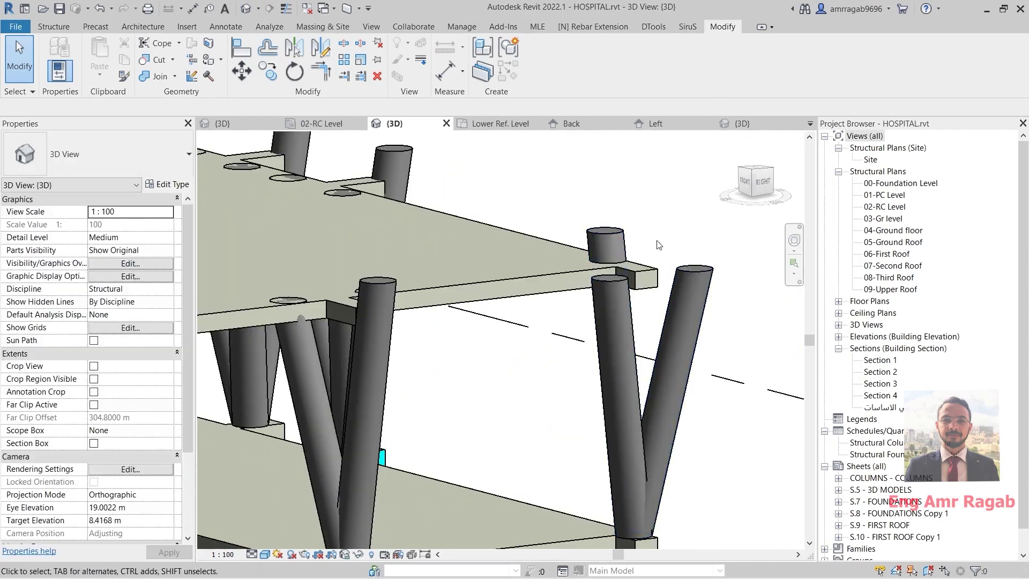
scroll(589, 368, up, 6)
shift+middle_drag(569, 354, 638, 302)
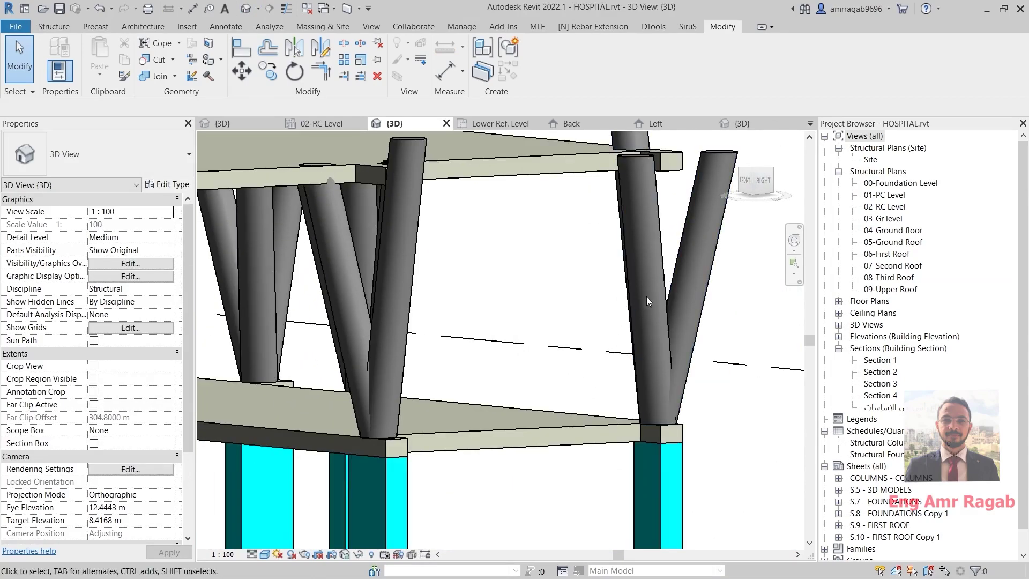
click(658, 293)
scroll(590, 322, down, 5)
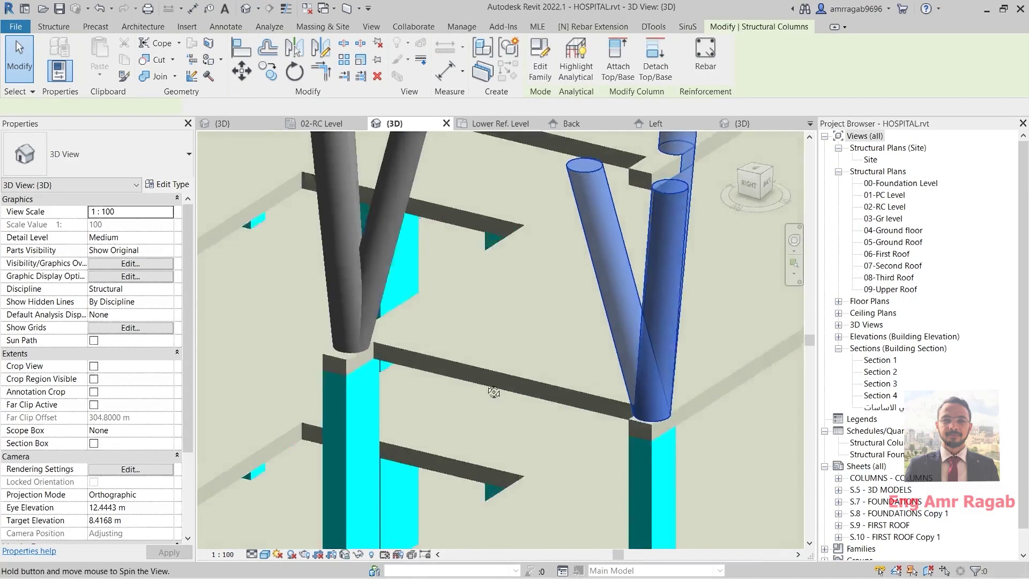
mouse_move(590, 321)
shift+middle_down()
mouse_move(487, 338)
mouse_move(517, 364)
mouse_move(587, 330)
shift+middle_up()
scroll(516, 364, down, 3)
scroll(586, 329, down, 3)
key(Escape)
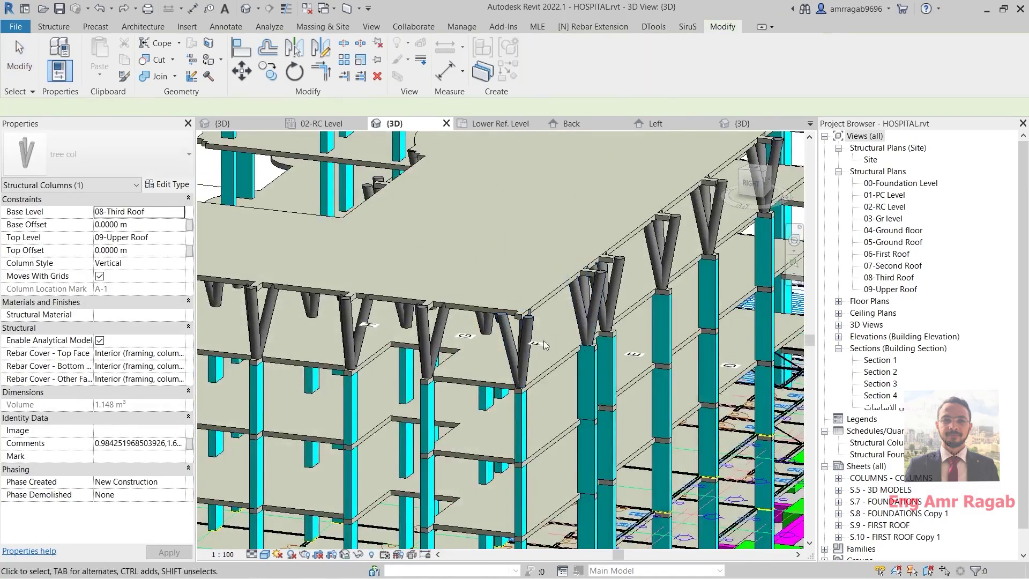
shift+middle_drag(633, 251, 624, 321)
scroll(596, 270, down, 5)
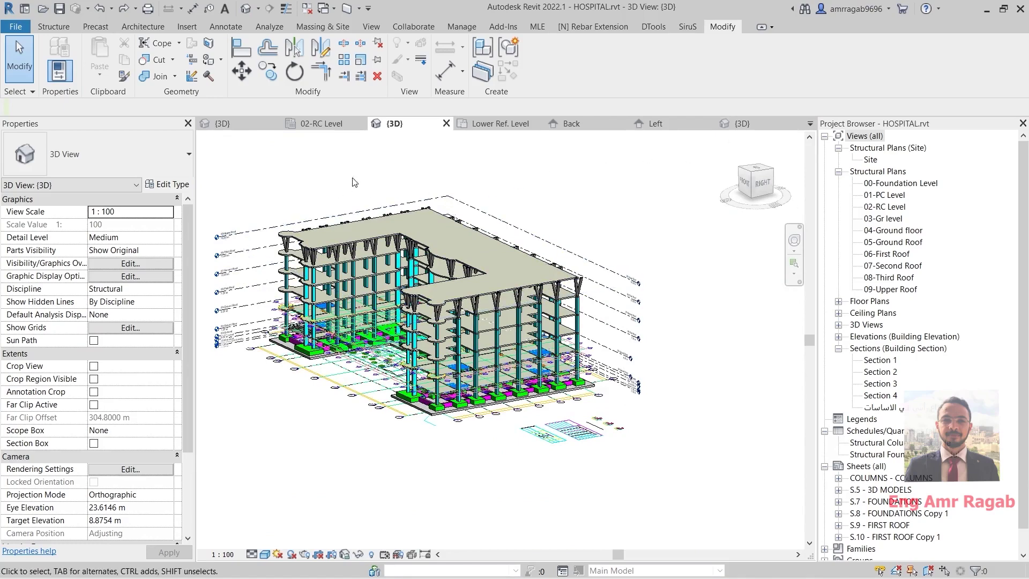
Switch to the col rec family and open its Lower Ref. Level floor plan.
click(319, 123)
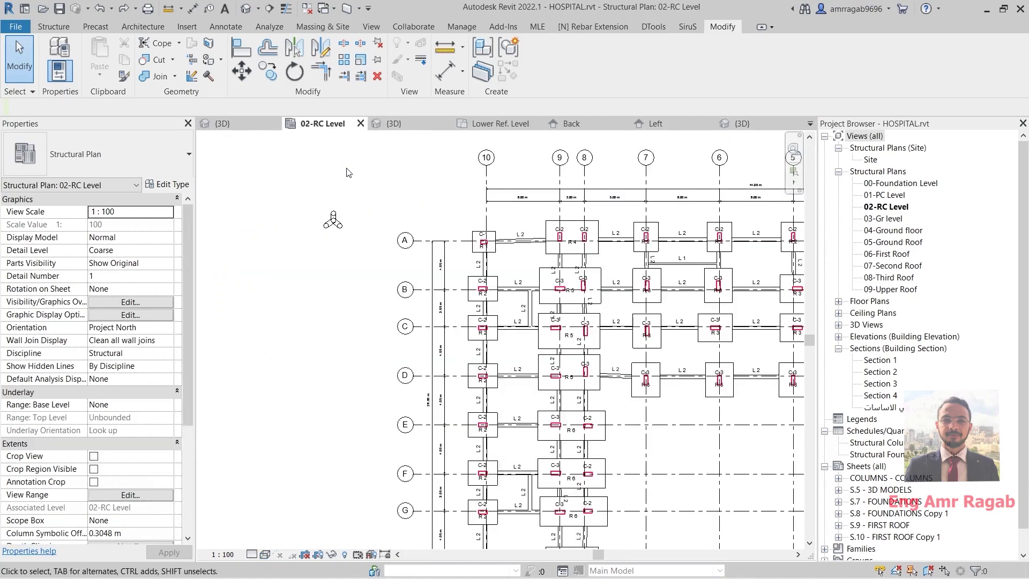
click(446, 124)
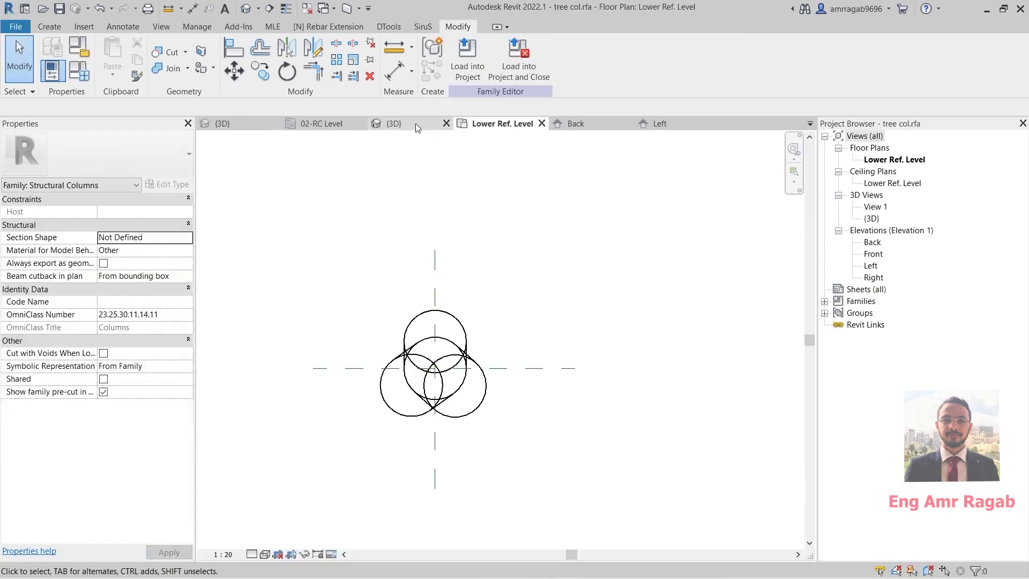
click(252, 123)
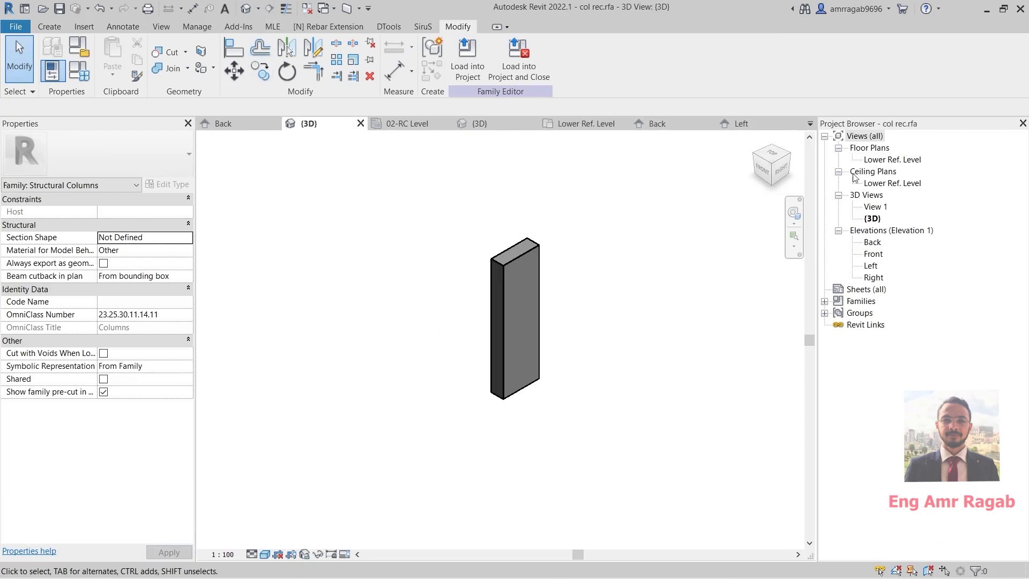
double_click(890, 160)
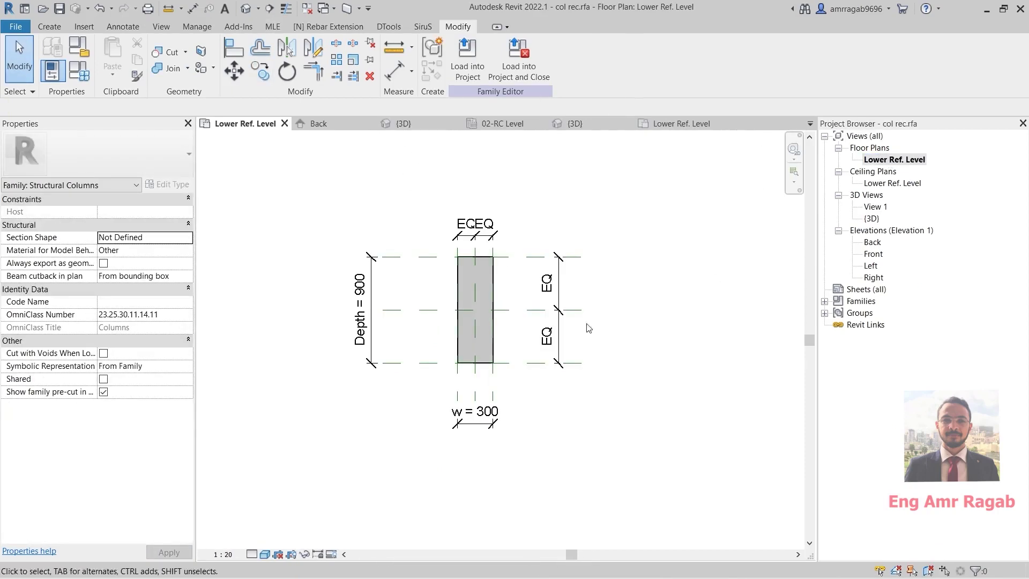
middle_drag(561, 321, 556, 326)
Delete the Depth, w and EQ dimensions along with the upper, lower and right outer reference planes of the rectangular column.
drag(584, 222, 548, 267)
key(Delete)
drag(416, 349, 383, 402)
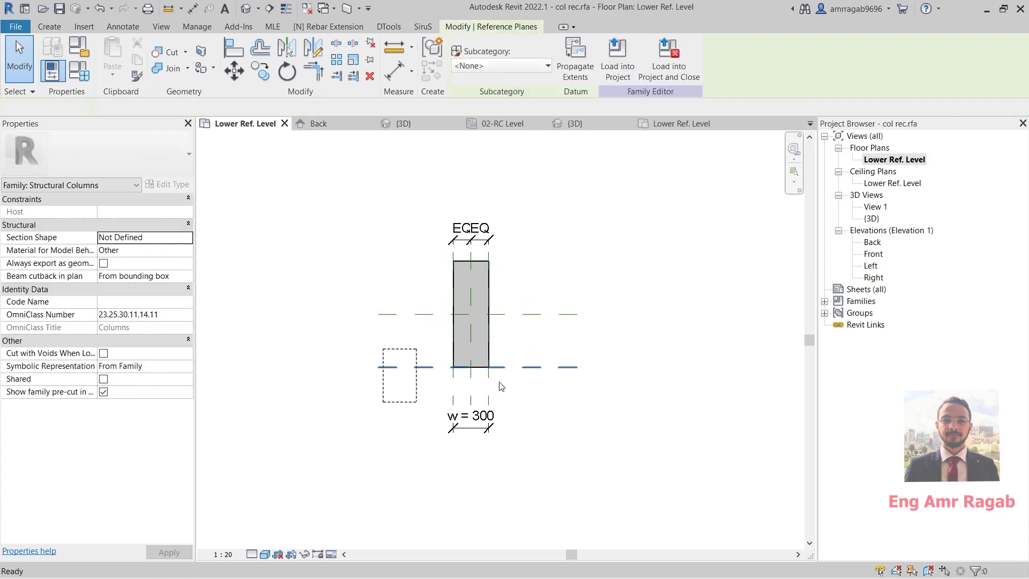
key(Delete)
drag(506, 395, 449, 448)
key(Delete)
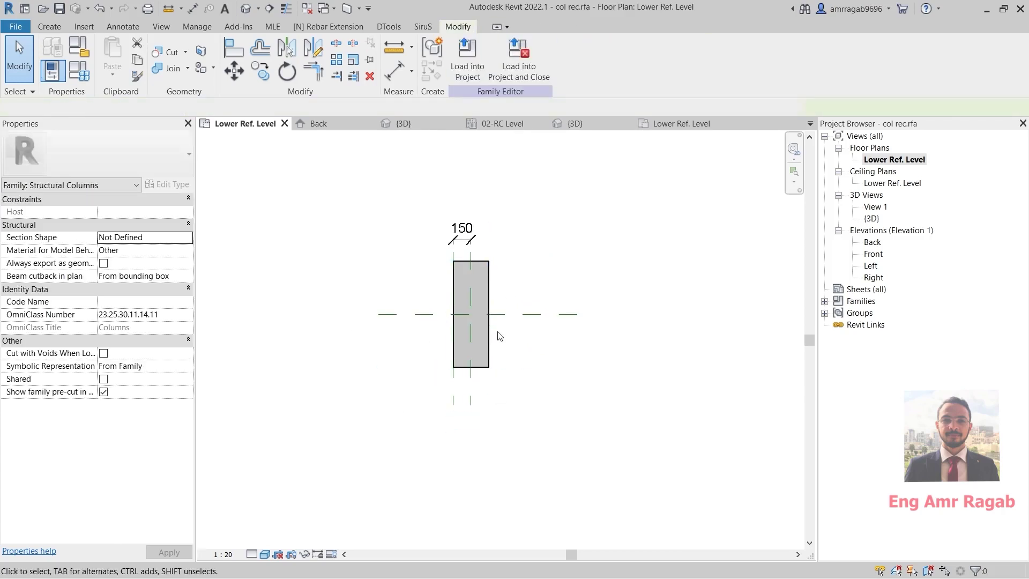
click(462, 235)
key(Delete)
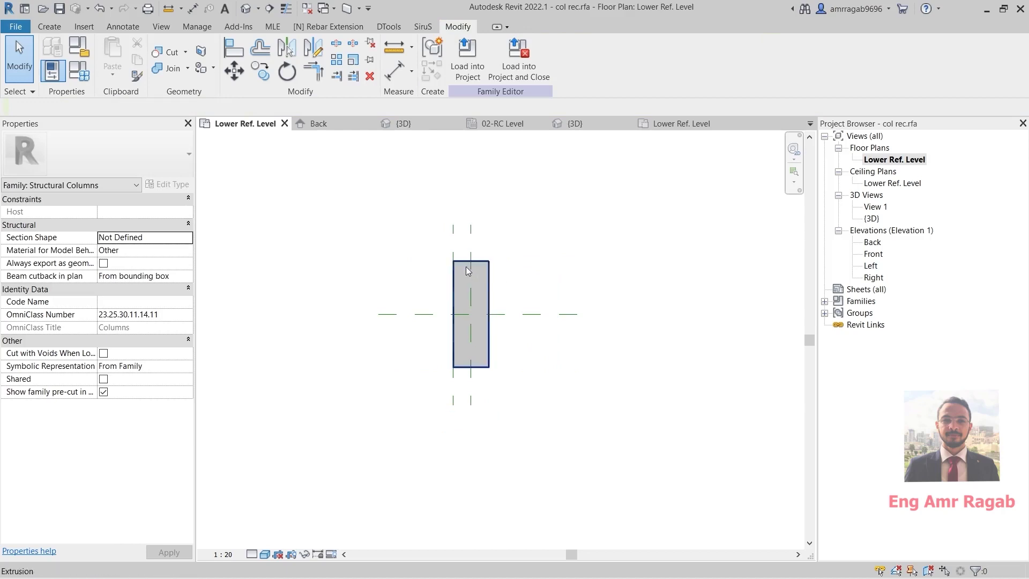
Delete the rectangular extrusion and the remaining left outer reference plane, keeping only the two center planes.
click(479, 263)
key(Delete)
drag(453, 240, 437, 255)
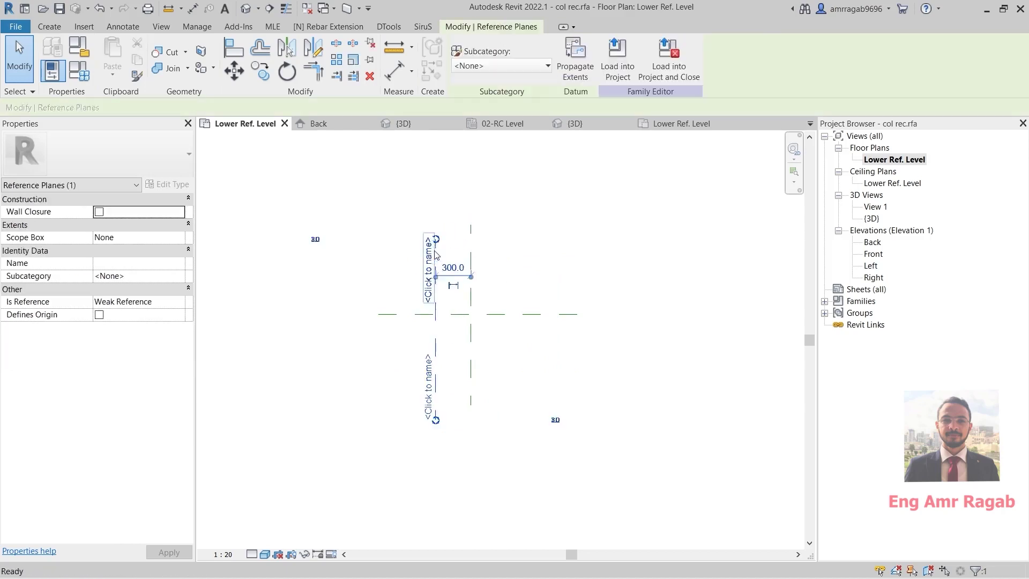
key(Delete)
scroll(453, 343, up, 3)
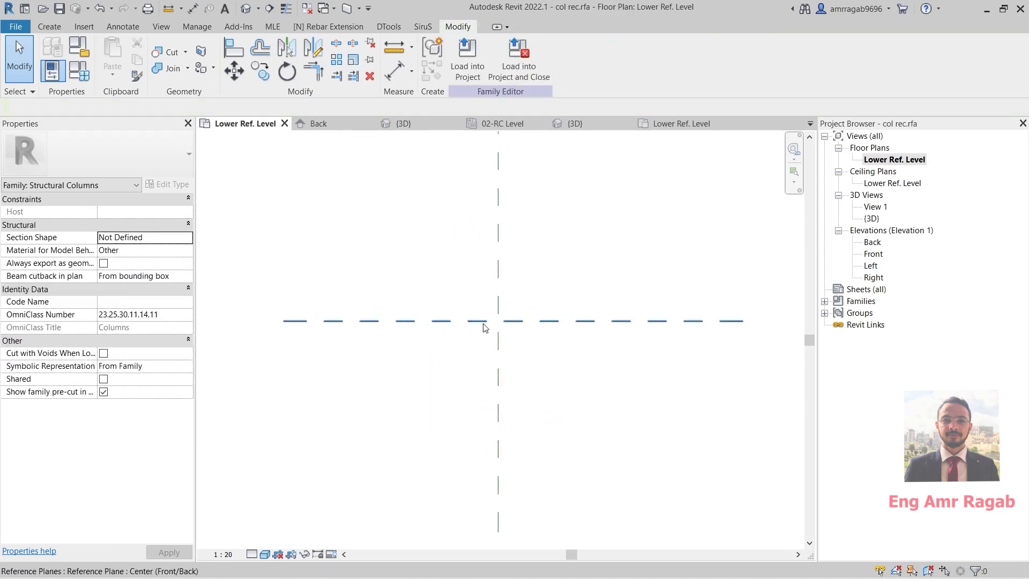
click(510, 329)
key(Escape)
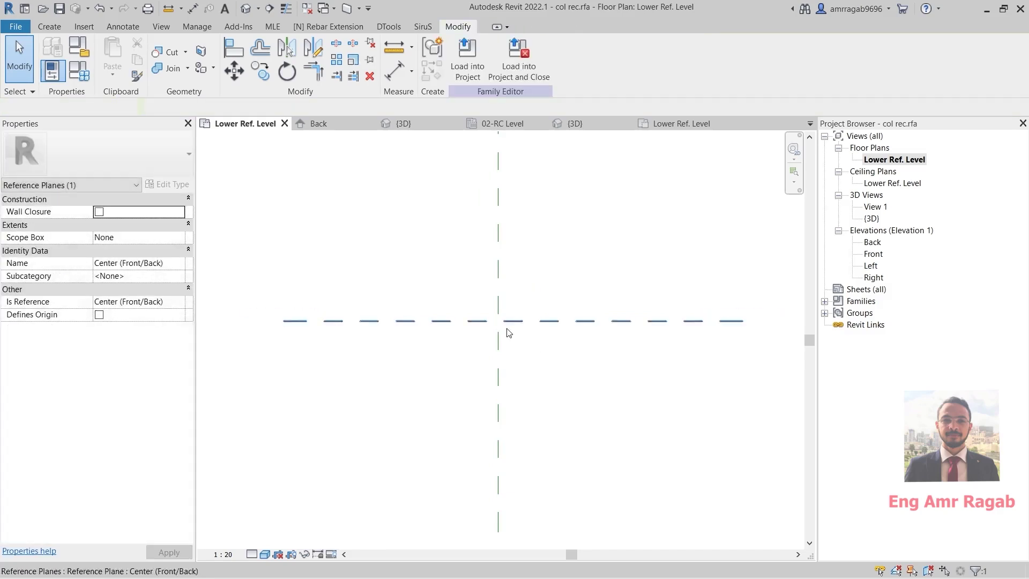
Create an extrusion over the center planes from a trapezoid with one slanted side, about 400 mm high and 376 mm along its top.
scroll(517, 349, down, 2)
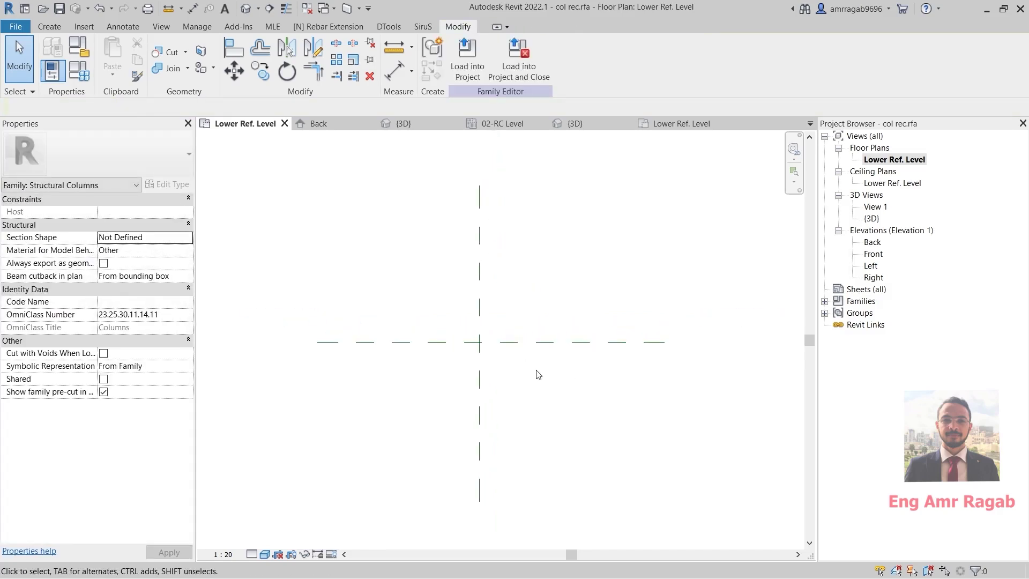
middle_drag(497, 352, 462, 354)
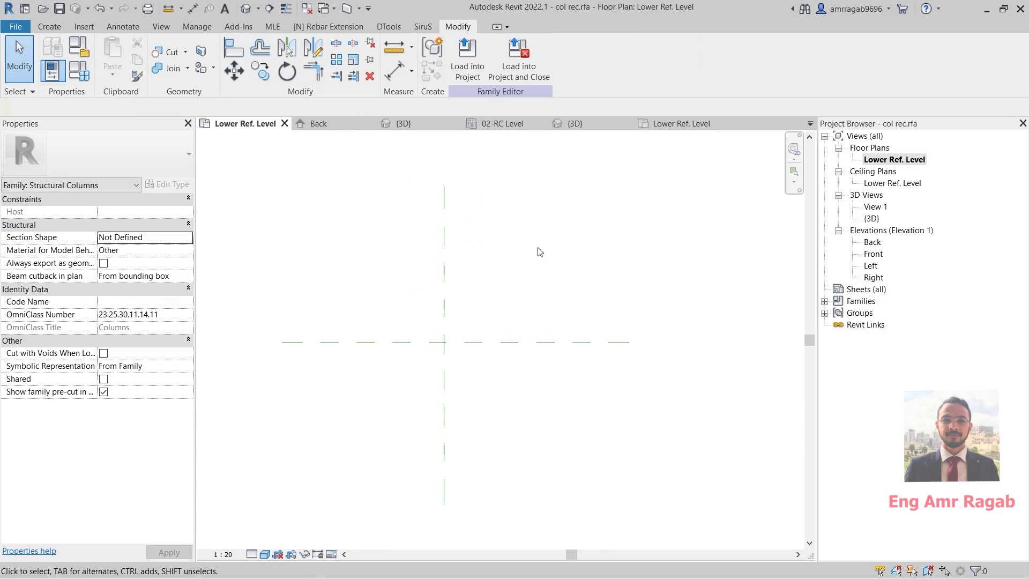
click(49, 27)
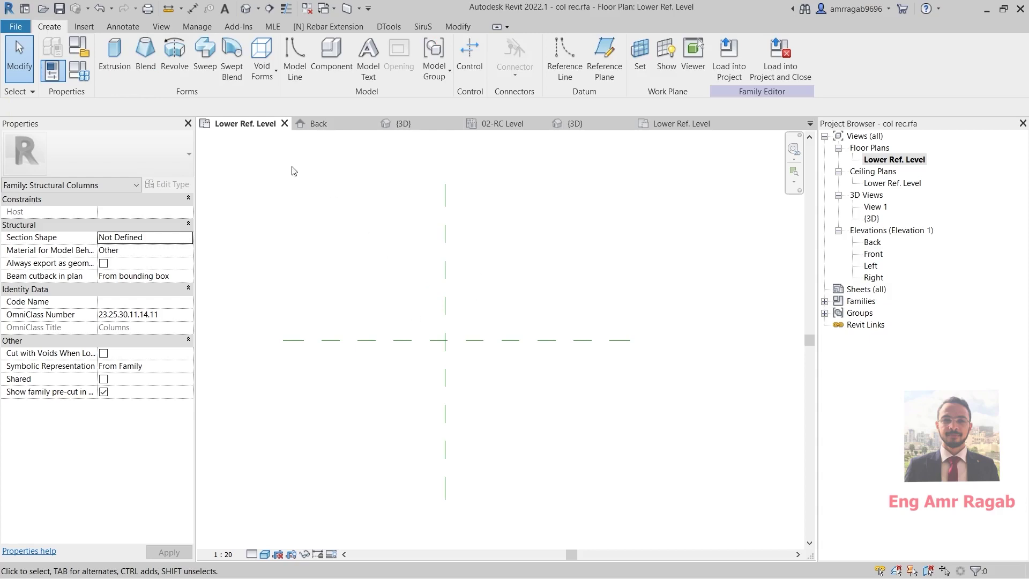
click(117, 54)
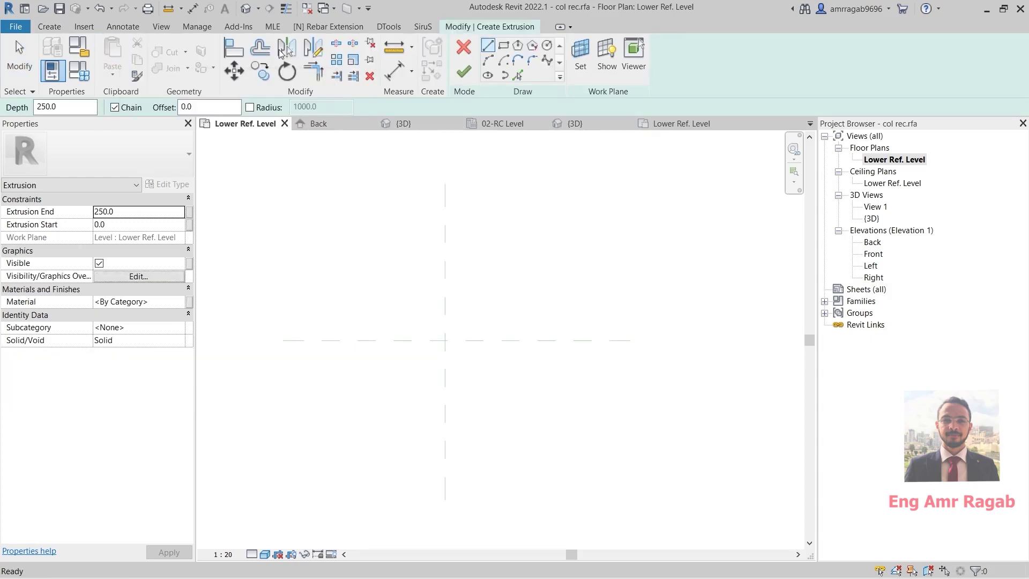
click(410, 299)
click(410, 381)
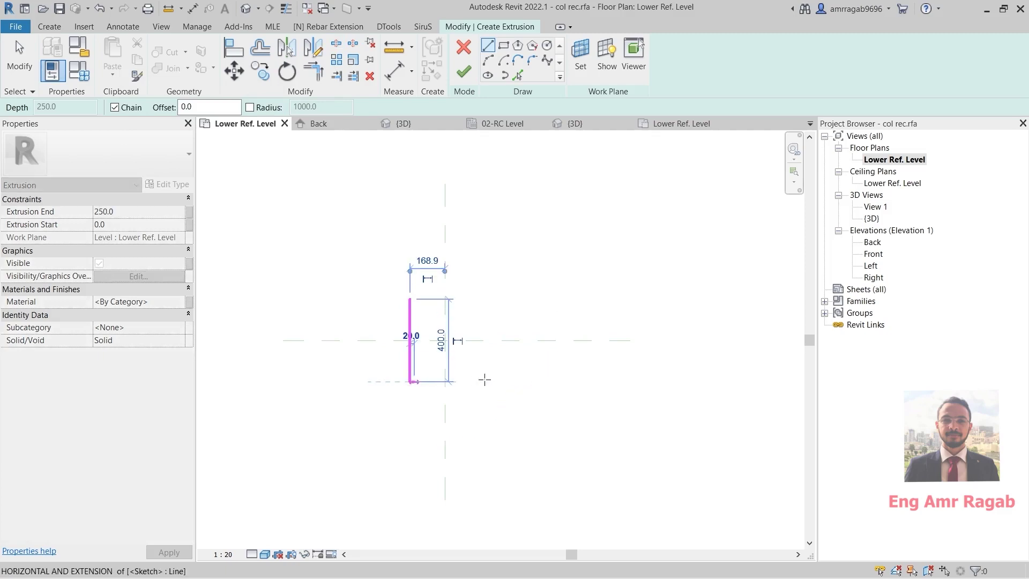
click(554, 381)
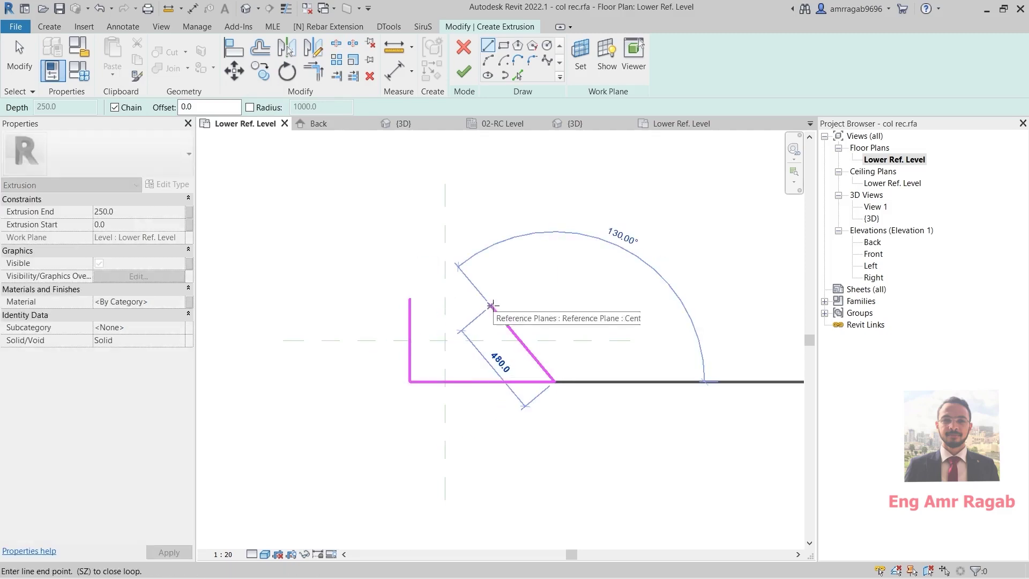
click(488, 299)
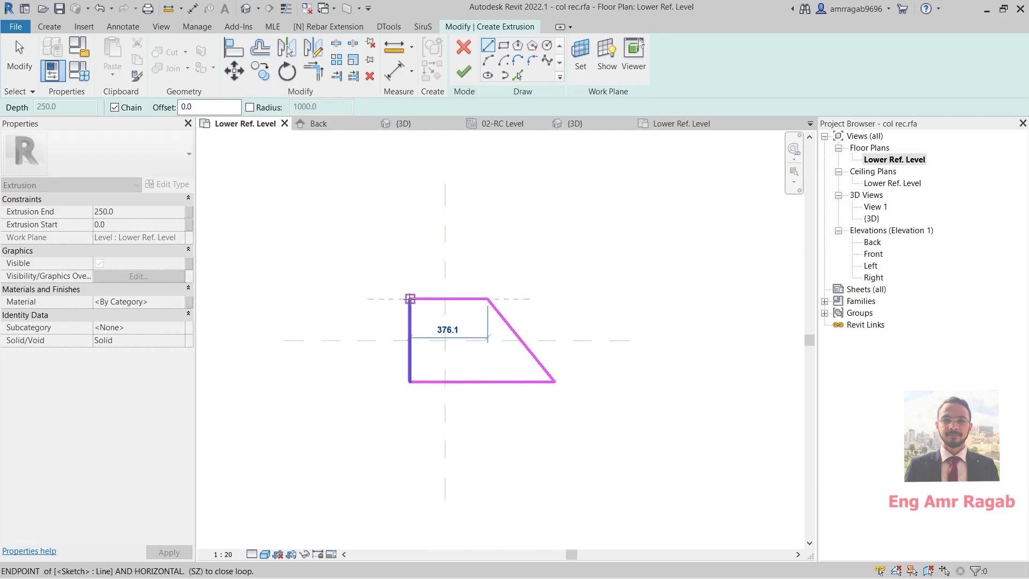
click(410, 299)
click(464, 71)
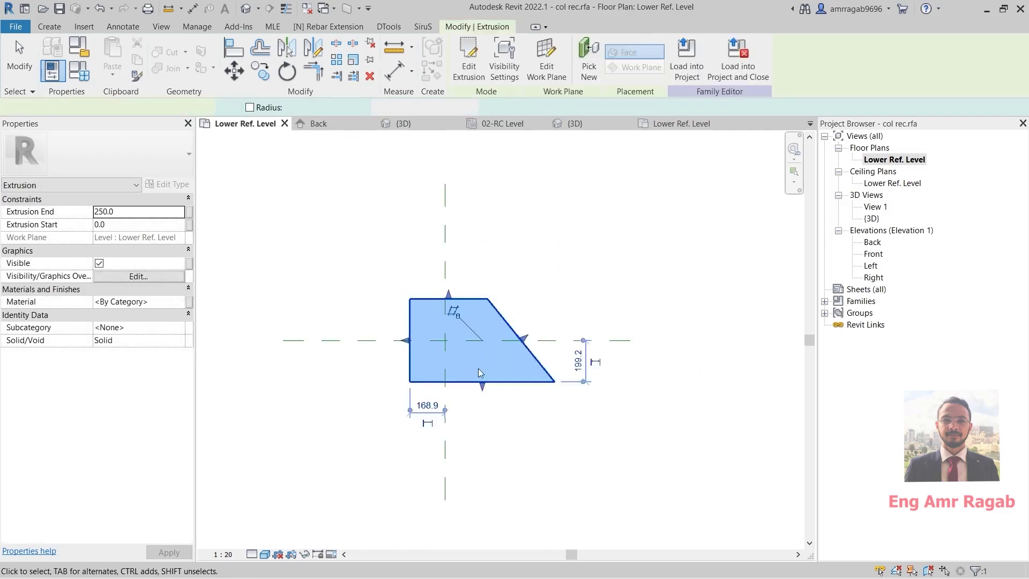
Move the trapezoidal extrusion about 40 mm clear of both center planes and align its left edge to the vertical center plane.
click(540, 309)
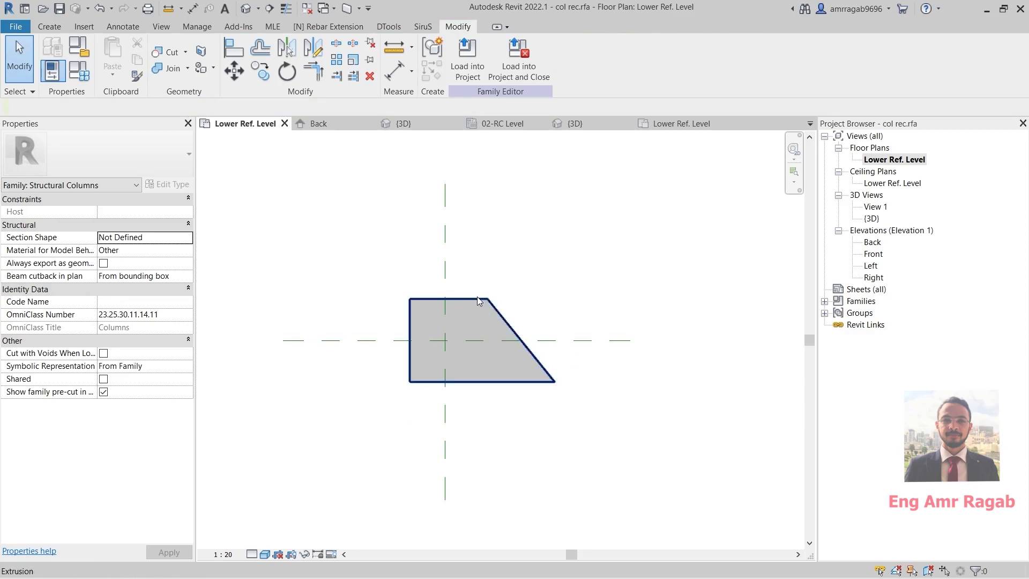
drag(479, 300, 523, 251)
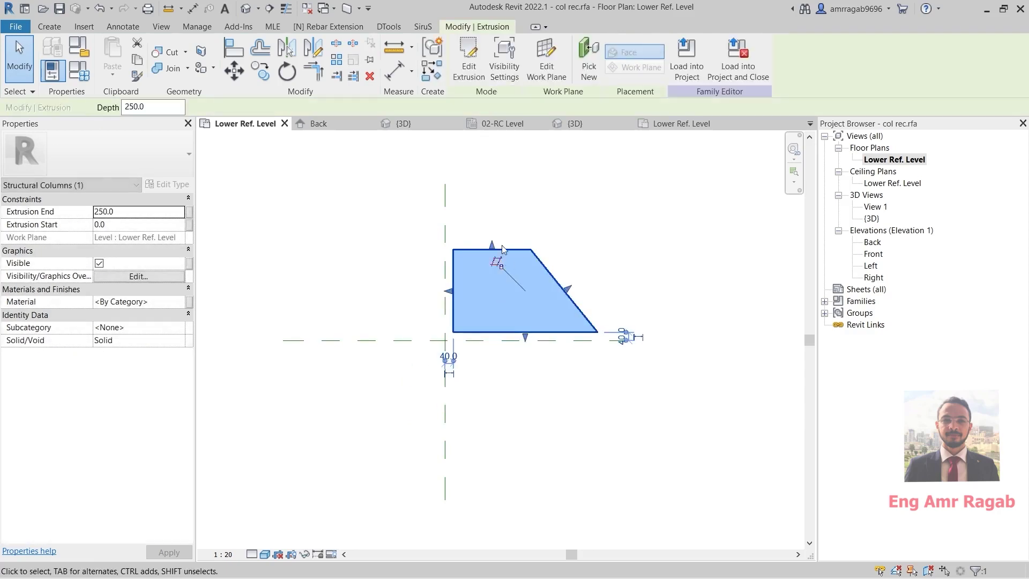
click(234, 48)
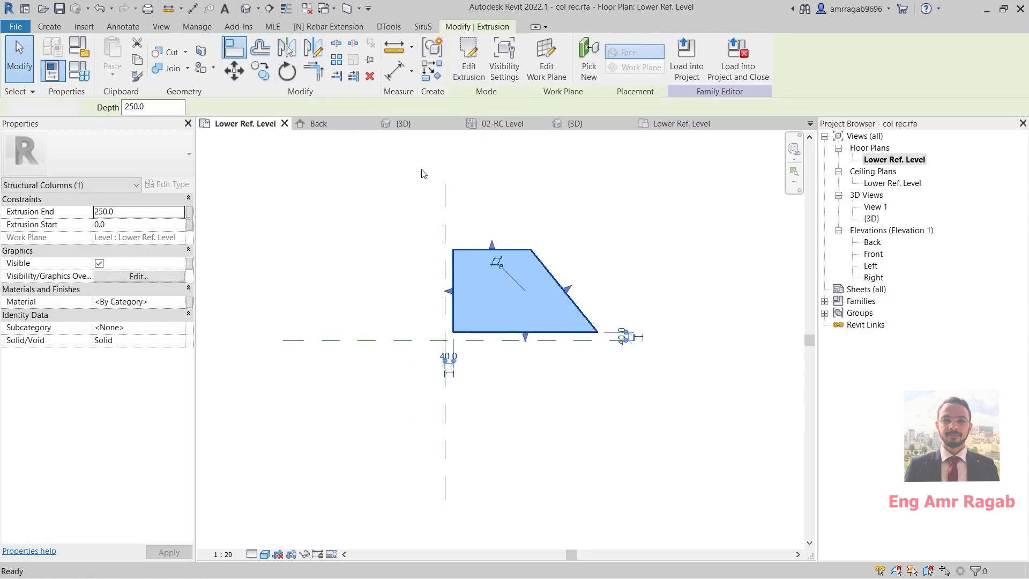
click(444, 249)
click(454, 268)
Align the trapezoid's bottom edge to the horizontal center plane, keeping its left edge on the vertical one.
click(478, 339)
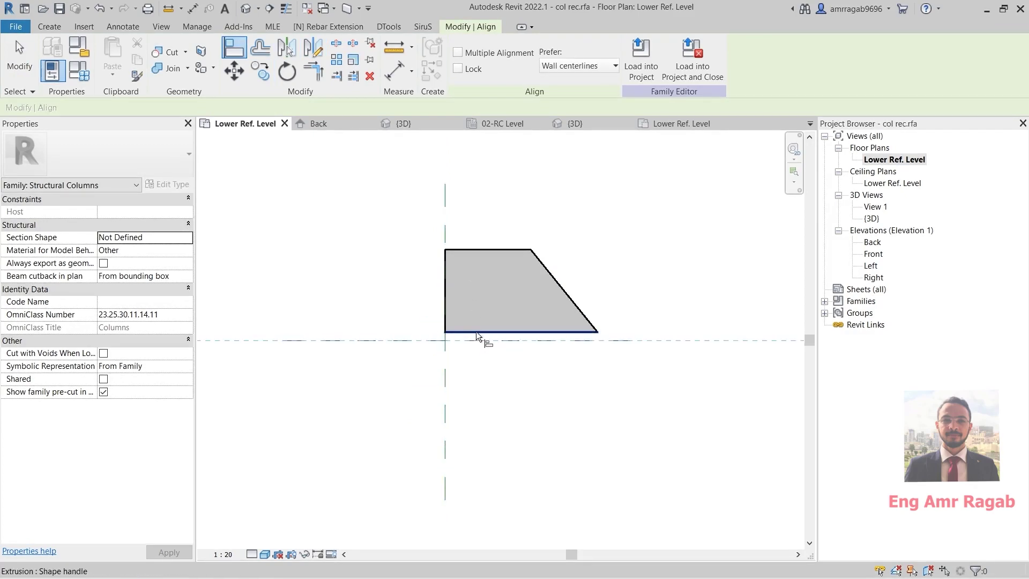
click(476, 332)
click(446, 225)
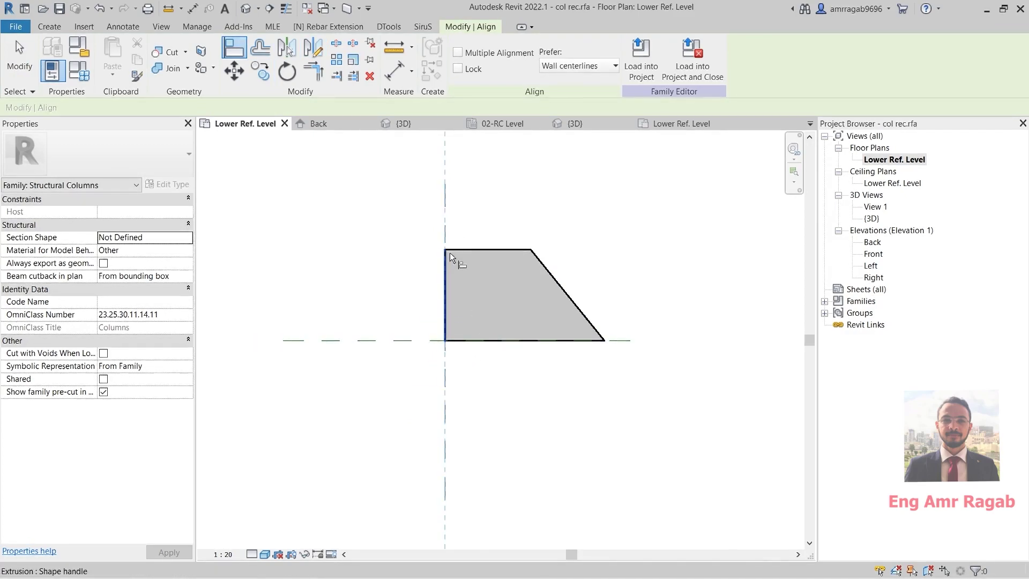
click(446, 281)
click(426, 323)
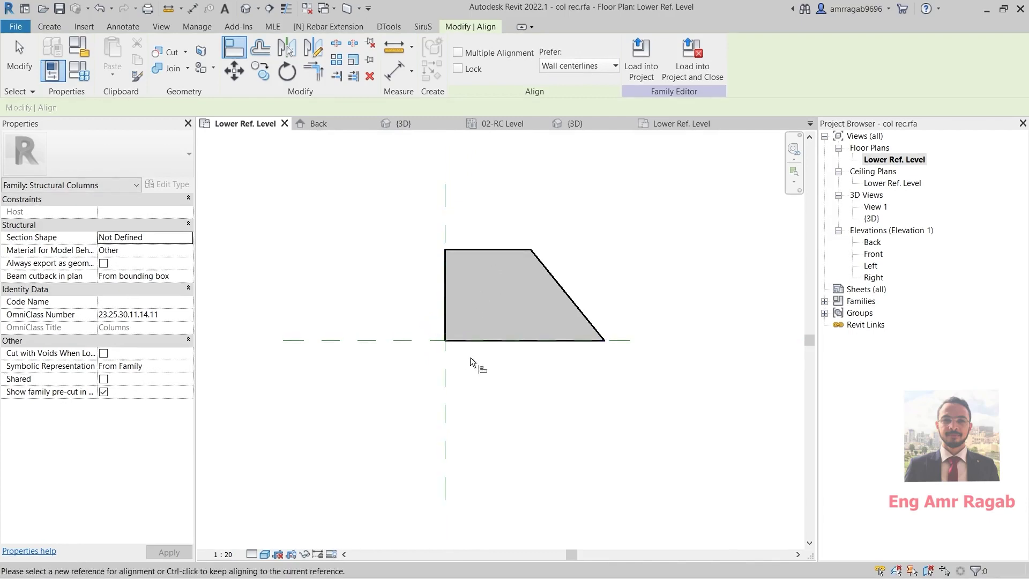
key(Escape)
key(Escape)
middle_drag(526, 364, 504, 378)
middle_drag(432, 298, 443, 300)
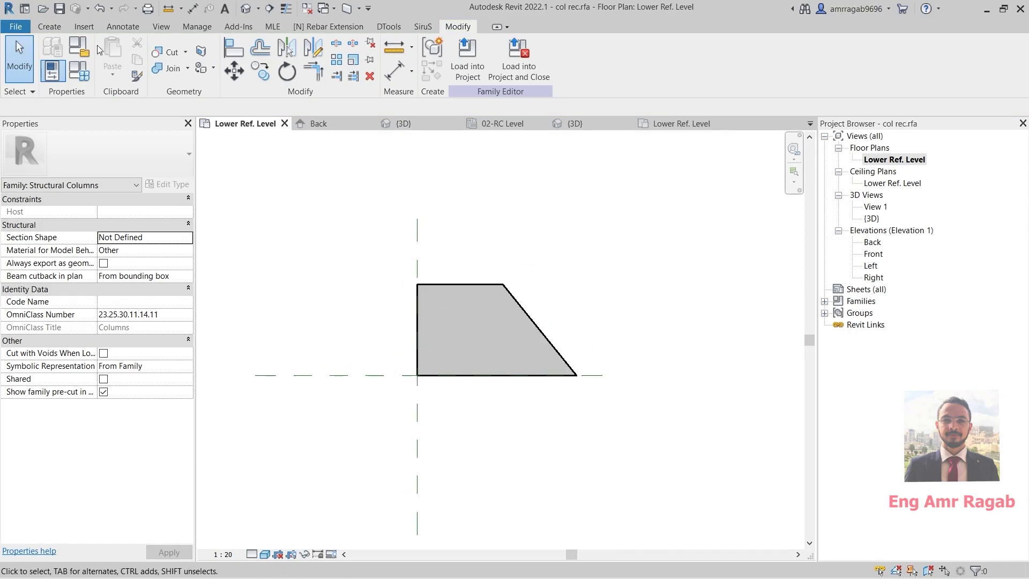
Draw a horizontal reference plane along the trapezoid's top edge, extending past both sides of the shape.
click(45, 26)
click(604, 54)
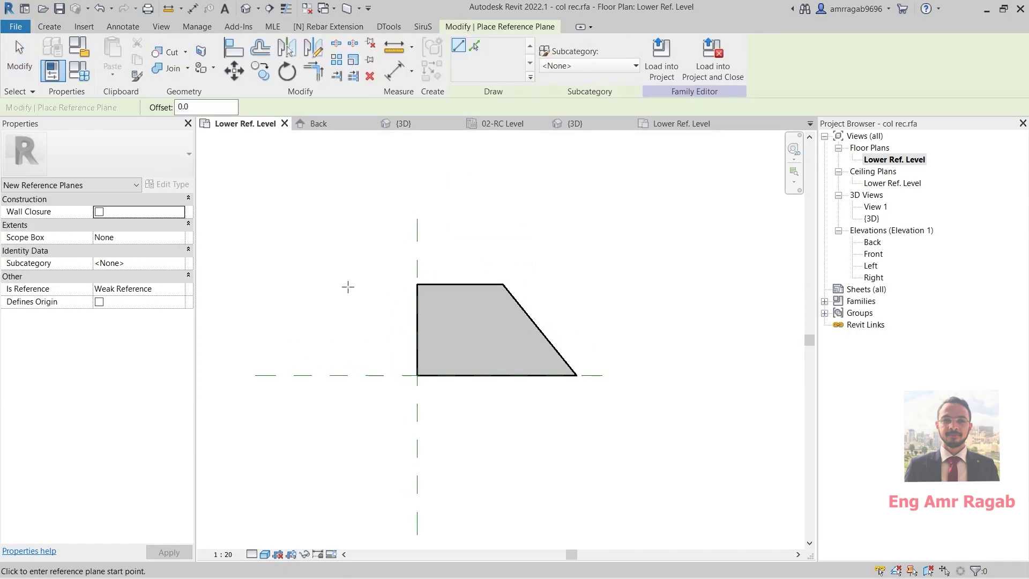
click(262, 284)
click(622, 284)
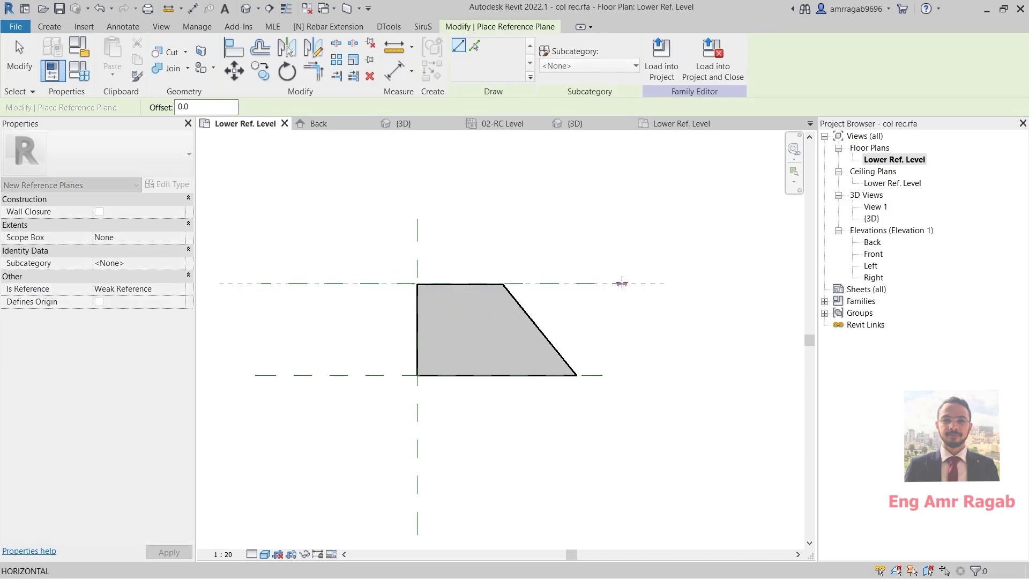
scroll(390, 296, up, 2)
key(Escape)
key(Escape)
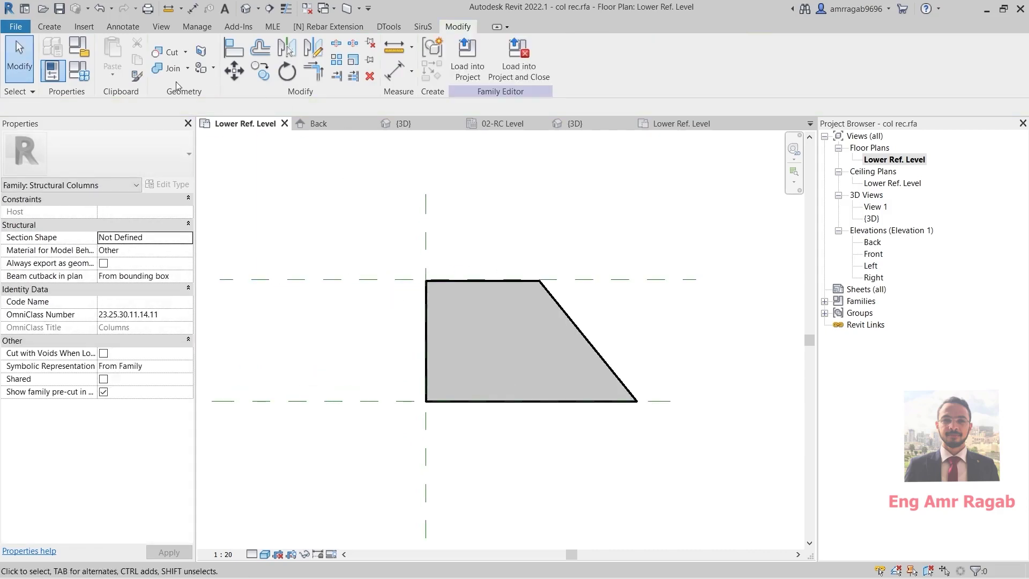
Align the trapezoid's top edge to the new upper reference plane.
click(234, 48)
click(392, 280)
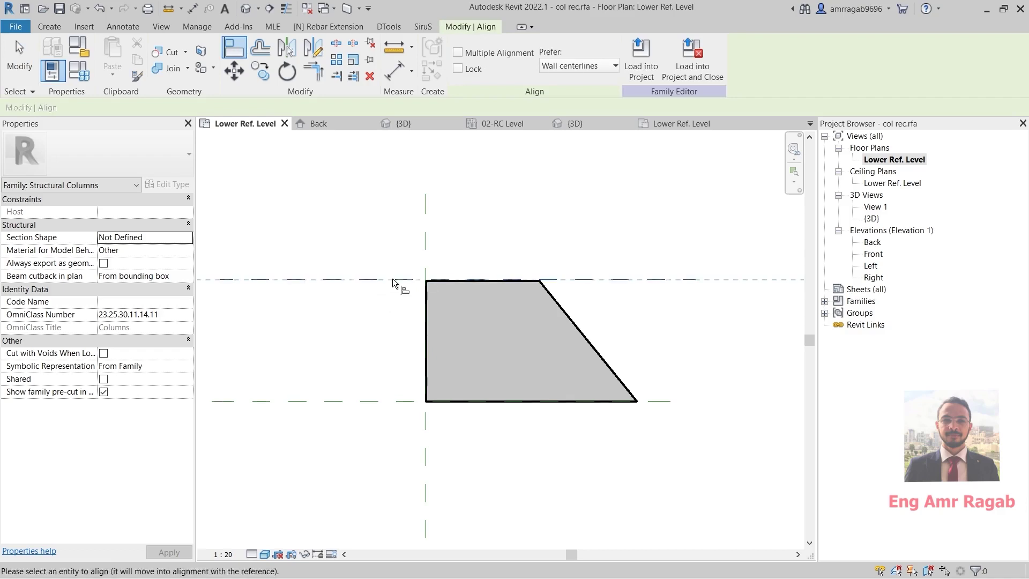
click(456, 279)
scroll(460, 273, down, 2)
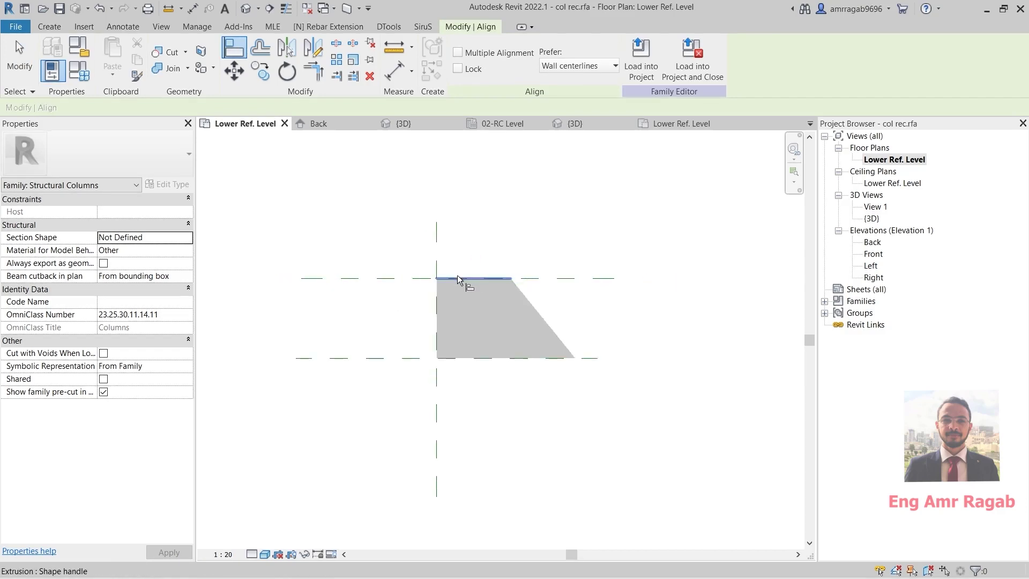
key(Escape)
Move the upper reference plane down to 320 mm above the horizontal center plane.
drag(588, 284, 588, 306)
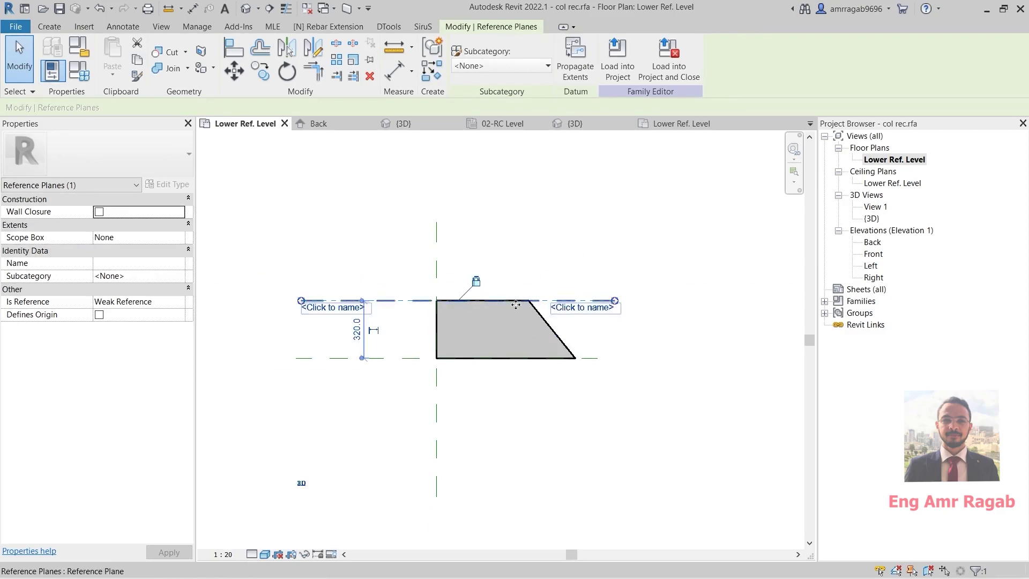
scroll(528, 309, up, 2)
middle_drag(558, 269, 553, 245)
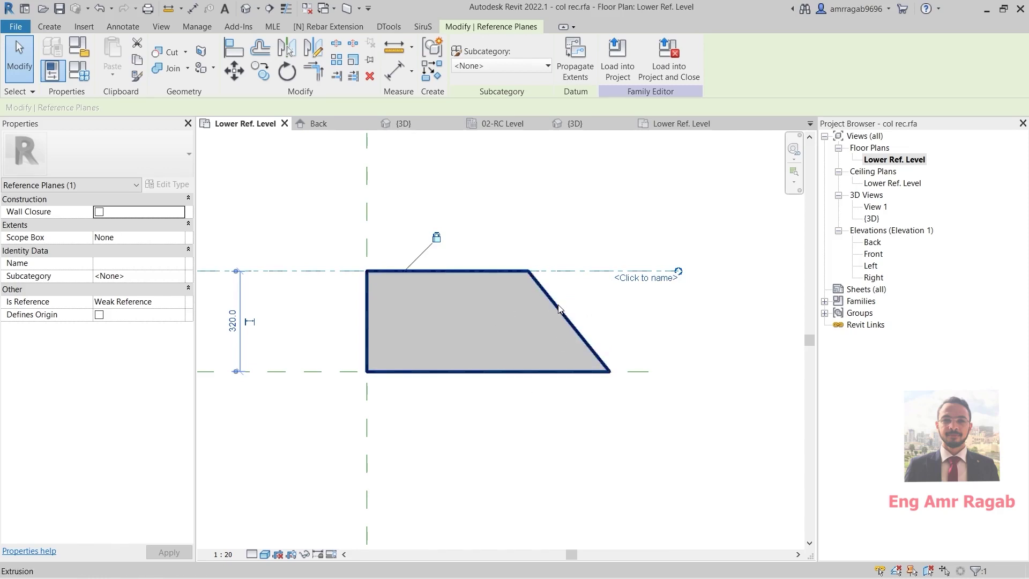
Edit the extrusion's sketch and add an aligned dimension between the endpoints of its top edge.
click(539, 318)
click(464, 67)
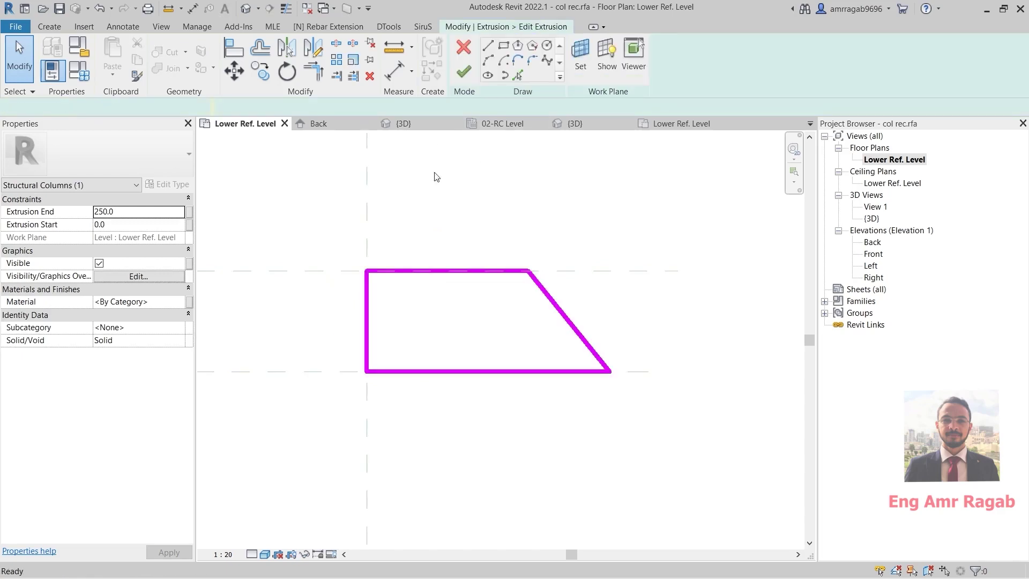
click(122, 26)
click(55, 56)
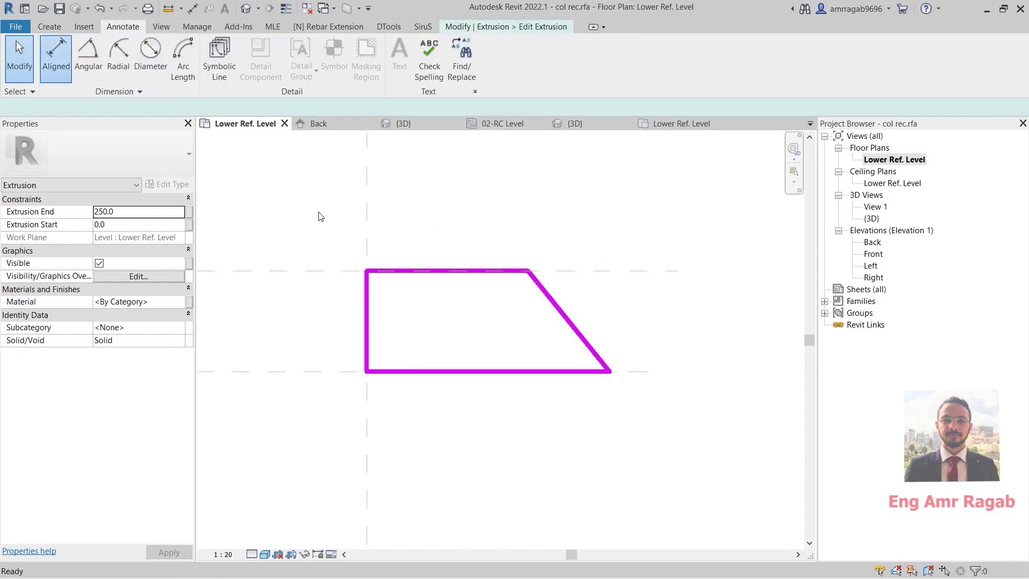
click(367, 274)
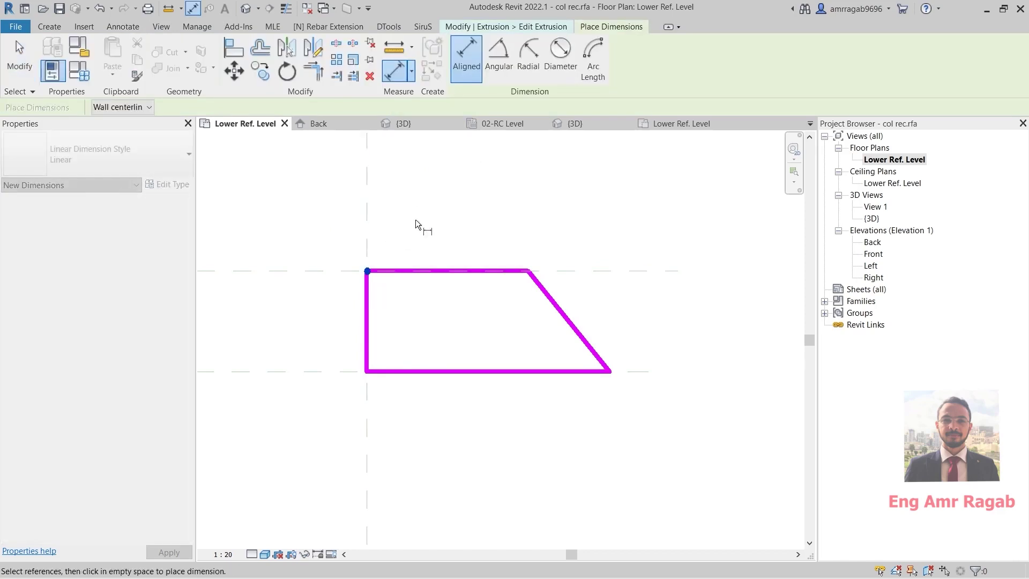
click(528, 271)
click(503, 236)
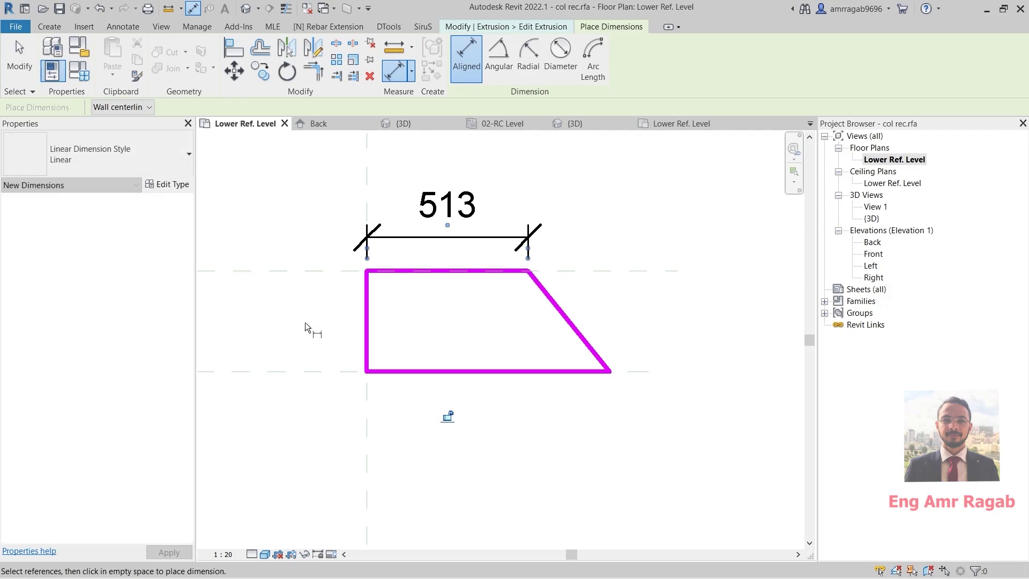
Add aligned dimensions for the sketch's vertical left side and its full bottom edge.
middle_drag(451, 414, 542, 363)
click(460, 221)
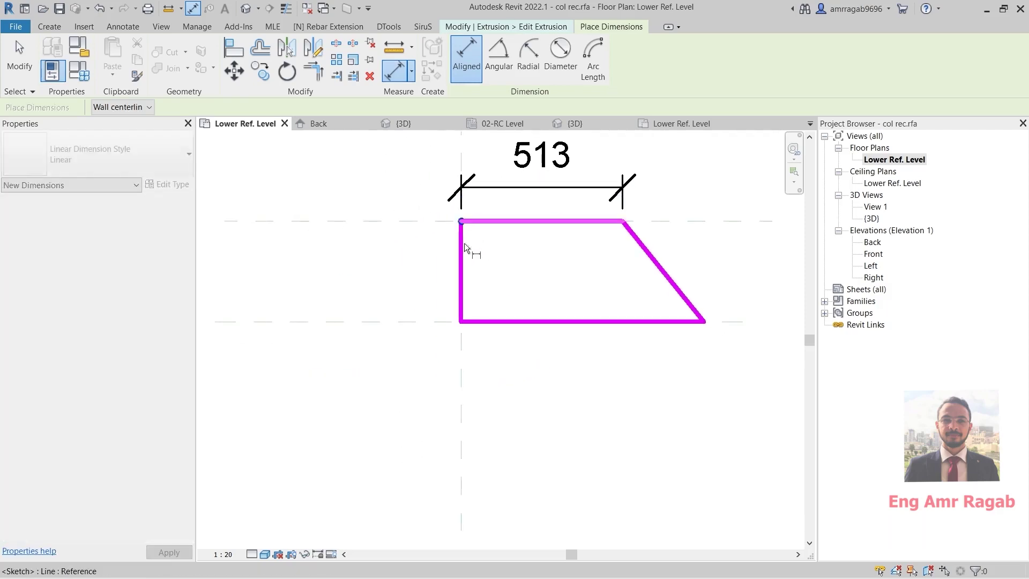
click(462, 321)
click(410, 304)
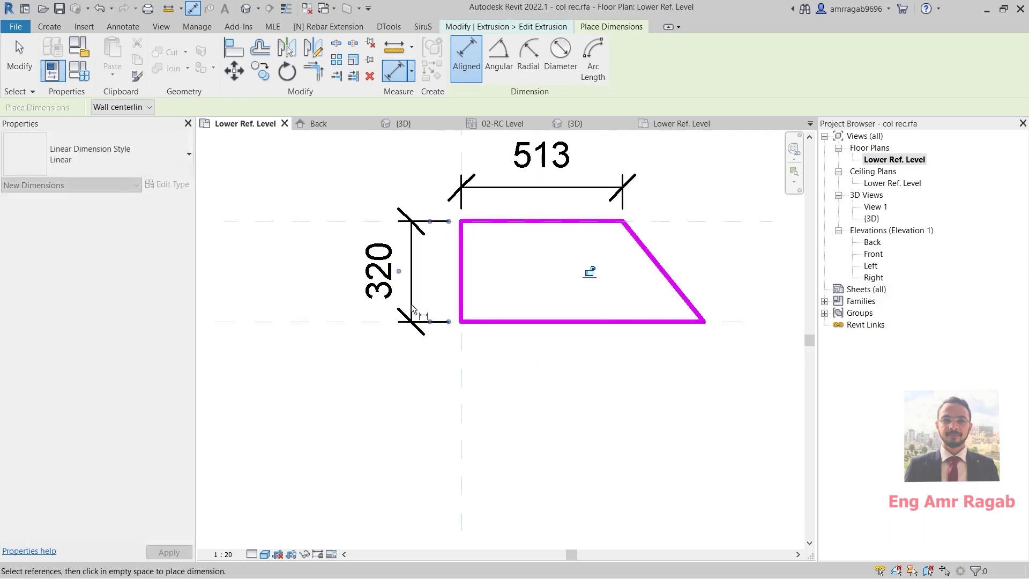
click(462, 323)
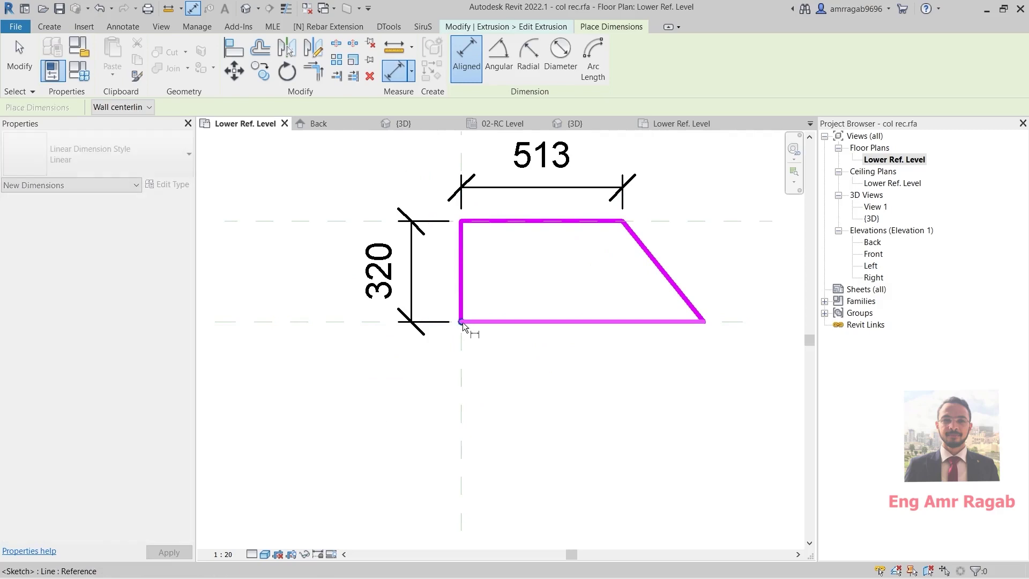
click(705, 322)
click(695, 364)
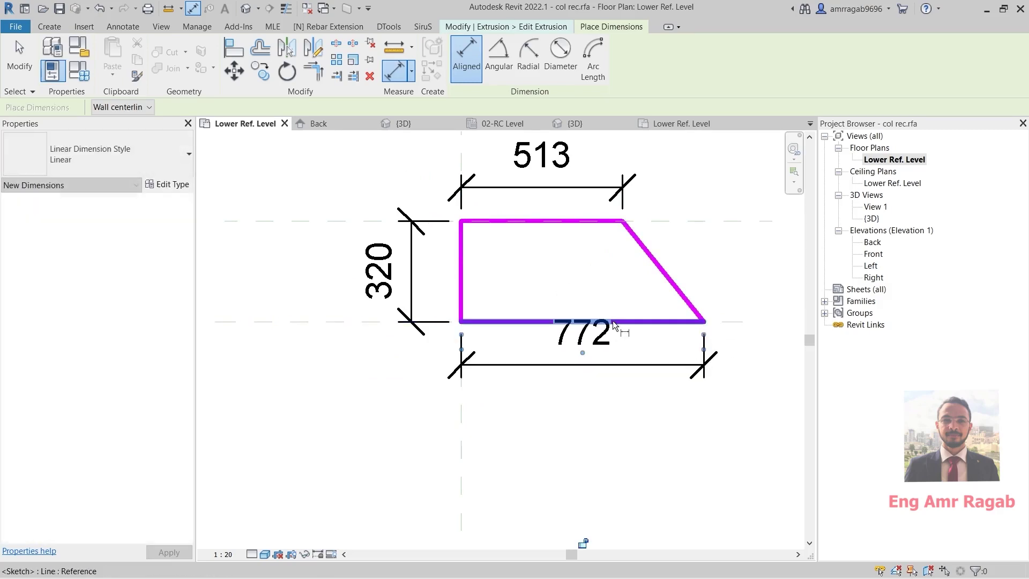
Set the text background of the Linear dimension style to Transparent in its type properties.
key(Escape)
key(Escape)
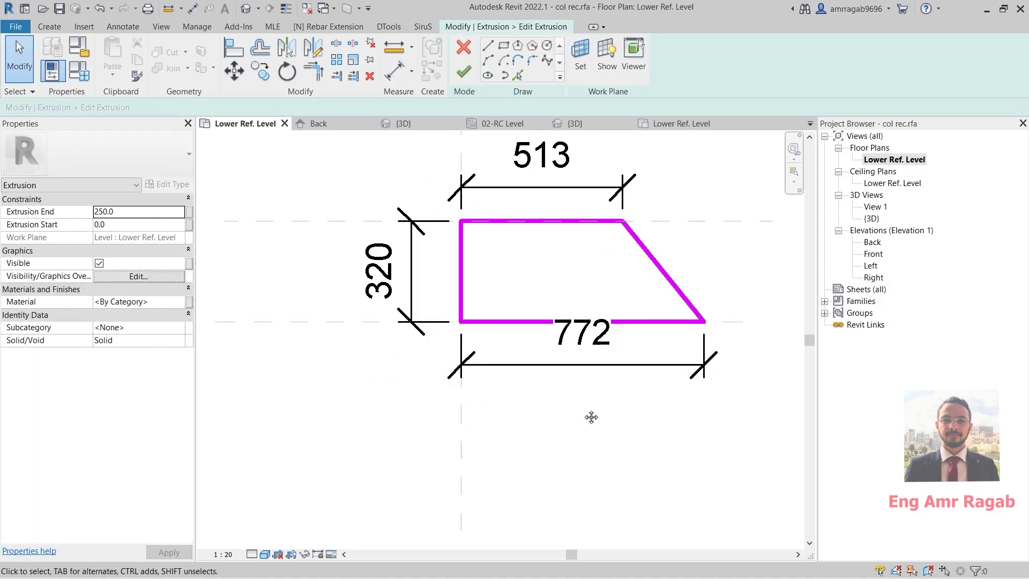
click(578, 362)
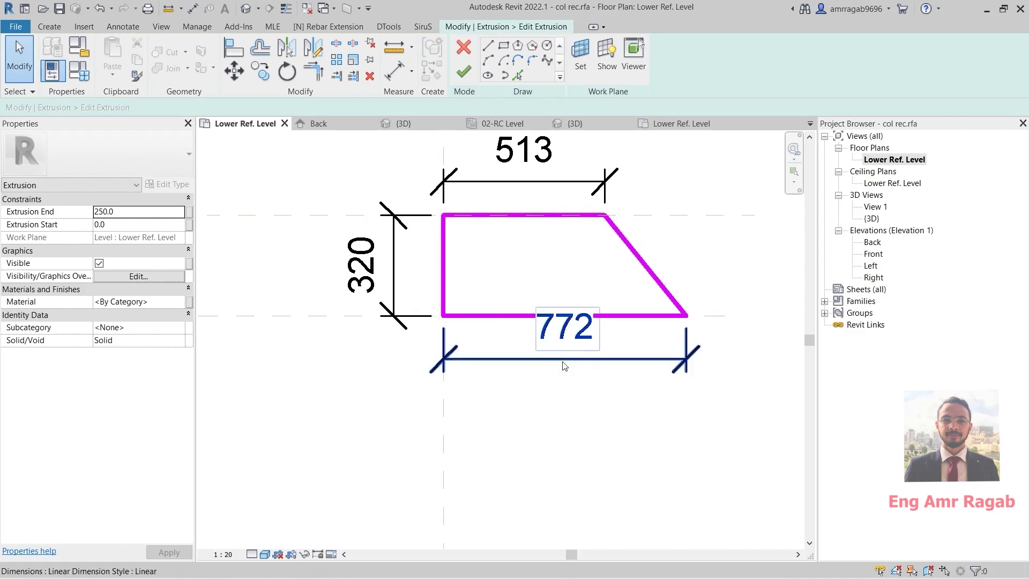
click(567, 335)
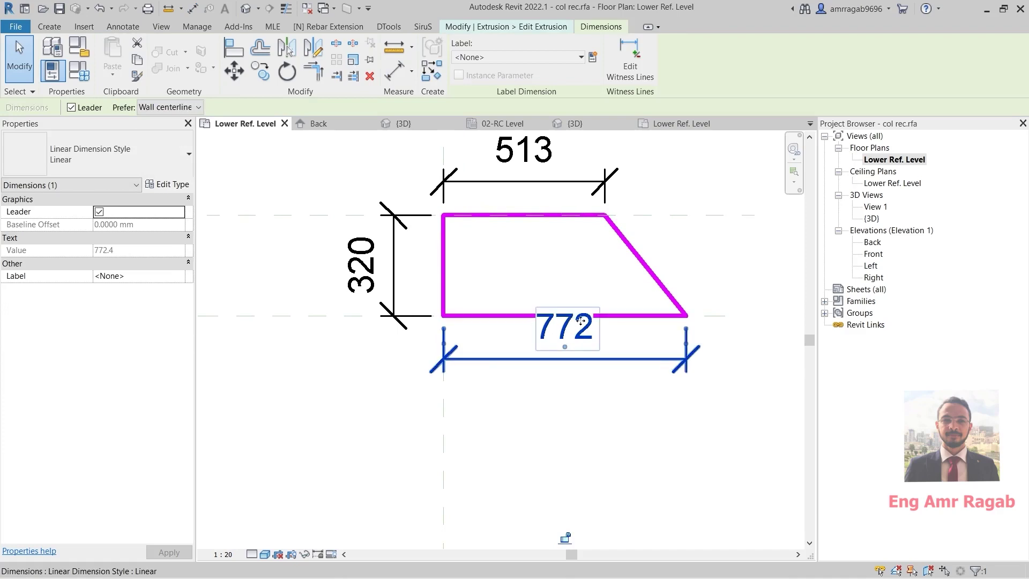
click(185, 191)
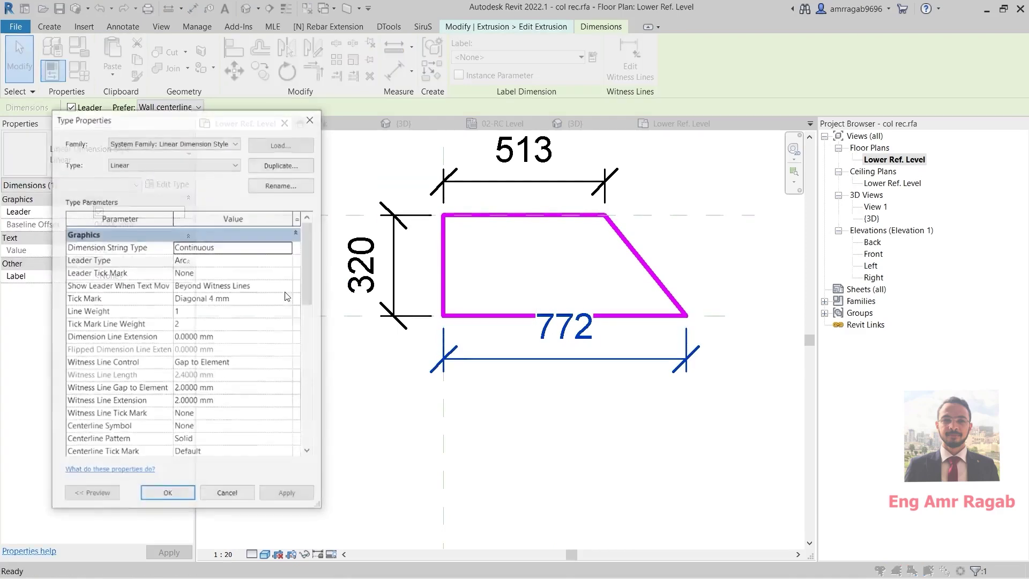
scroll(221, 376, down, 10)
scroll(180, 243, up, 2)
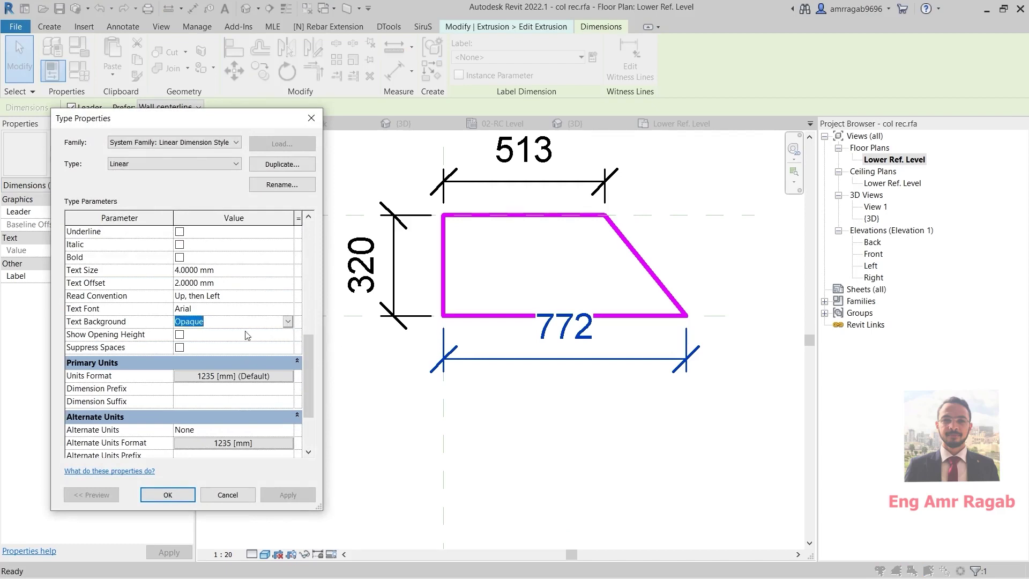
click(287, 322)
click(230, 353)
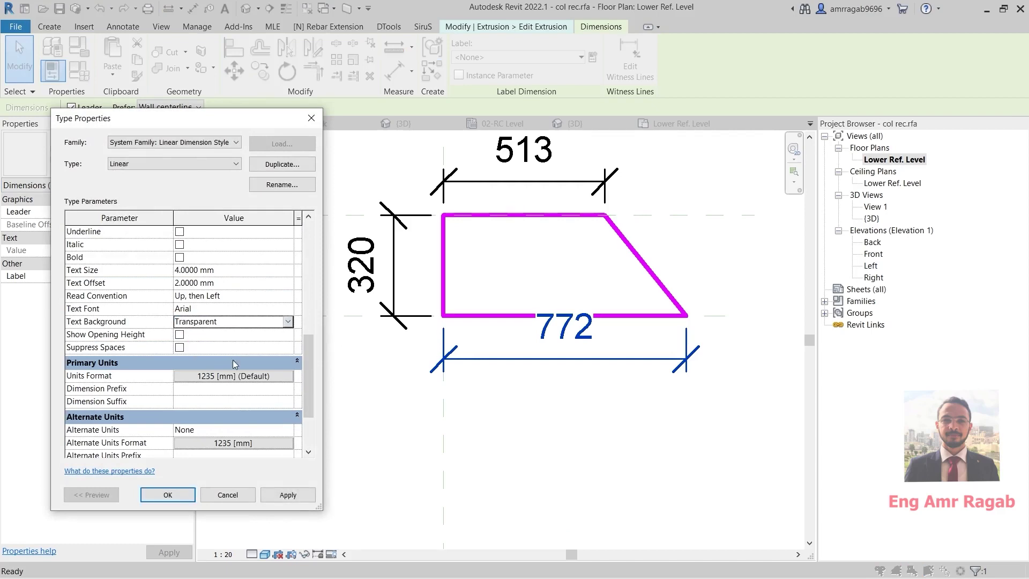
click(171, 501)
key(Escape)
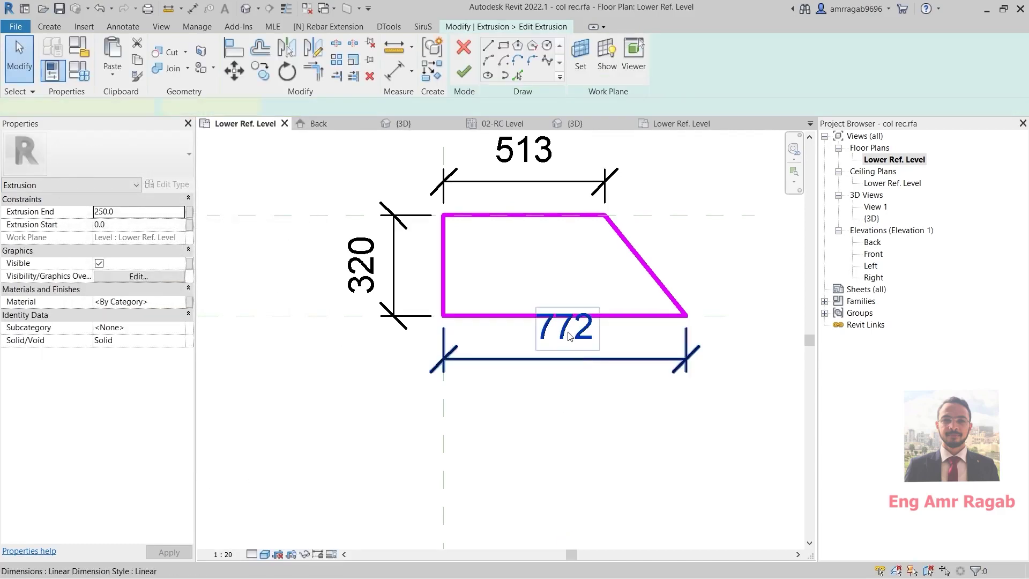
Move the text of the trapezoid's bottom dimension below its dimension line.
click(570, 336)
drag(564, 343, 564, 410)
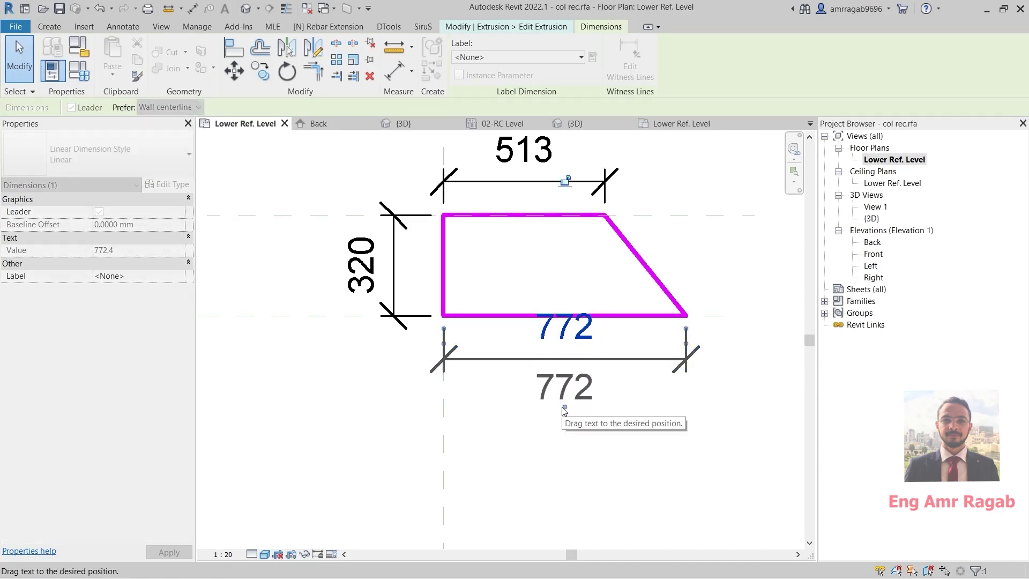
key(Escape)
middle_drag(639, 366, 609, 404)
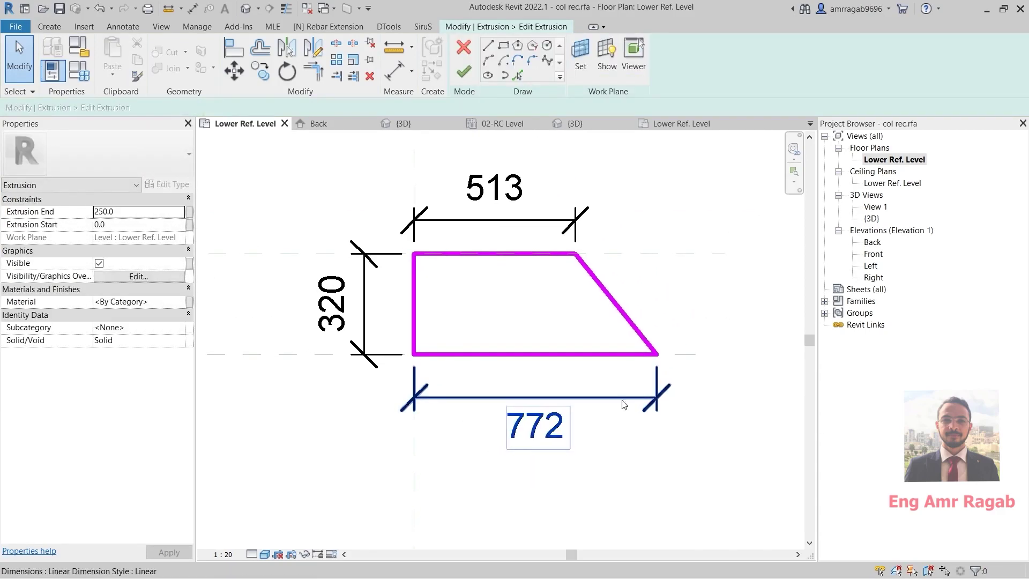
middle_drag(672, 341, 645, 344)
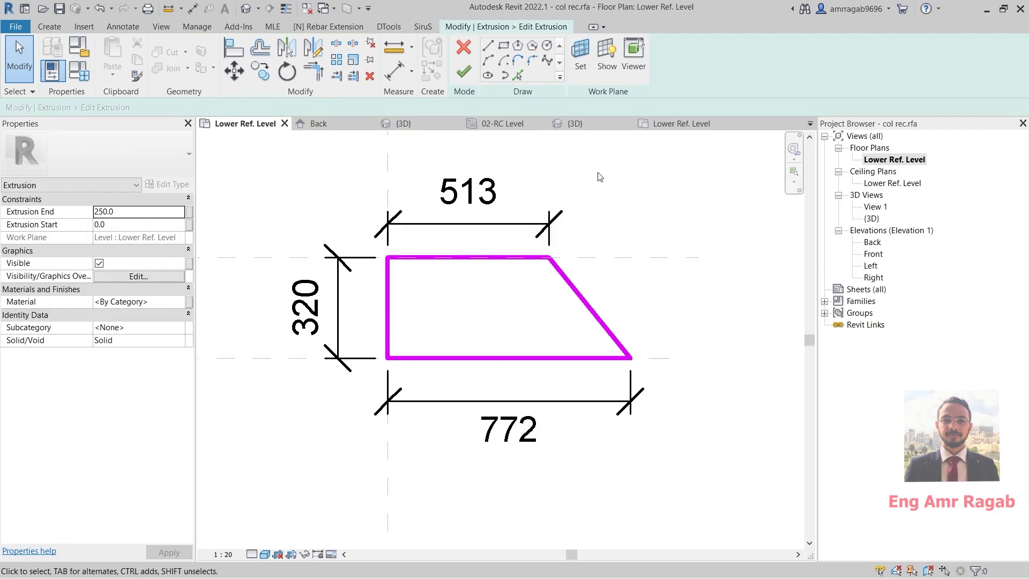
Label the trapezoid's top dimension with a new instance family parameter named X1.
click(462, 199)
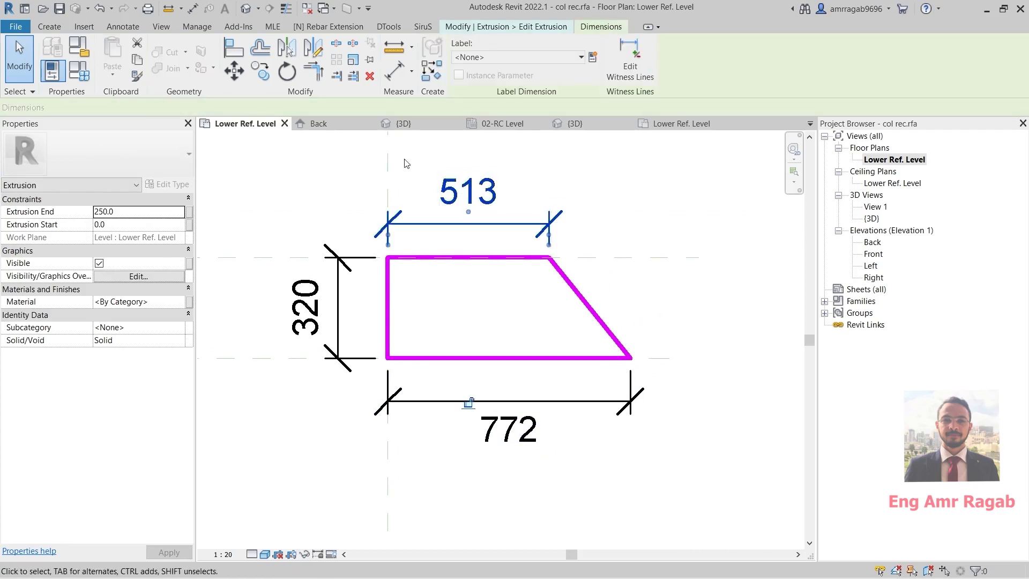
click(593, 58)
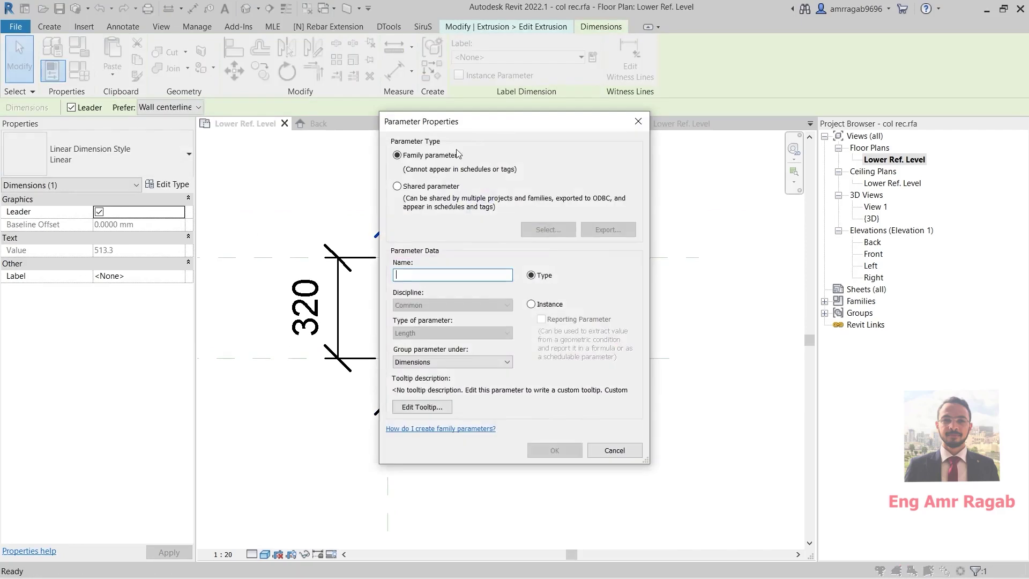
text(X1)
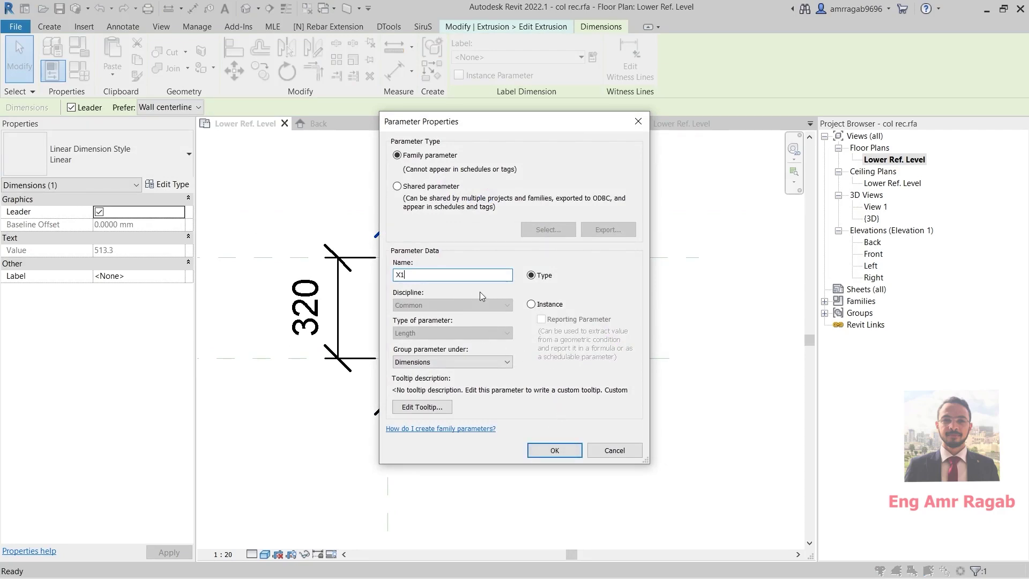
click(532, 305)
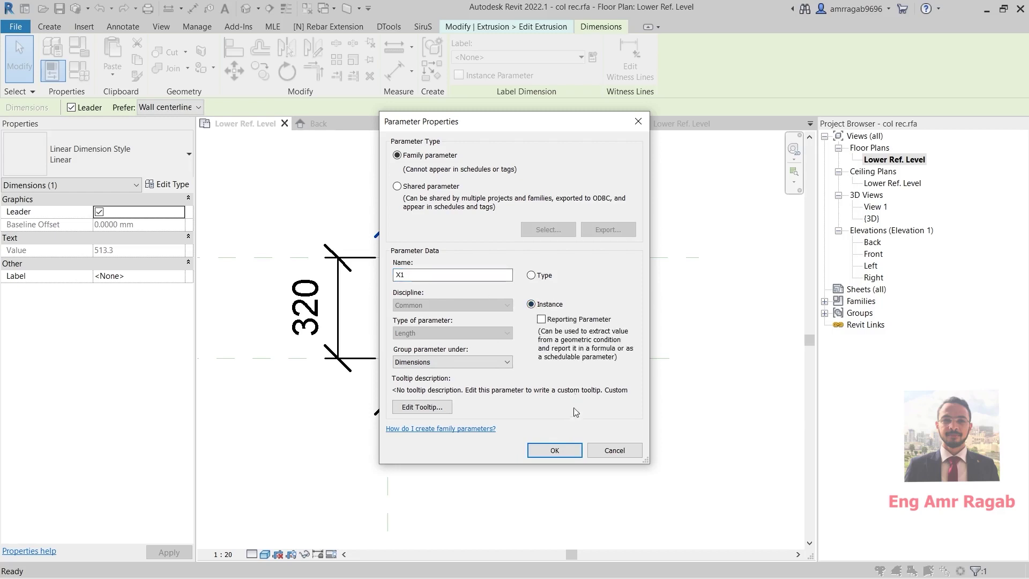
click(556, 449)
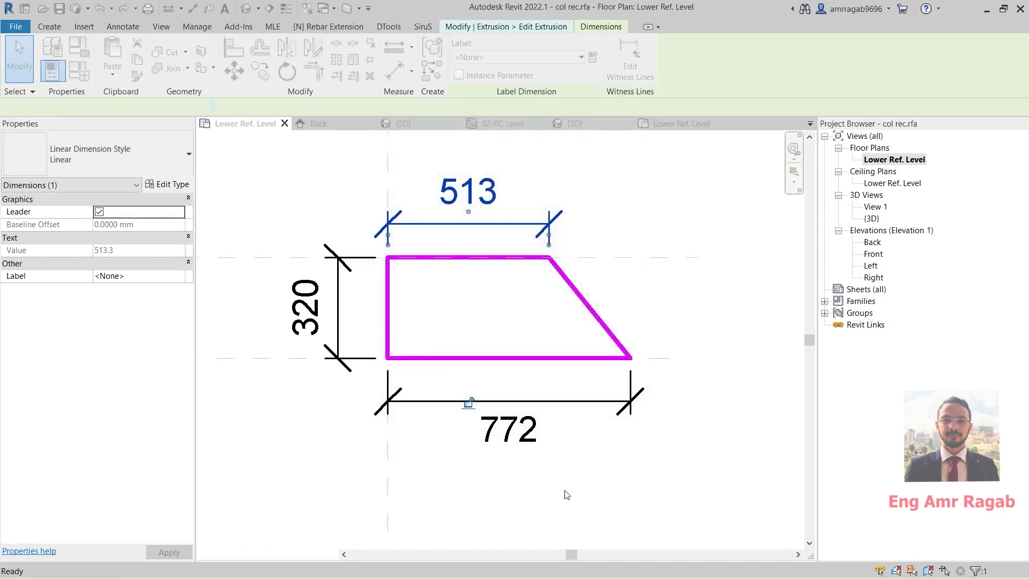
Label the trapezoid's bottom dimension with a new instance family parameter named X2.
click(471, 401)
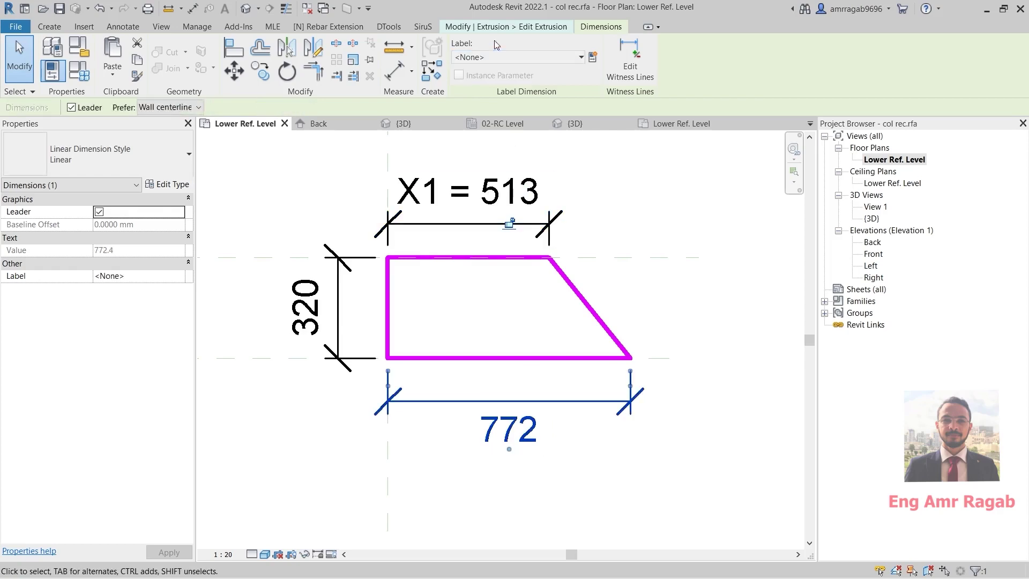
click(593, 63)
text(X2)
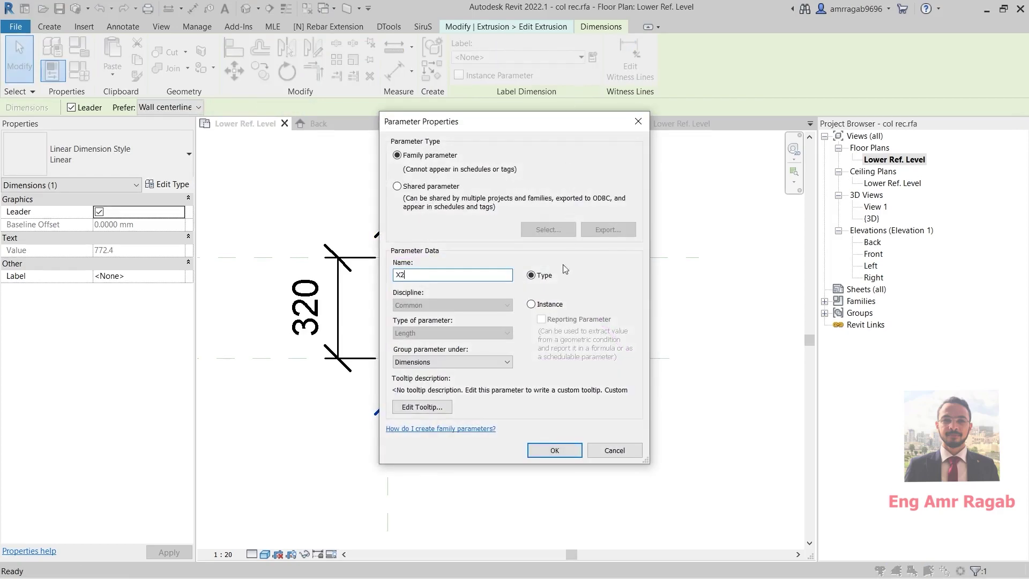
click(532, 304)
click(554, 450)
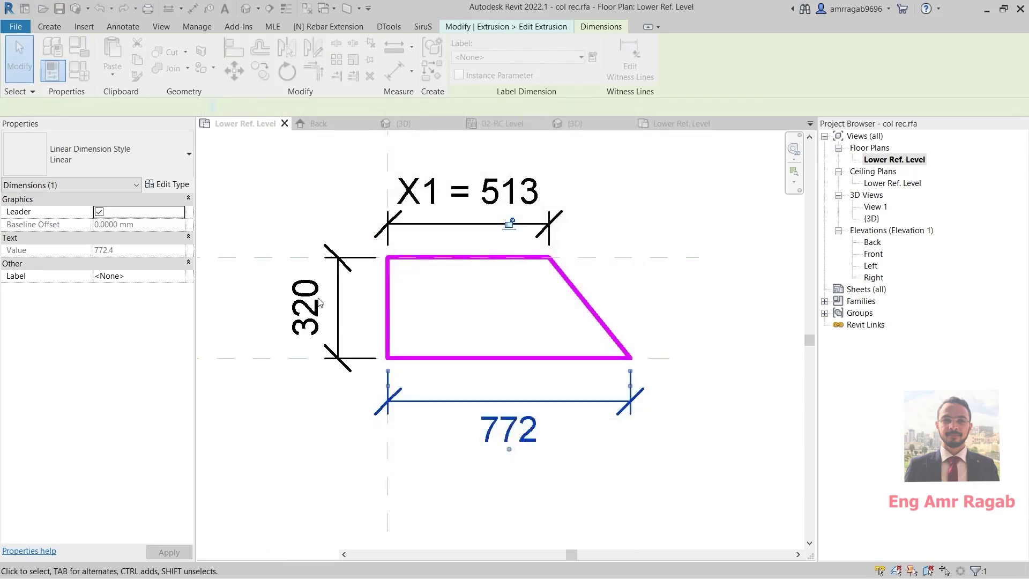
Label the trapezoid's vertical dimension with a new instance family parameter named H.
click(339, 306)
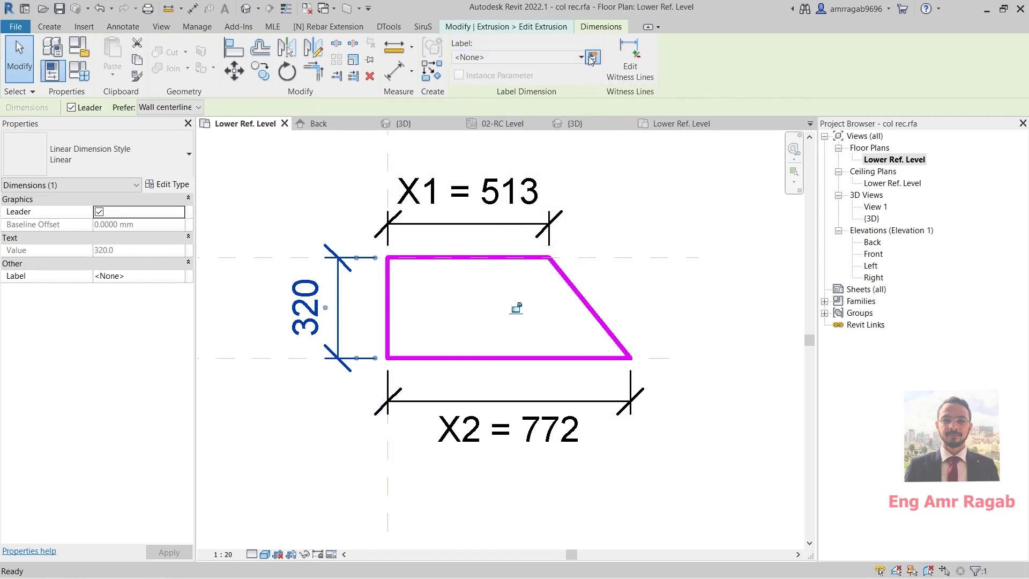
click(592, 58)
text(H)
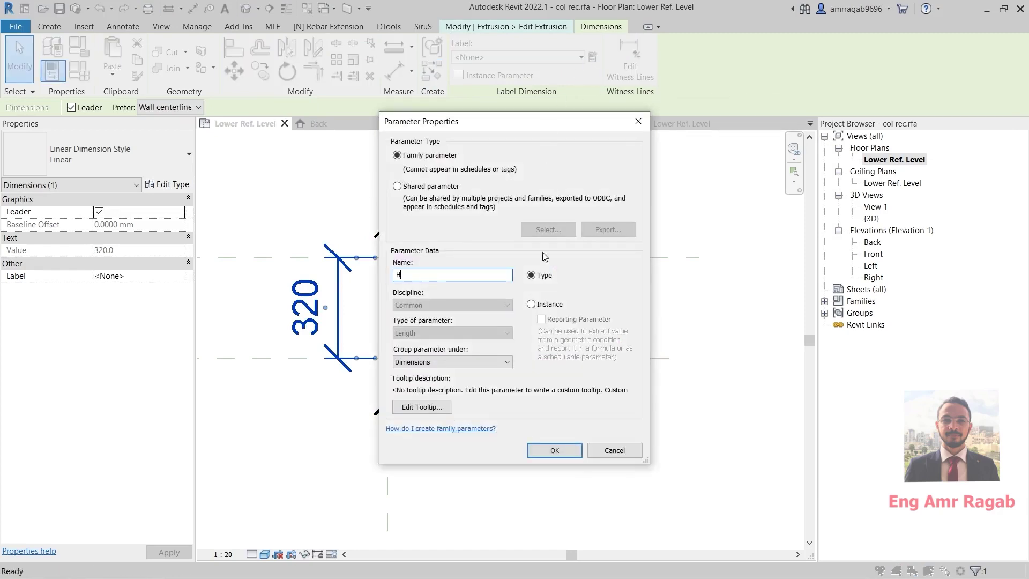
click(531, 304)
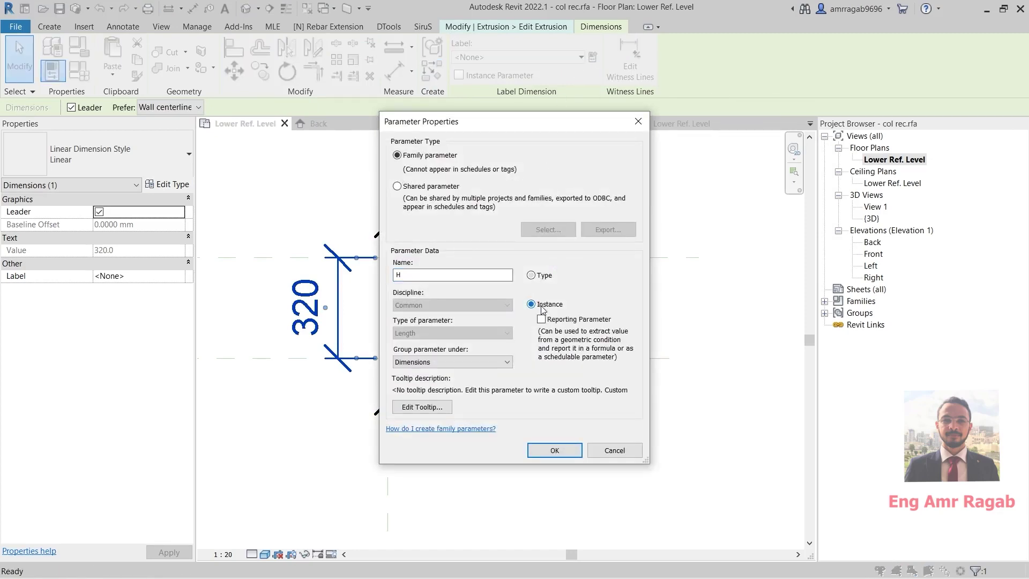
click(554, 450)
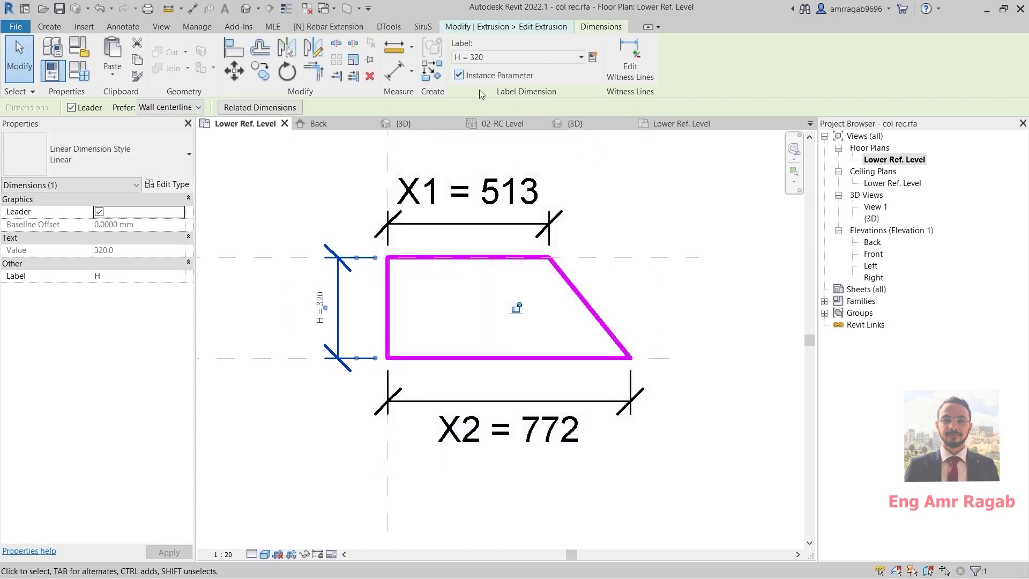
Finish editing the extrusion sketch and deselect the resulting solid.
click(672, 218)
click(464, 63)
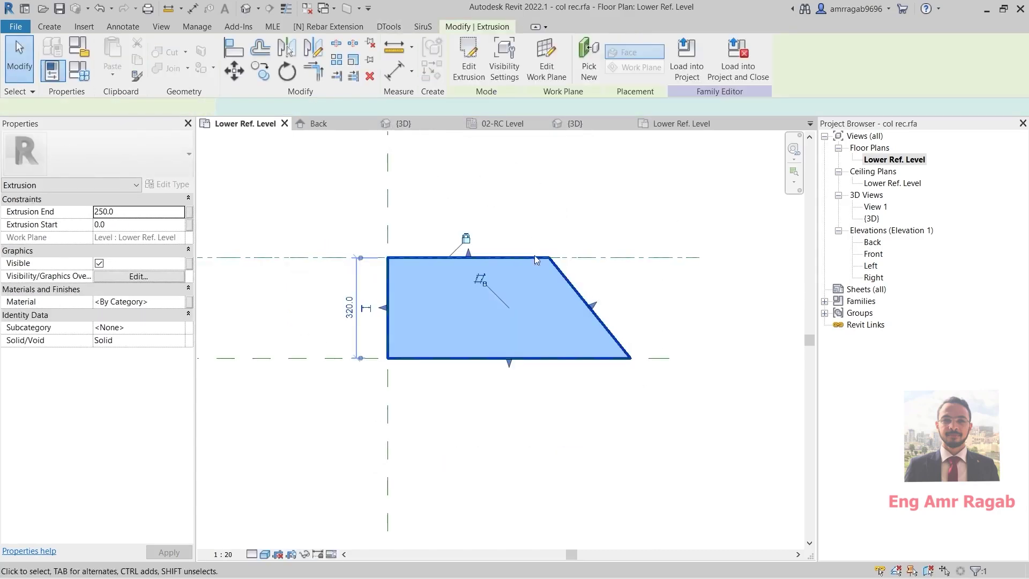
click(523, 395)
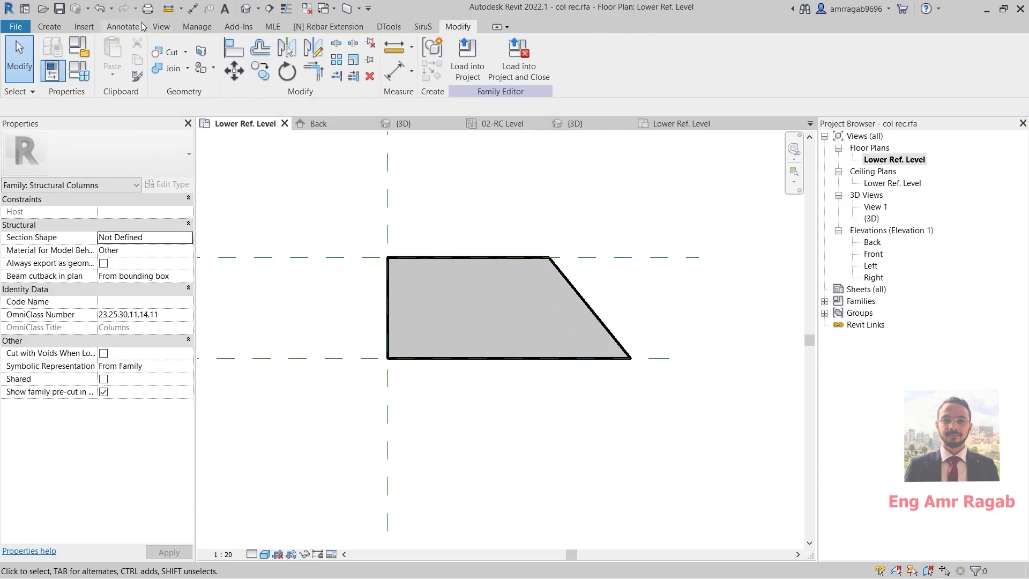
Place an aligned dimension between the two horizontal reference planes beside the extrusion, and delete it again.
click(123, 26)
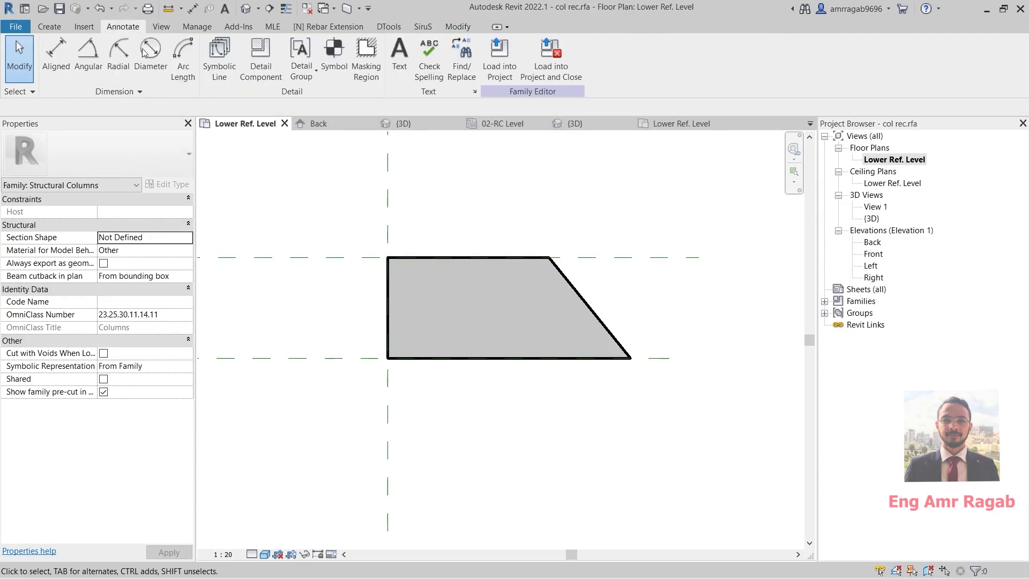
click(51, 47)
click(345, 258)
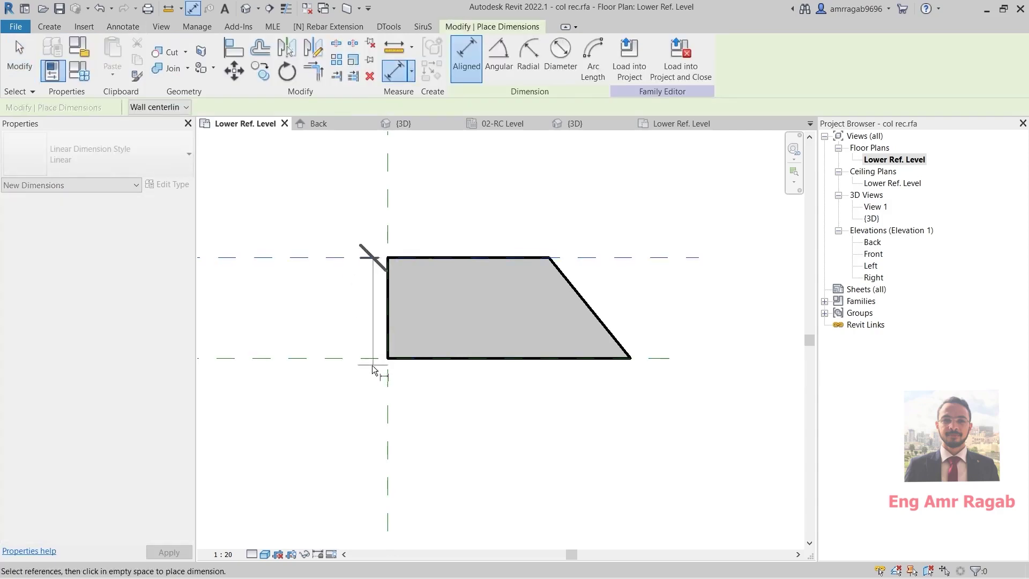
click(356, 358)
click(327, 308)
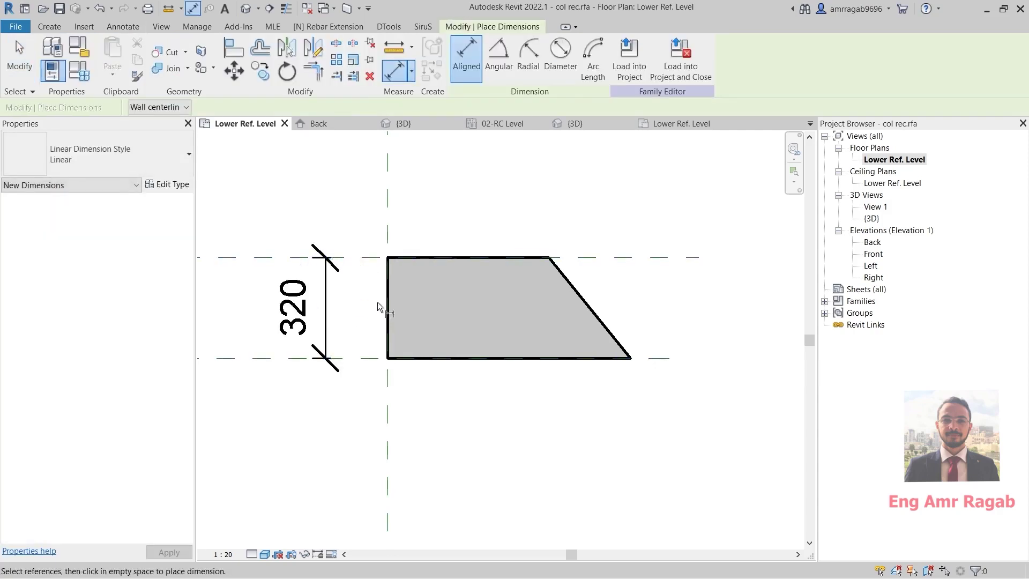
key(Escape)
key(Escape)
click(324, 292)
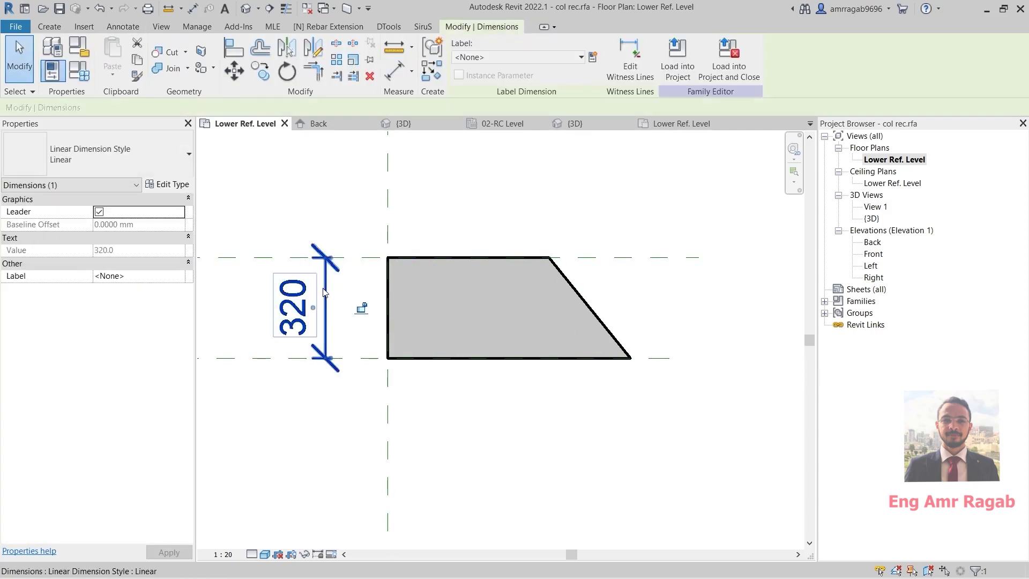
key(Delete)
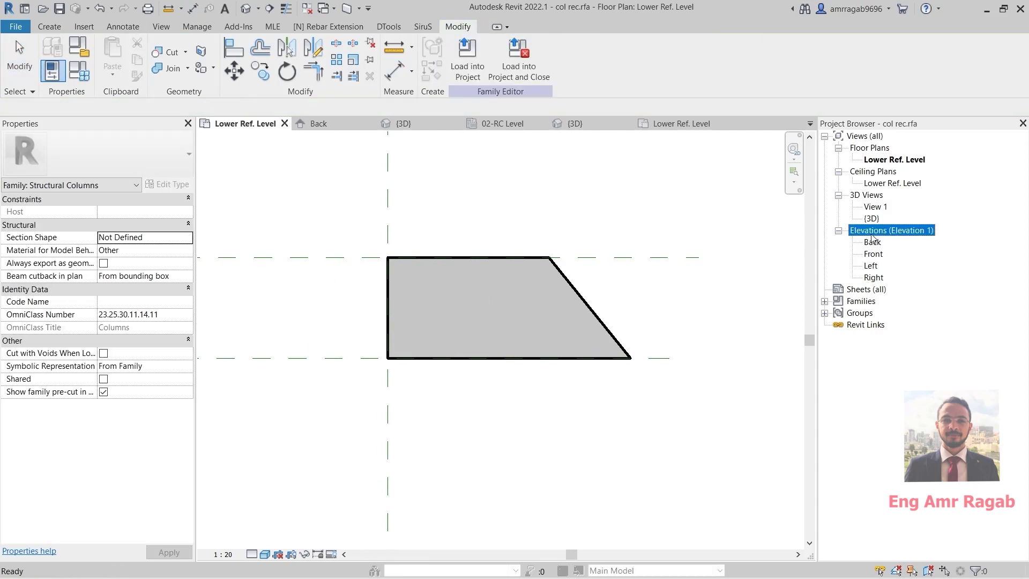
In the Back elevation, align the extrusion's top edge with the Upper Ref Level, and inspect the column in the 3D view.
double_click(873, 244)
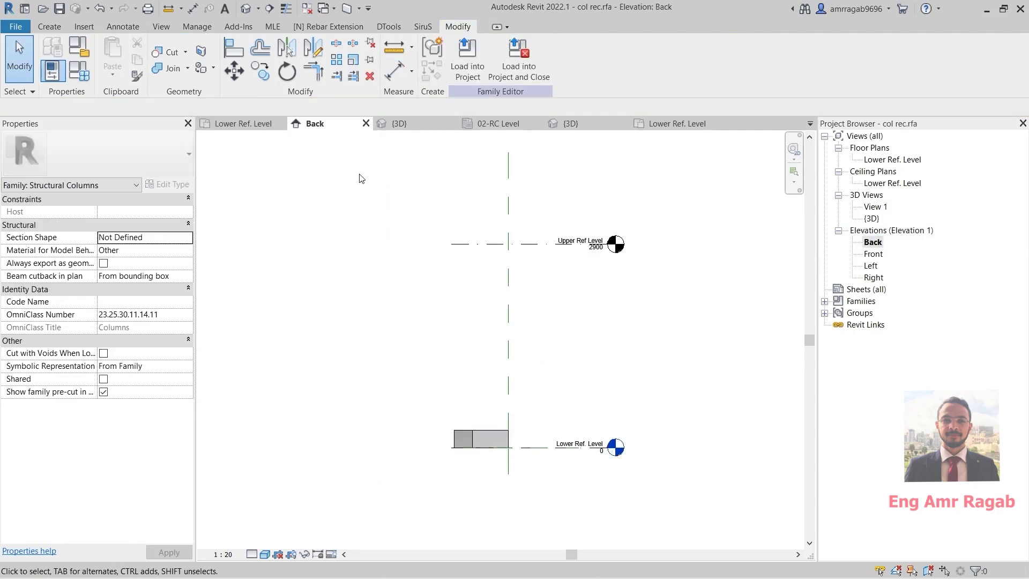
click(234, 49)
click(469, 244)
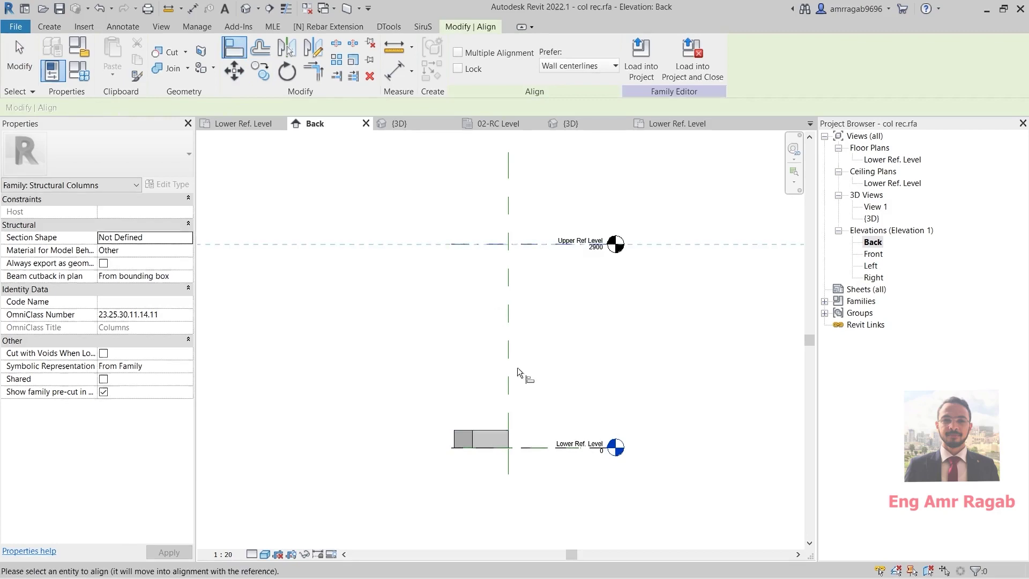
click(498, 431)
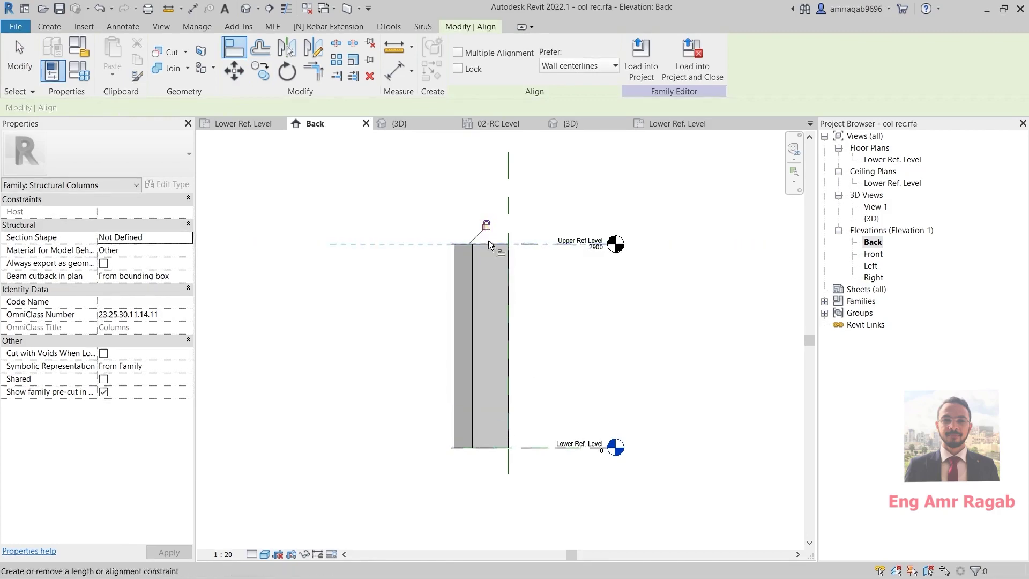
key(Escape)
key(Escape)
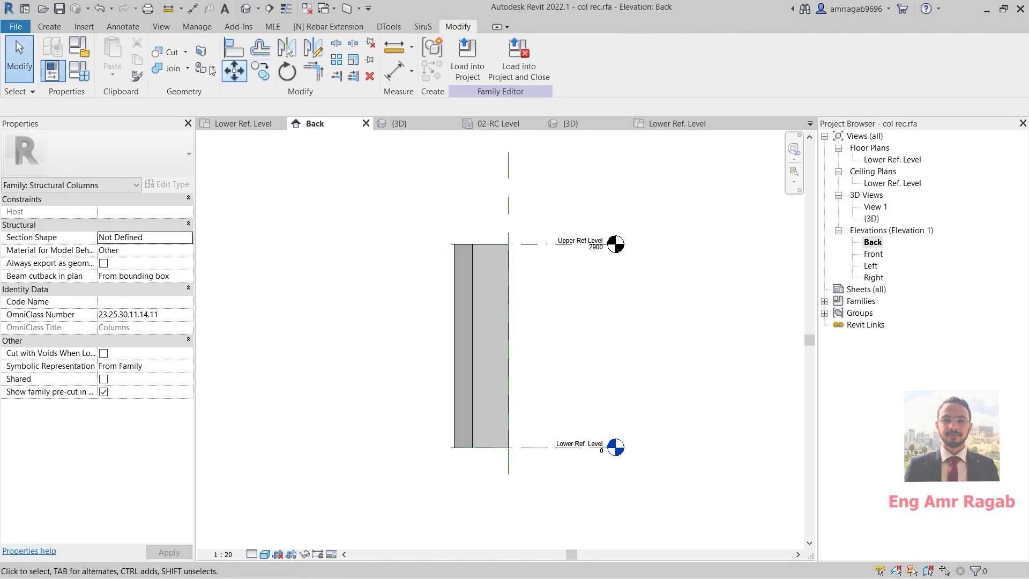
click(245, 9)
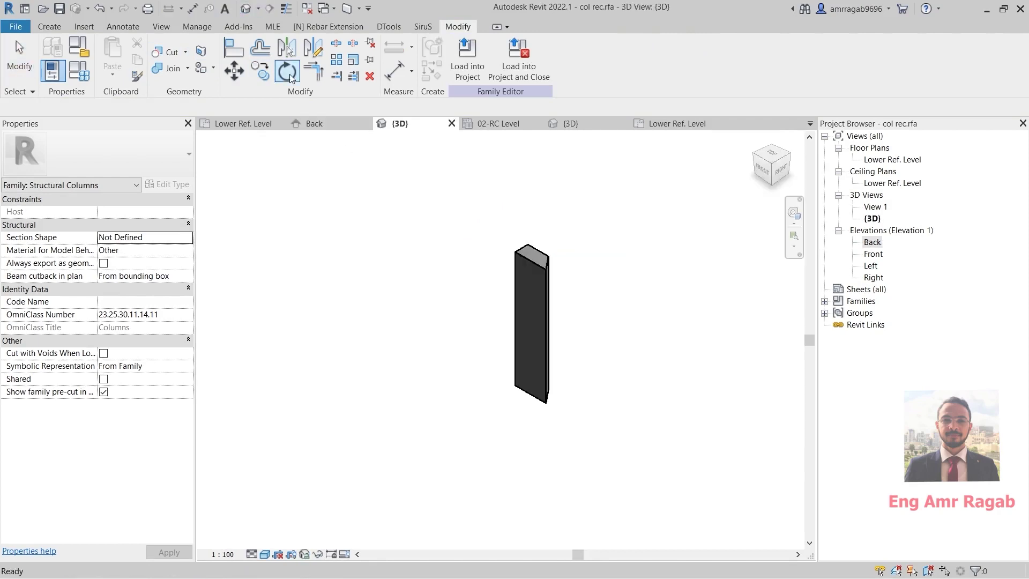
shift+middle_drag(566, 303, 569, 314)
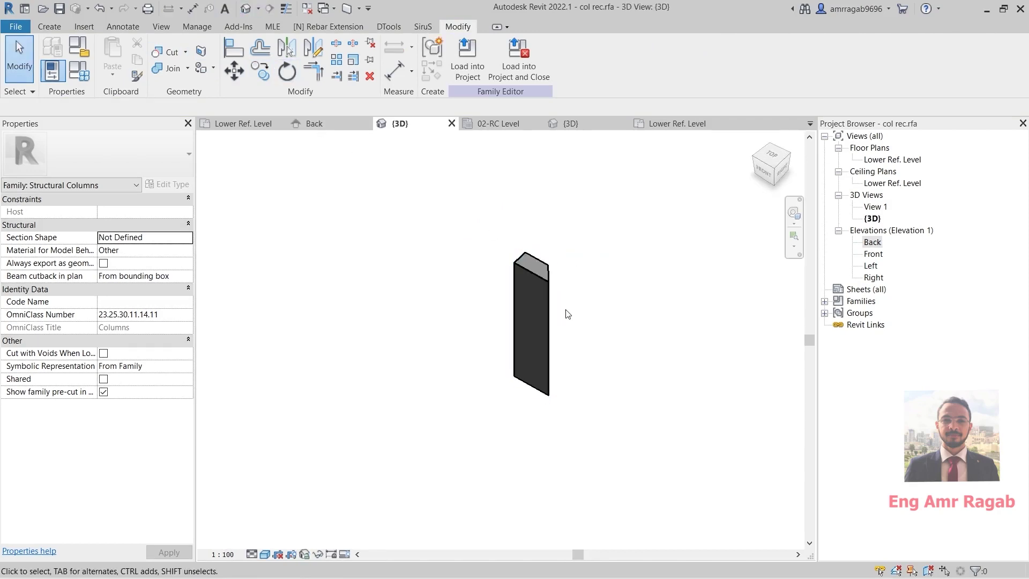
Delete the Depth and w parameters from the column family's types.
click(83, 75)
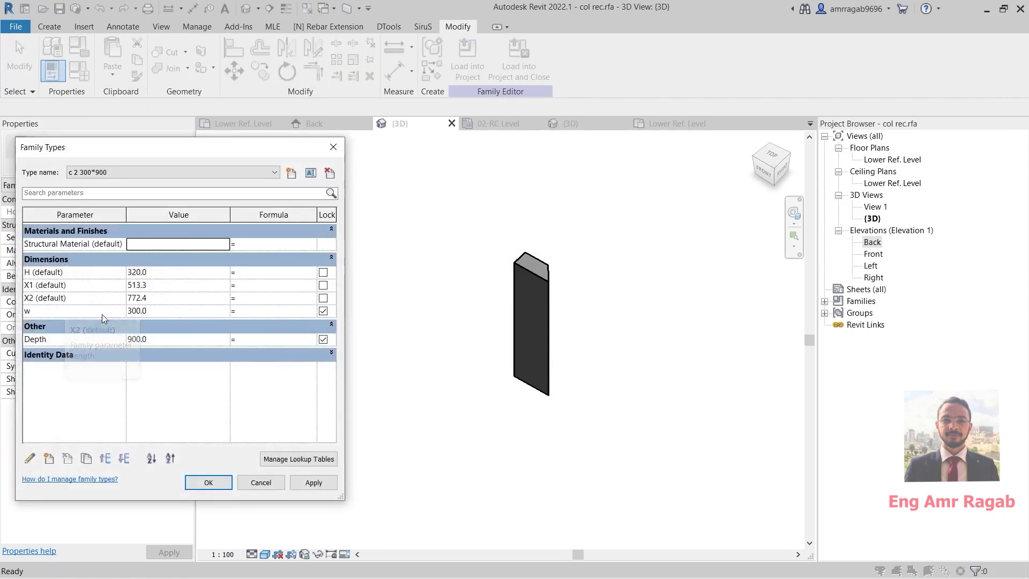
click(76, 339)
click(67, 458)
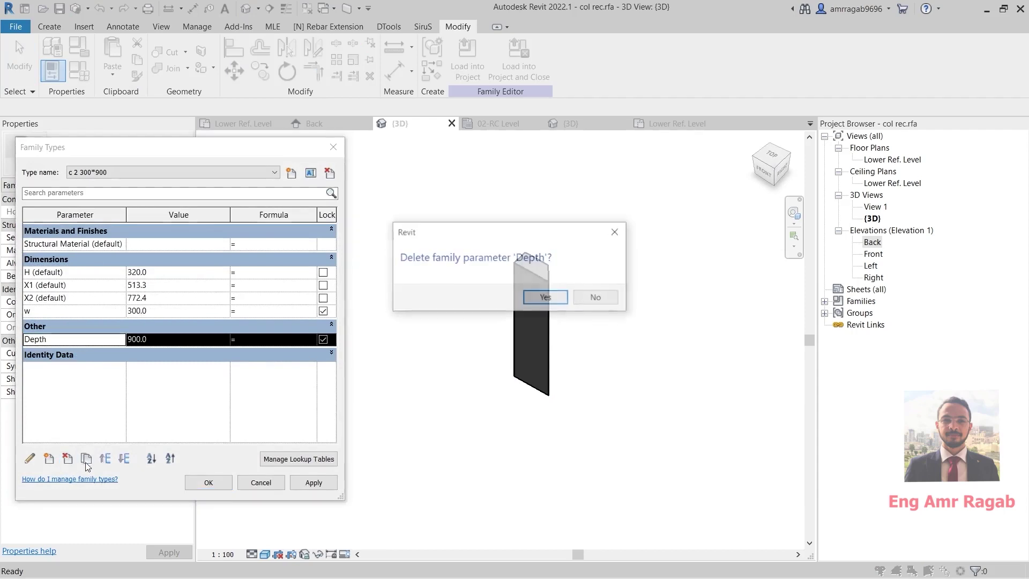
click(532, 304)
click(63, 311)
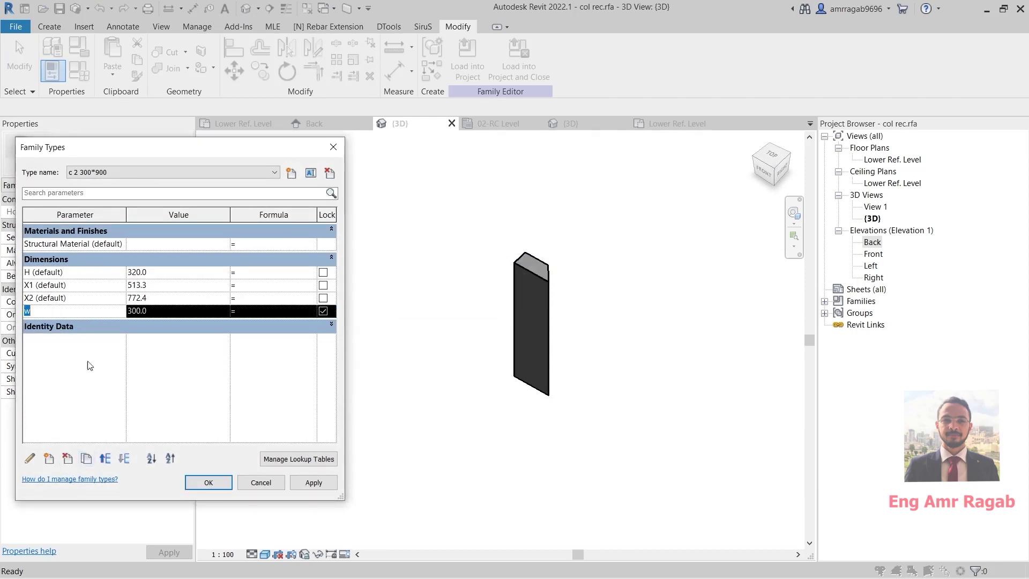
click(68, 458)
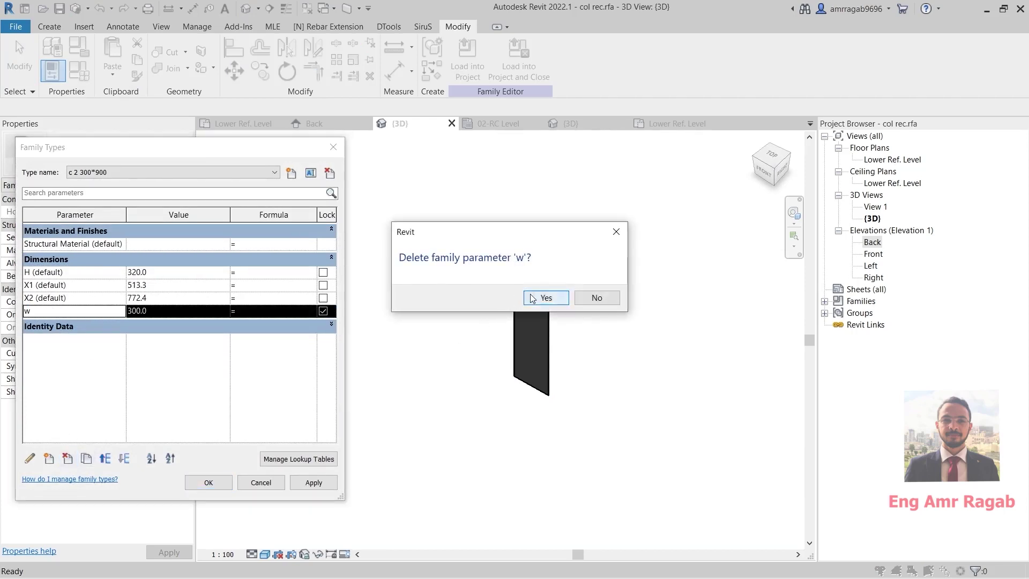
click(544, 298)
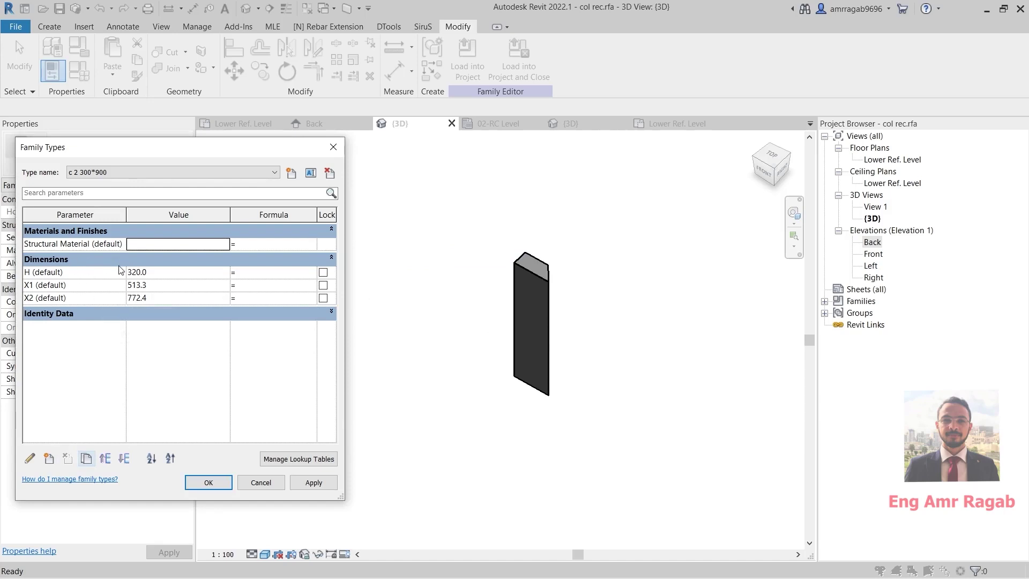
Flex the column family by setting H to 500 and X1 to 500, applying each value.
click(153, 274)
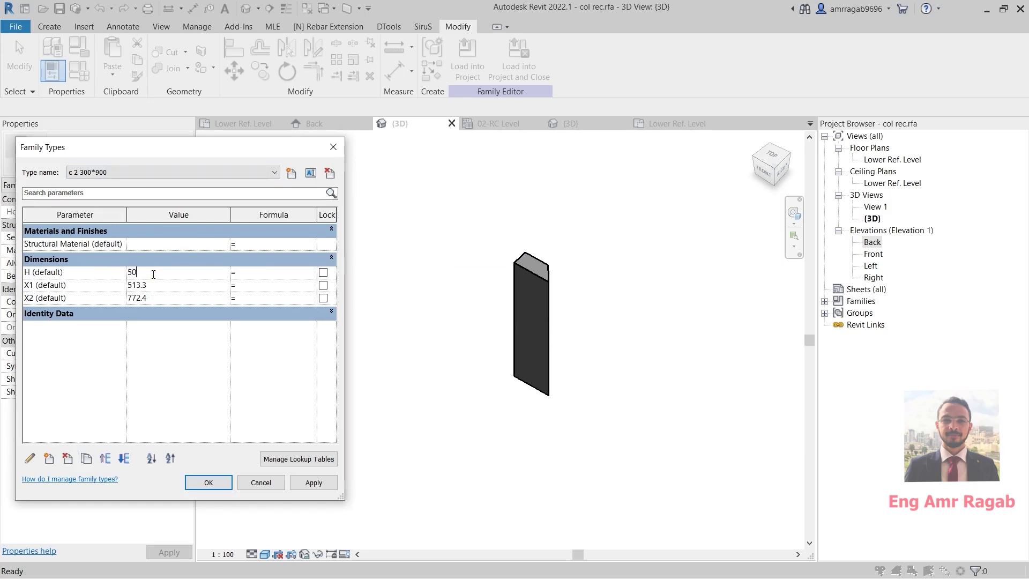
click(314, 483)
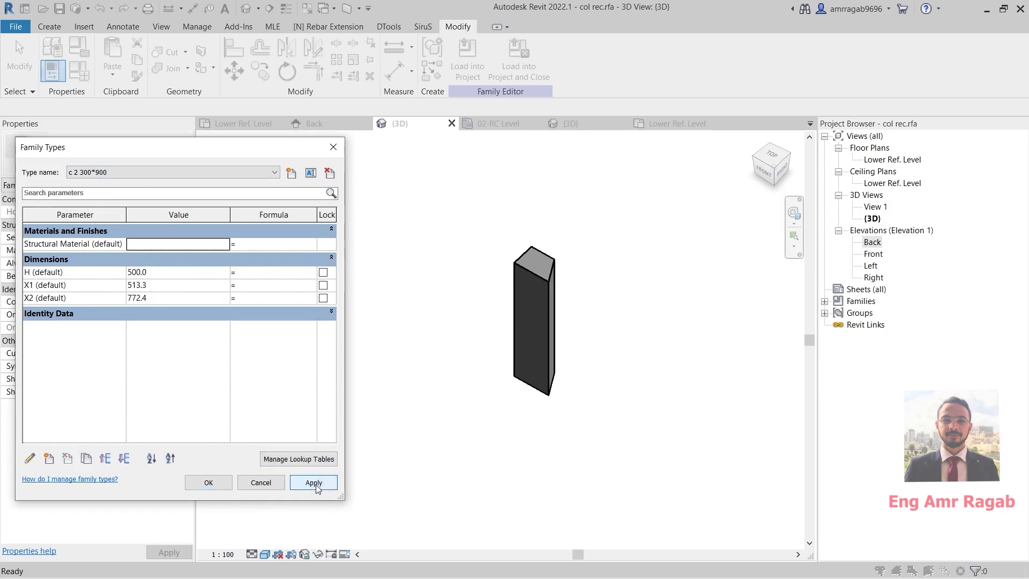
click(147, 285)
double_click(148, 284)
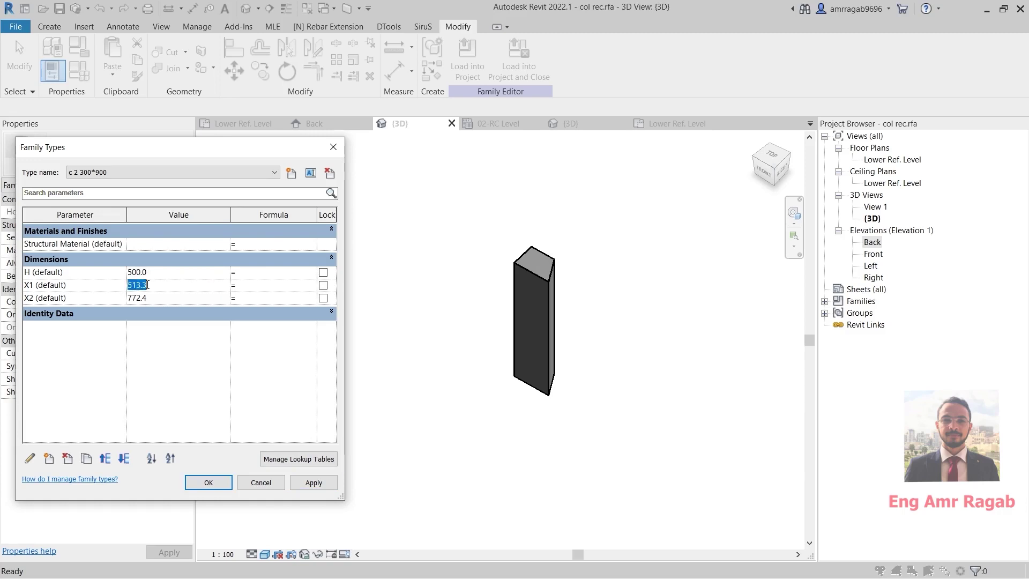
text(500)
key(Tab)
click(323, 485)
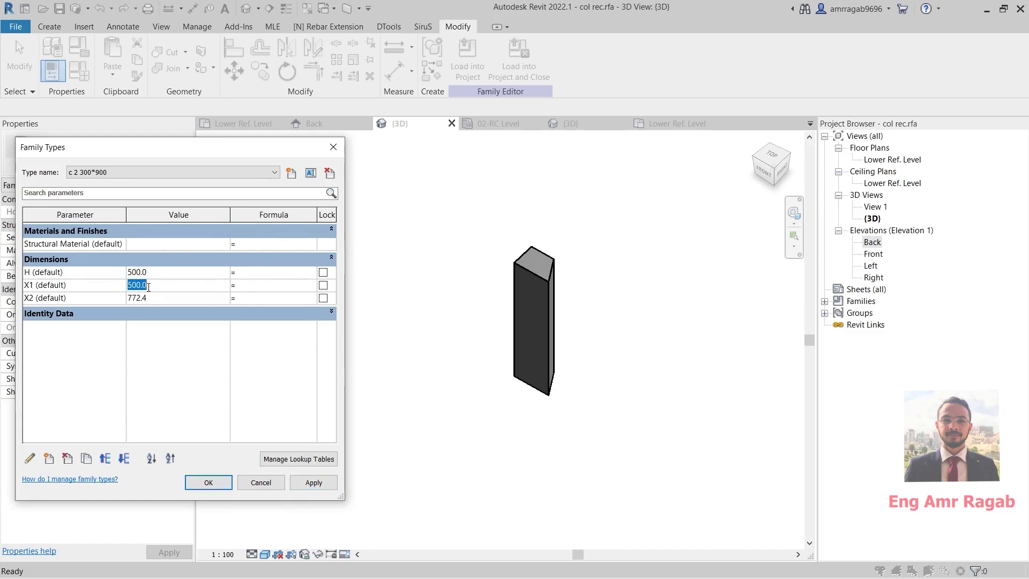
Set X1 to 300 and X2 to 600 in the family types, applying each value to the column.
text(300)
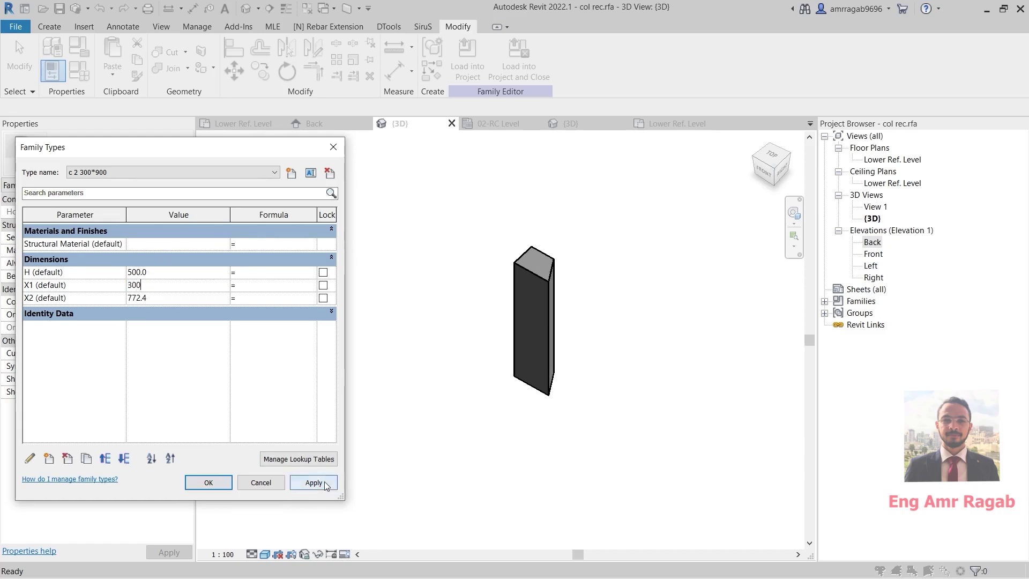
click(324, 483)
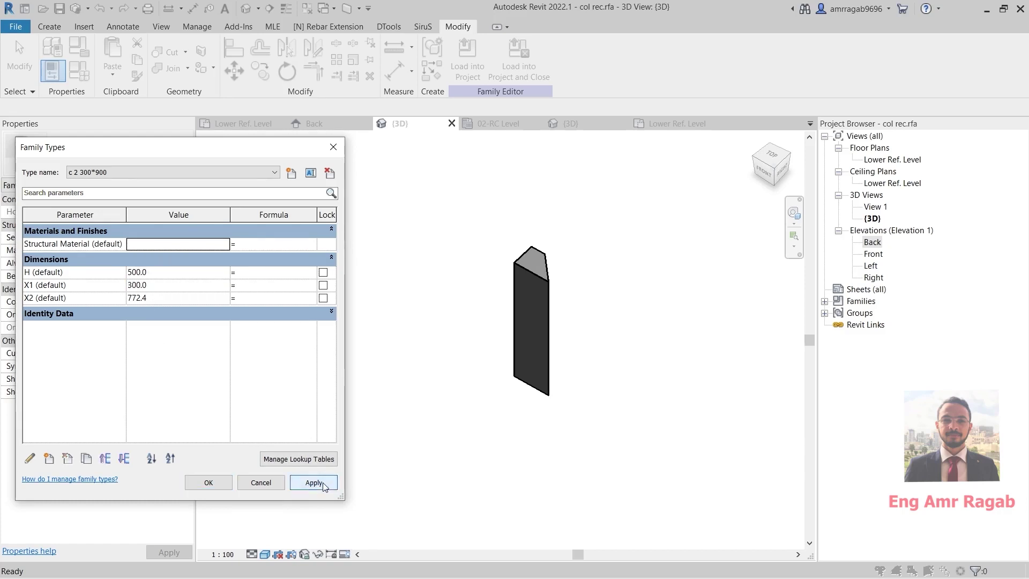
click(151, 298)
text(600)
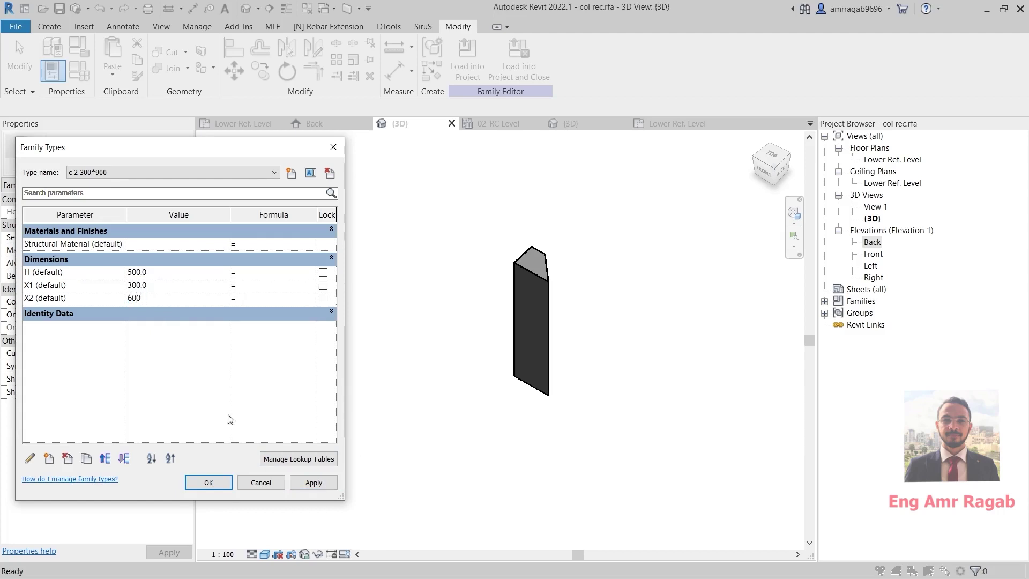
click(332, 481)
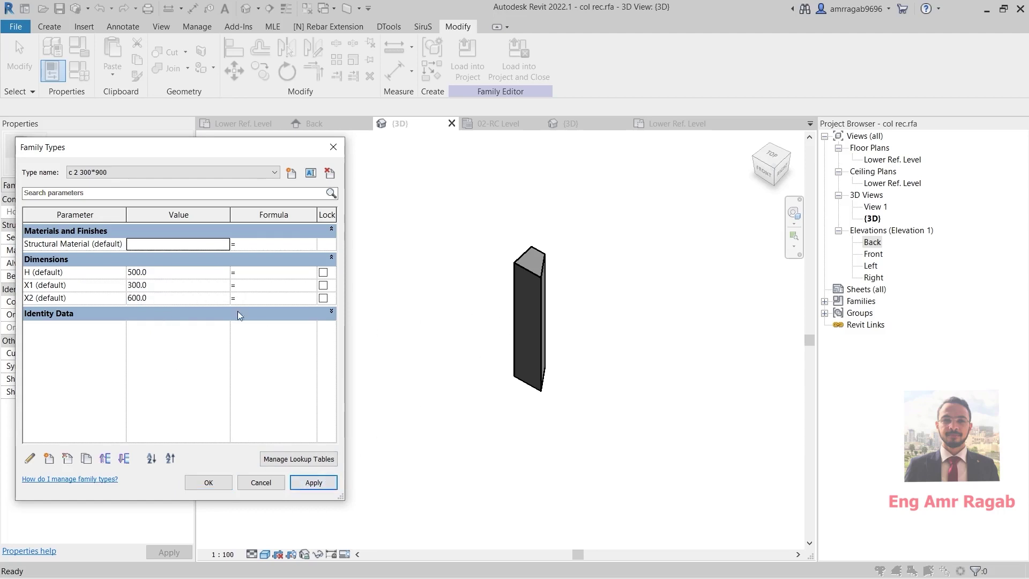
Set the family's H parameter to 300, apply it and close the family types.
click(172, 269)
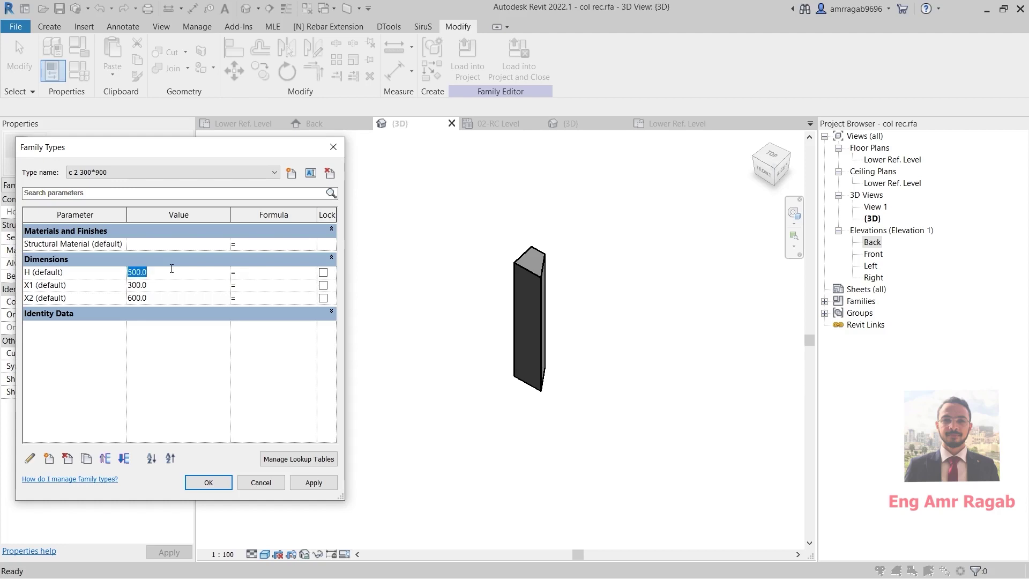
text(300)
click(314, 482)
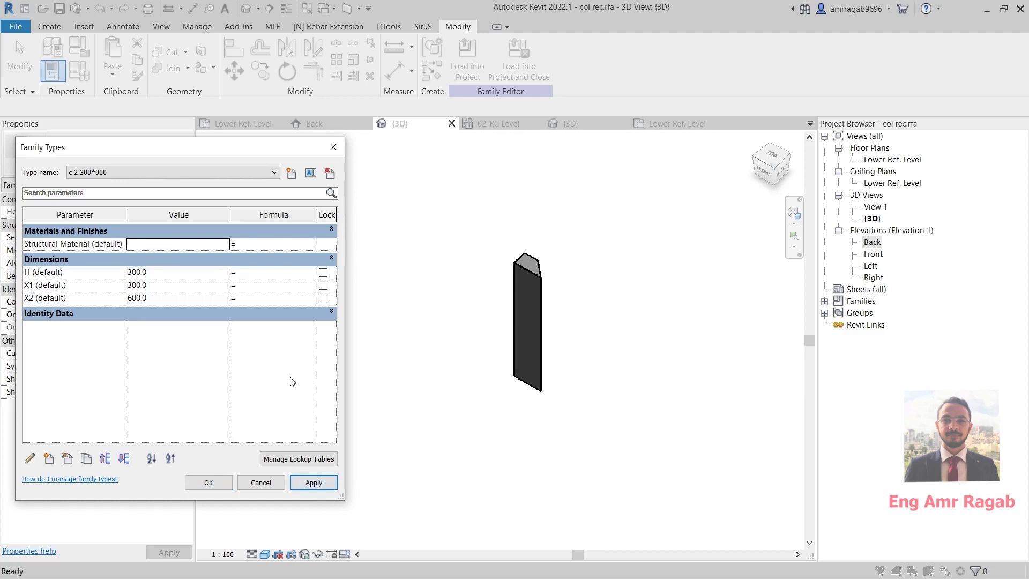
click(205, 479)
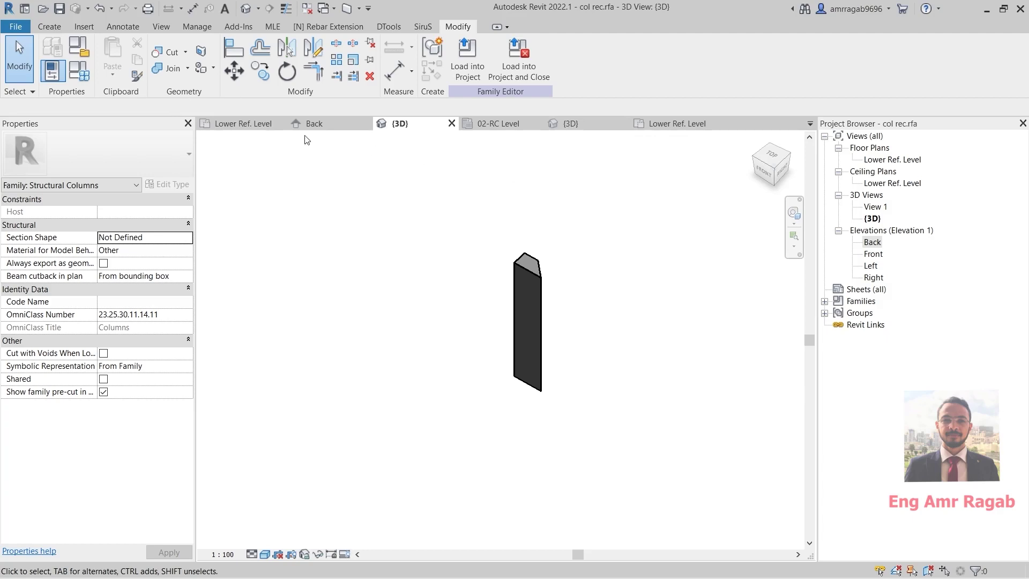
In the HOSPITAL project's 3D view, check the type properties of the col rec C1 300*600 structural column, and cancel its placement.
click(585, 124)
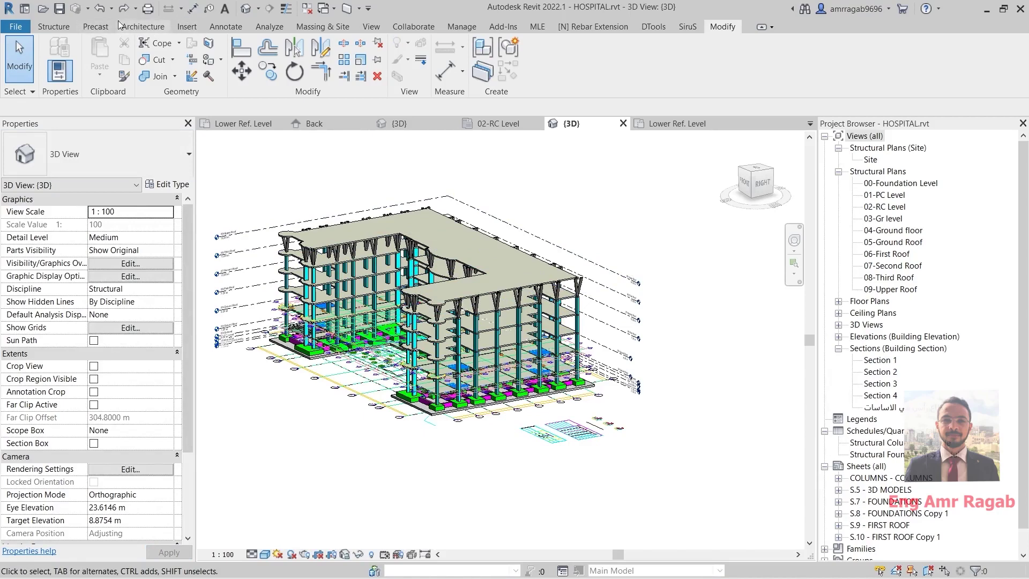
click(64, 28)
click(111, 54)
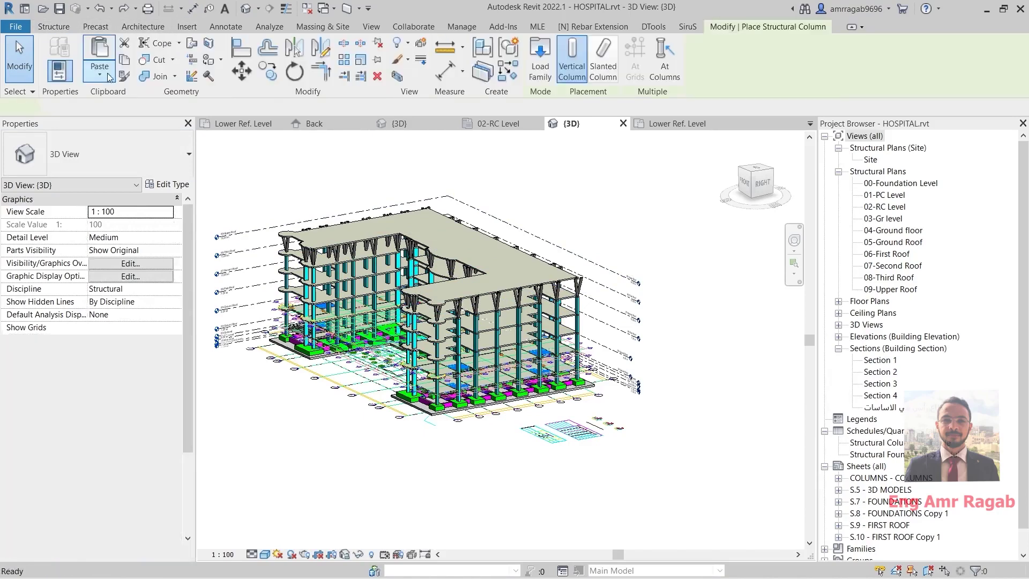
click(89, 159)
scroll(43, 204, up, 5)
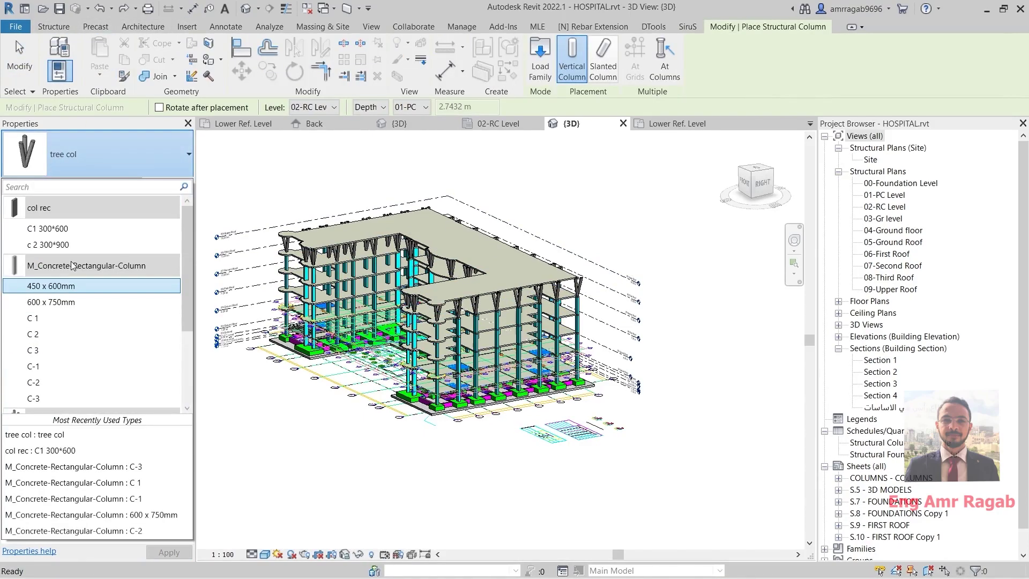
click(48, 229)
click(170, 185)
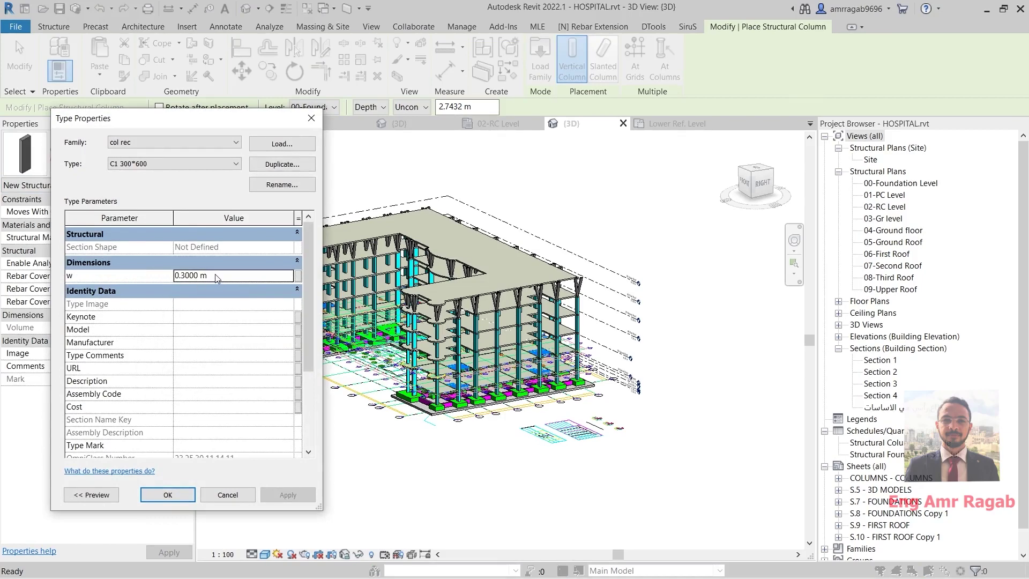
click(311, 118)
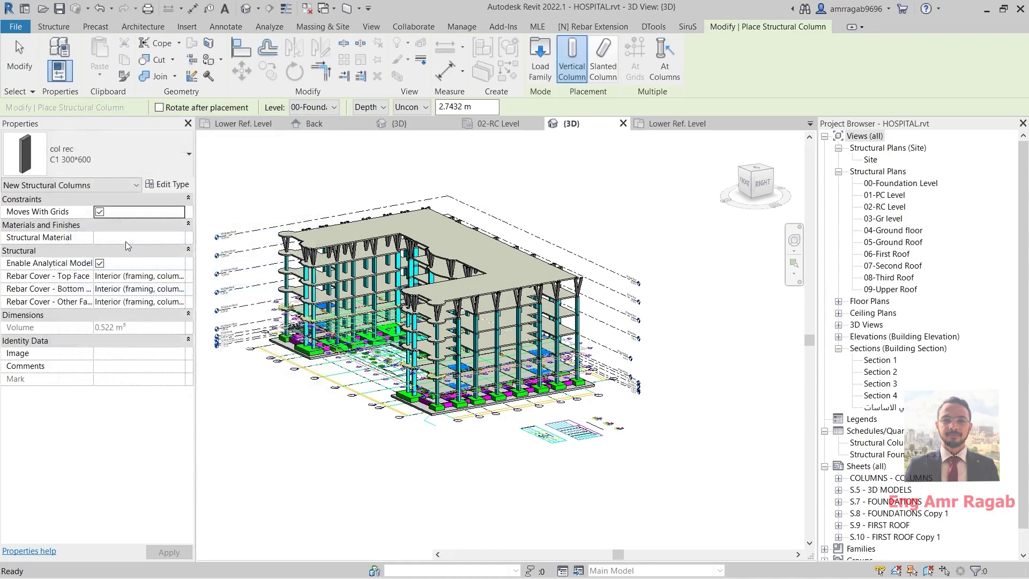
key(Escape)
key(Escape)
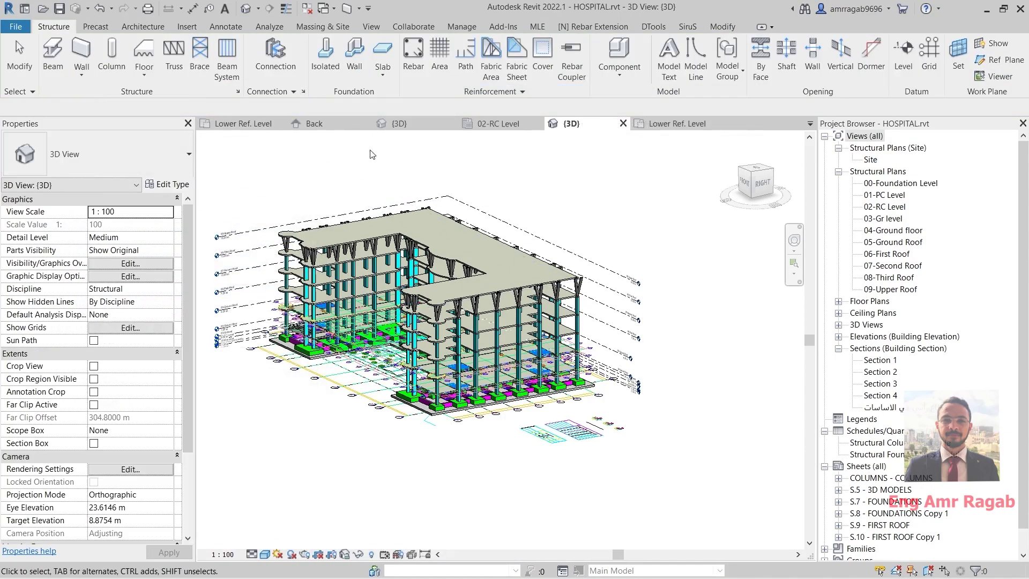
Load the updated col rec family into the HOSPITAL project, overwriting the existing version.
click(638, 123)
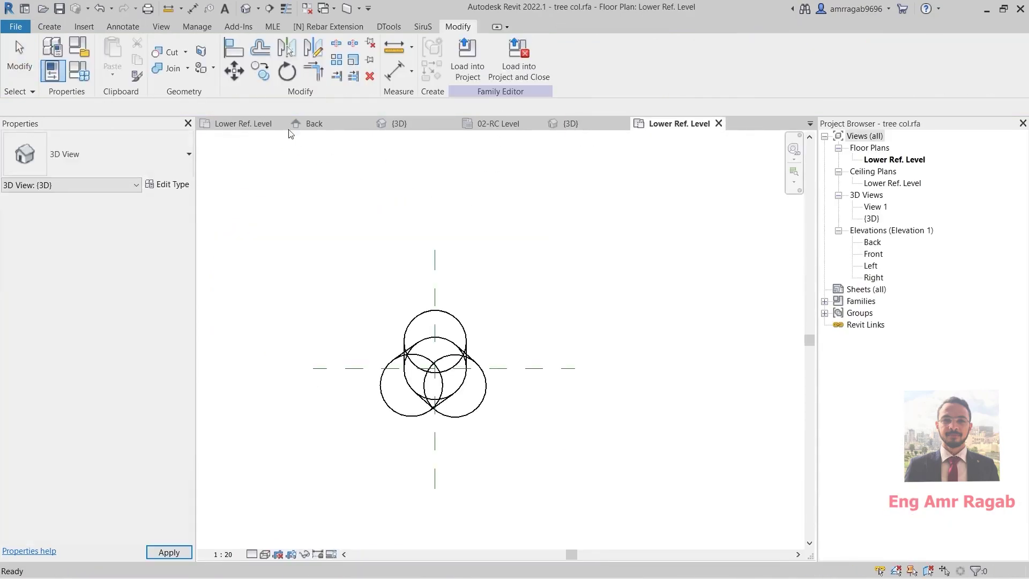
click(264, 127)
click(467, 59)
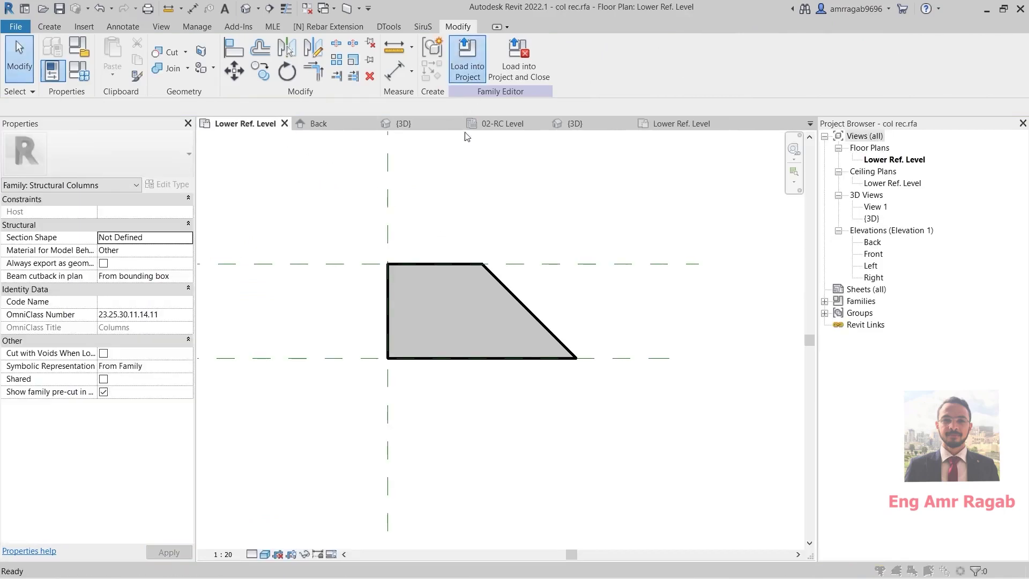
click(481, 394)
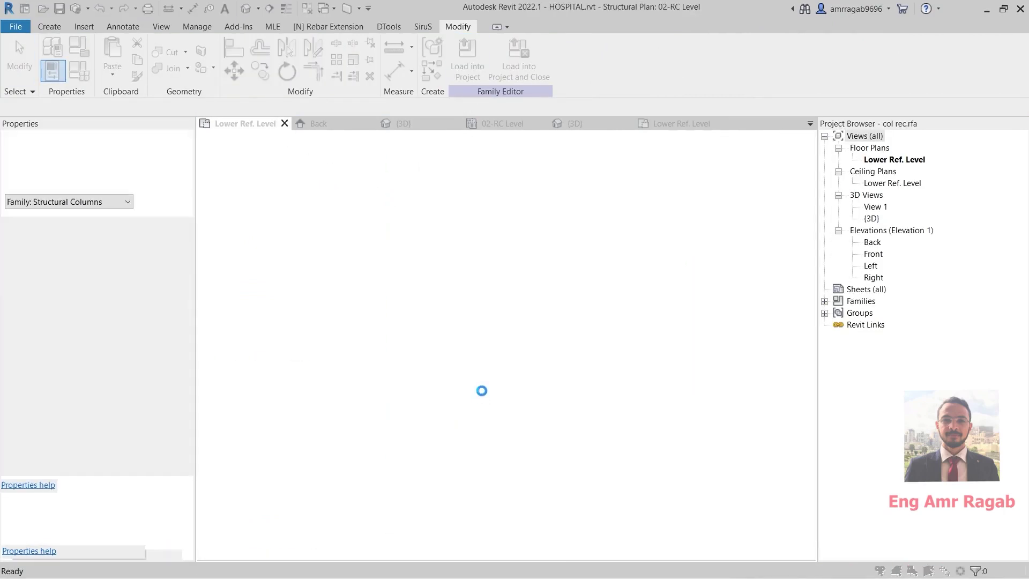
click(460, 289)
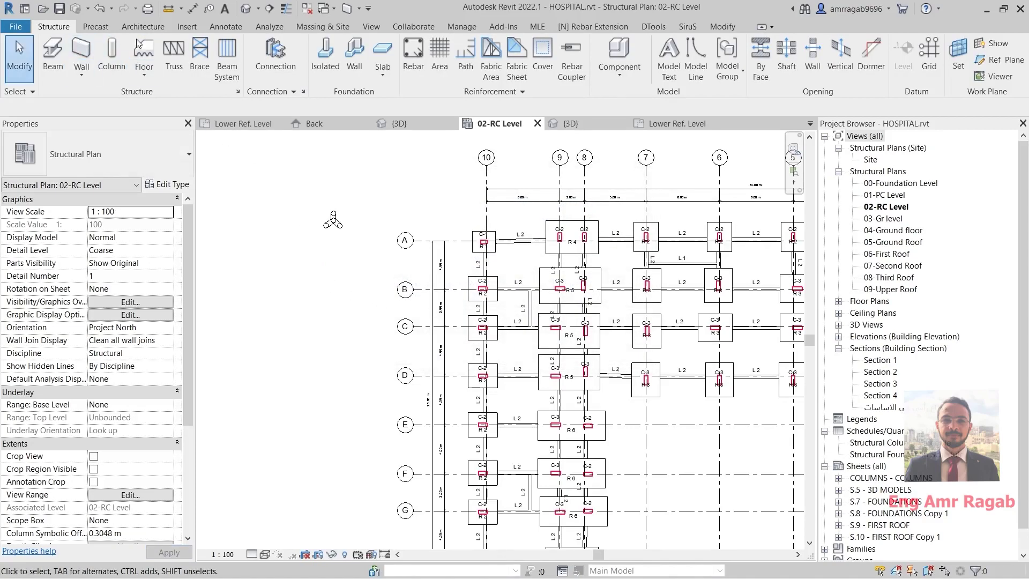
Place a col rec C1 300*600 column outside grid 10 in the 02-RC Level plan, and display the view as Shaded.
click(110, 55)
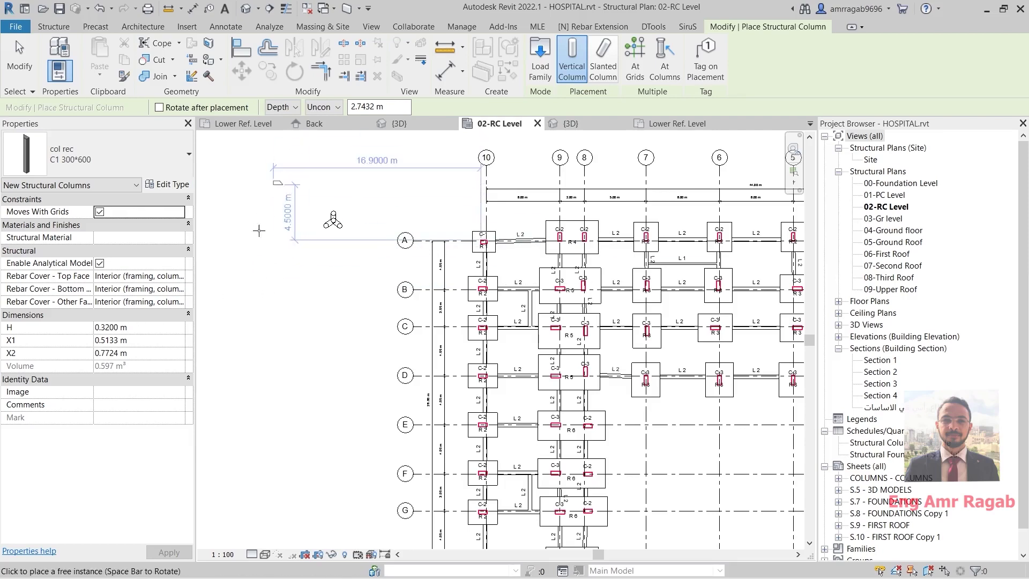
scroll(281, 243, up, 4)
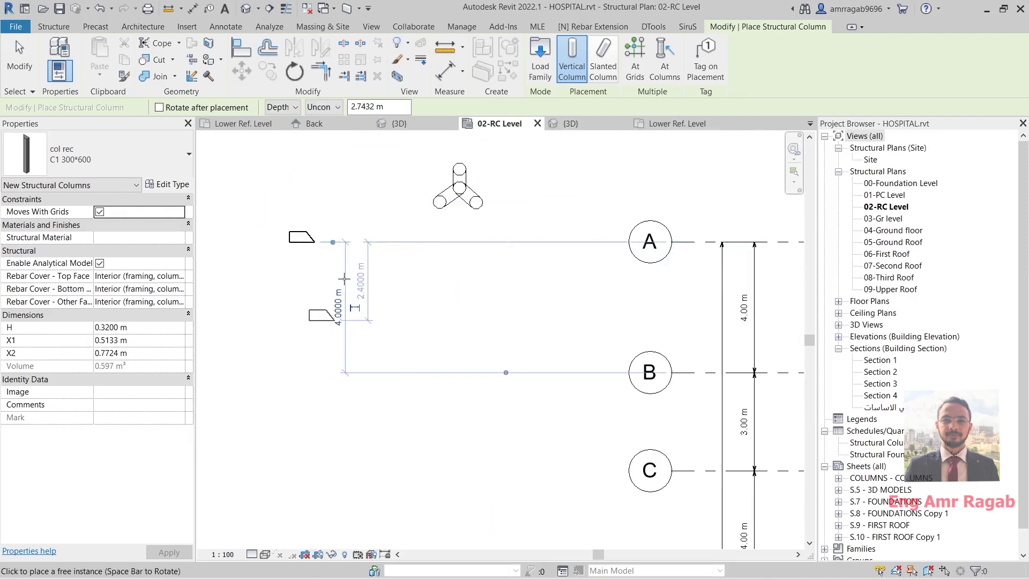
click(265, 554)
click(279, 514)
scroll(326, 210, up, 5)
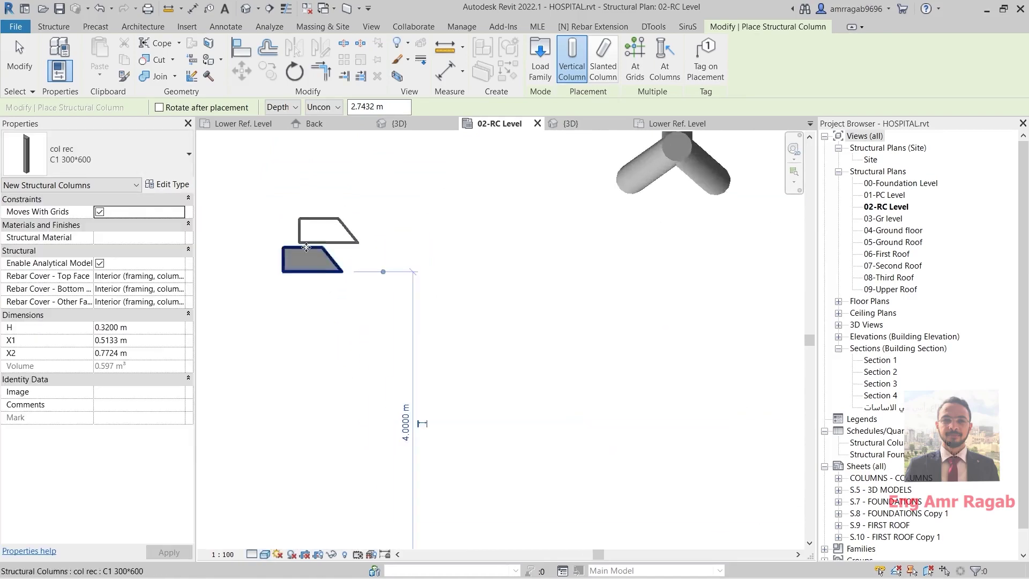
key(Escape)
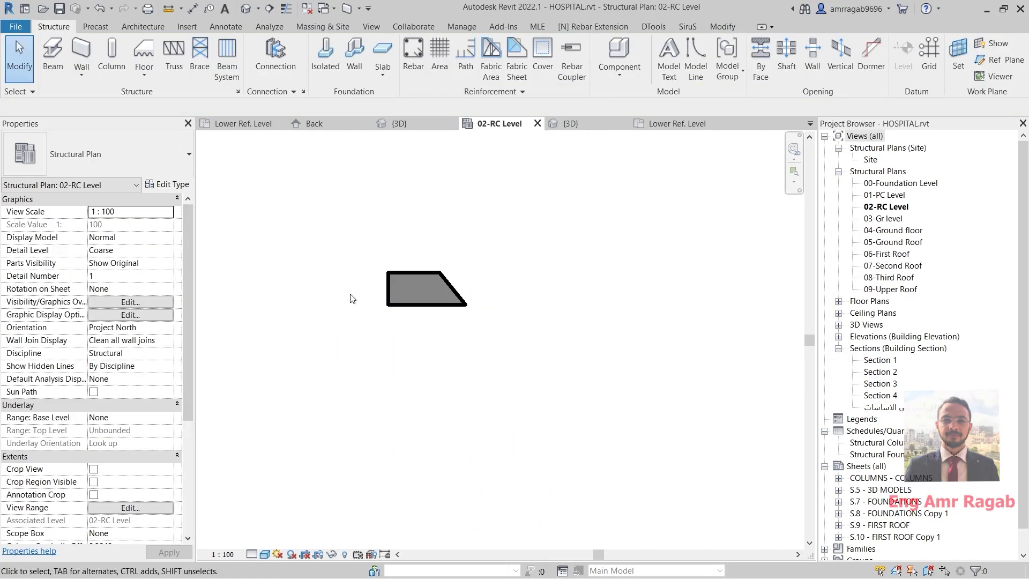
Set the placed trapezoidal column's dimensions to H 0.4 m, X1 0.6 m and X2 1 m.
click(423, 279)
click(109, 406)
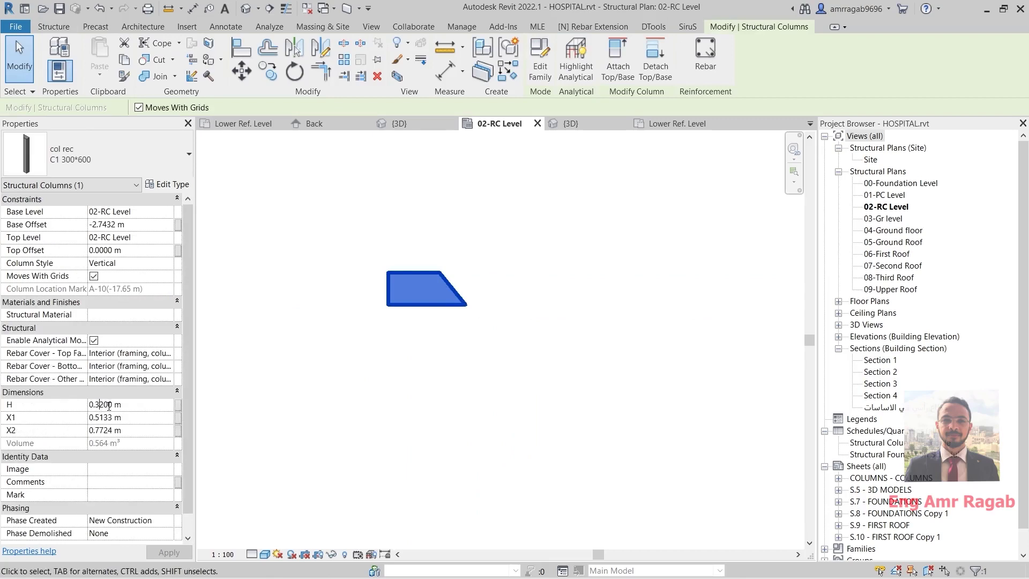
double_click(109, 405)
text(0)
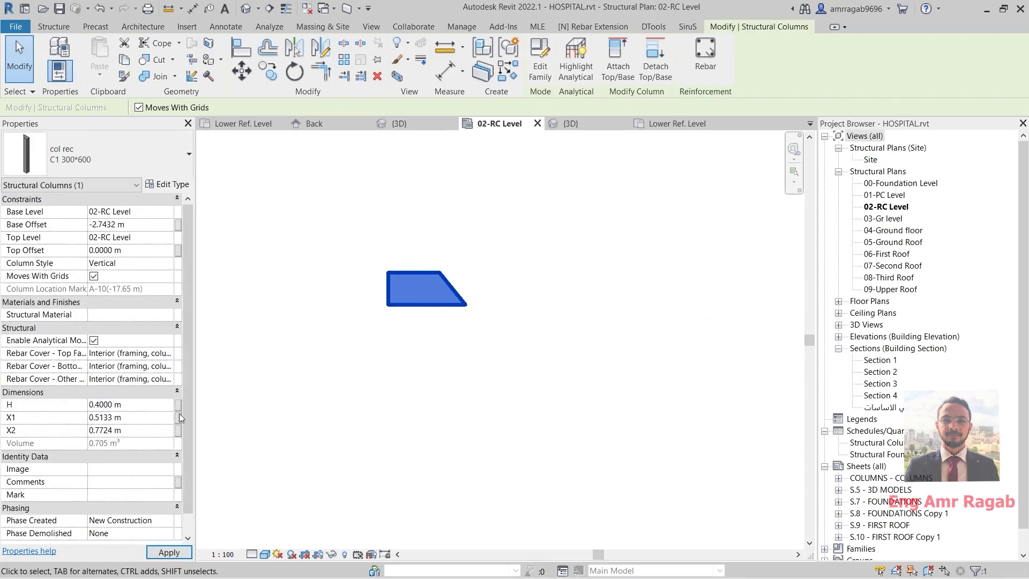
double_click(116, 418)
text(000)
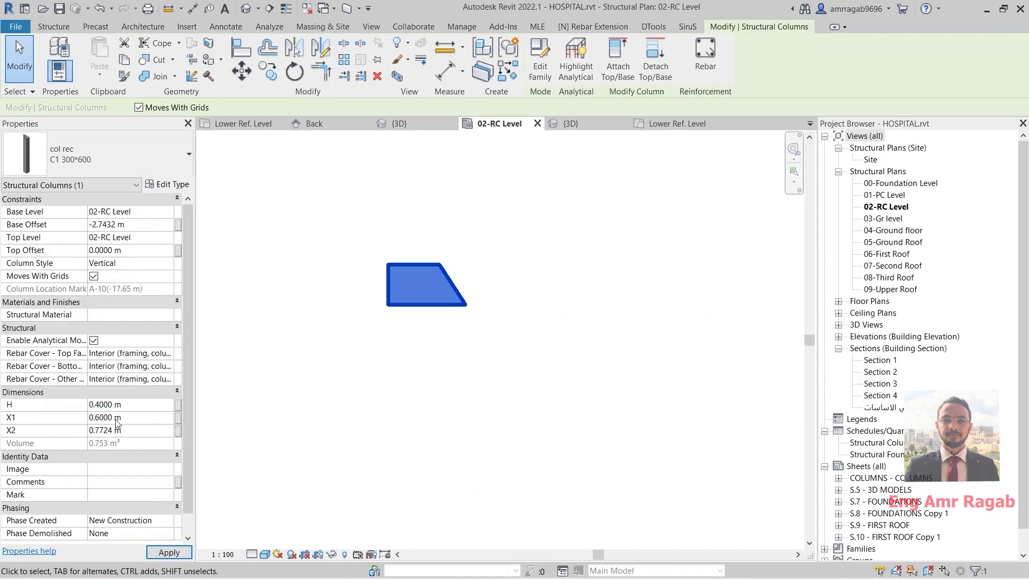
double_click(102, 429)
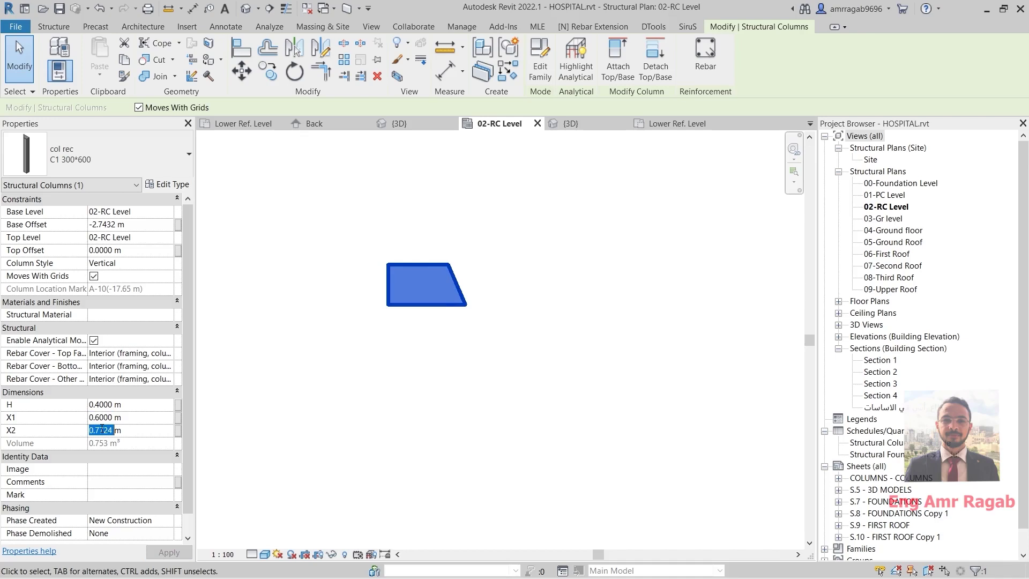
text(1)
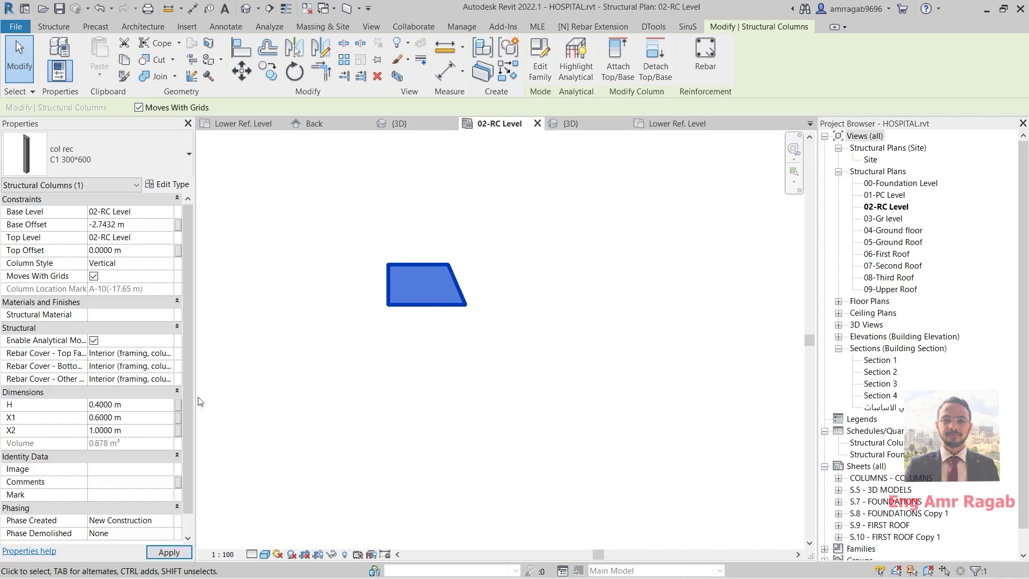
Apply the trapezoidal column's new dimensions and check its type properties in the 02-RC Level plan.
click(403, 344)
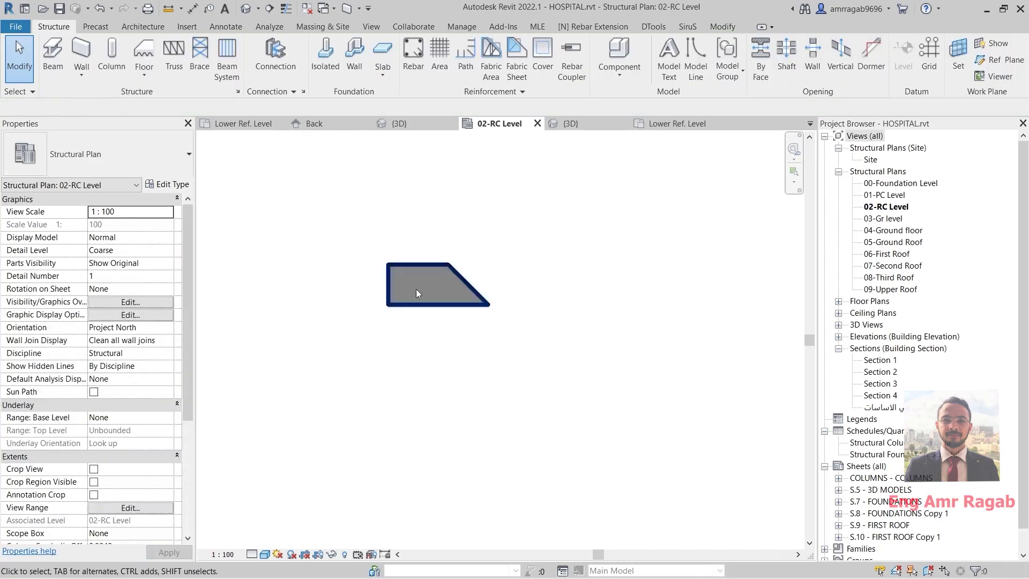
click(451, 275)
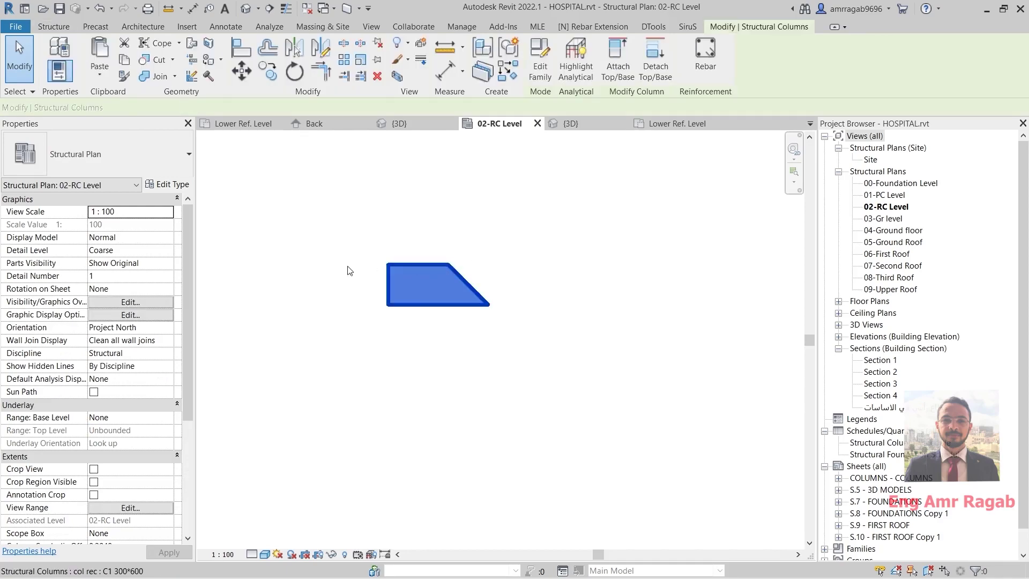
click(169, 188)
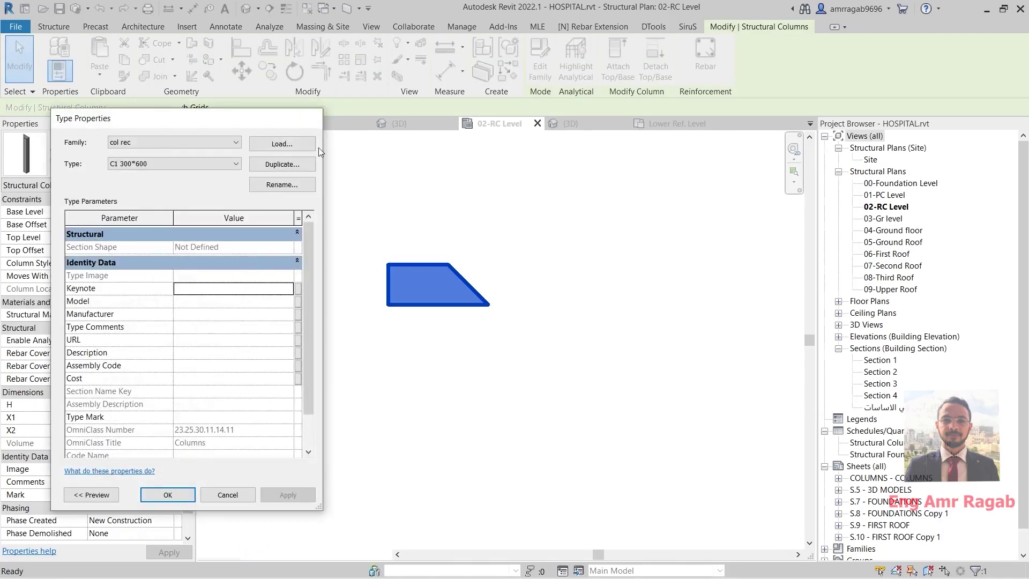
key(Escape)
scroll(402, 386, down, 2)
middle_drag(480, 318, 474, 315)
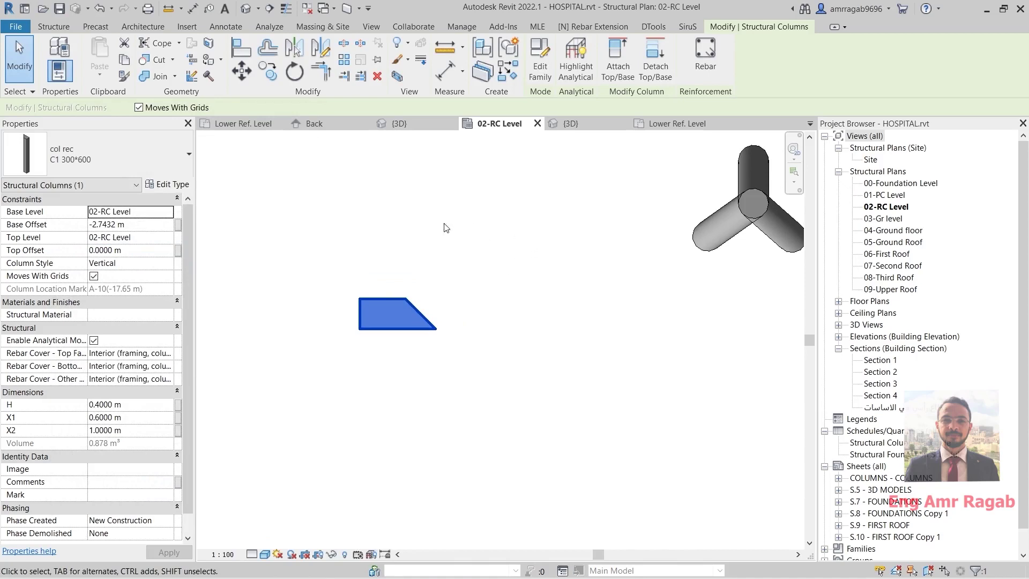
shift+scroll(643, 284, right, 1)
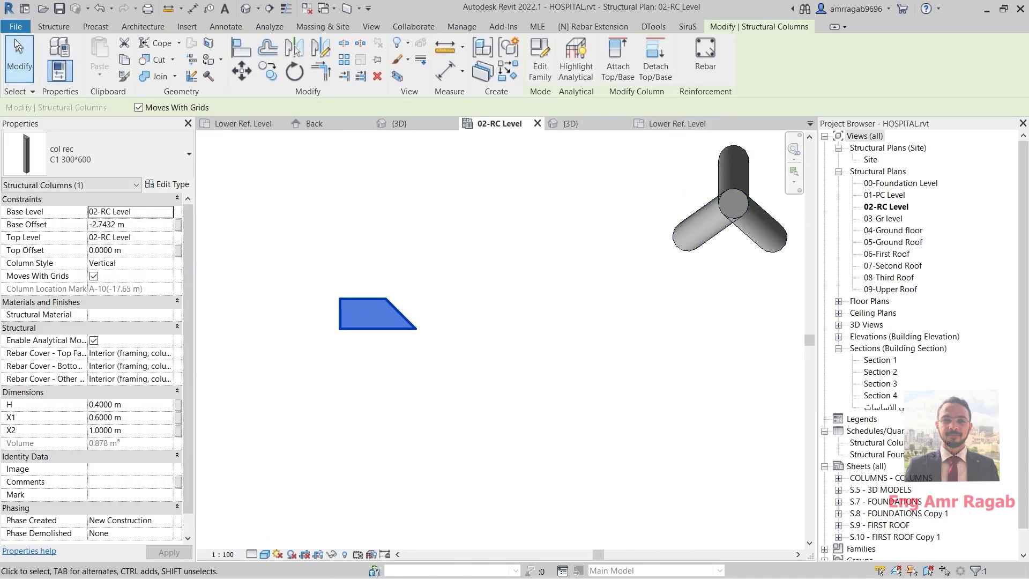
Create a new family from the Metric Structural Foundation.rft template in the English template folder.
click(16, 27)
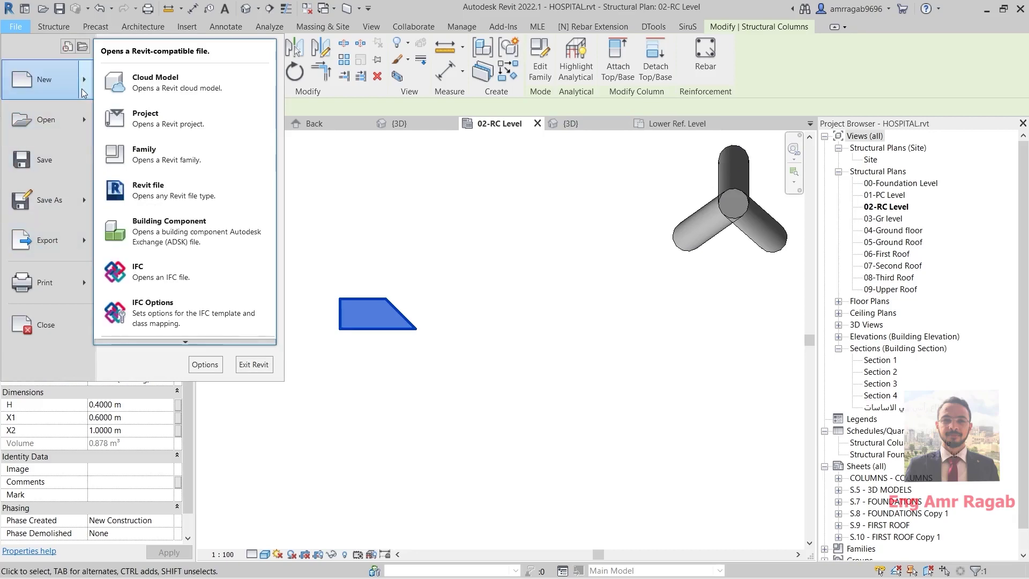
mouse_move(54, 81)
click(155, 132)
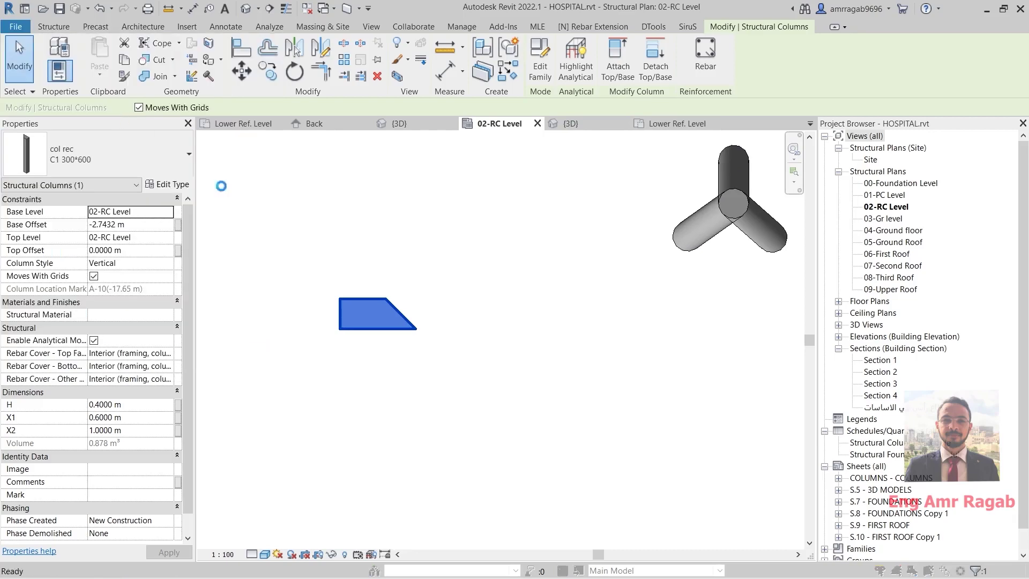
double_click(429, 184)
scroll(485, 257, down, 10)
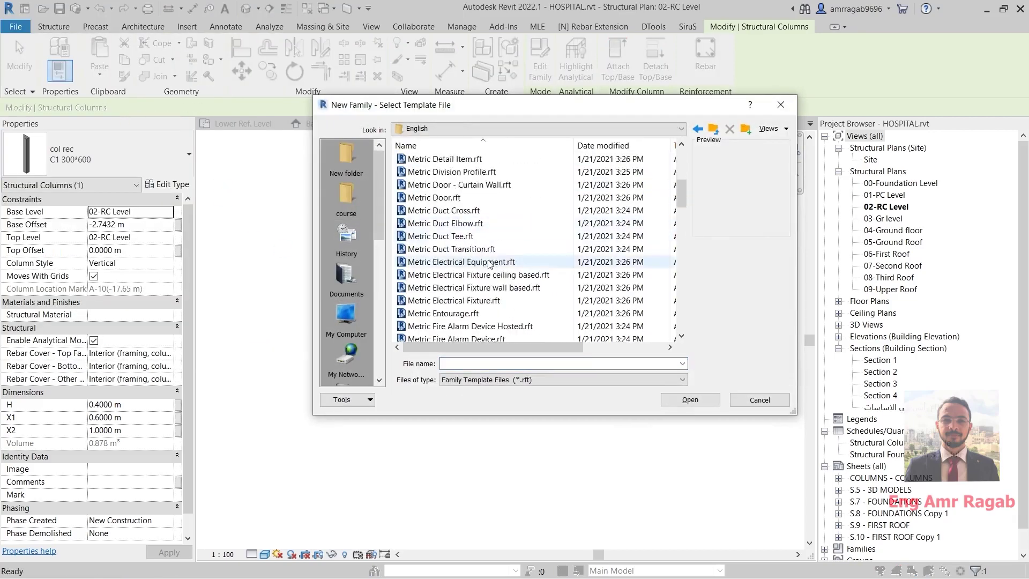
scroll(489, 265, down, 4)
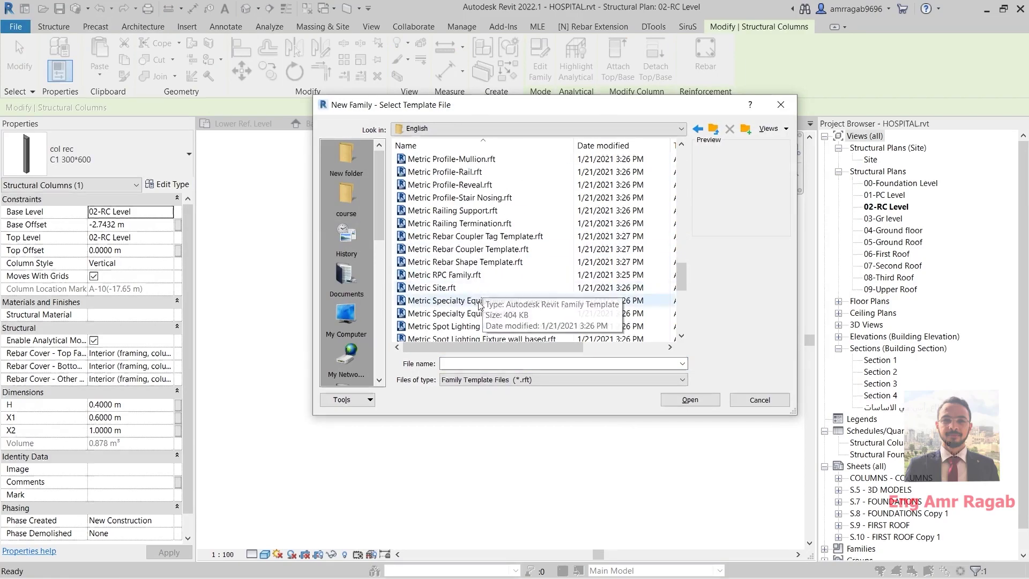
click(473, 314)
scroll(473, 316, down, 1)
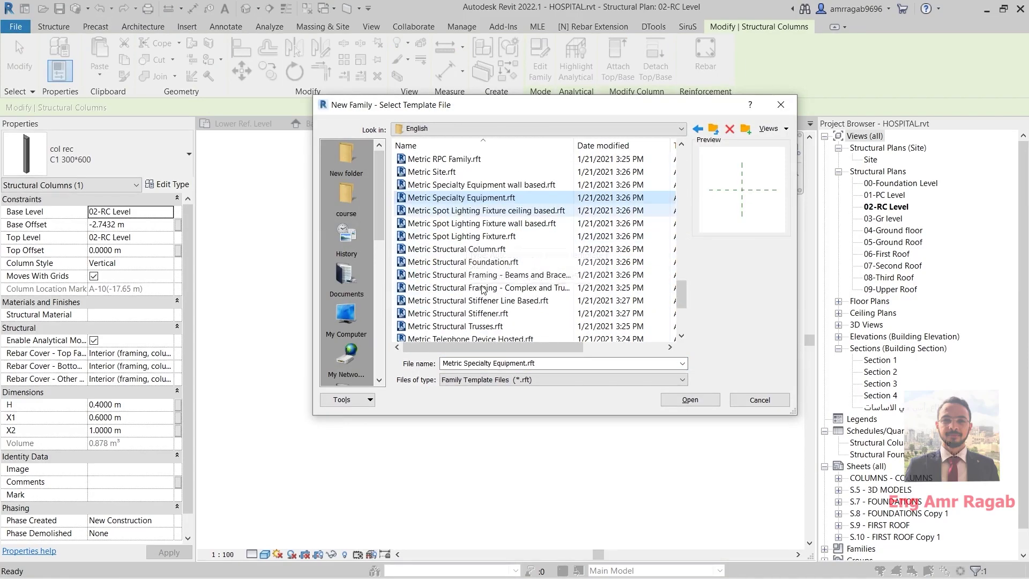
scroll(477, 252, down, 2)
click(482, 261)
click(686, 400)
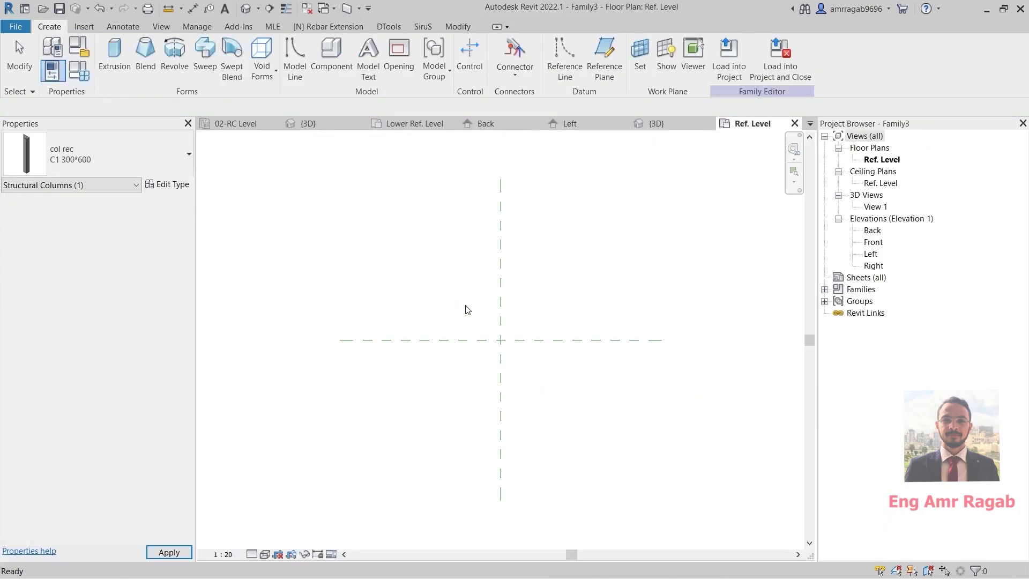
Compare the Back elevations of the new foundation family and the tree col family, and return to the foundation's Ref. Level plan.
scroll(514, 340, up, 2)
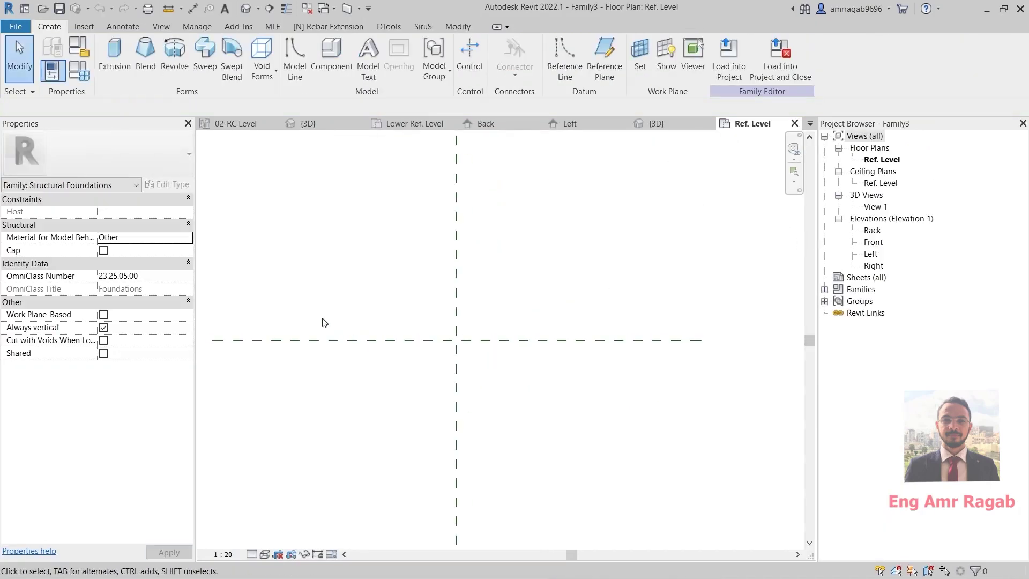
middle_drag(384, 293, 465, 307)
double_click(872, 230)
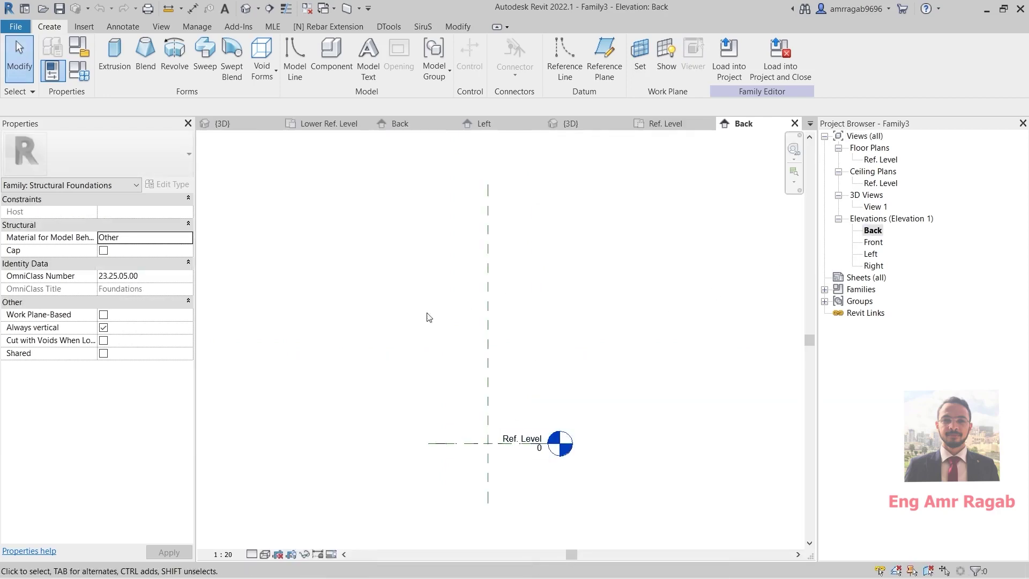
click(328, 123)
double_click(873, 242)
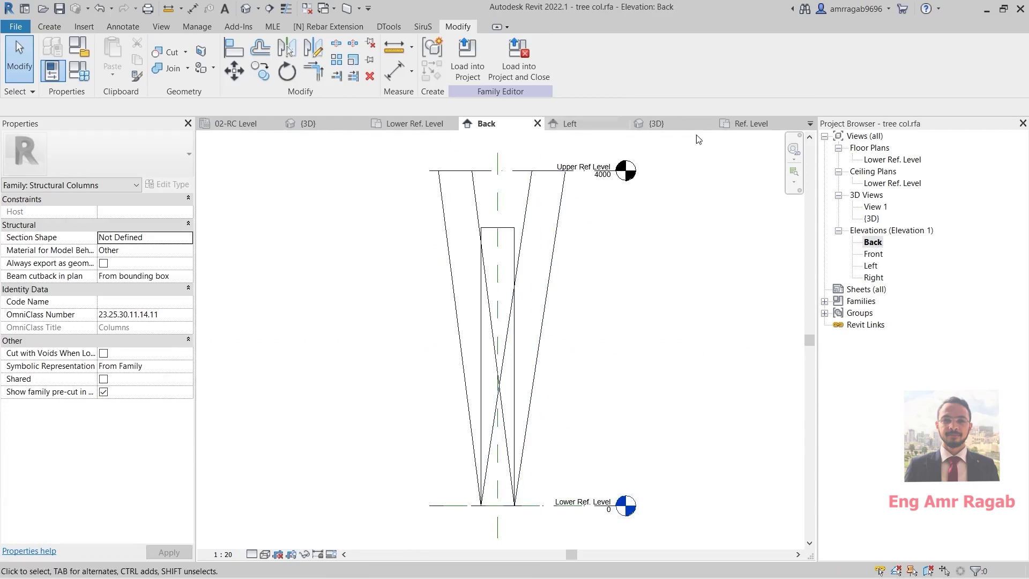
click(753, 125)
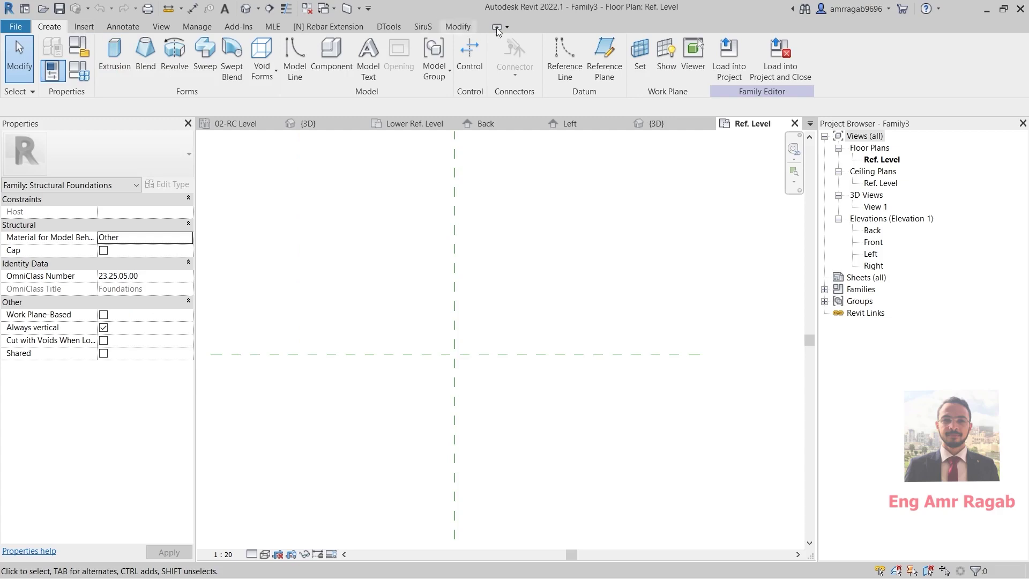
Draw two vertical reference planes, about 678 mm right and about 540 mm left of the Center (Left/Right) plane.
click(604, 56)
click(564, 146)
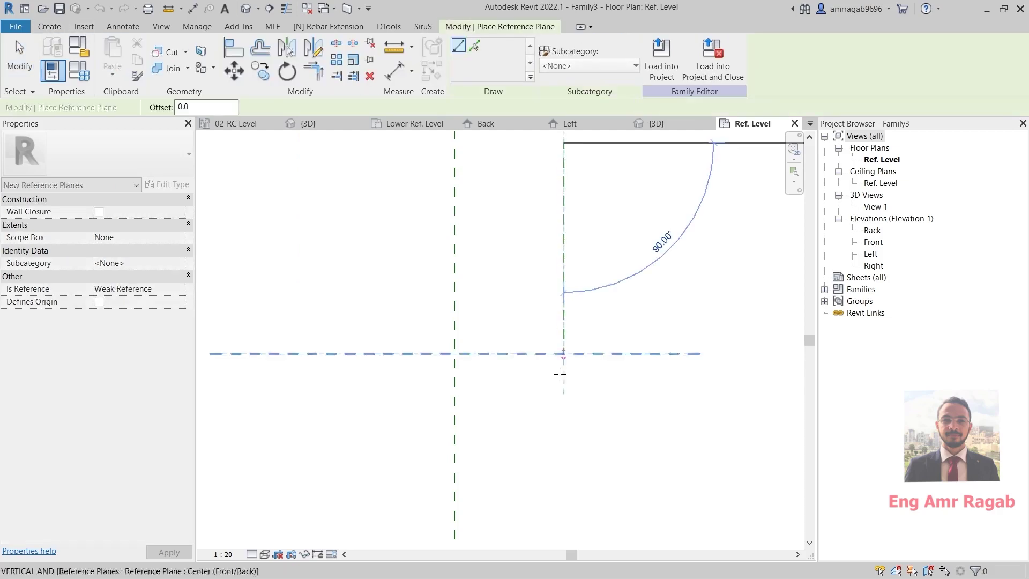
click(563, 534)
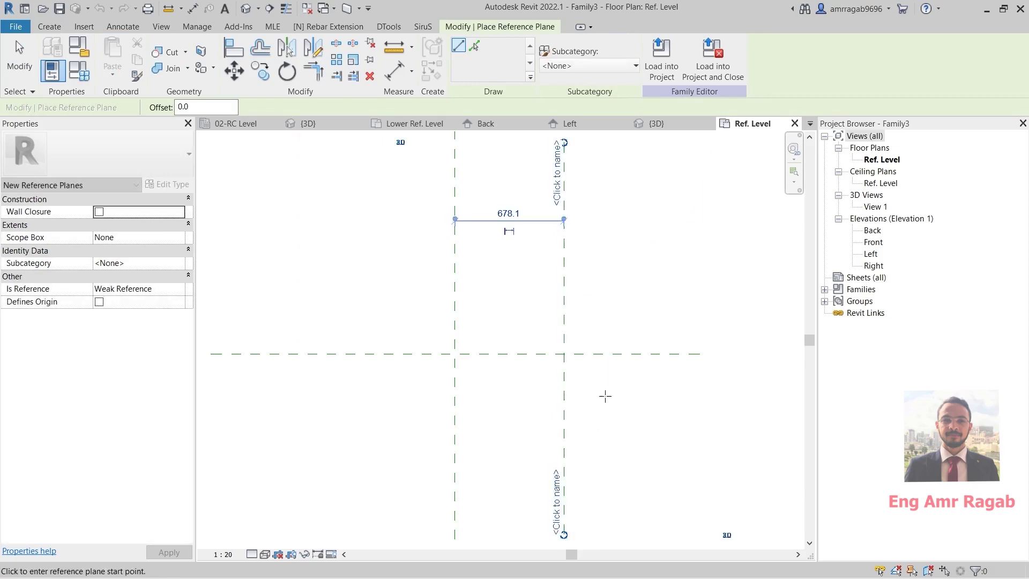
scroll(622, 390, down, 1)
click(431, 204)
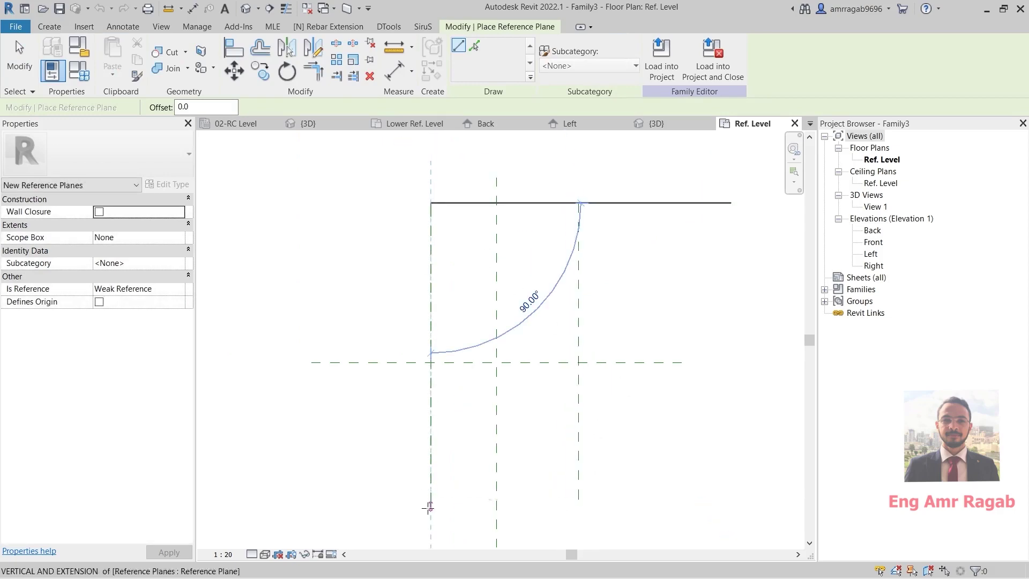
click(431, 511)
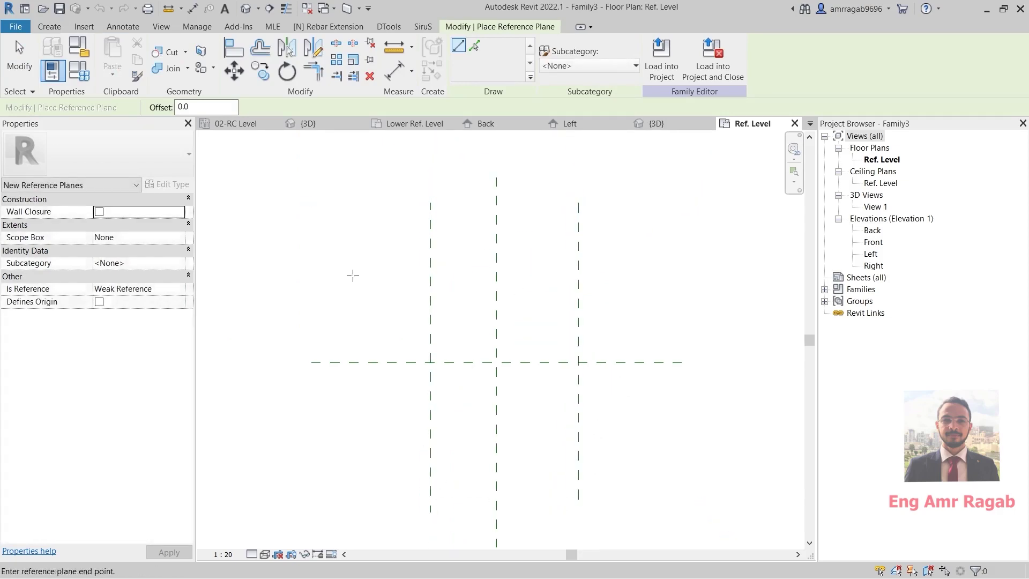
Draw two horizontal reference planes, about 719 mm above and about 480 mm below the Center (Front/Back) plane.
click(352, 276)
click(696, 276)
click(352, 421)
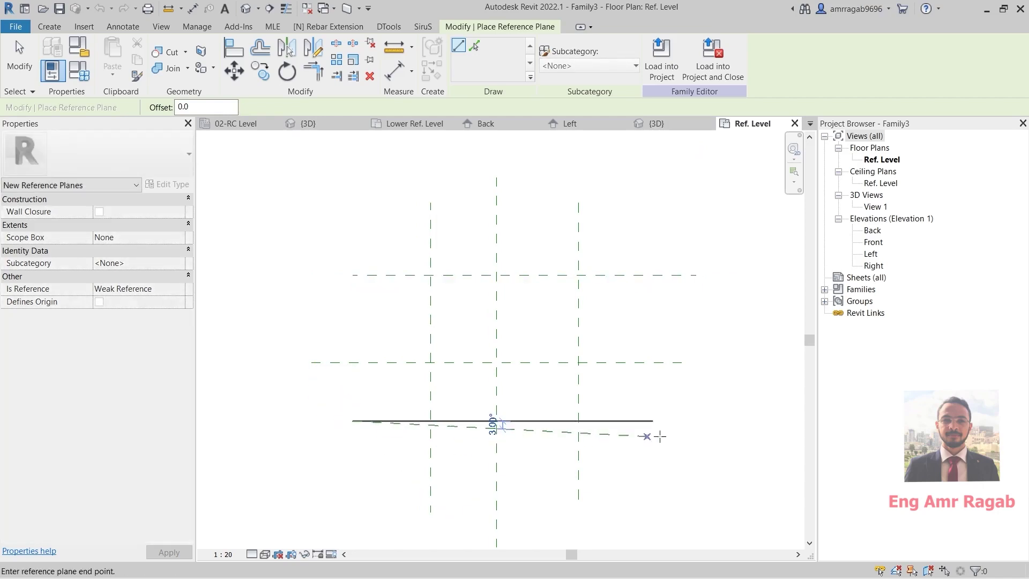
click(681, 420)
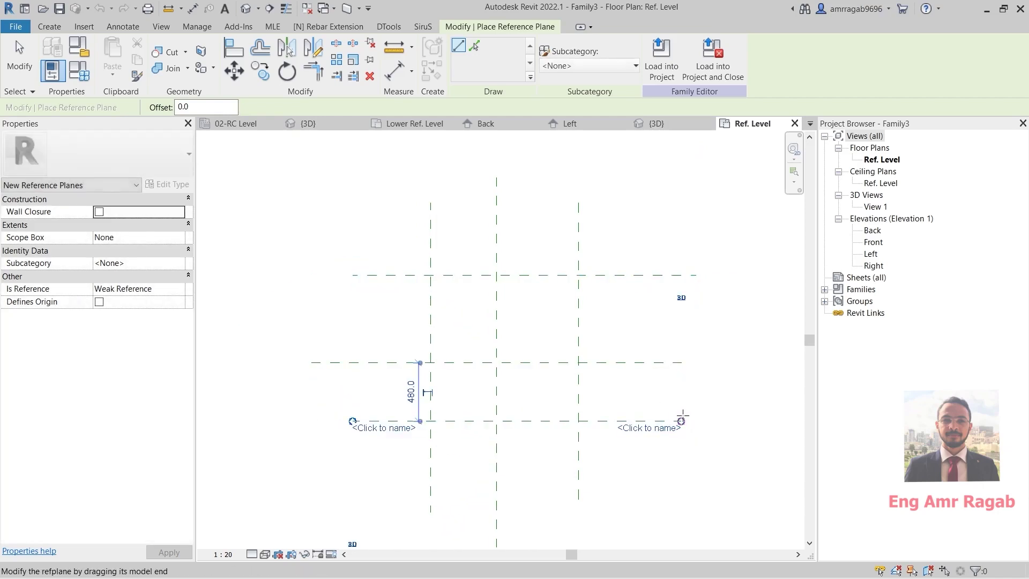
middle_drag(558, 355, 592, 328)
key(Escape)
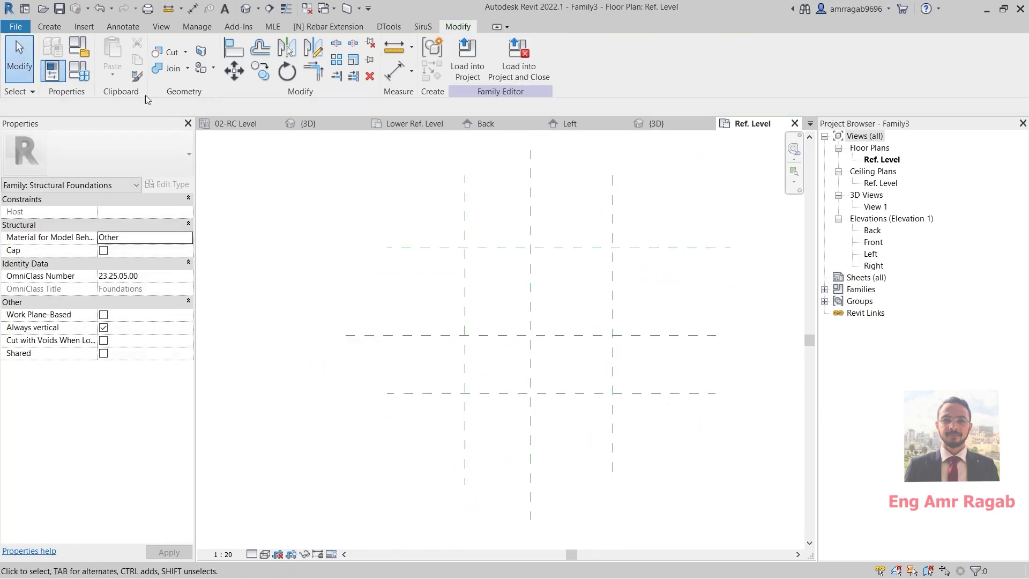
Add an aligned dimension across the three vertical reference planes and constrain its segments to be equal (EQ).
click(122, 27)
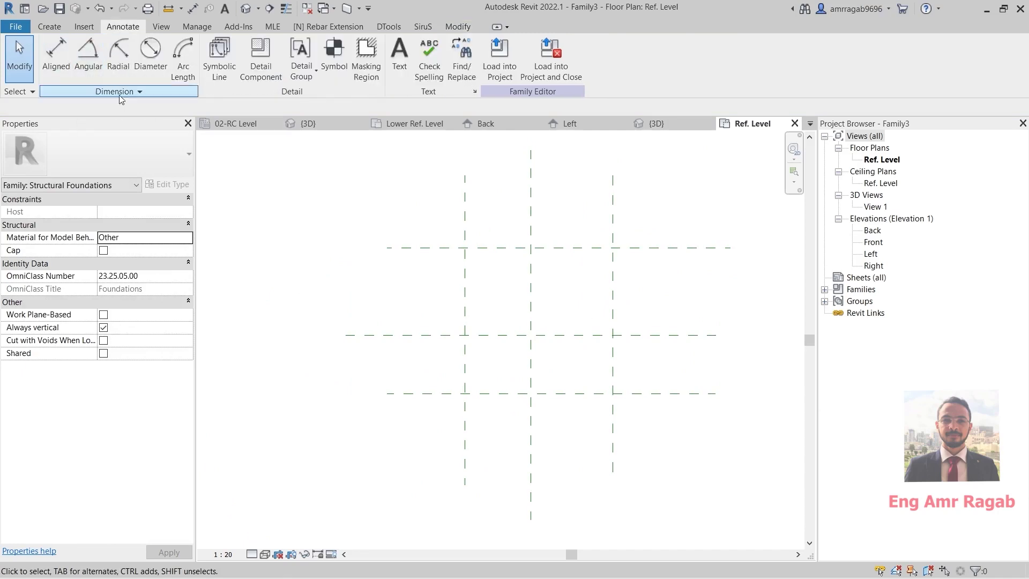
click(57, 54)
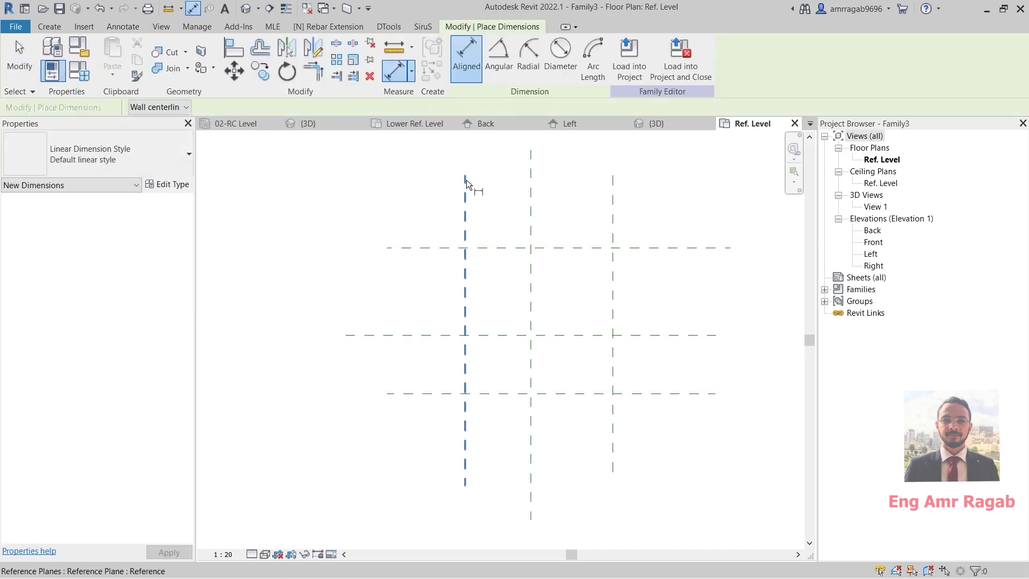
click(465, 183)
click(531, 183)
click(612, 186)
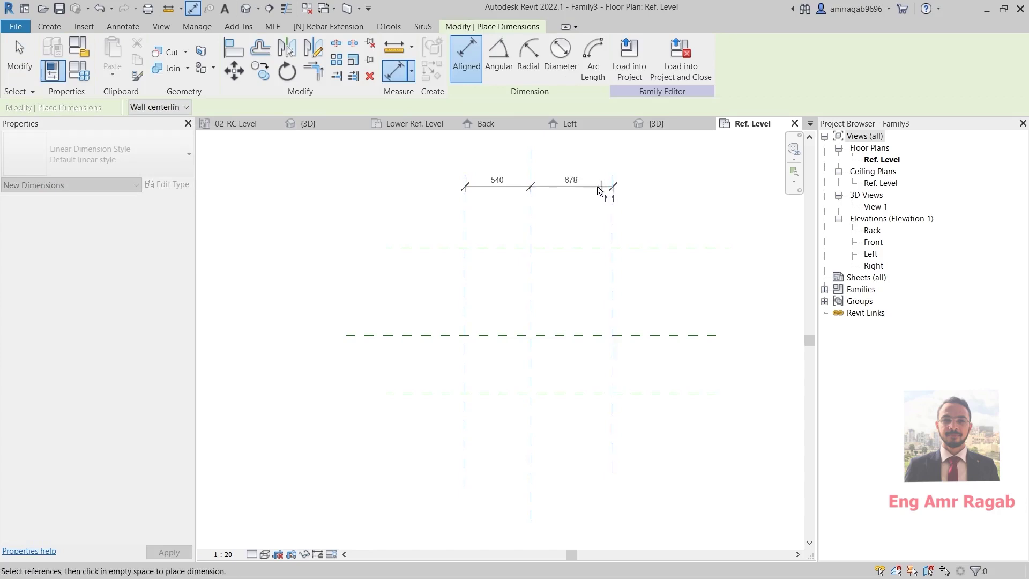
click(578, 183)
click(530, 151)
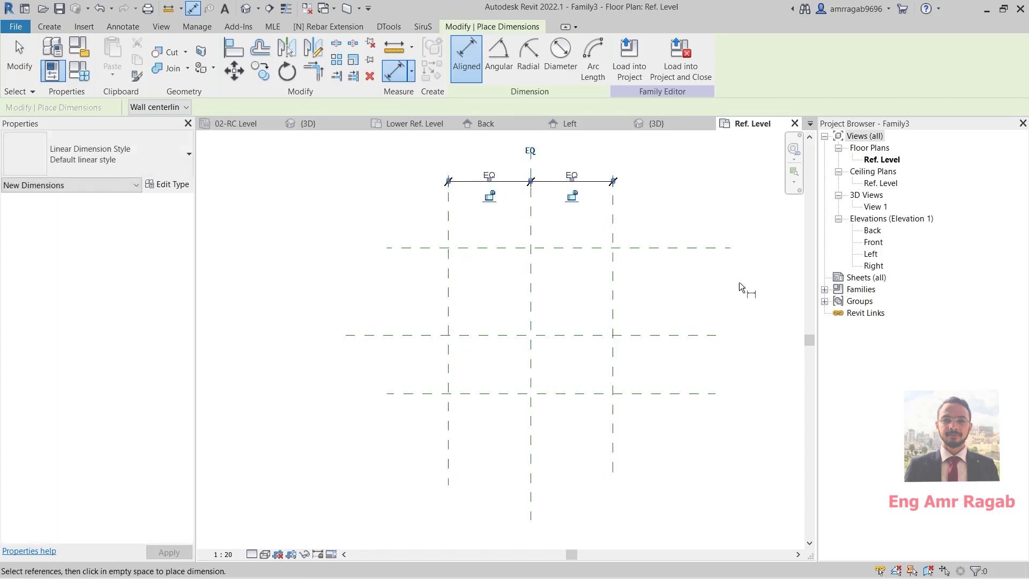
Add an aligned dimension across the three horizontal reference planes and constrain its segments to be equal (EQ).
click(721, 248)
click(719, 336)
click(718, 394)
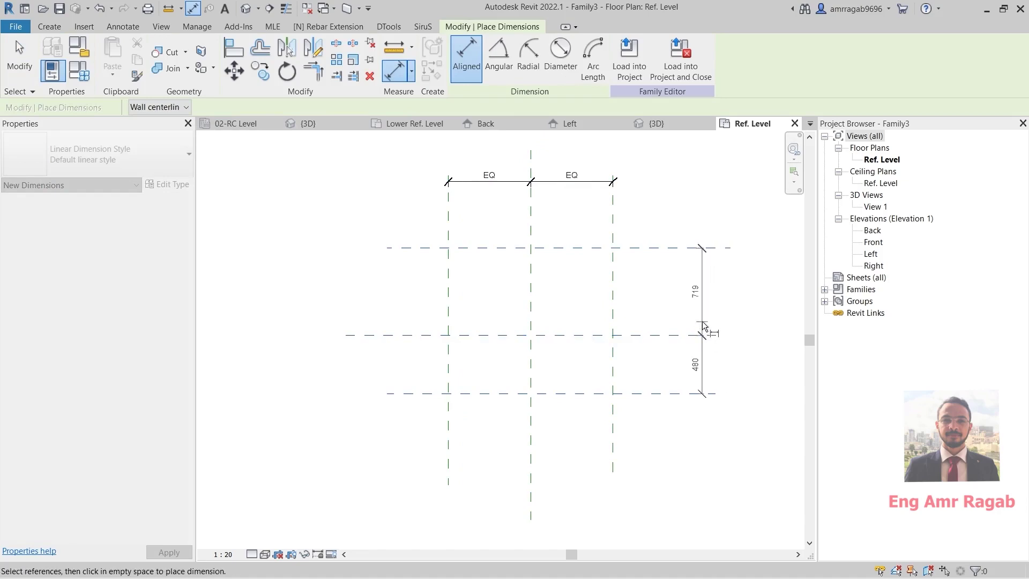
click(703, 321)
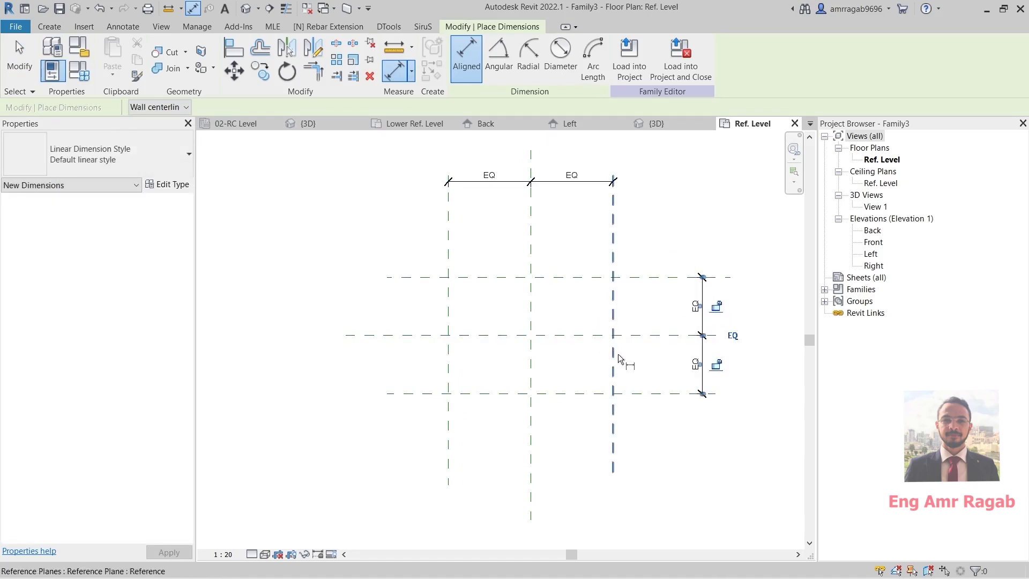
key(Escape)
key(Escape)
middle_drag(623, 344, 613, 356)
Create a rectangular extrusion of about 1356 by 960 mm between the outer reference plane intersections, keeping the depth at 304.8.
click(49, 26)
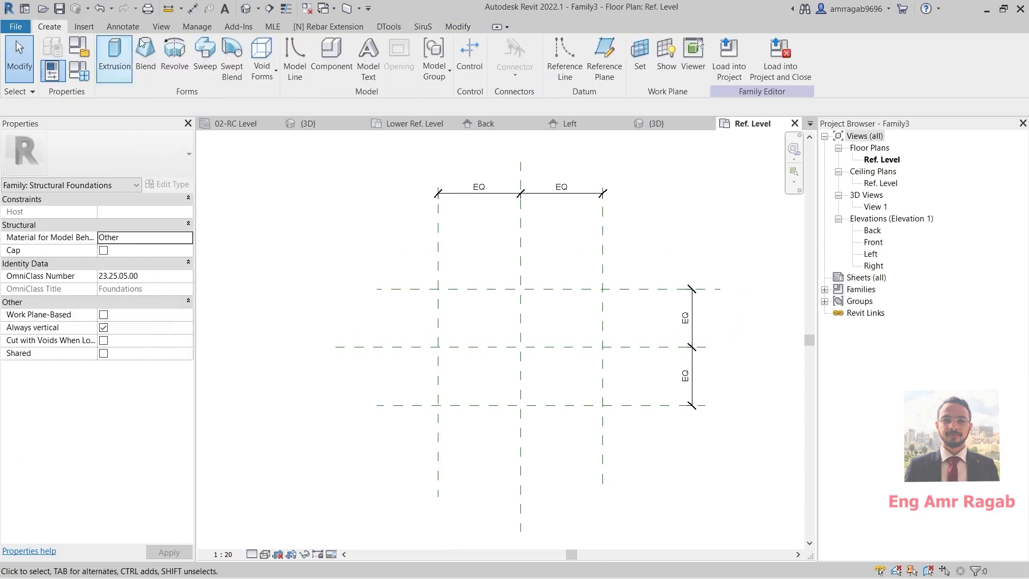
click(115, 53)
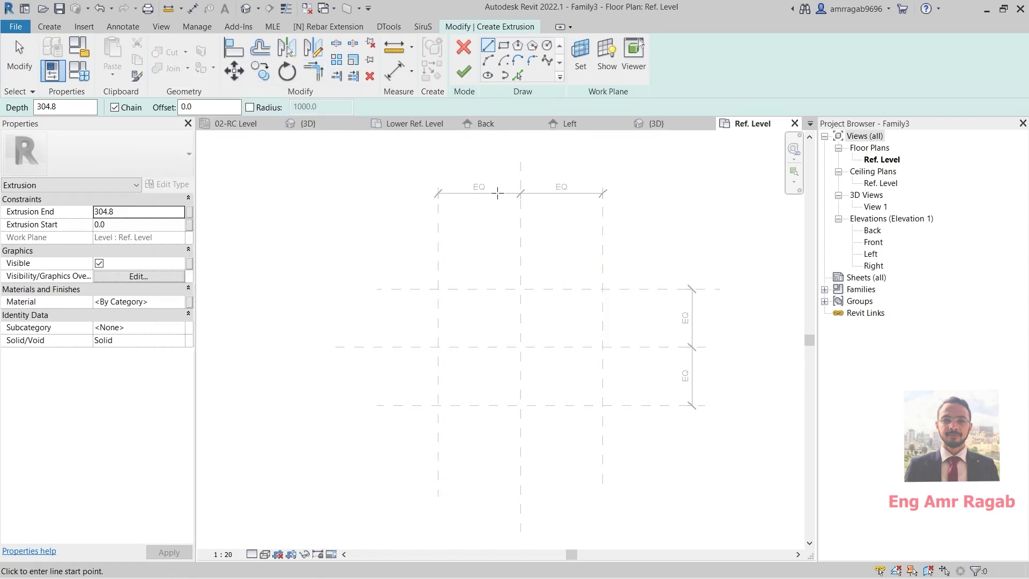
click(503, 45)
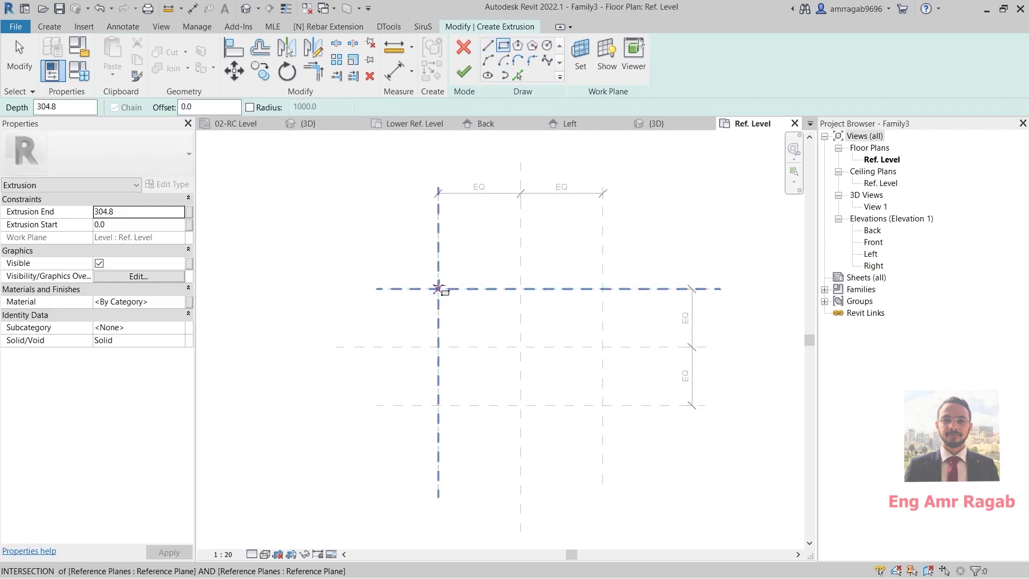
click(438, 289)
click(603, 405)
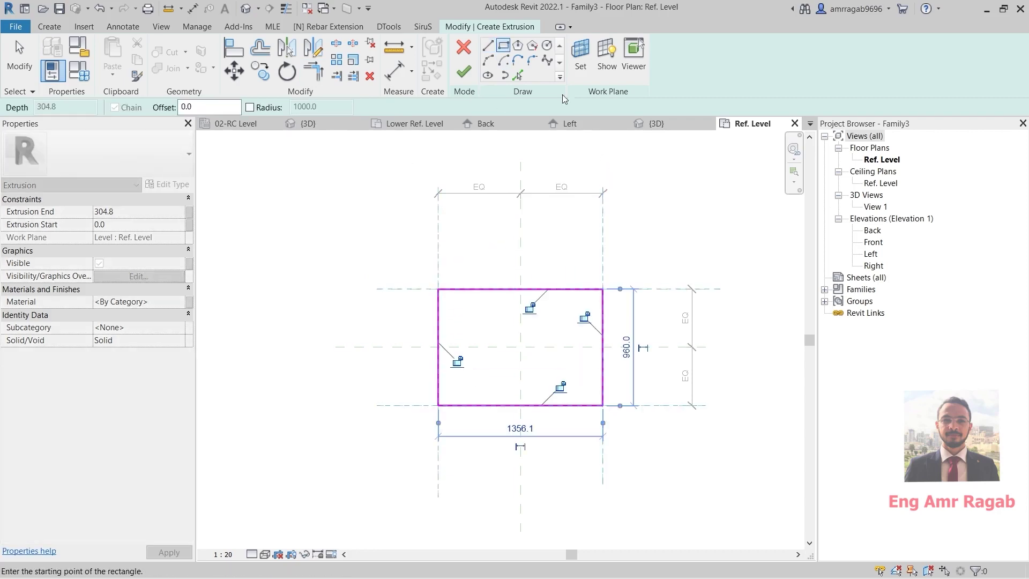
click(468, 72)
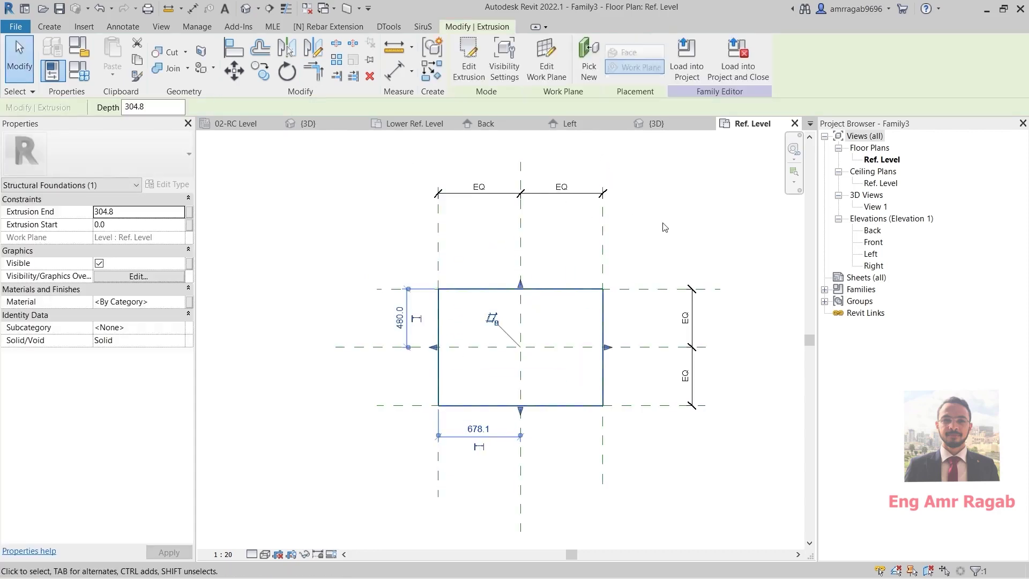
key(Escape)
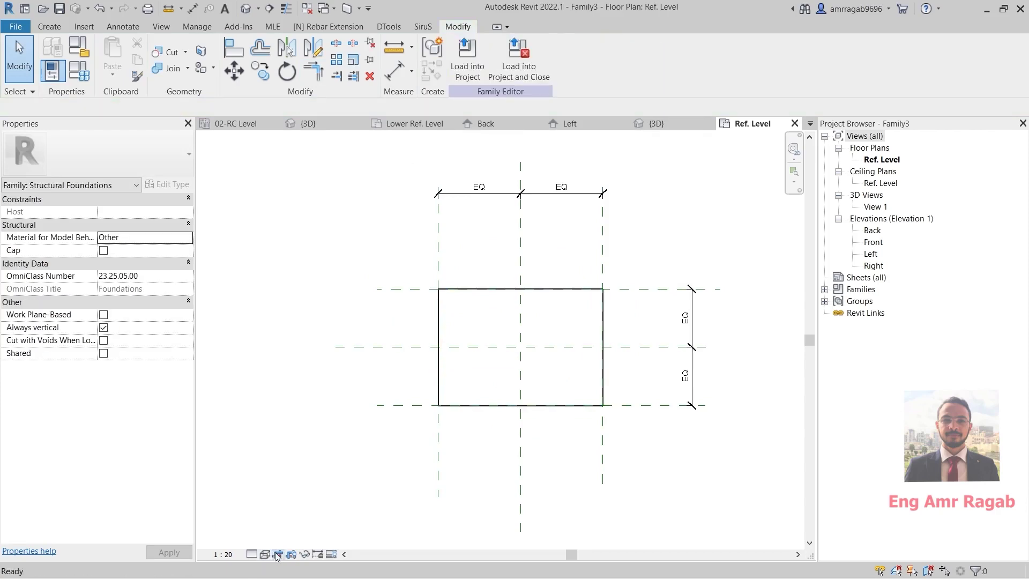
Set the visual style to Shaded, test-move the upper horizontal reference plane to about 740 mm from the centre plane, and undo the move.
click(267, 556)
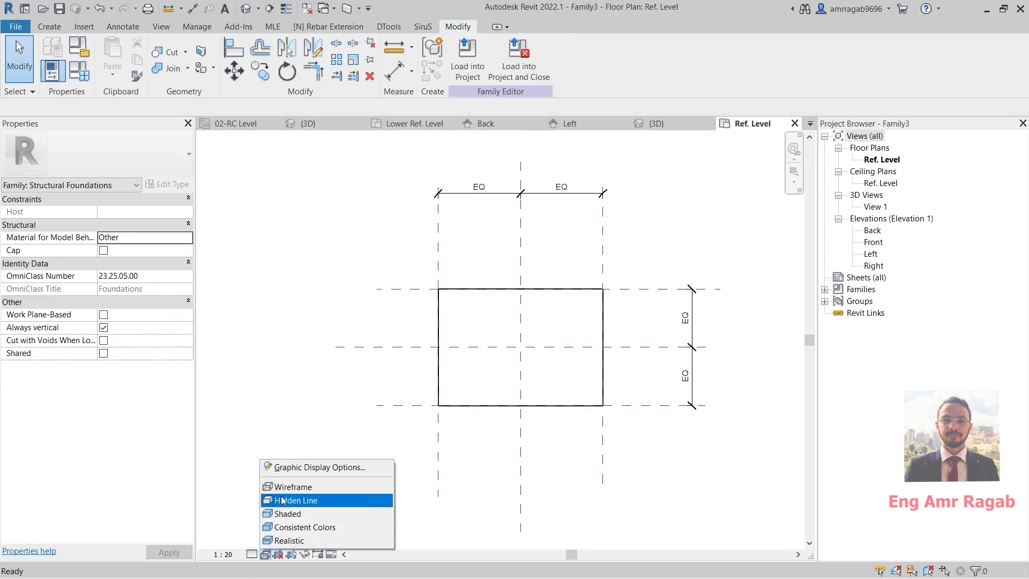
click(288, 514)
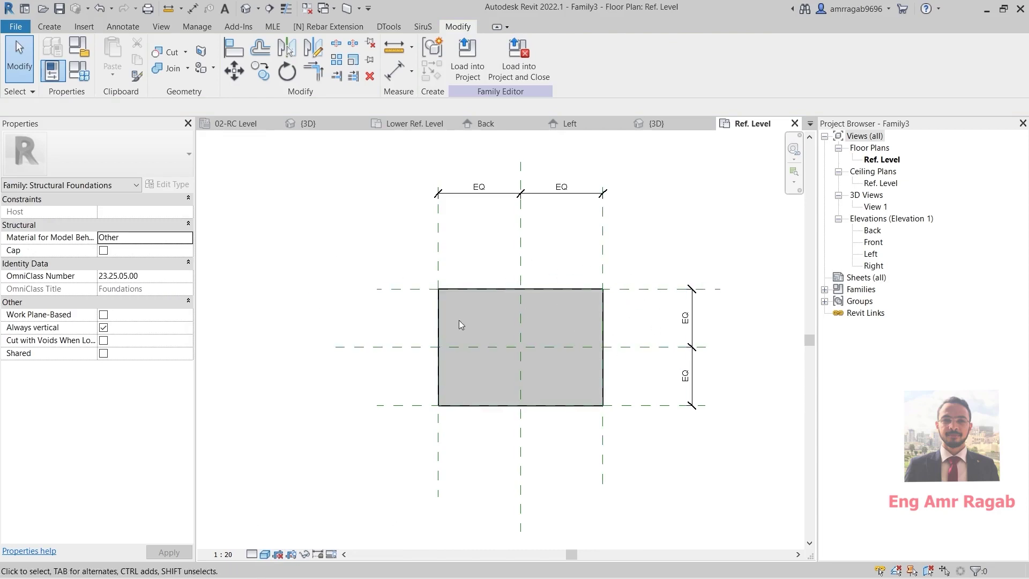
drag(397, 290, 395, 261)
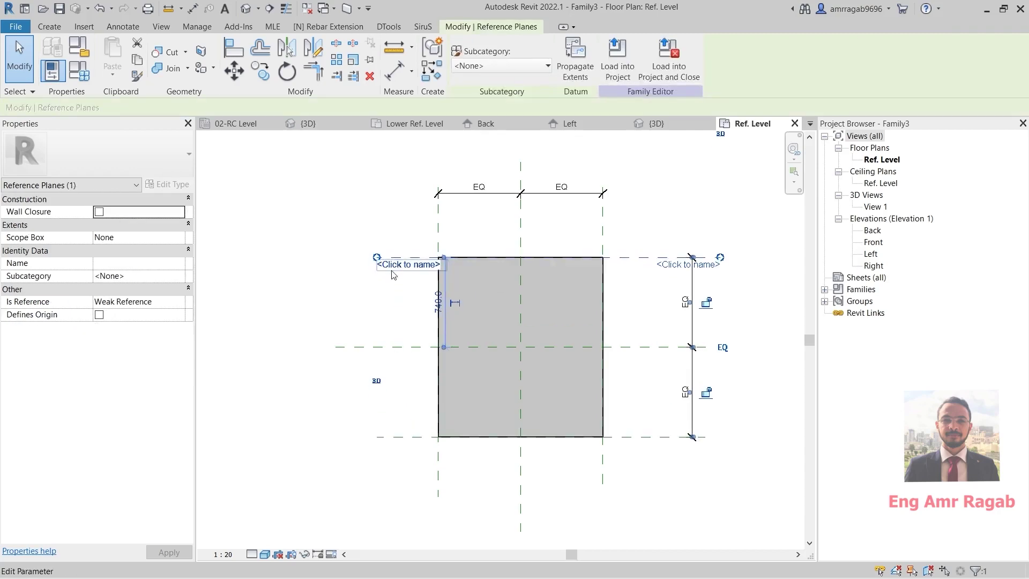
key(ctrl+z)
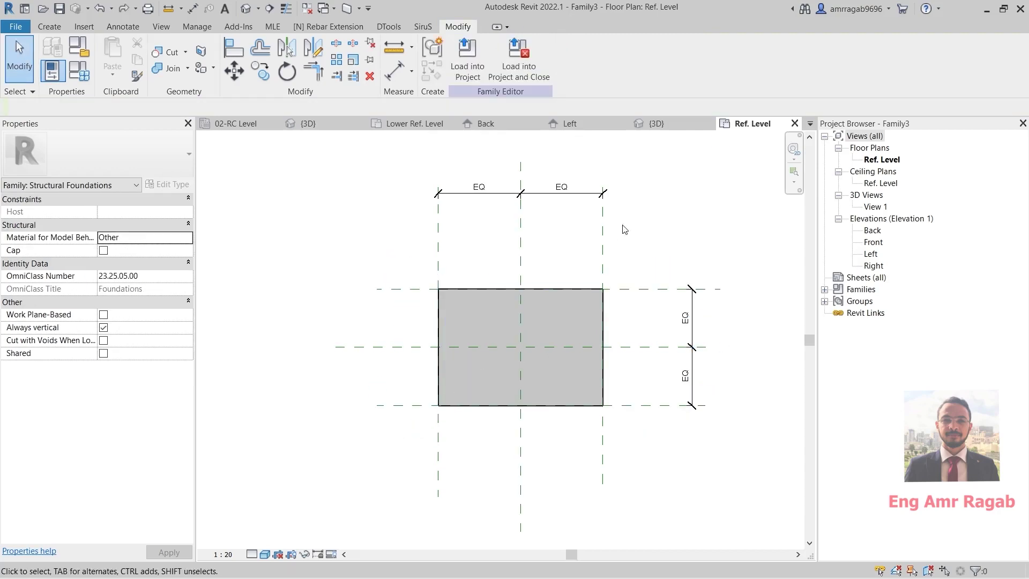
Create a rectangular extrusion of about 720 by 600 mm around the centre plane intersection, inside the outer reference planes.
double_click(523, 300)
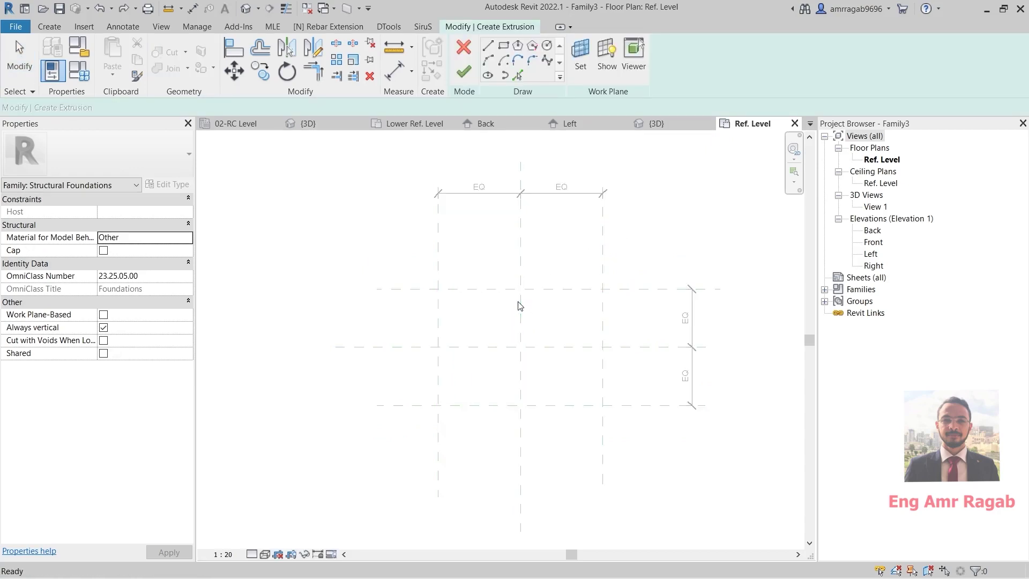
click(465, 70)
click(935, 559)
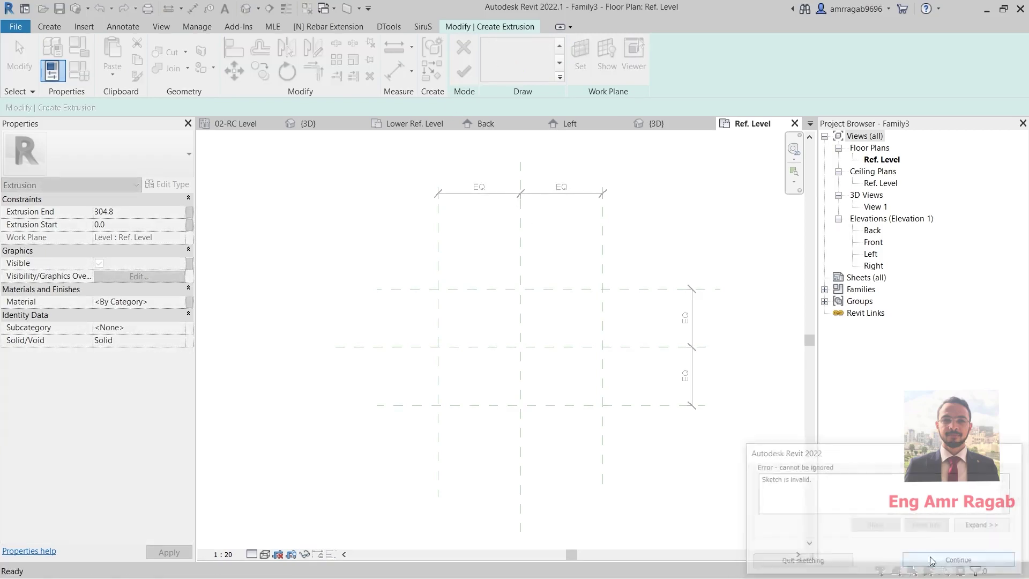
click(480, 311)
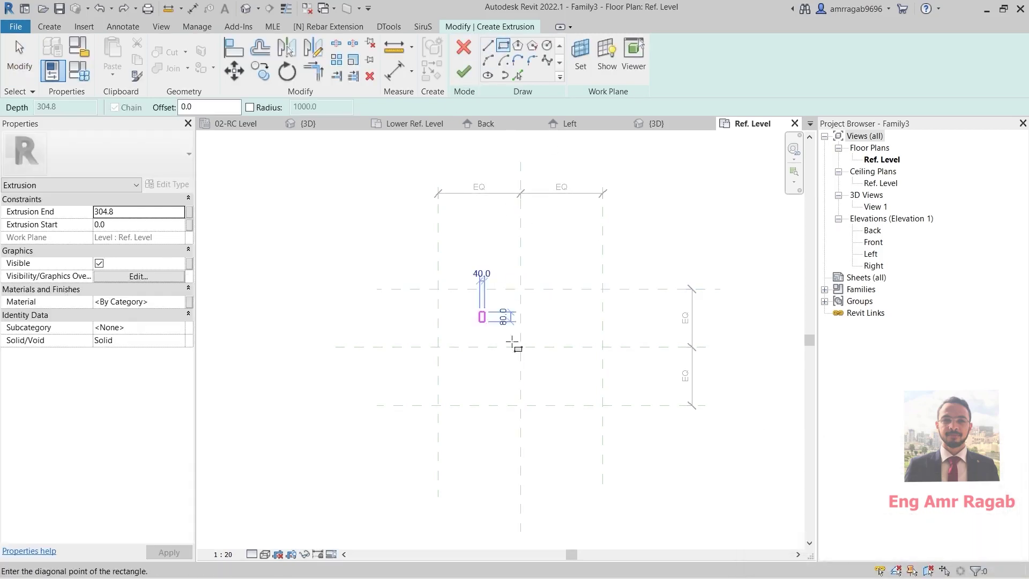
click(568, 384)
click(472, 74)
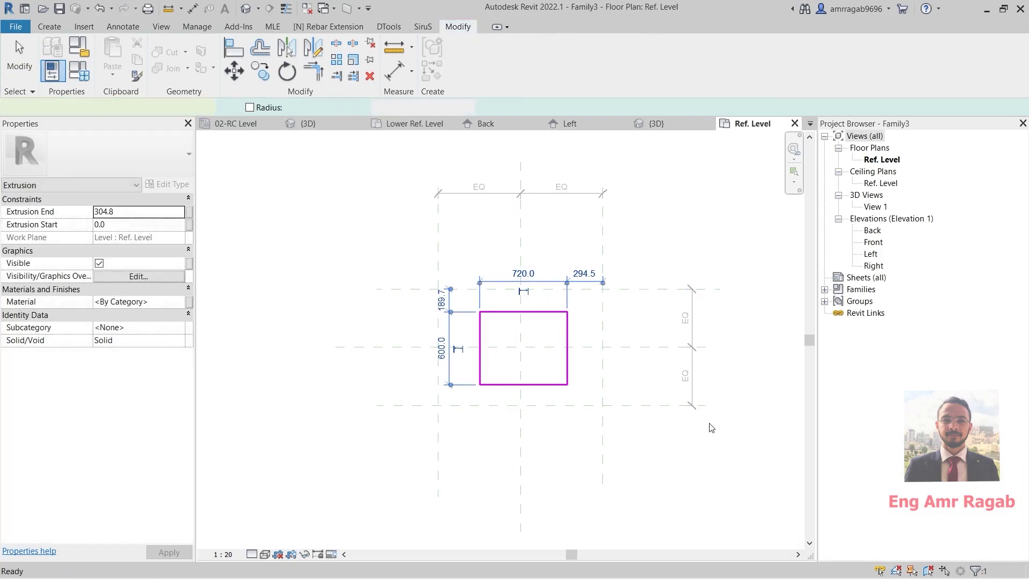
click(460, 324)
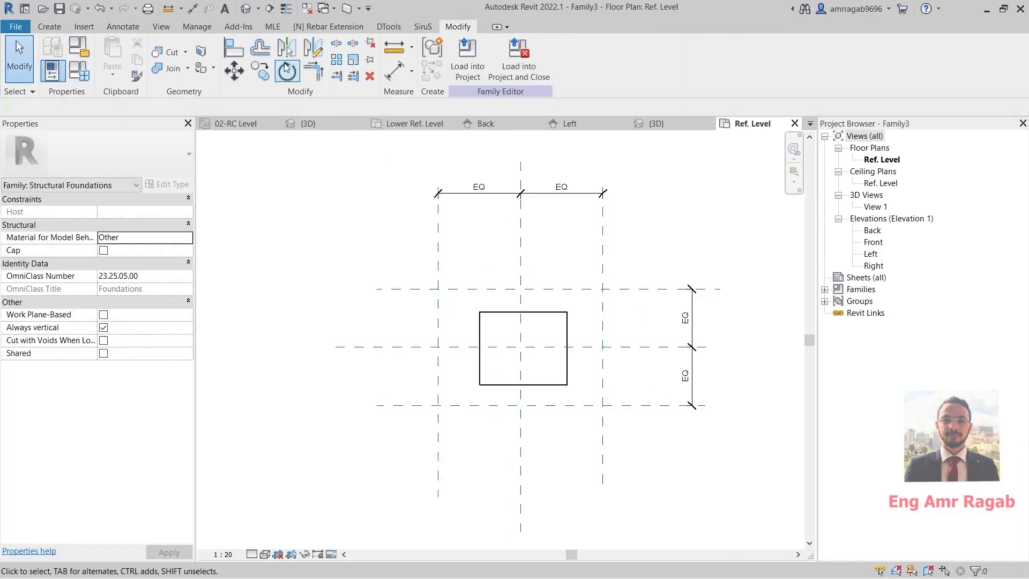
Align the extrusion's four edges to the outer reference planes and lock the alignments.
click(242, 50)
click(540, 290)
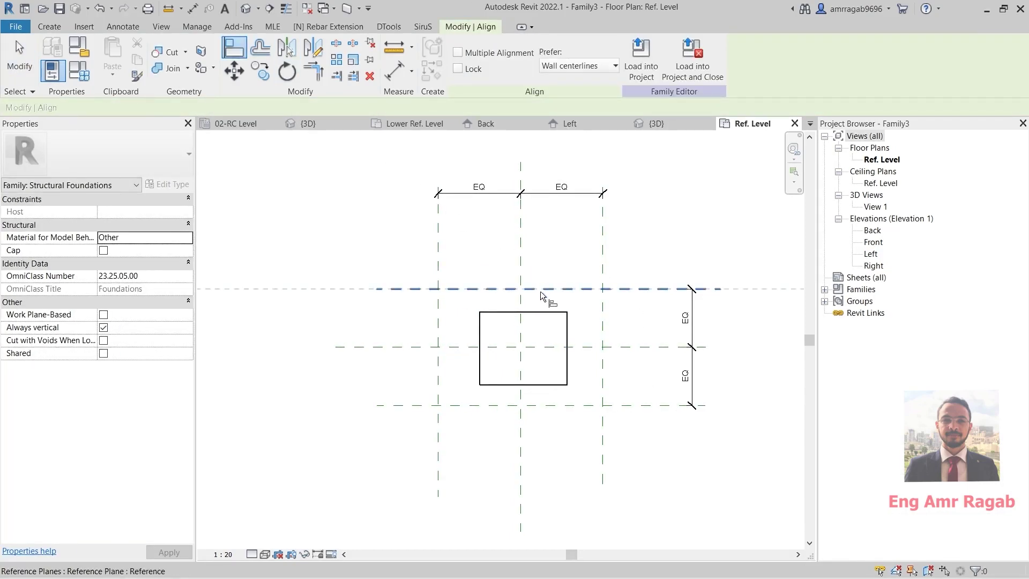
click(539, 310)
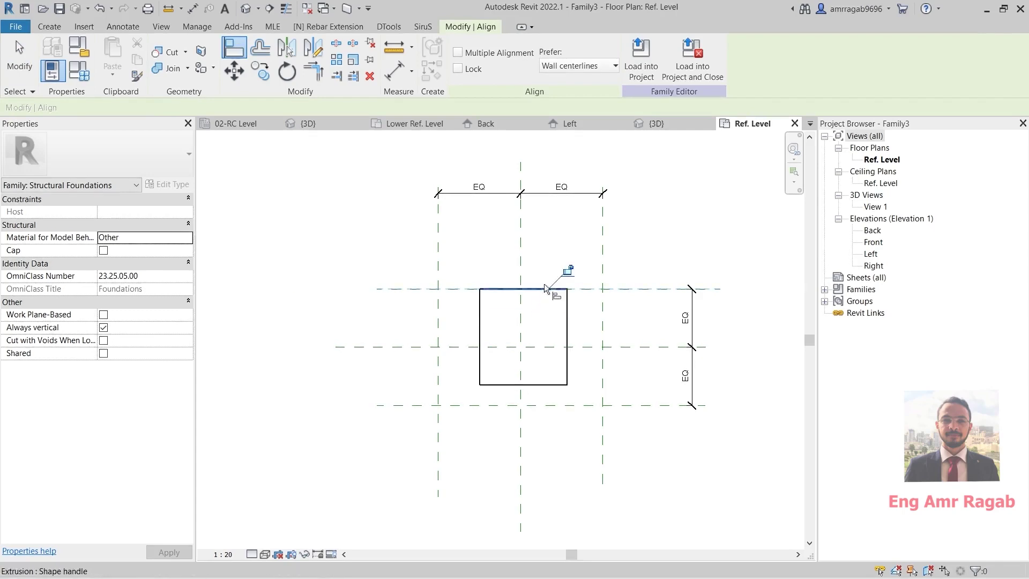
click(603, 327)
click(568, 328)
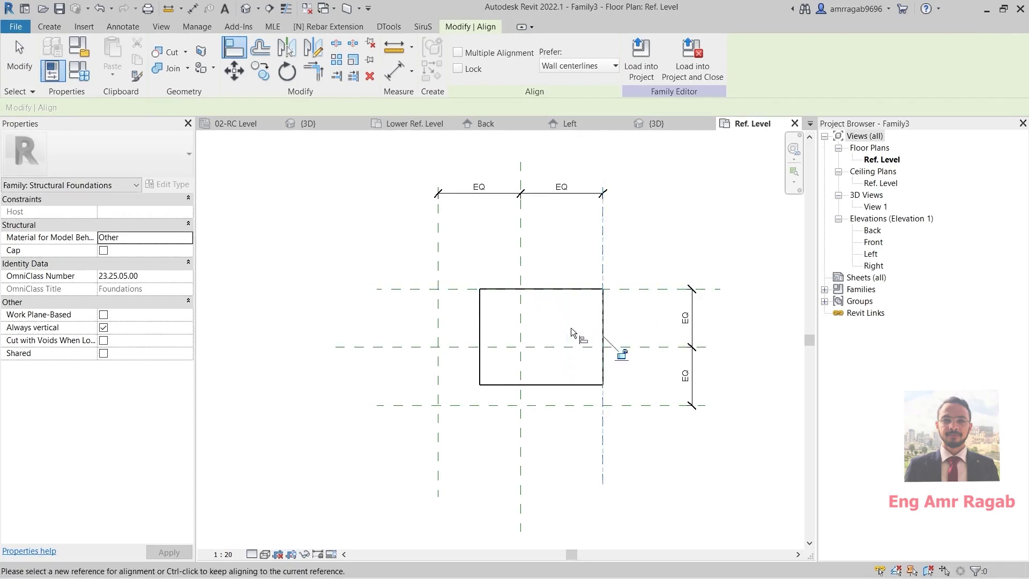
click(577, 405)
click(574, 387)
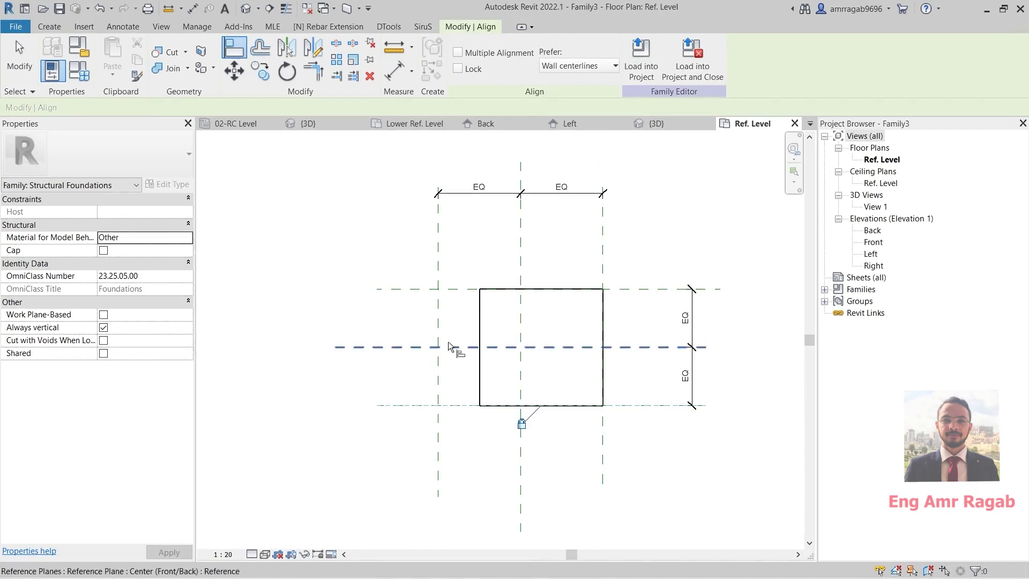
click(437, 331)
click(479, 321)
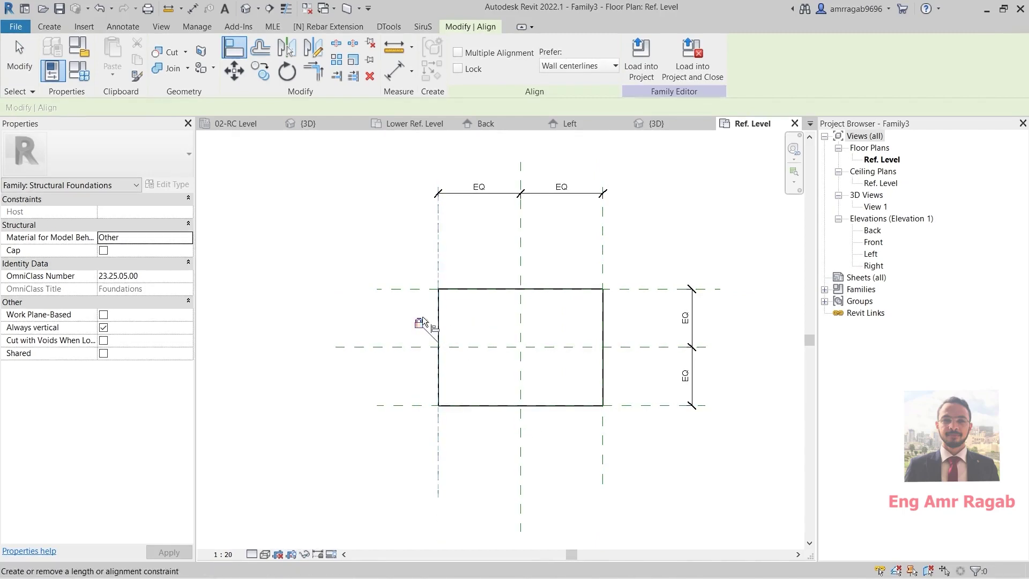
key(Escape)
key(Escape)
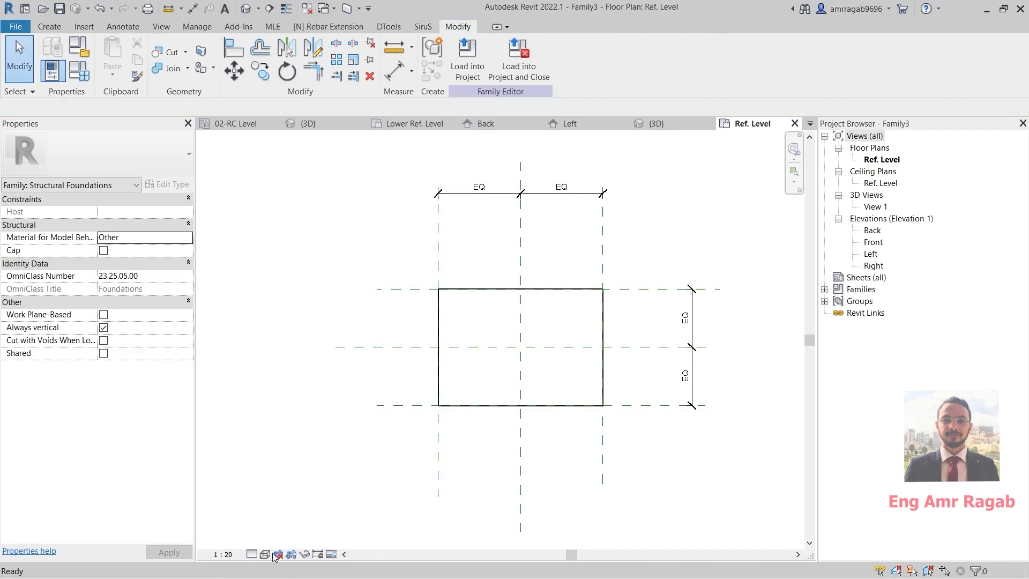
Set the plan view's visual style to Shaded.
click(264, 554)
click(289, 514)
middle_drag(532, 353, 503, 355)
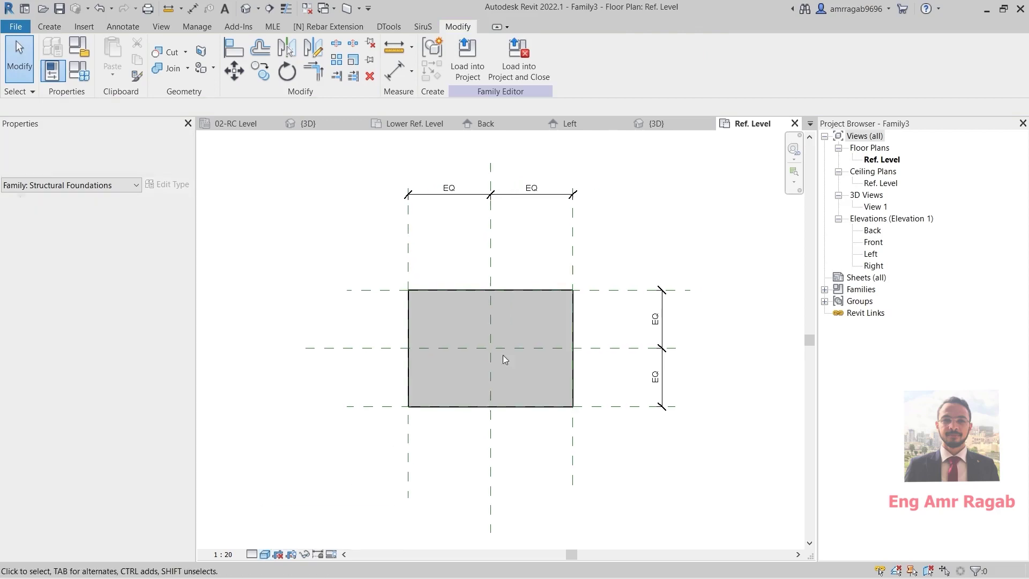
Open the extrusion's sketch for editing and add an aligned dimension between the two outer vertical reference planes.
click(513, 291)
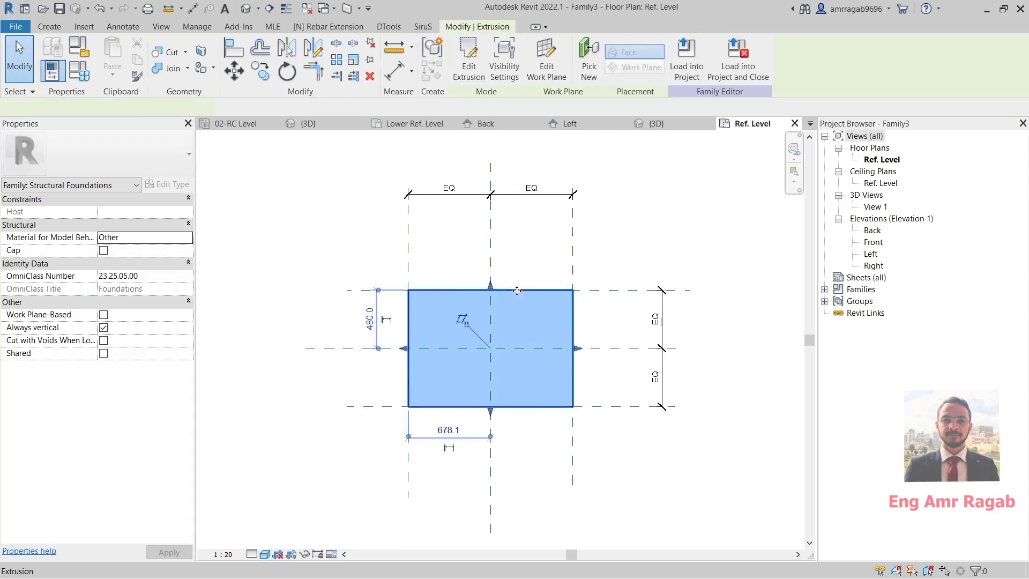
click(467, 59)
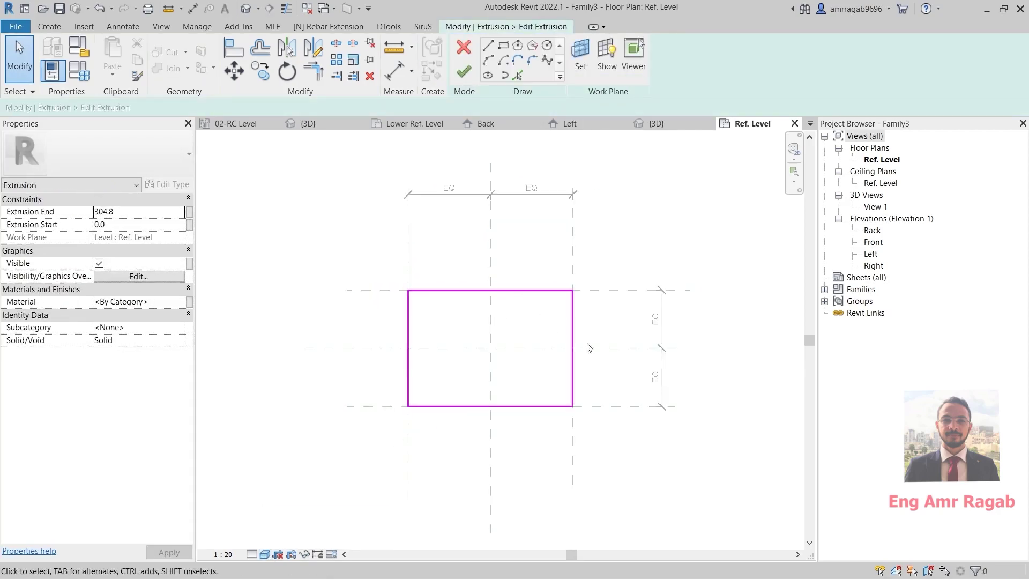
middle_drag(588, 348, 570, 346)
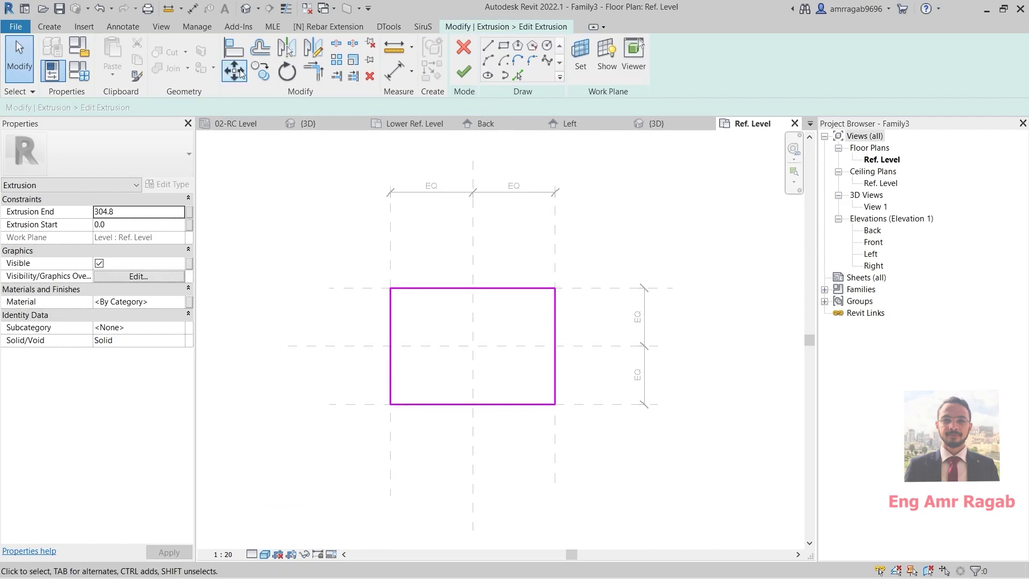
click(123, 27)
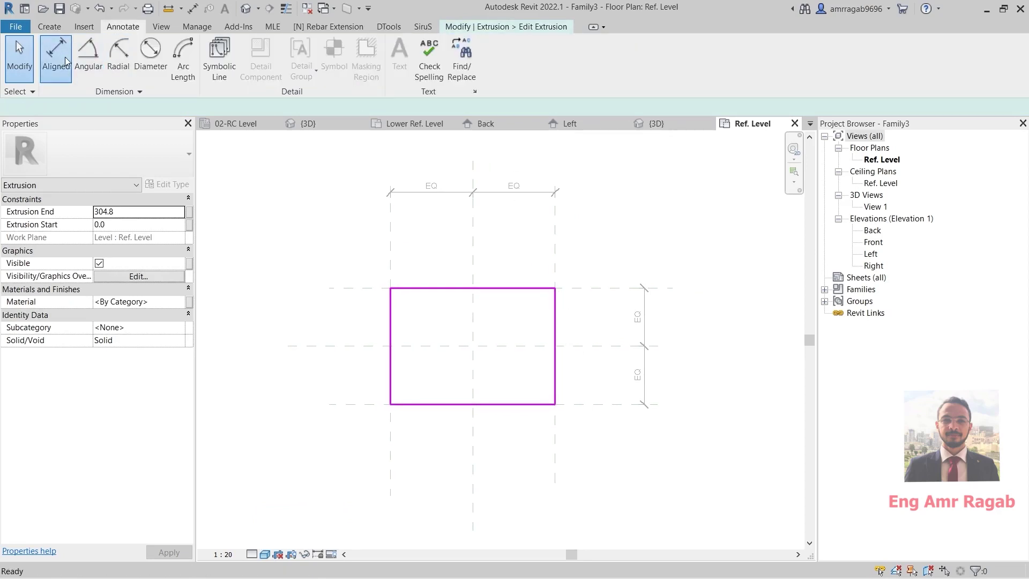
click(73, 50)
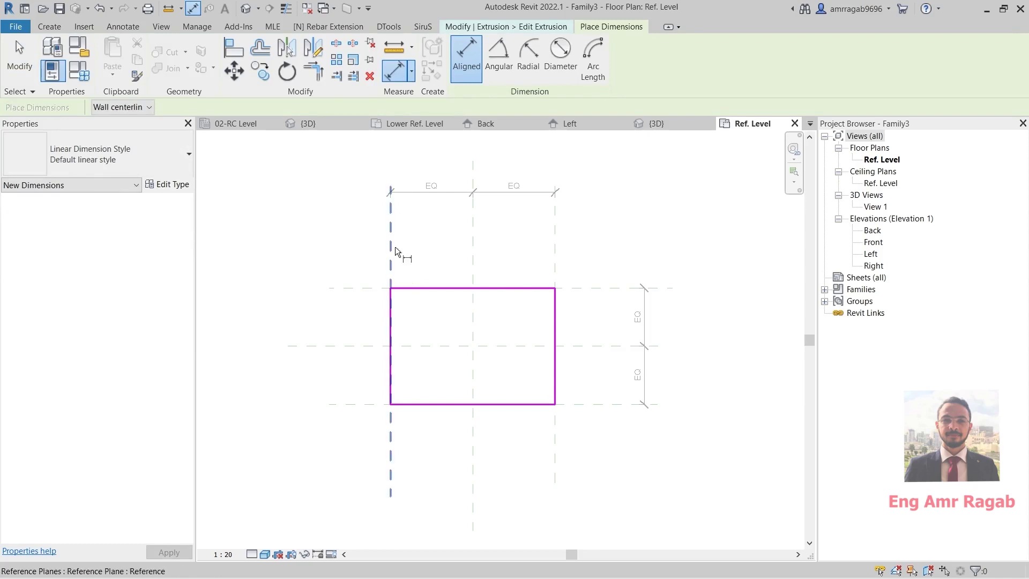
click(391, 255)
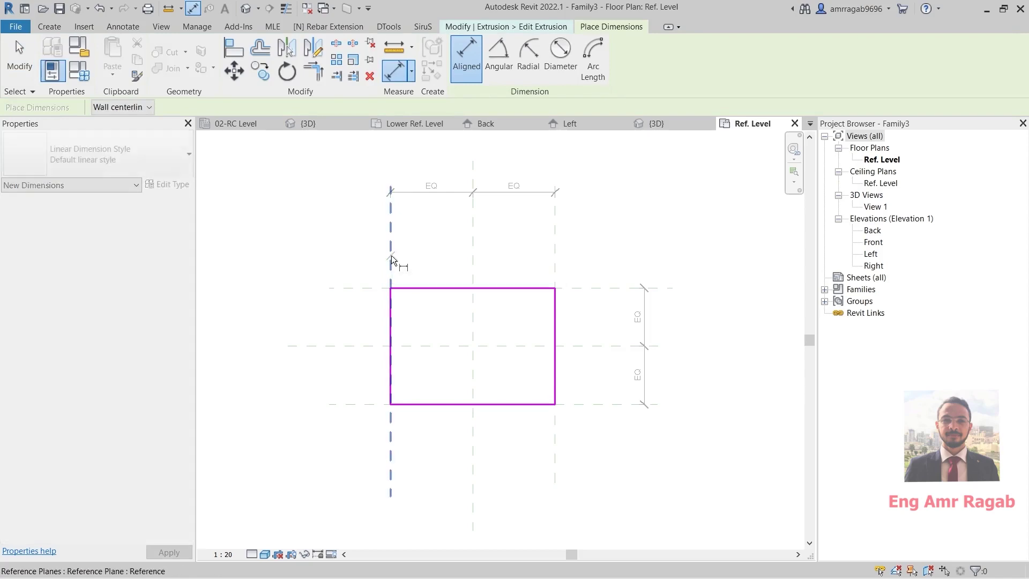
click(552, 264)
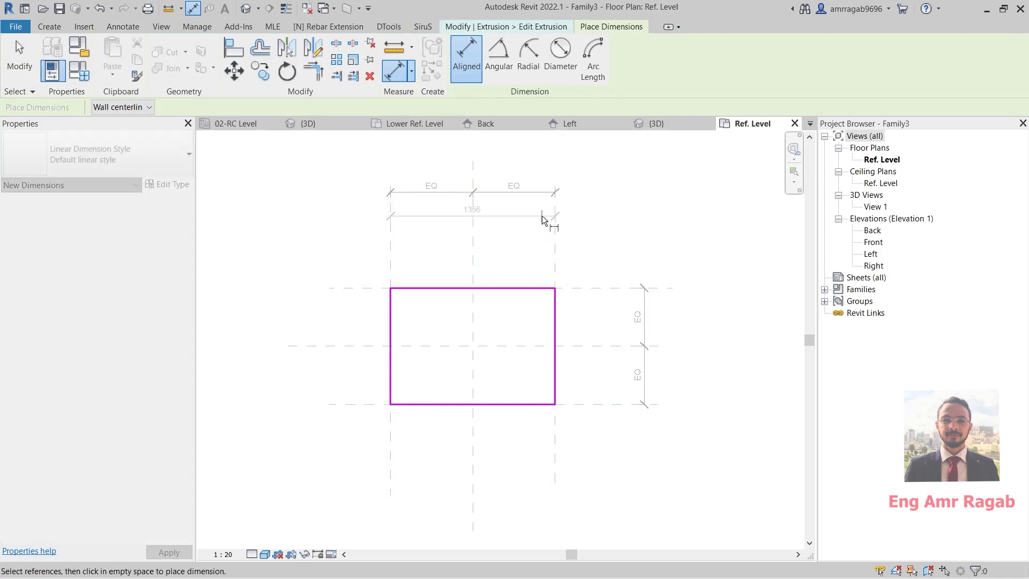
click(542, 216)
Add an aligned dimension between the two outer horizontal reference planes and finish the extrusion sketch.
click(635, 289)
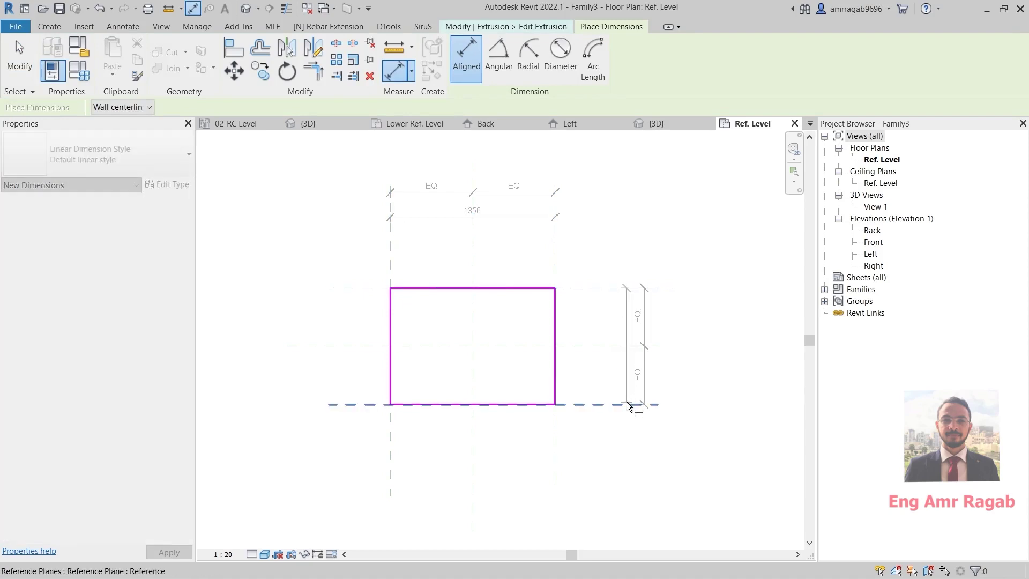
click(627, 406)
click(625, 376)
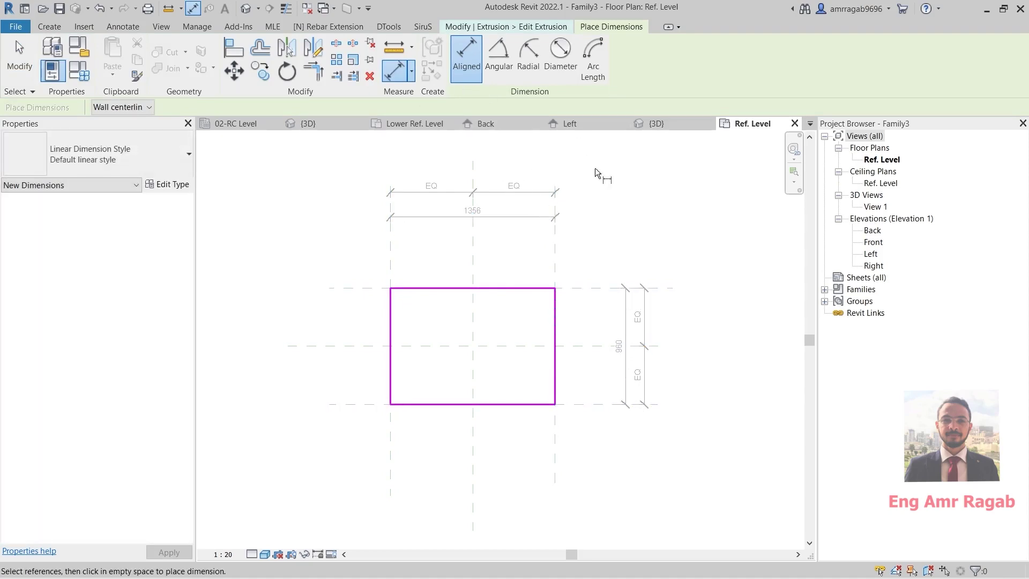
key(Escape)
key(Escape)
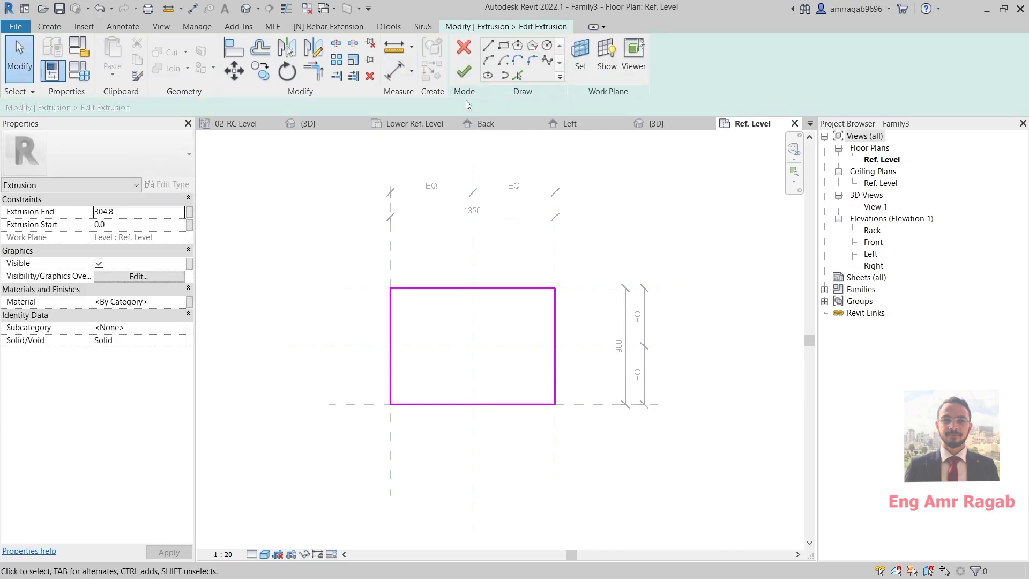
click(464, 75)
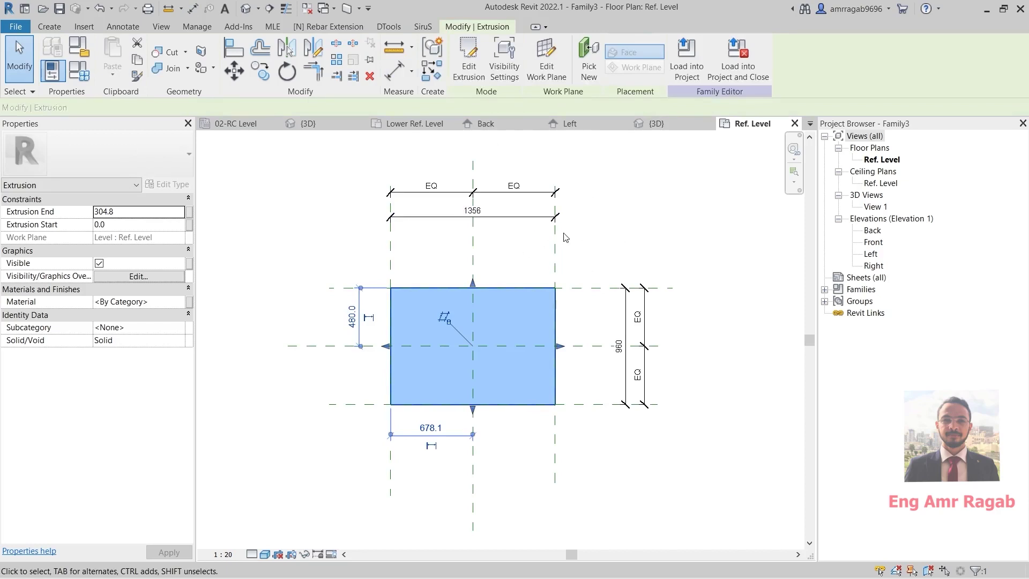
Undo the sketch edit that added the two overall dimensions between the outer reference planes.
key(ctrl+z)
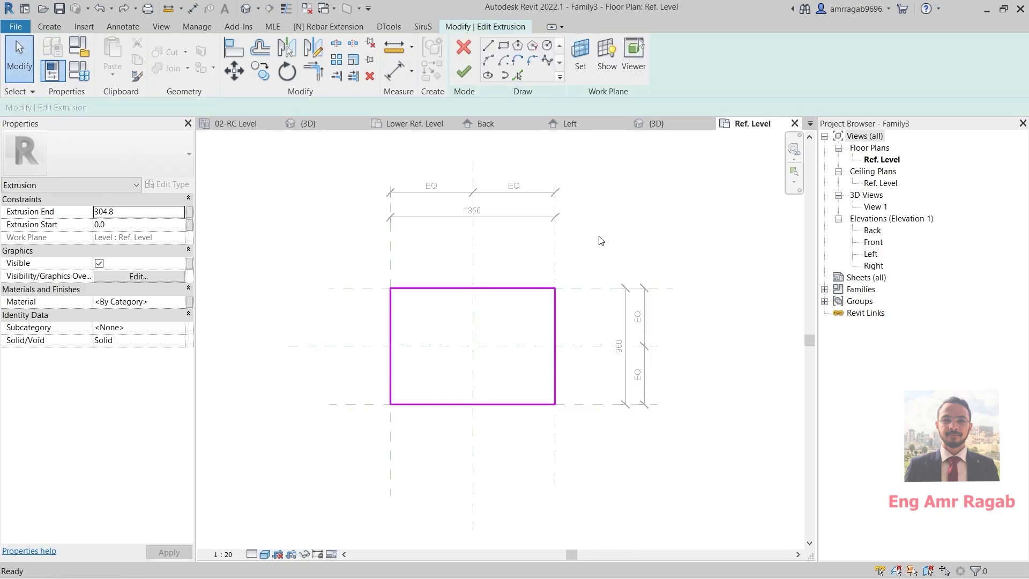
key(ctrl+y)
key(Escape)
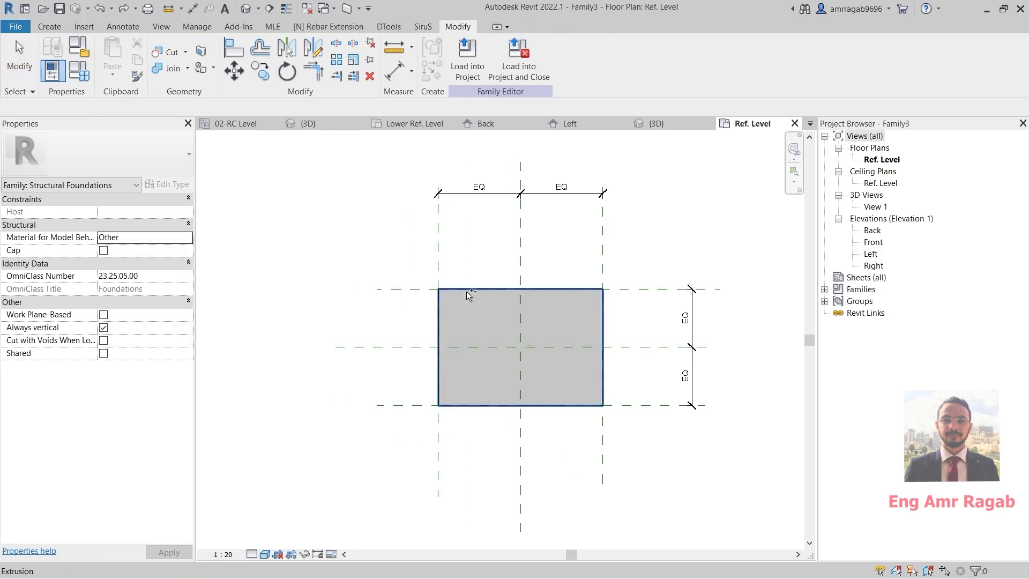
Open the extrusion's sketch for editing and add an aligned dimension between the two upper corners of the rectangle.
click(538, 285)
click(480, 75)
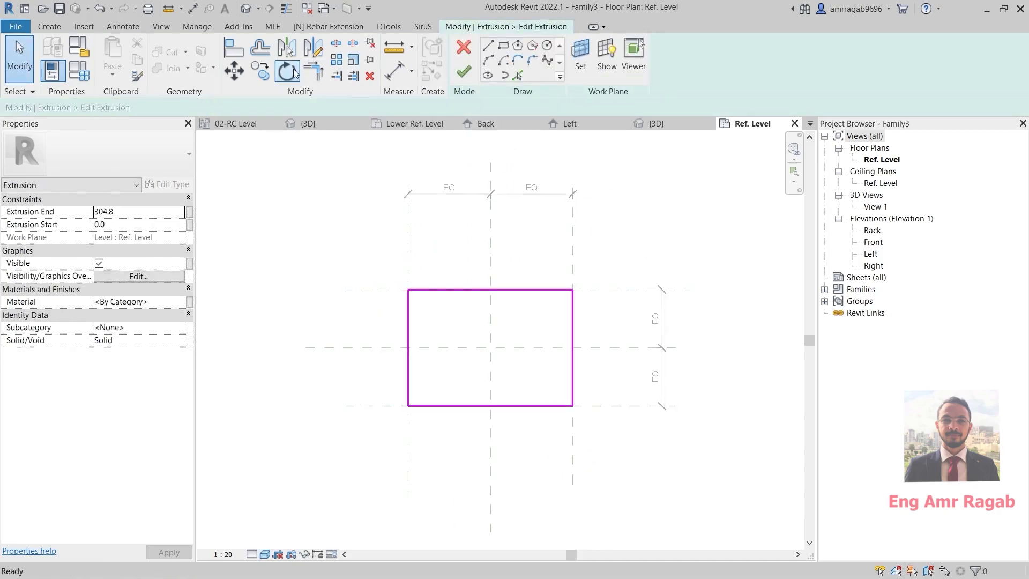
click(123, 27)
click(55, 53)
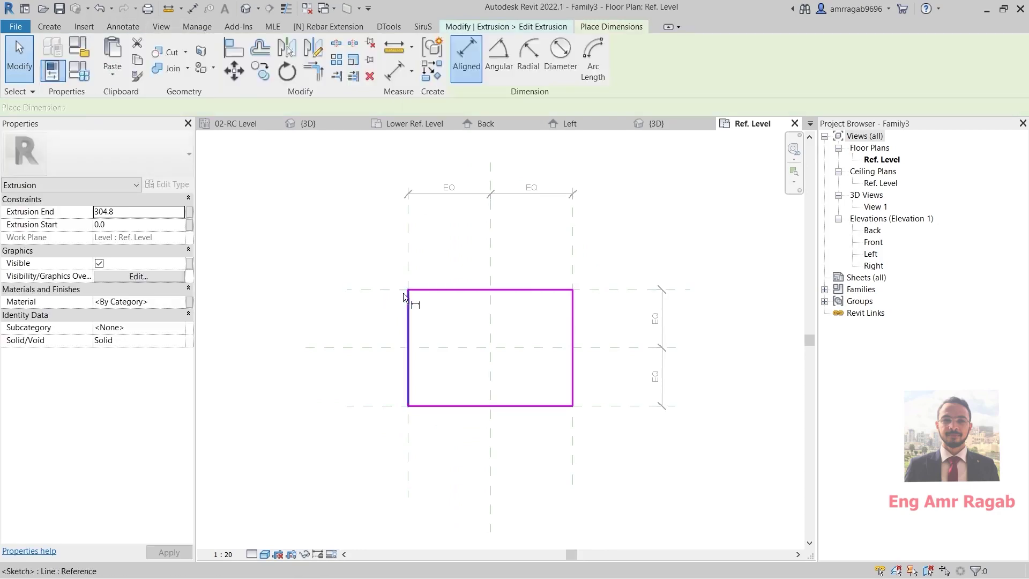
click(408, 290)
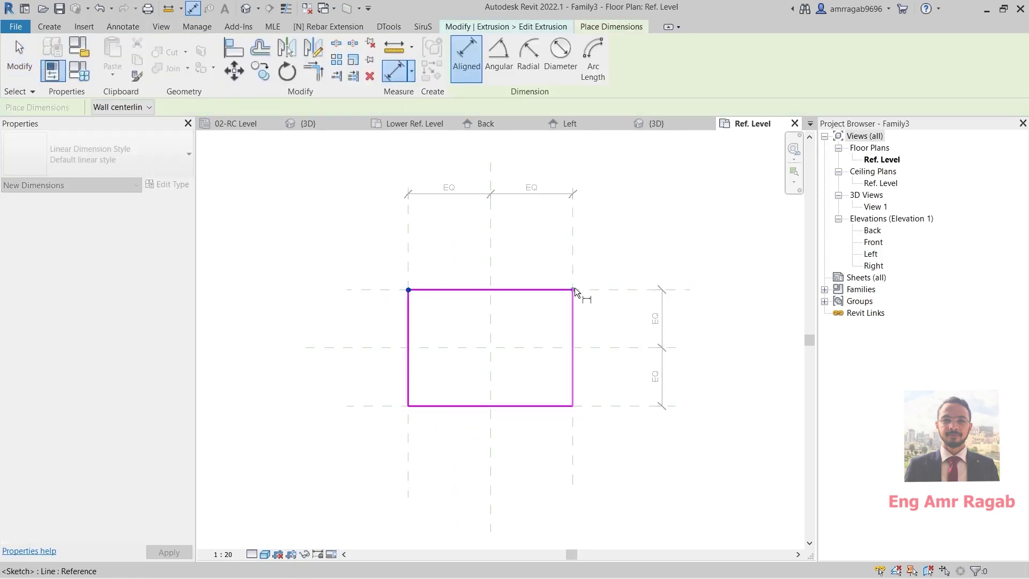
click(573, 290)
click(517, 267)
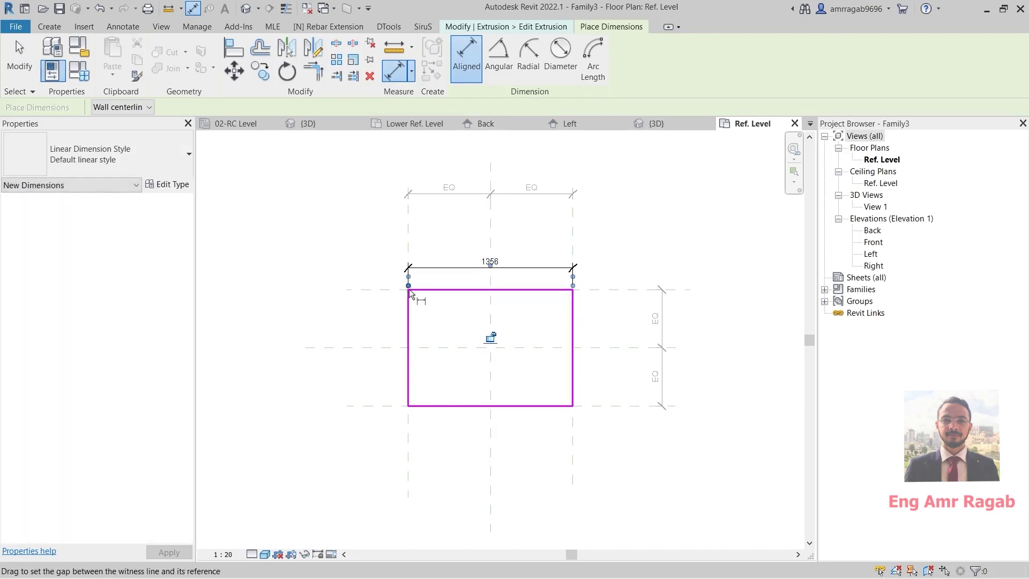
middle_drag(380, 306, 398, 285)
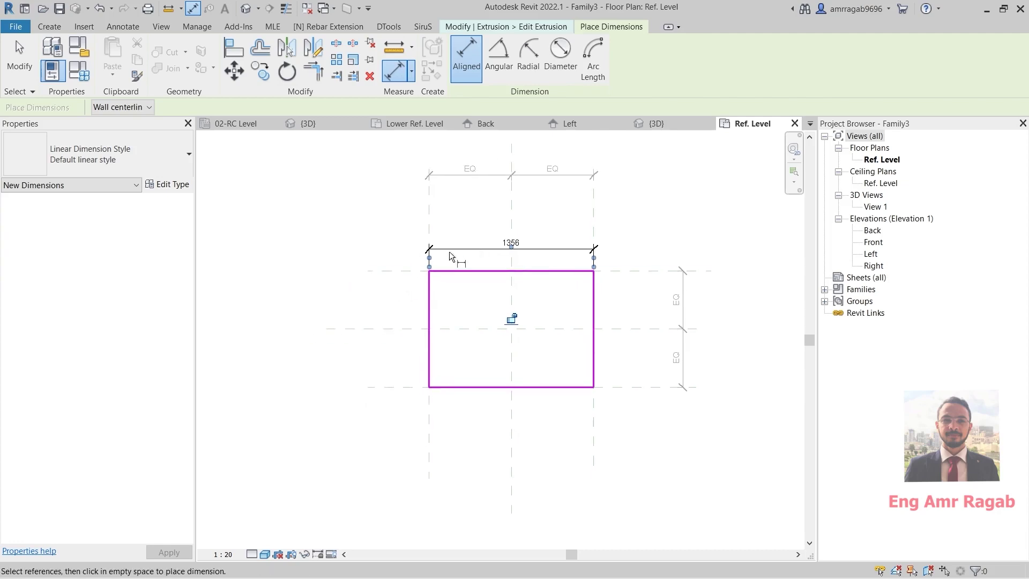
middle_drag(450, 258, 430, 276)
key(Escape)
key(Escape)
Add an aligned dimension above the sketch rectangle, measured between its two upper corners.
key(d)
key(i)
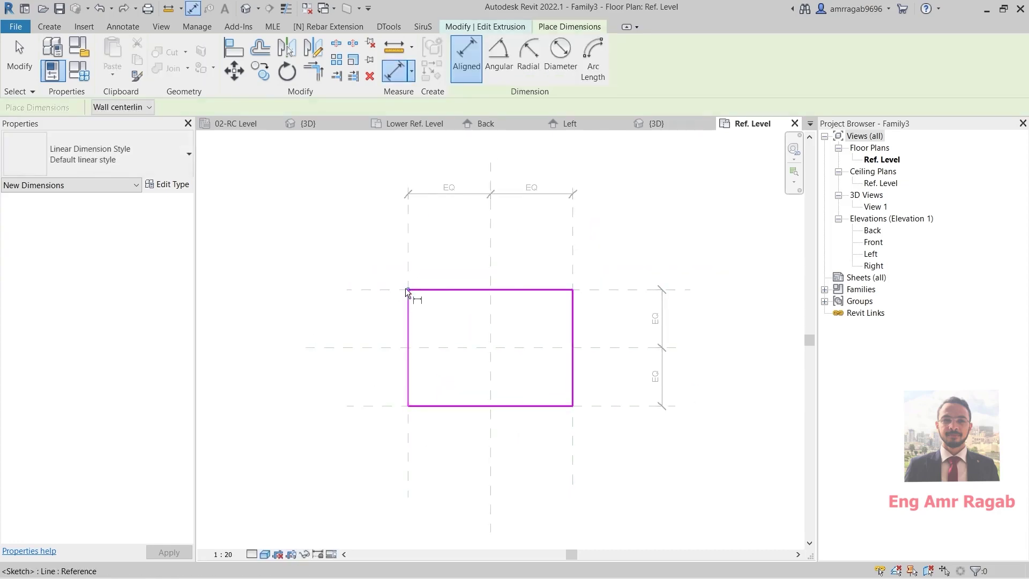
click(407, 288)
click(572, 289)
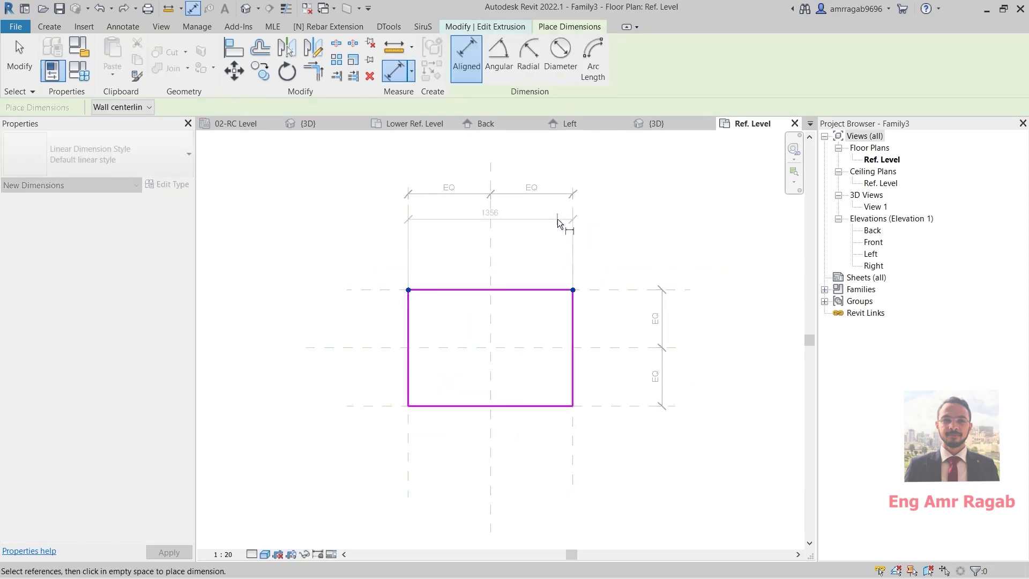
click(558, 218)
mouse_move(594, 269)
middle_down()
mouse_move(639, 317)
mouse_move(613, 351)
middle_up()
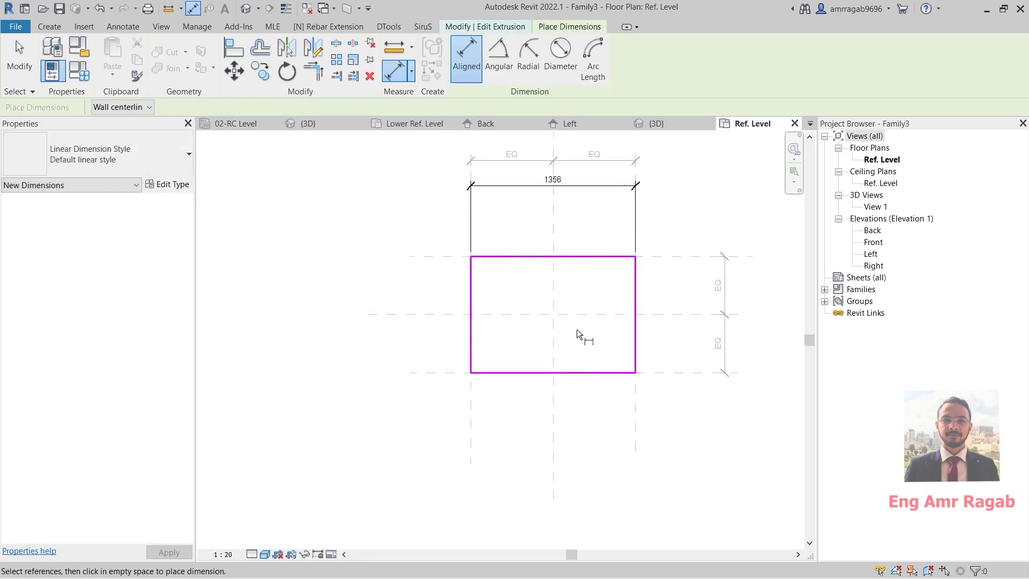
Add an aligned dimension beside the sketch rectangle for its vertical side, then end dimensioning.
click(473, 257)
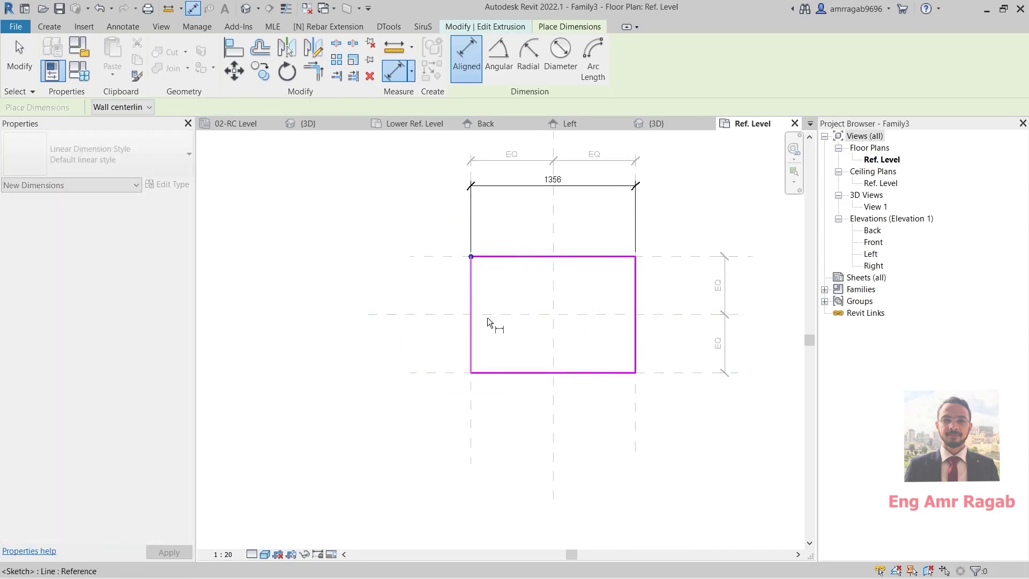
click(472, 374)
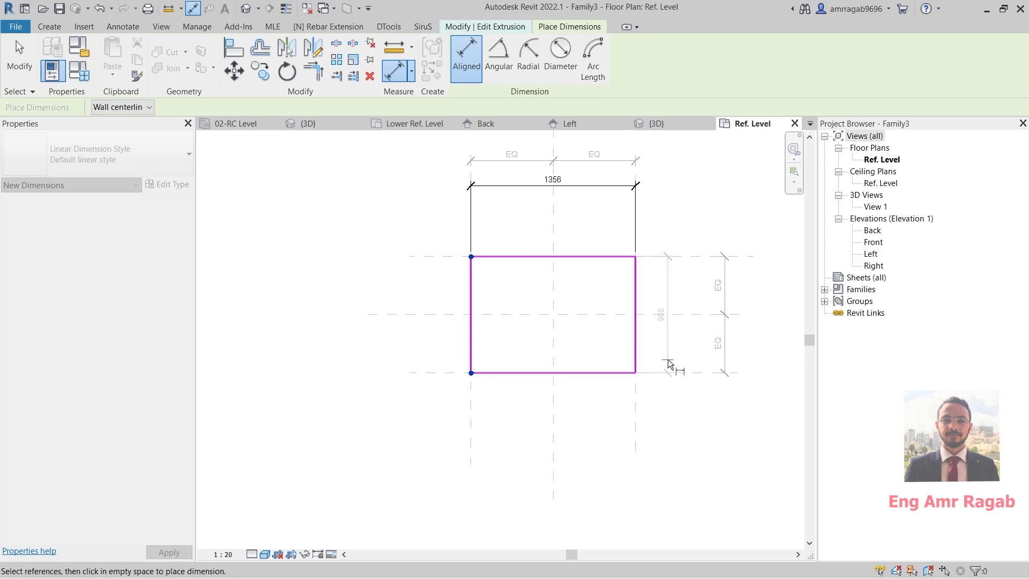
click(387, 373)
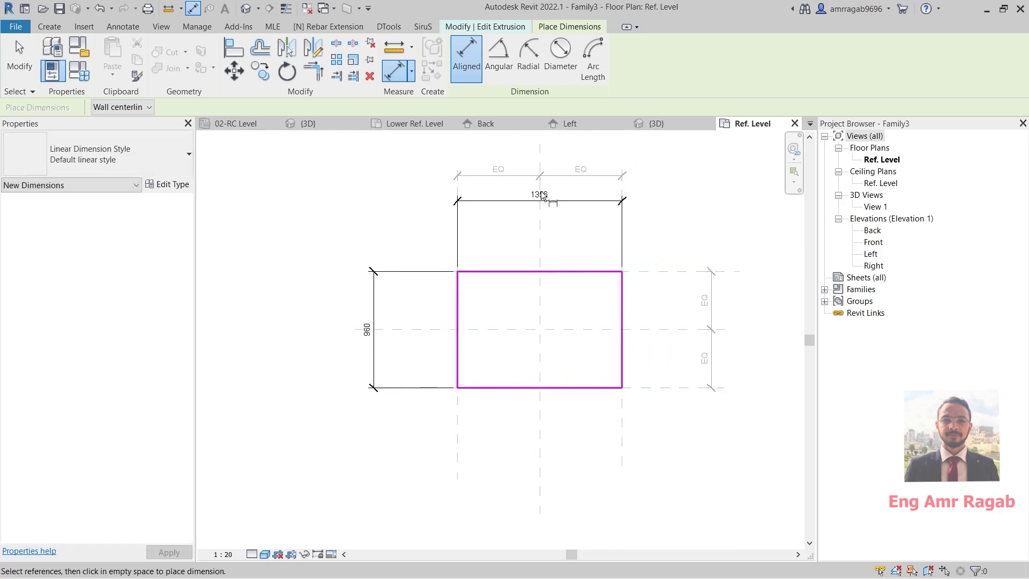
click(407, 201)
key(Escape)
key(Escape)
Label the rectangle's horizontal dimension with the Width parameter and its vertical dimension with the Length parameter.
click(539, 200)
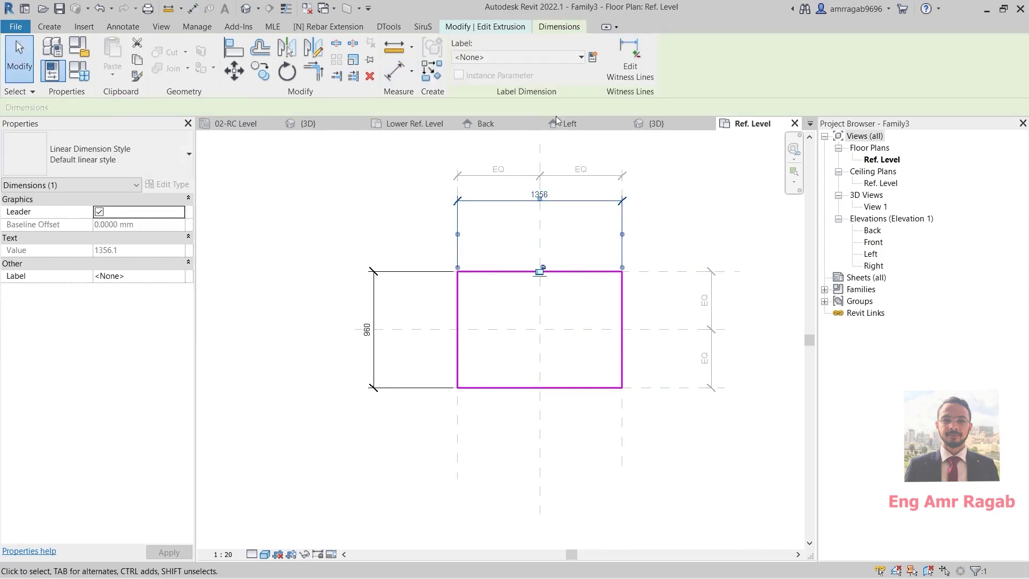
click(548, 57)
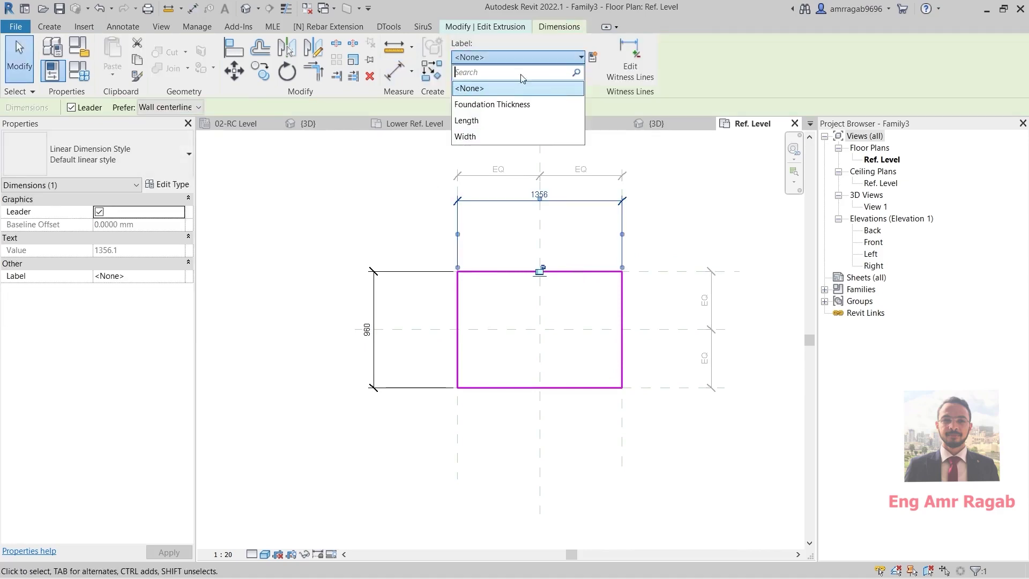
click(482, 137)
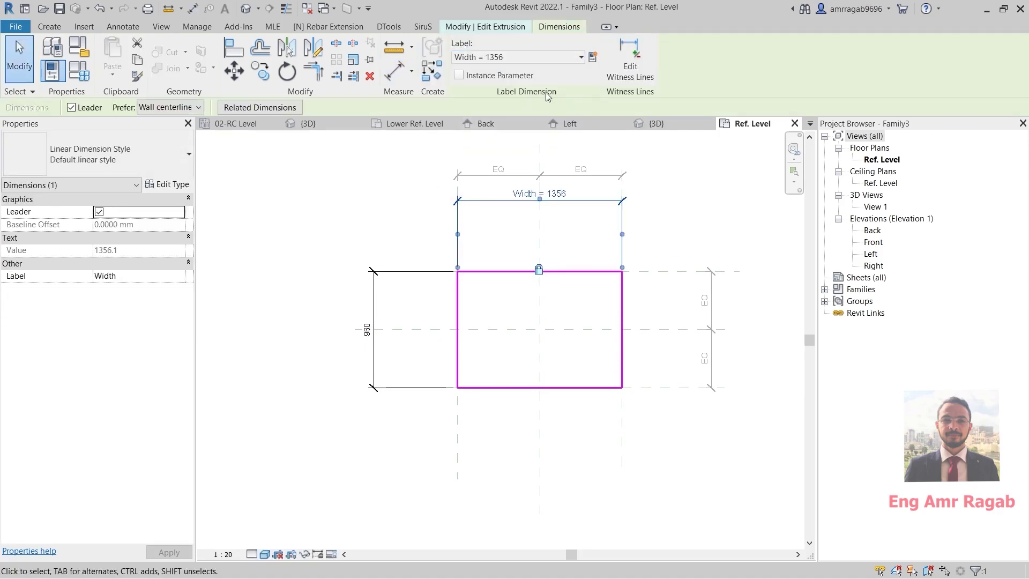
click(397, 276)
click(572, 56)
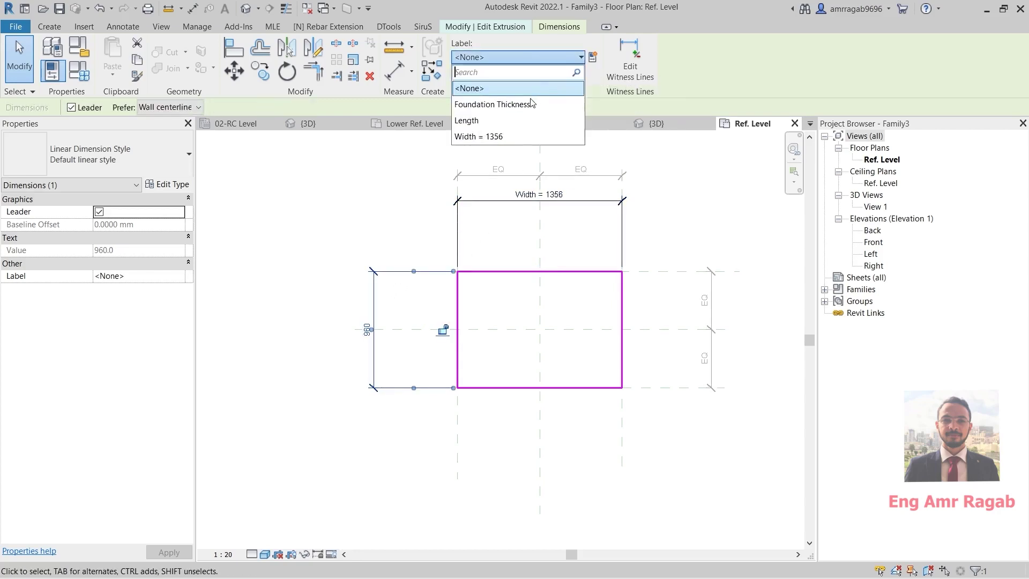
click(496, 121)
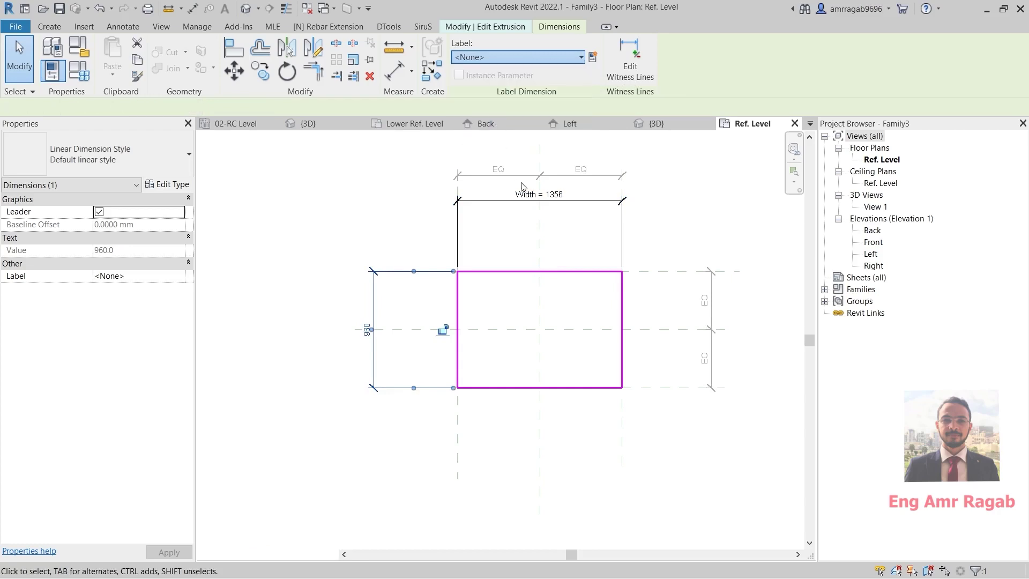
click(674, 192)
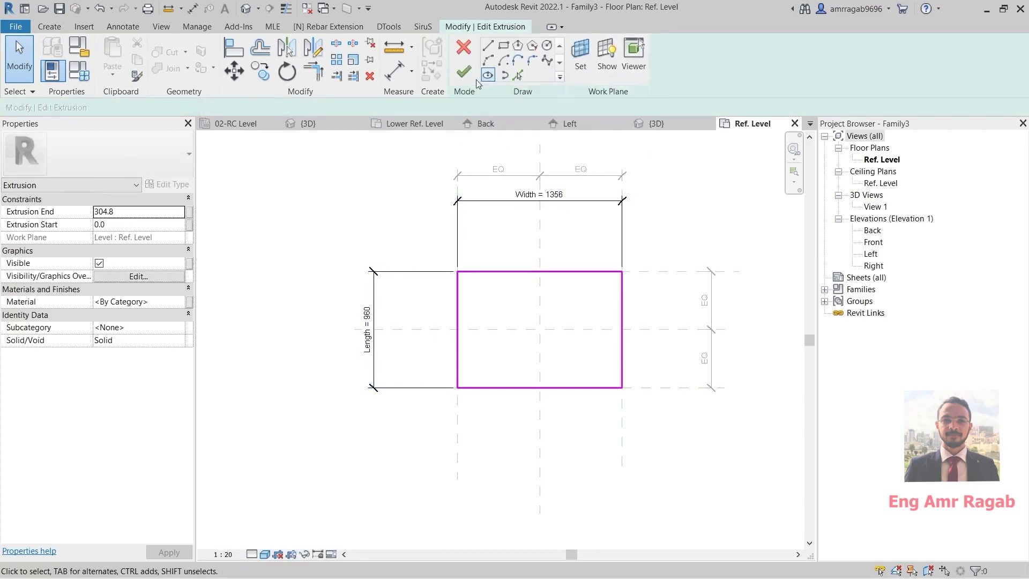
Finish the extrusion sketch.
click(464, 72)
middle_drag(694, 216, 638, 215)
click(655, 215)
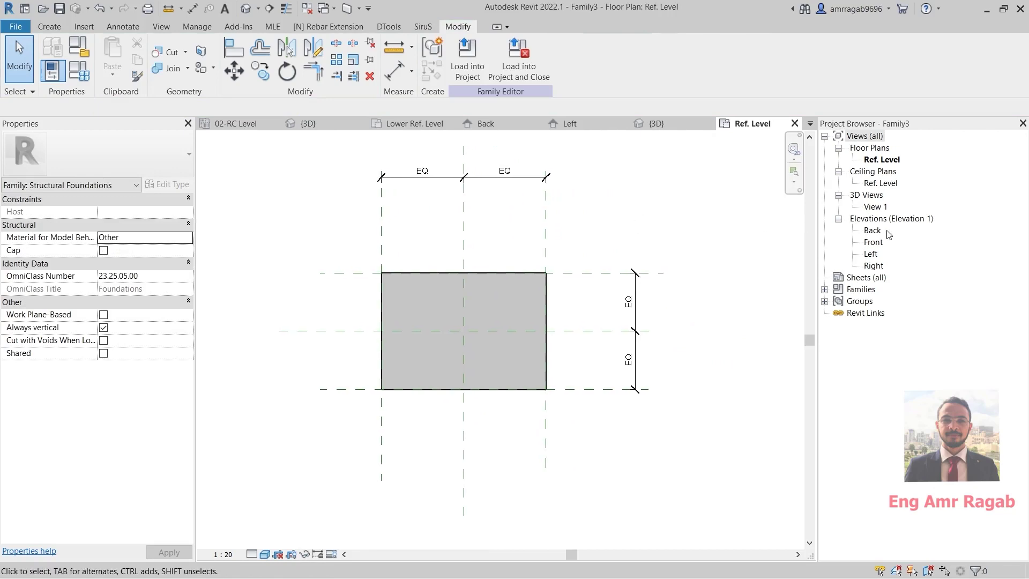
Open the Back elevation and set its visual style to Shaded.
double_click(871, 231)
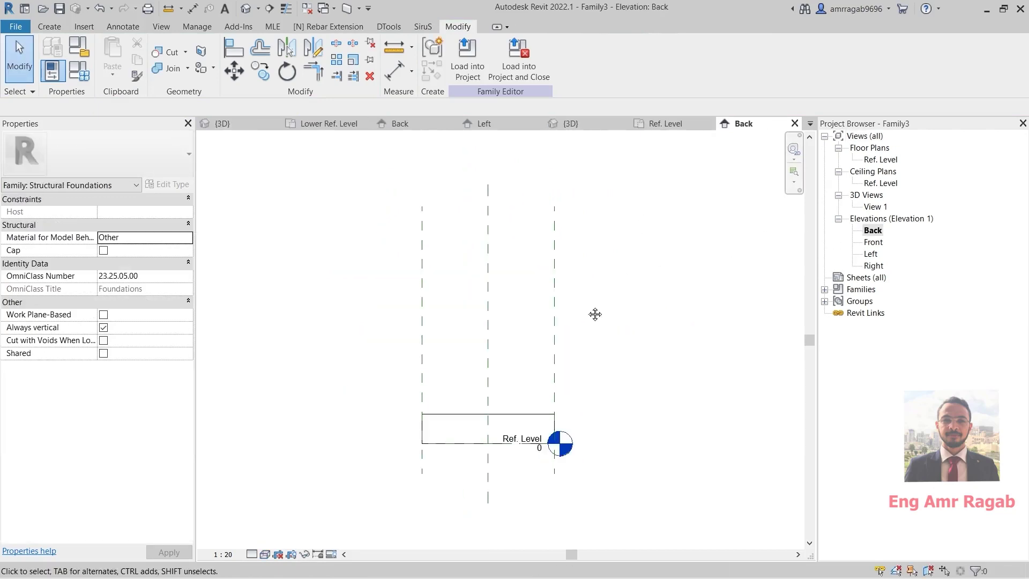
click(252, 553)
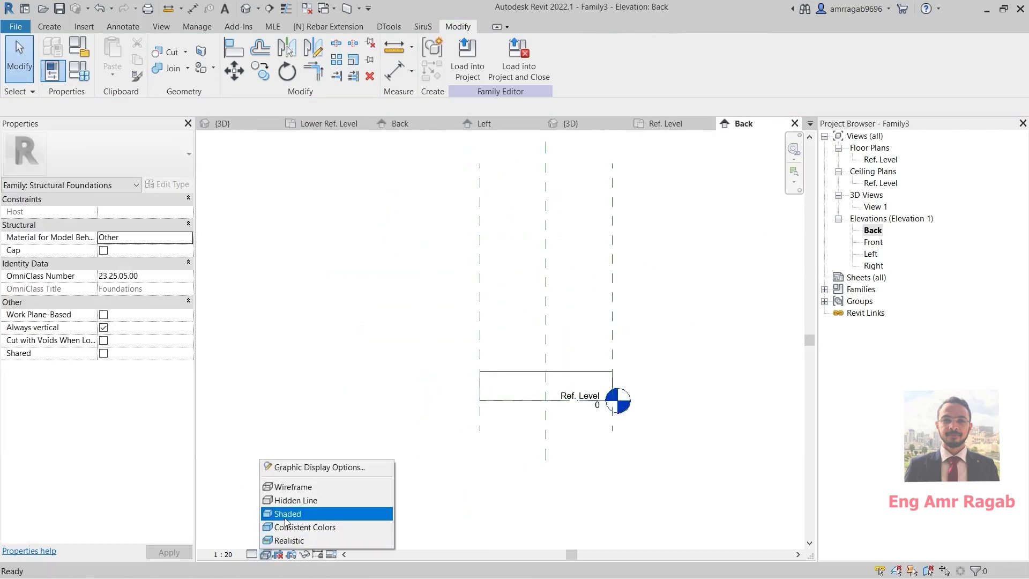
click(301, 514)
scroll(452, 403, up, 1)
scroll(452, 404, up, 2)
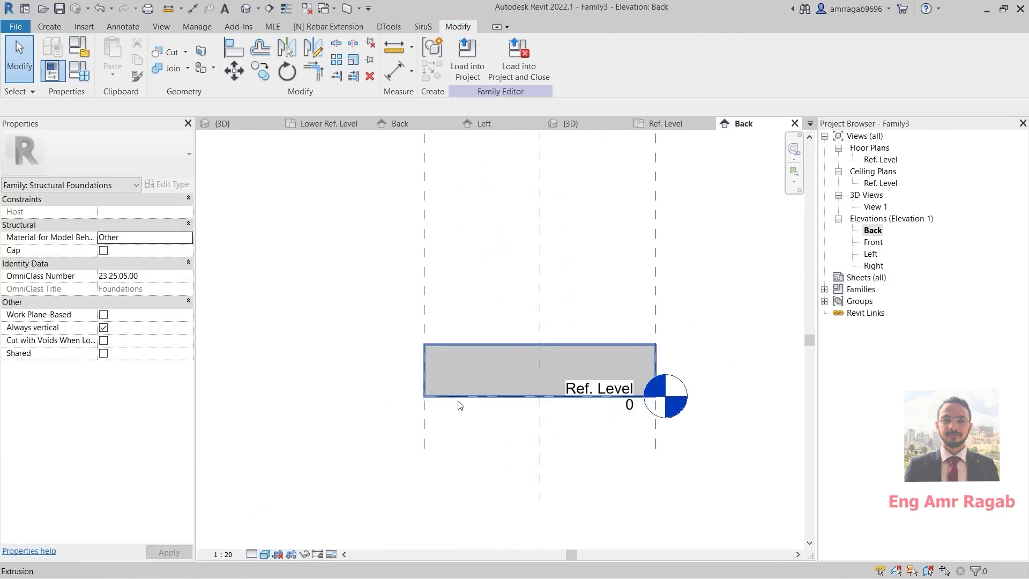
click(617, 401)
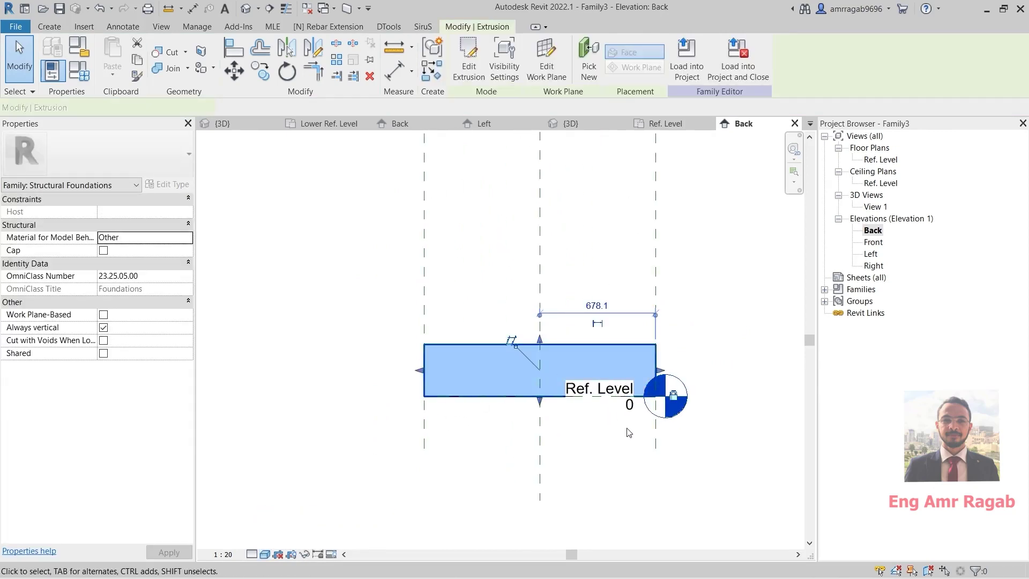
key(Escape)
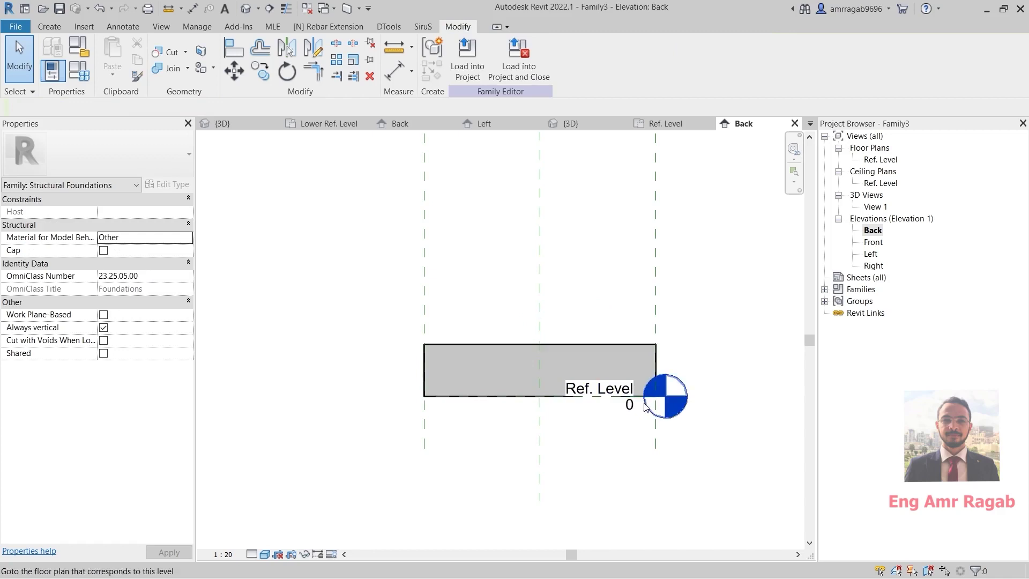
scroll(614, 345, up, 3)
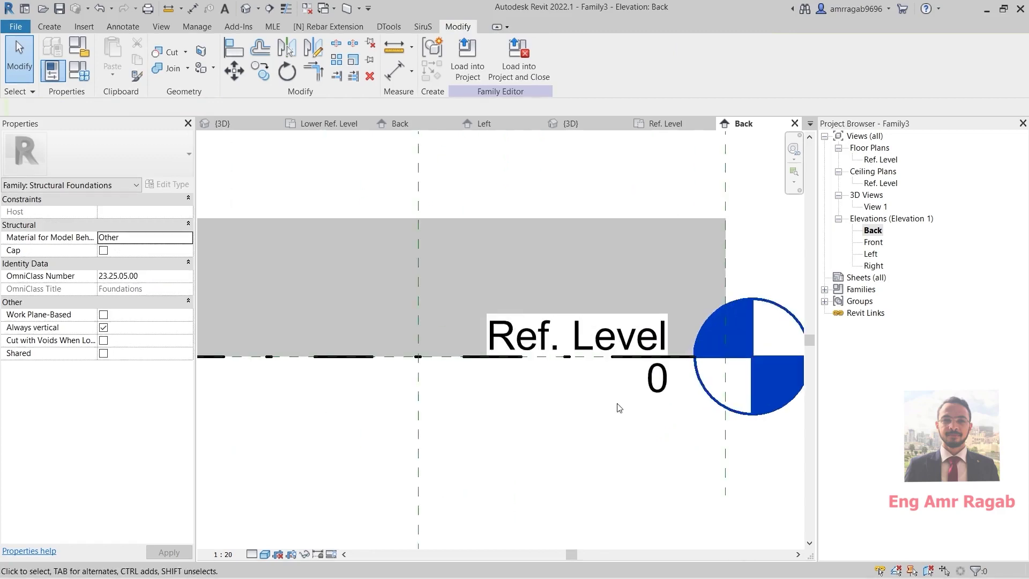
scroll(616, 405, down, 1)
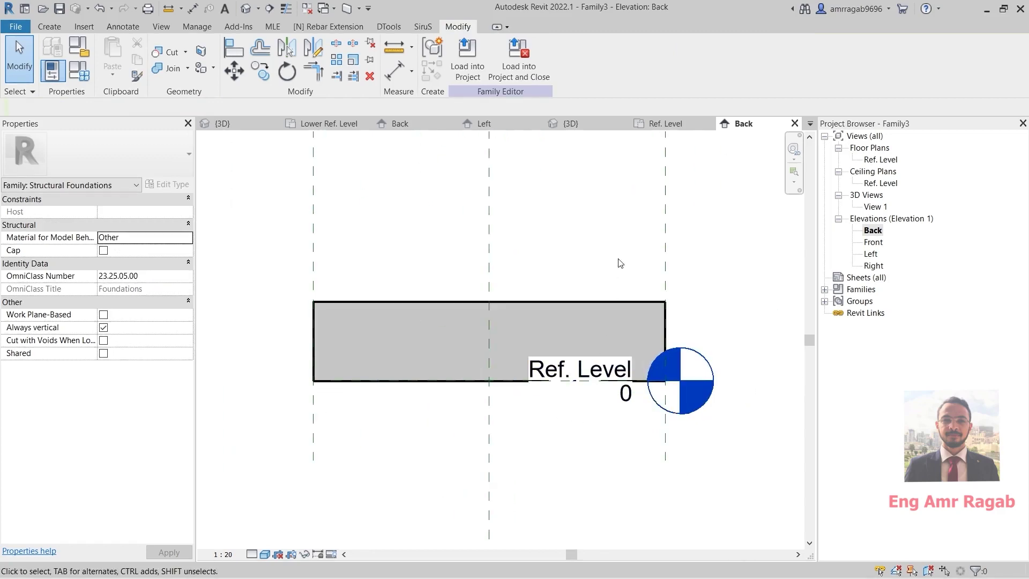
Lower the top face of the foundation extrusion to a depth of 230.8, then try an Extrusion End of -300.
click(528, 302)
drag(488, 298, 490, 320)
click(122, 212)
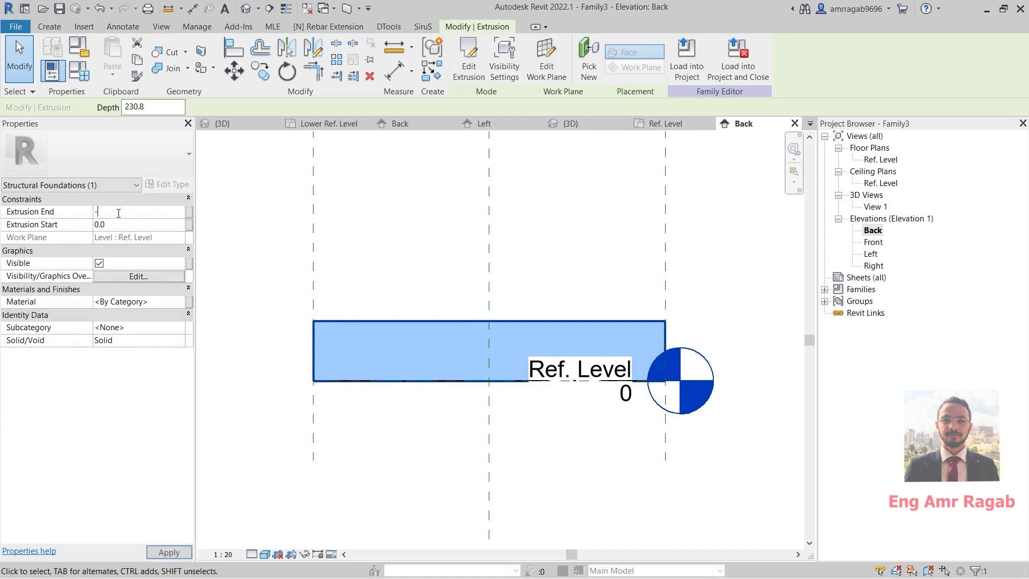
text(-300.0)
key(Return)
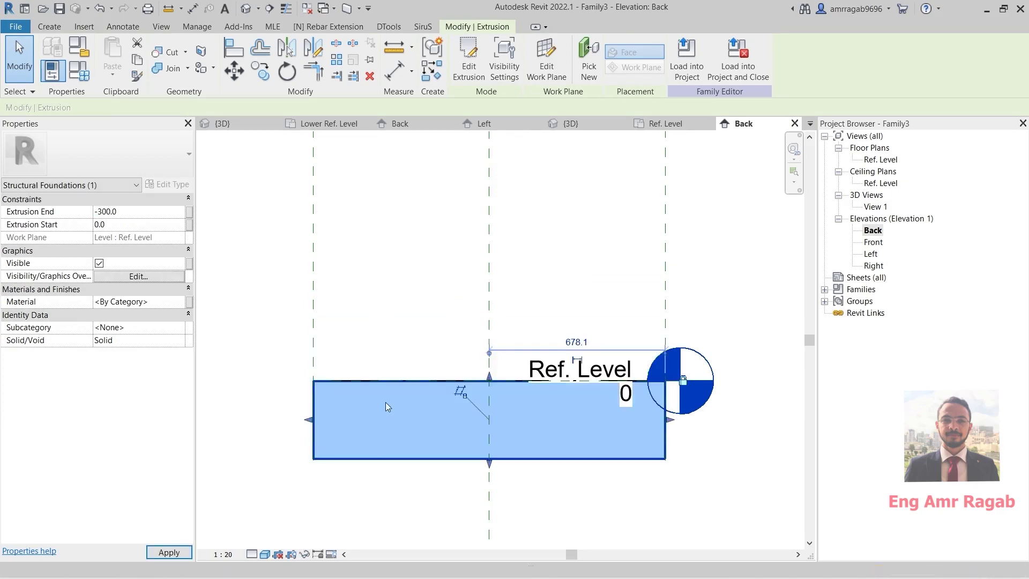
Set the foundation's Extrusion End to 300 and deselect it.
click(132, 211)
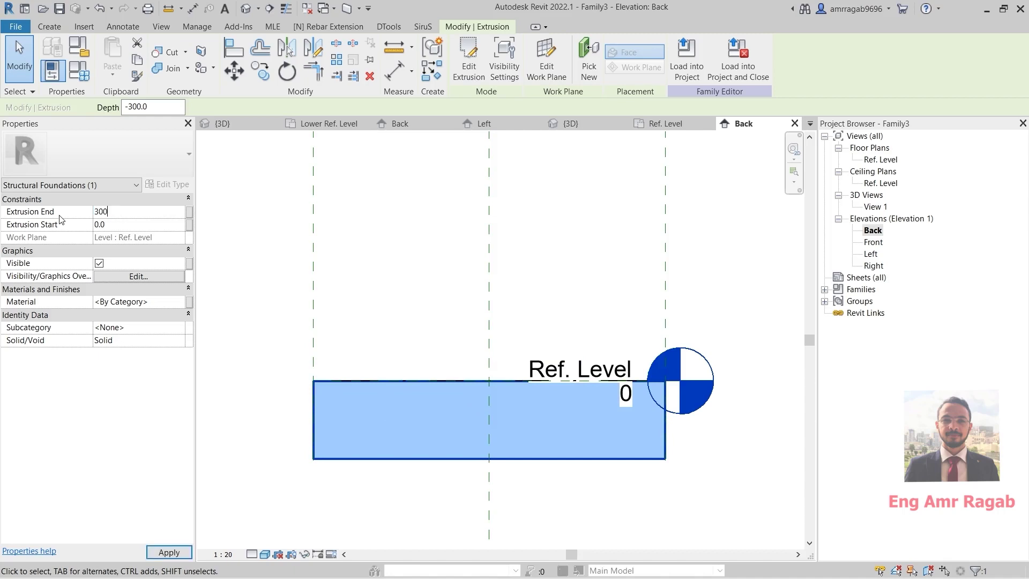
key(Return)
click(562, 423)
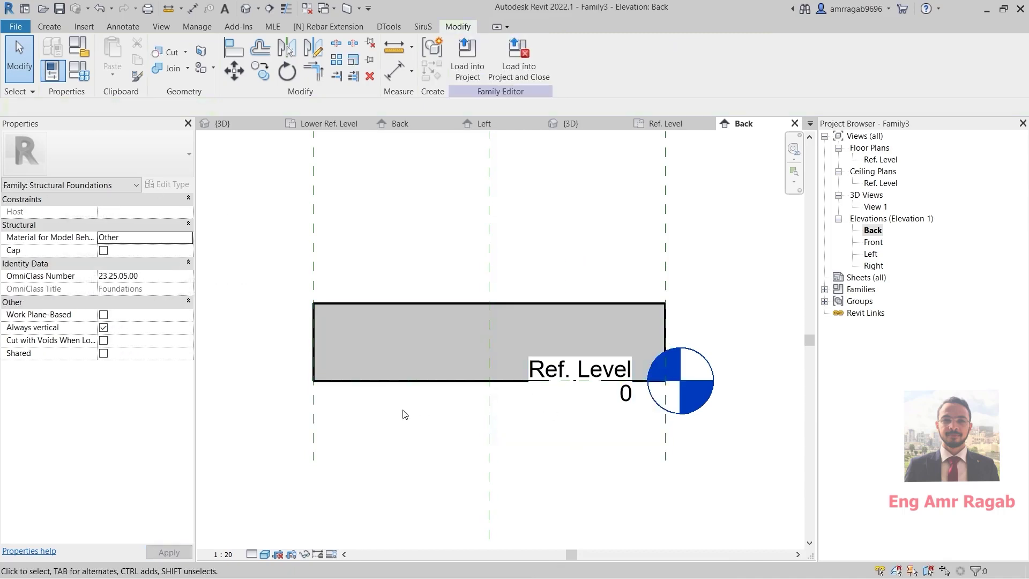
Examine the base of the extrusion and the horizontal reference plane that coincides with Ref. Level.
scroll(589, 415, up, 2)
click(604, 368)
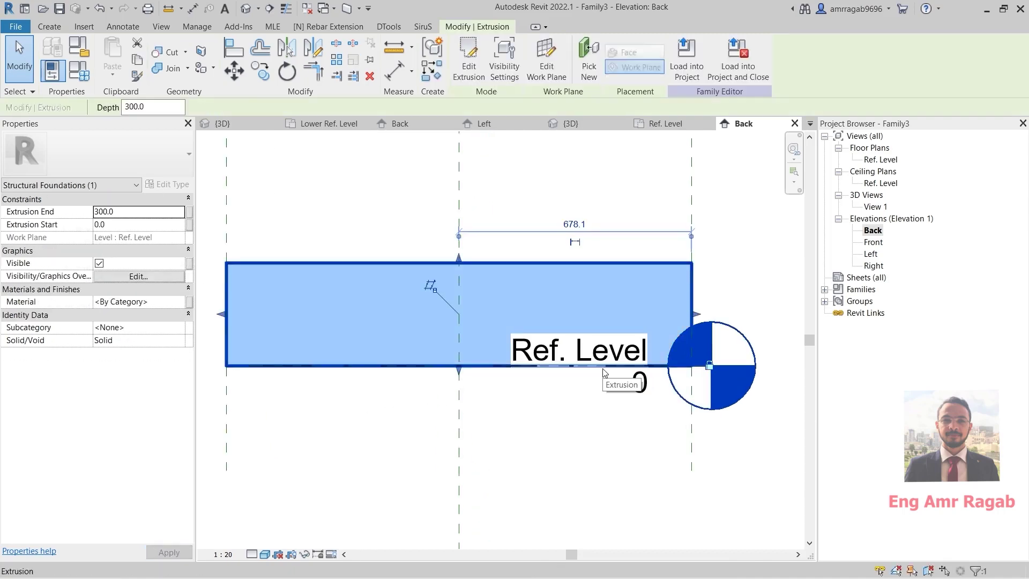
click(615, 407)
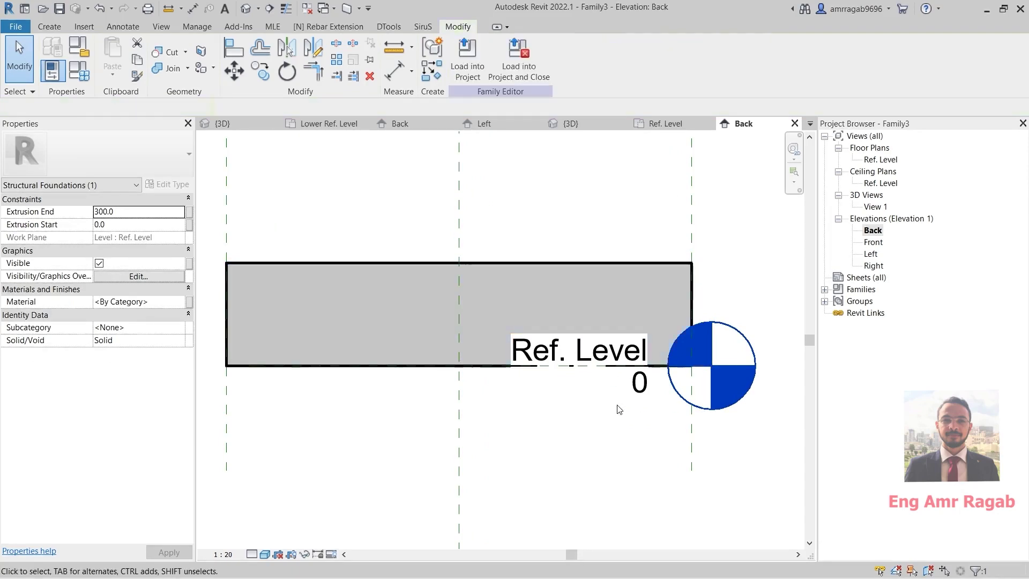
click(605, 374)
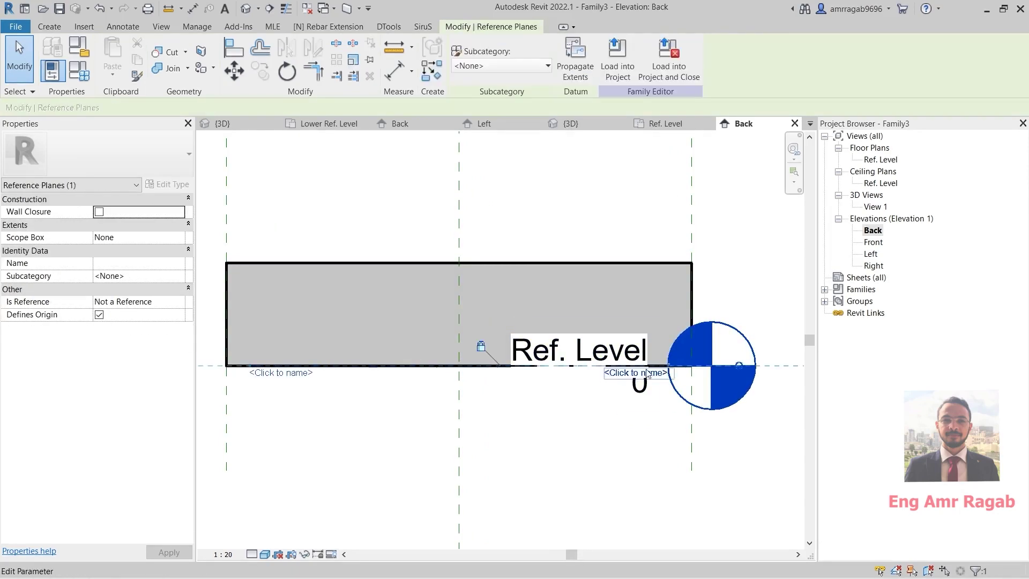
scroll(622, 378, down, 1)
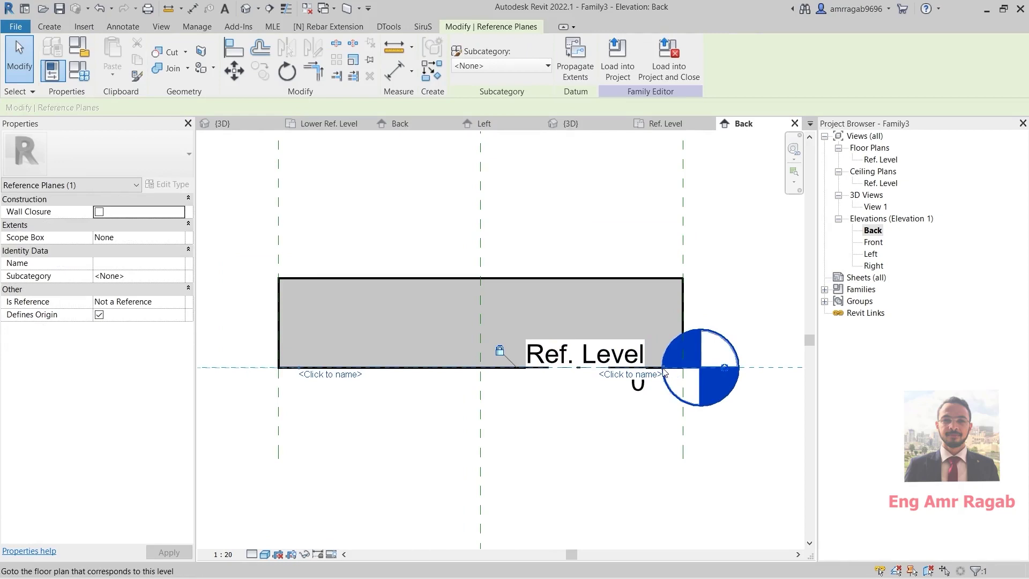
click(572, 378)
scroll(573, 376, down, 1)
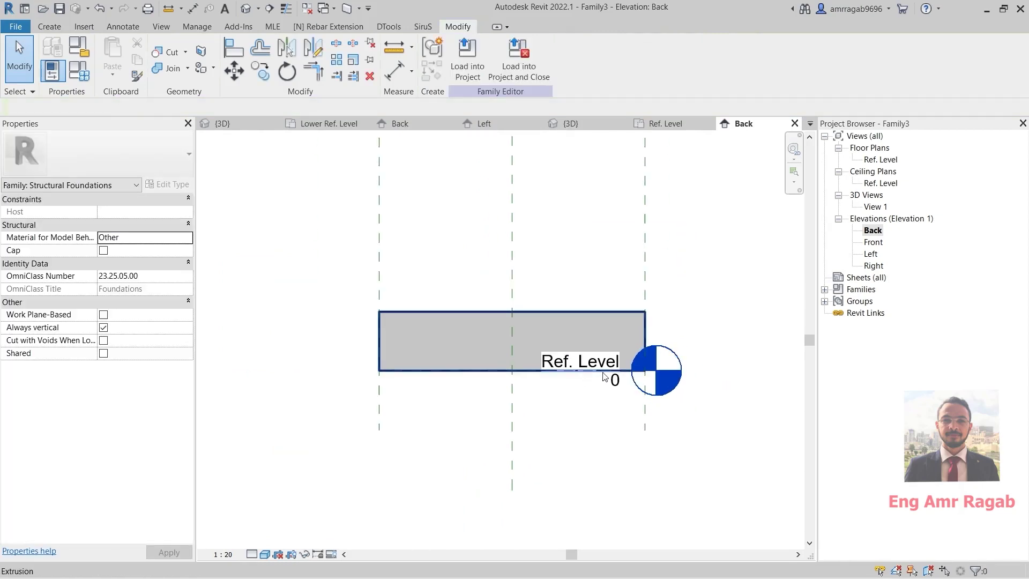
click(632, 375)
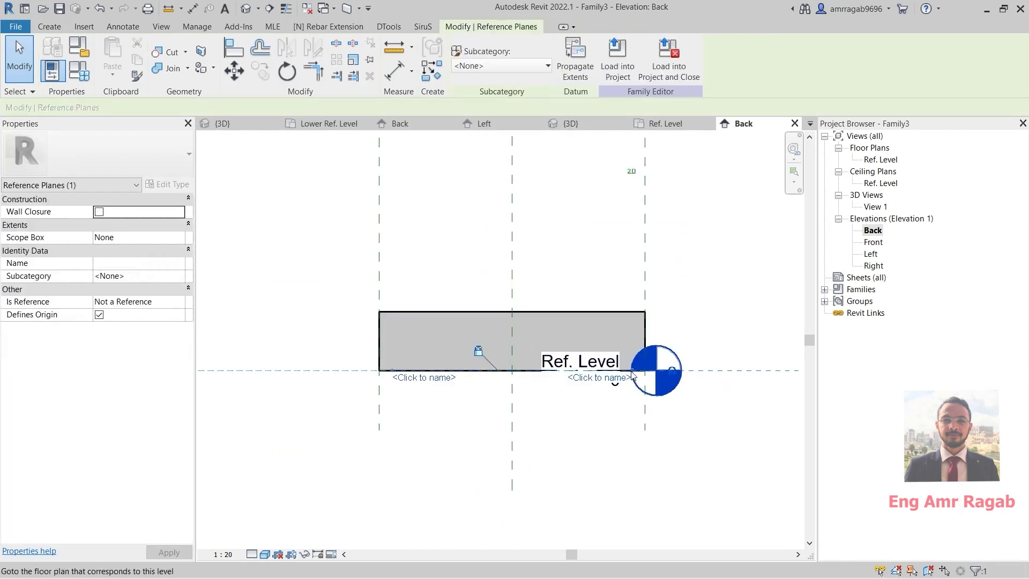
key(Escape)
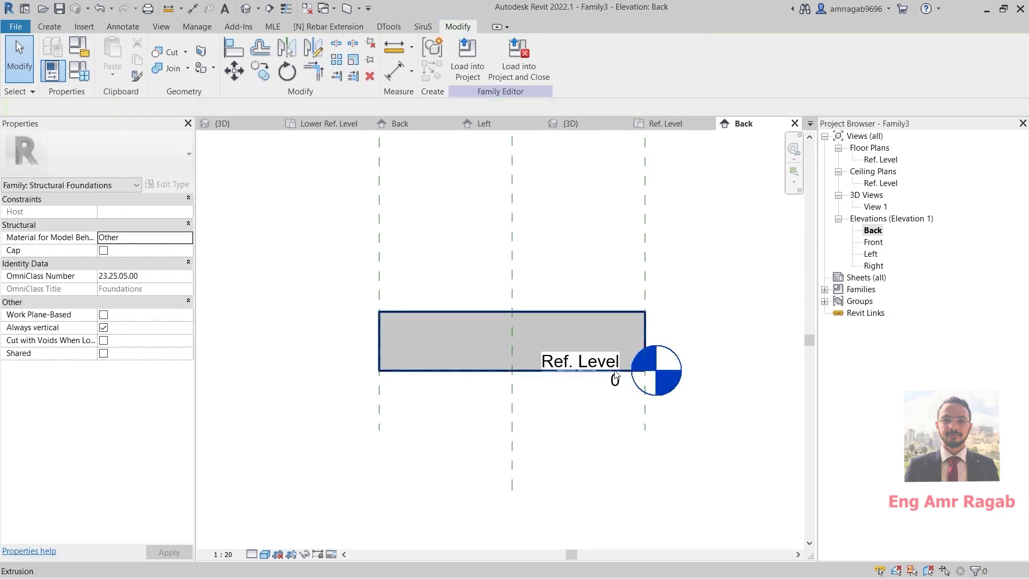
click(632, 375)
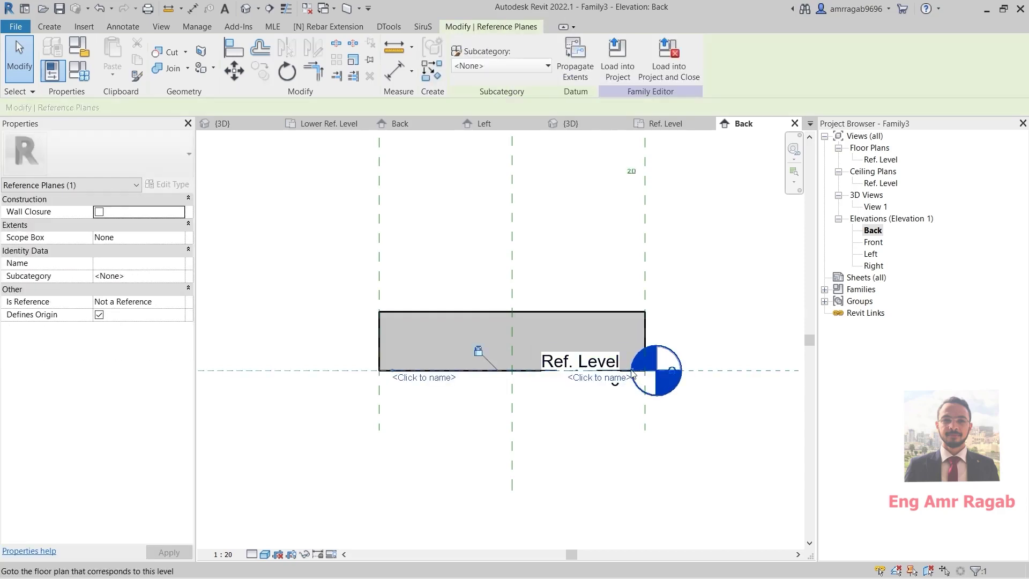
key(Escape)
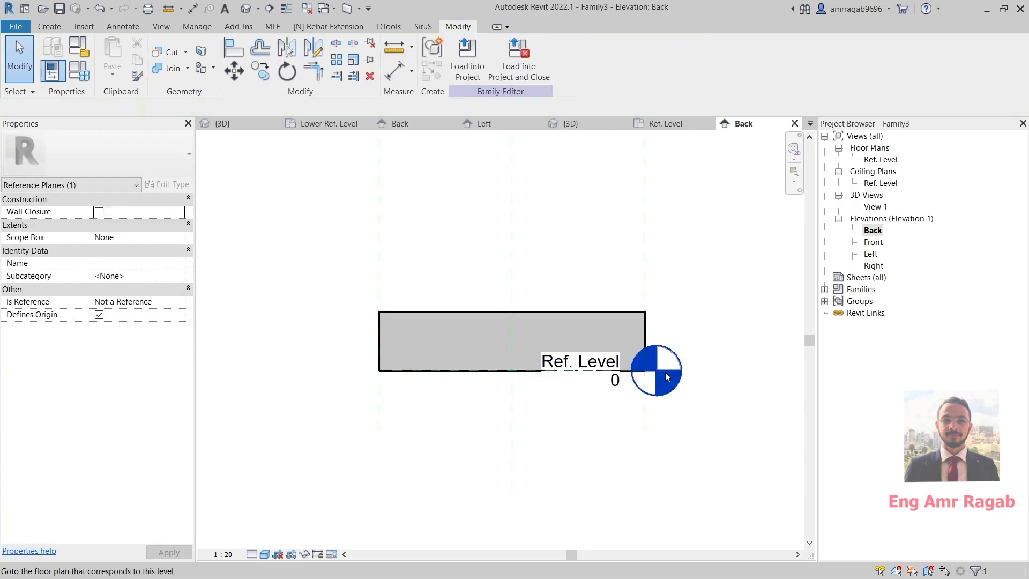
scroll(583, 360, up, 2)
scroll(616, 342, down, 2)
scroll(616, 342, up, 5)
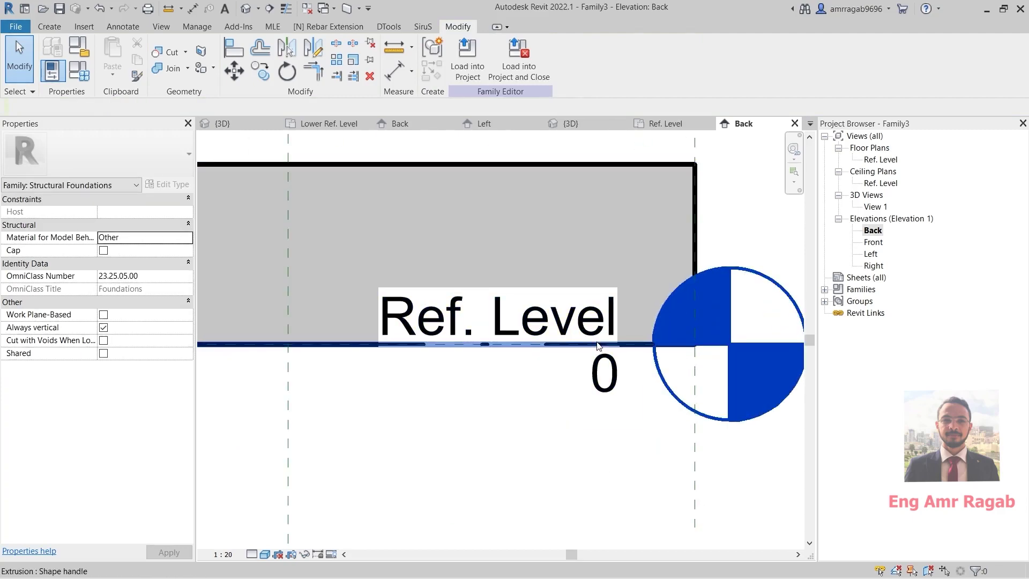
click(560, 345)
scroll(499, 372, down, 2)
middle_drag(552, 377, 829, 382)
scroll(650, 368, down, 2)
middle_drag(650, 367, 597, 370)
scroll(664, 370, up, 5)
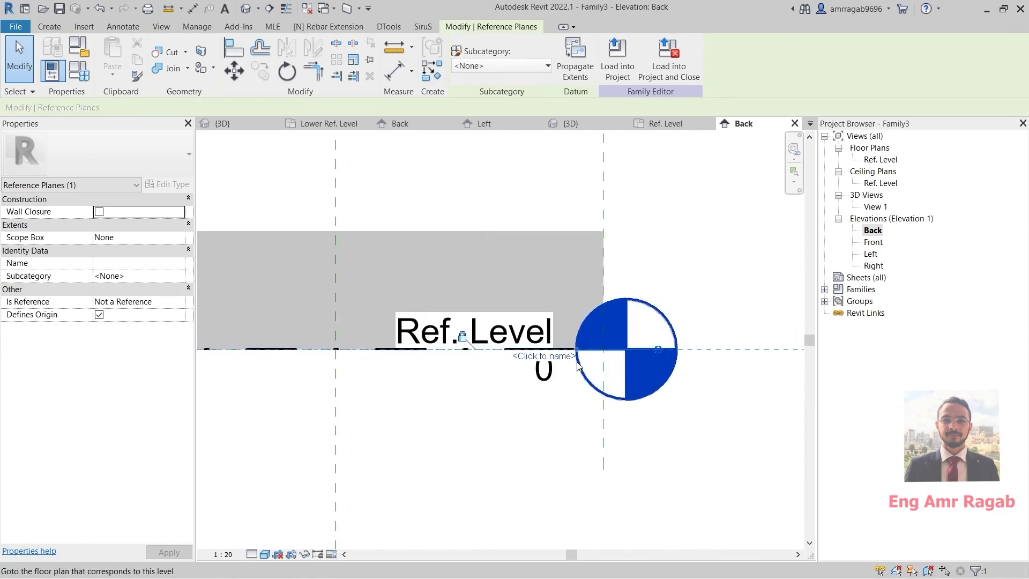
Align the bottom face of the foundation extrusion with Ref. Level in the Back elevation.
scroll(709, 312, down, 2)
click(709, 313)
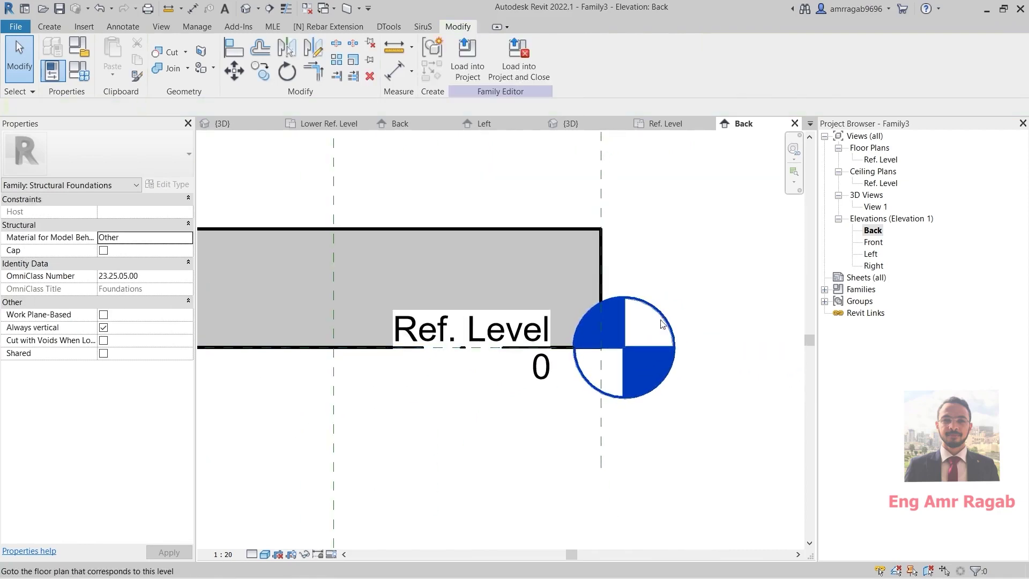
scroll(584, 369, down, 4)
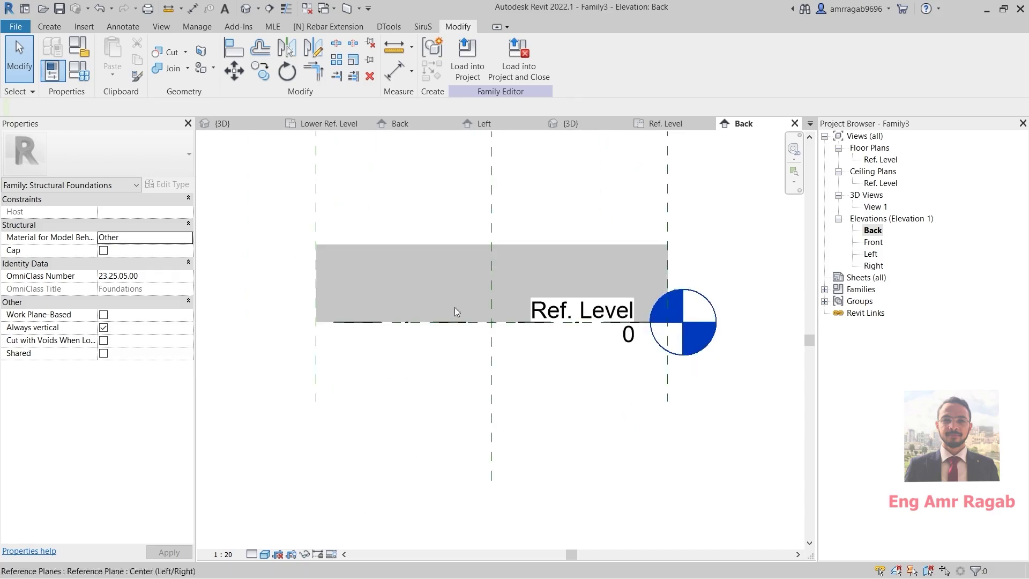
scroll(455, 307, up, 2)
scroll(471, 413, down, 1)
scroll(477, 406, up, 1)
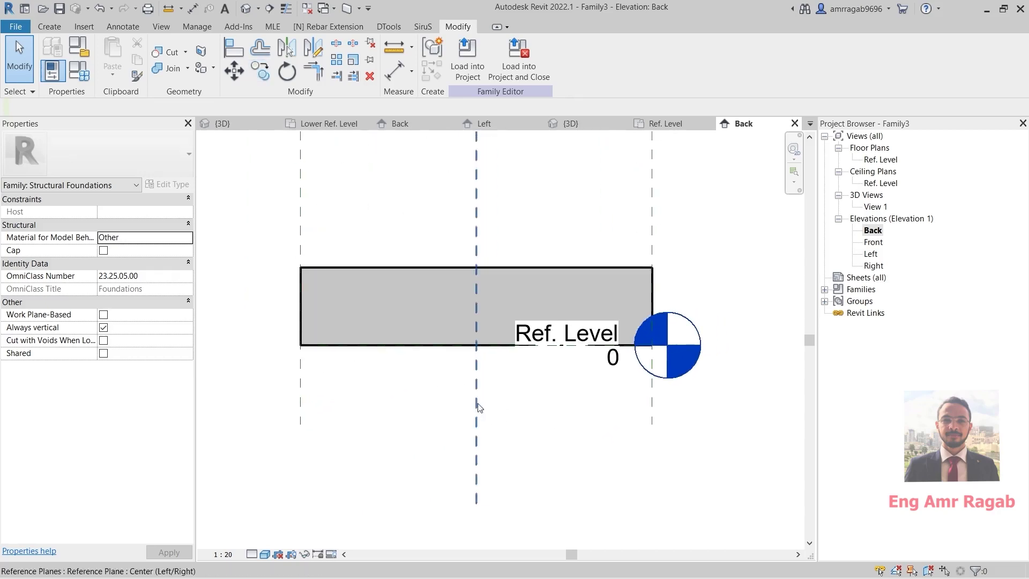
click(231, 47)
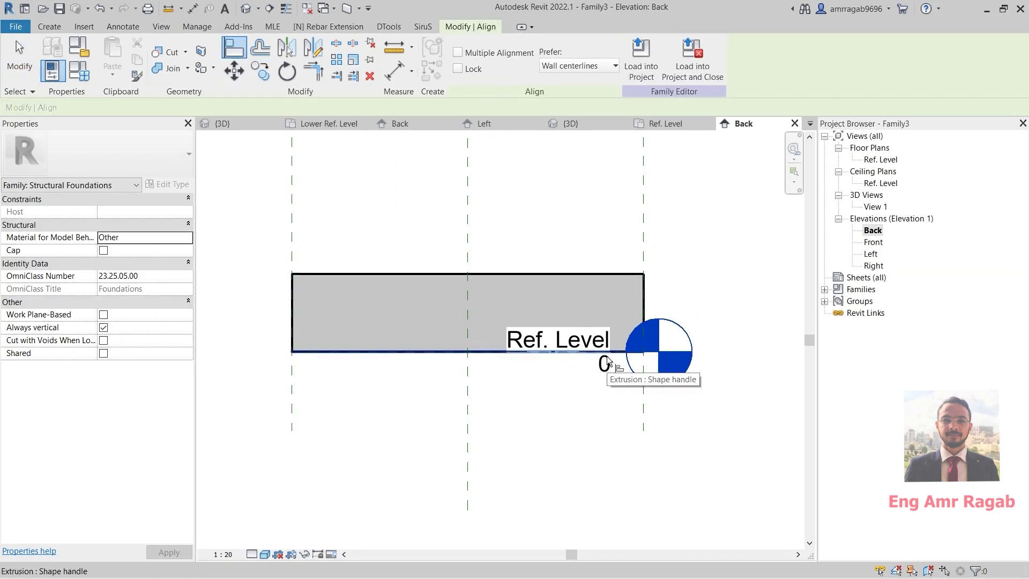
key(Tab)
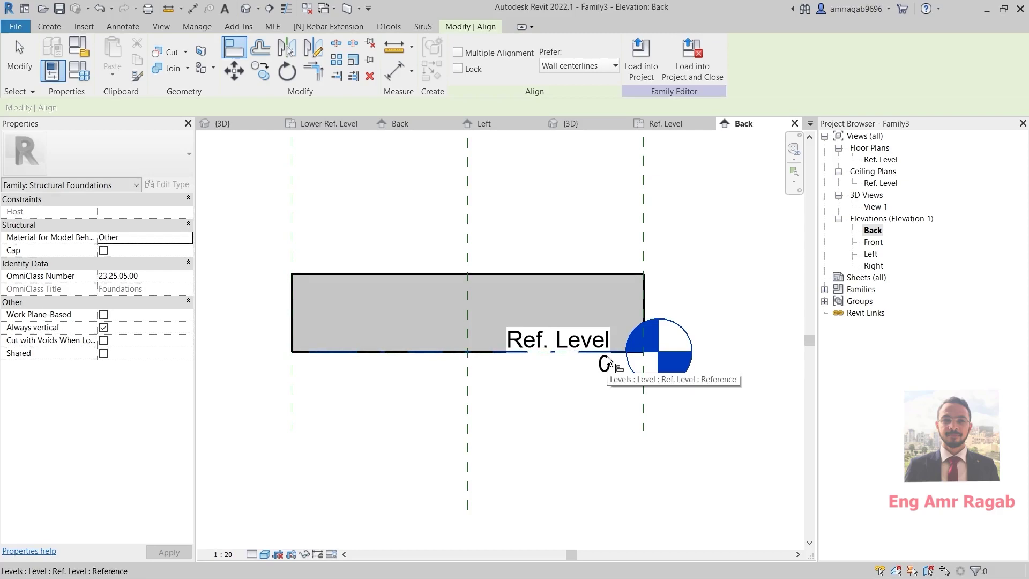
click(608, 359)
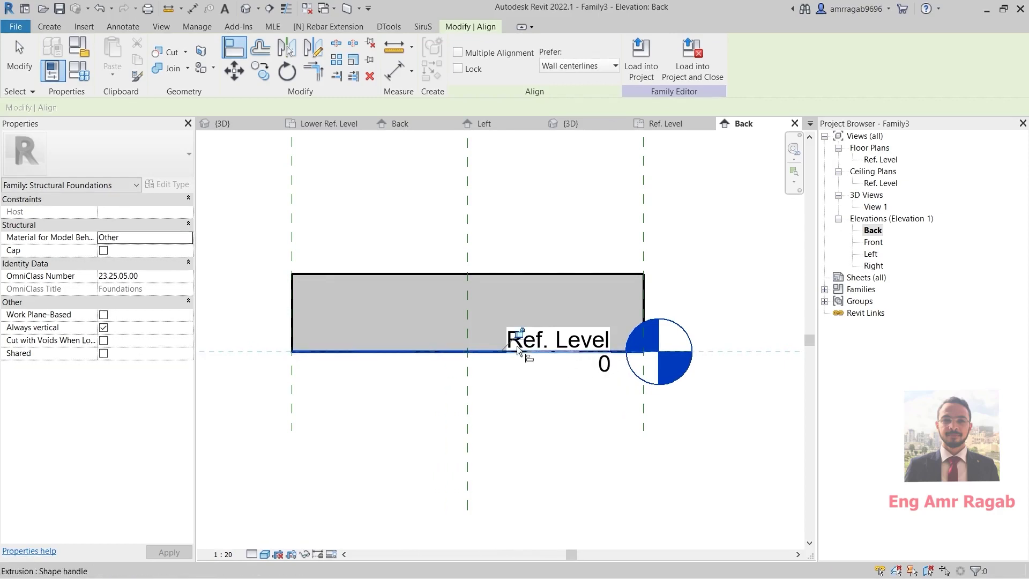
key(Escape)
key(Escape)
scroll(516, 395, down, 1)
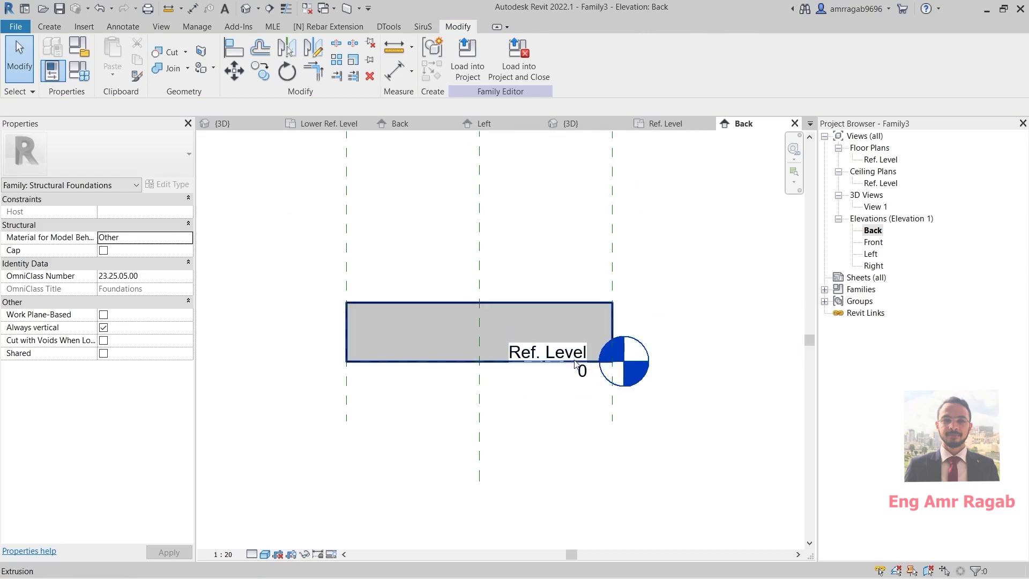
click(575, 386)
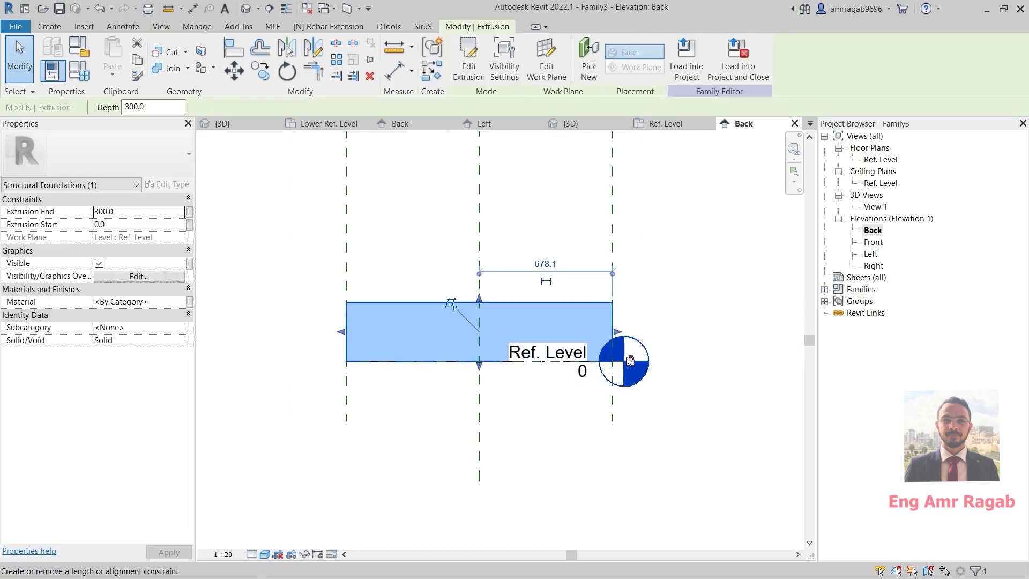
click(670, 379)
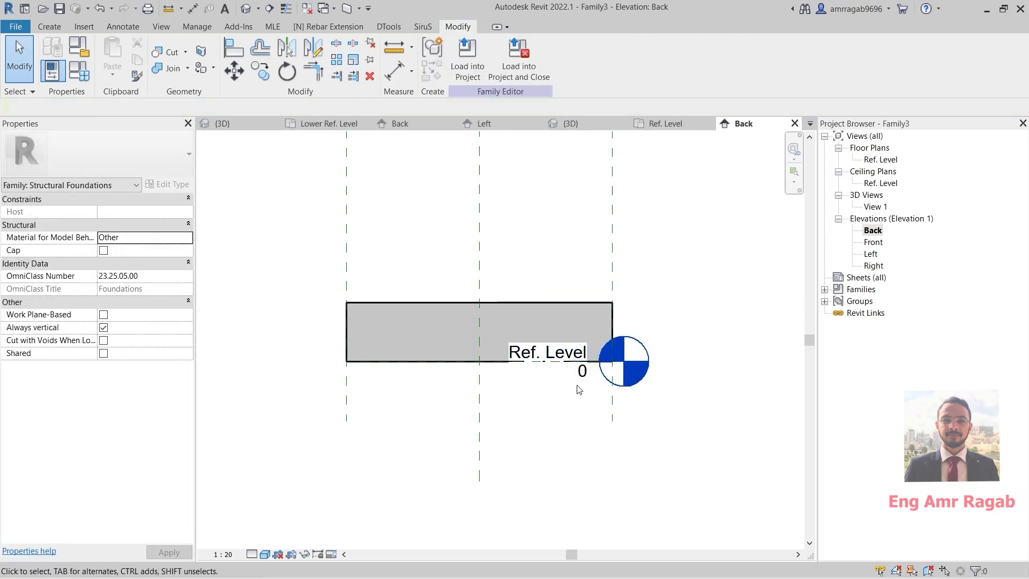
middle_drag(529, 393, 564, 397)
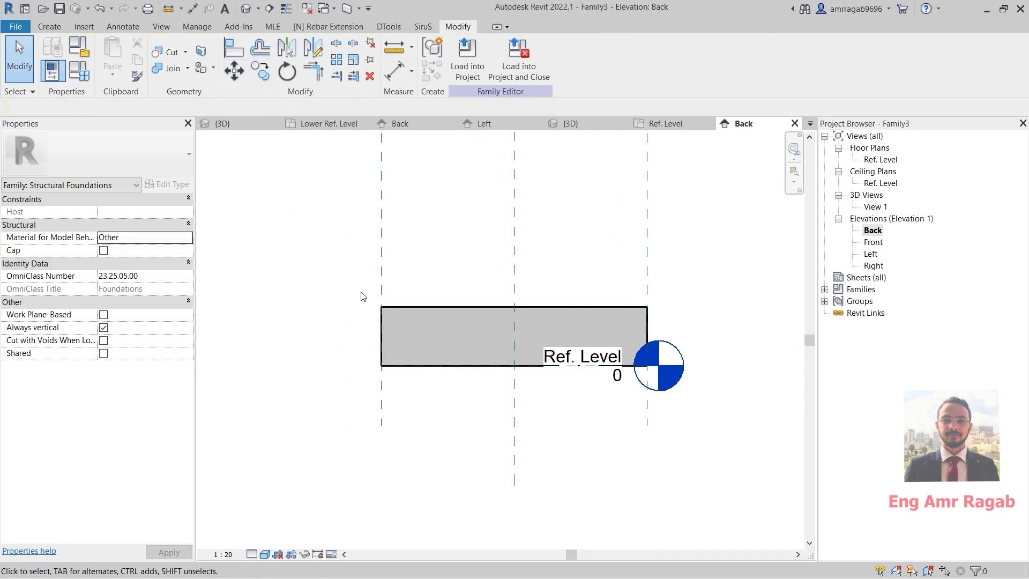
click(464, 307)
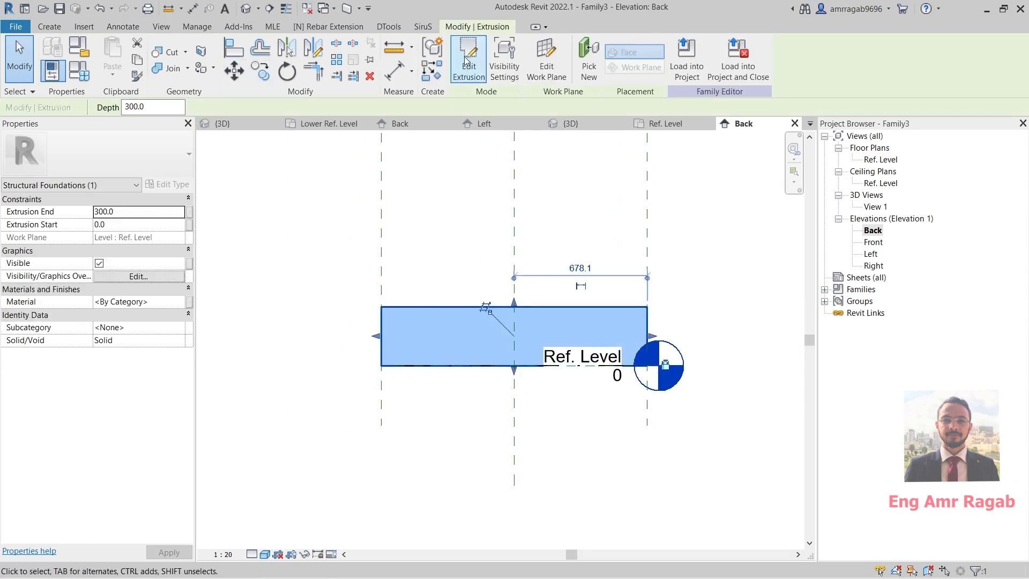
double_click(513, 364)
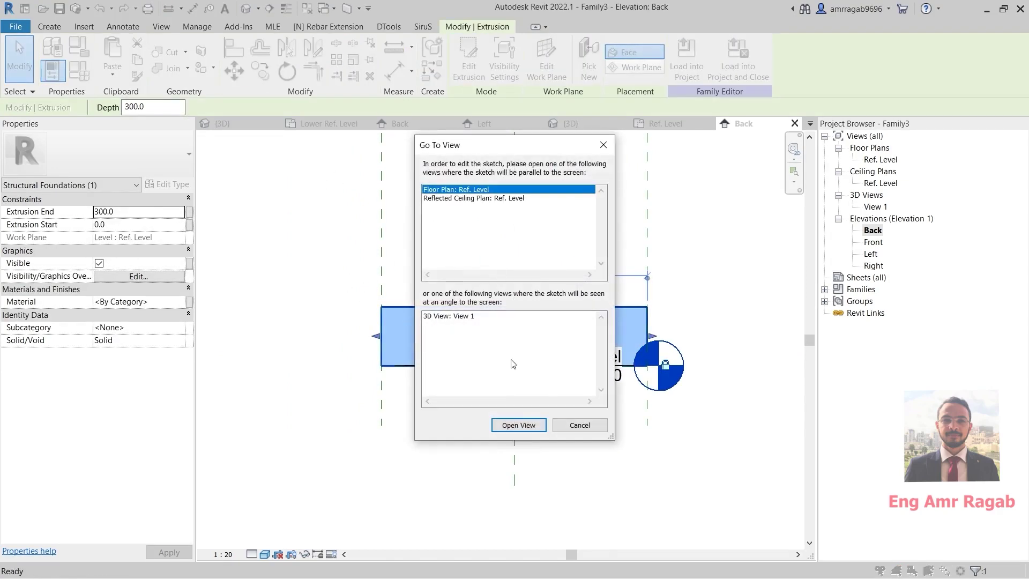
click(602, 148)
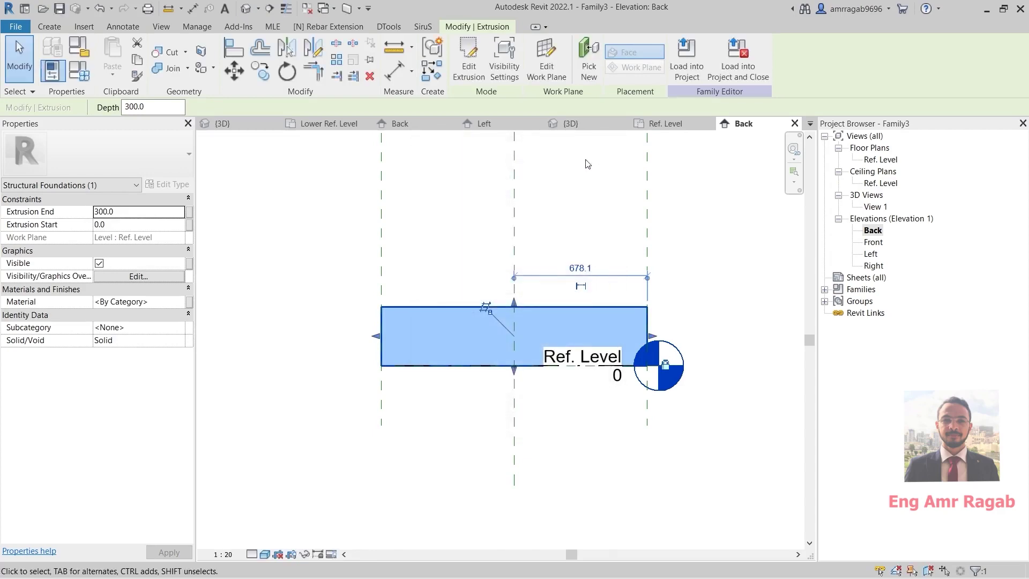
click(678, 262)
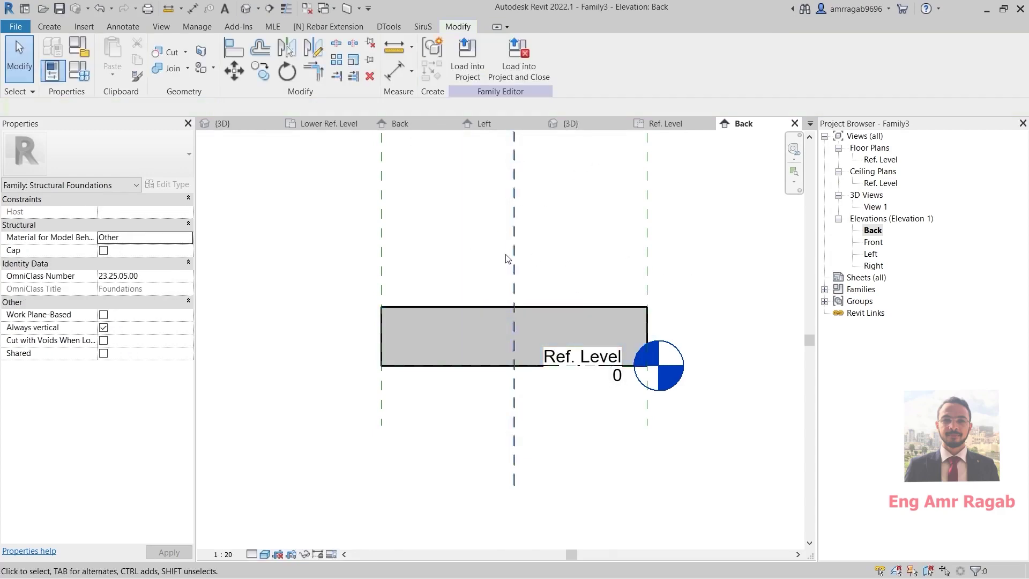
Add an aligned dimension between the top and bottom faces of the foundation extrusion, placed beside it.
click(122, 29)
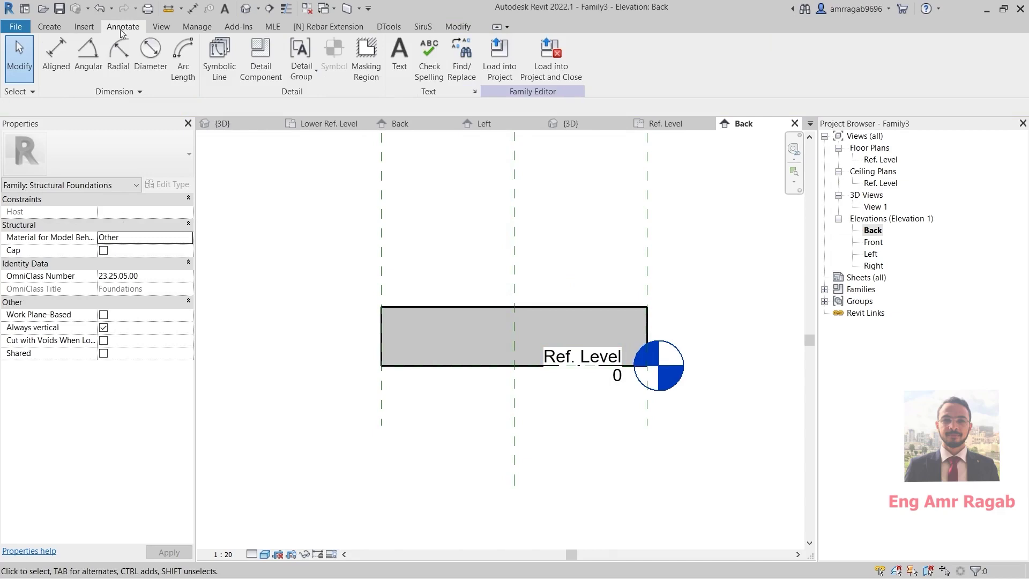
click(56, 57)
click(403, 365)
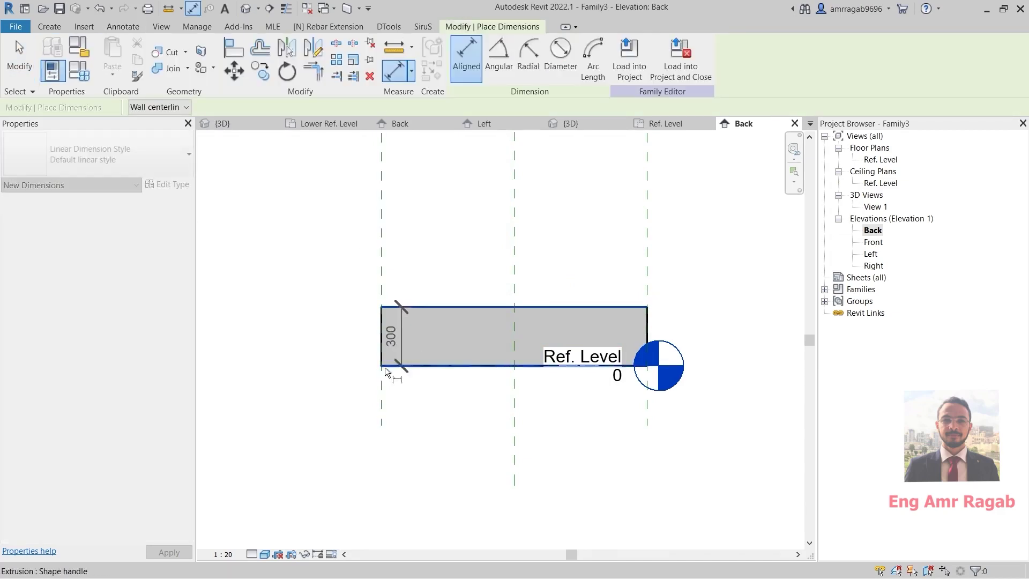
click(352, 343)
key(Escape)
key(Escape)
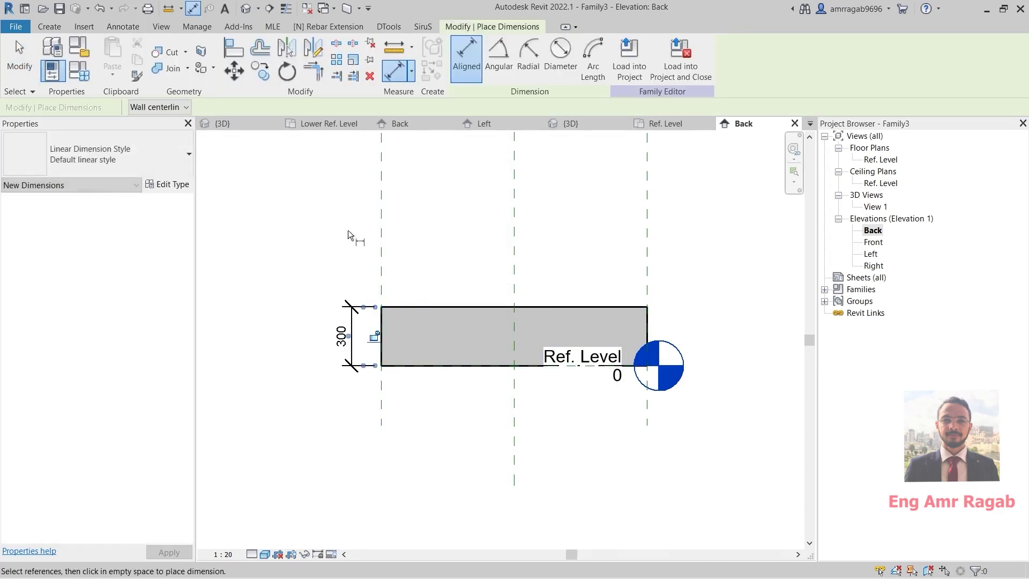
Label the extrusion's height dimension with the Foundation Thickness parameter and deselect it.
click(352, 339)
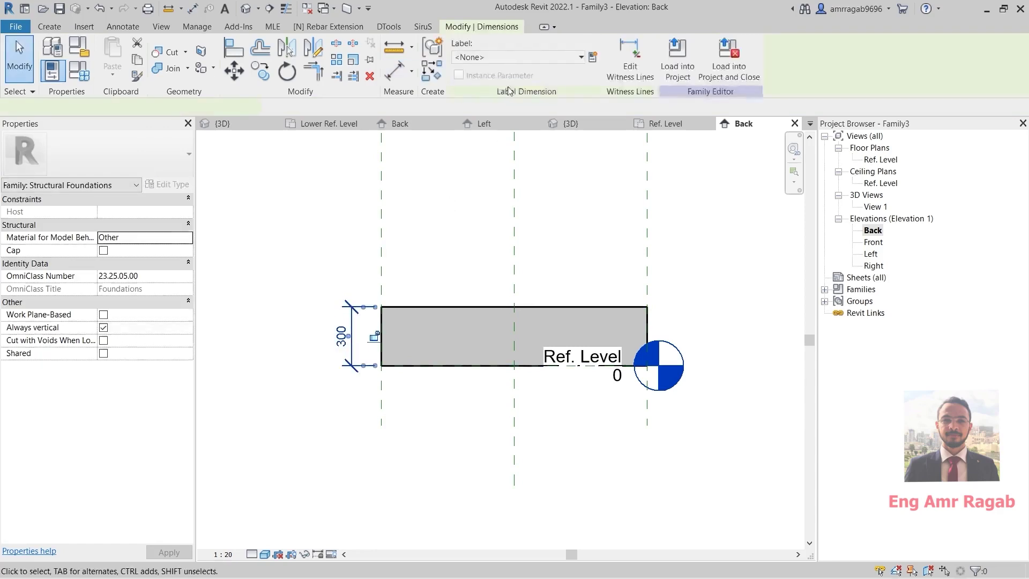
click(512, 57)
click(494, 105)
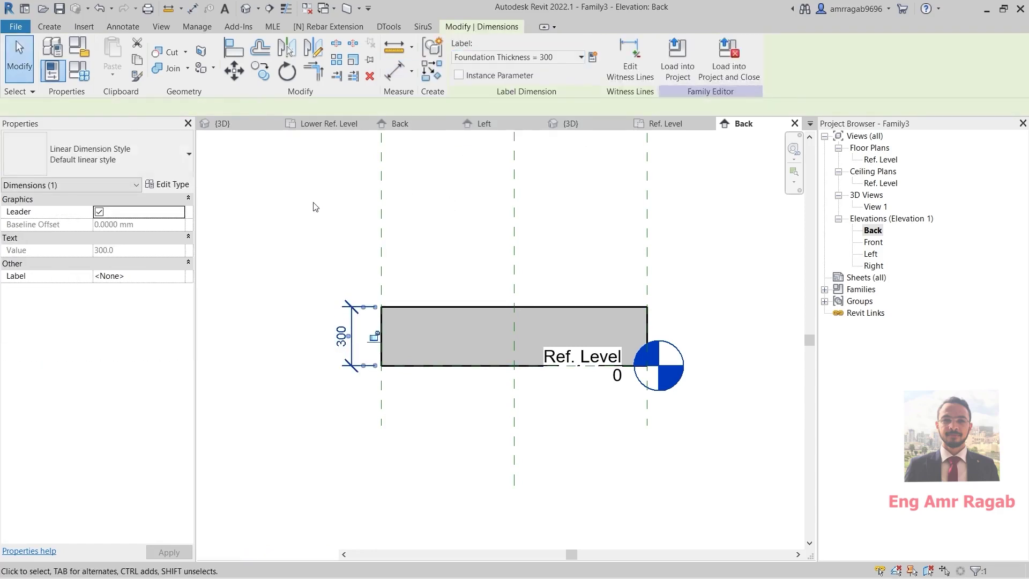
click(315, 234)
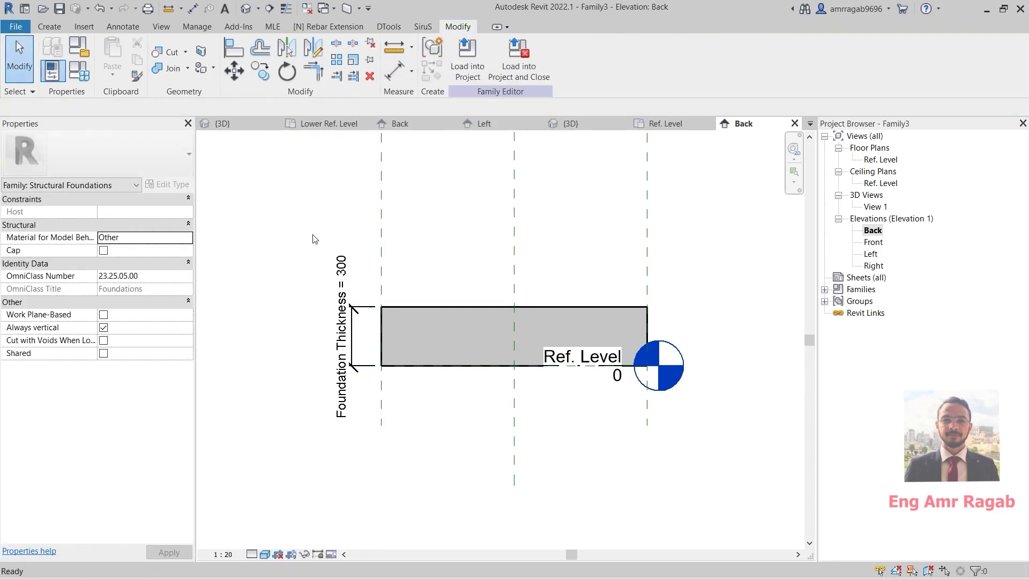
Open the default 3D view of the foundation and set its visual style to Shaded.
click(246, 8)
scroll(486, 326, down, 2)
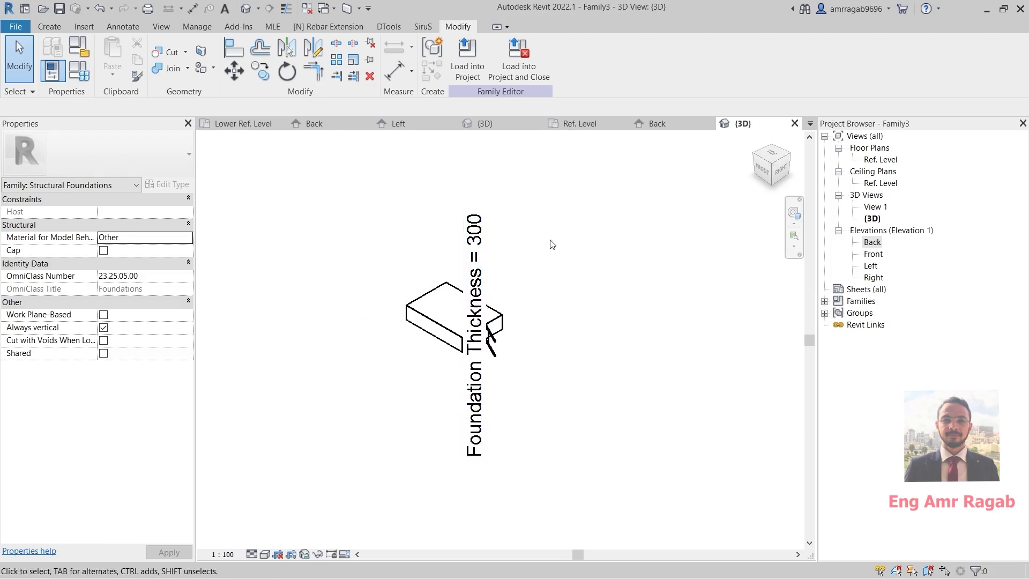
click(461, 250)
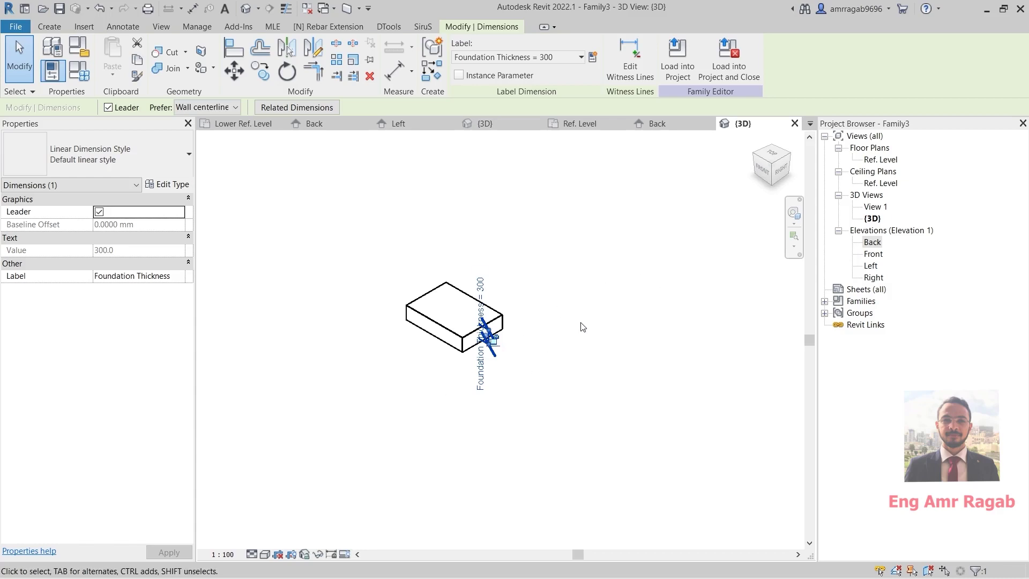
click(558, 306)
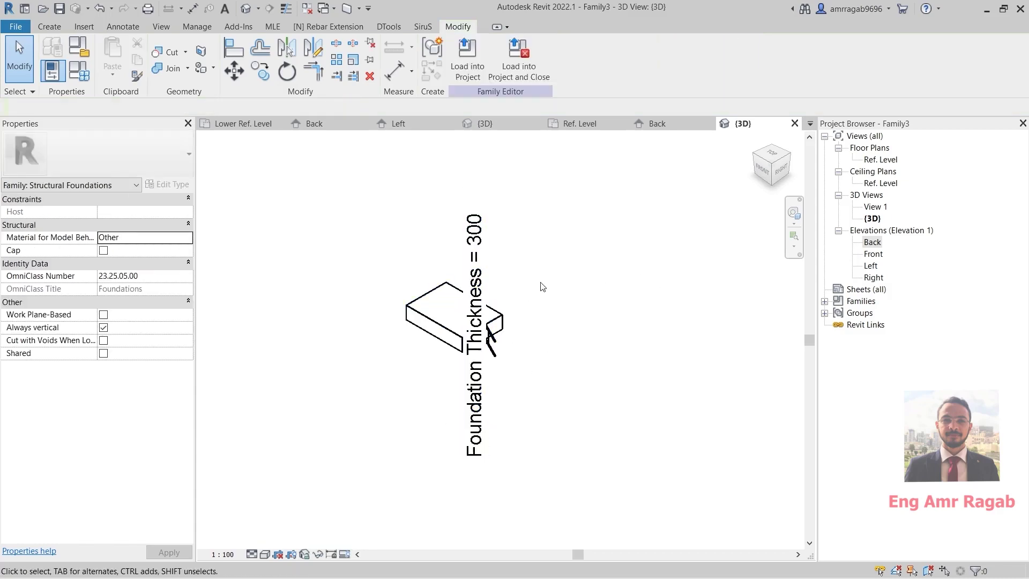
middle_drag(560, 303, 536, 287)
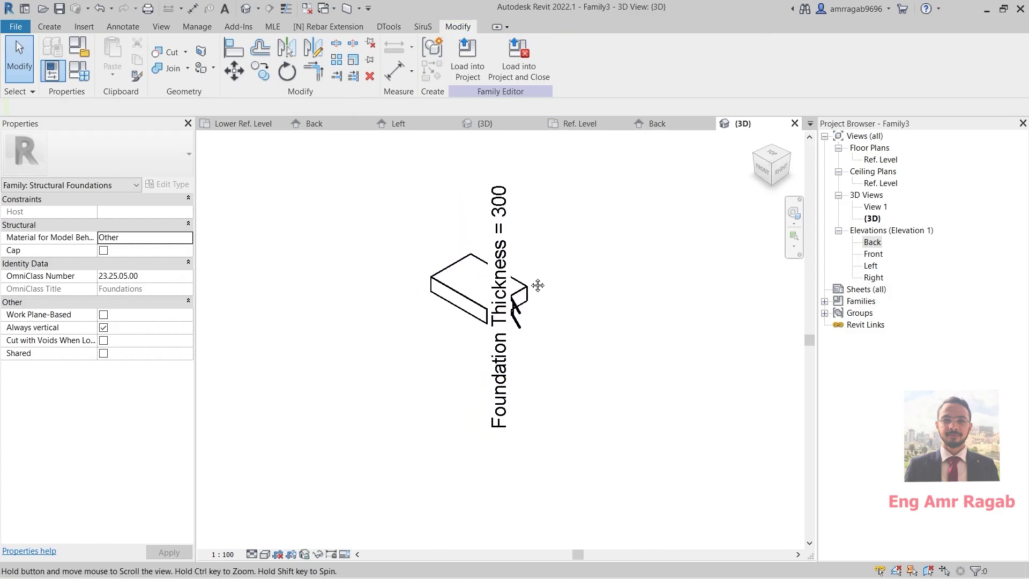
click(265, 554)
click(301, 515)
middle_drag(316, 499, 268, 501)
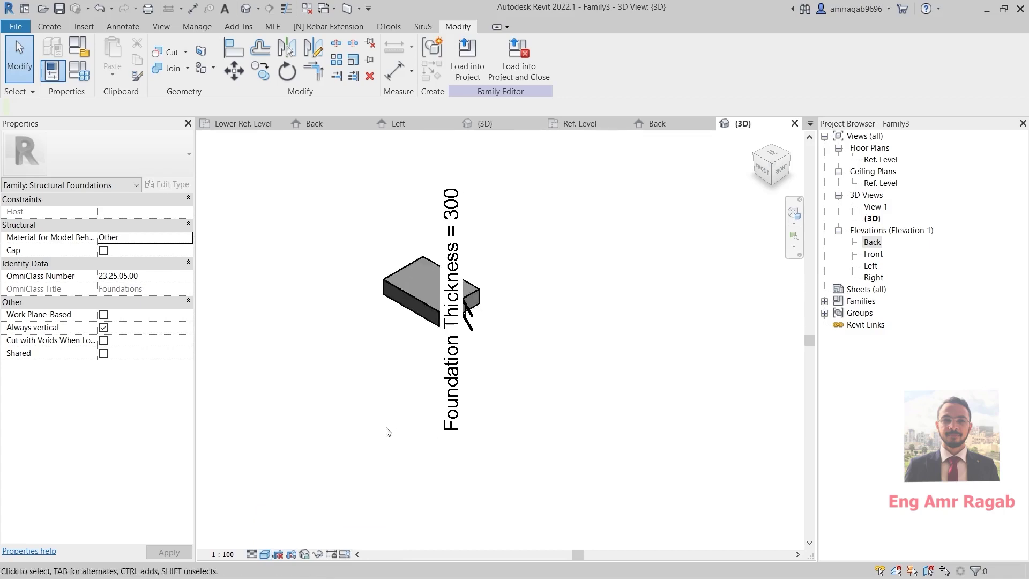
Set the Foundation Thickness parameter to 500 in the family types and apply it.
click(79, 56)
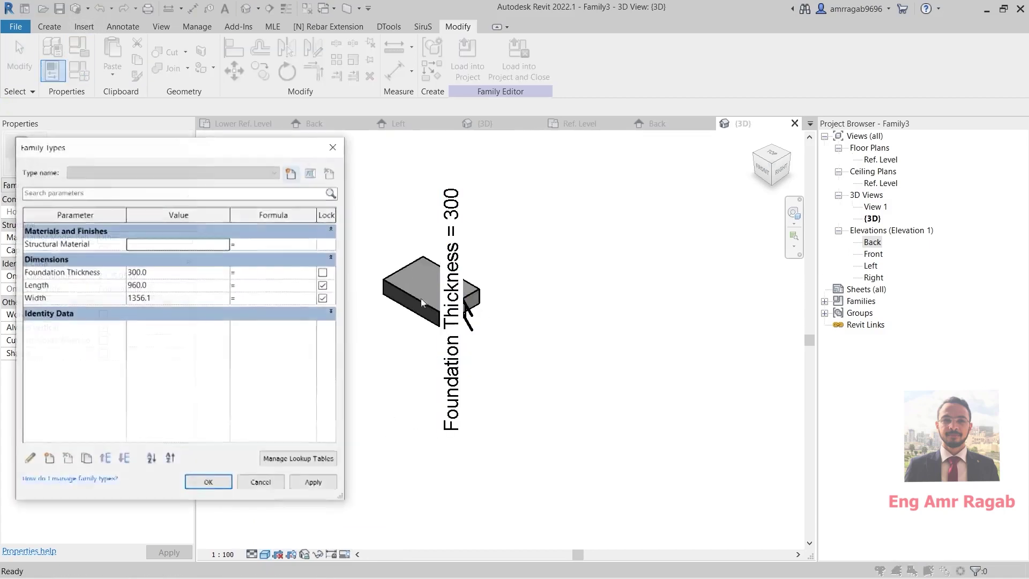
click(153, 273)
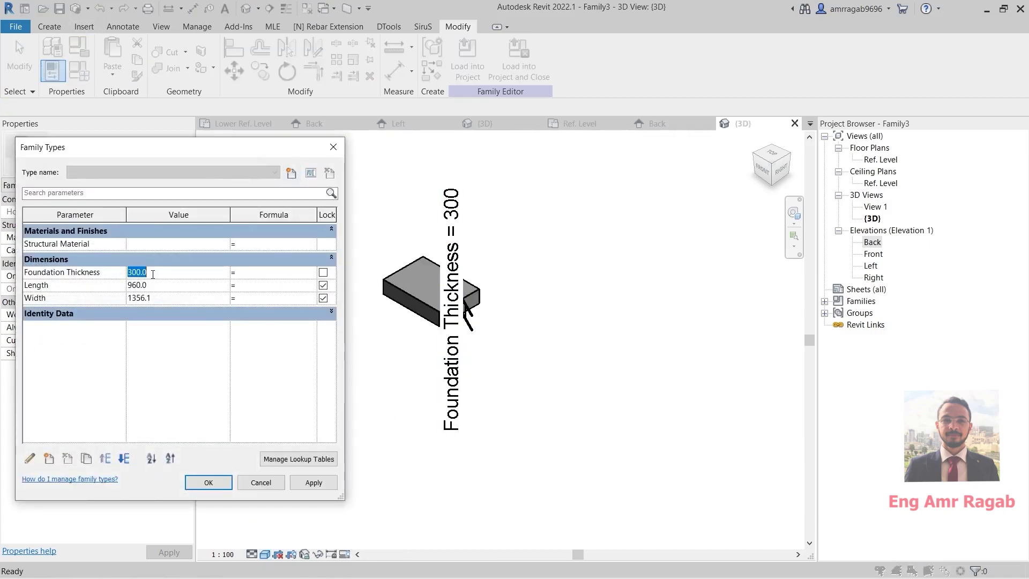
text(500)
click(296, 484)
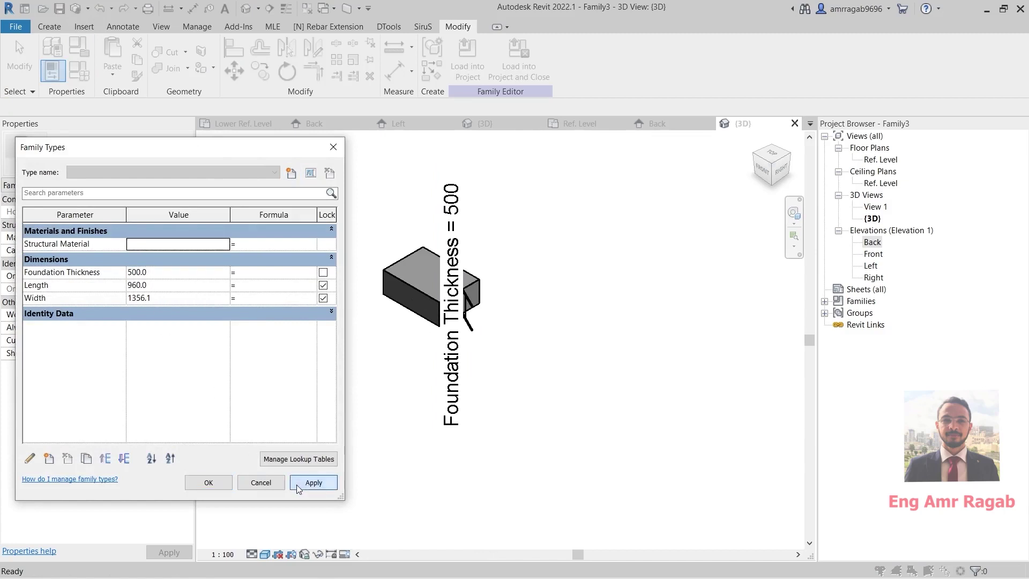
Set the Length parameter to 2000, removing the unsatisfied constraints, and close the family types.
click(140, 286)
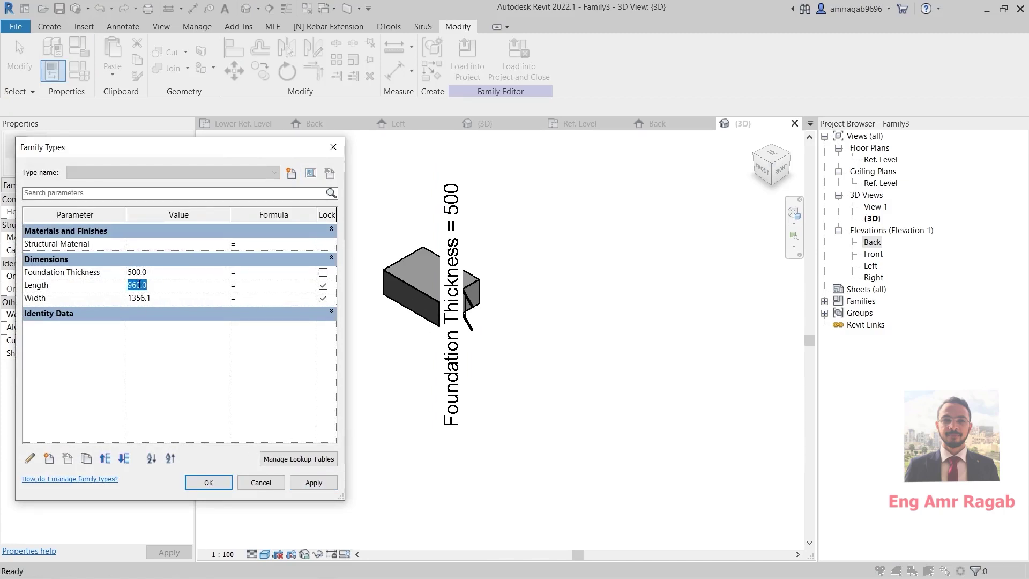
click(320, 486)
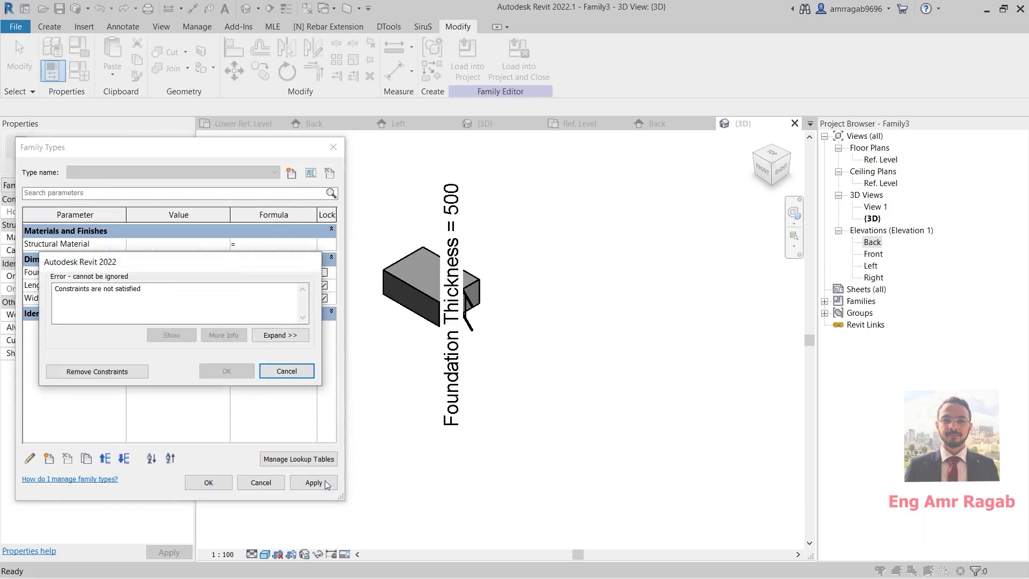
click(119, 373)
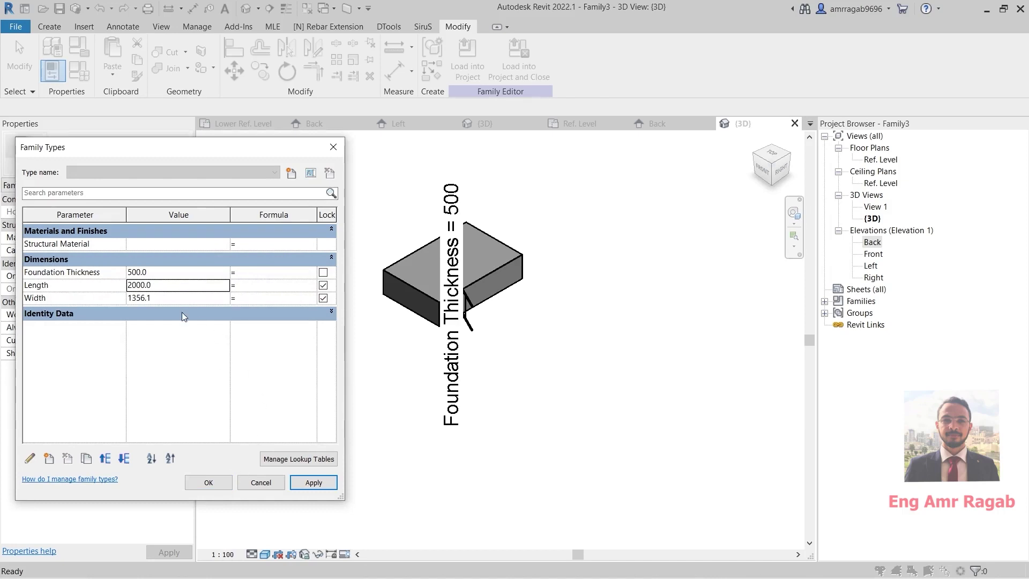
click(320, 484)
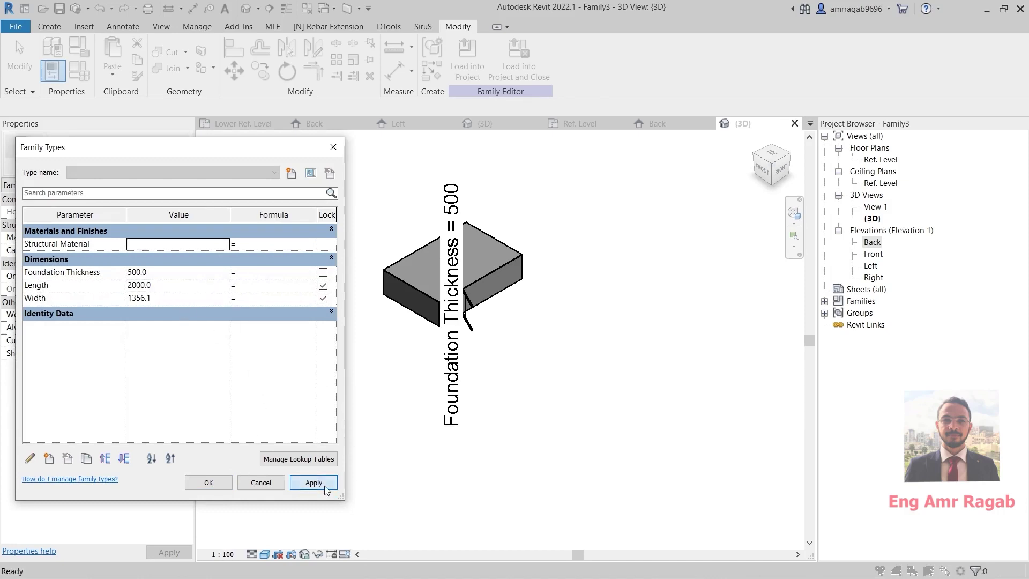
click(151, 286)
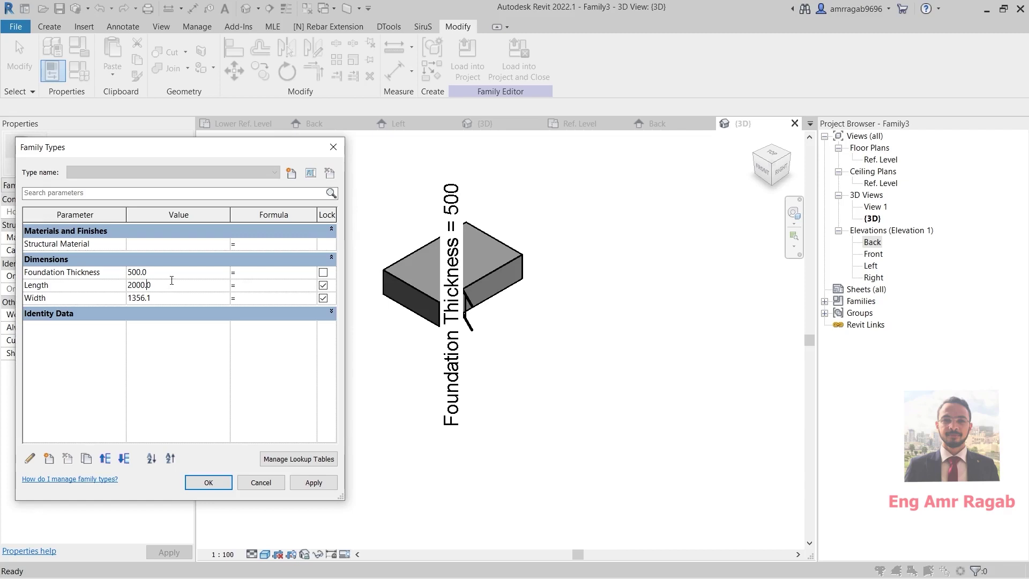
click(200, 484)
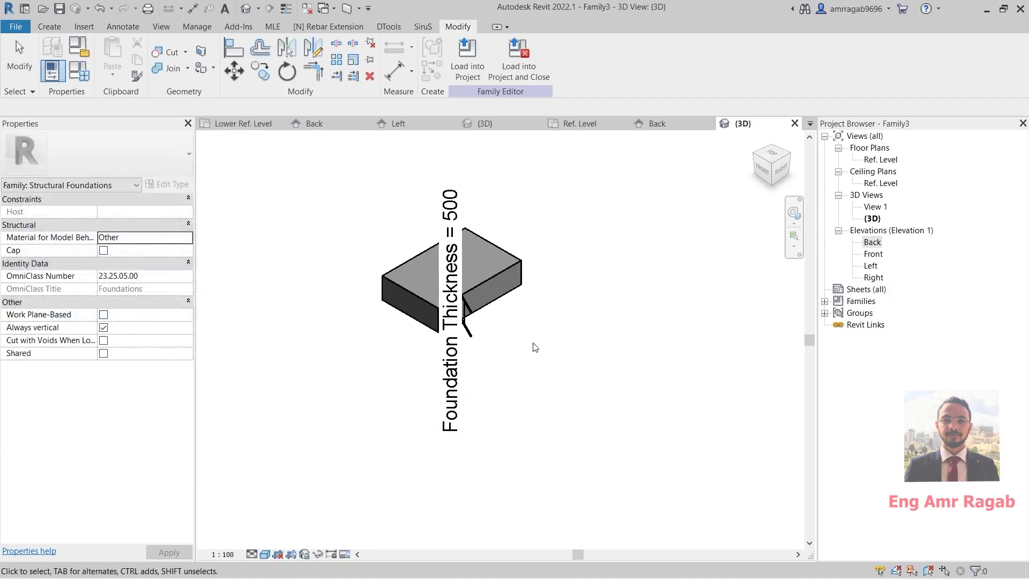
Edit the foundation extrusion's sketch in the Ref. Level plan and delete its labelled Width and Length dimensions.
double_click(879, 161)
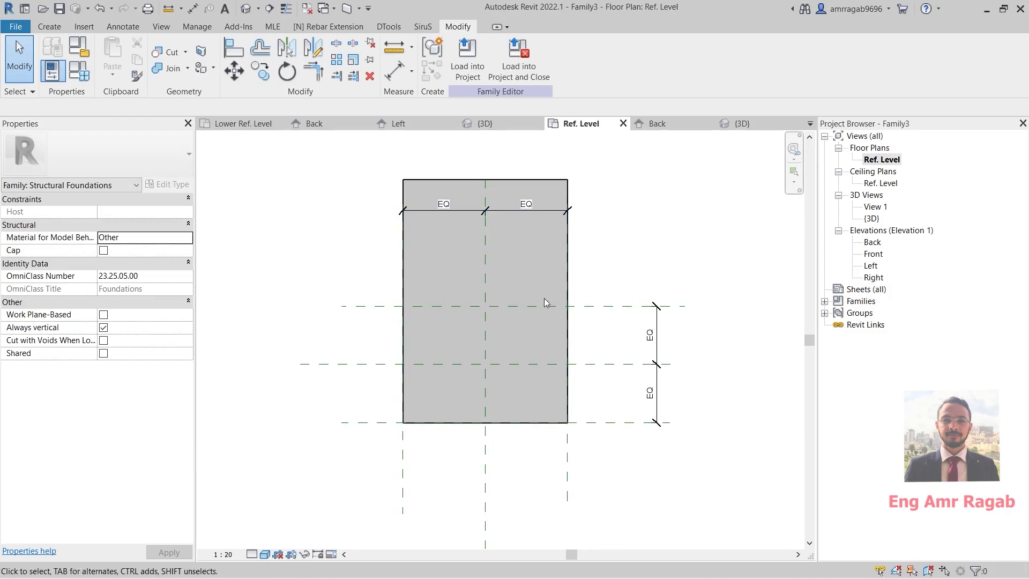
click(564, 269)
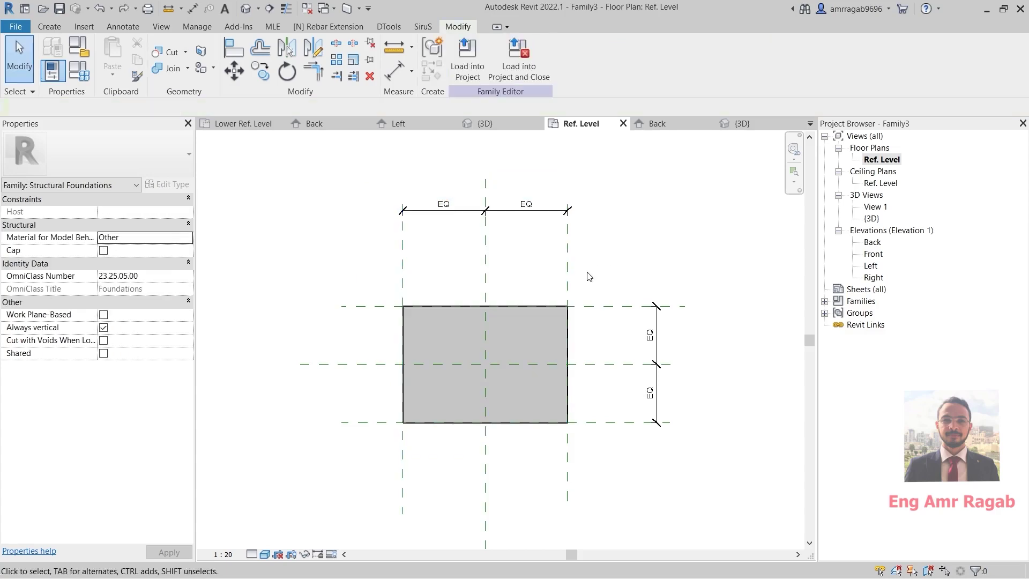
click(543, 301)
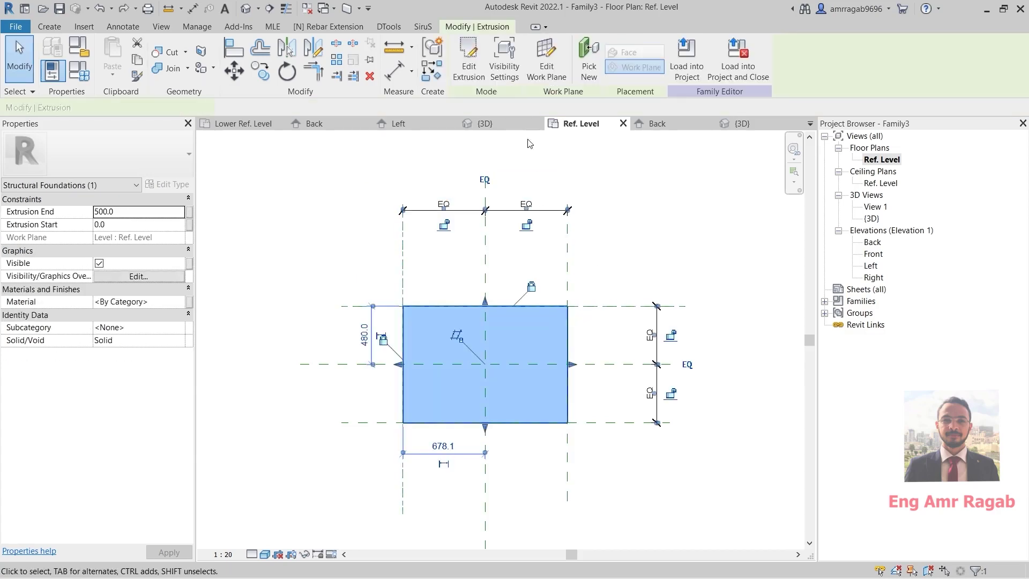
click(469, 60)
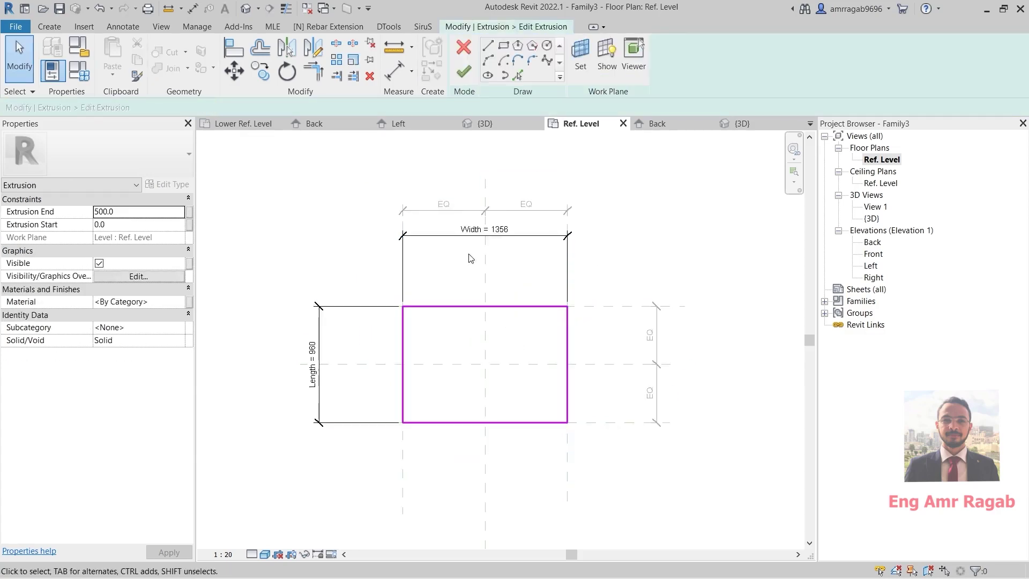
click(482, 235)
key(Delete)
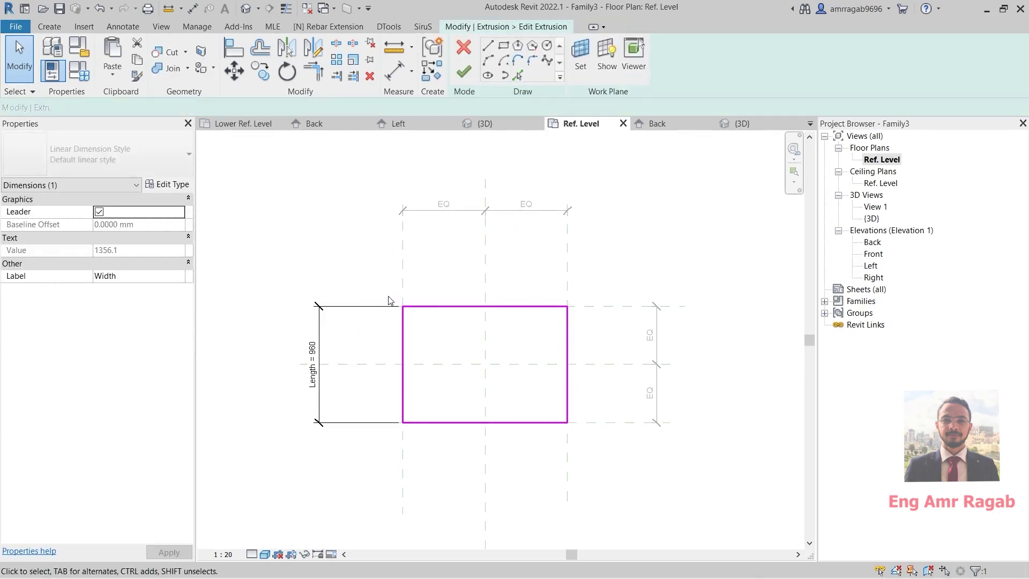
click(325, 343)
key(Delete)
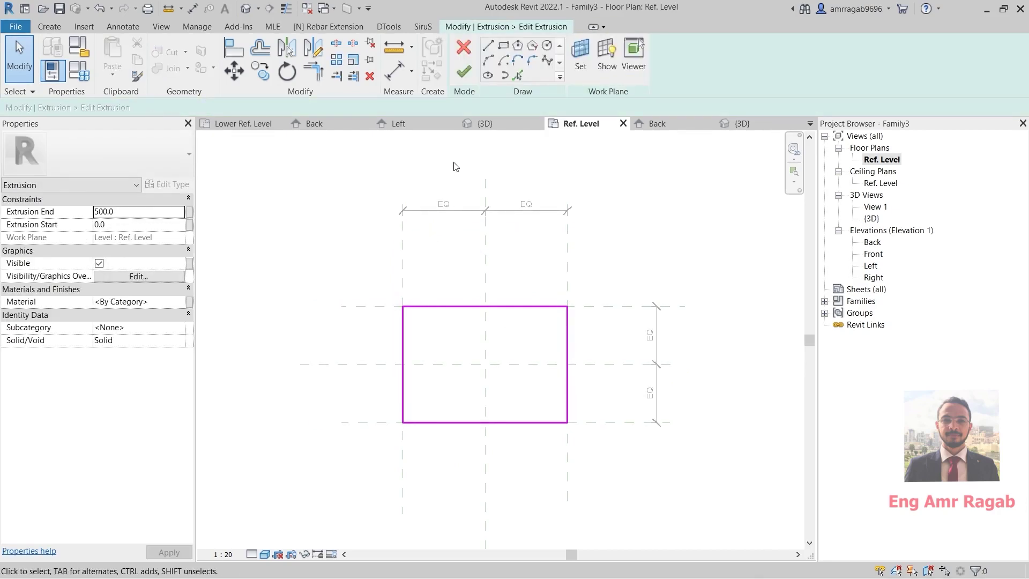
Add aligned dimensions between the outer vertical and the outer horizontal reference planes, and finish the extrusion sketch.
click(123, 26)
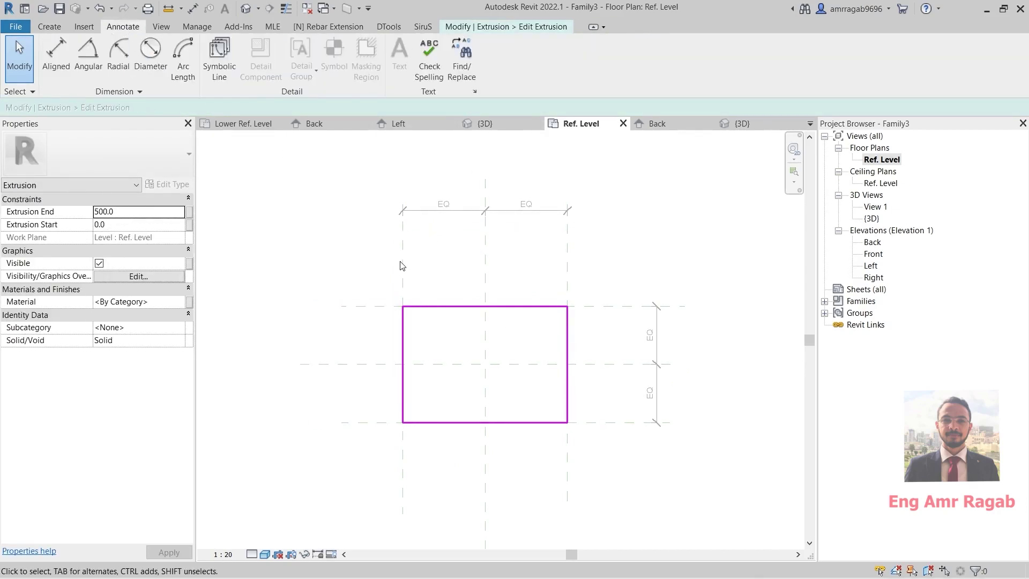
click(56, 56)
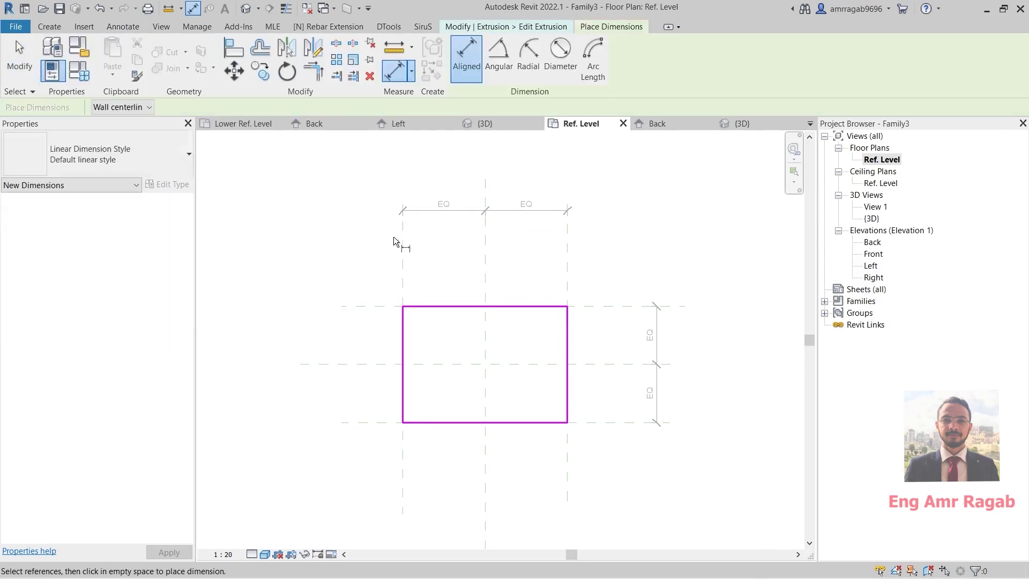
click(431, 261)
click(565, 265)
click(535, 259)
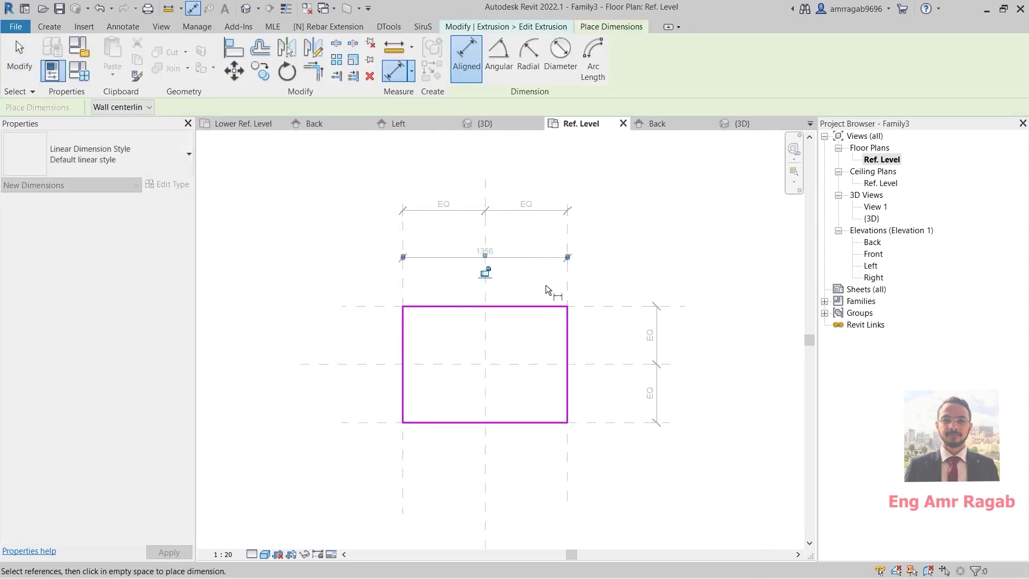
click(621, 307)
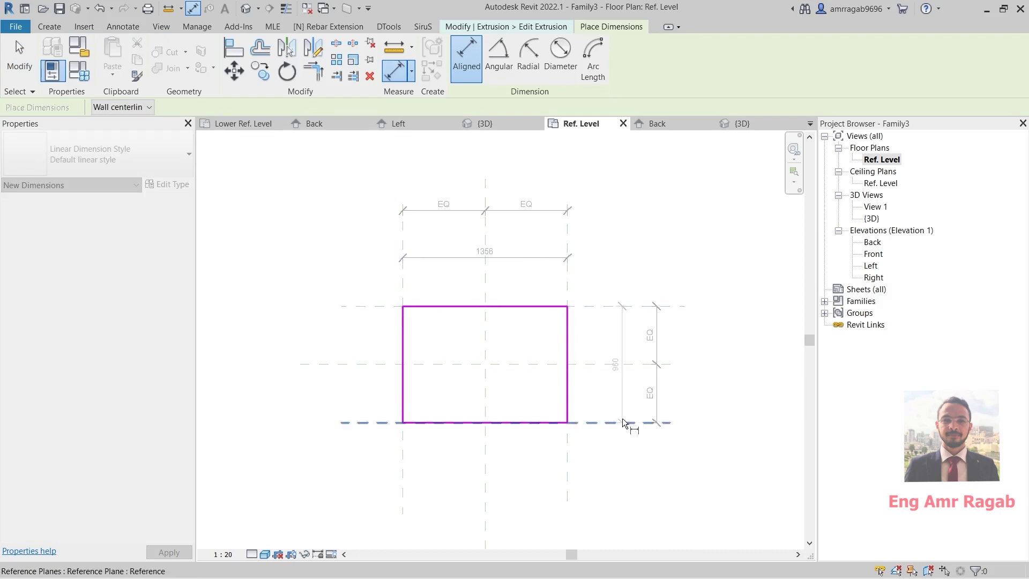
click(622, 421)
click(631, 390)
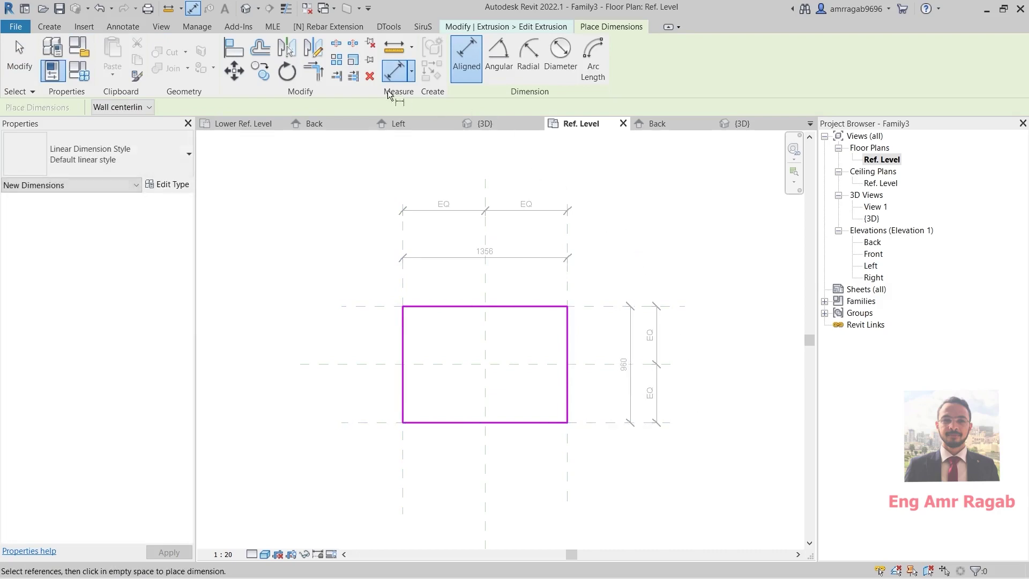
key(Escape)
click(460, 69)
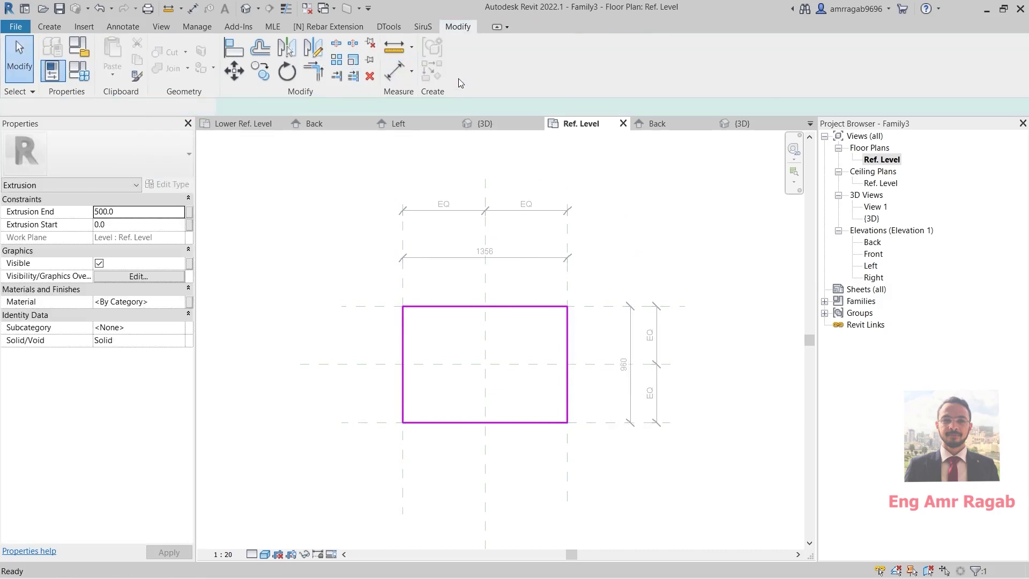
click(619, 241)
Label the overall horizontal dimension with the Width parameter and the overall vertical dimension with Length.
click(485, 256)
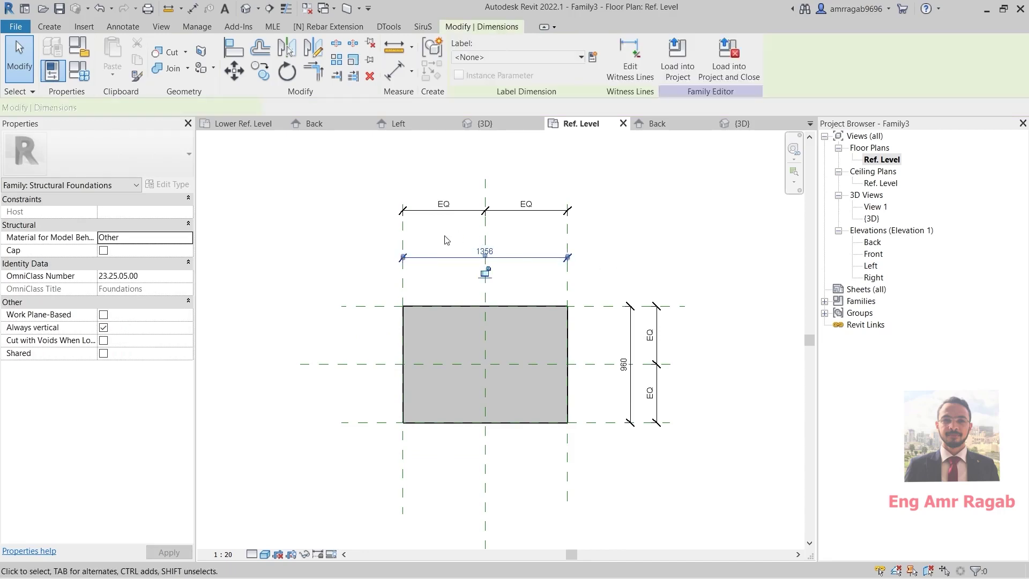
click(536, 58)
click(603, 334)
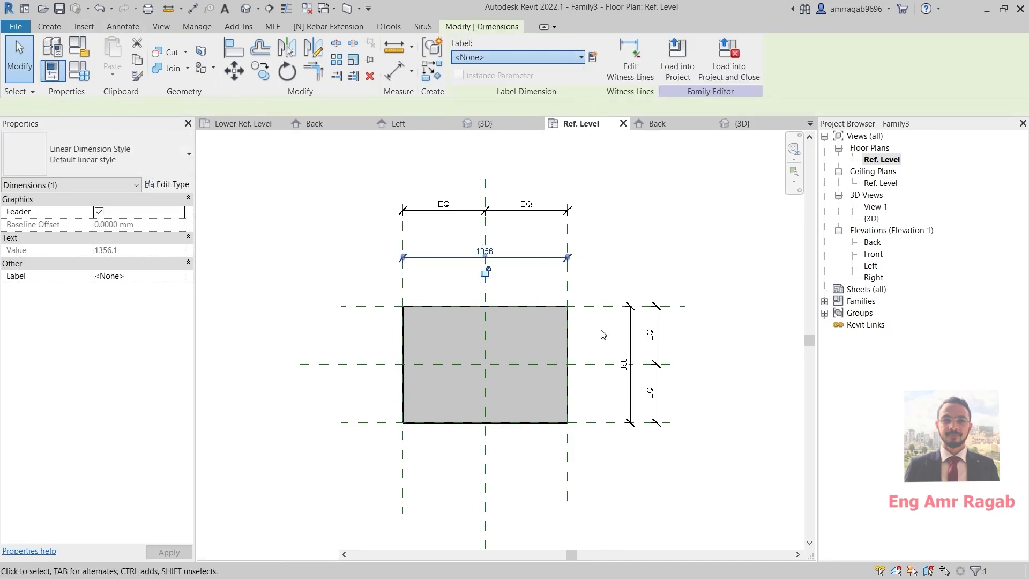
click(632, 352)
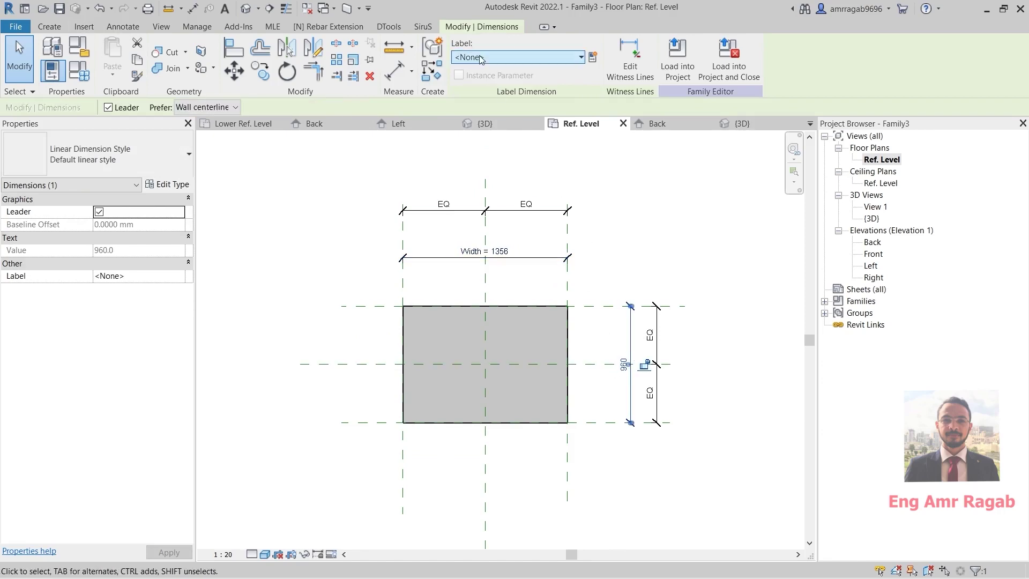
click(481, 58)
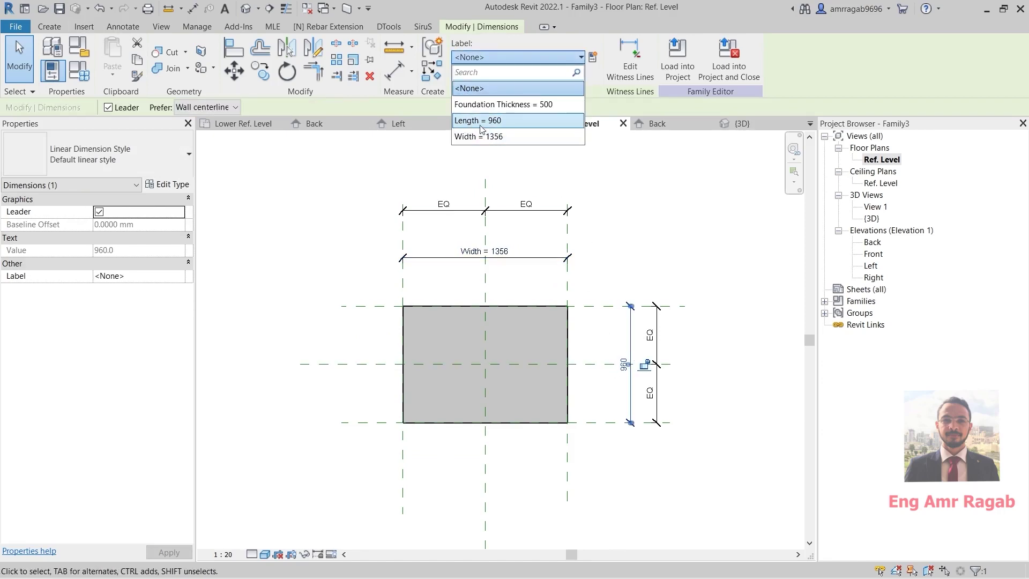
click(485, 121)
click(314, 187)
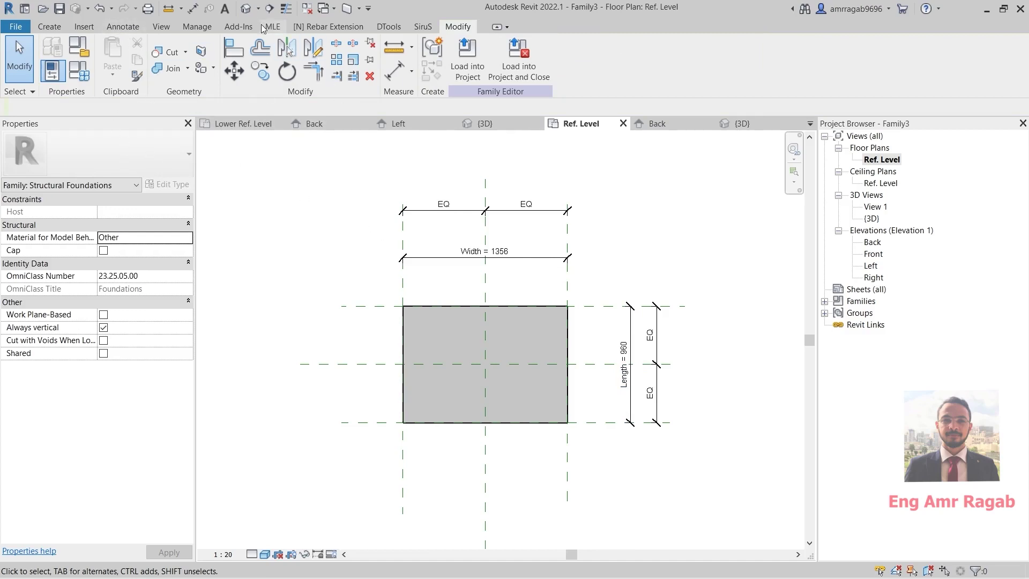
Open the default 3D view, set the Length parameter to 2000 in the family types and apply it.
click(245, 8)
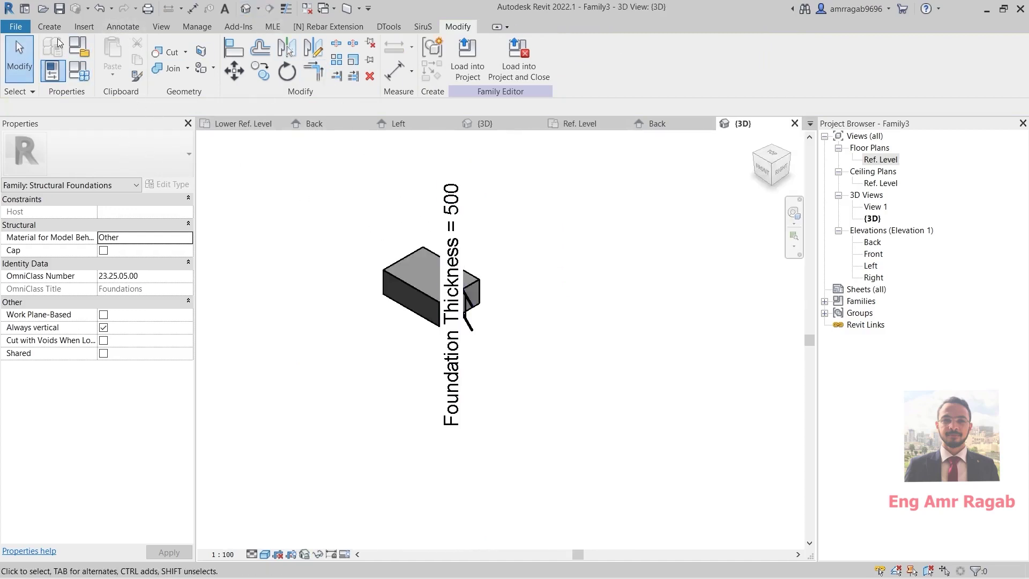
click(79, 70)
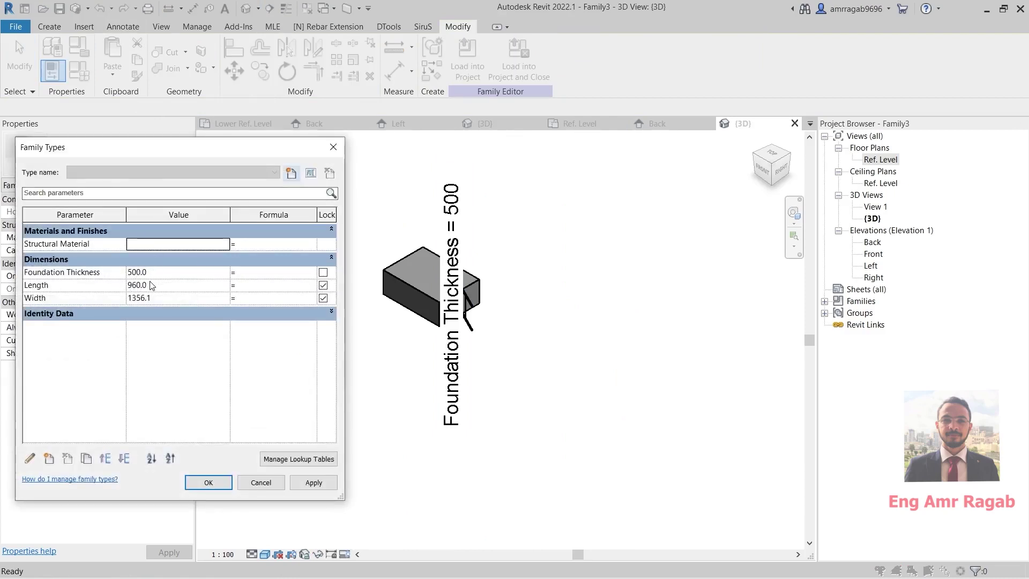
click(150, 283)
text(2000)
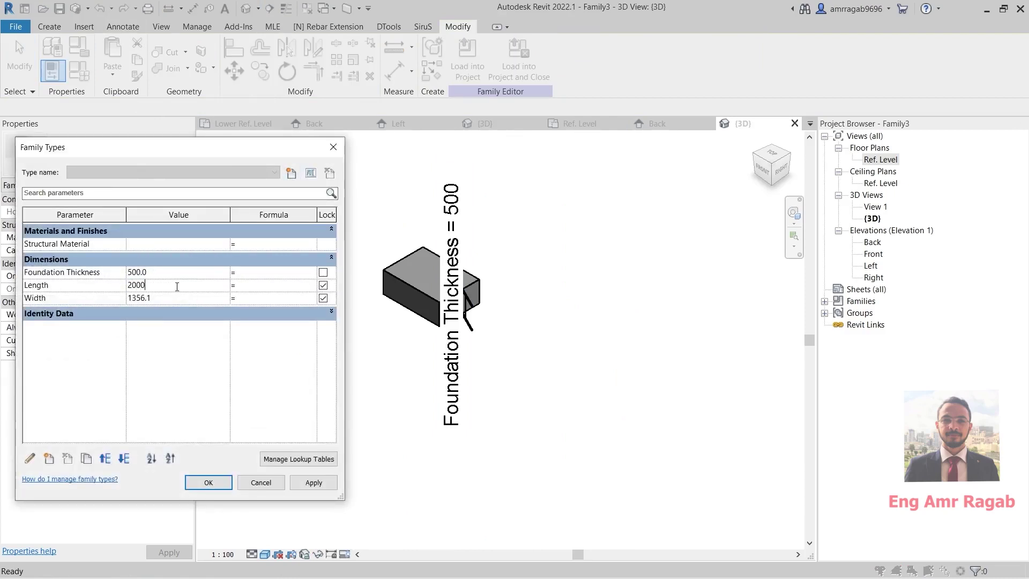
click(319, 485)
Set the Width parameter to 3000 and the Foundation Thickness to 600, applying each value.
click(165, 298)
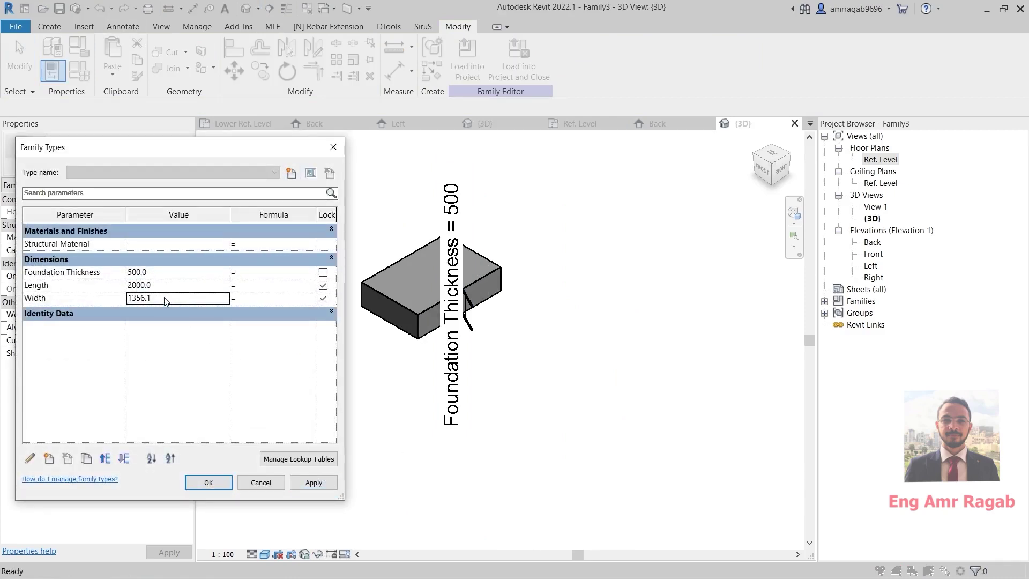
text(3000)
click(320, 485)
click(171, 275)
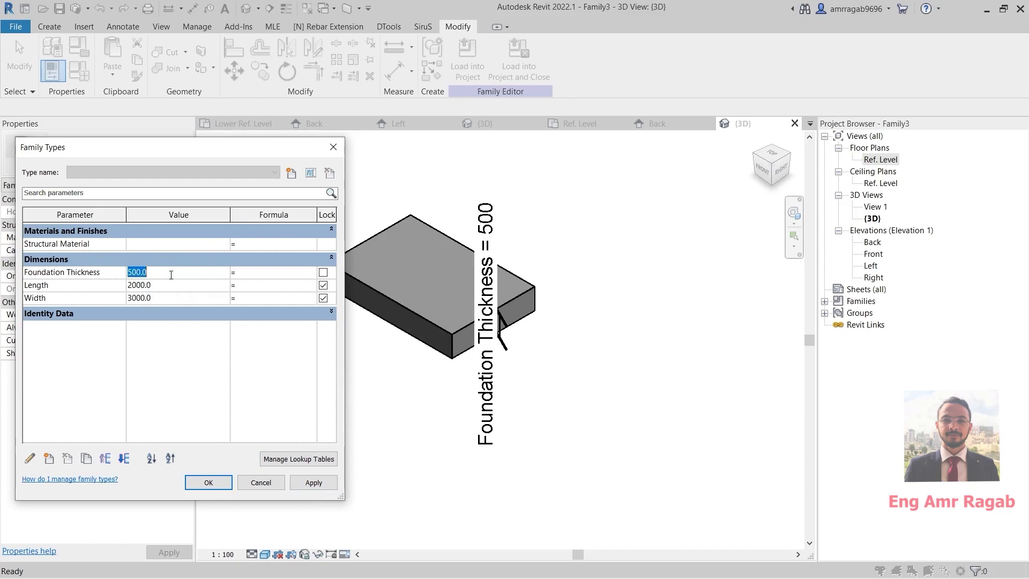
text(600)
click(314, 483)
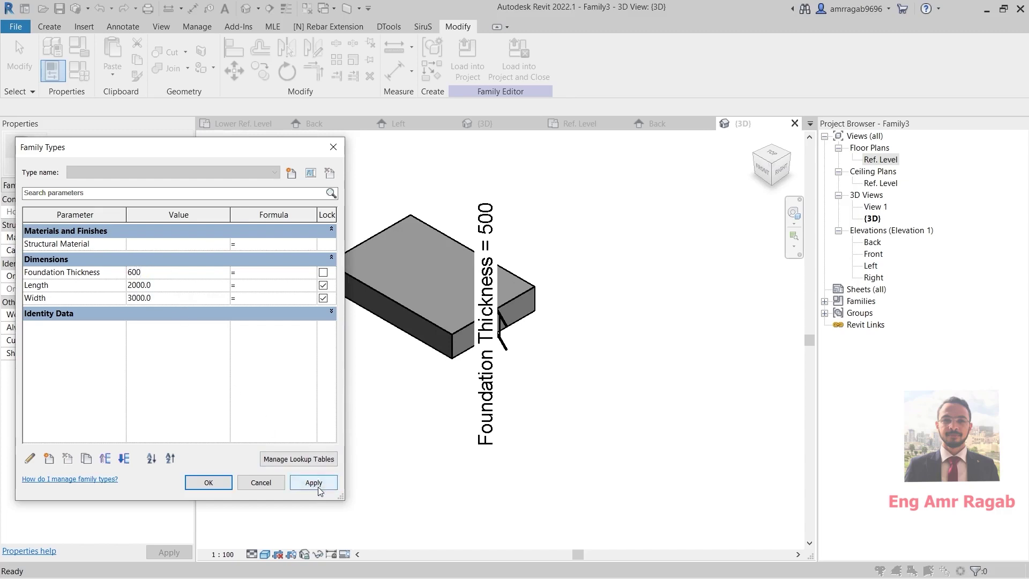
Create a new family type named R1 and close the family types.
click(289, 175)
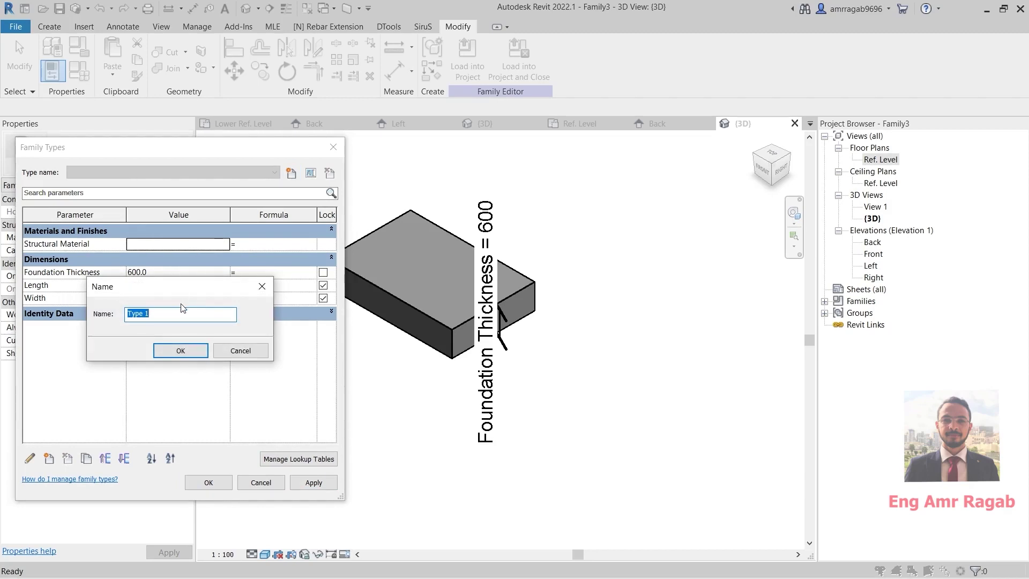
text(R1)
click(180, 351)
click(209, 482)
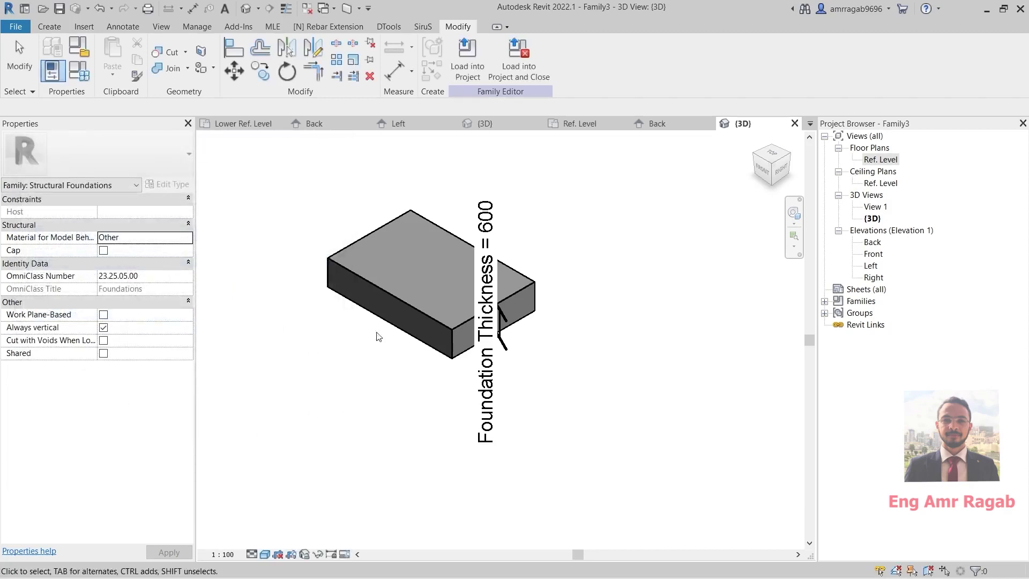
In the Ref. Level plan, create a solid extrusion from a rectangle of about 3300 x 2400 mm around the foundation outline.
mouse_move(676, 316)
middle_down()
mouse_move(666, 321)
mouse_move(681, 322)
middle_up()
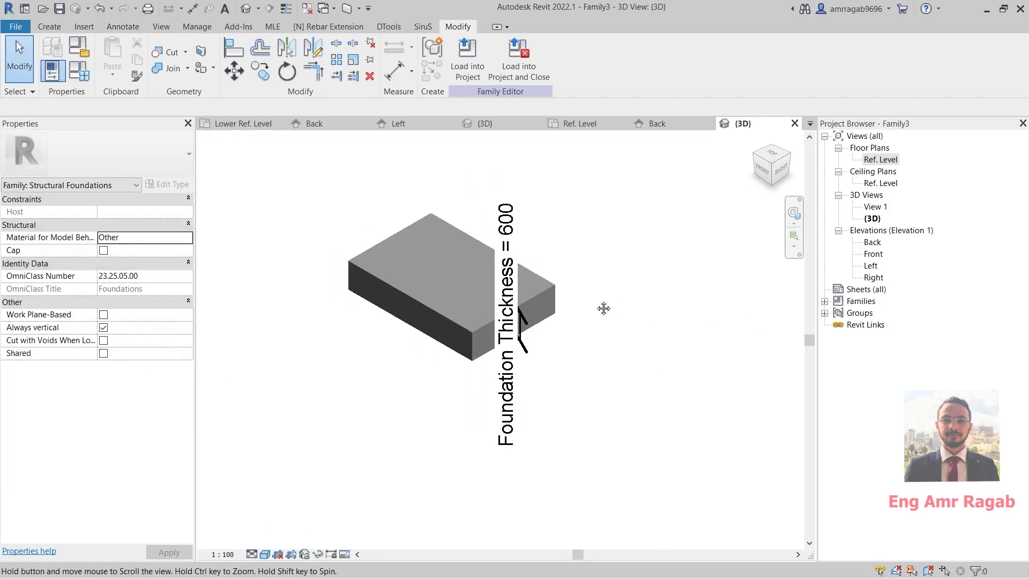
middle_drag(602, 306, 614, 310)
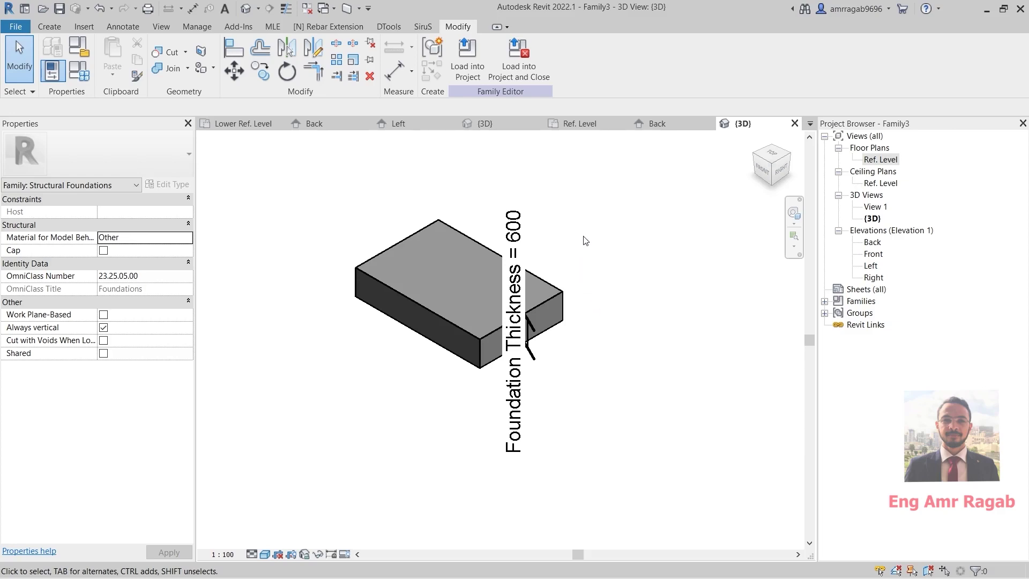
double_click(880, 159)
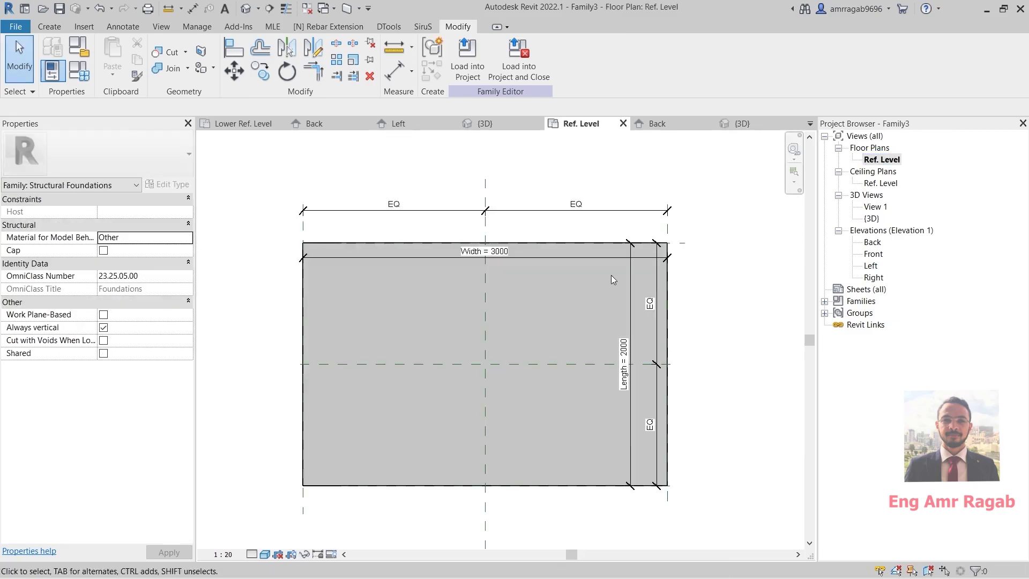
scroll(588, 247, down, 2)
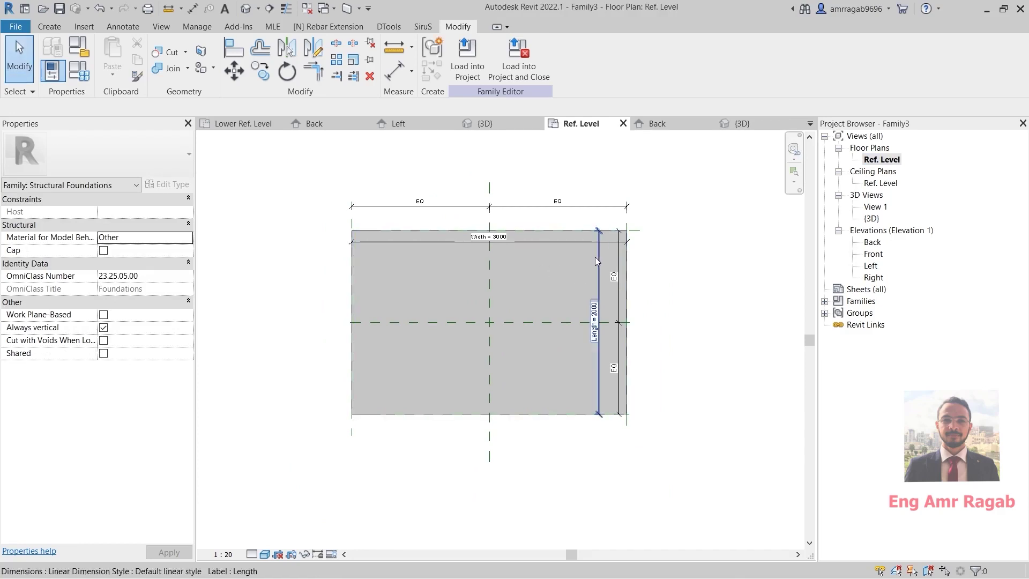
middle_drag(647, 194, 619, 206)
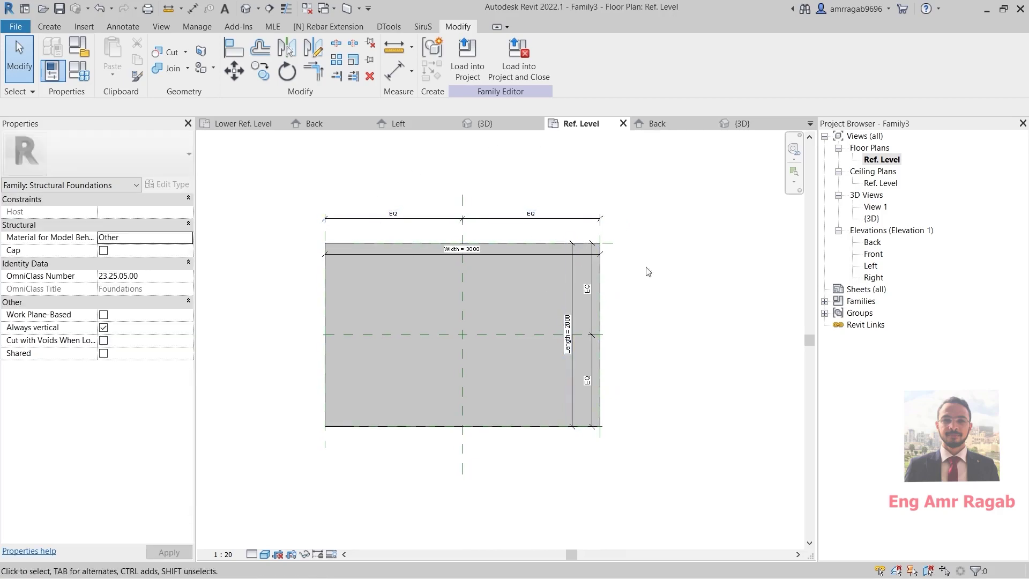
middle_drag(438, 310, 451, 299)
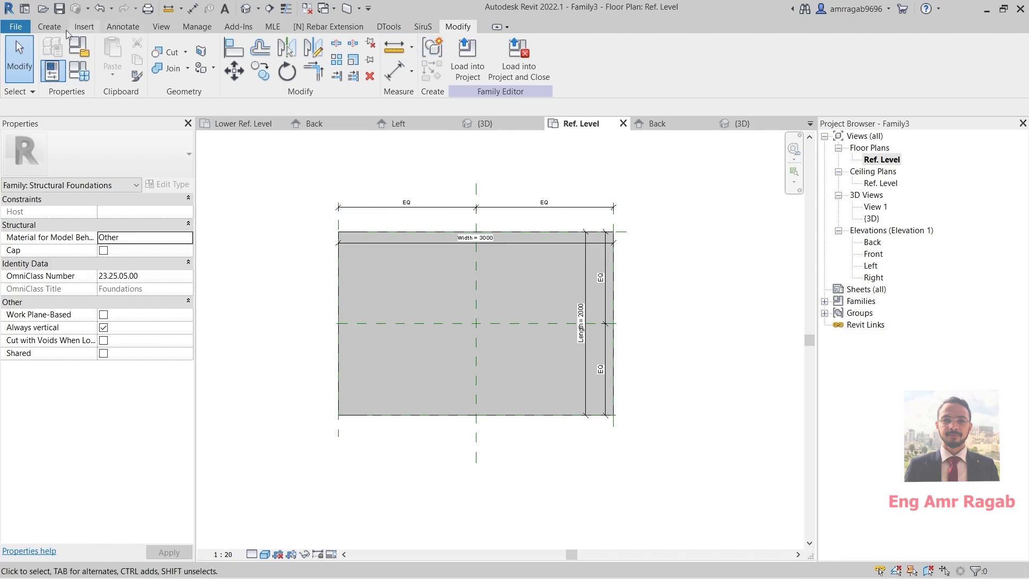
click(49, 26)
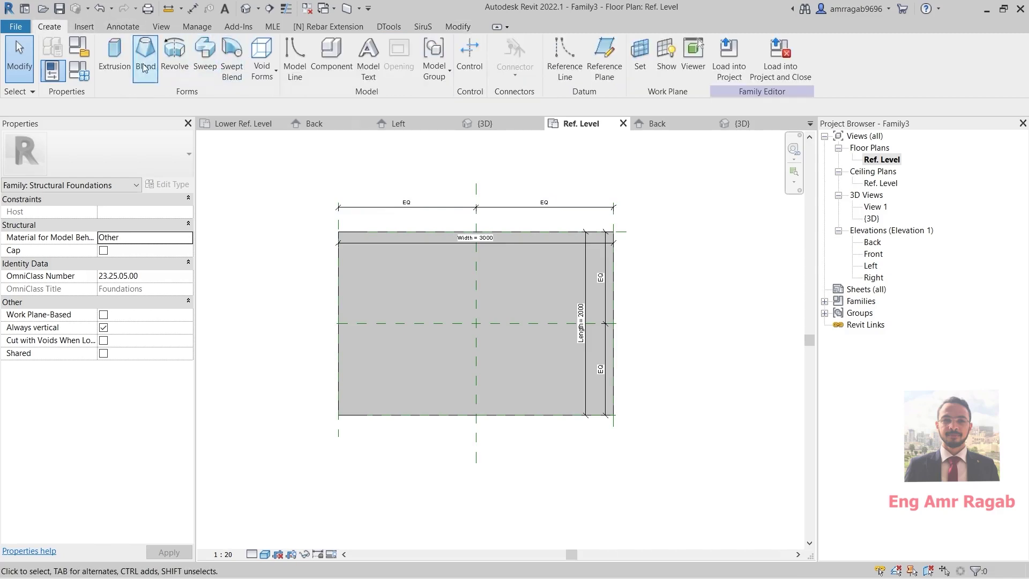
click(115, 52)
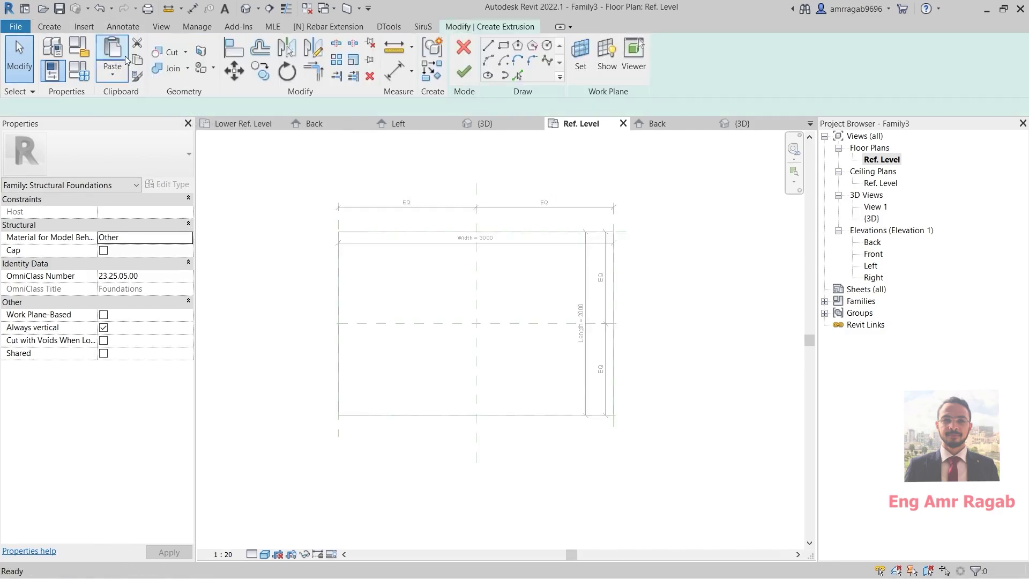
click(503, 47)
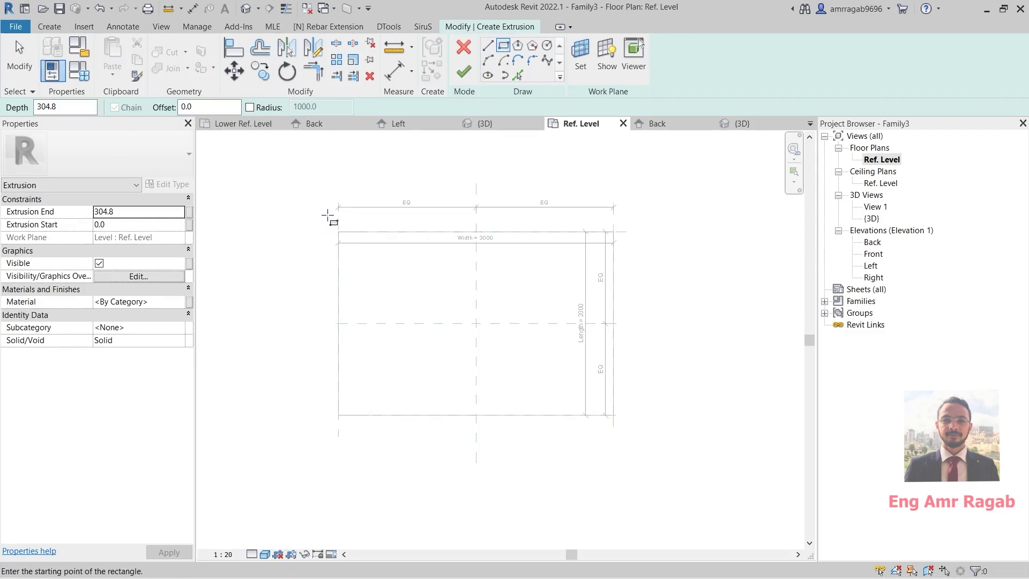
click(328, 215)
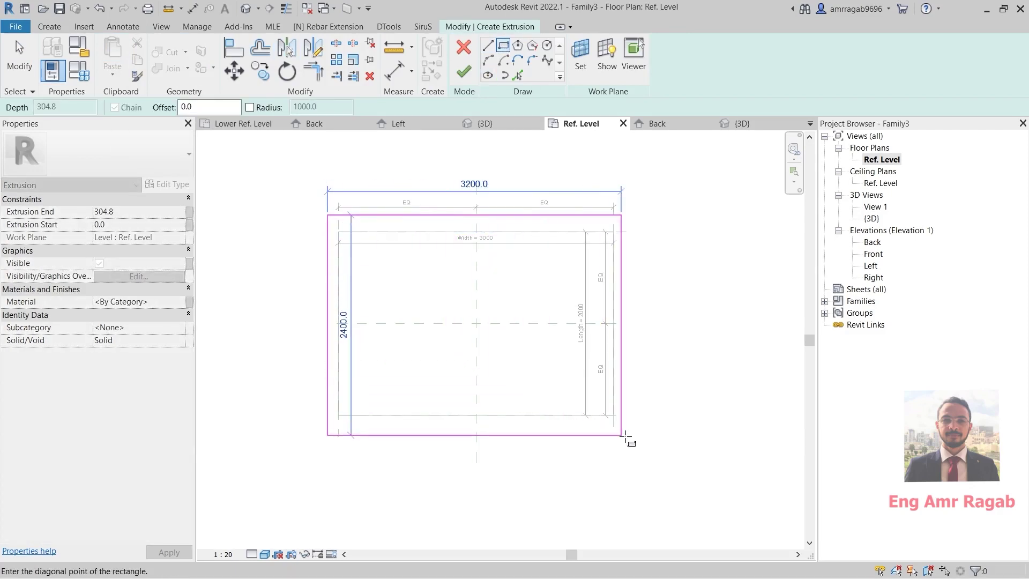
click(631, 435)
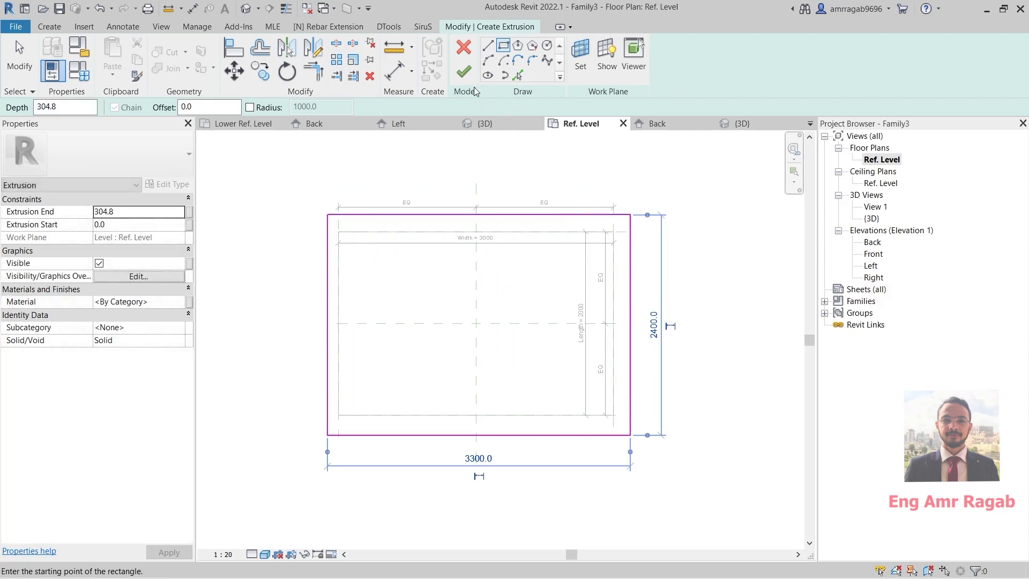
click(465, 71)
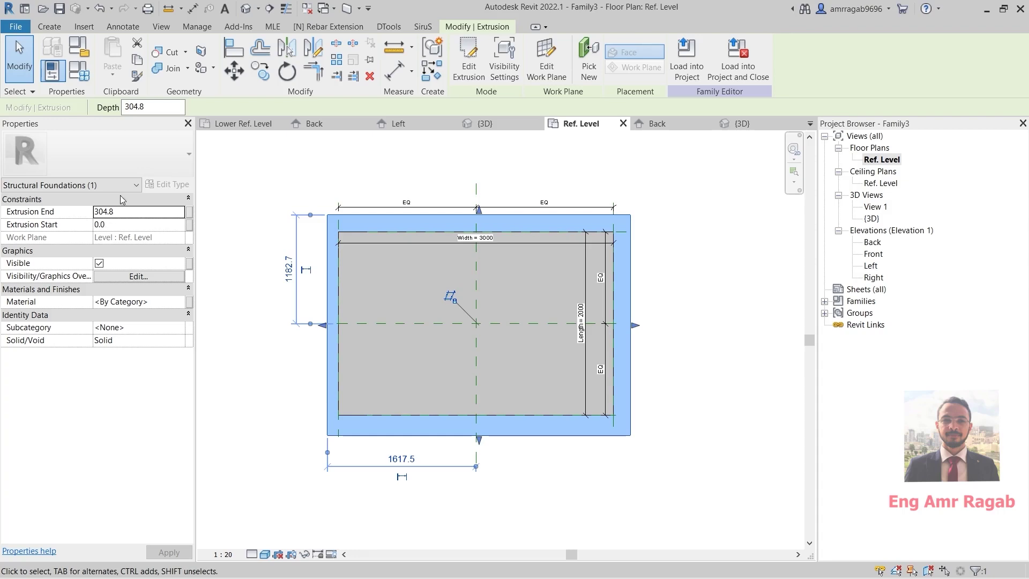
Set the outer extrusion's Extrusion End to -200 and check the result in the default 3D view.
click(245, 8)
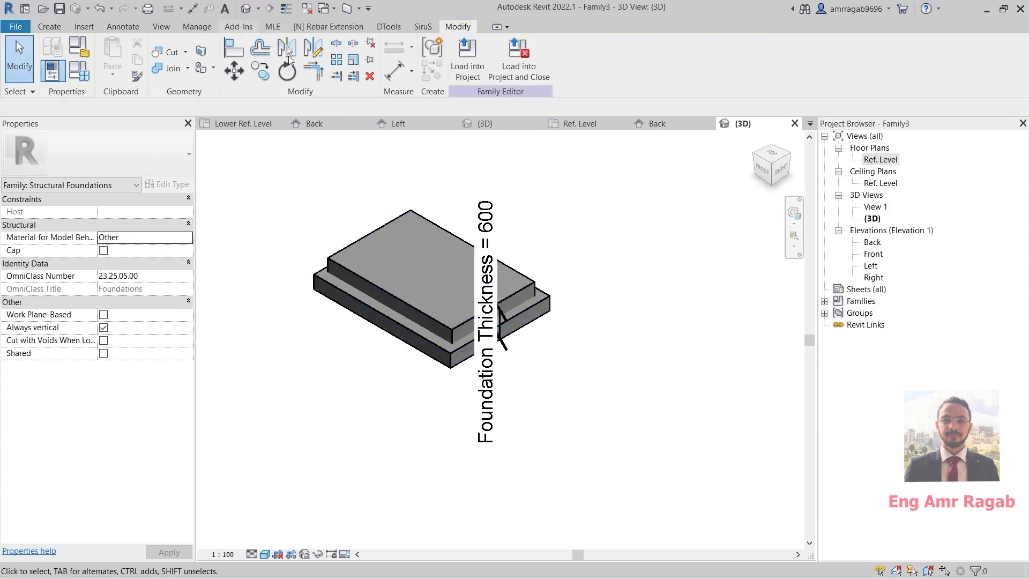
double_click(880, 160)
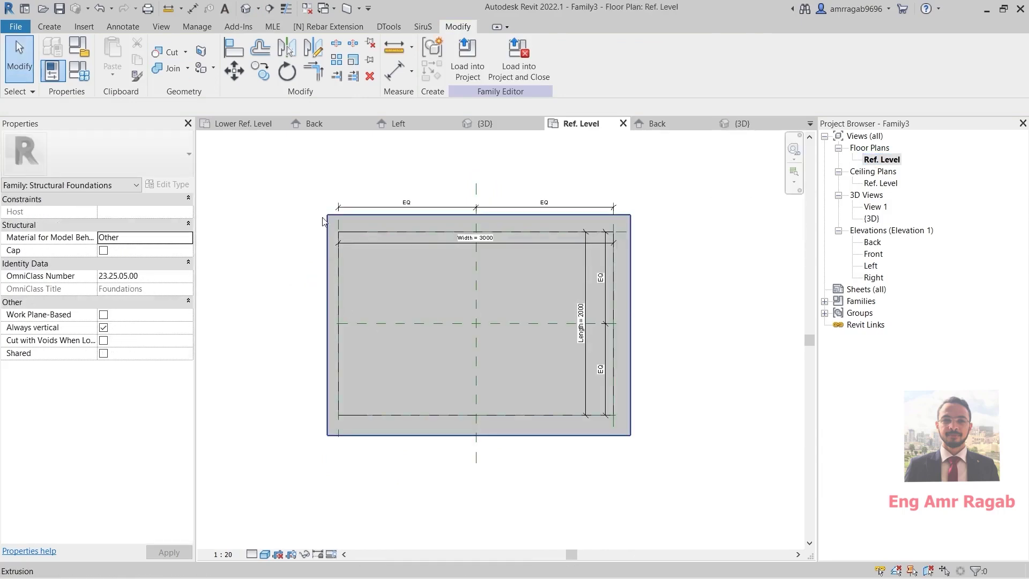
click(324, 221)
click(119, 213)
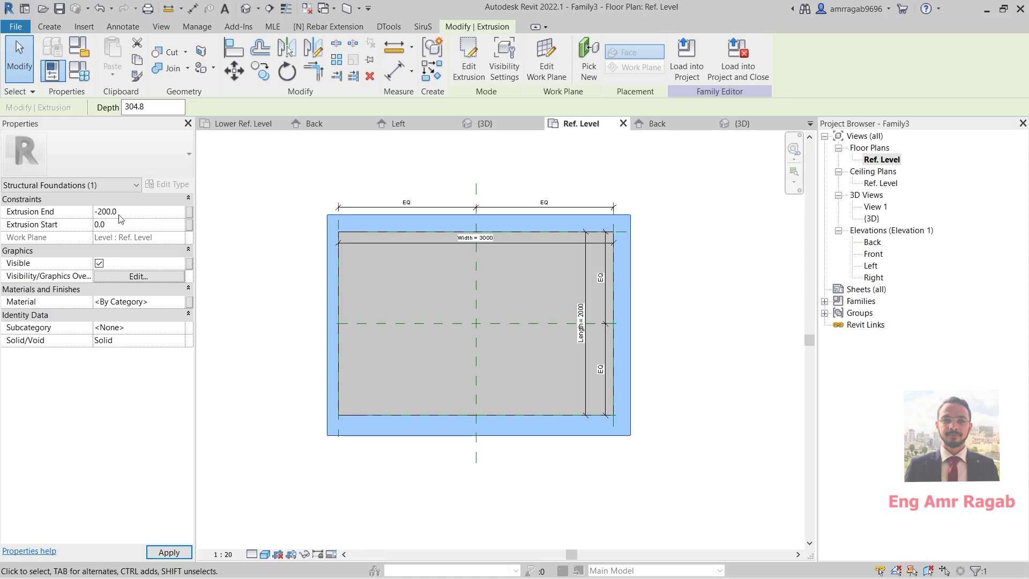
click(245, 8)
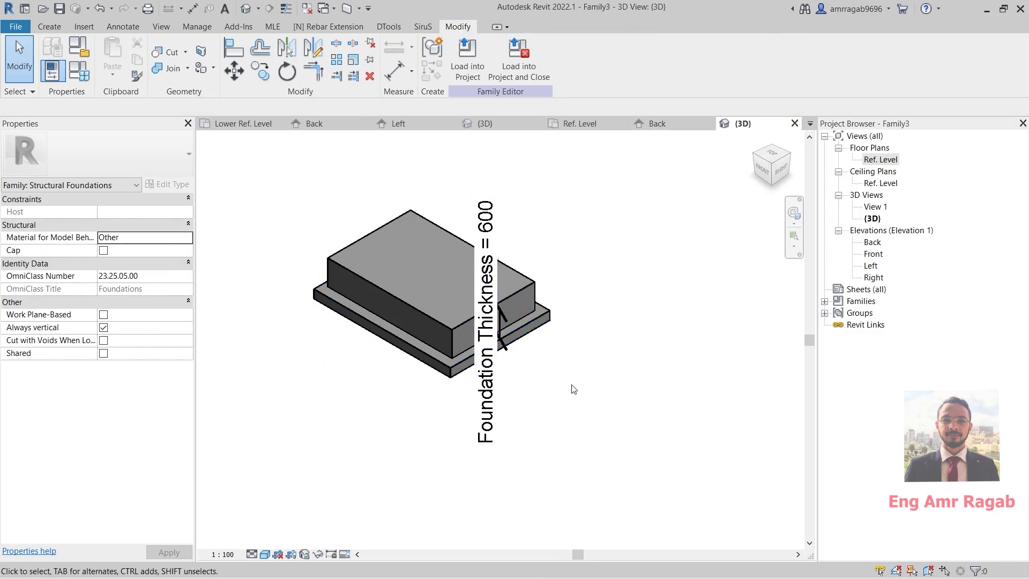
Reopen the Ref. Level floor plan and change its visual style to Wireframe.
click(881, 160)
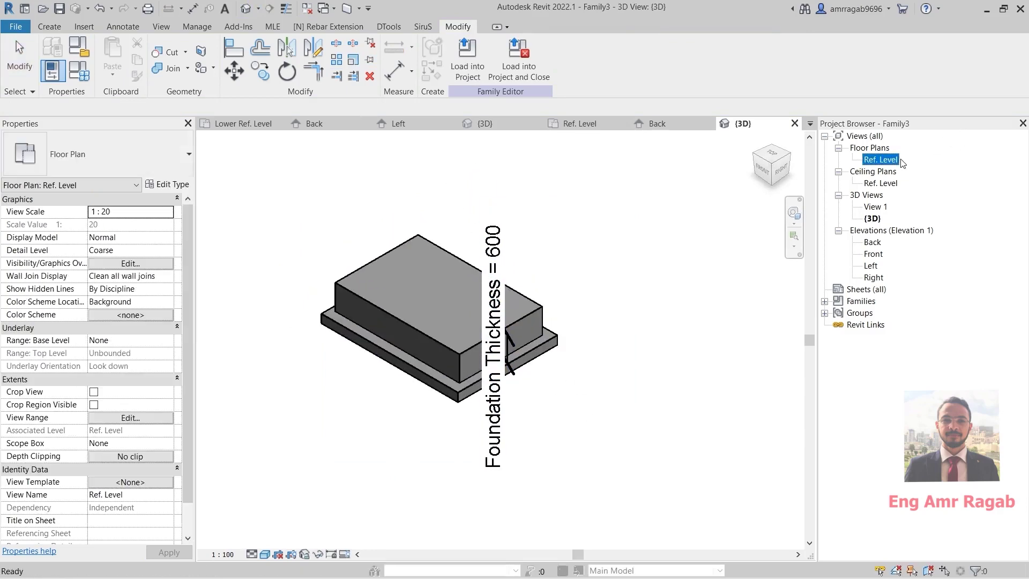
double_click(898, 160)
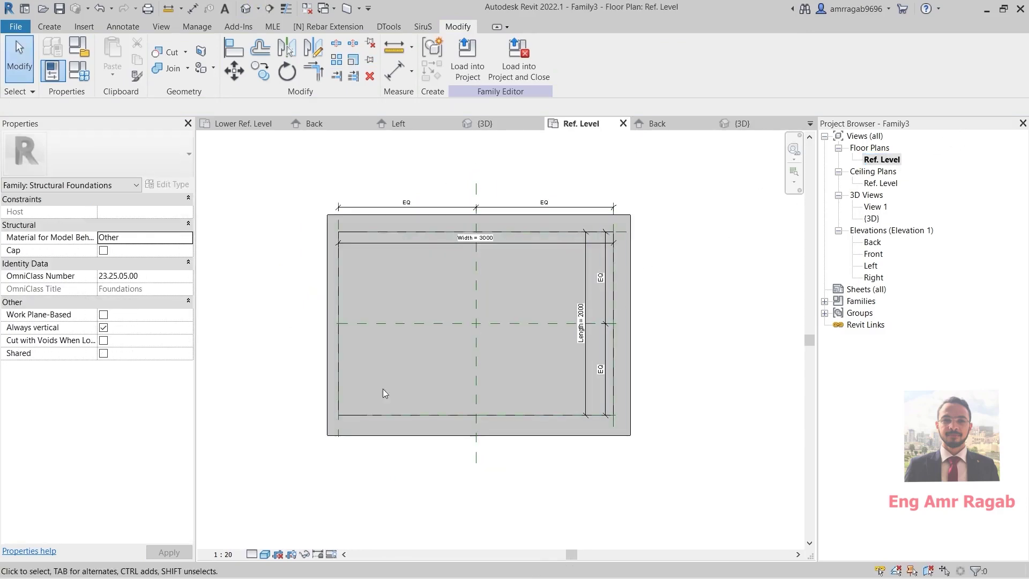
click(272, 554)
click(292, 500)
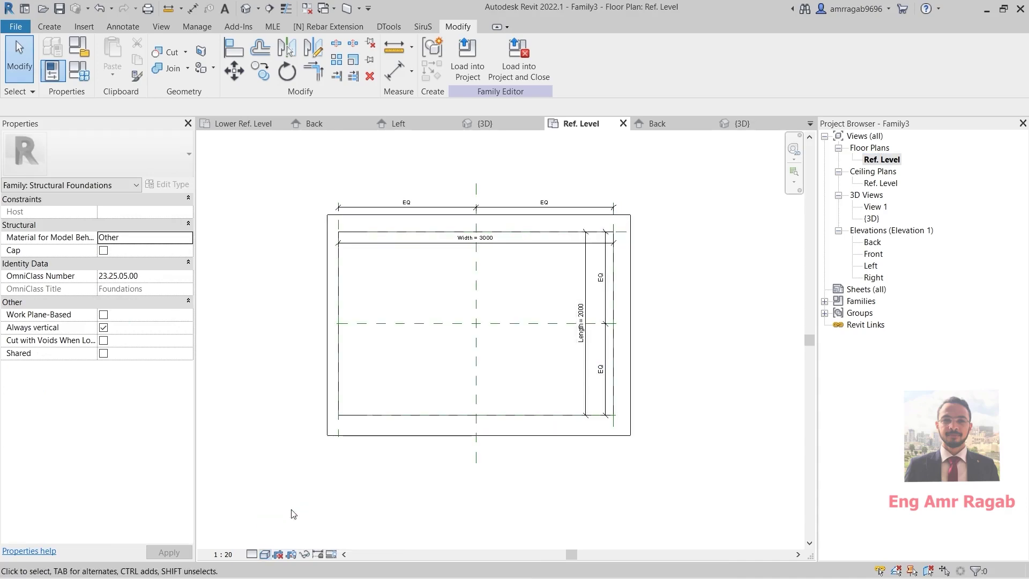
click(265, 554)
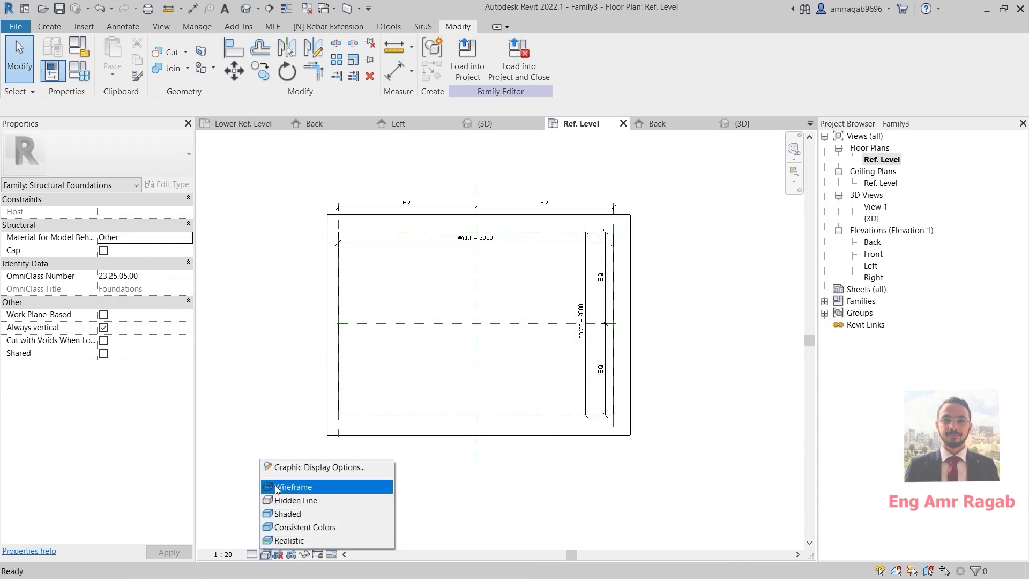
click(294, 487)
scroll(348, 313, up, 4)
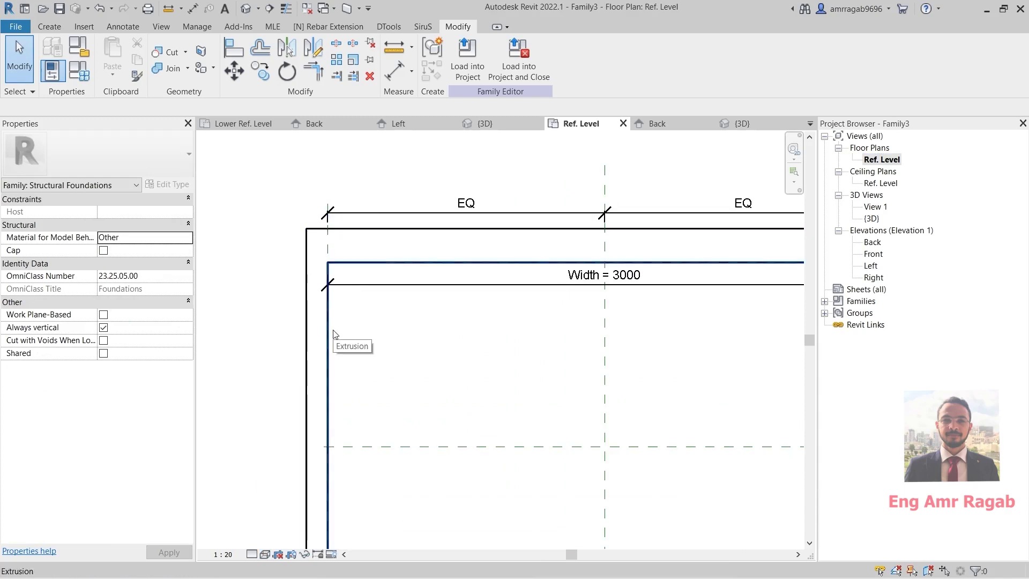
middle_drag(330, 336, 297, 325)
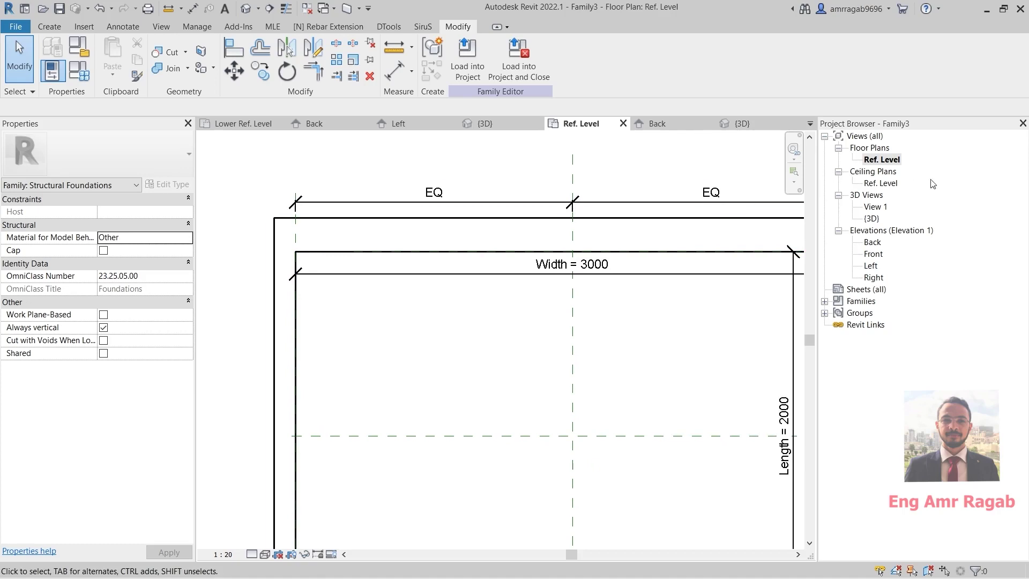
In the Back elevation, place an aligned dimension across the thickness of the lower extrusion.
double_click(872, 242)
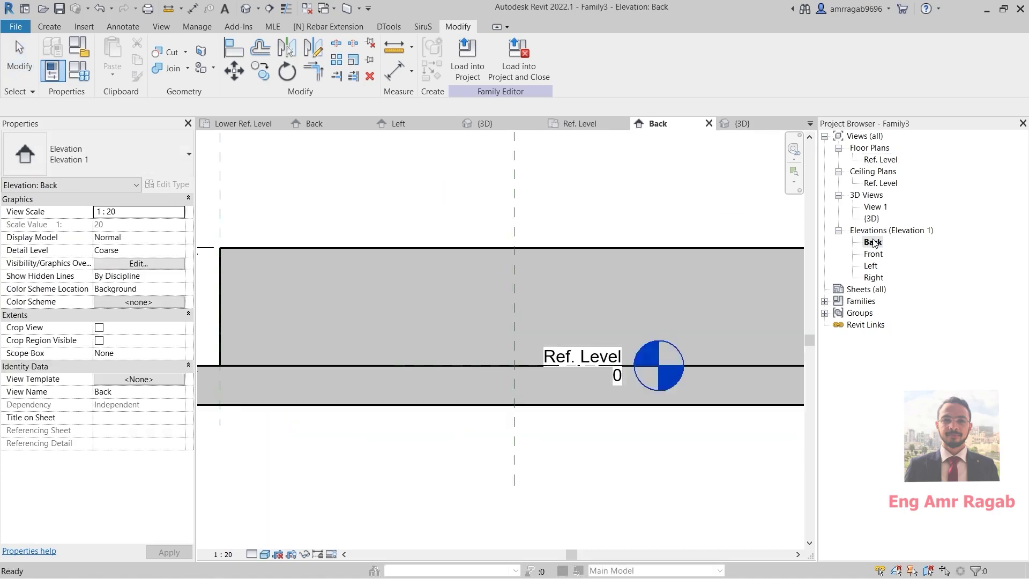
scroll(302, 358, up, 3)
middle_drag(616, 343, 300, 292)
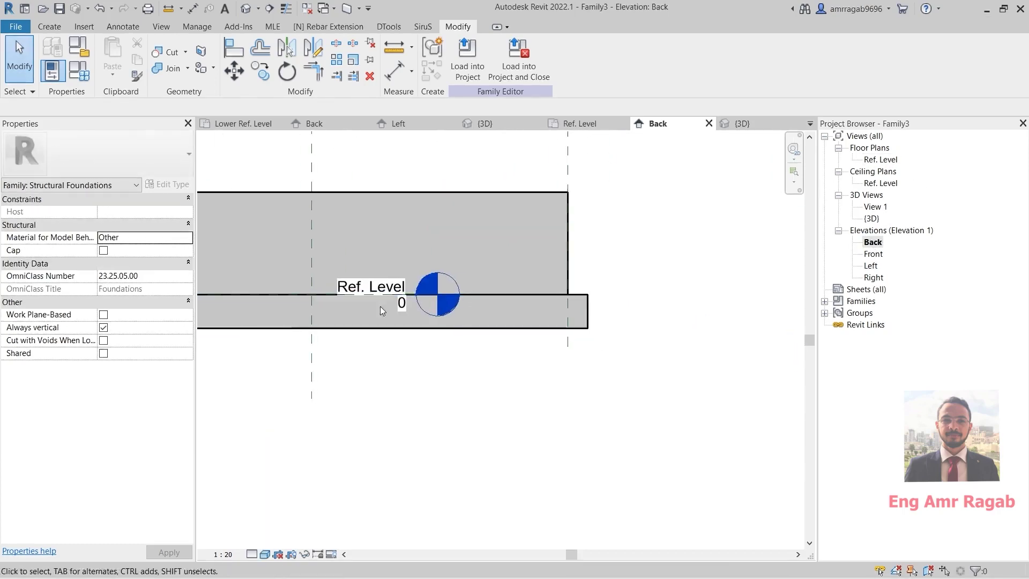
scroll(300, 292, up, 1)
click(107, 27)
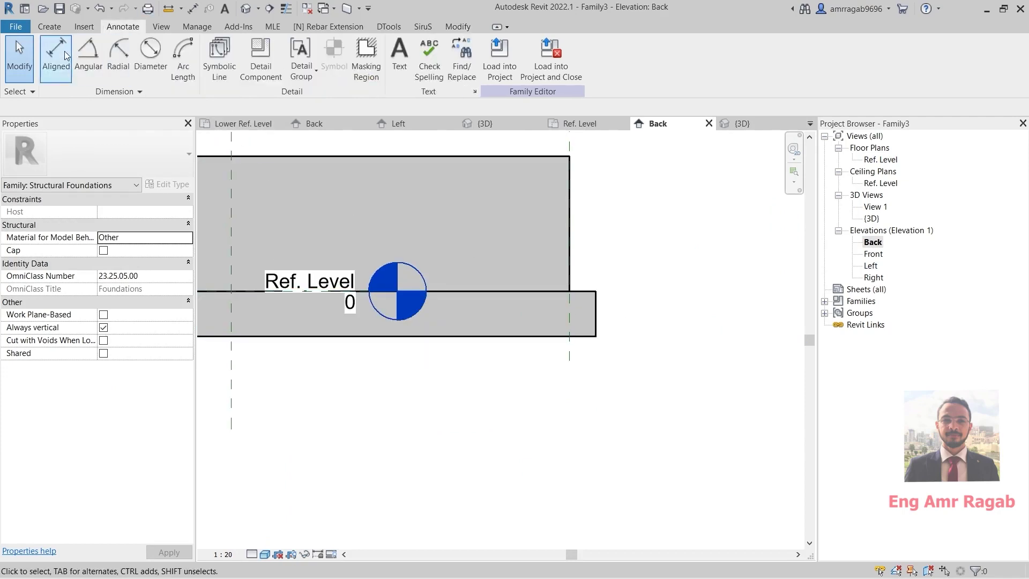
click(53, 54)
click(595, 298)
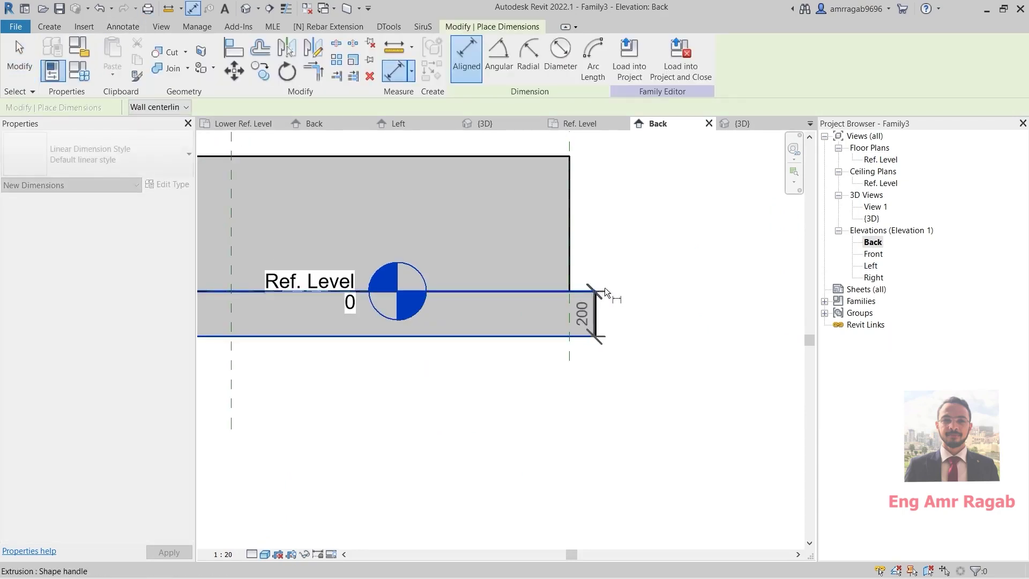
click(622, 315)
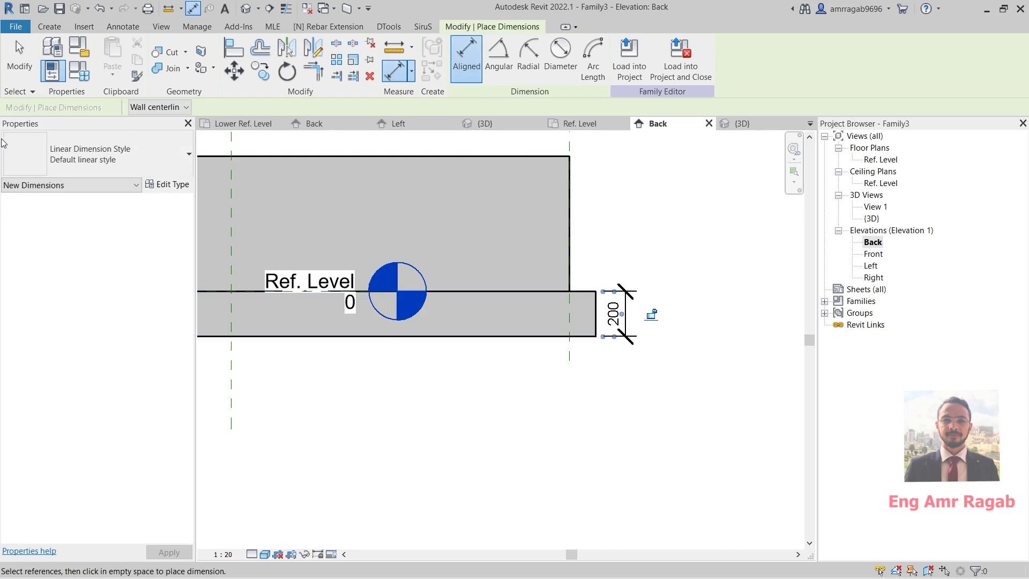
key(Escape)
key(Escape)
Label the lower extrusion's thickness dimension with a new type parameter named T PC.
click(630, 331)
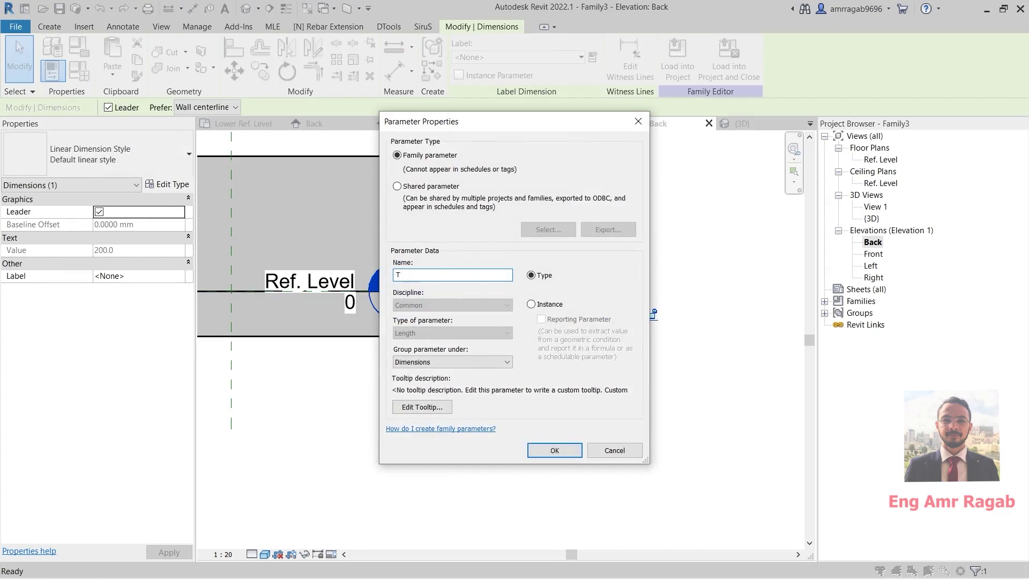
click(554, 450)
key(Escape)
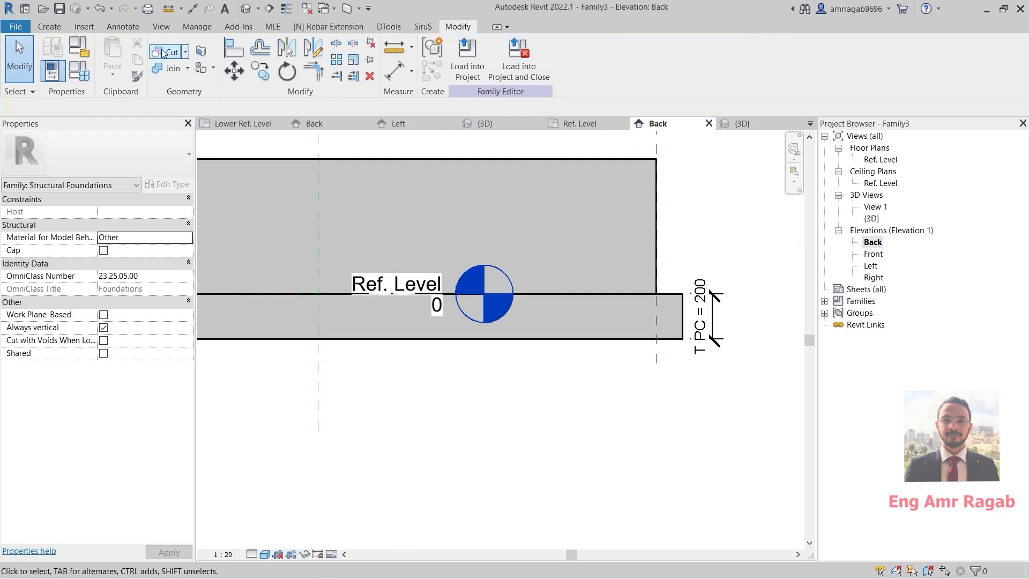
Align the top face of the lower extrusion with the Ref. Level line.
click(240, 44)
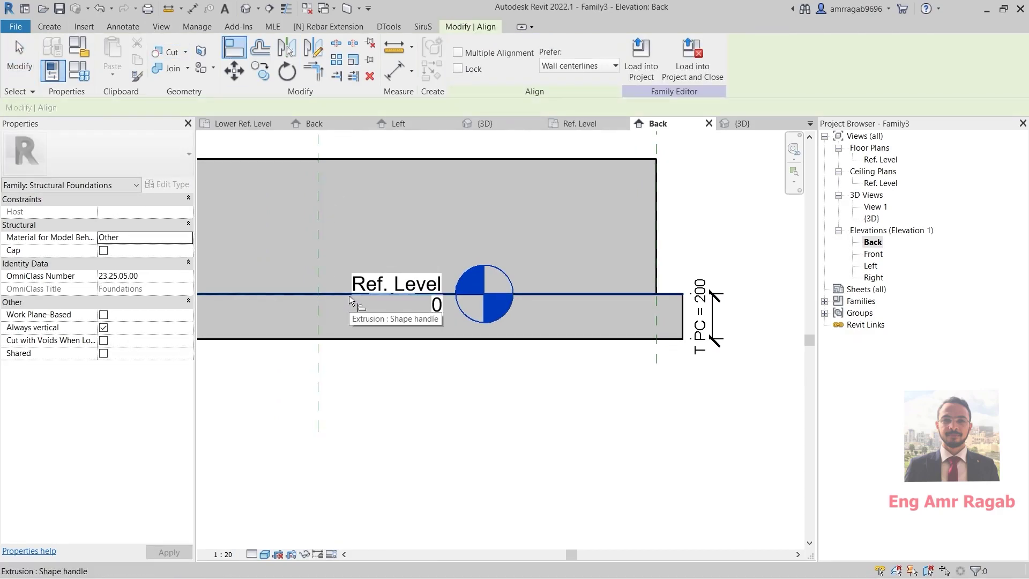
key(Tab)
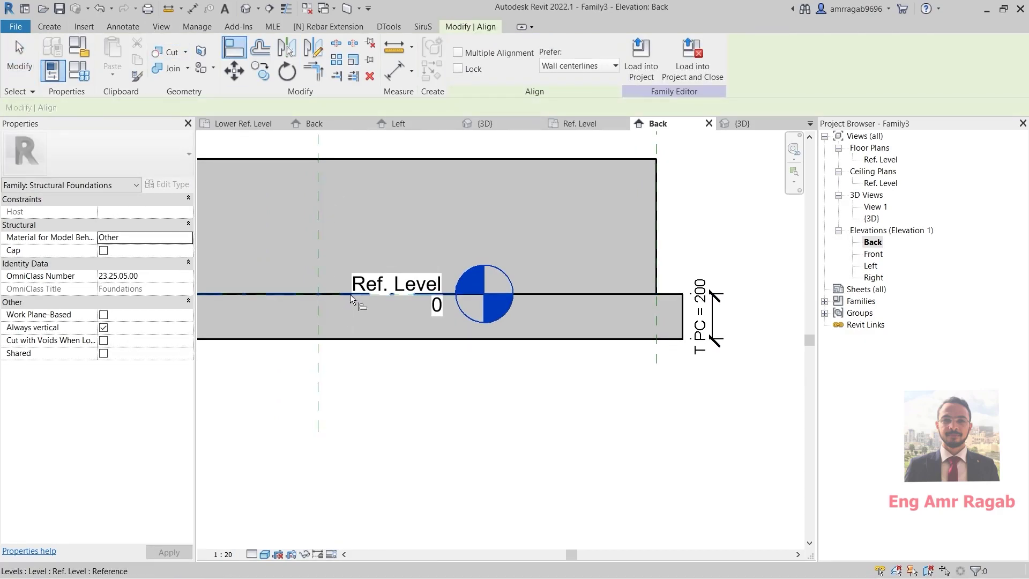
key(Tab)
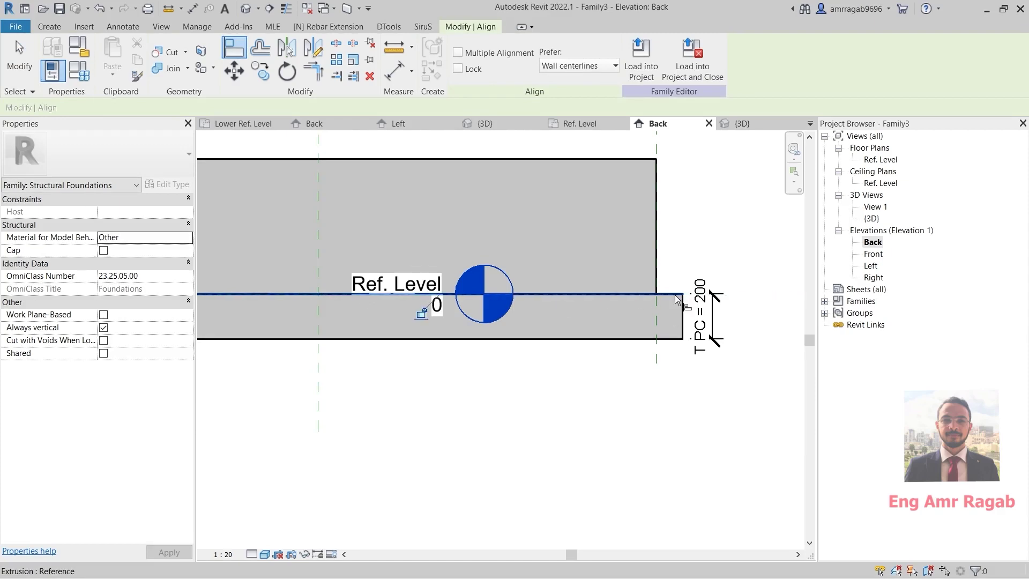
middle_drag(538, 361, 631, 405)
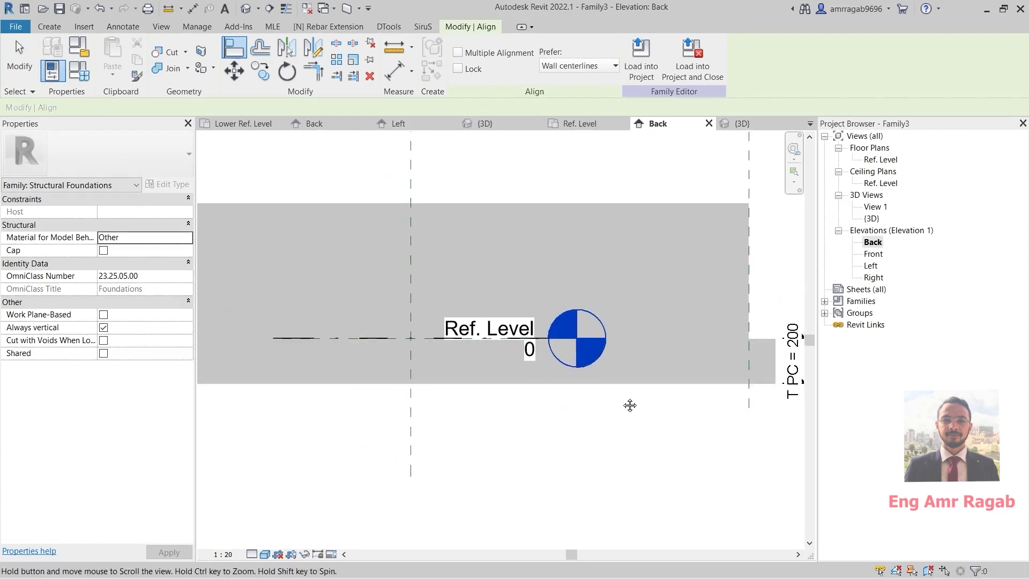
key(Escape)
middle_drag(662, 352, 711, 355)
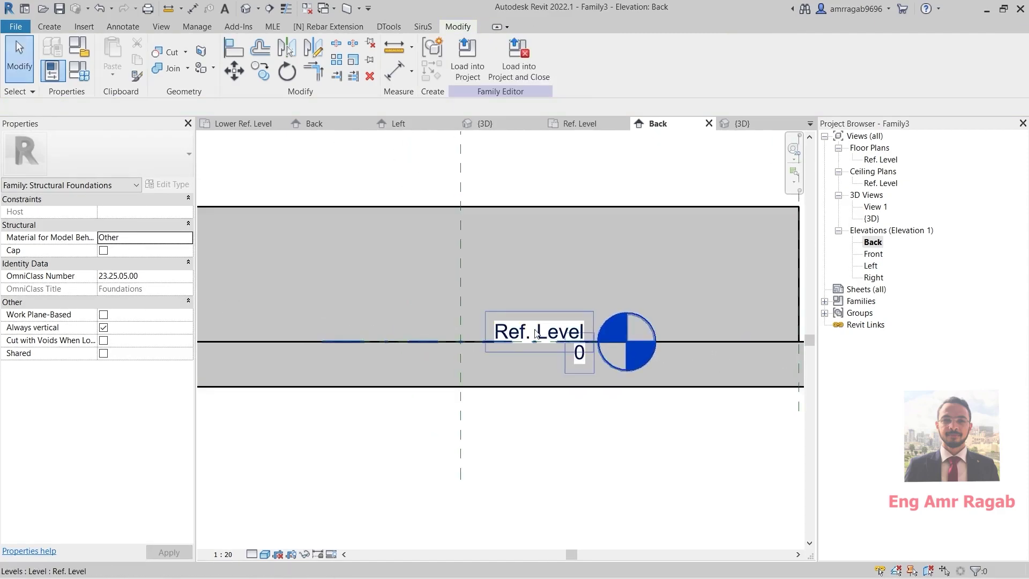
scroll(519, 336, down, 1)
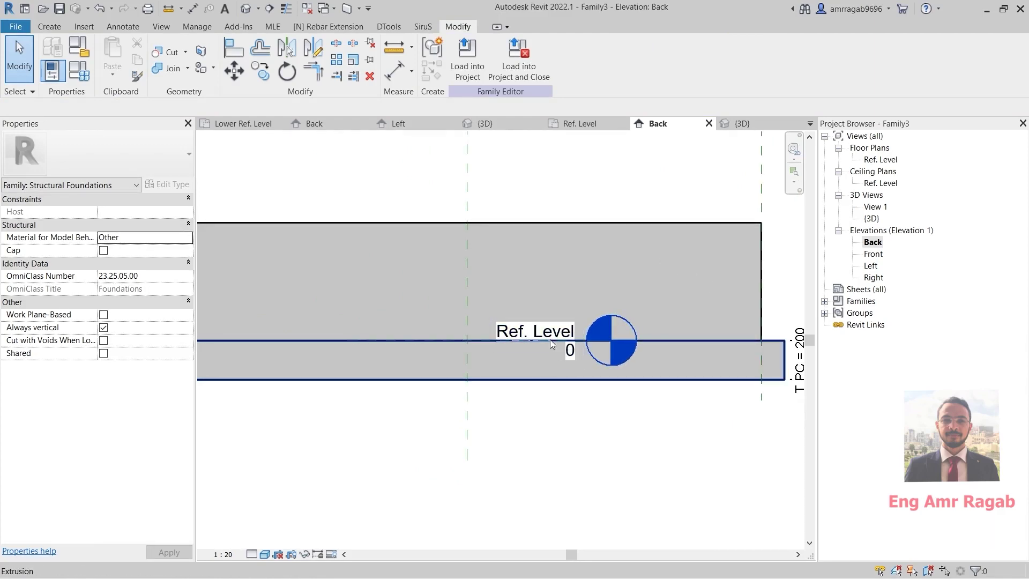
Assign the Concrete - Cast-in-Place Concrete material to the lower extrusion and view the result in 3D.
scroll(471, 356, down, 1)
middle_drag(471, 356, 538, 329)
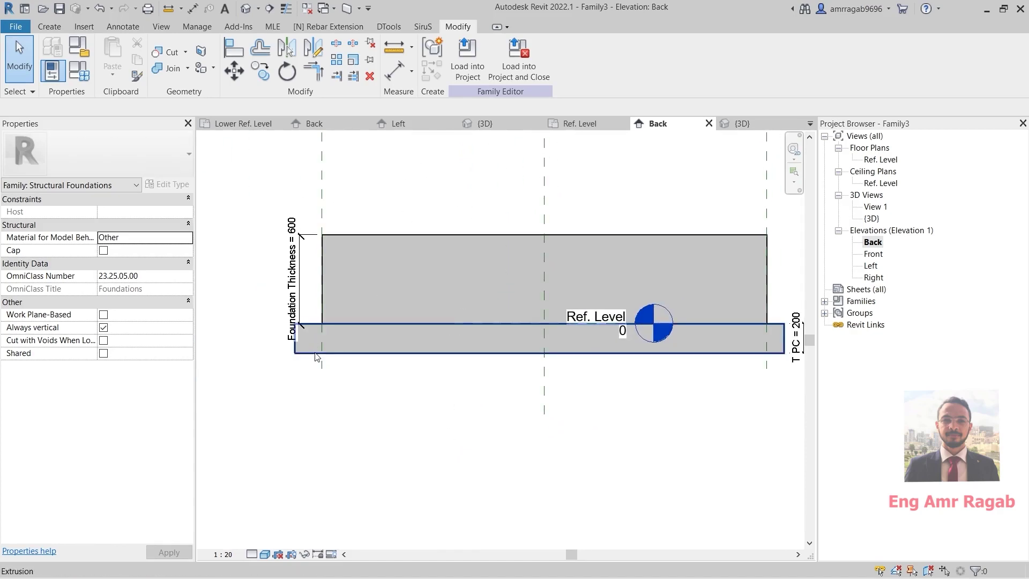
click(296, 346)
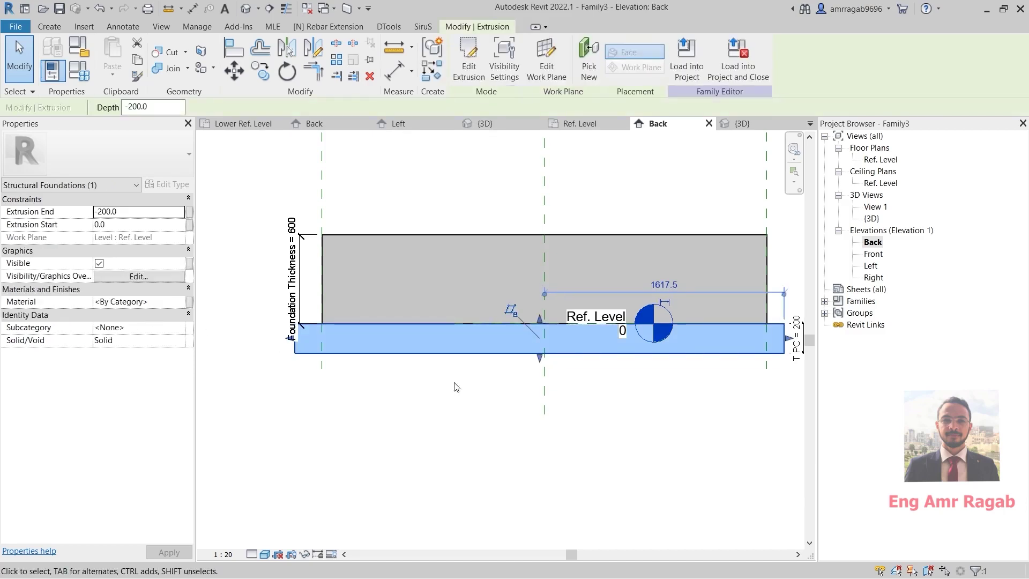
click(168, 305)
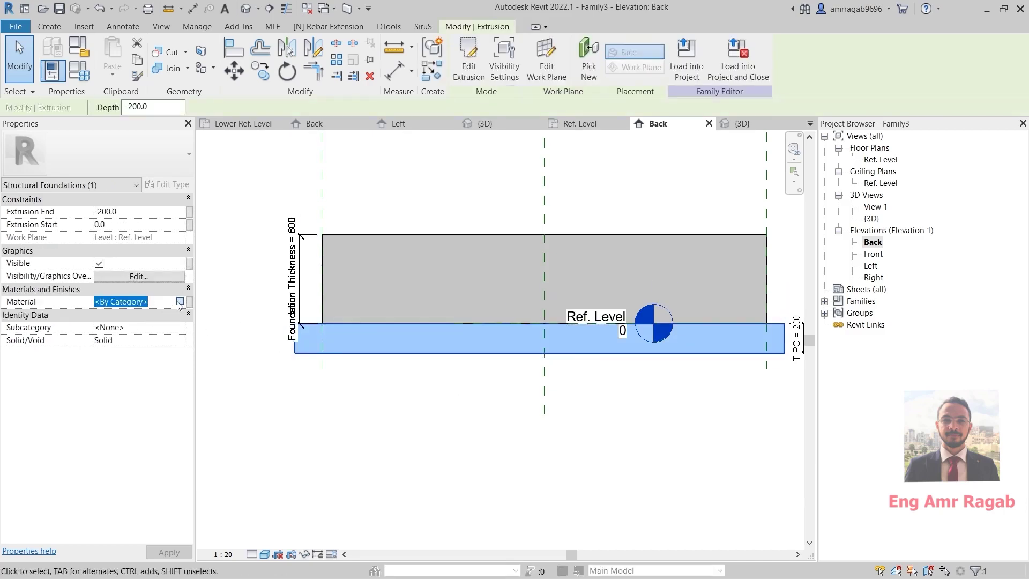
click(177, 301)
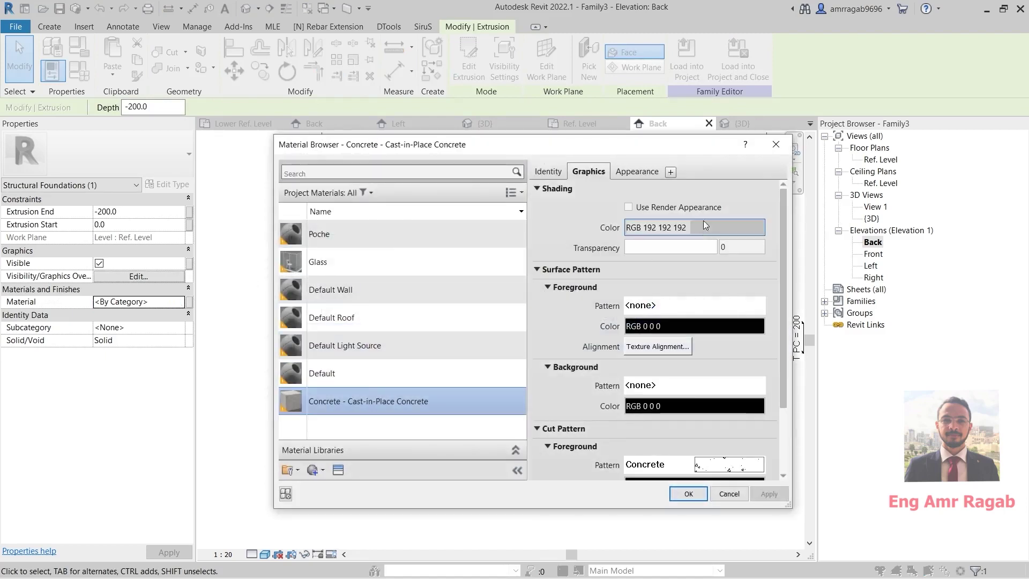
click(688, 493)
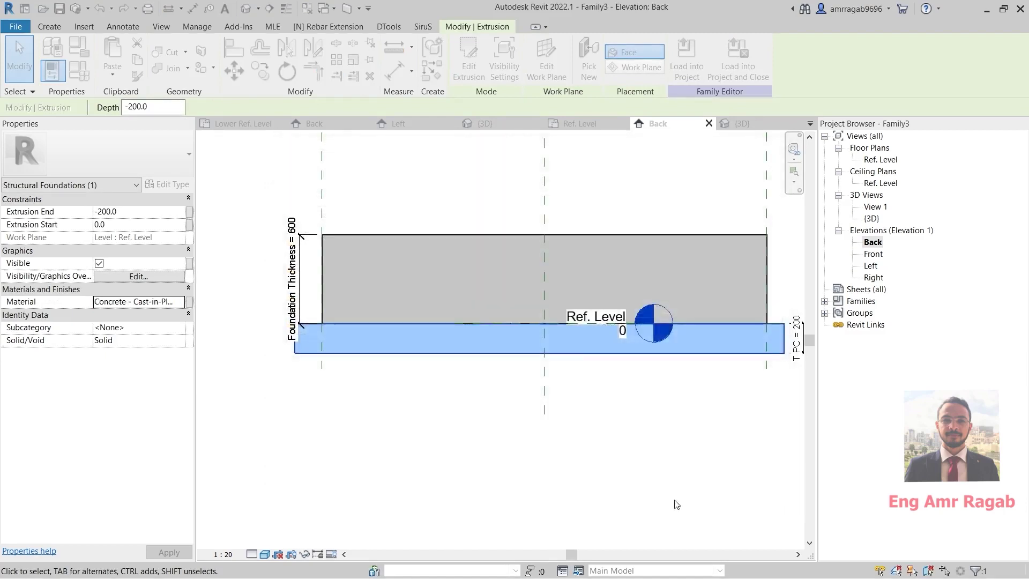
click(374, 427)
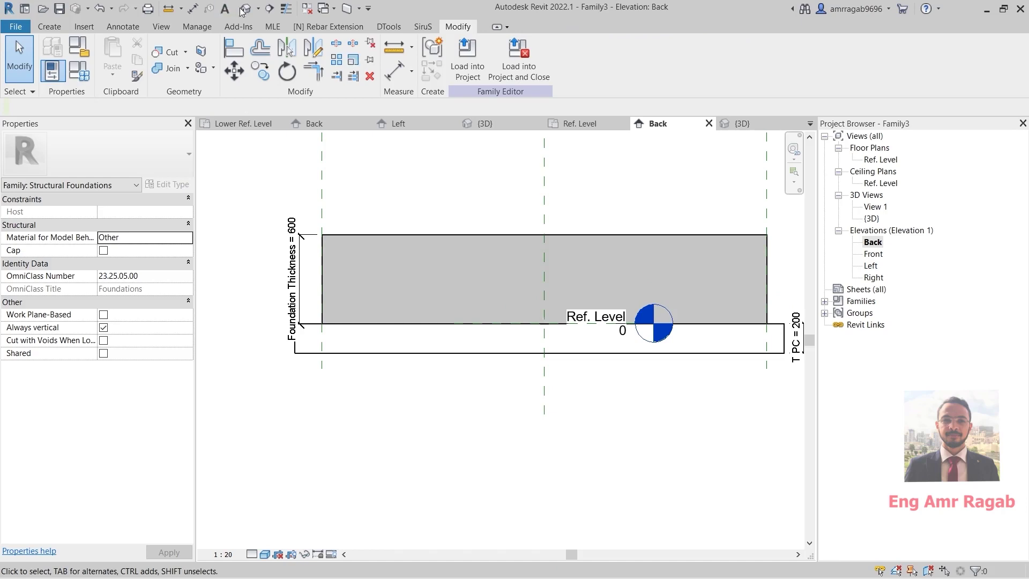
click(245, 8)
scroll(449, 315, up, 2)
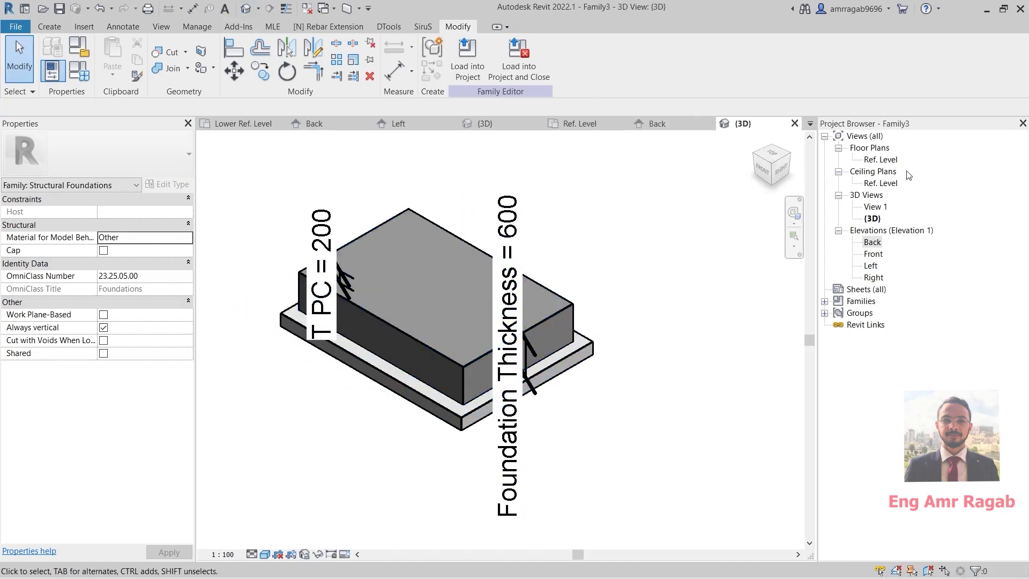
In the Ref. Level floor plan, place aligned dimensions for both offsets between the foundation and lower extrusion edges at the upper-left corner.
double_click(881, 159)
scroll(542, 293, down, 2)
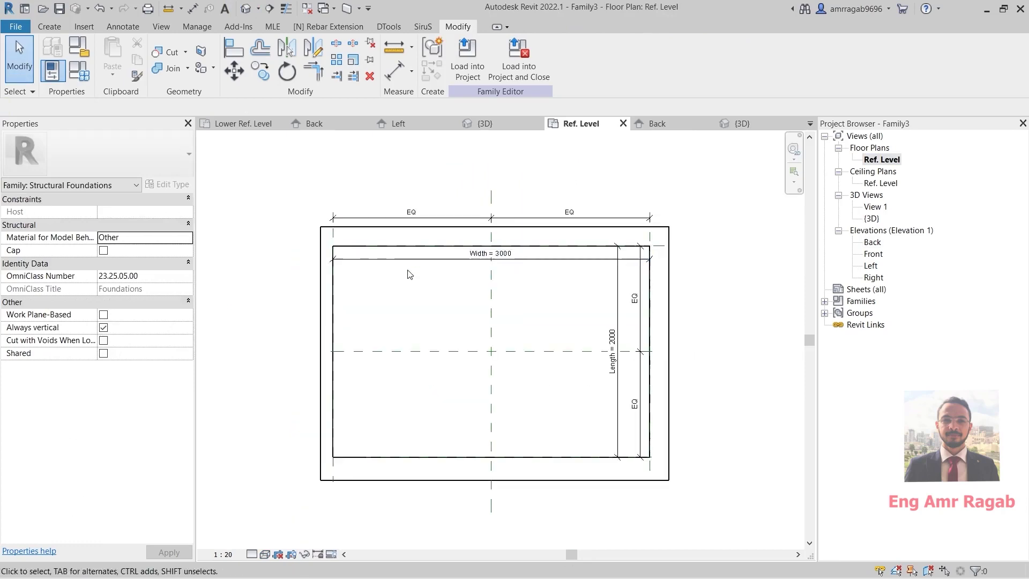
scroll(334, 241, up, 3)
click(119, 27)
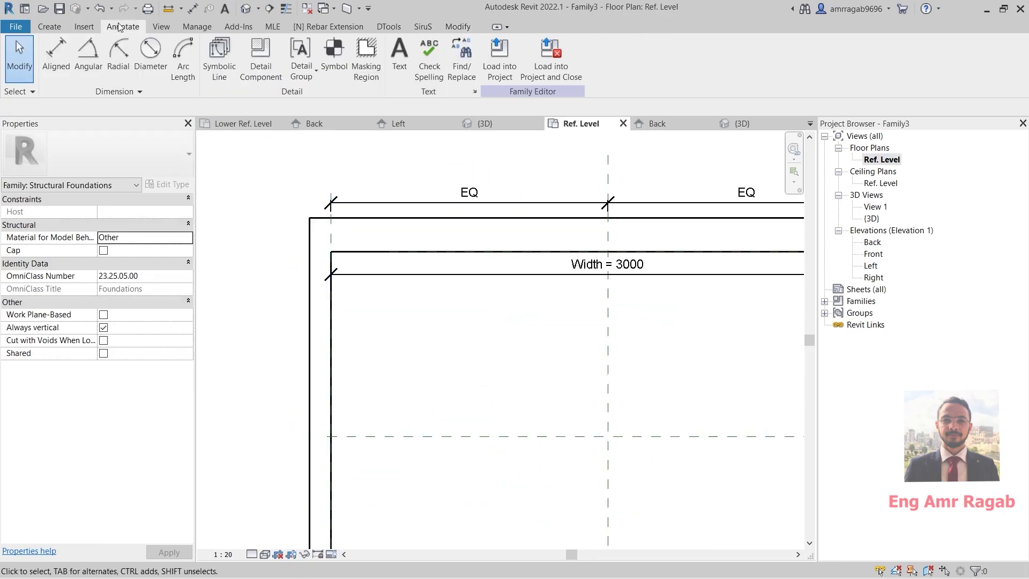
click(55, 56)
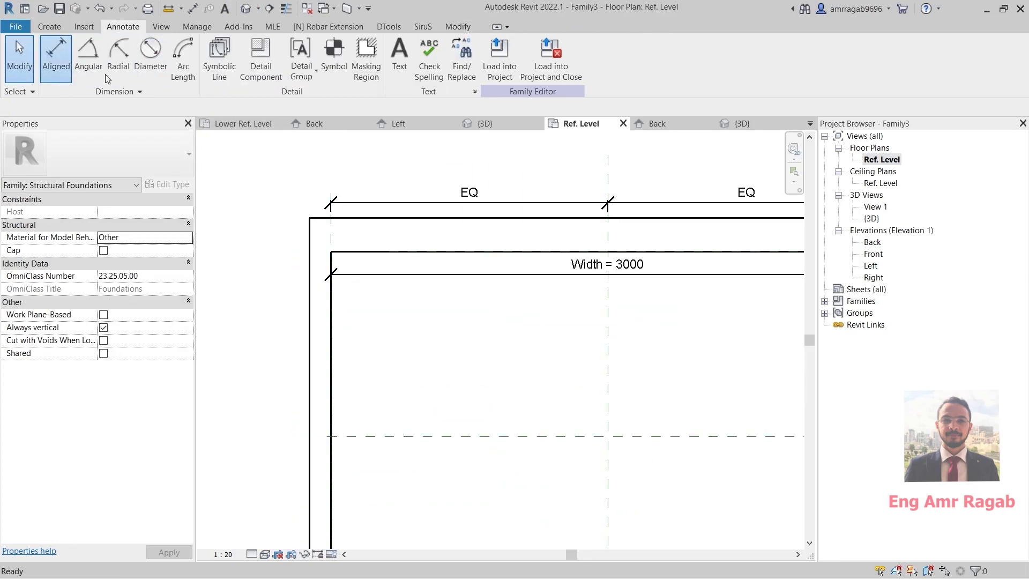
click(360, 251)
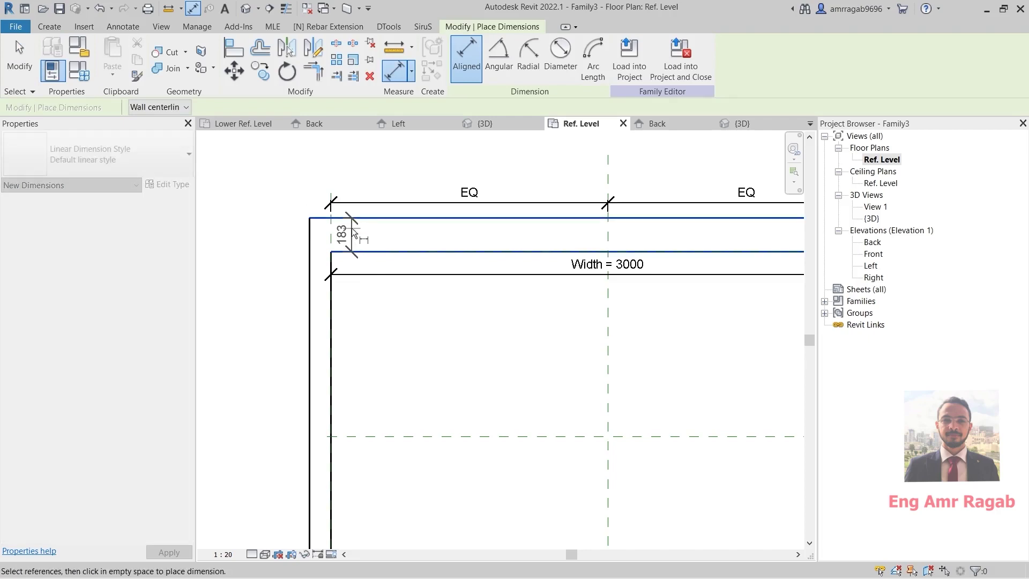
click(352, 227)
scroll(333, 252, up, 1)
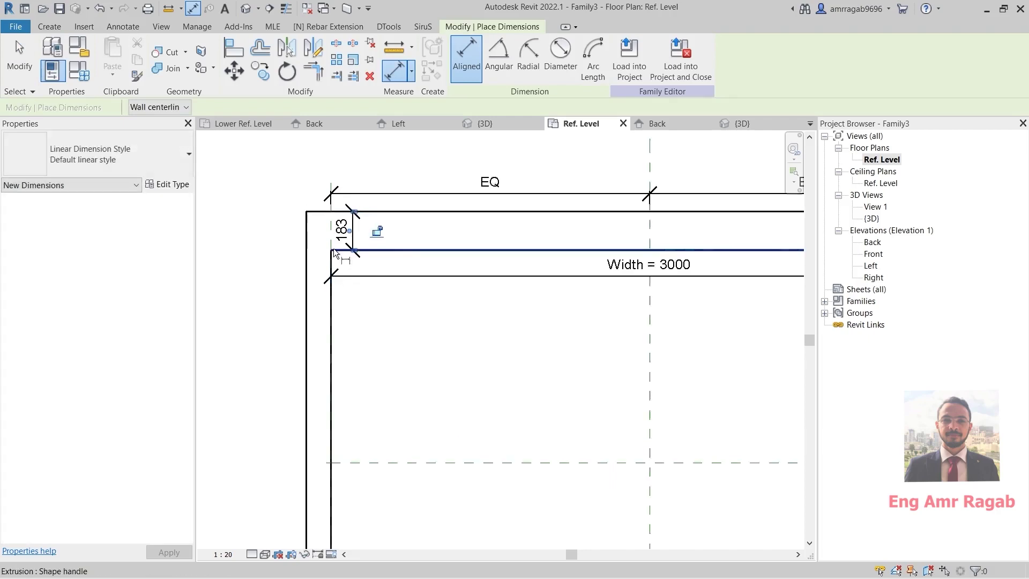
scroll(333, 252, up, 1)
click(329, 271)
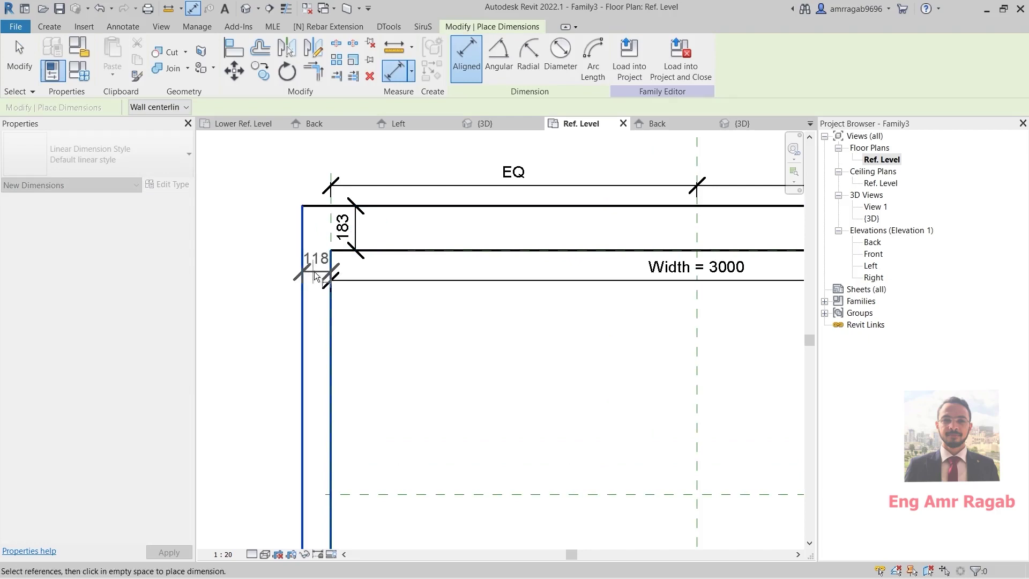
click(316, 276)
Dimension the vertical and horizontal offsets between the foundation and lower extrusion edges at the upper-right corner.
scroll(301, 282, down, 2)
middle_drag(482, 278, 322, 249)
click(609, 220)
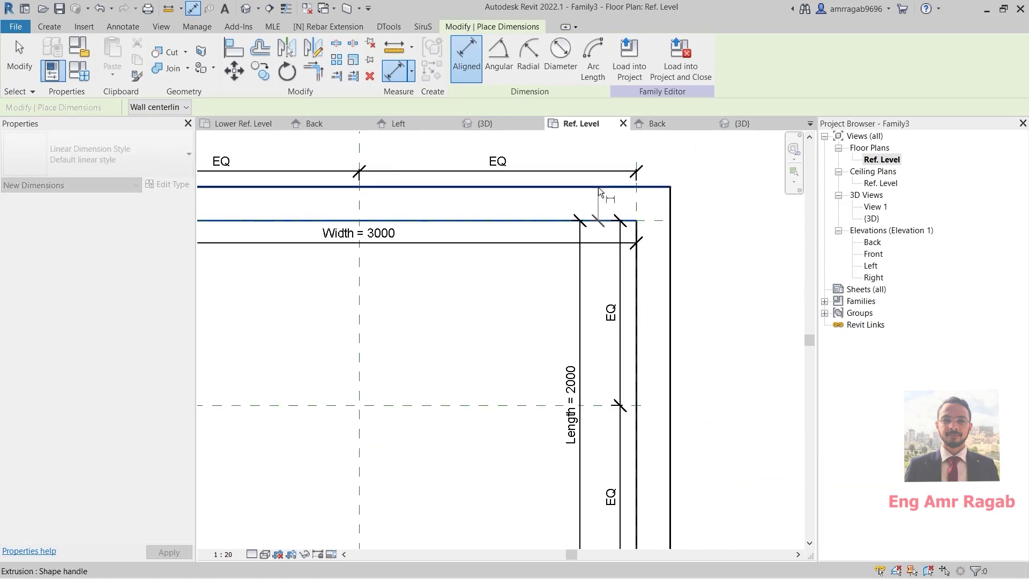
click(597, 187)
click(595, 203)
click(668, 240)
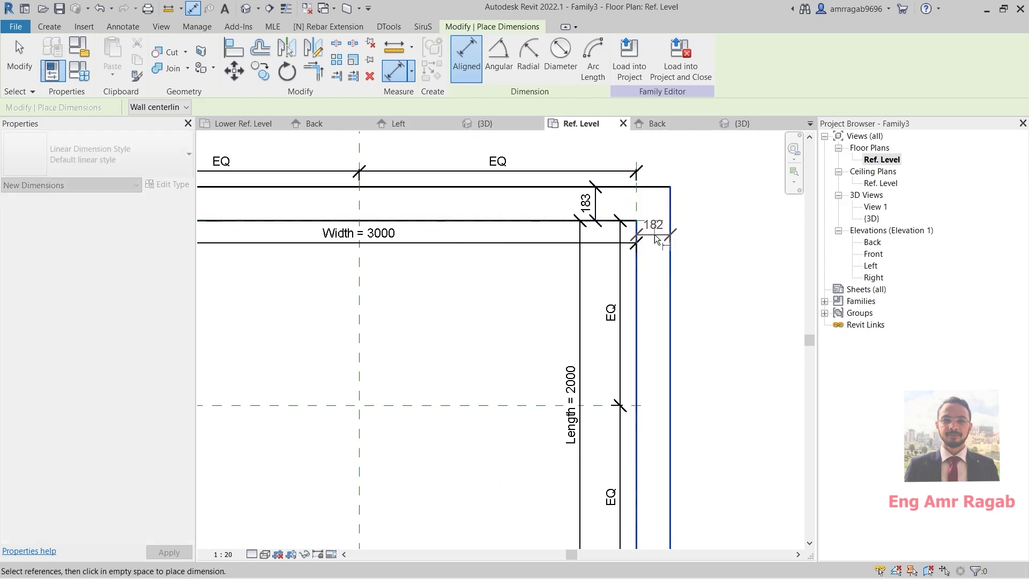
click(657, 240)
click(659, 227)
Dimension the offset between the bottom edges of the foundation and the lower extrusion near the lower-left corner.
scroll(661, 224, down, 5)
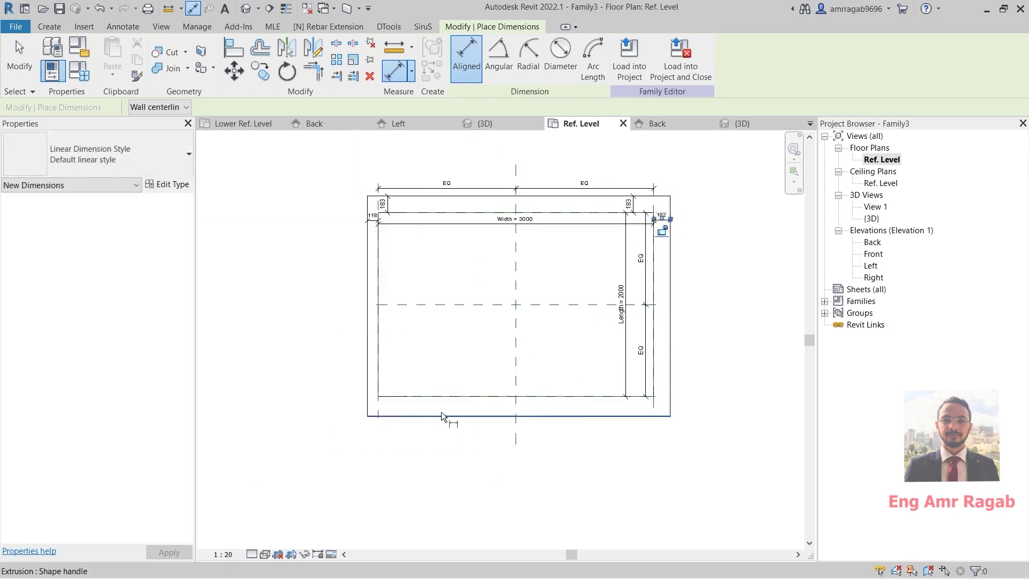
scroll(443, 417, up, 2)
click(406, 396)
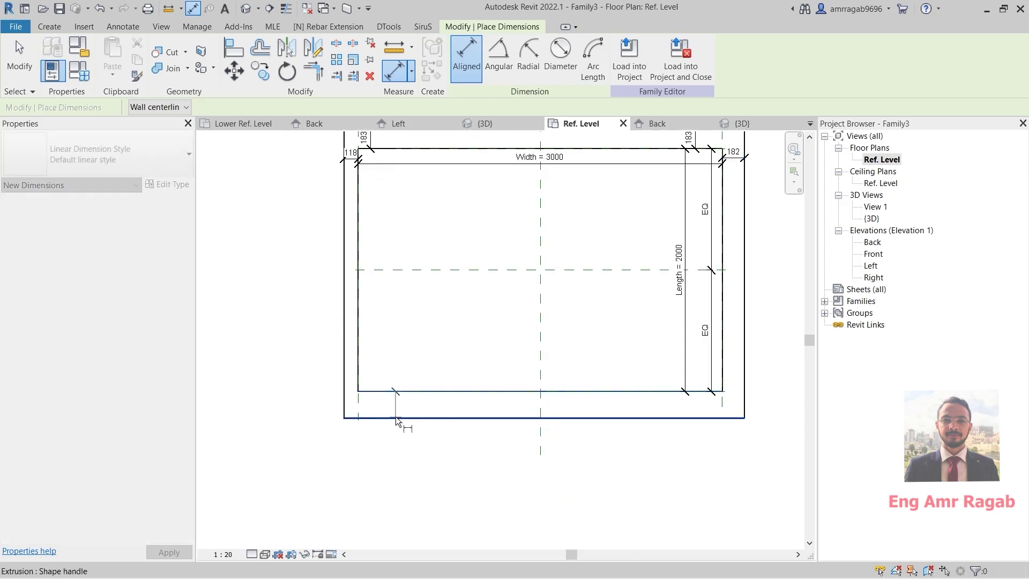
Place an aligned dimension between the lower edges of the footing and the plain concrete base.
click(400, 419)
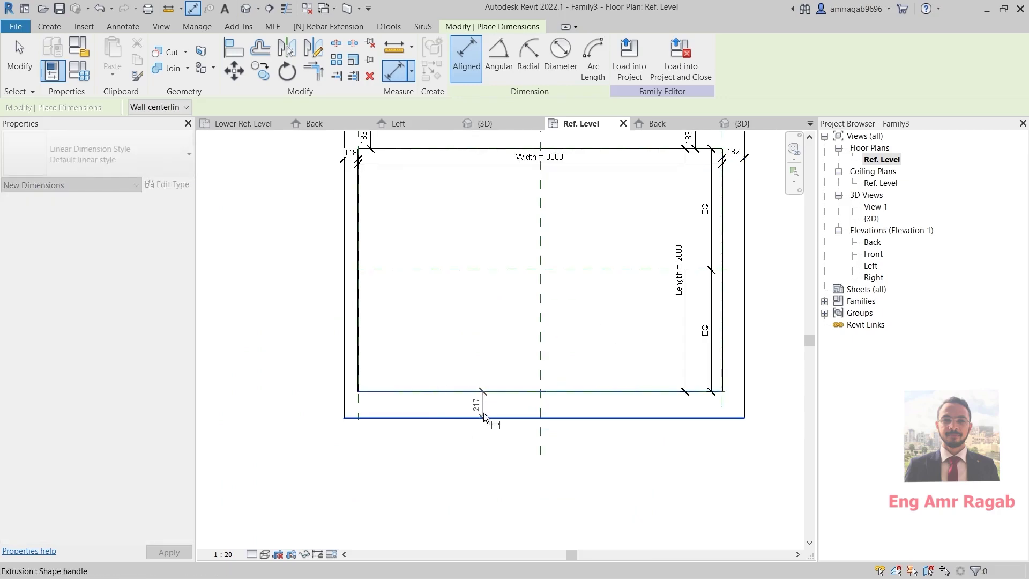
click(512, 416)
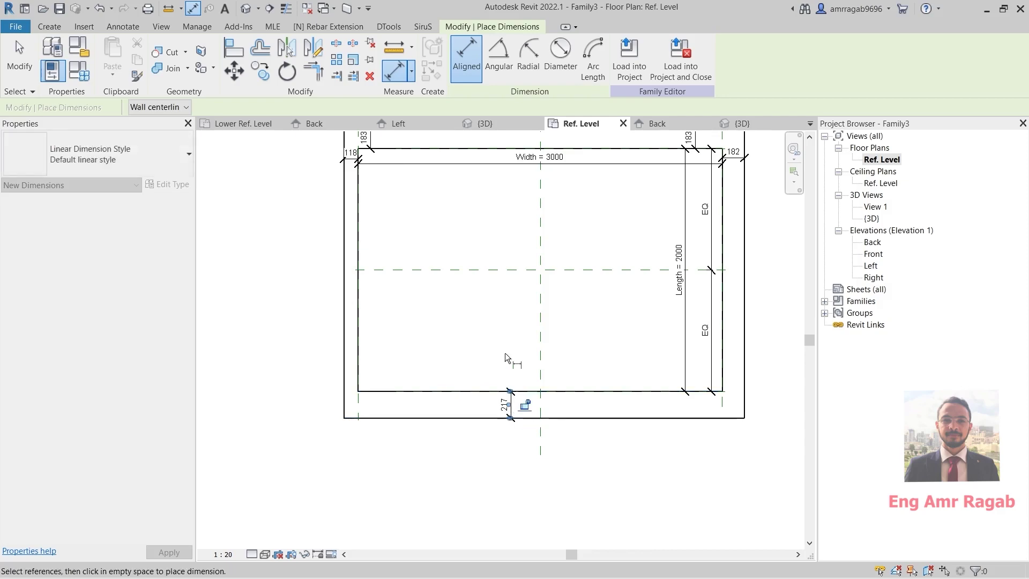
middle_drag(510, 356, 500, 404)
key(Escape)
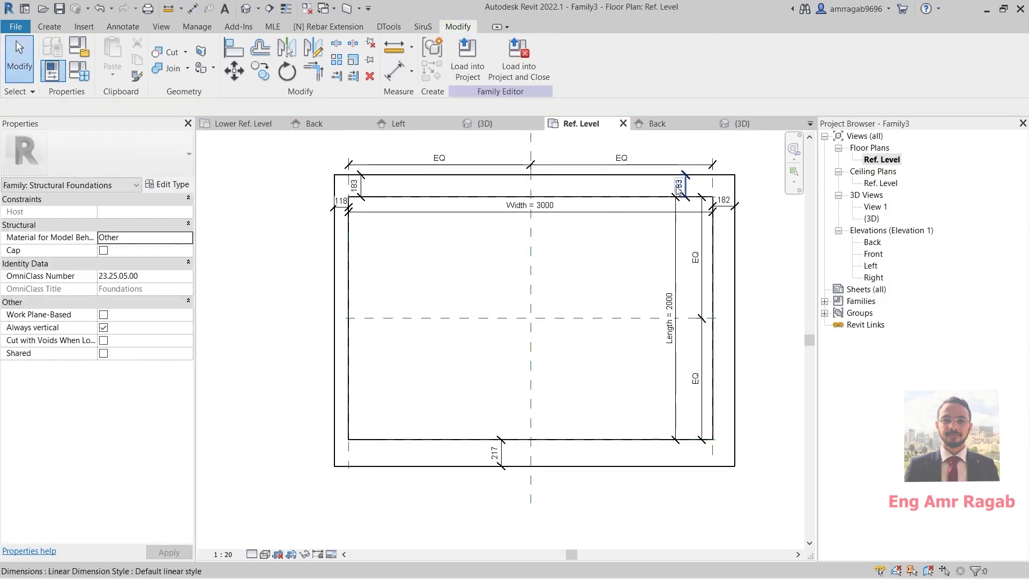
Delete the four existing offset dimensions between footing and base along the upper, left and right edges.
click(678, 188)
key(Delete)
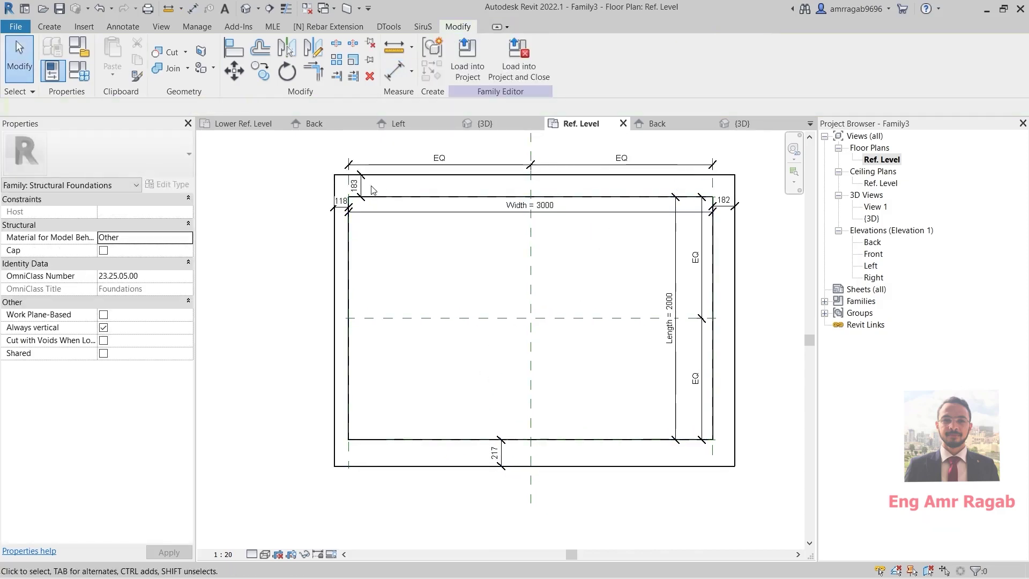
click(355, 185)
key(Delete)
click(341, 207)
key(Delete)
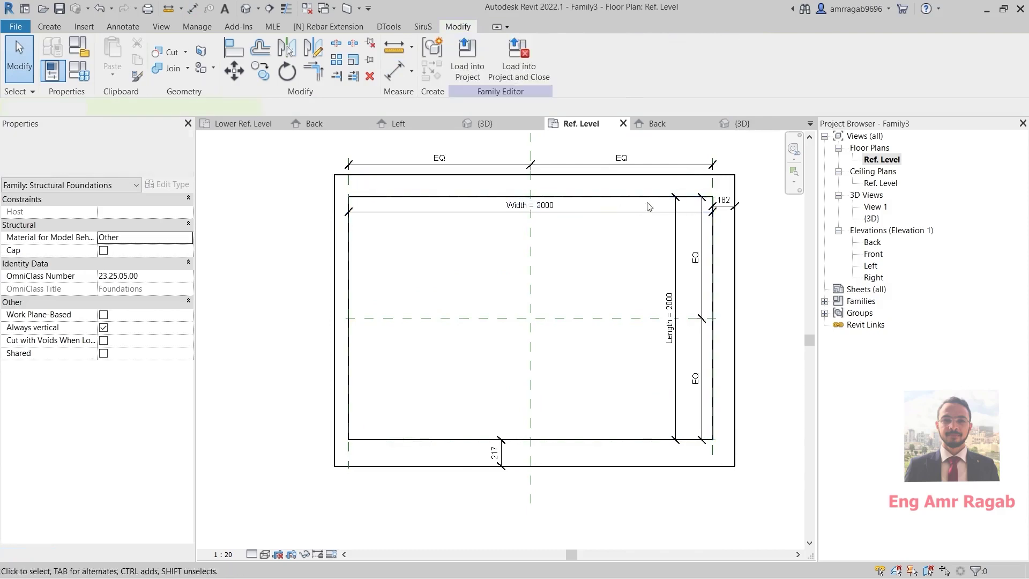
click(720, 205)
key(Delete)
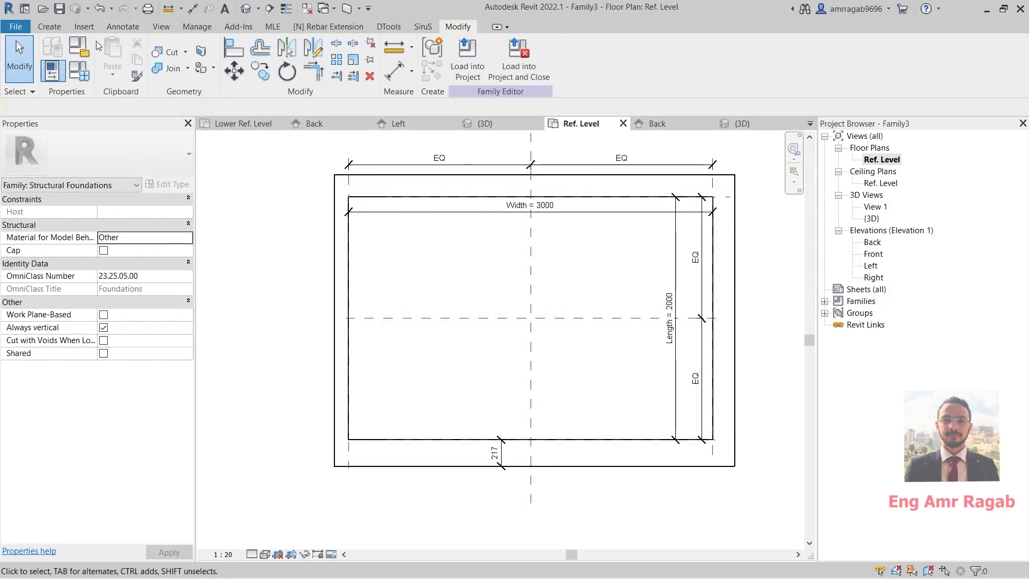
Place new aligned dimensions between the footing and base edges on the left, upper and right sides.
click(123, 26)
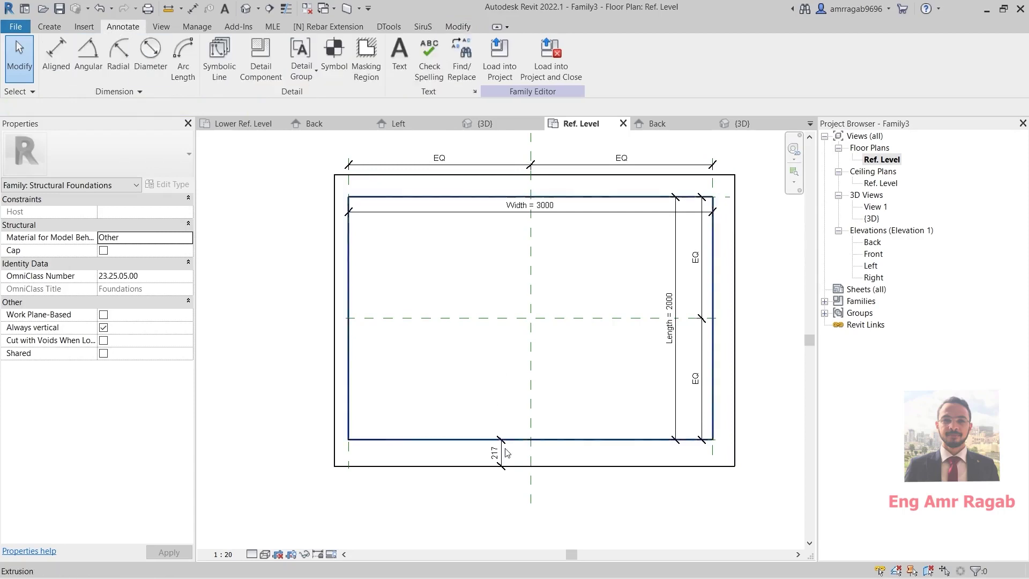
click(63, 60)
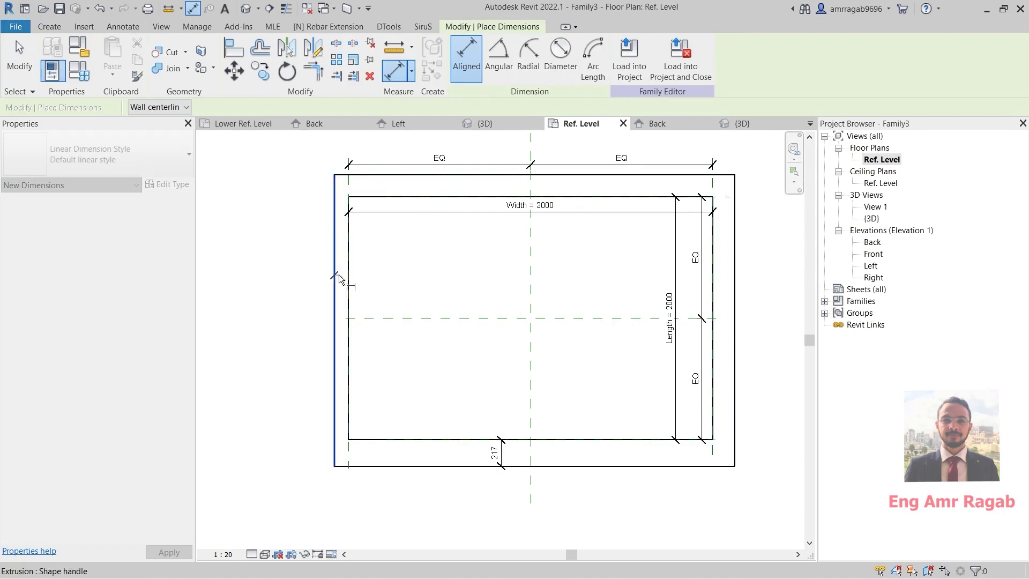
click(349, 301)
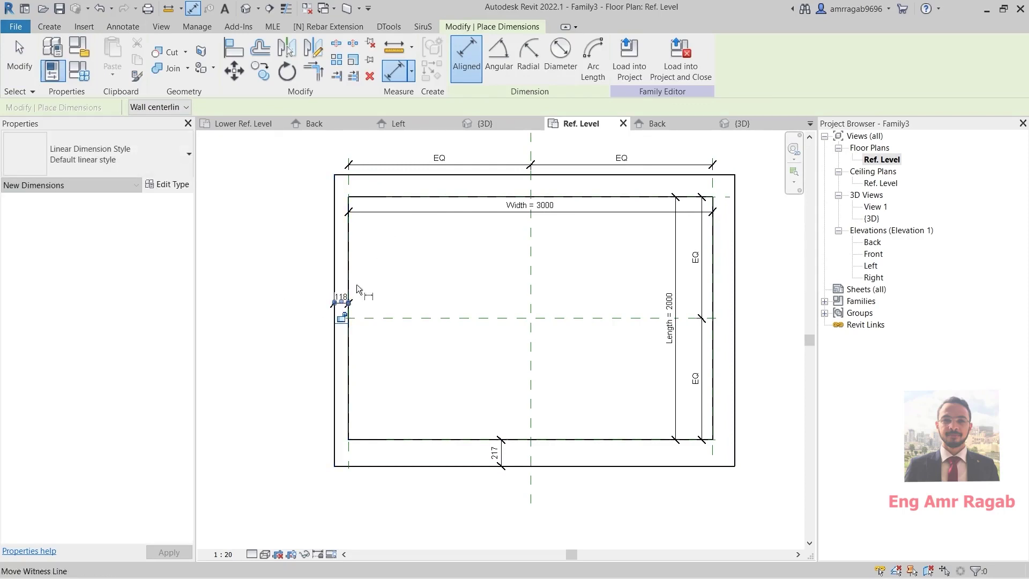
click(476, 175)
click(476, 197)
click(477, 188)
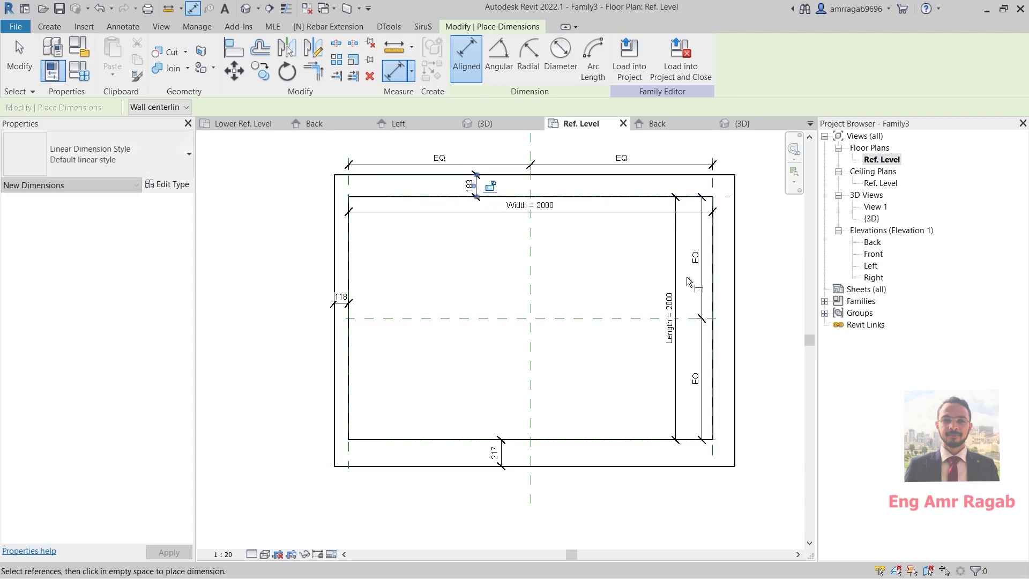
click(734, 300)
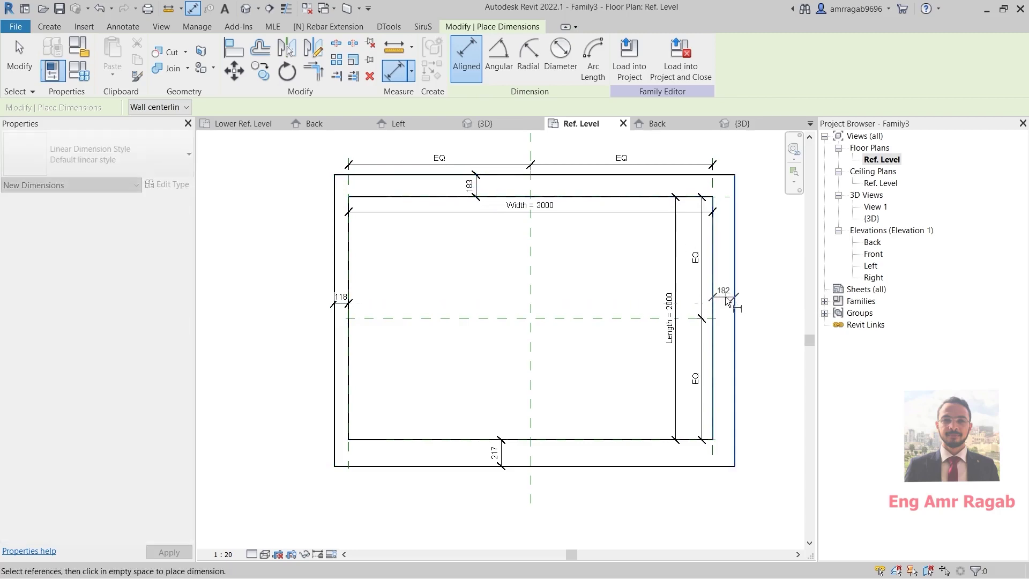
click(734, 301)
key(Escape)
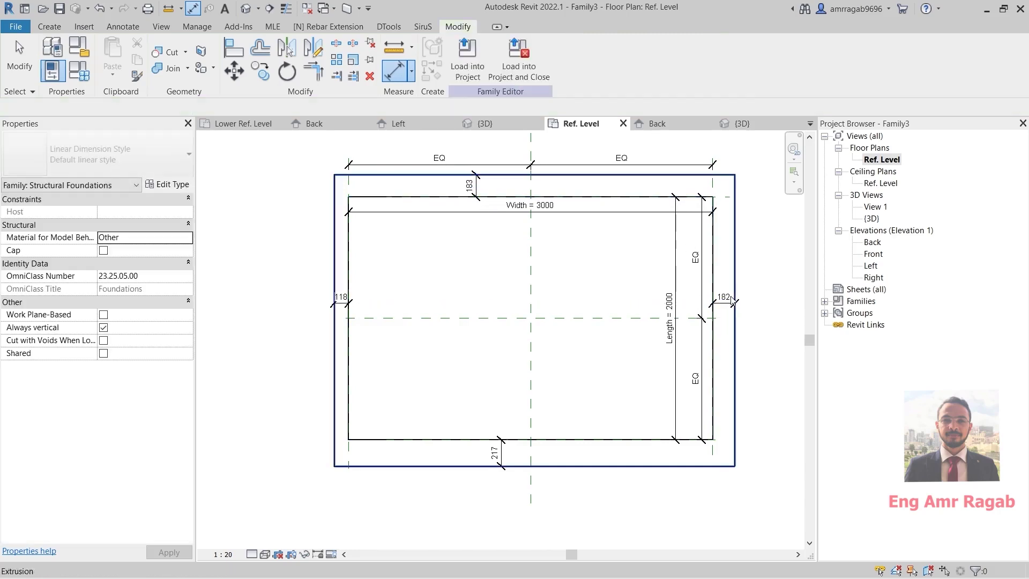
Label all four offset dimensions around the footing with the T PC parameter.
click(474, 183)
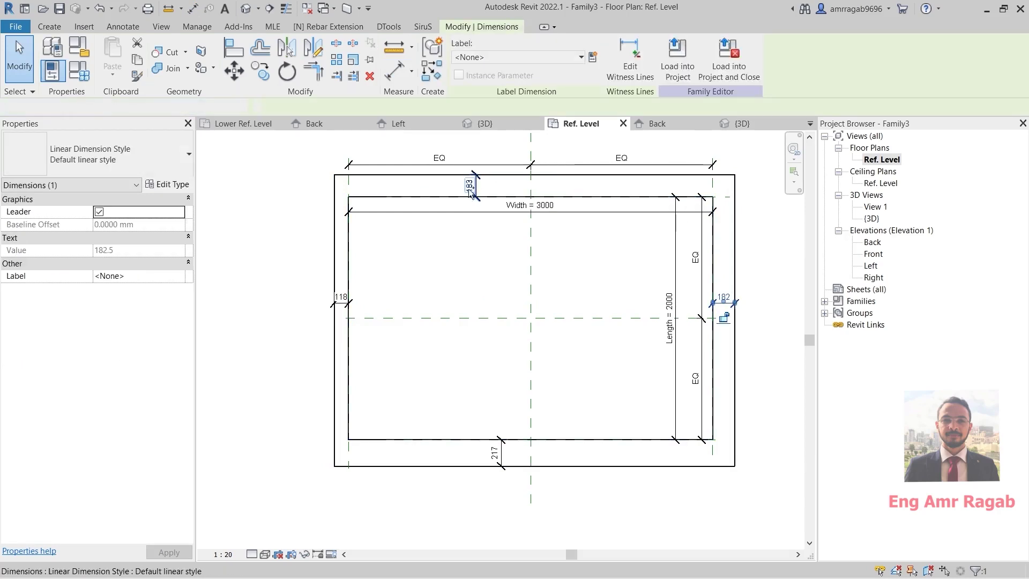
ctrl+click(723, 298)
ctrl+click(341, 298)
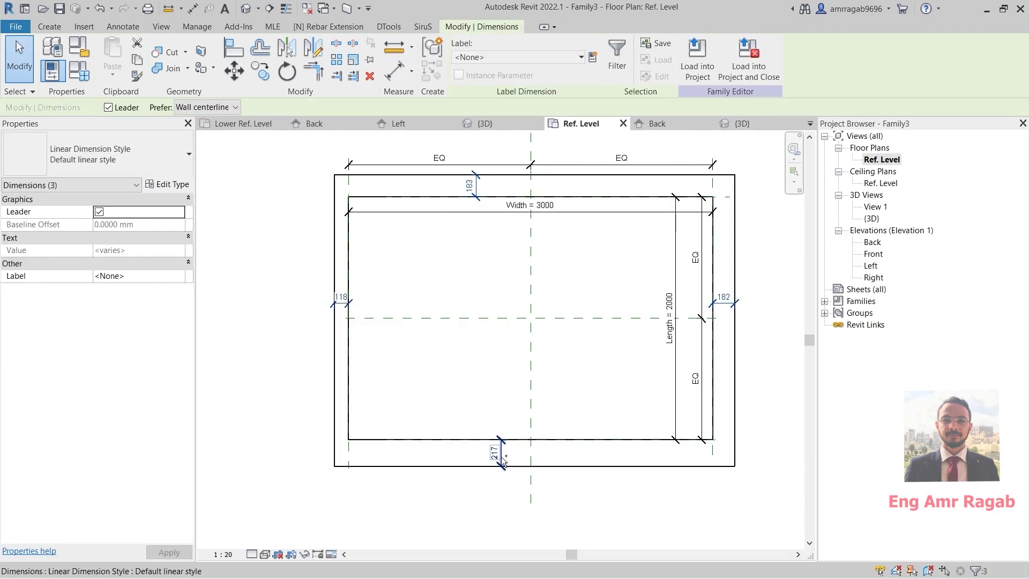
ctrl+click(495, 448)
click(510, 58)
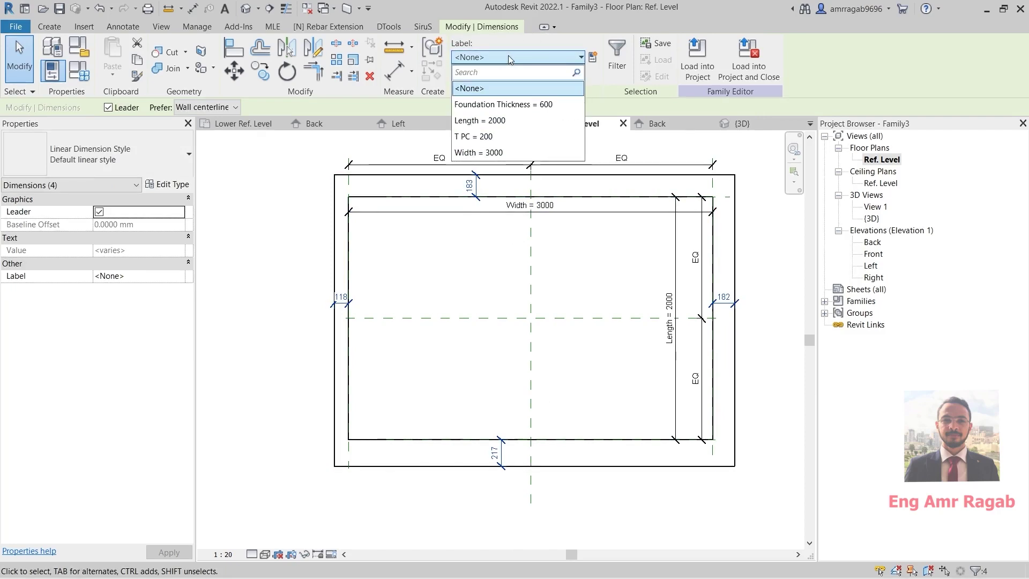
click(478, 136)
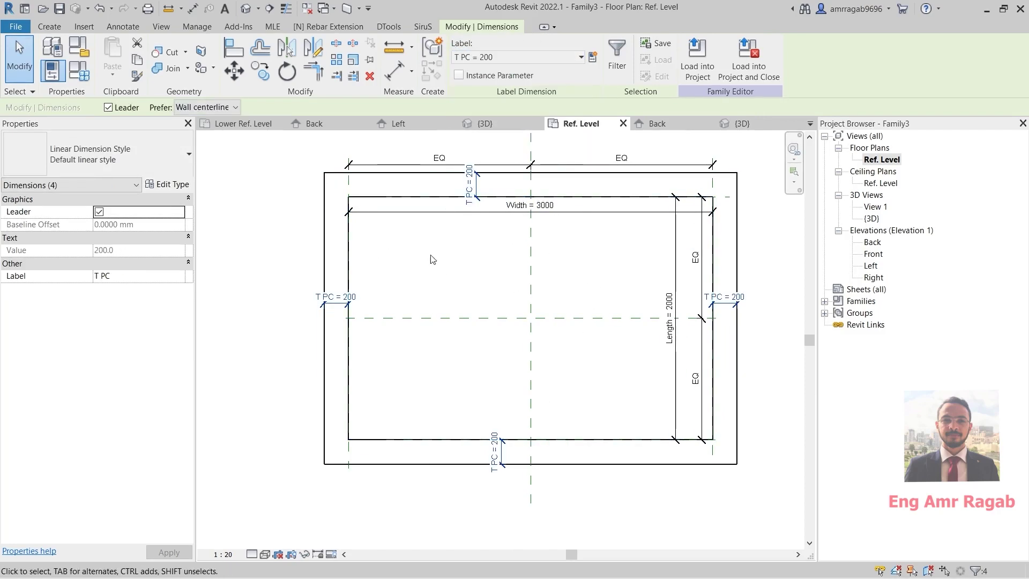
click(284, 241)
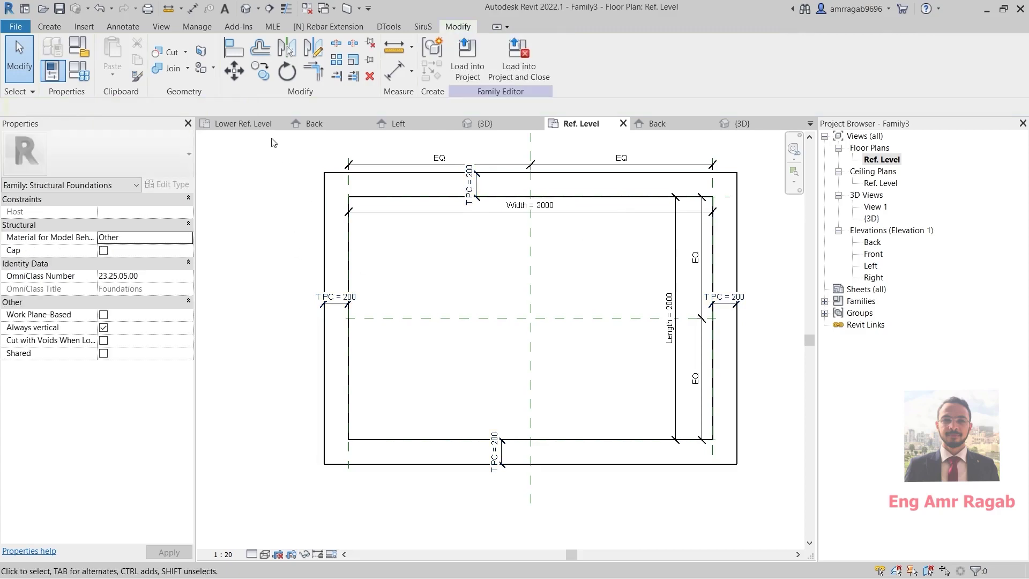
In the 3D view, set the linear dimension style's text size to 1 mm and its text background to Transparent.
click(245, 8)
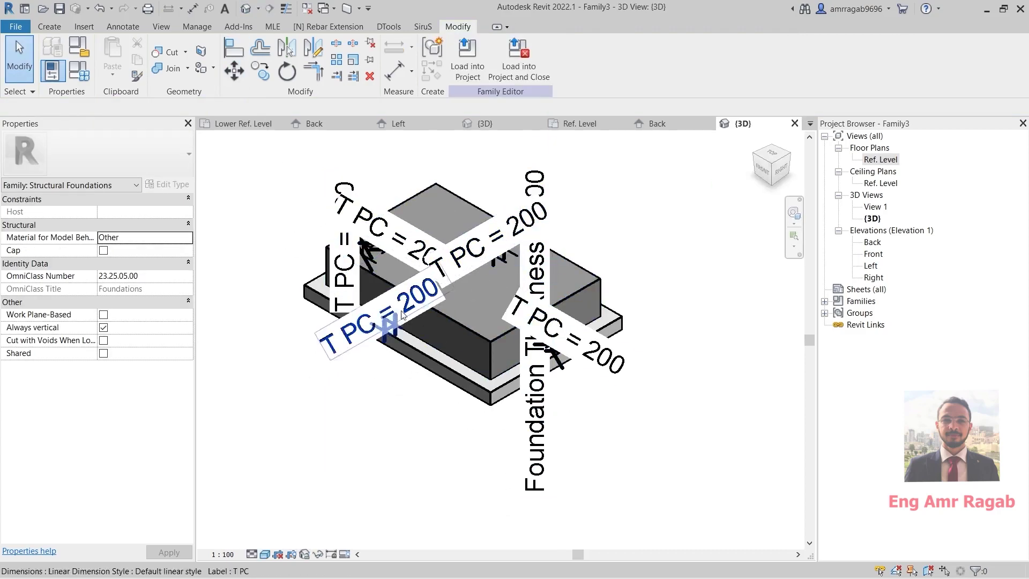
click(444, 275)
click(154, 187)
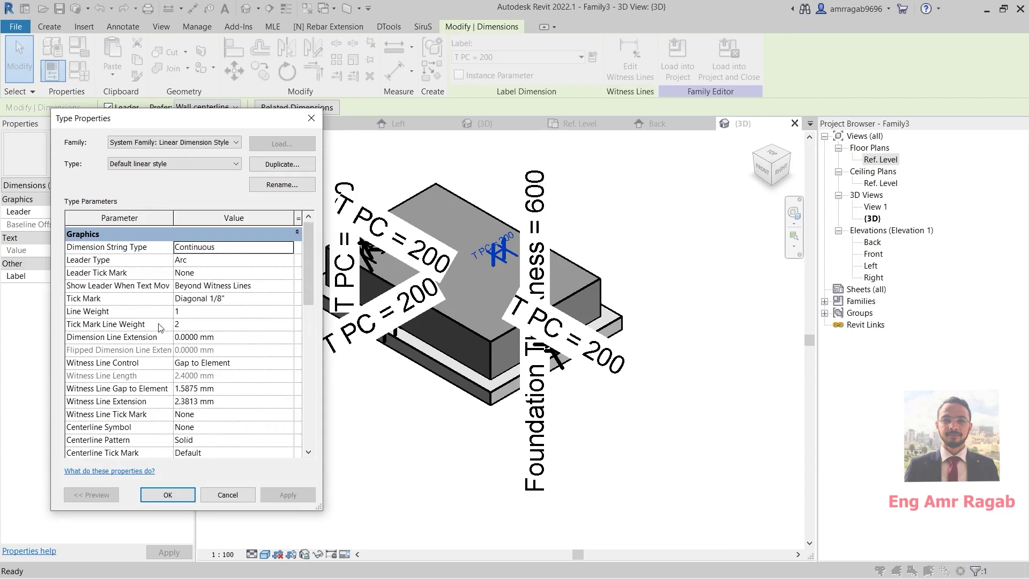
scroll(198, 392, down, 6)
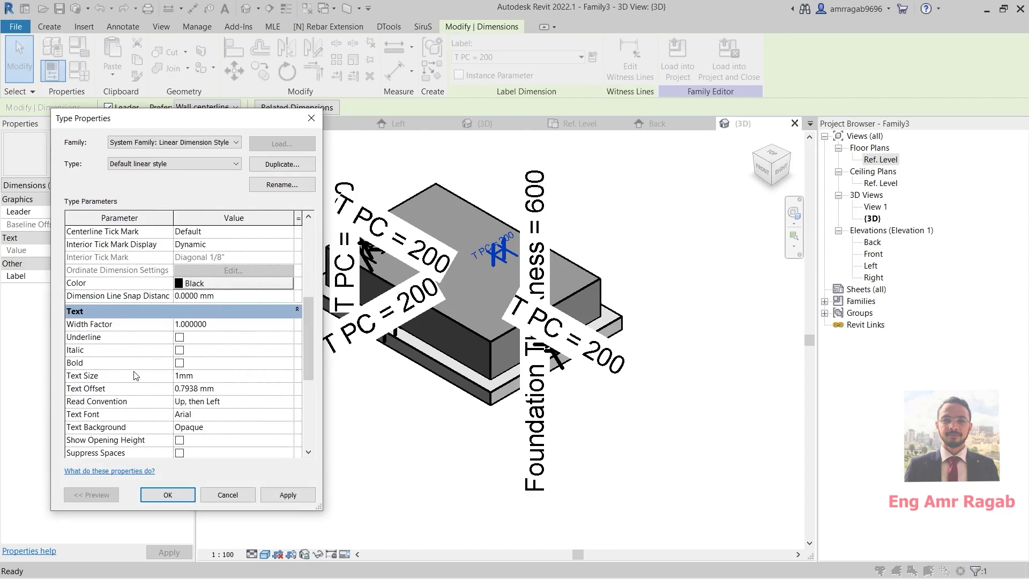
scroll(161, 397, down, 1)
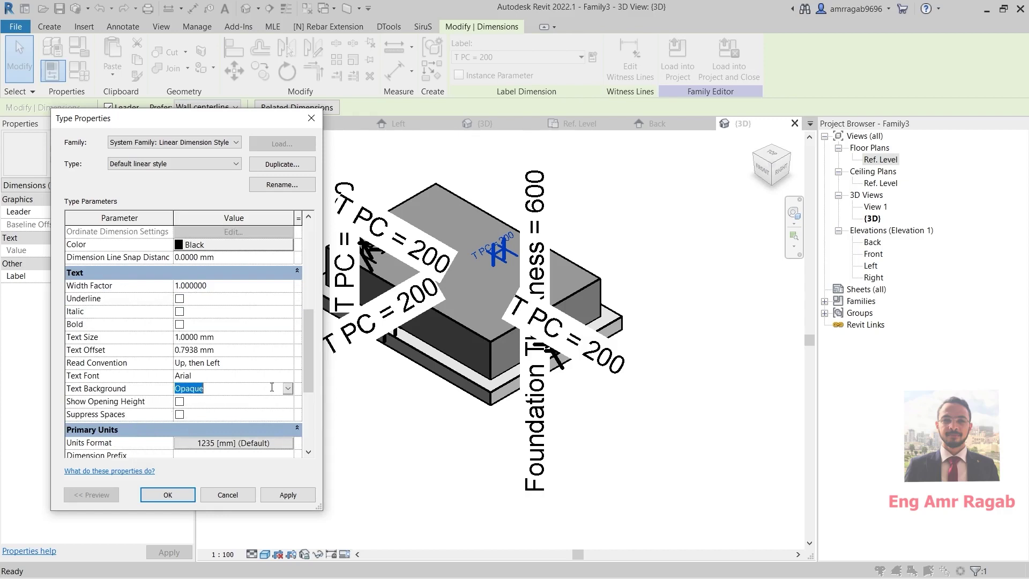
click(288, 388)
click(198, 413)
click(284, 494)
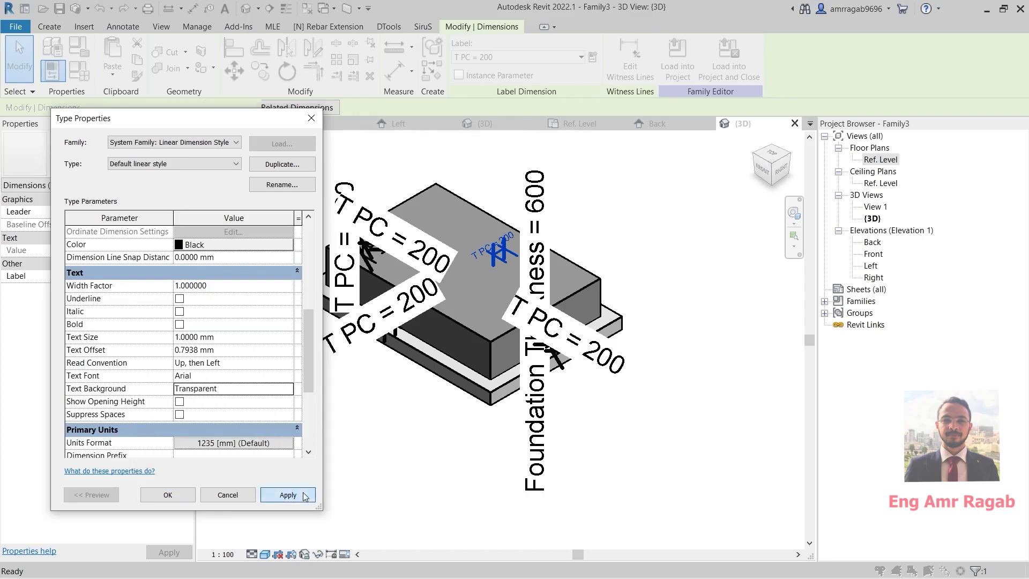
click(170, 499)
click(397, 478)
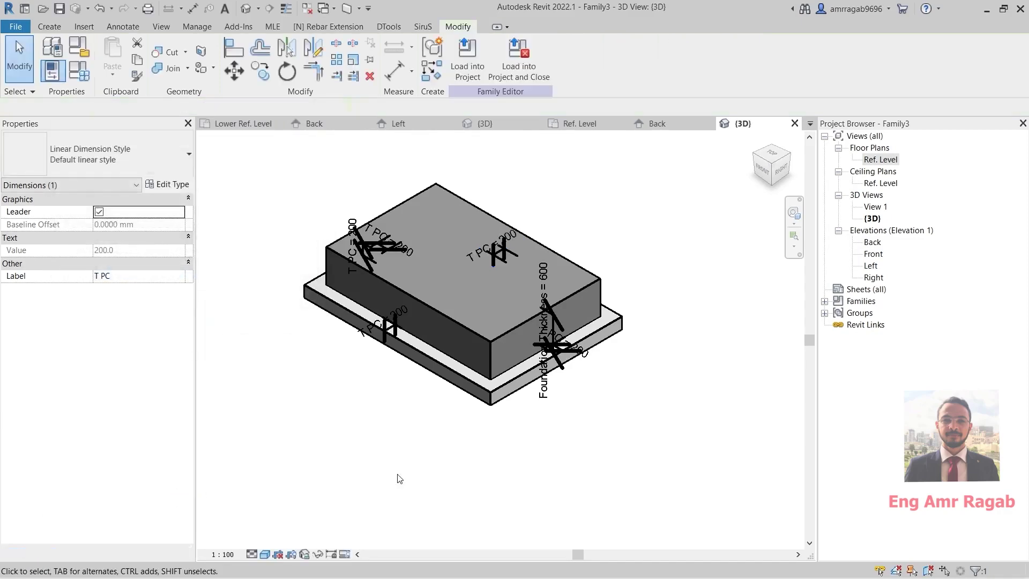
Set the T PC parameter of family type R1 to 300.
scroll(488, 427, down, 3)
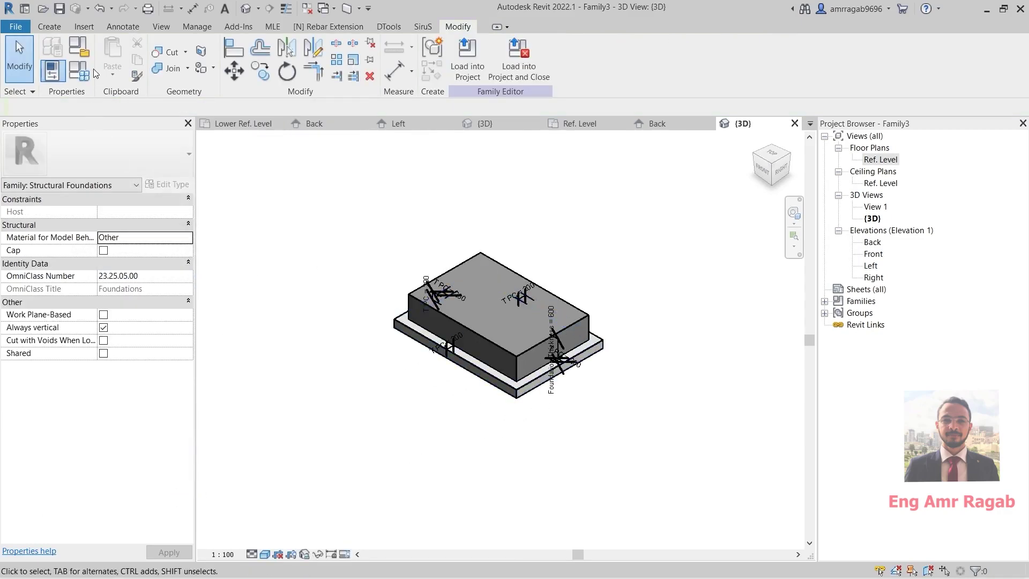
click(65, 71)
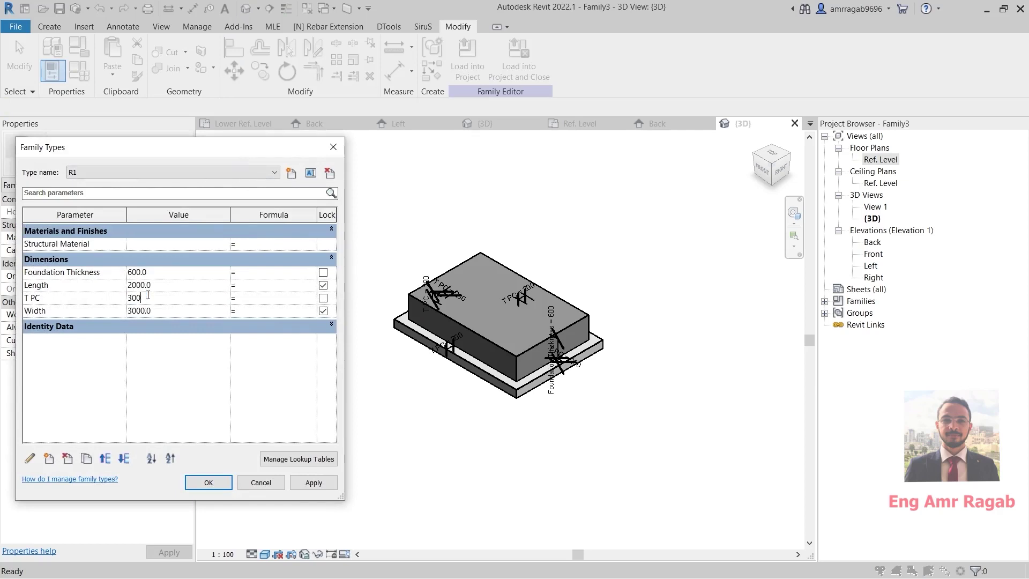
click(314, 482)
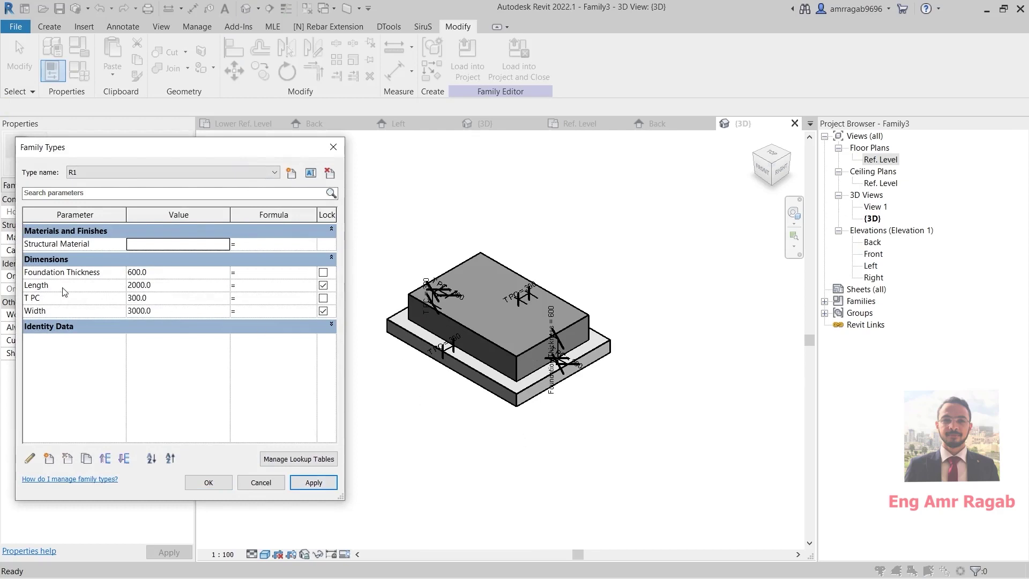
click(206, 483)
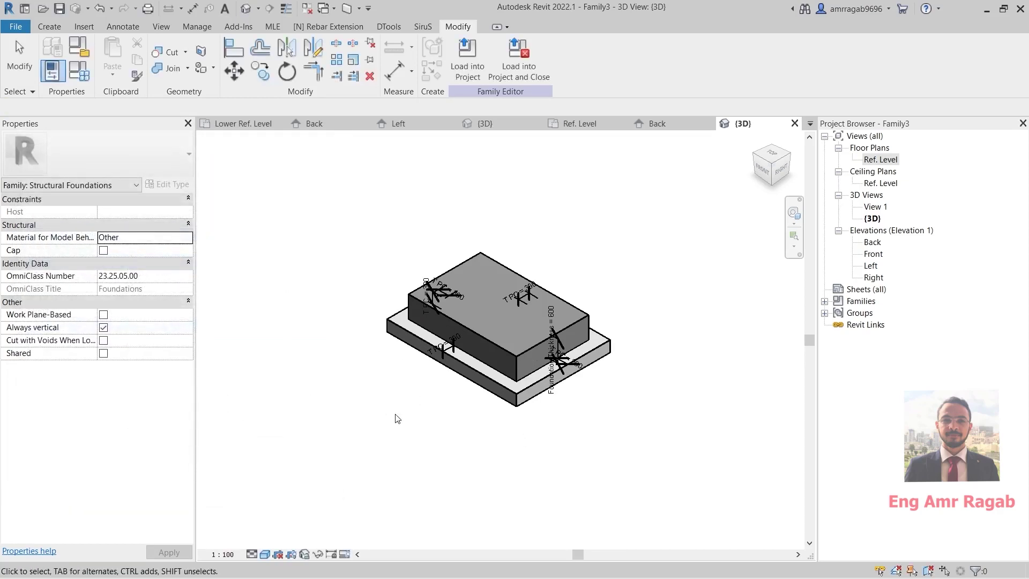
Load the foundation family into HOSPITAL.rvt and place one instance on the 02-RC Level plan, outside the grids near grid A.
click(467, 59)
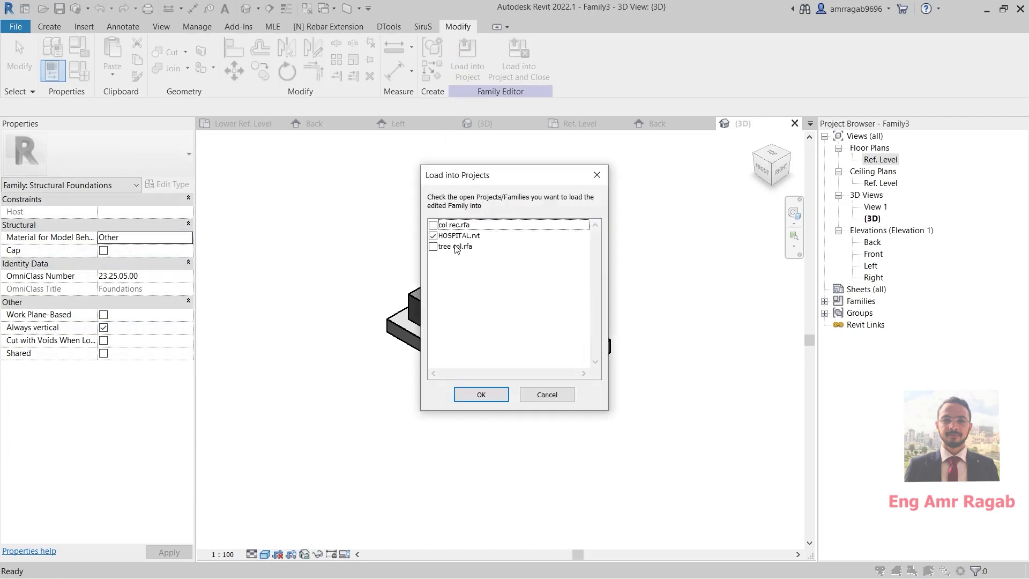
click(485, 395)
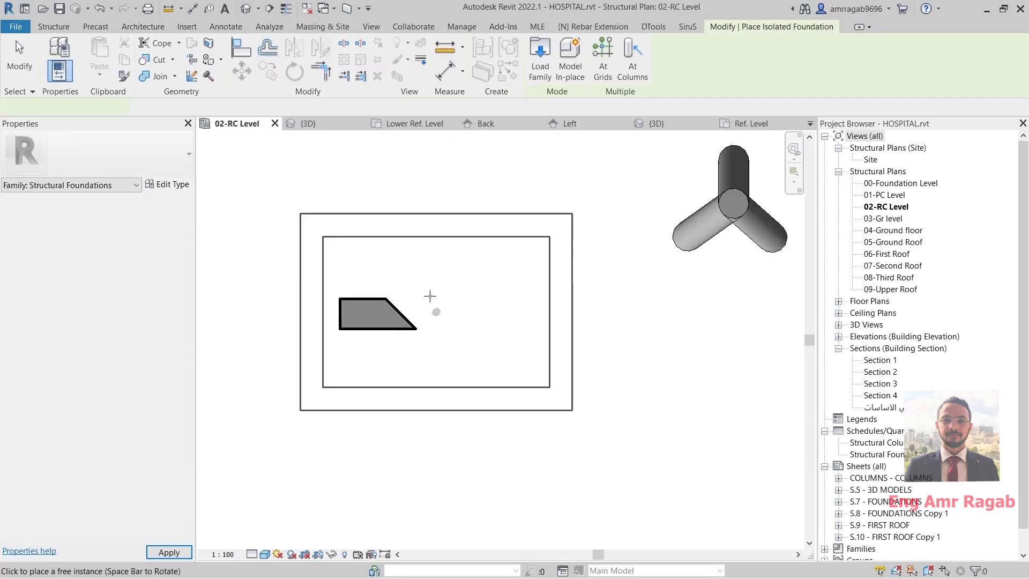
scroll(443, 203, down, 4)
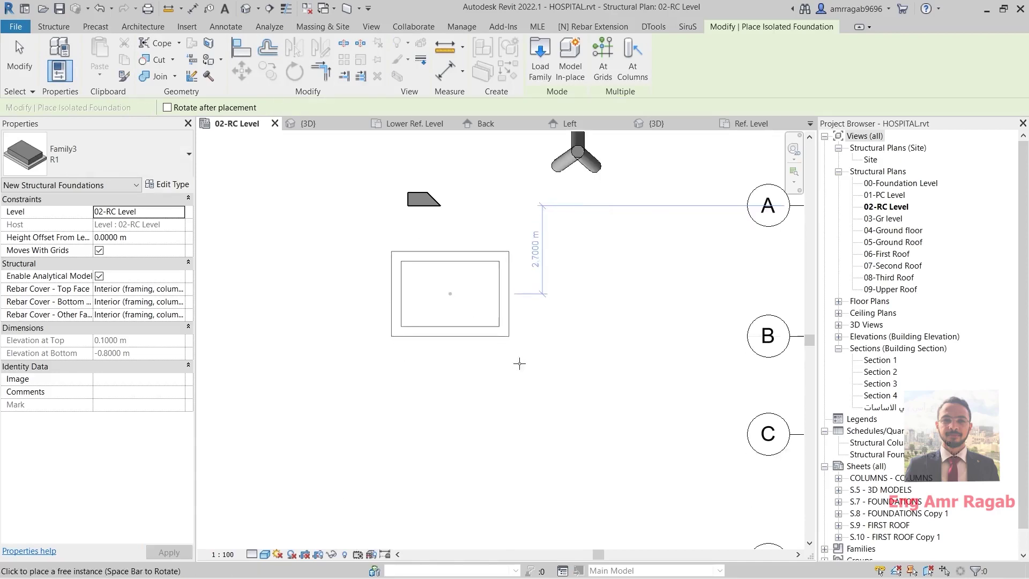
click(450, 294)
key(Escape)
key(Escape)
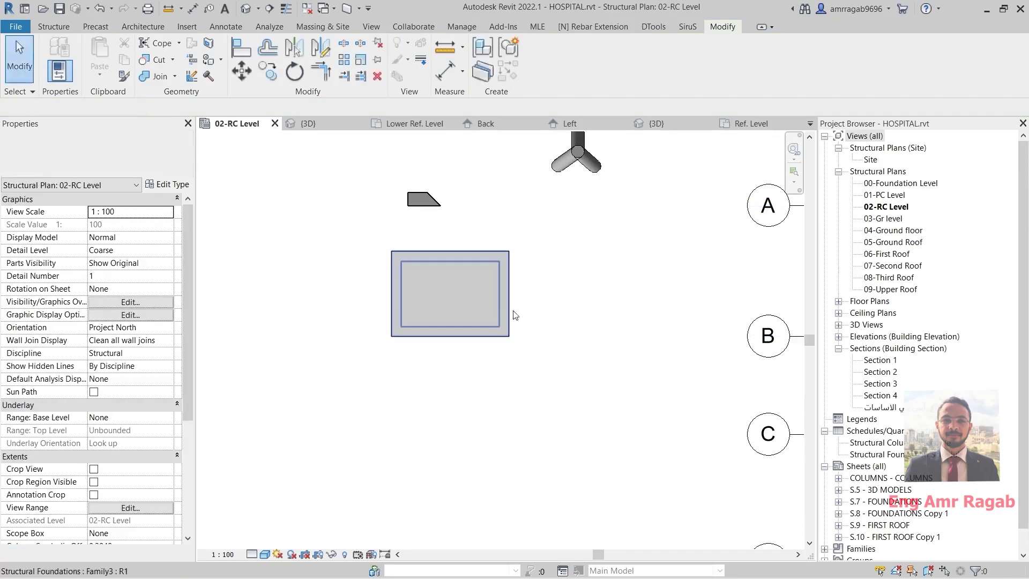
Examine the placed foundation's type parameters and its shape in the project's 3D view.
click(386, 284)
click(386, 283)
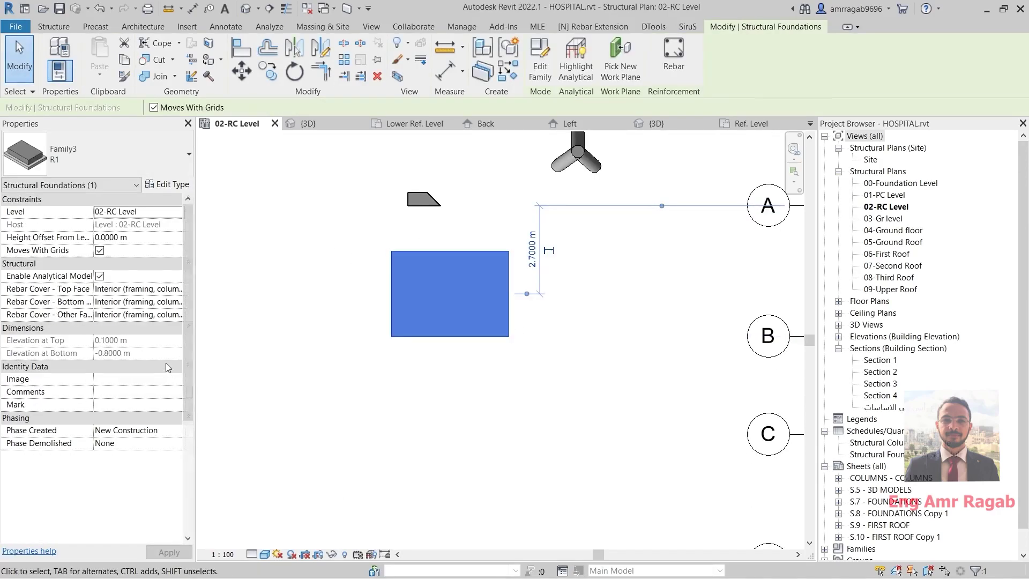
click(169, 185)
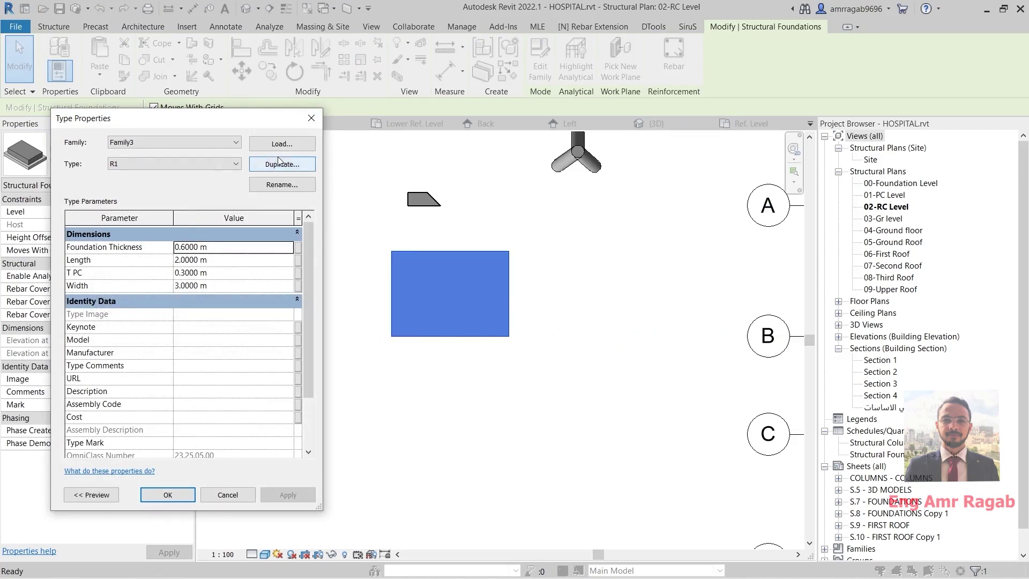
click(313, 113)
click(246, 8)
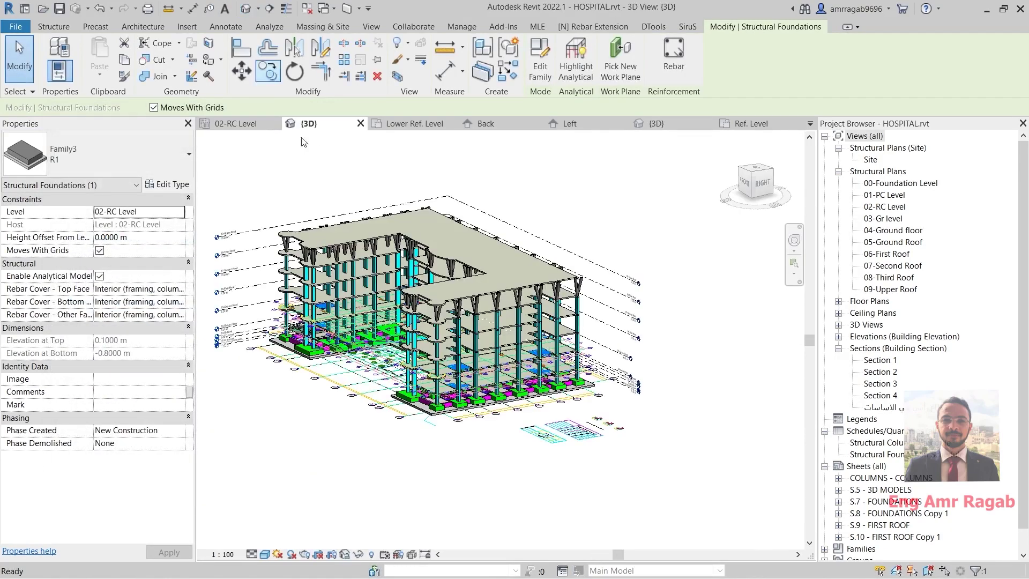
key(Escape)
shift+middle_drag(357, 378, 343, 354)
scroll(407, 322, up, 10)
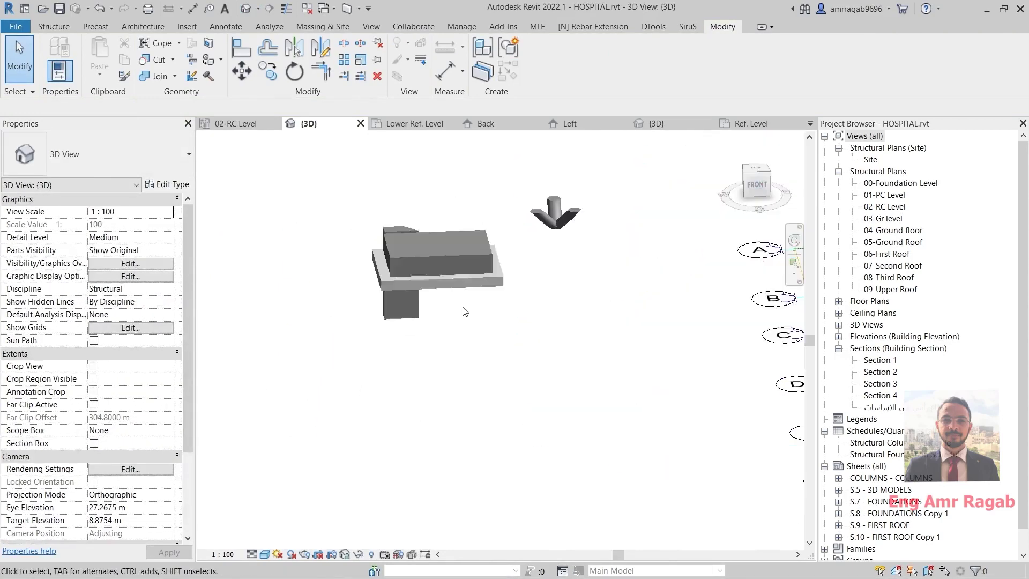
In the HOSPITAL project's 3D view, delete the rectangular column and the V-shaped column placed beside the foundation.
click(455, 286)
shift+middle_drag(456, 287, 428, 339)
key(Escape)
shift+middle_drag(391, 386, 302, 286)
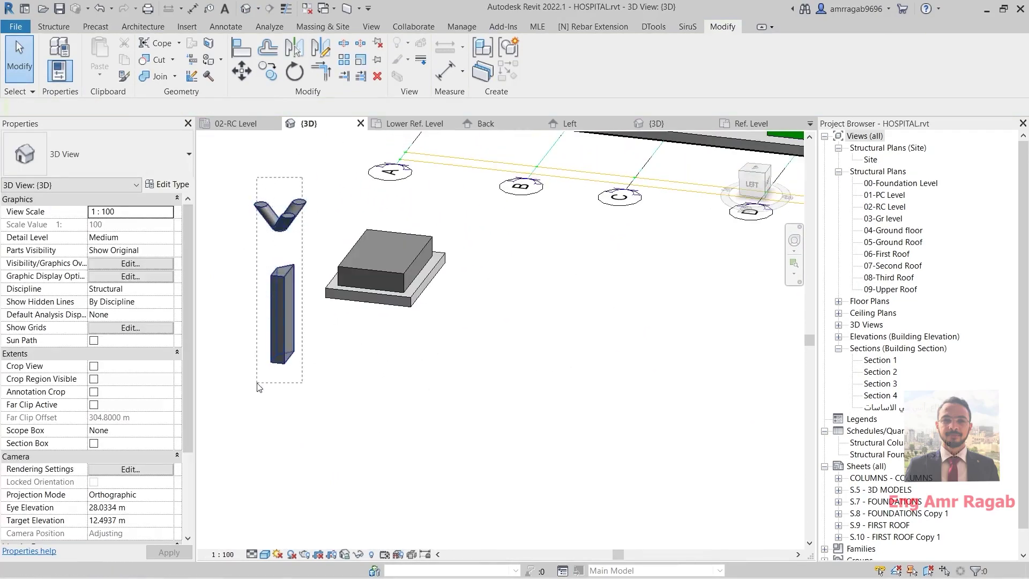
drag(256, 384, 257, 382)
key(Delete)
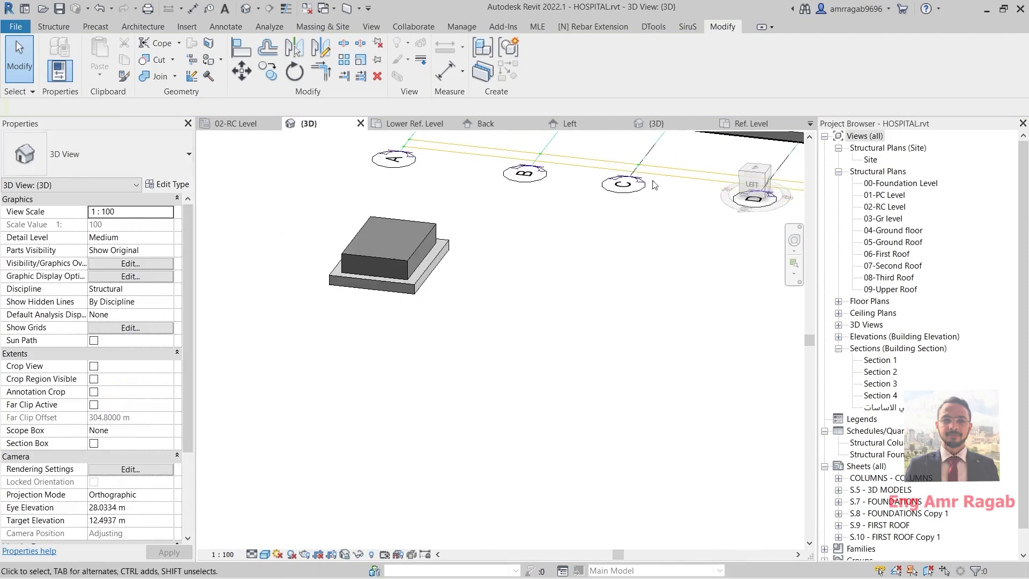
In the foundation family's Ref. Level plan, delete the dimensions, footing solids and outer reference planes, keeping only the two centre reference planes.
click(747, 123)
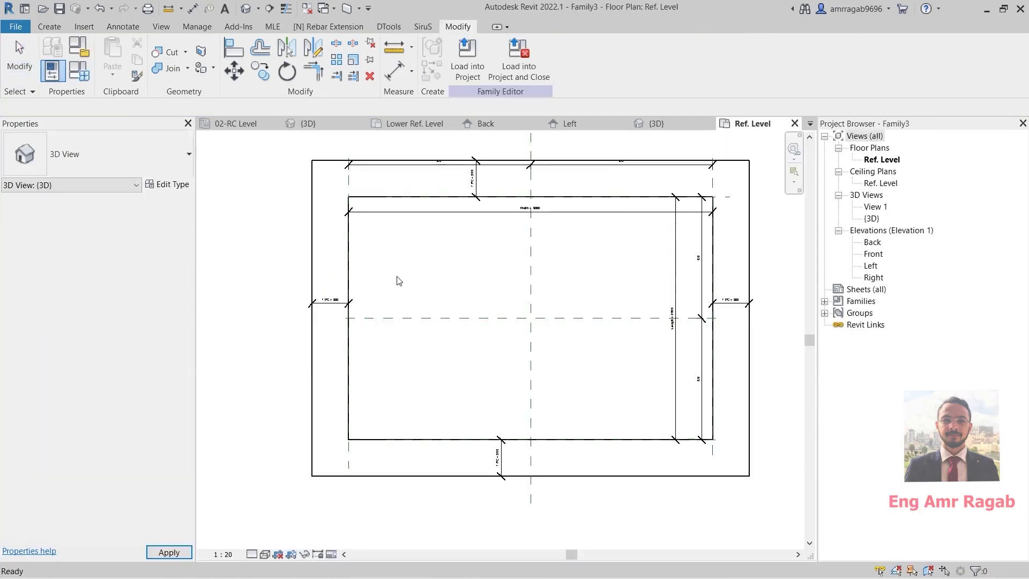
scroll(398, 280, down, 4)
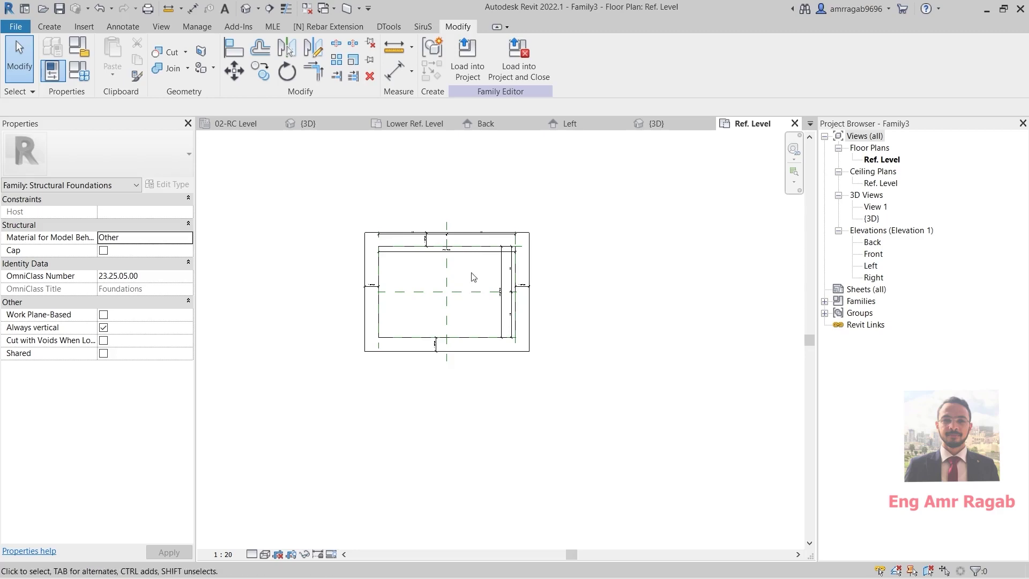
scroll(509, 233, up, 3)
drag(552, 203, 474, 280)
key(Delete)
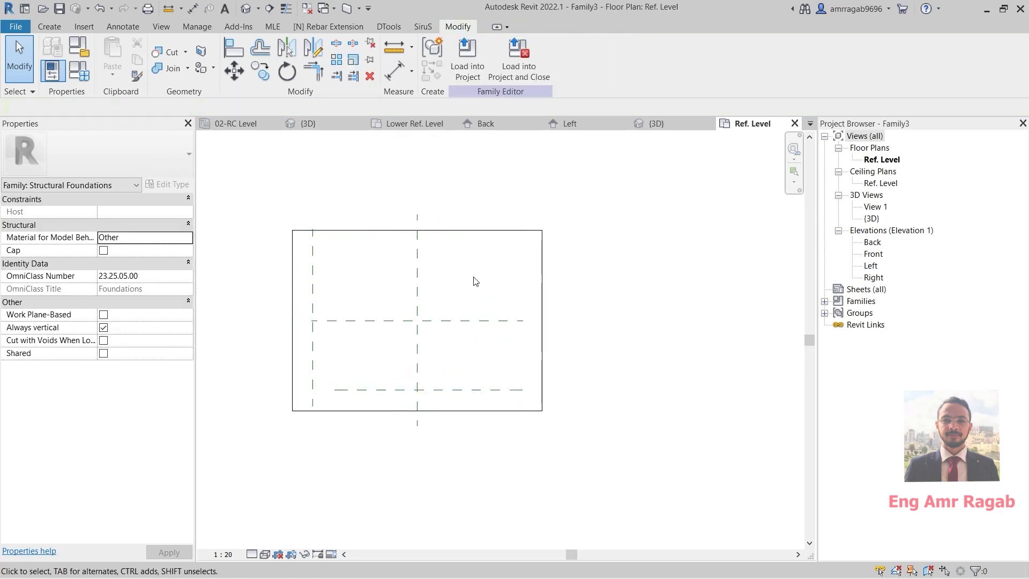
key(d)
key(e)
drag(493, 206, 458, 257)
key(Return)
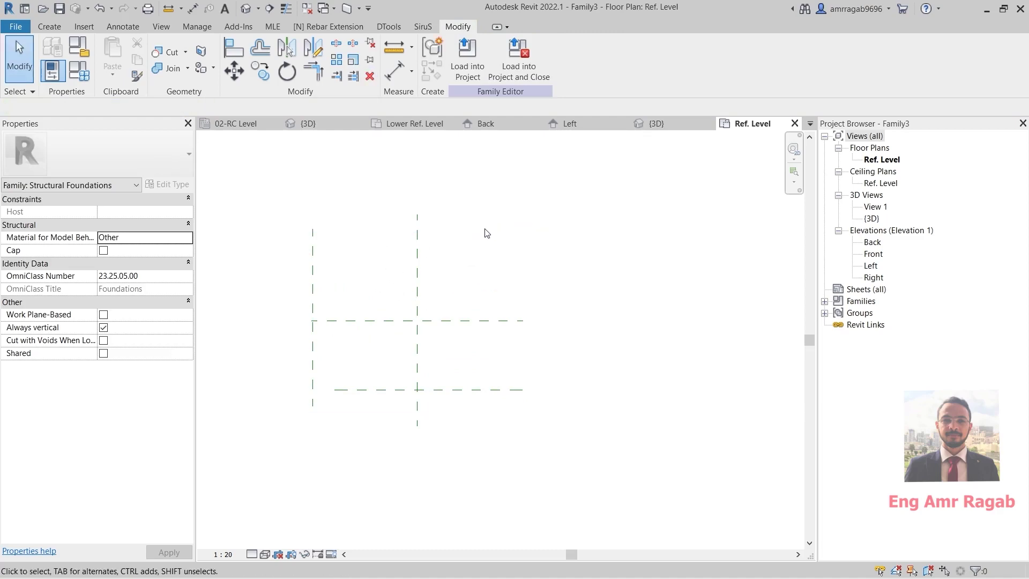
drag(363, 229, 299, 275)
key(Delete)
middle_drag(376, 402, 464, 349)
scroll(451, 367, up, 1)
Import pile cap.dwg from the Desktop in meter units, positioned Auto - Center to Center.
click(85, 27)
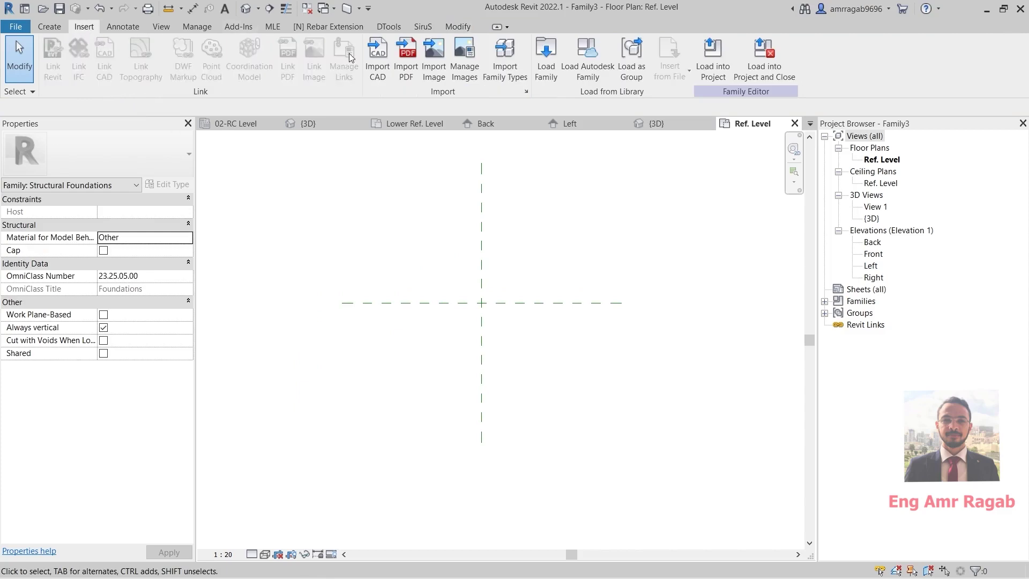
click(377, 58)
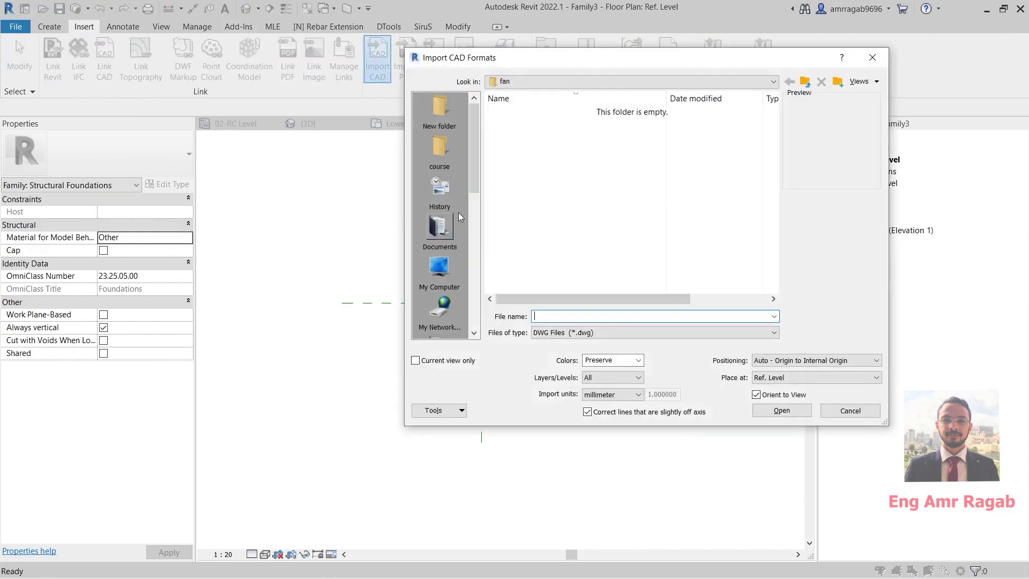
scroll(451, 279, down, 3)
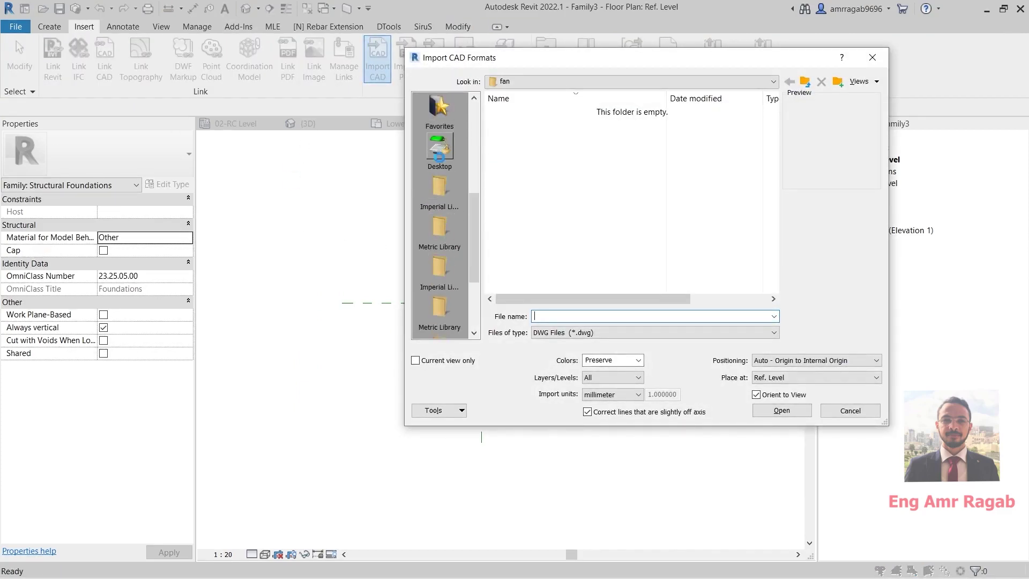
click(523, 151)
click(519, 177)
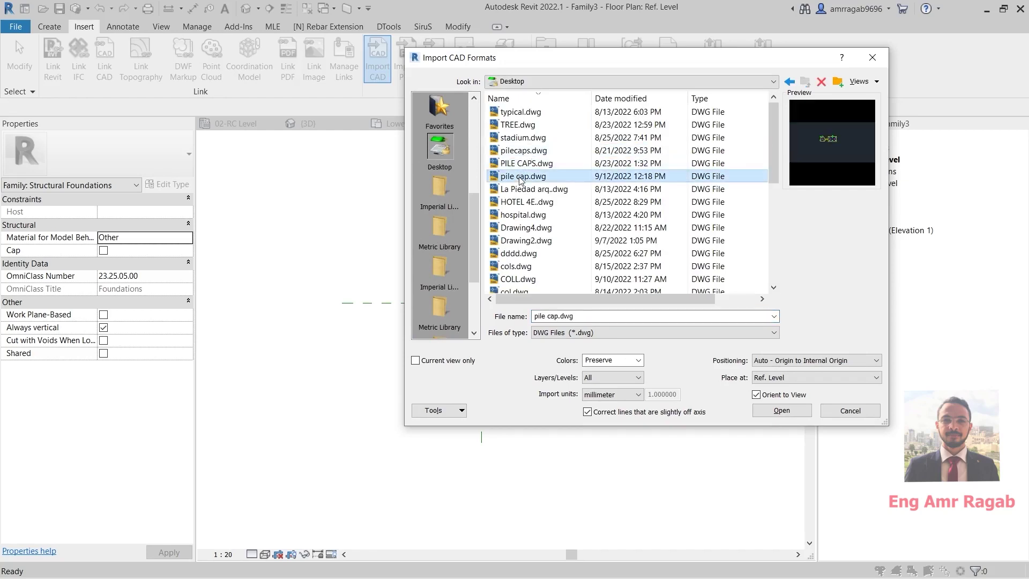
click(619, 395)
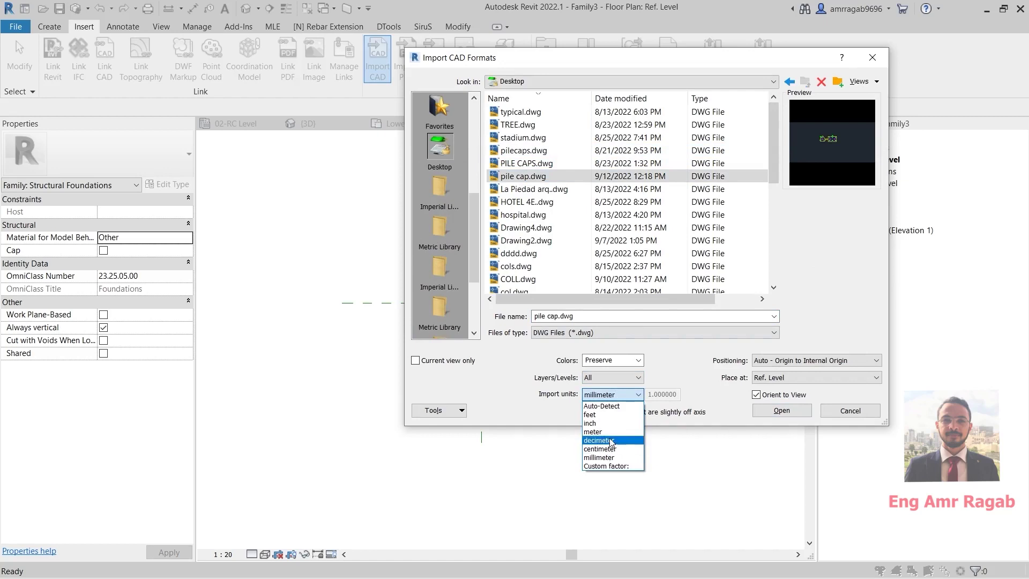
click(611, 432)
click(788, 360)
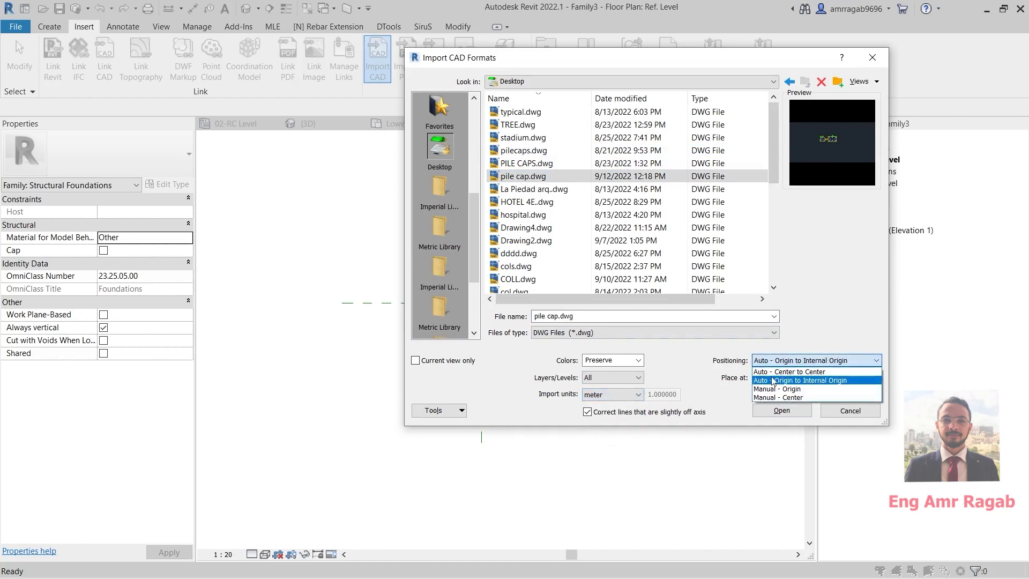
click(788, 372)
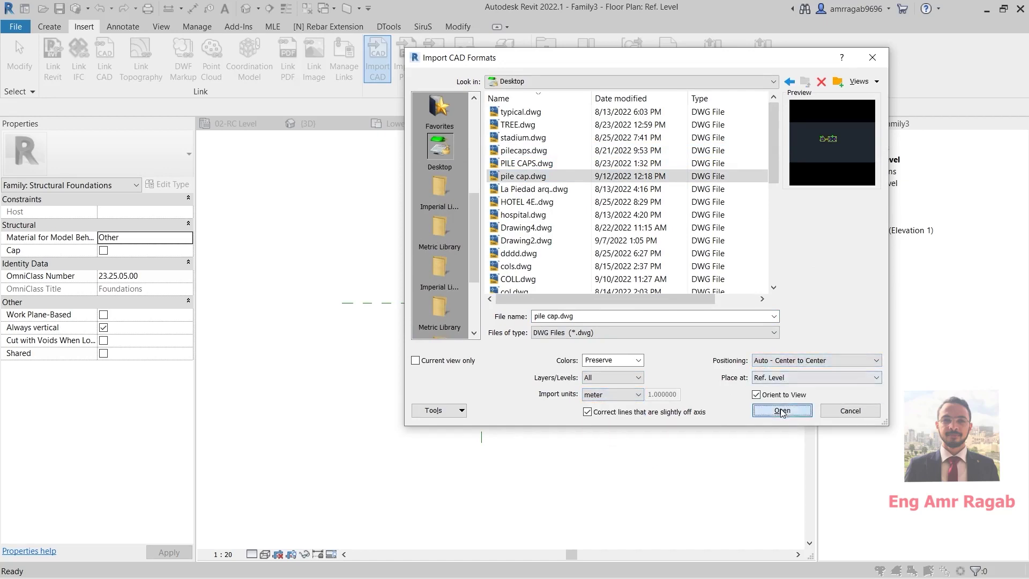
click(782, 410)
scroll(529, 292, down, 2)
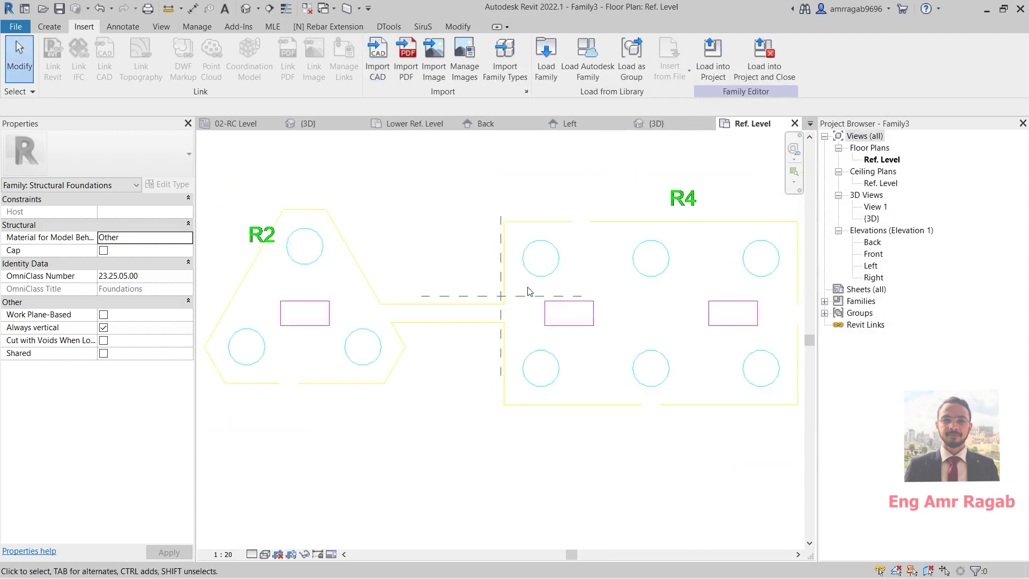
scroll(529, 292, down, 1)
View the imported drawing in 3D, and move it on the Ref. Level plan so R2's column rectangle sits on the centre reference planes' intersection.
click(546, 258)
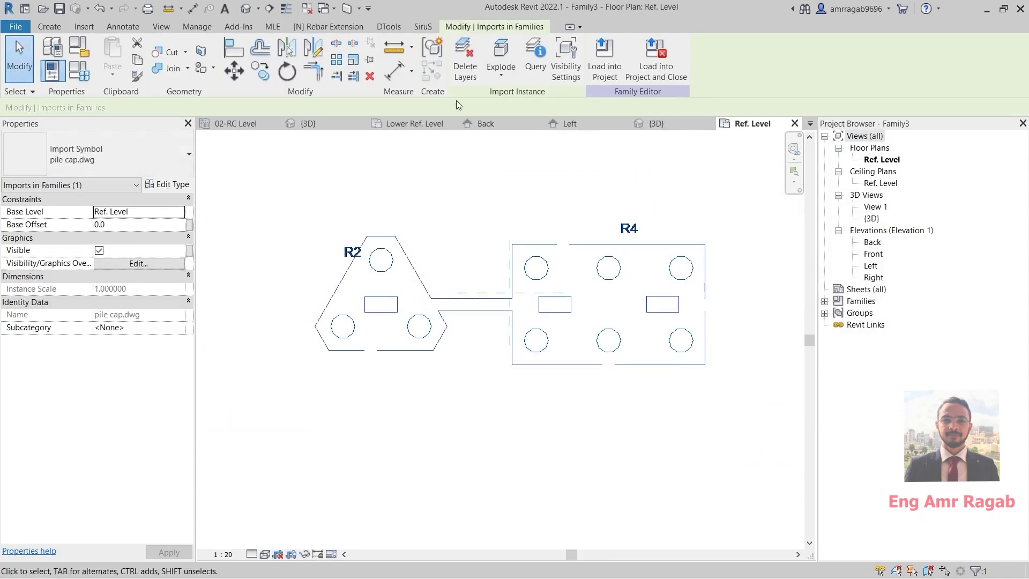
click(245, 9)
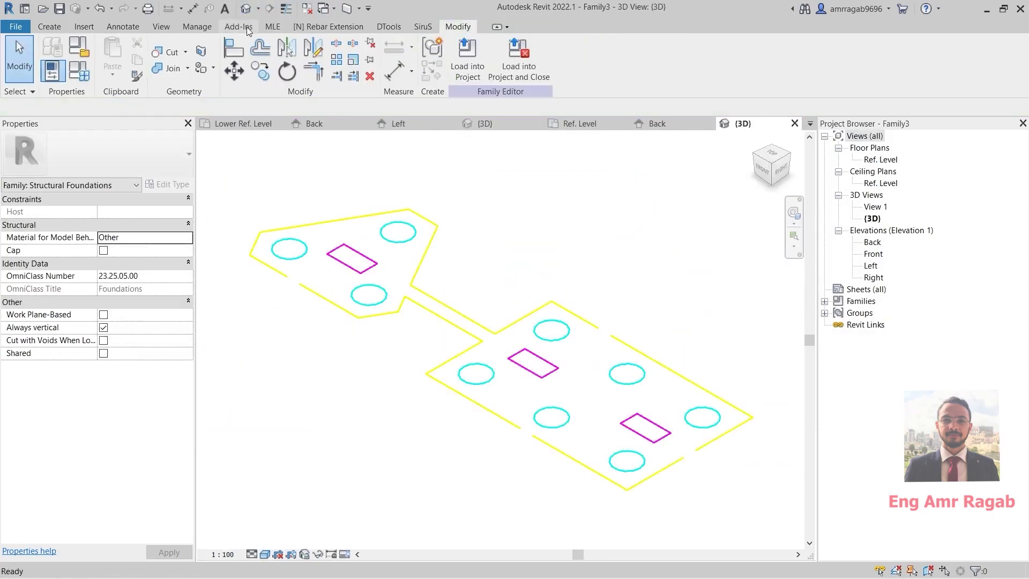
double_click(879, 160)
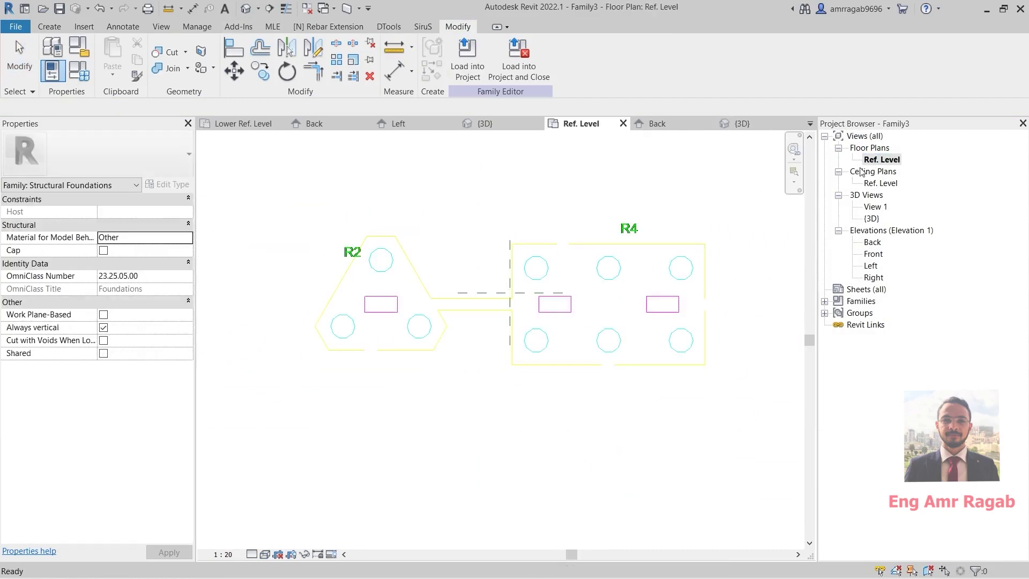
click(388, 250)
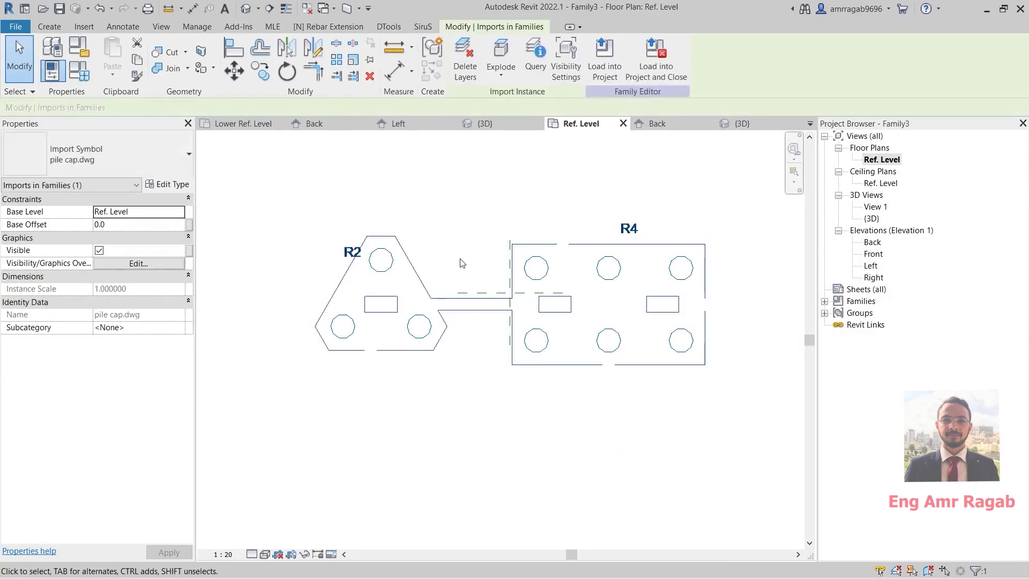
click(427, 277)
drag(413, 279, 542, 265)
click(553, 387)
scroll(534, 300, up, 5)
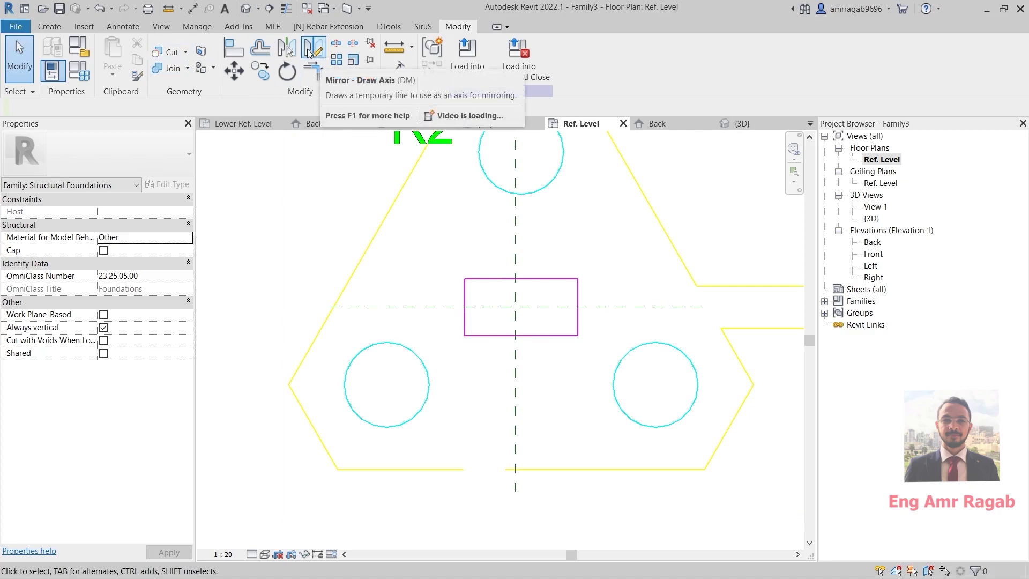
Draw four reference planes just outside R2's column rectangle, about 429 and 540 mm beside and 249 and 268 mm above and below the centre planes.
click(58, 26)
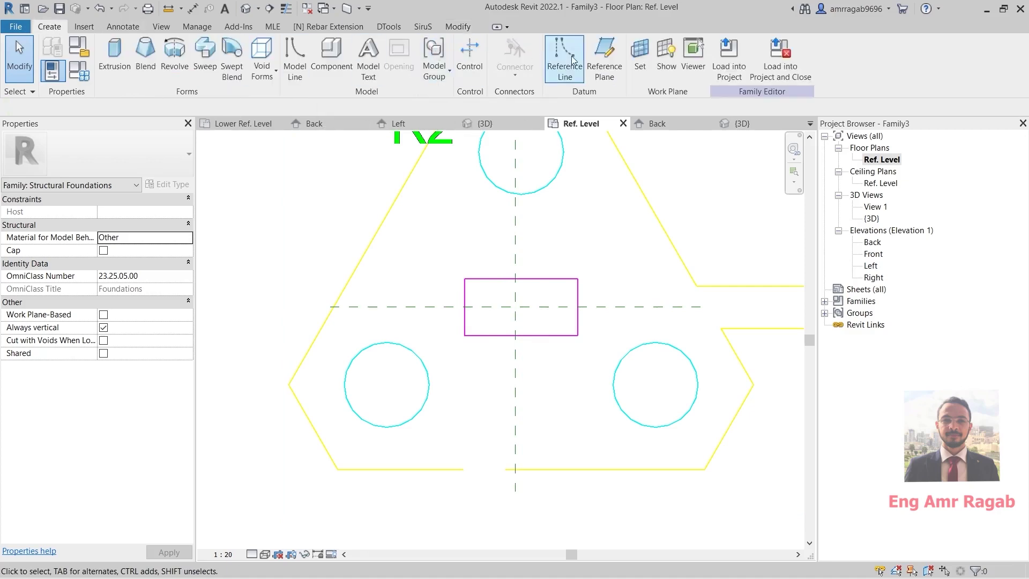
click(605, 58)
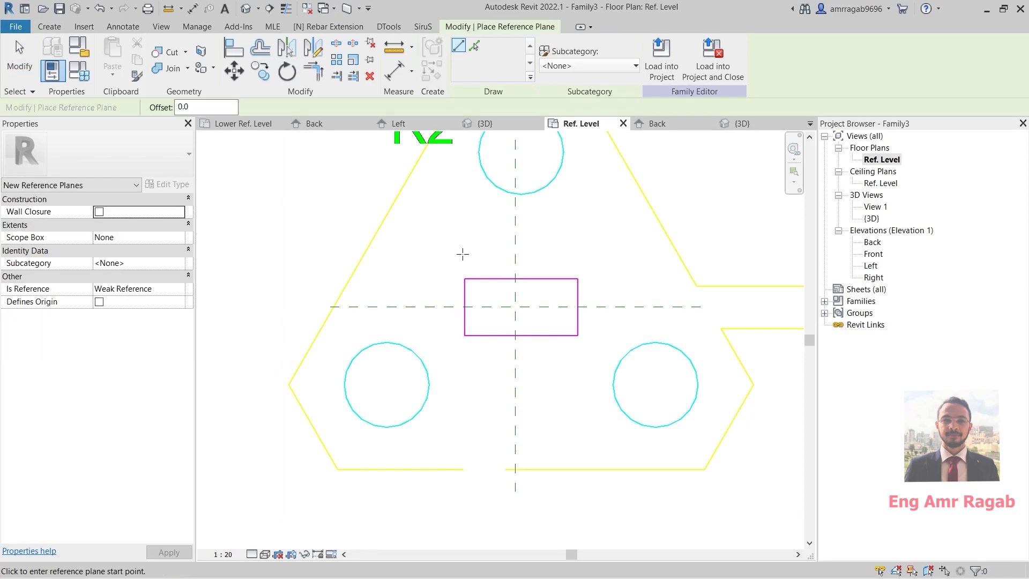
click(463, 389)
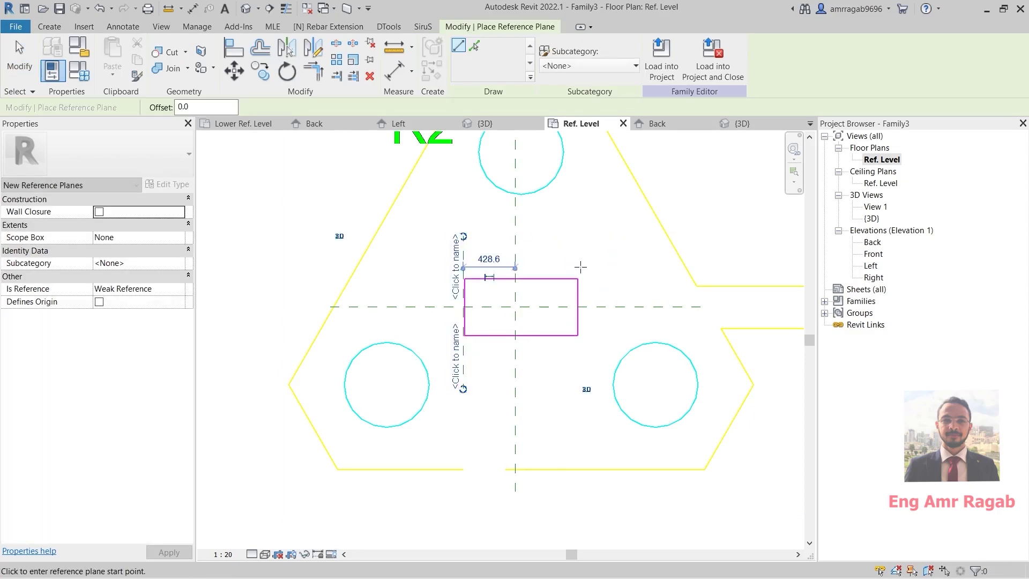
click(581, 237)
click(580, 388)
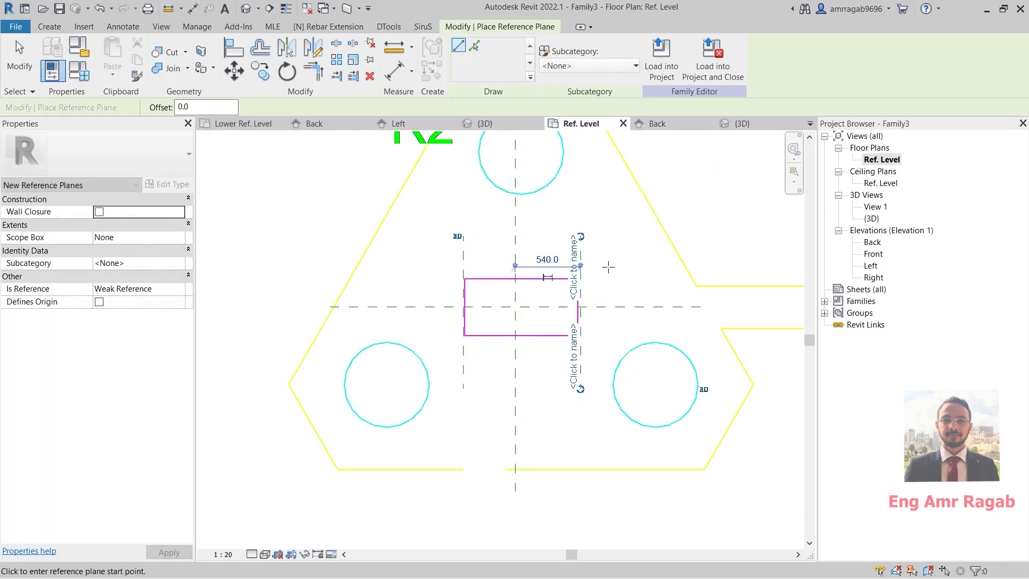
click(610, 277)
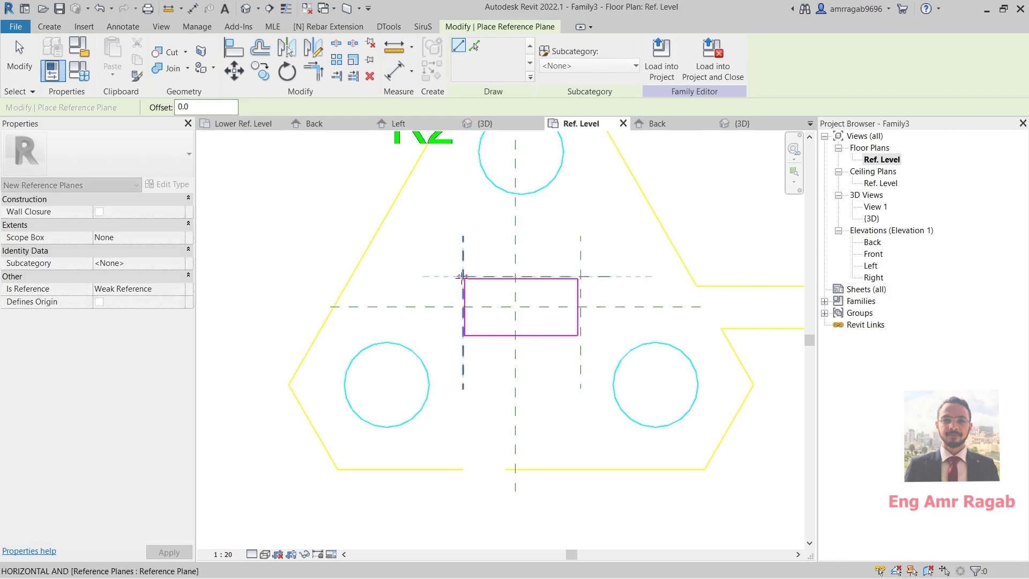
click(450, 277)
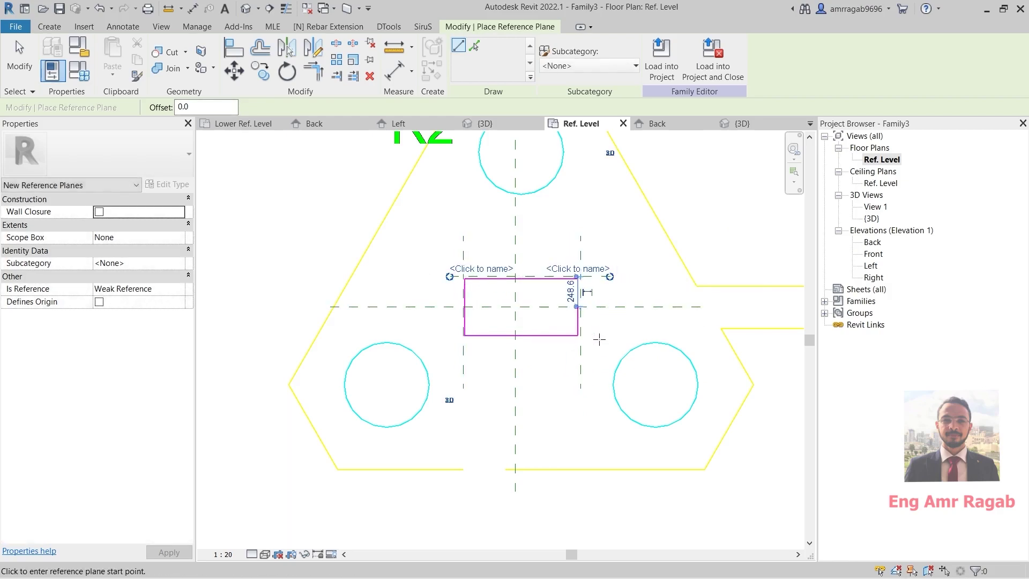
click(599, 339)
click(448, 339)
key(Escape)
key(Escape)
scroll(514, 300, up, 3)
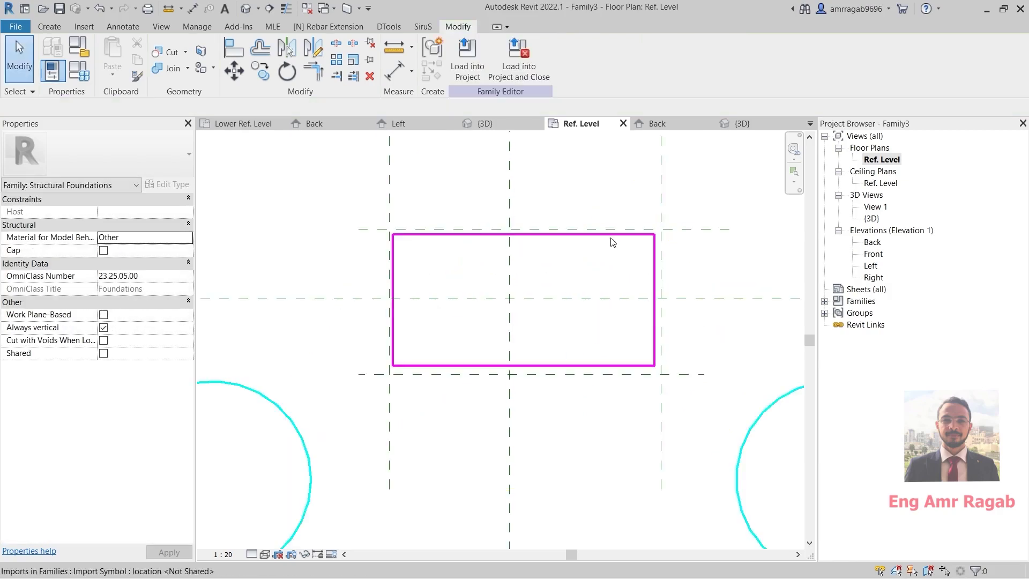
Dimension the three horizontal reference planes at R2's column with an aligned dimension string and make its spacing equal (EQ).
middle_drag(663, 272, 639, 273)
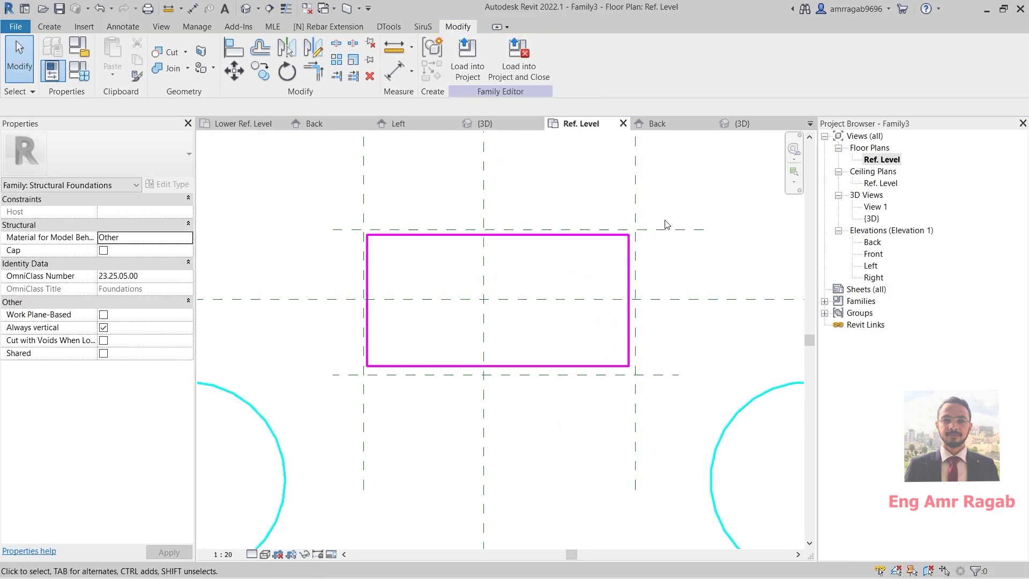
middle_drag(664, 317, 615, 317)
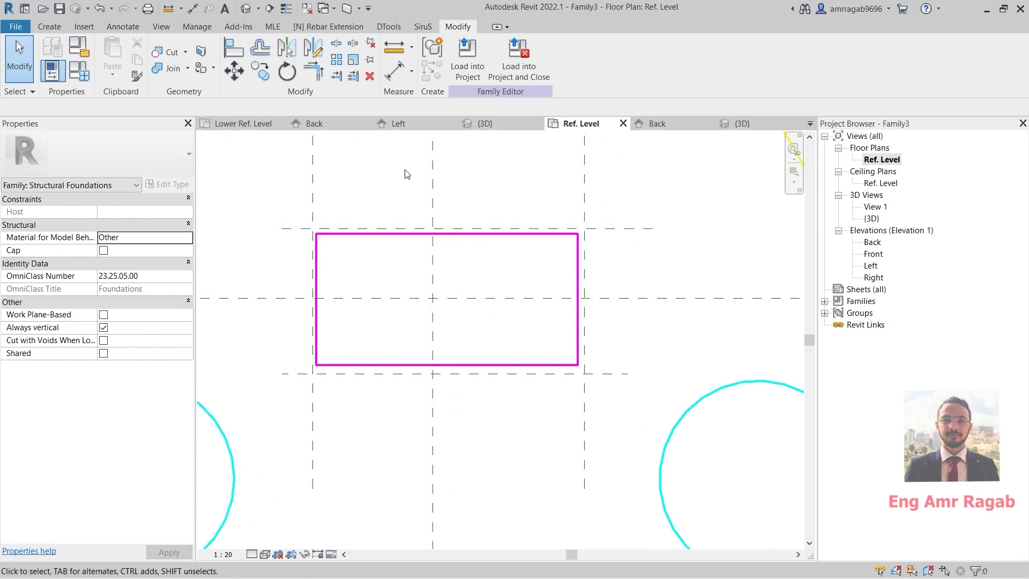
click(108, 26)
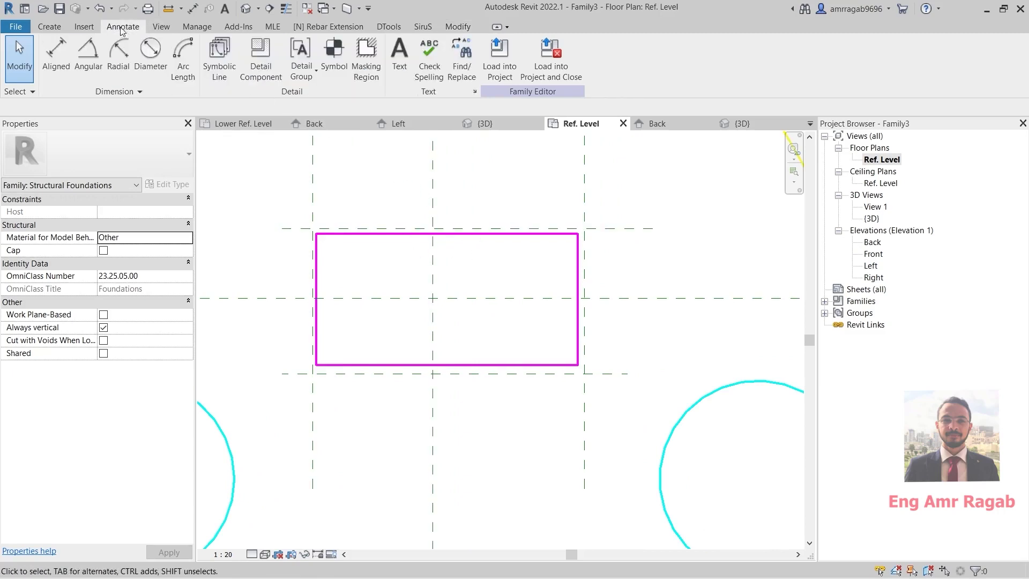
click(55, 53)
click(625, 236)
click(626, 300)
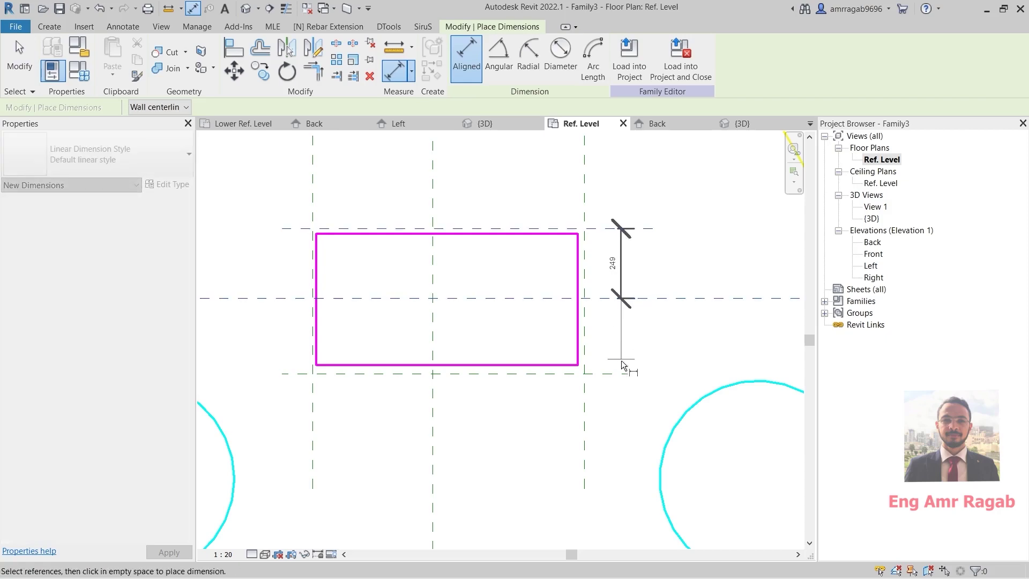
click(626, 373)
click(634, 333)
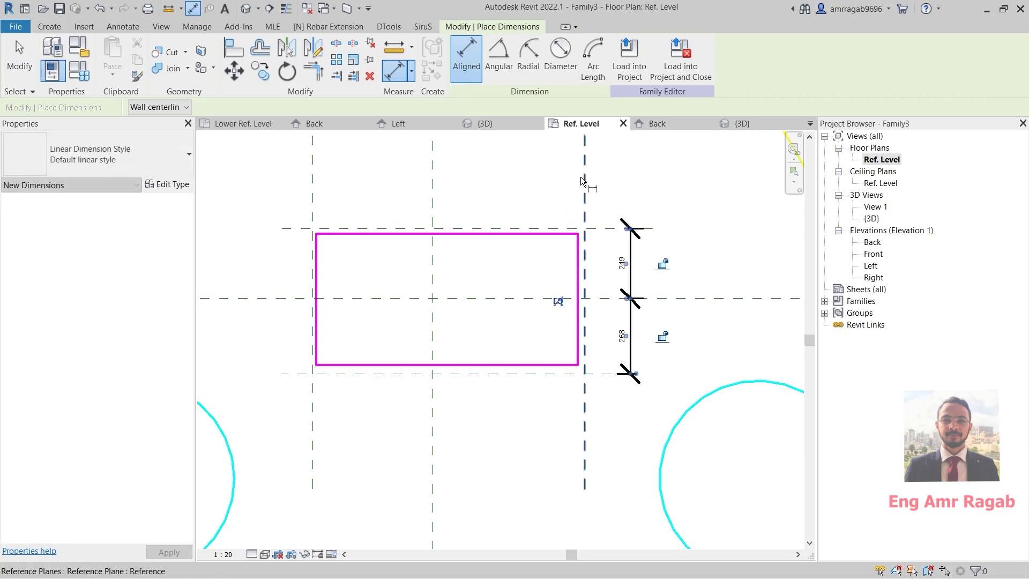
click(559, 302)
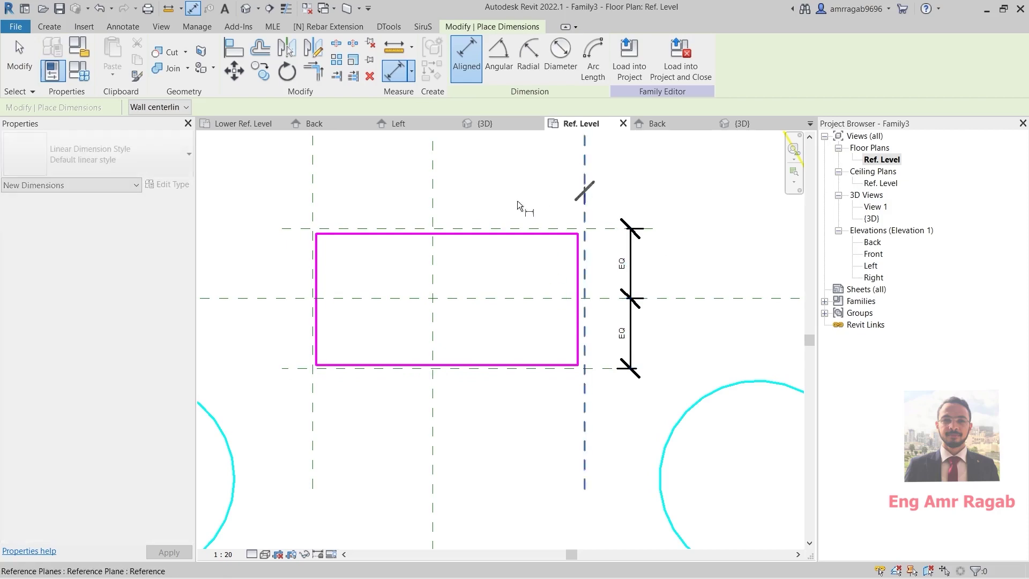
Dimension the three vertical reference planes at R2's column with an aligned dimension string and make its spacing equal (EQ).
click(433, 197)
click(313, 186)
click(385, 198)
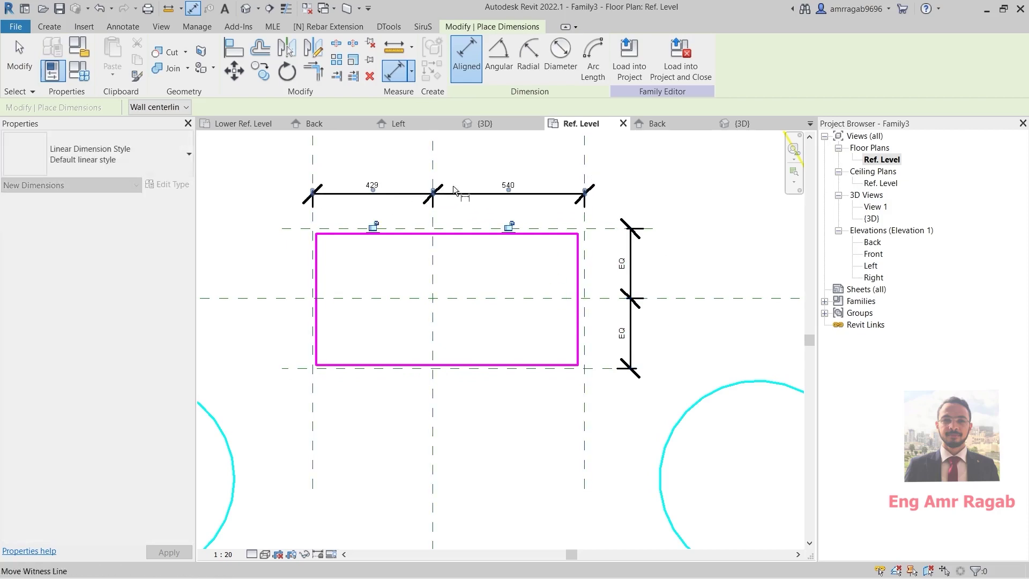
middle_drag(477, 227, 565, 237)
click(452, 171)
key(Escape)
key(Escape)
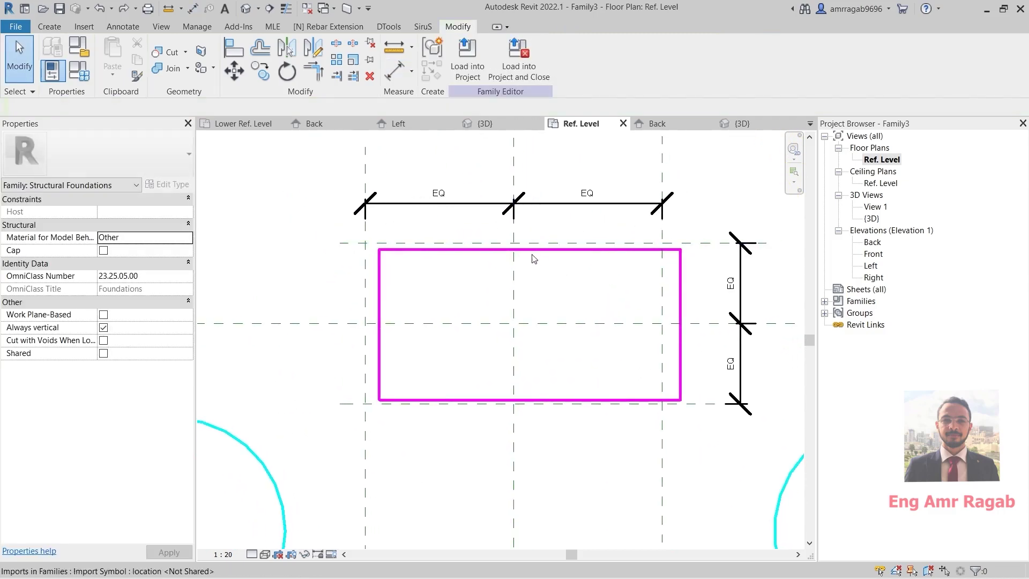
Move the imported drawing sideways so the midpoint of the column rectangle's upper edge sits on the Center (Left/Right) plane.
click(546, 254)
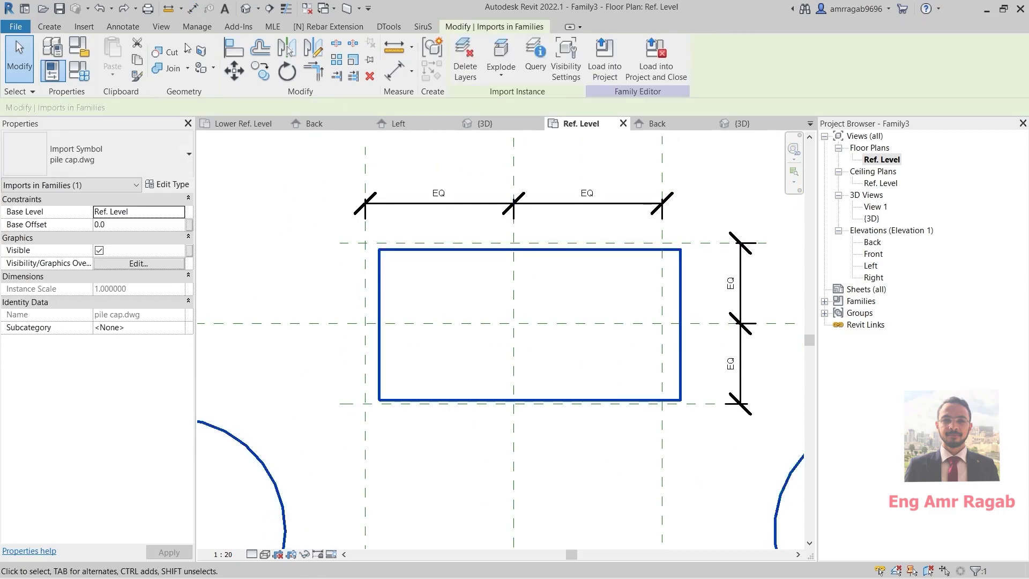
click(242, 80)
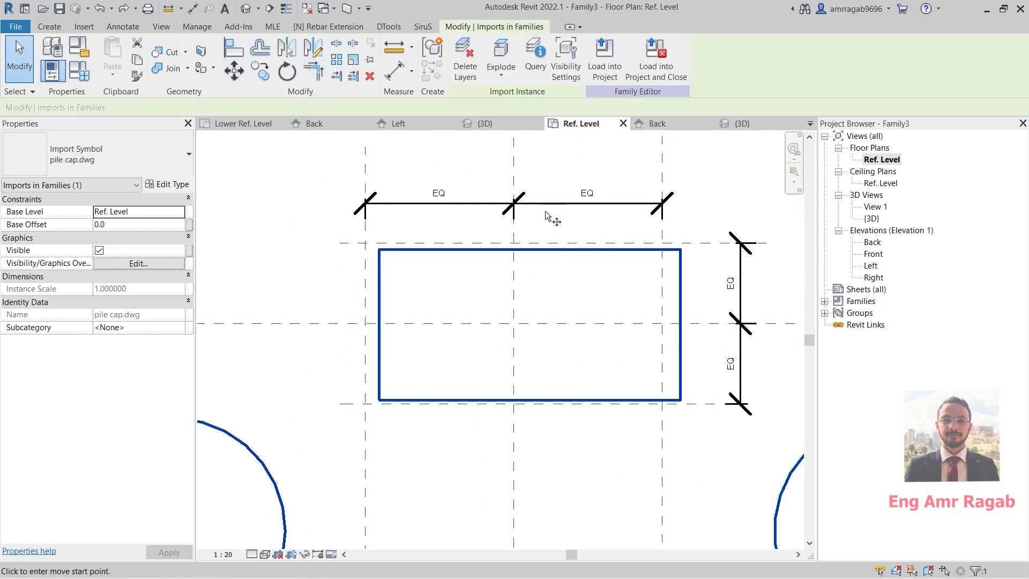
click(530, 255)
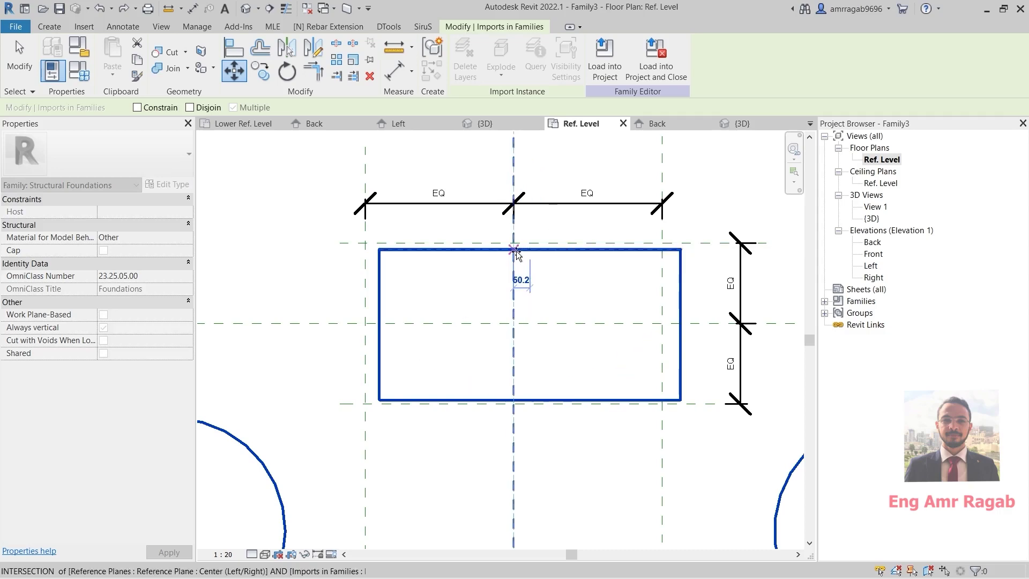
click(514, 250)
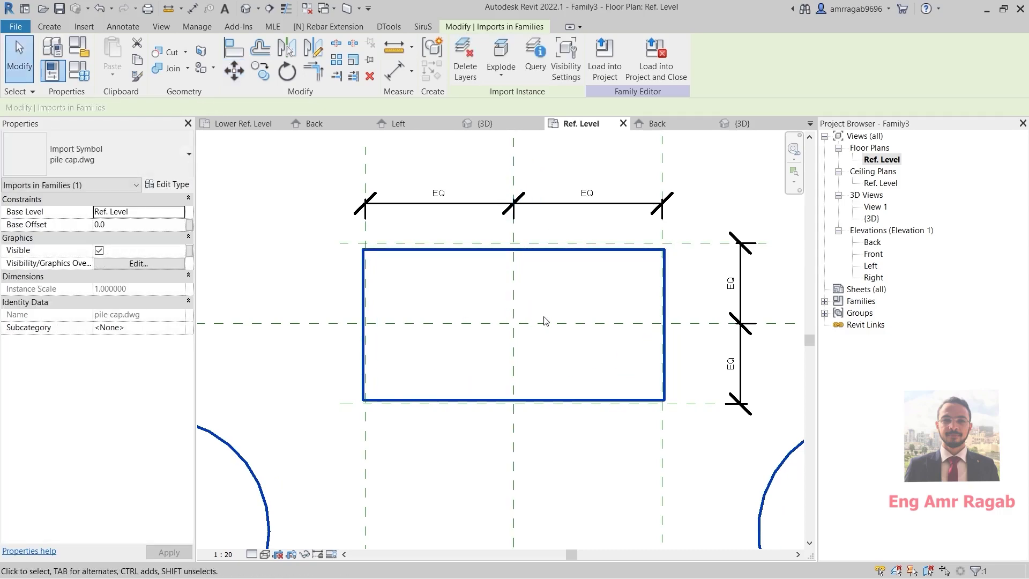
Move the imported drawing vertically so the midpoint of the column rectangle's side edge lies on the Center (Front/Back) plane.
click(233, 70)
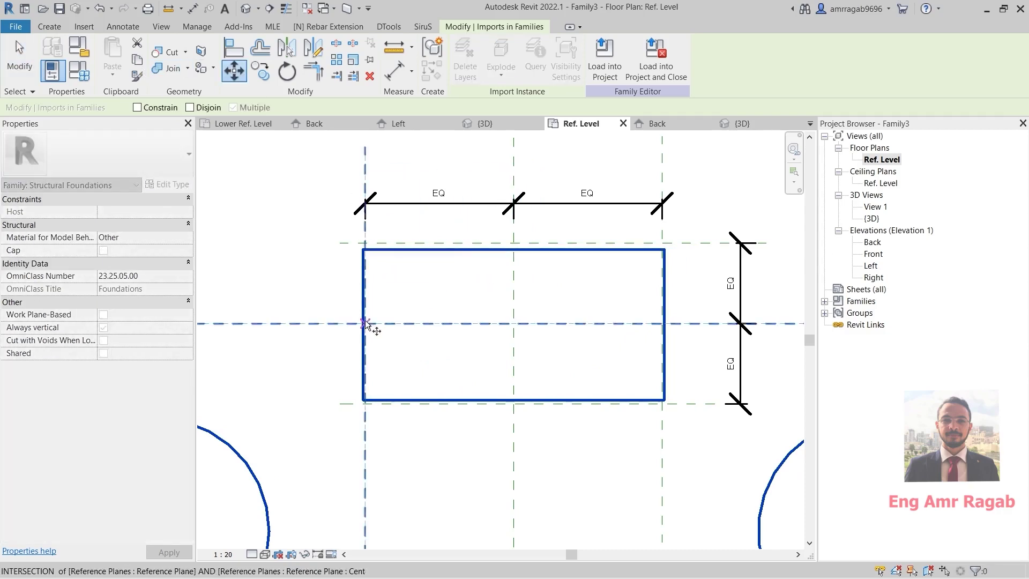
scroll(365, 319, up, 4)
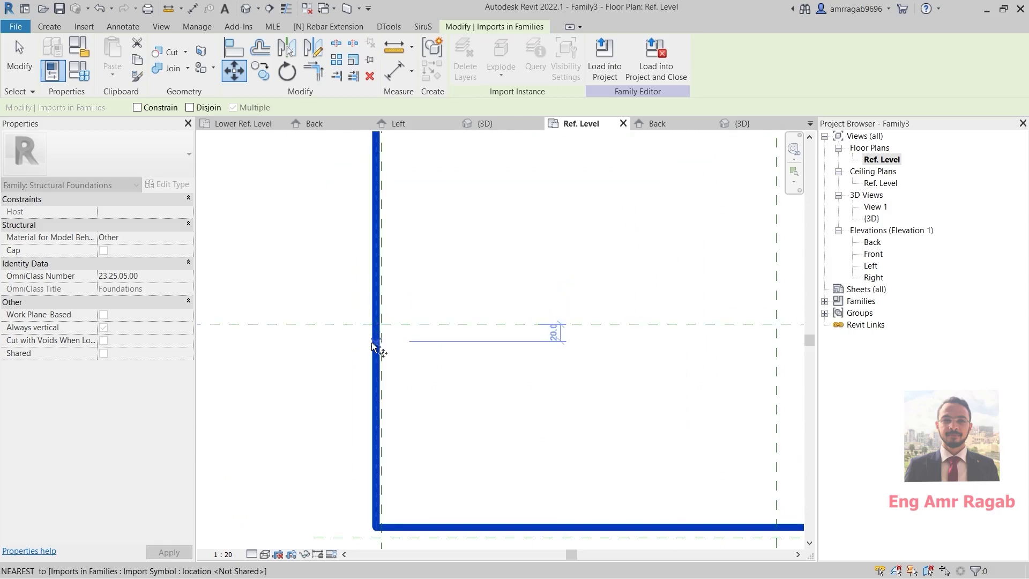
click(374, 329)
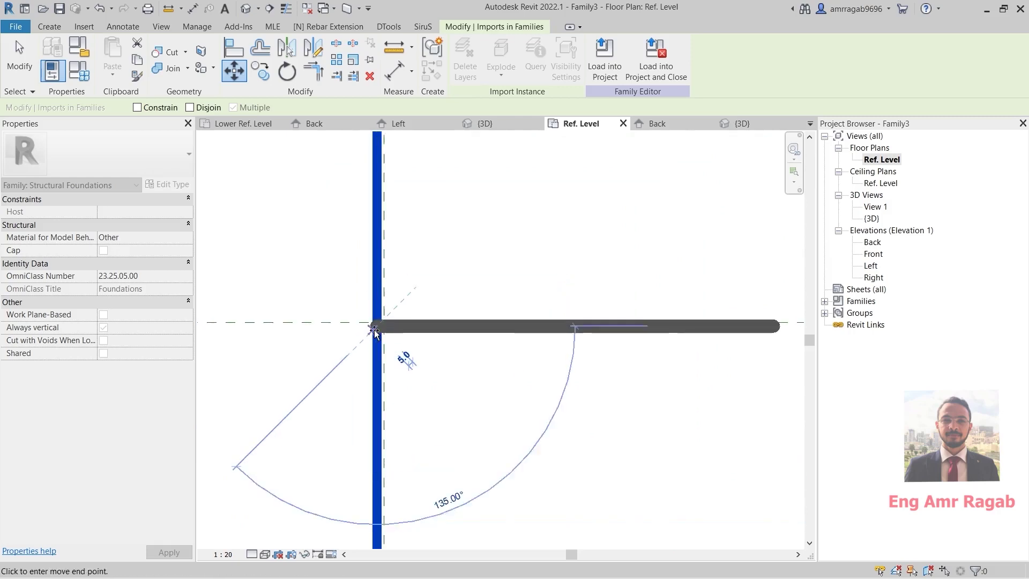
scroll(374, 327, up, 3)
click(377, 319)
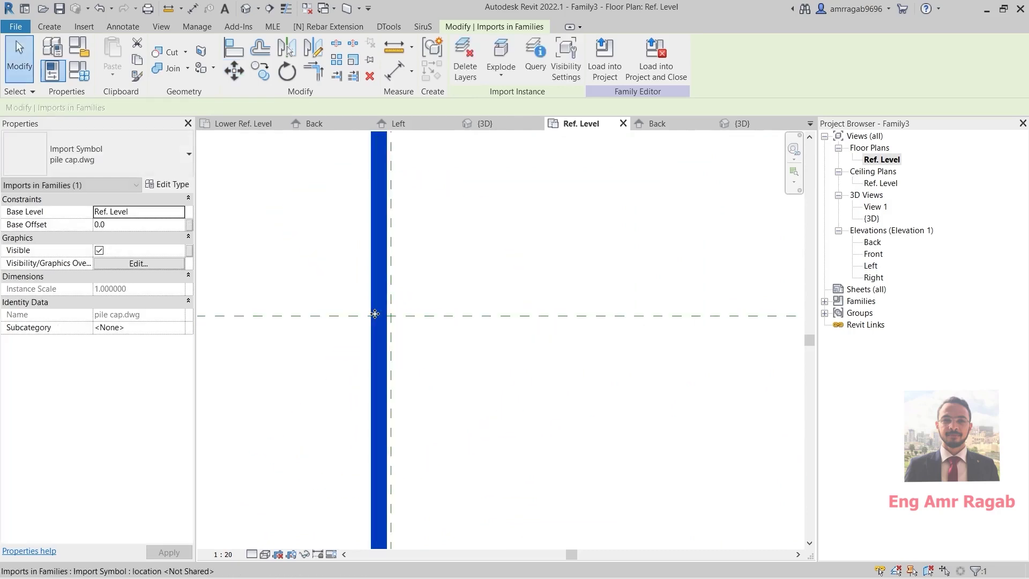
scroll(378, 322, down, 3)
scroll(413, 255, down, 2)
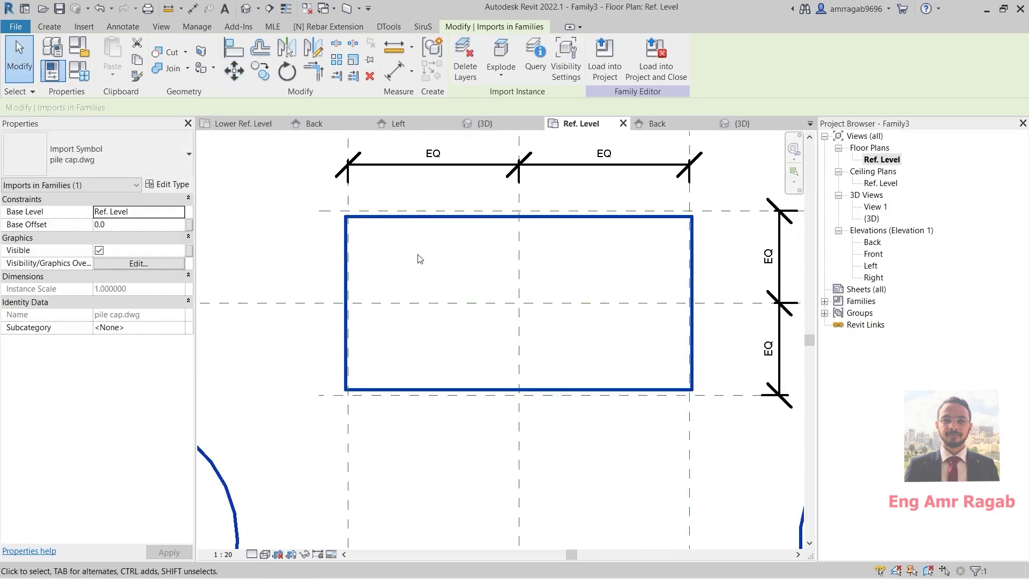
scroll(509, 225, up, 1)
key(Escape)
Shift the outer vertical and horizontal reference planes onto the corresponding edges of R2's column rectangle.
scroll(717, 221, up, 3)
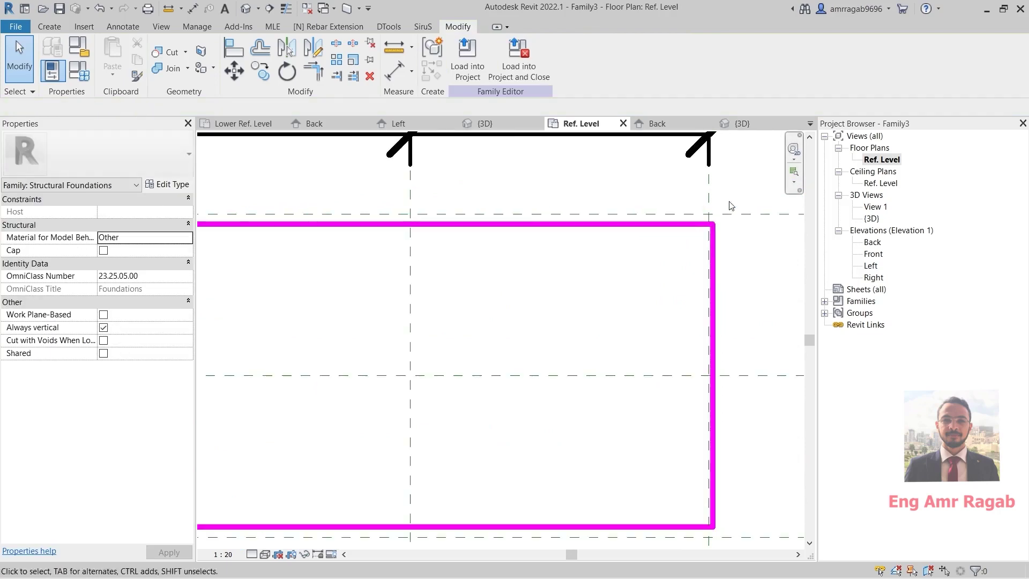
scroll(663, 208, up, 1)
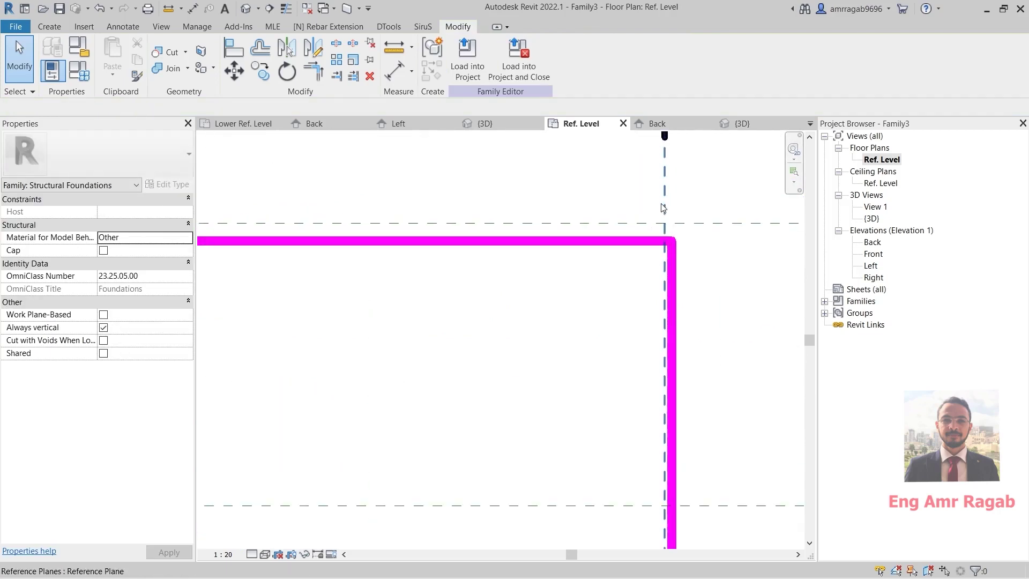
click(665, 209)
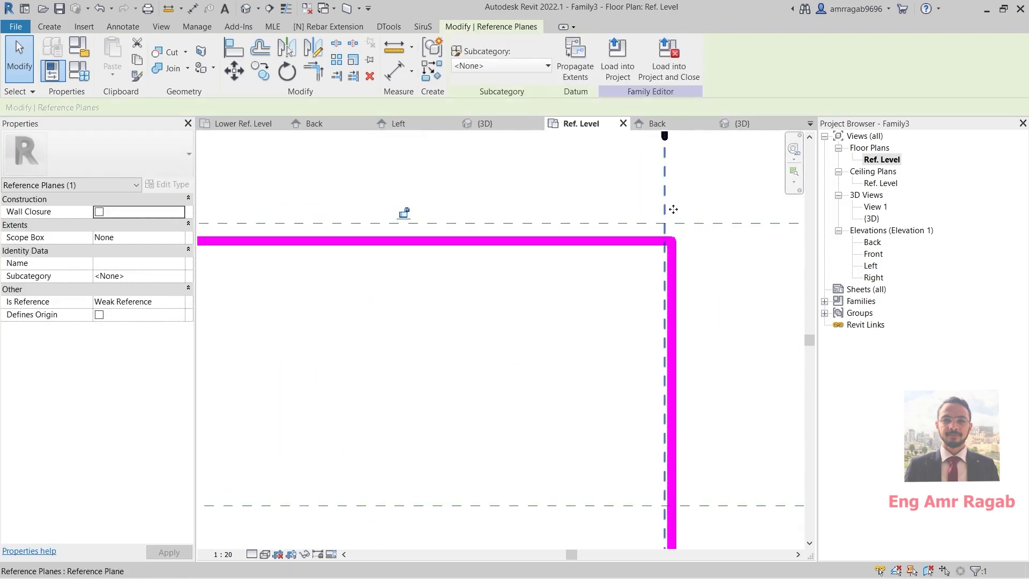
drag(680, 209, 673, 217)
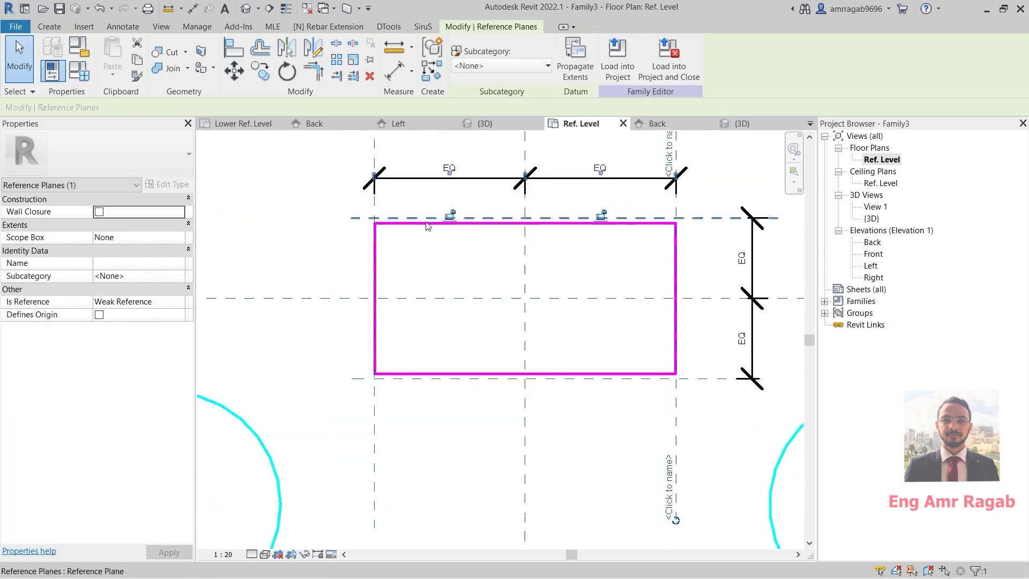
scroll(469, 217, up, 4)
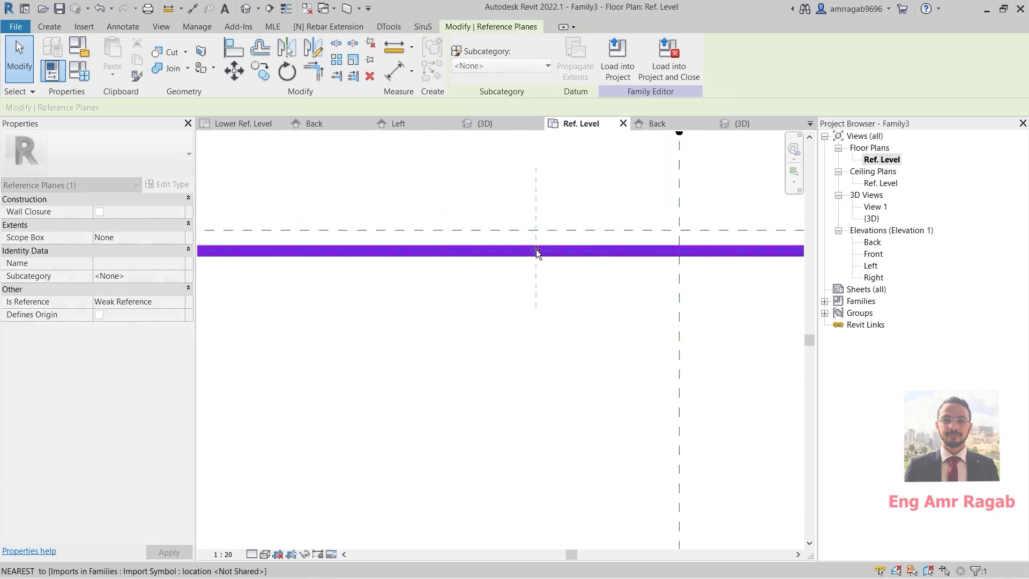
scroll(524, 235, down, 10)
click(594, 253)
scroll(594, 254, down, 3)
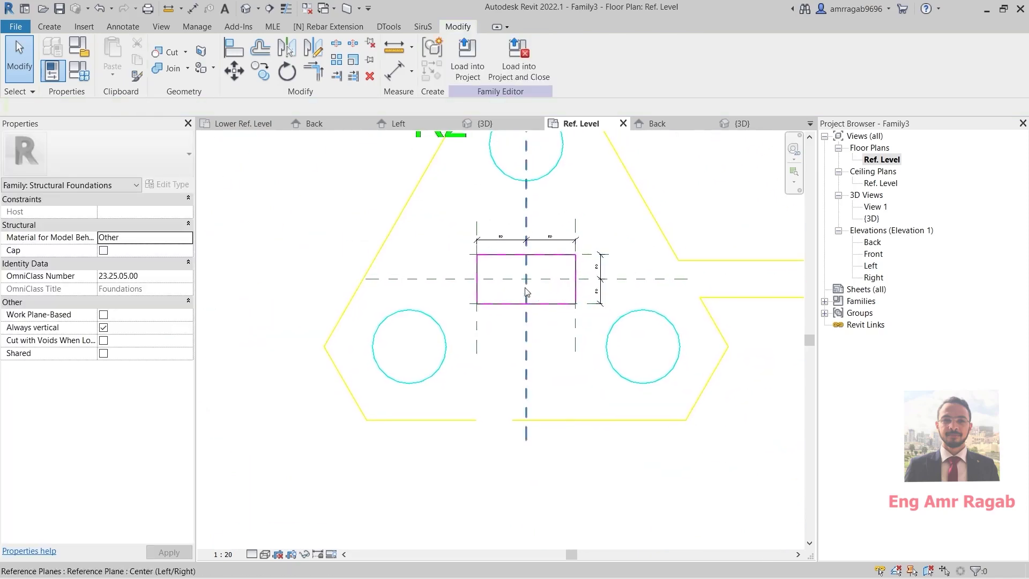
Start an extrusion and pick the yellow R2 cap outline of the imported drawing as sketch lines, skipping the tie-beam lines.
middle_drag(527, 295, 597, 448)
middle_drag(509, 271, 538, 271)
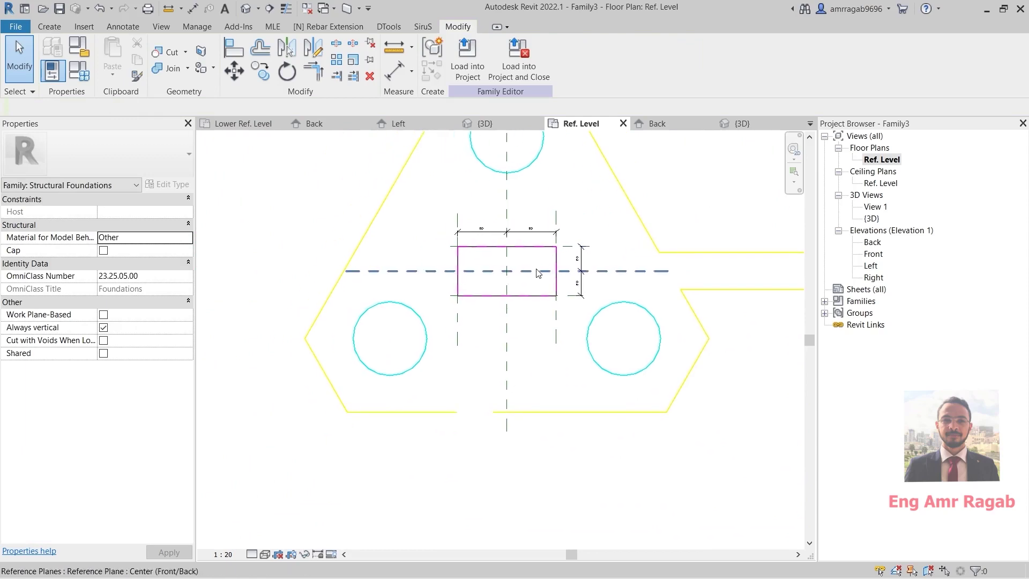
scroll(563, 223, down, 4)
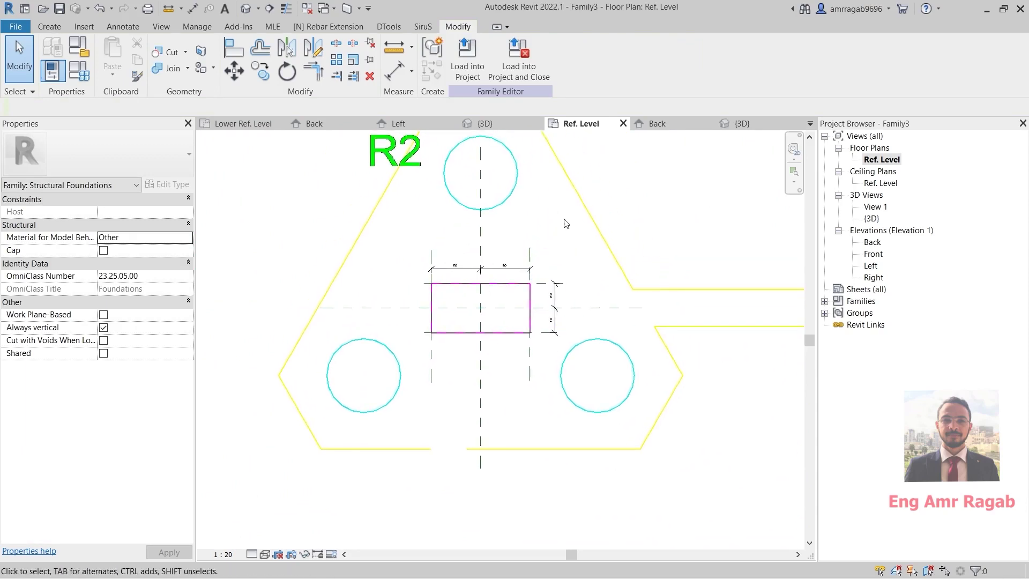
middle_drag(593, 234, 568, 288)
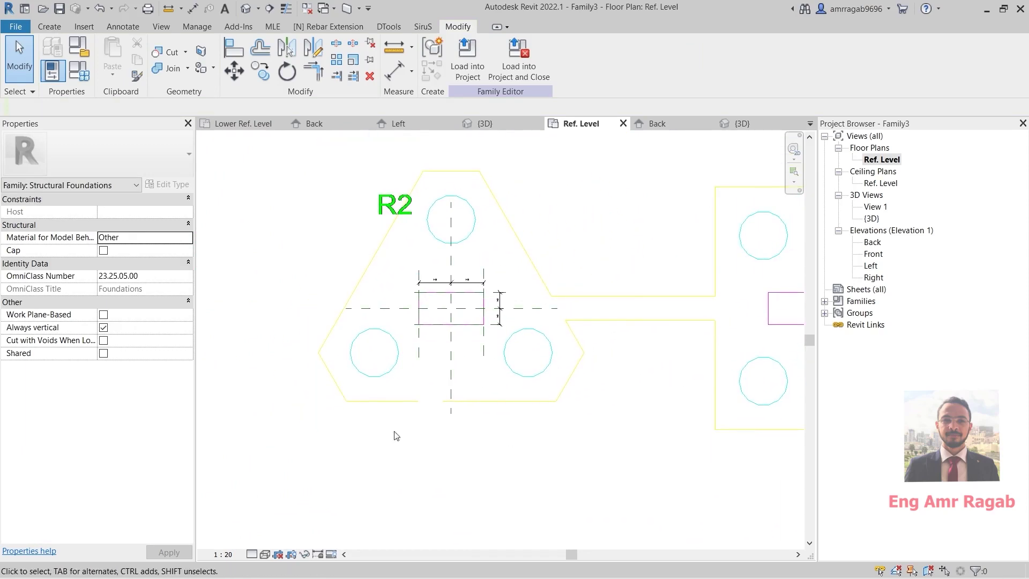
click(46, 29)
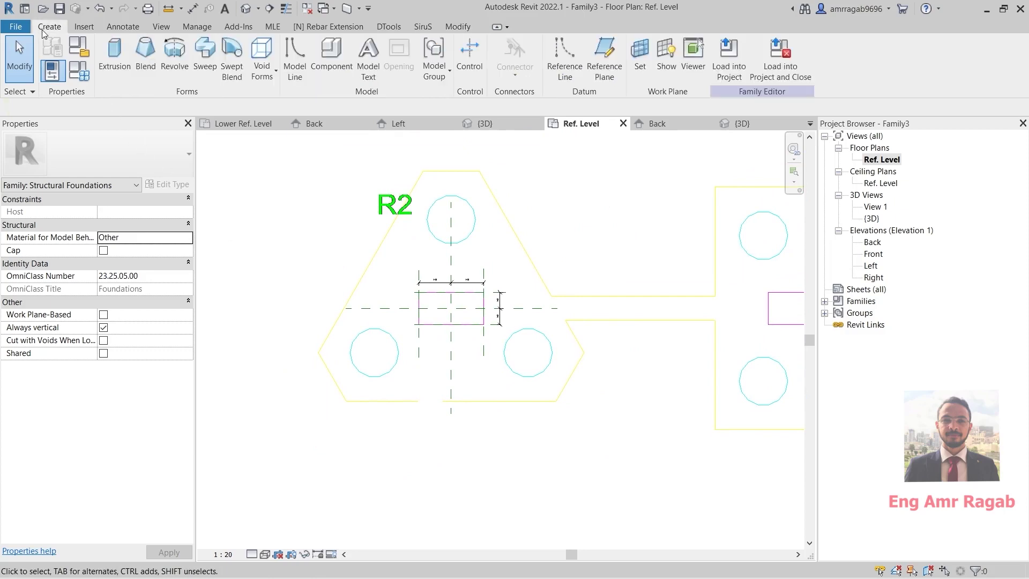
click(112, 63)
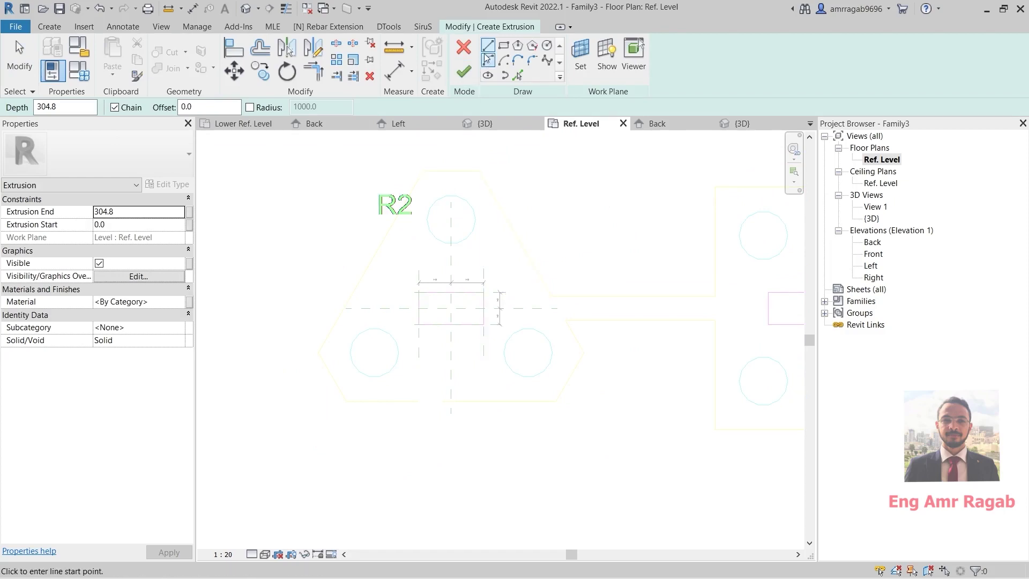
click(460, 171)
click(515, 233)
click(371, 262)
click(331, 376)
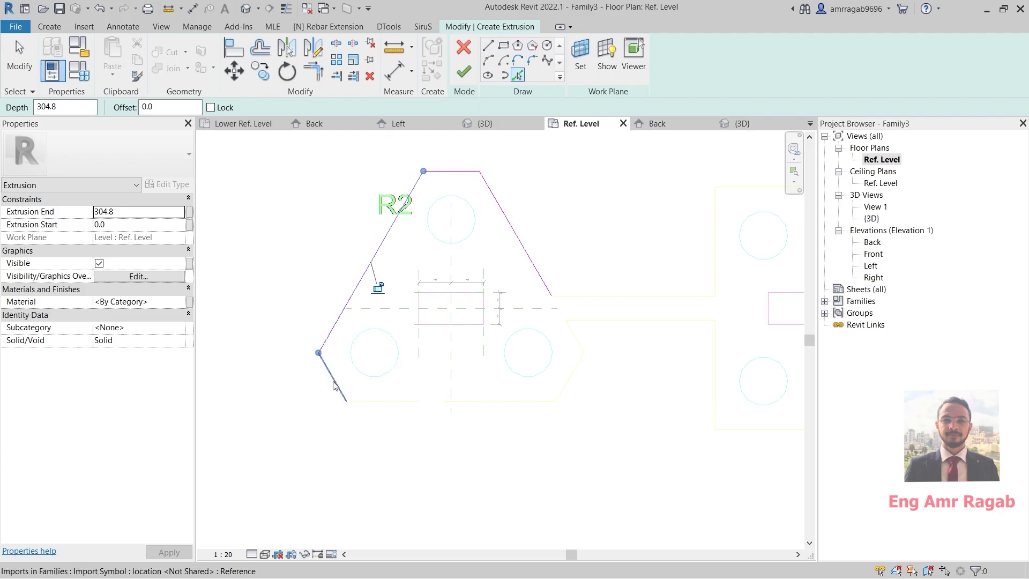
click(375, 401)
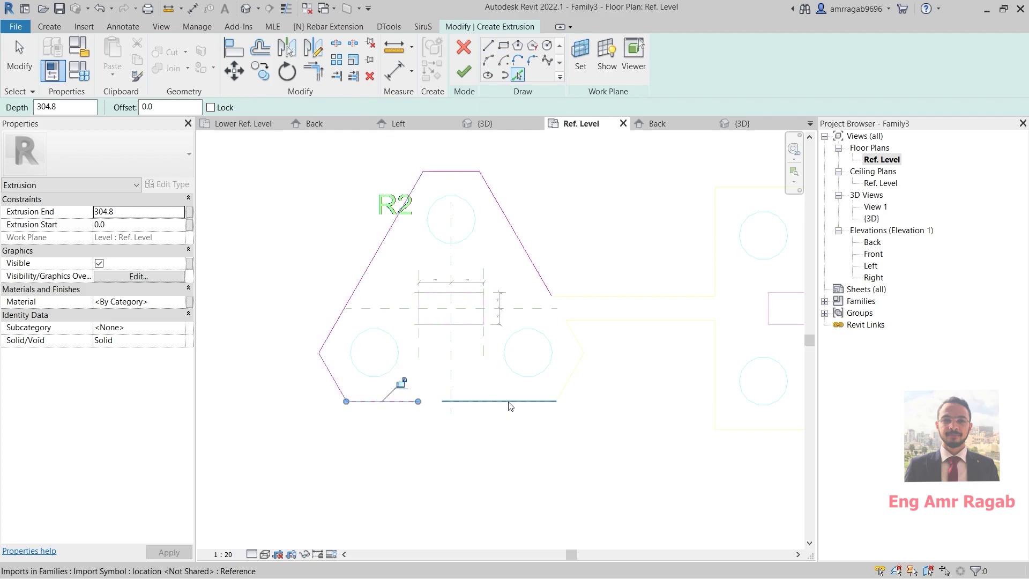
click(579, 368)
key(Escape)
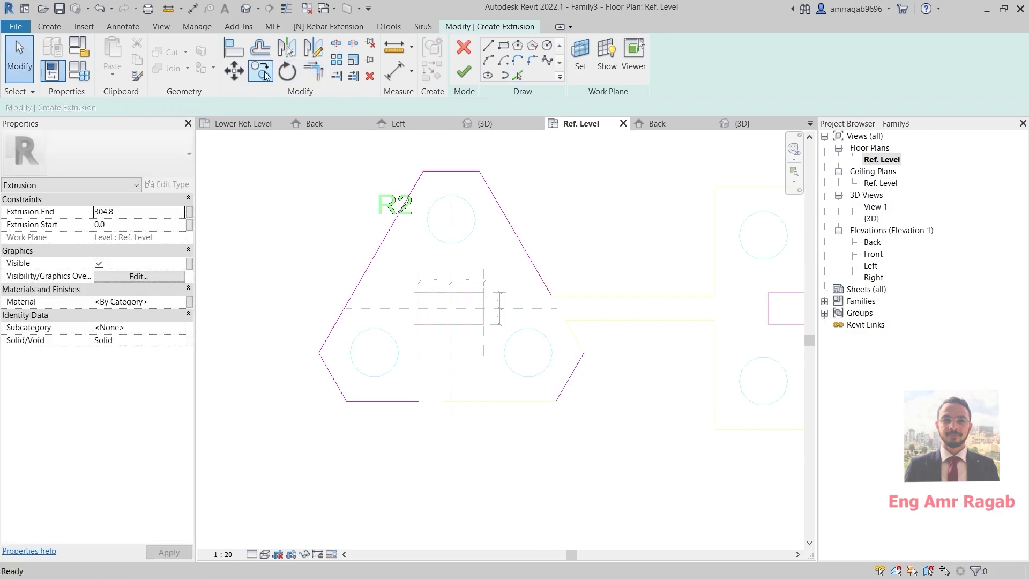
Trim and extend the sketch lines to corners across the tie-beam gap and along the base, closing the six-sided cap outline.
click(314, 71)
click(512, 239)
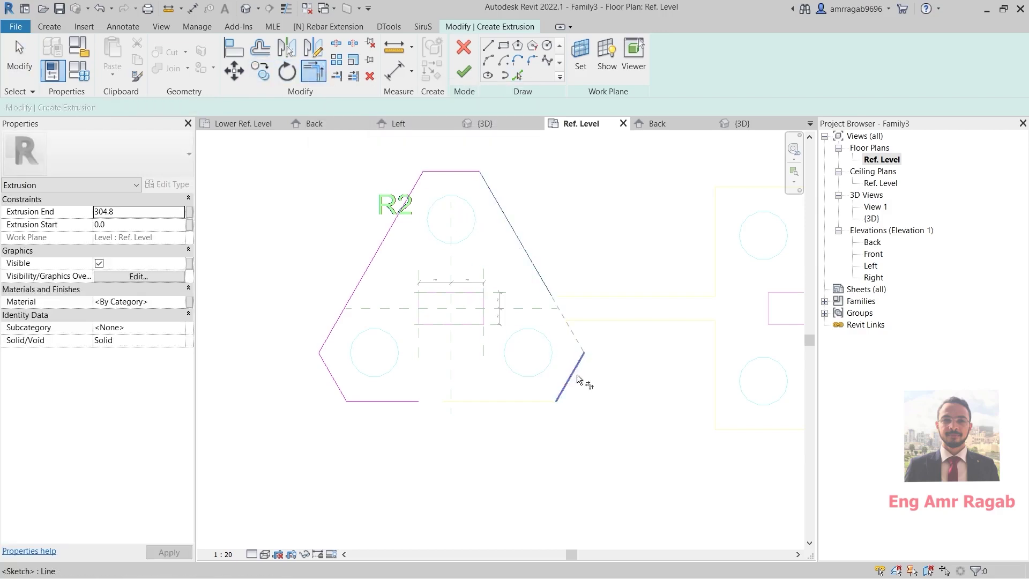
click(577, 379)
click(389, 402)
click(568, 394)
middle_drag(628, 425, 641, 427)
key(Escape)
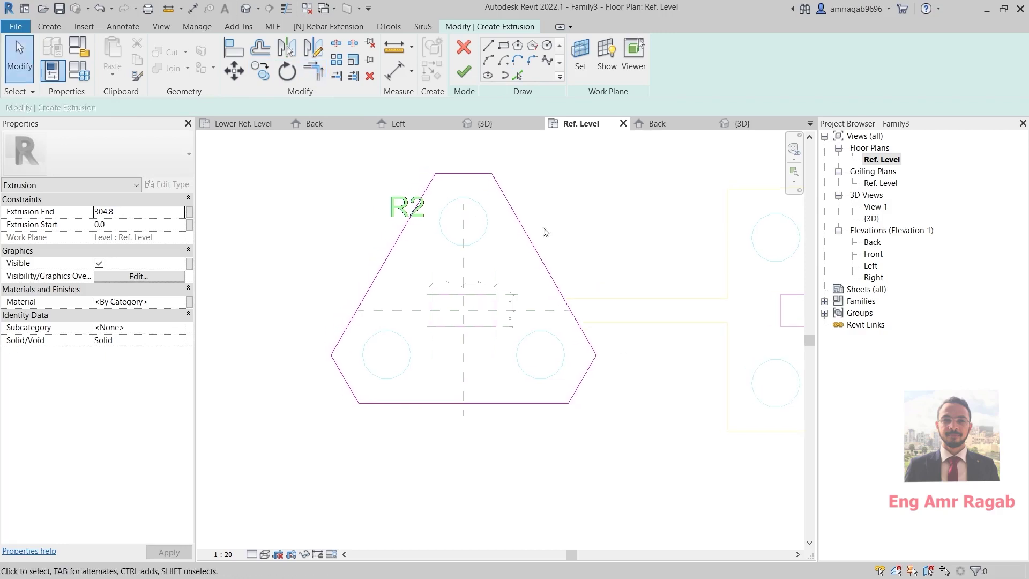
Add an aligned dimension between the endpoints of the cap sketch's short upper edge.
middle_drag(500, 235, 492, 246)
click(120, 26)
click(50, 47)
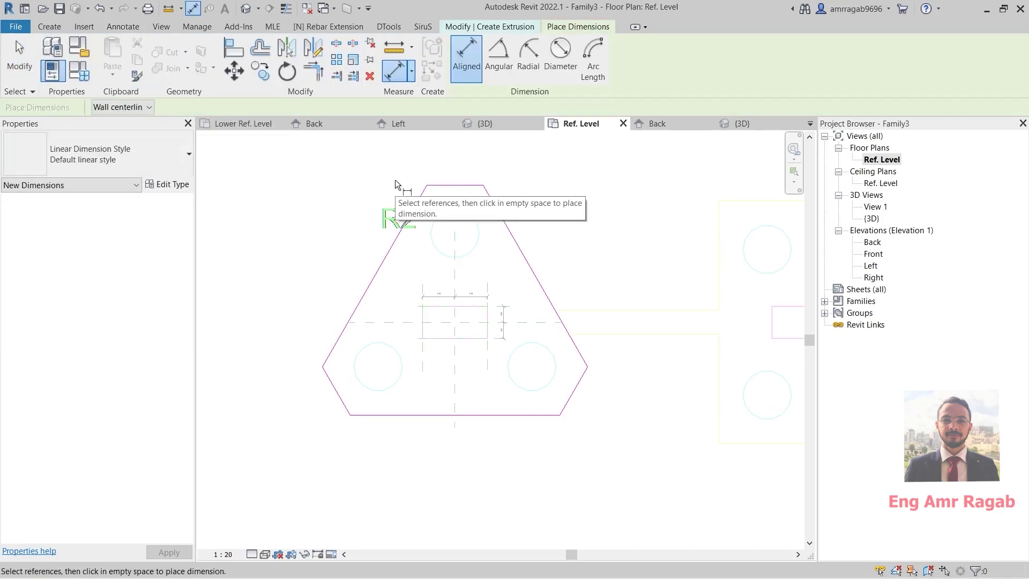
click(427, 185)
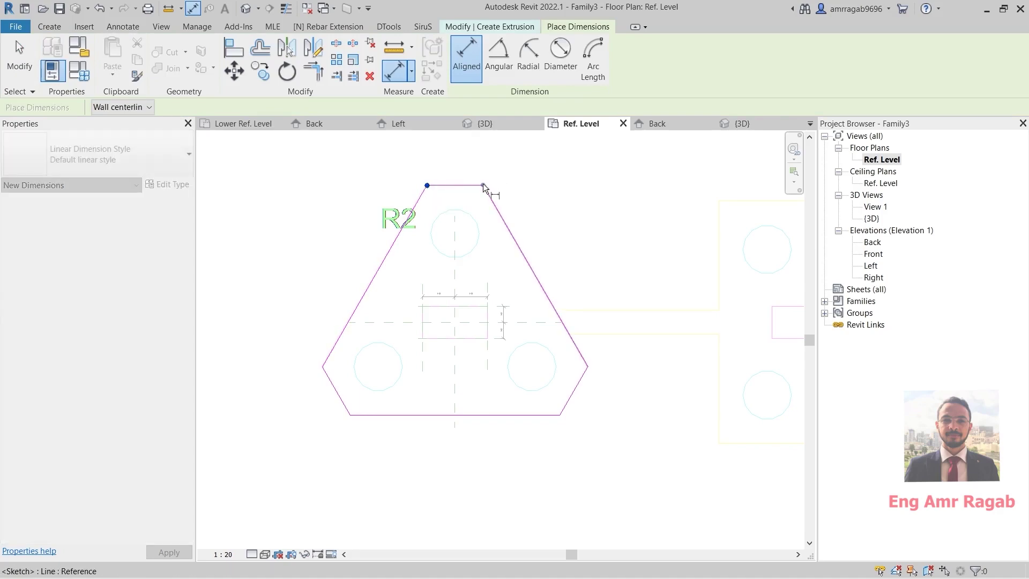
click(484, 185)
click(483, 168)
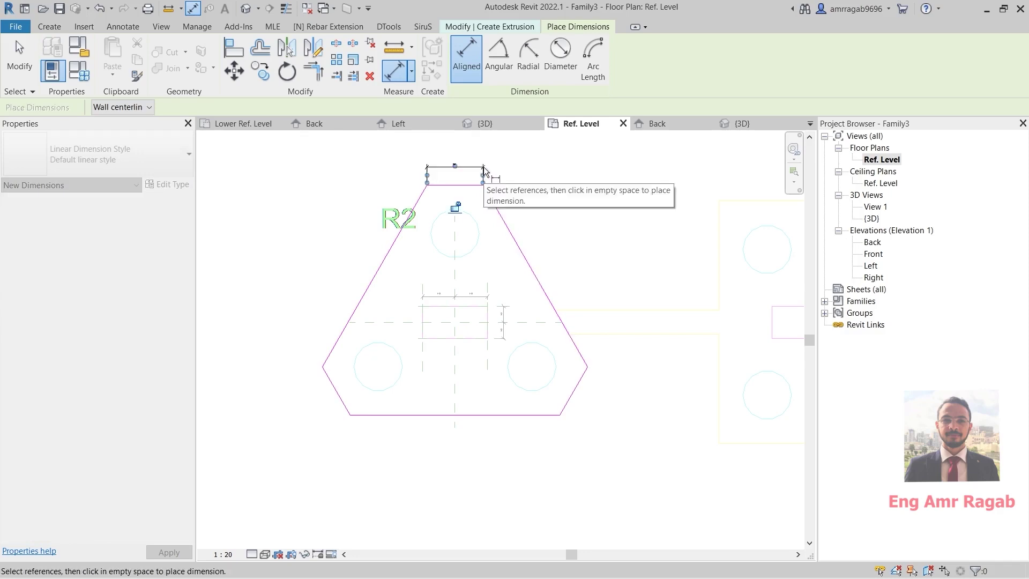
Add aligned dimensions to the two short slanted edges at the cap sketch's lower corners.
middle_drag(664, 361, 635, 310)
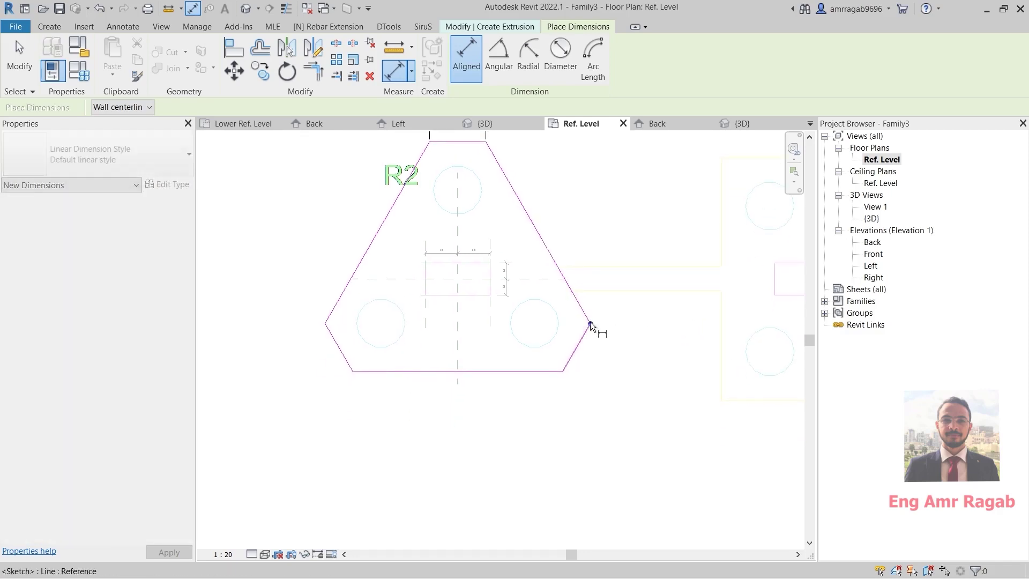
click(590, 321)
click(564, 373)
click(587, 387)
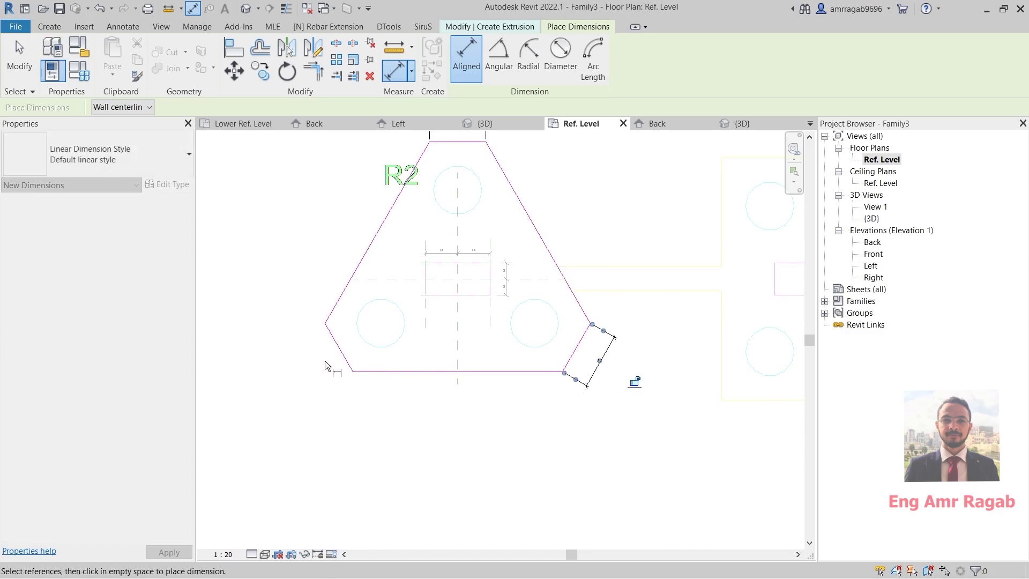
click(352, 372)
click(325, 324)
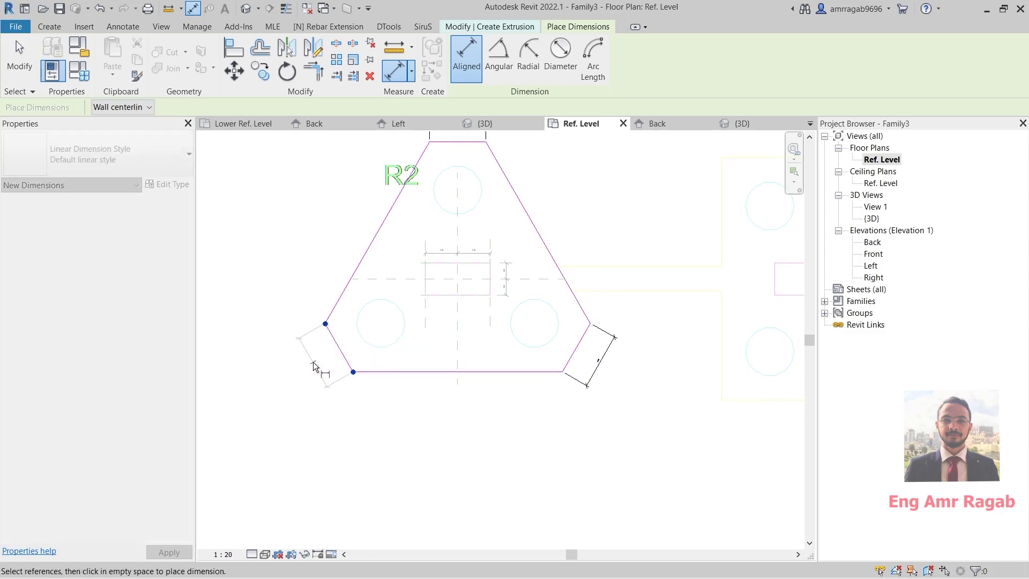
click(314, 366)
scroll(441, 363, down, 2)
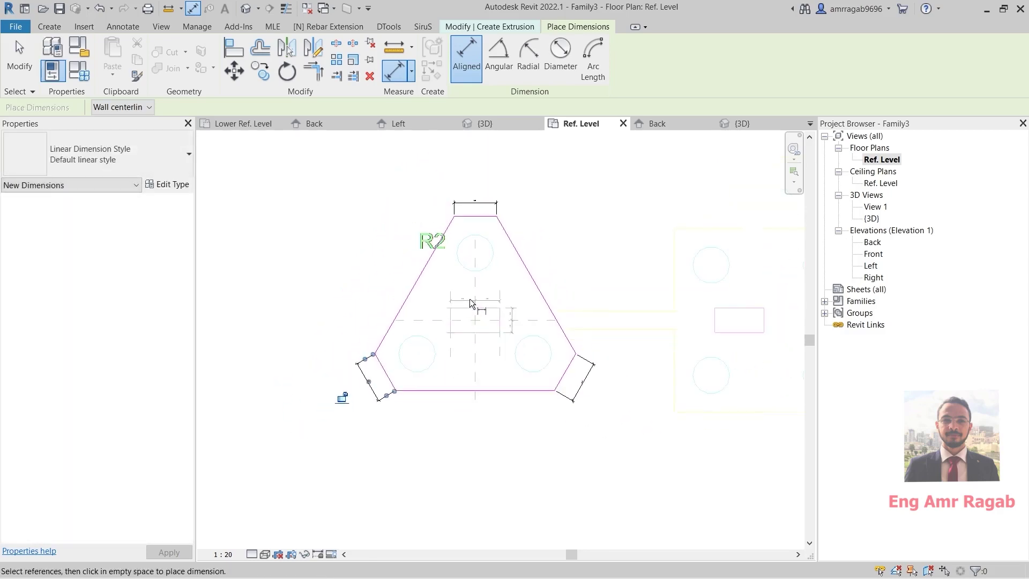
scroll(469, 298, up, 1)
key(Escape)
key(Escape)
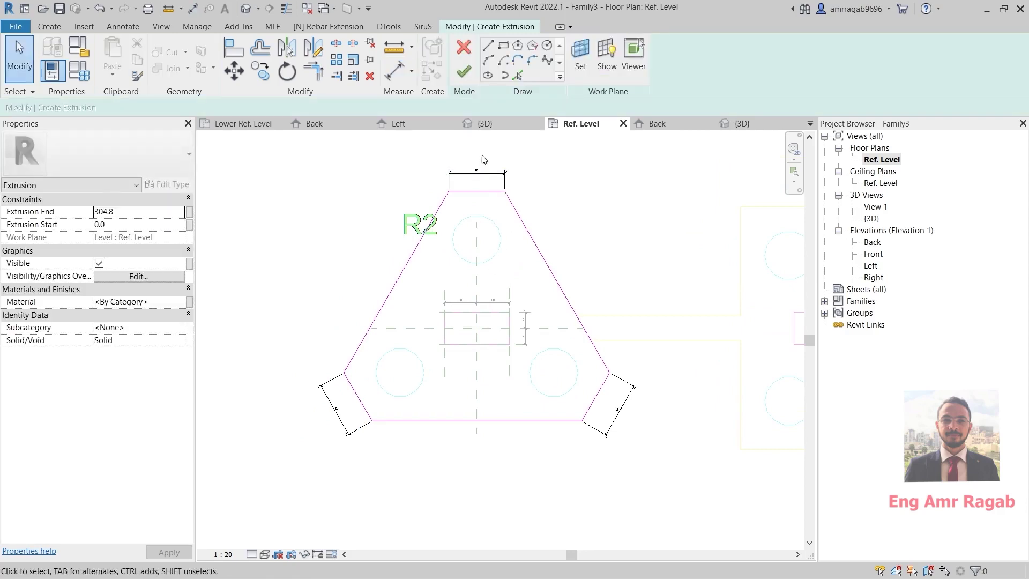
Label the dimensions of the three short cap edges with a new instance length parameter X.
click(477, 173)
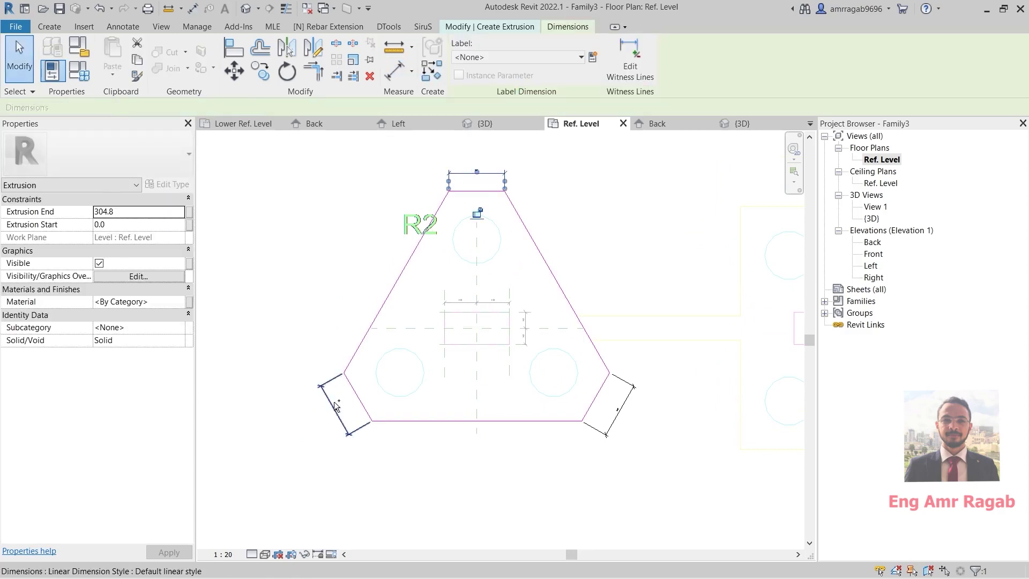
ctrl+click(584, 422)
ctrl+click(336, 408)
click(592, 57)
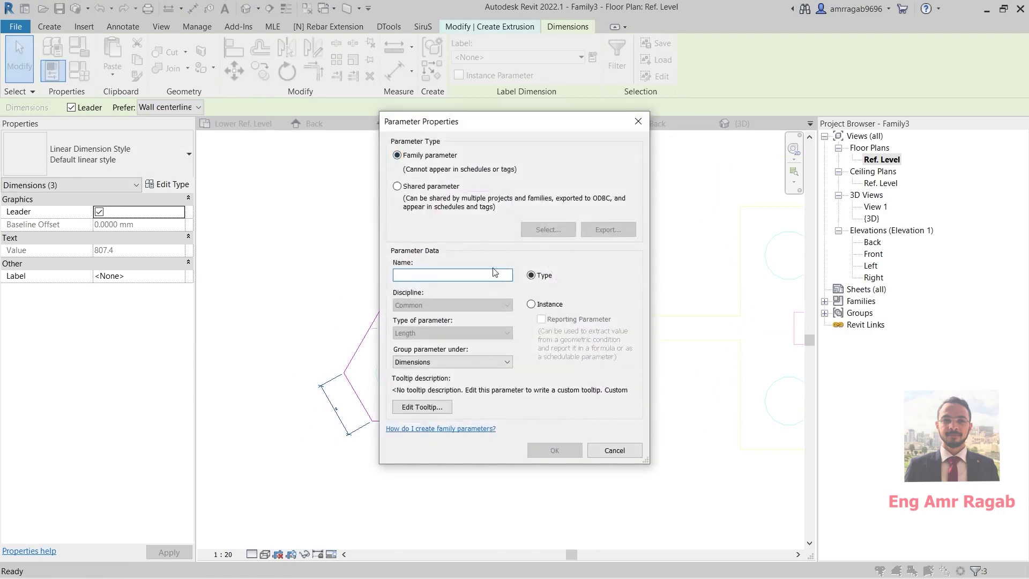
text(X)
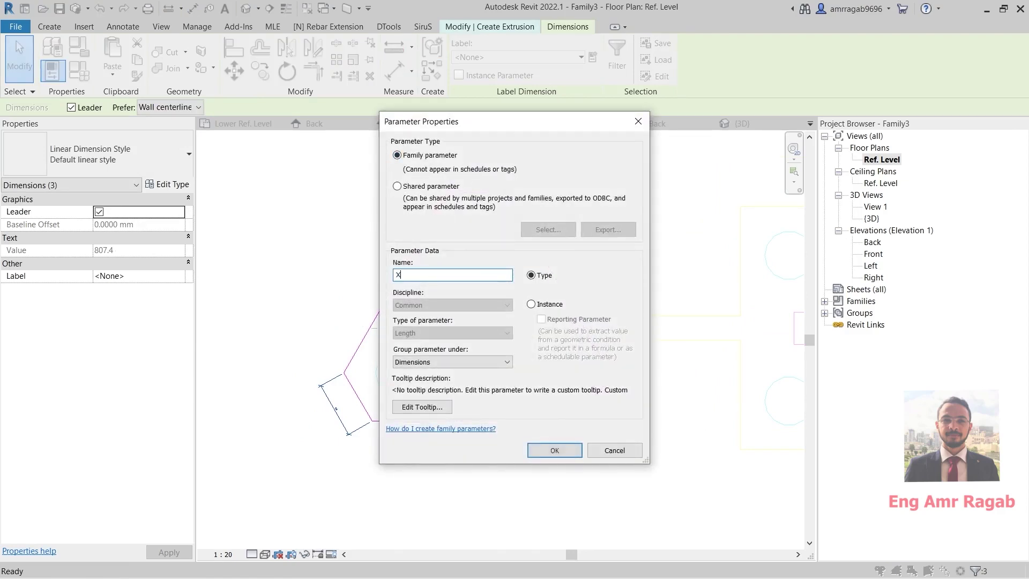
click(548, 306)
click(554, 450)
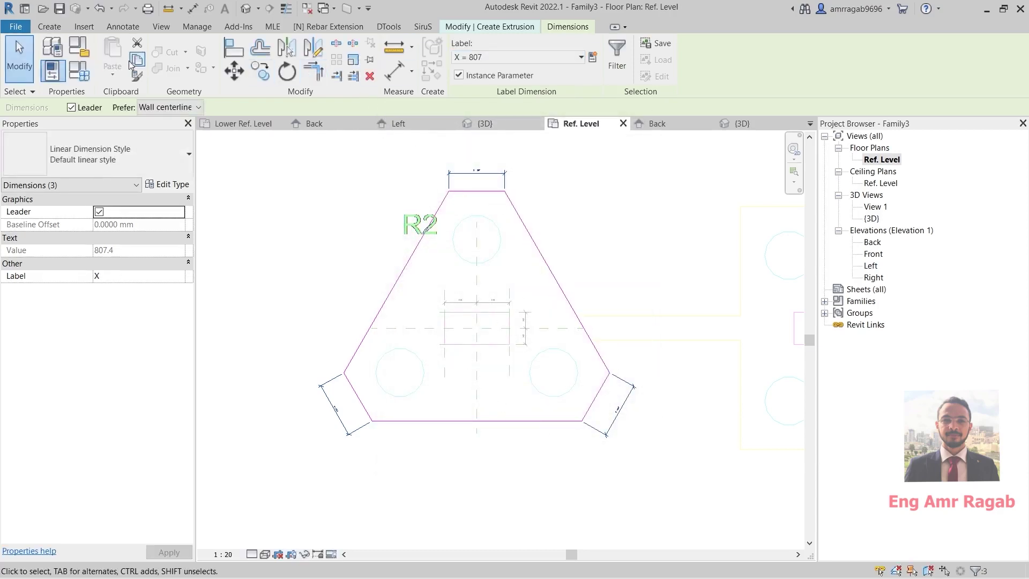
Add aligned dimensions between the endpoints of the cap sketch's two long slanted edges.
click(123, 27)
click(56, 51)
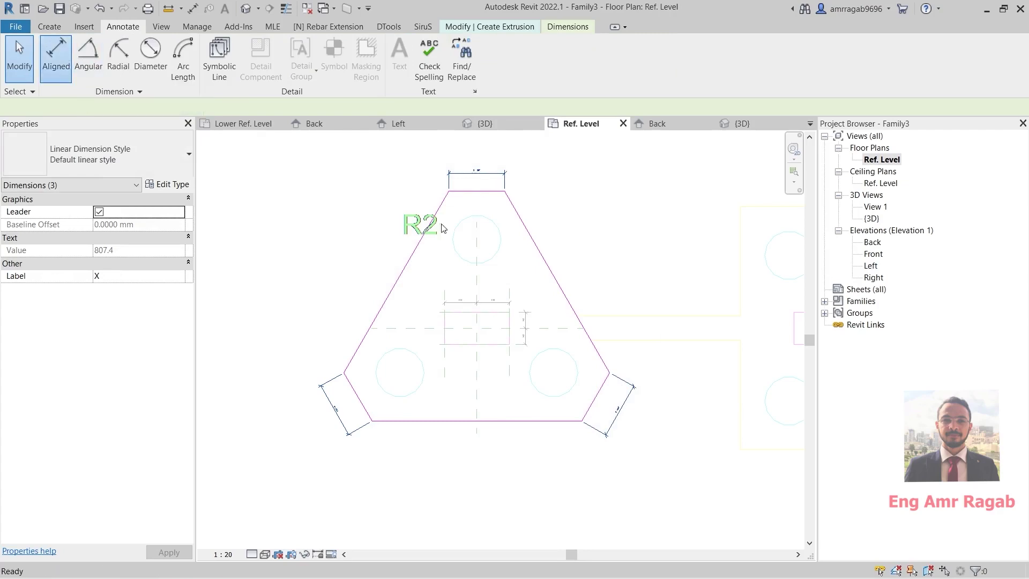
click(505, 192)
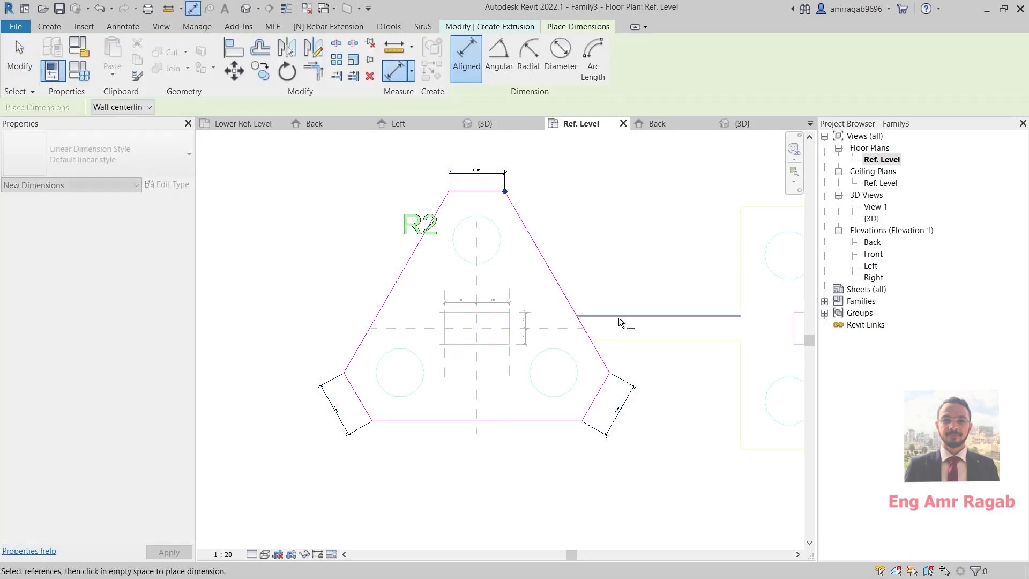
click(610, 373)
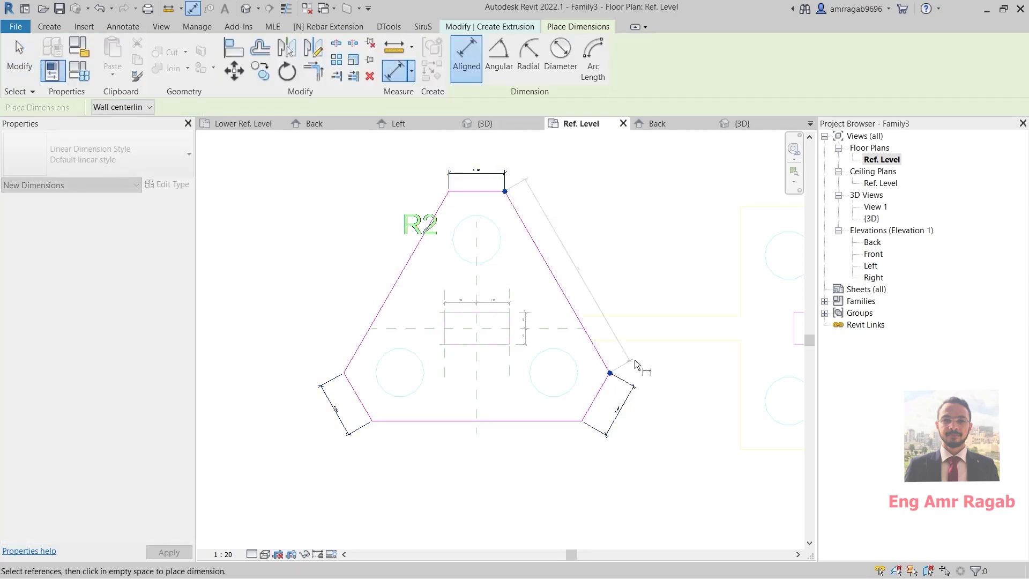
click(626, 331)
click(450, 191)
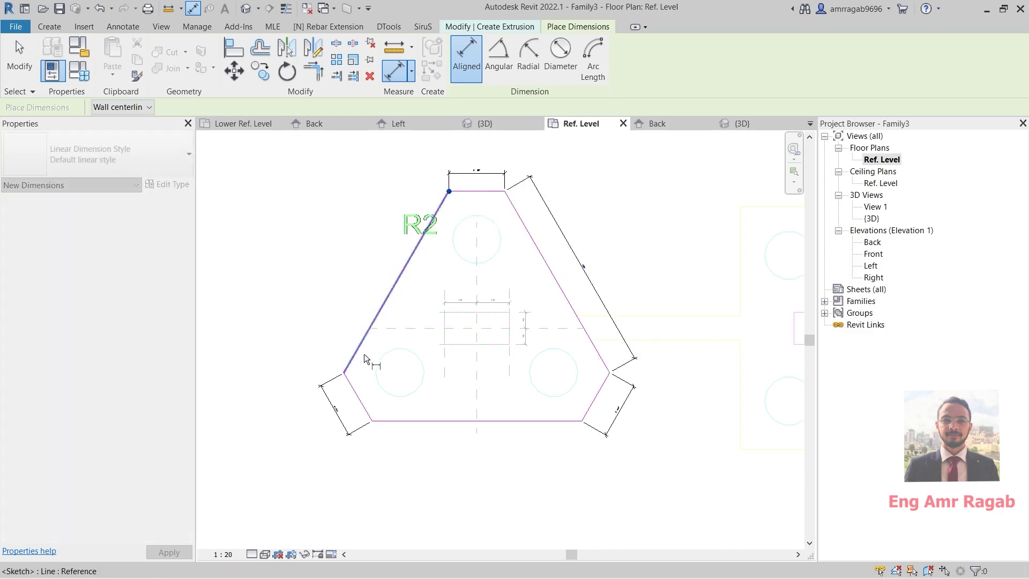
click(344, 373)
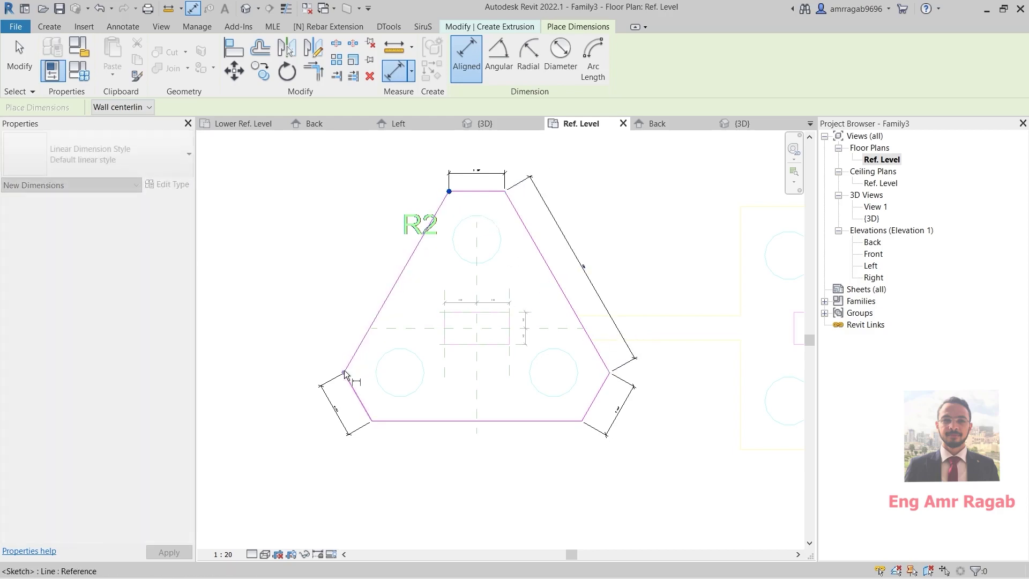
click(343, 323)
Add an aligned dimension between the endpoints of the cap sketch's base edge.
click(371, 421)
click(582, 421)
click(556, 443)
key(Escape)
key(Escape)
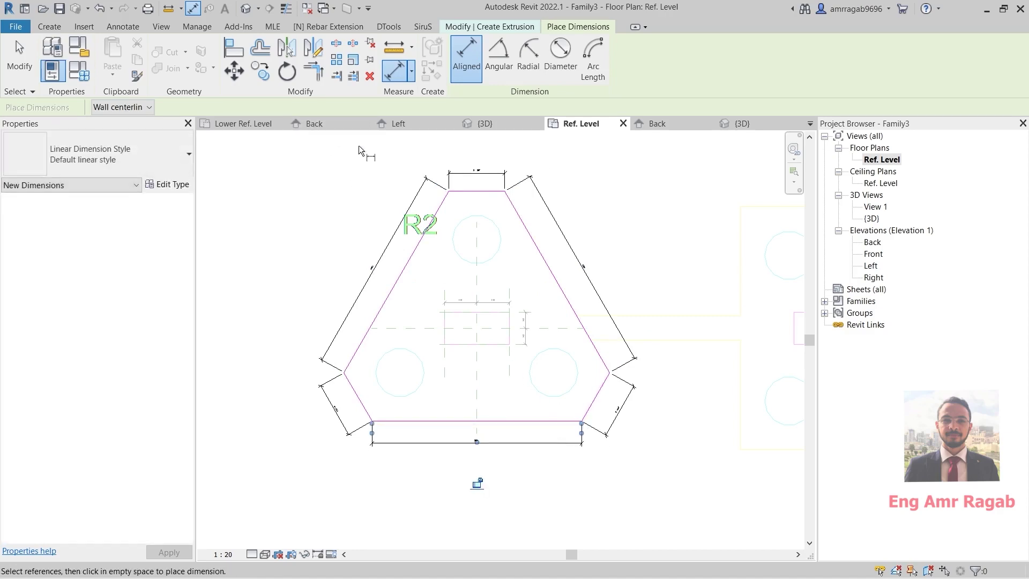
Label the dimensions of the three long cap edges with a new instance parameter B and finish the extrusion sketch.
click(563, 244)
ctrl+click(380, 257)
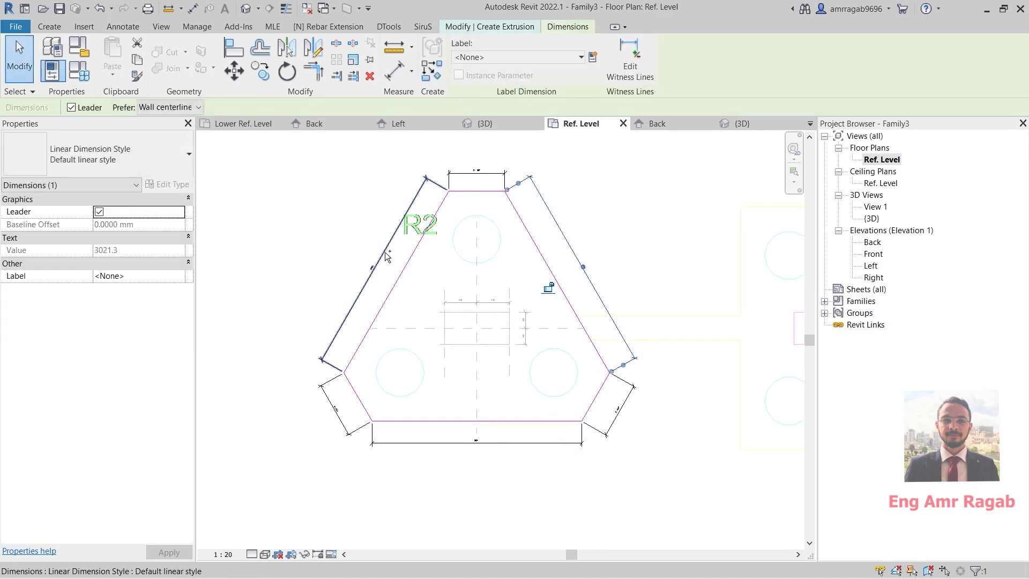
ctrl+click(460, 441)
click(593, 57)
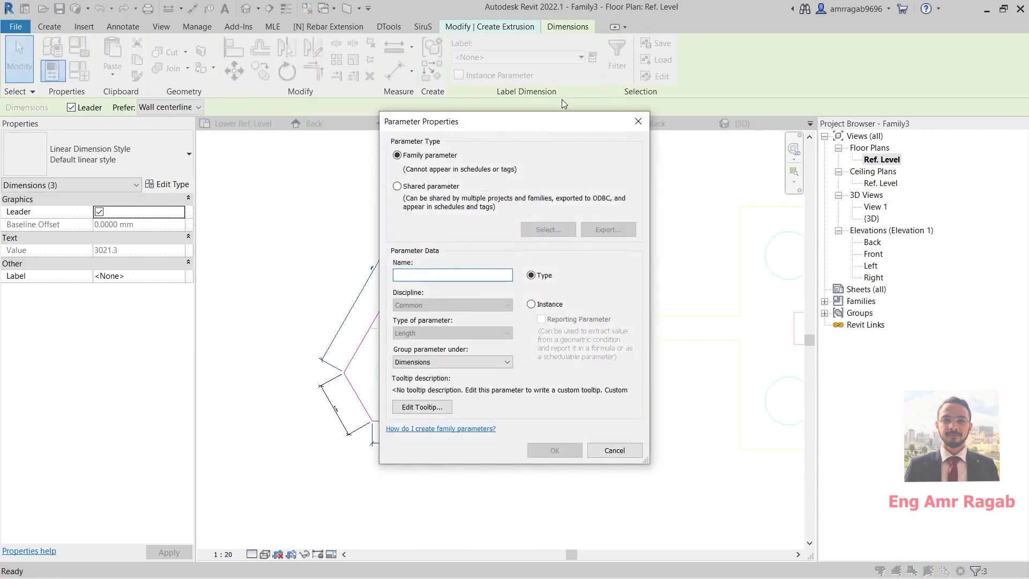
text(B)
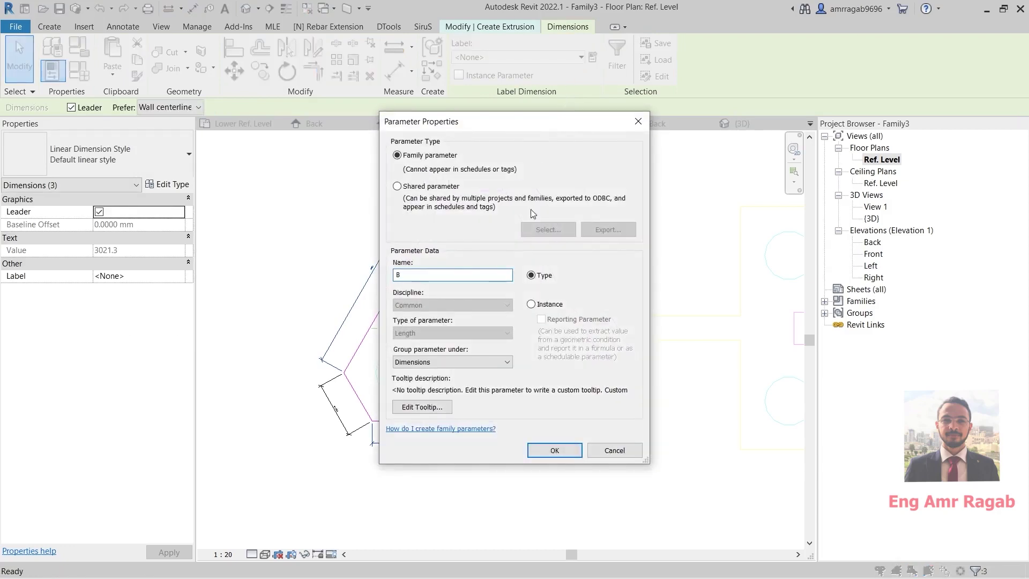
click(532, 304)
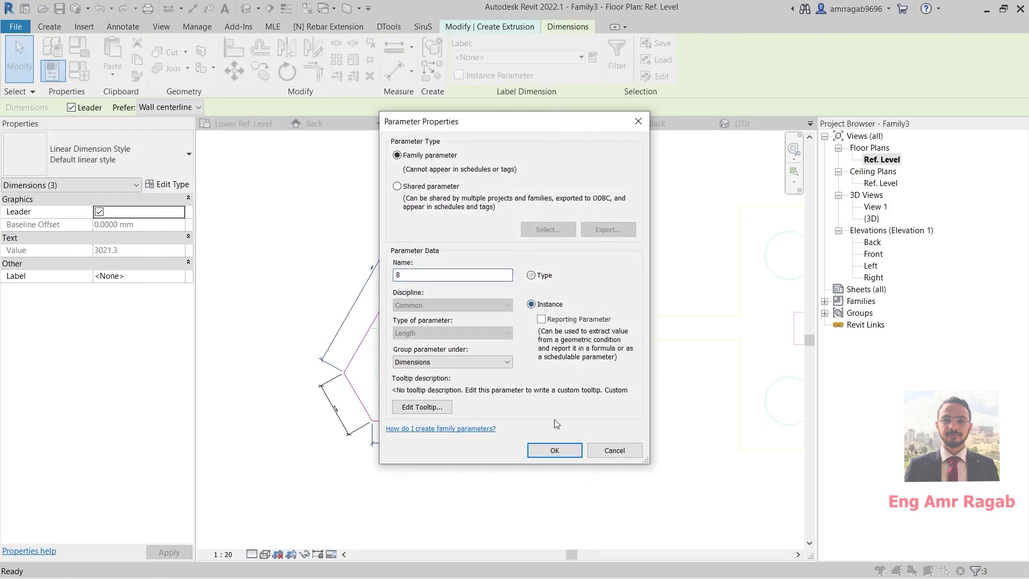
click(555, 450)
click(645, 280)
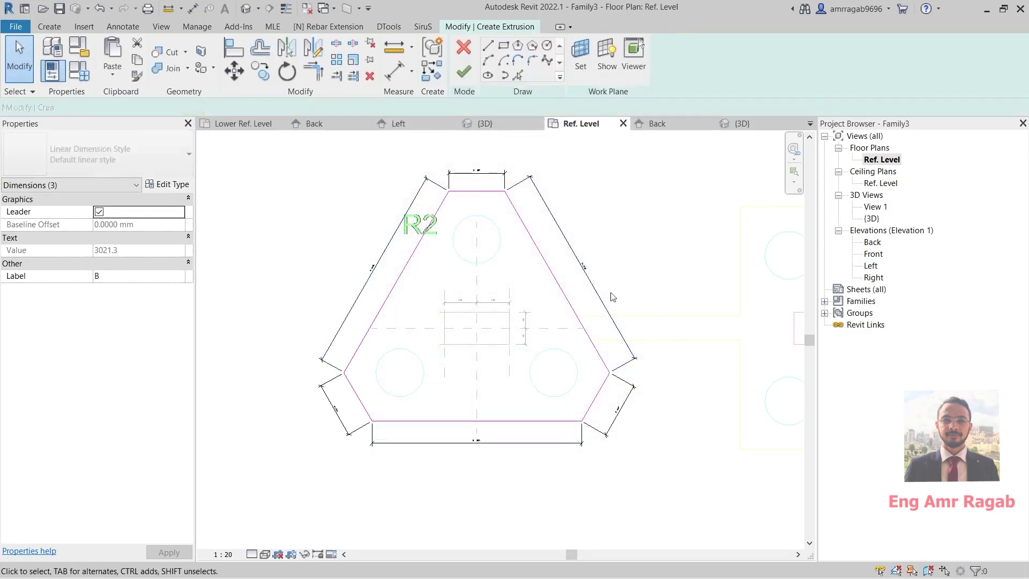
click(462, 56)
Try to delete the T PC parameter and go through the other dimension parameters in the family types.
click(63, 78)
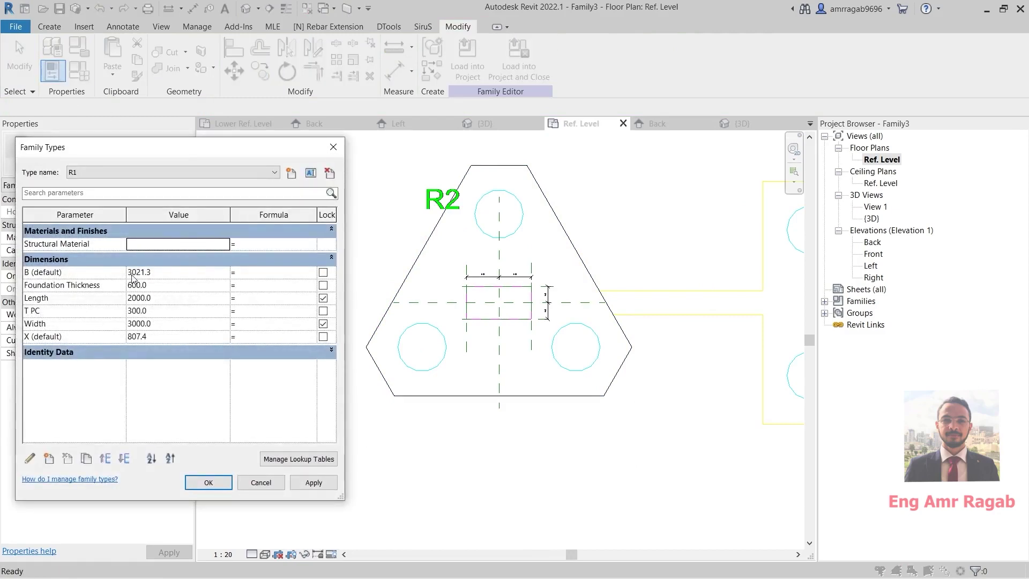
click(61, 310)
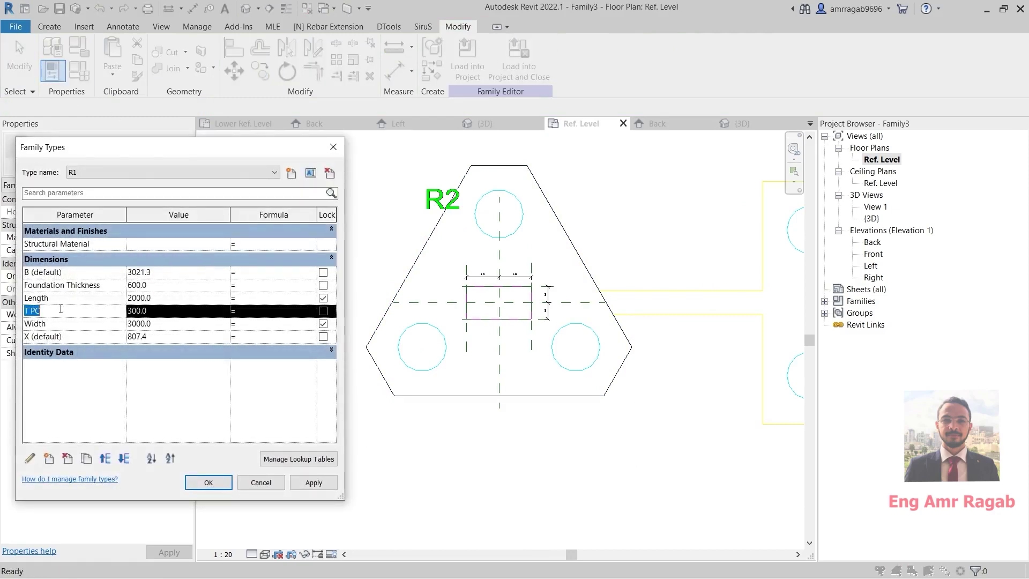
click(67, 459)
click(527, 299)
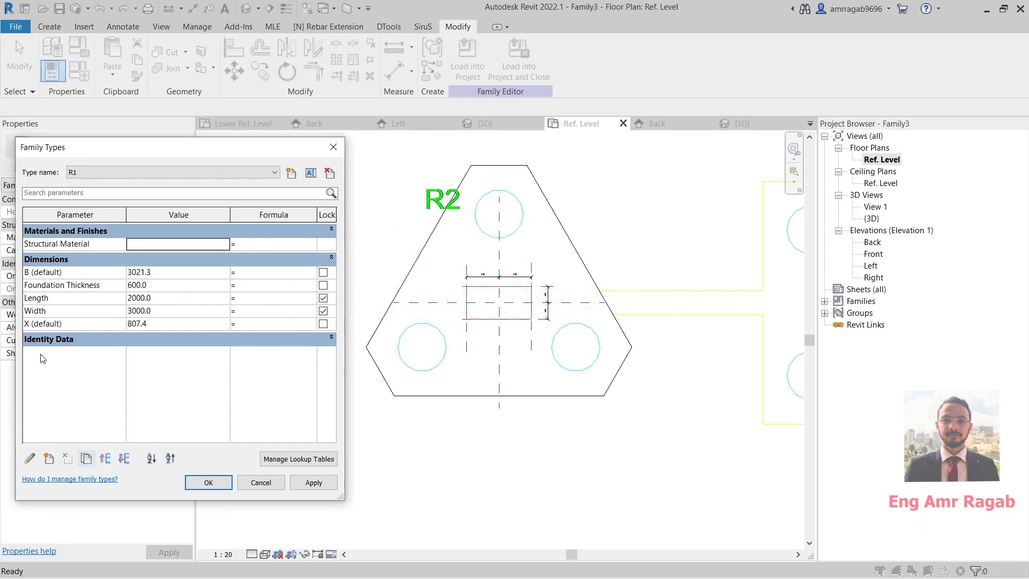
click(52, 312)
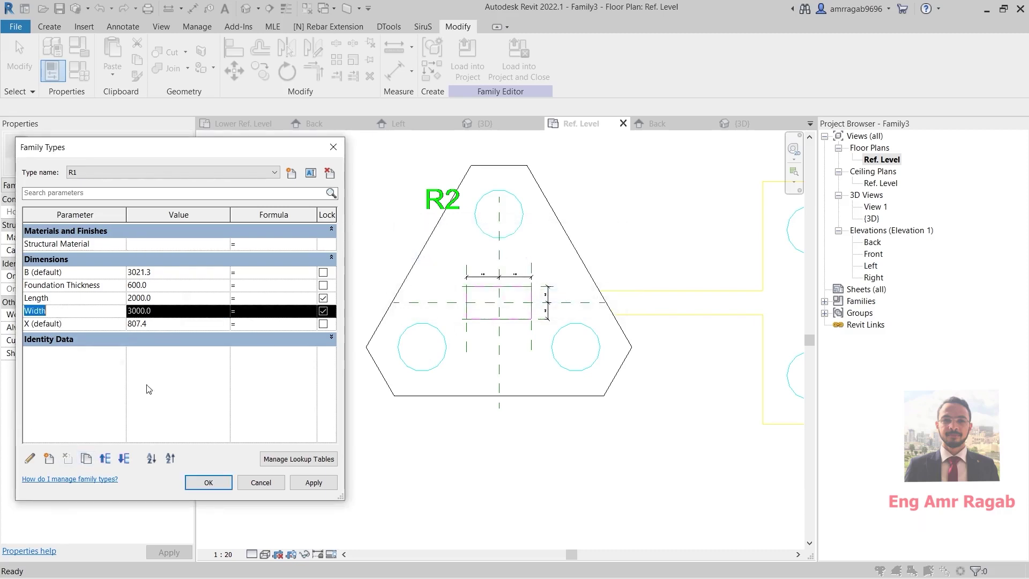
click(60, 298)
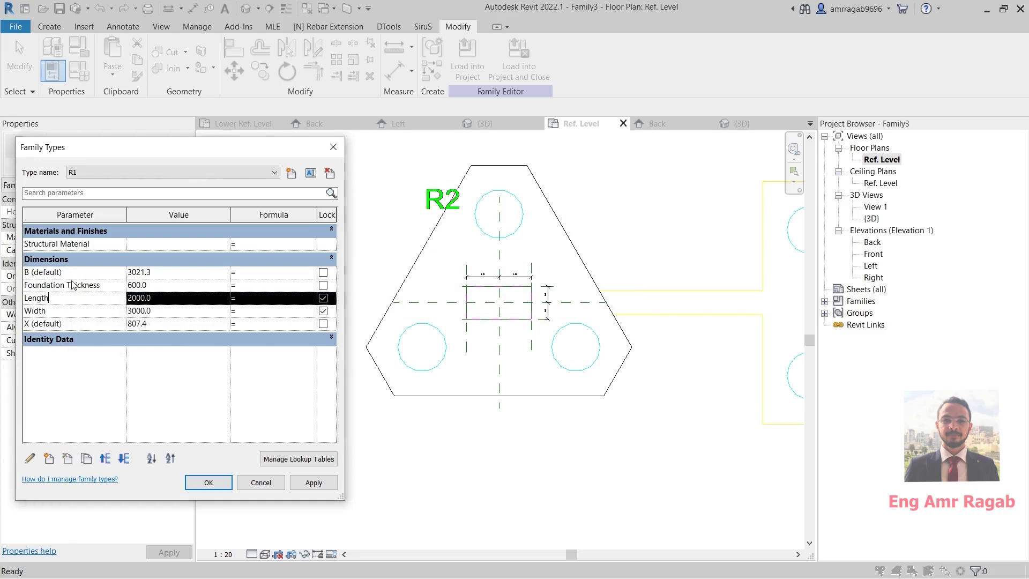
click(82, 284)
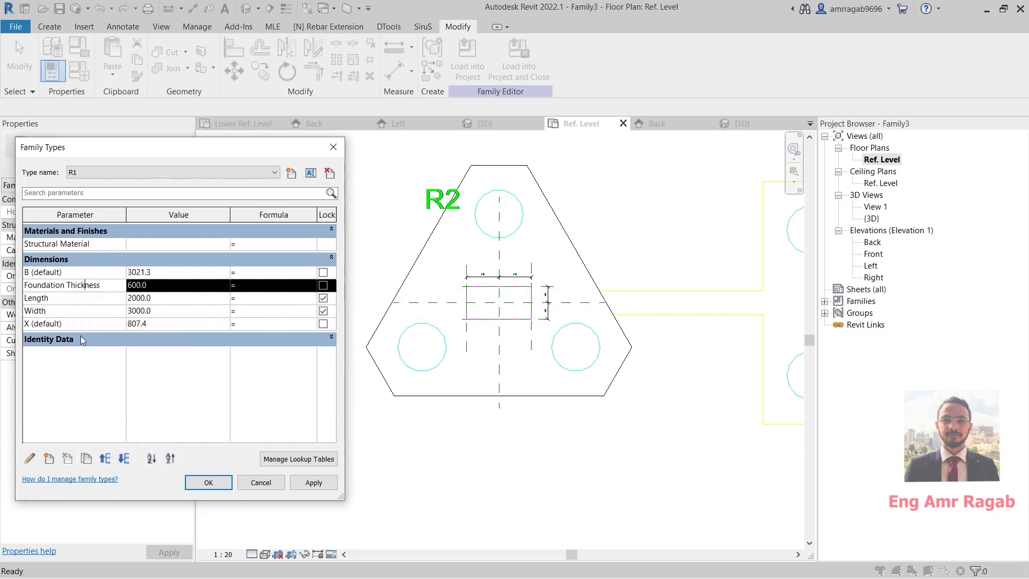
click(61, 272)
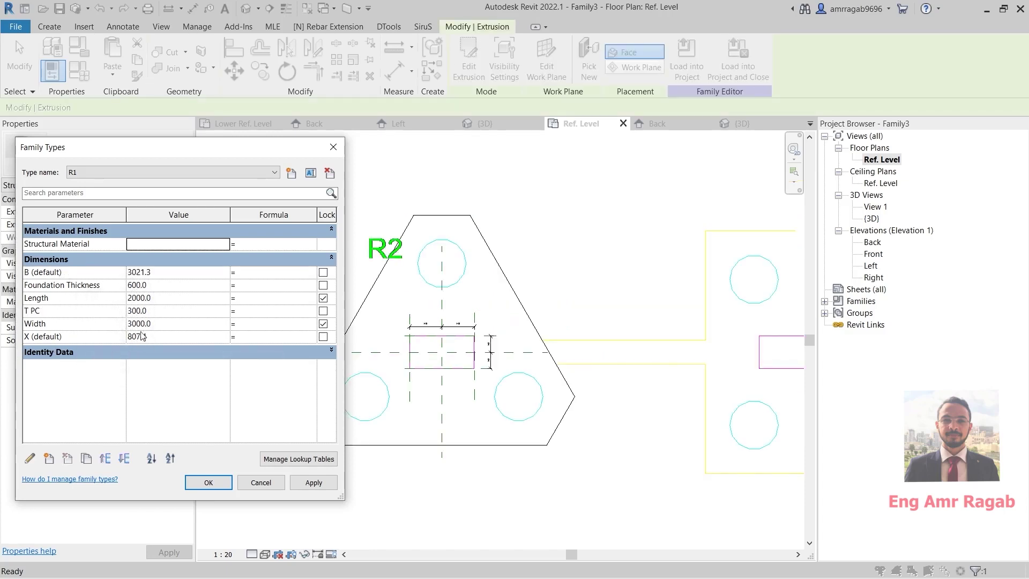
Test the cap's short edges by setting parameter X to 850 in the family types and applying it.
click(148, 337)
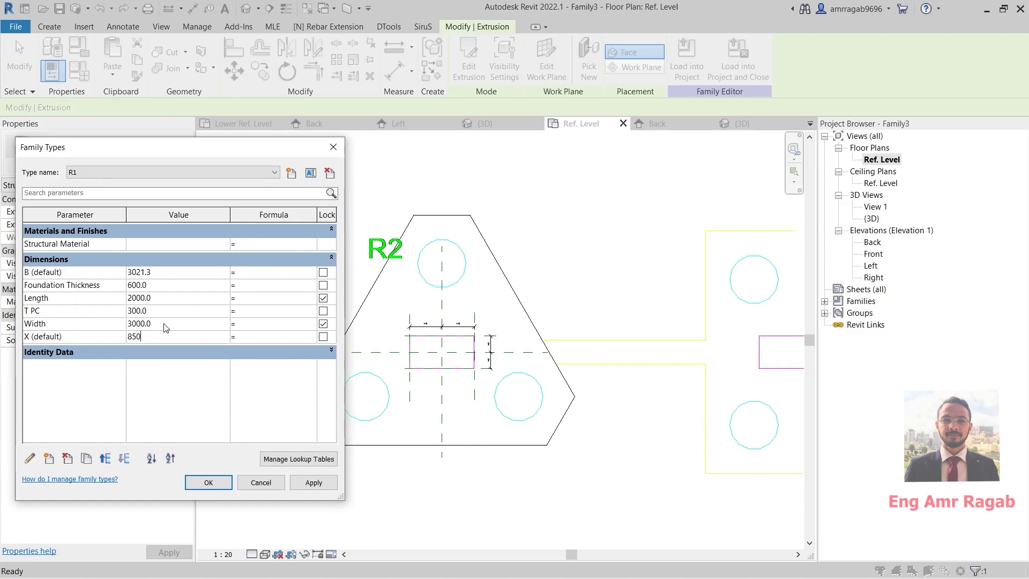
drag(134, 147, 76, 149)
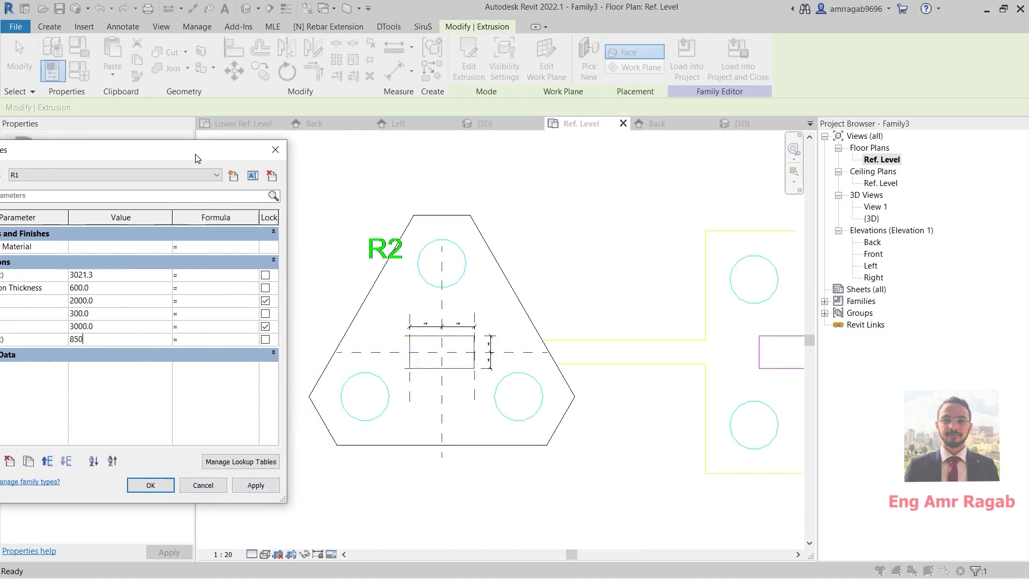
click(253, 486)
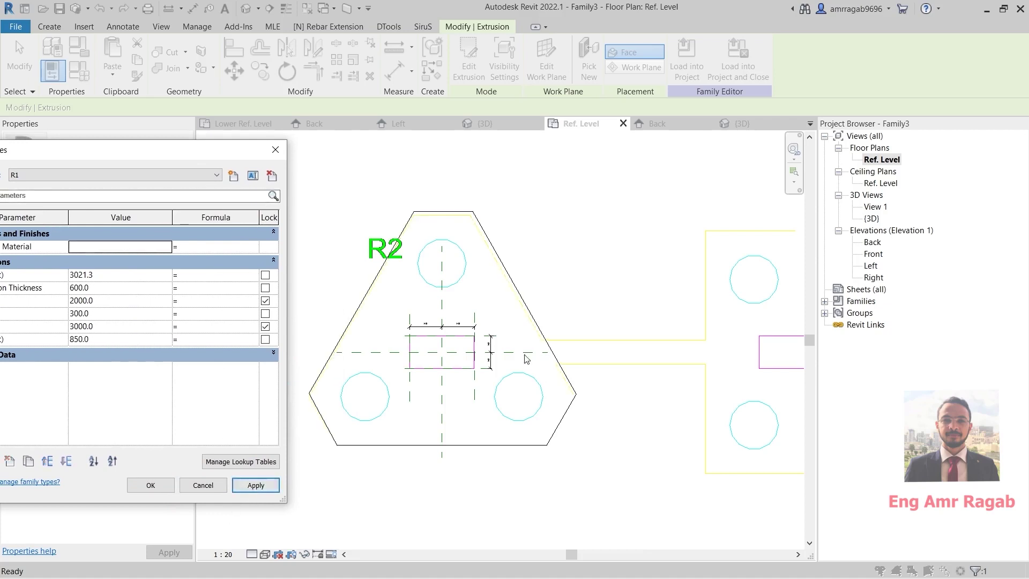
Test the cap's long edges by setting parameter B to 3500, applying it and closing the family types.
drag(173, 157, 839, 163)
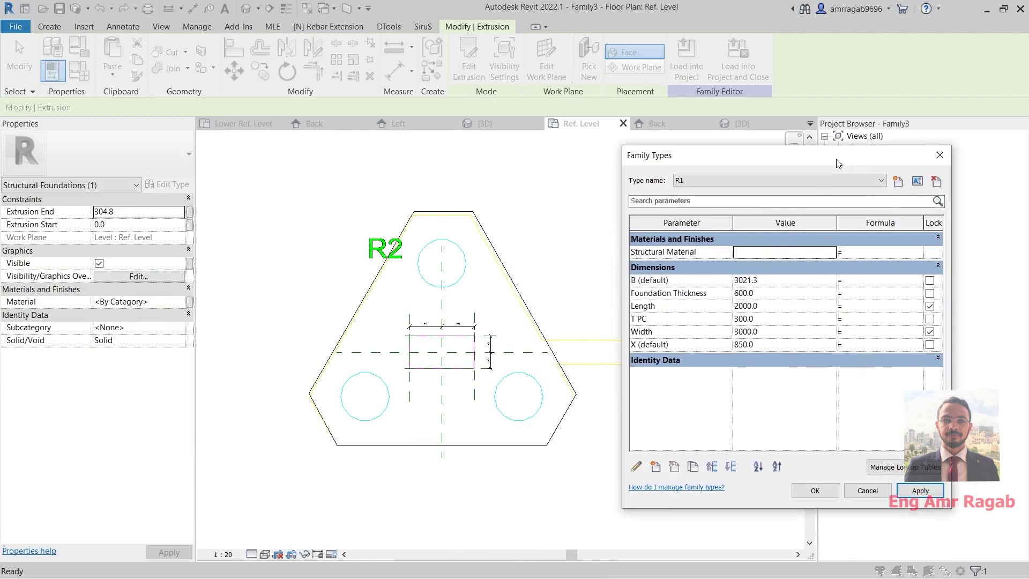
click(754, 279)
text(35)
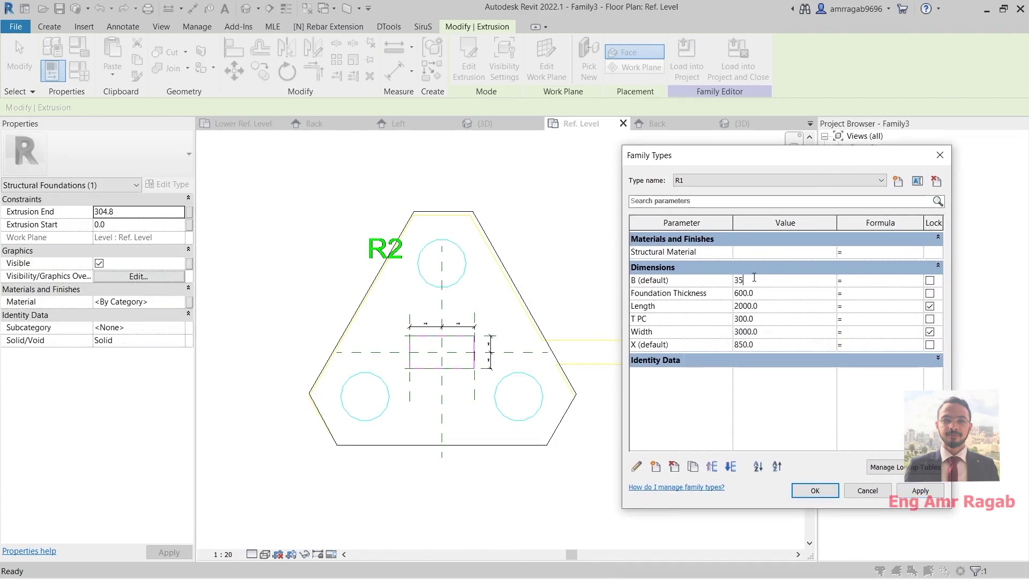
text(00)
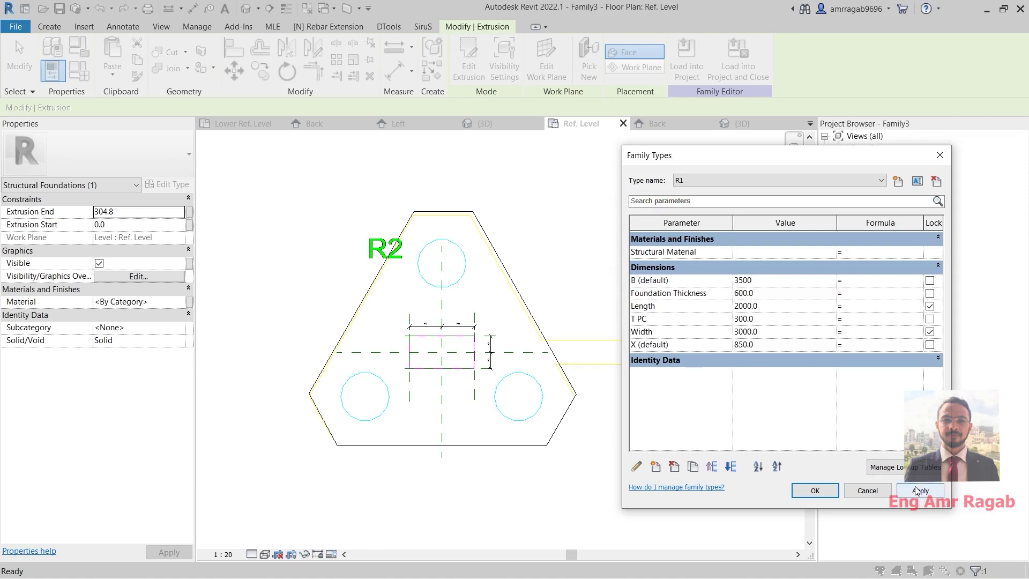
click(920, 490)
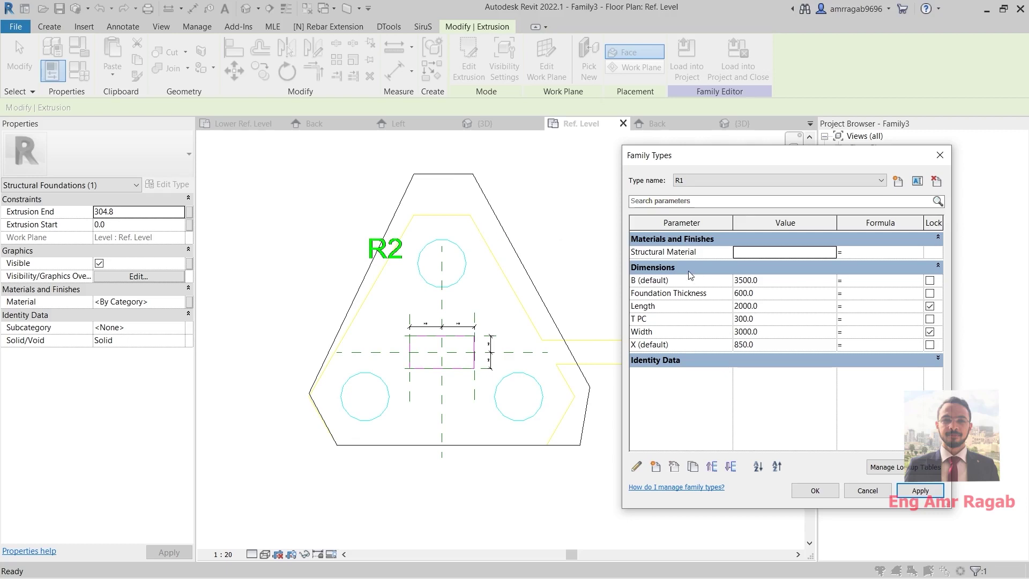
click(940, 155)
click(533, 242)
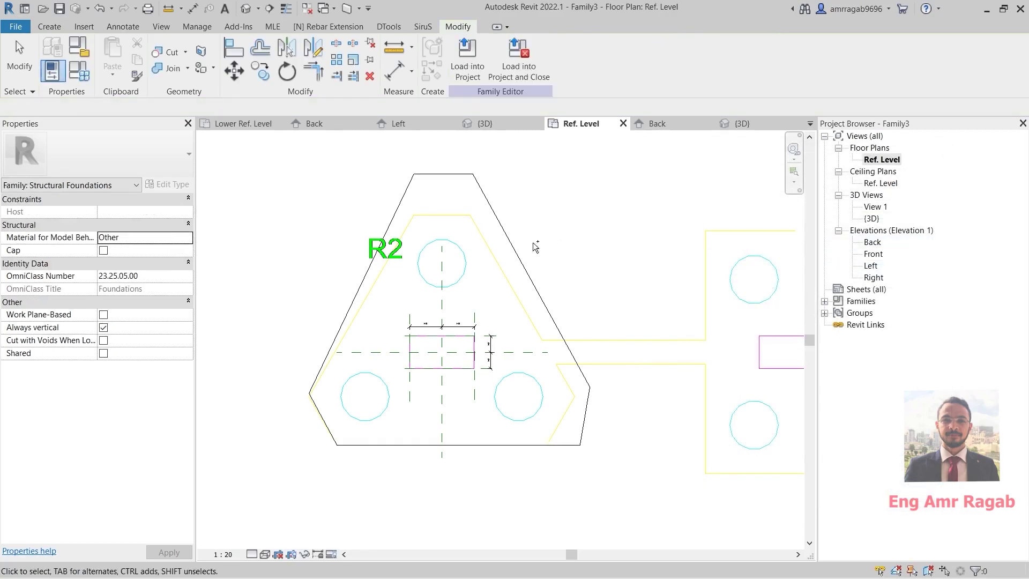
middle_drag(552, 261, 584, 266)
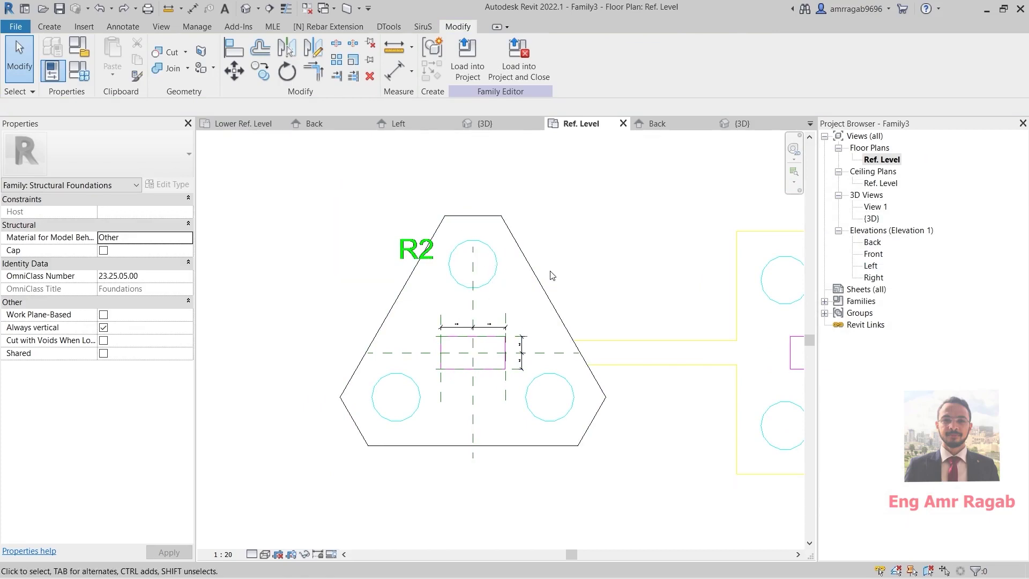
Set the cap extrusion's end to 500 mm and open the Back elevation.
middle_drag(523, 338, 493, 348)
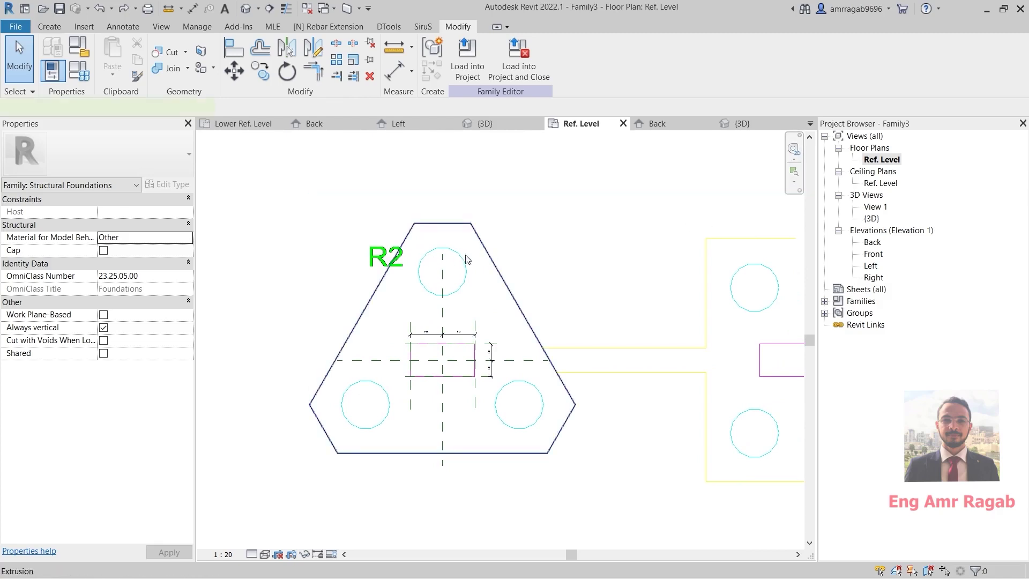
click(490, 257)
click(113, 203)
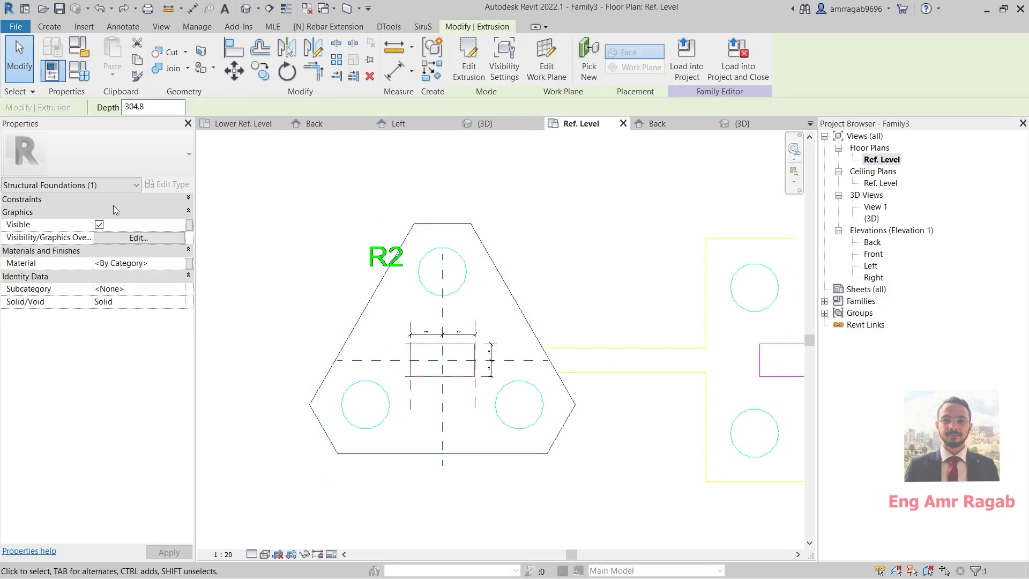
click(115, 202)
text(500.0)
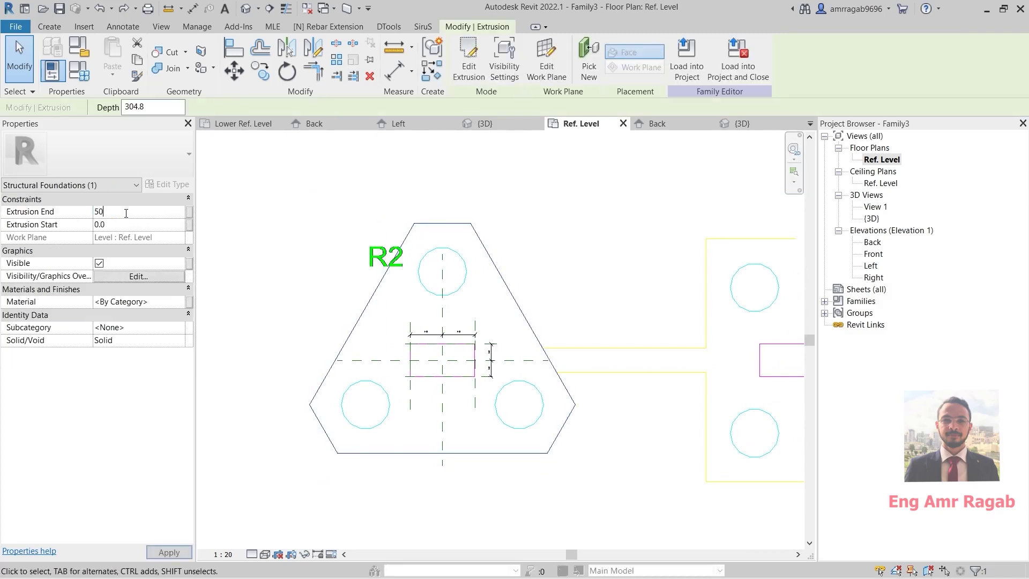
double_click(872, 242)
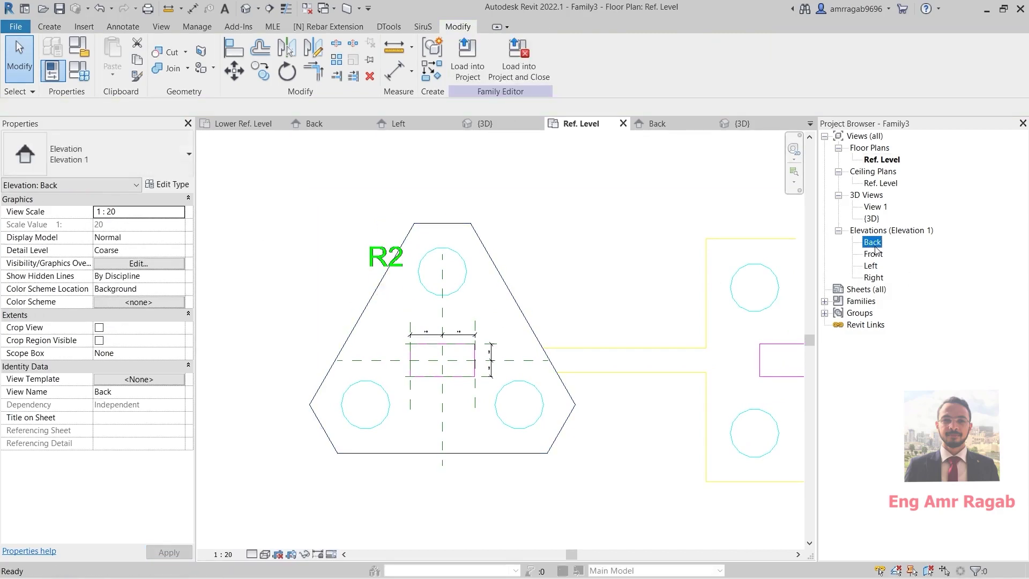
Start a solid extrusion in the Ref. Level plan and pick the three pile circles of the R2 cap as its sketch.
click(517, 372)
scroll(593, 404, up, 1)
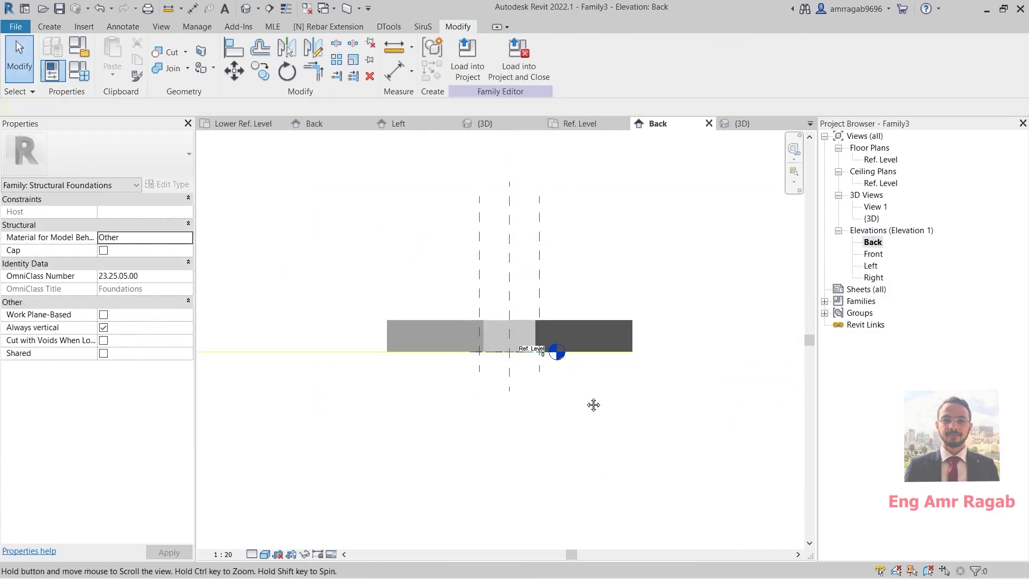
click(57, 30)
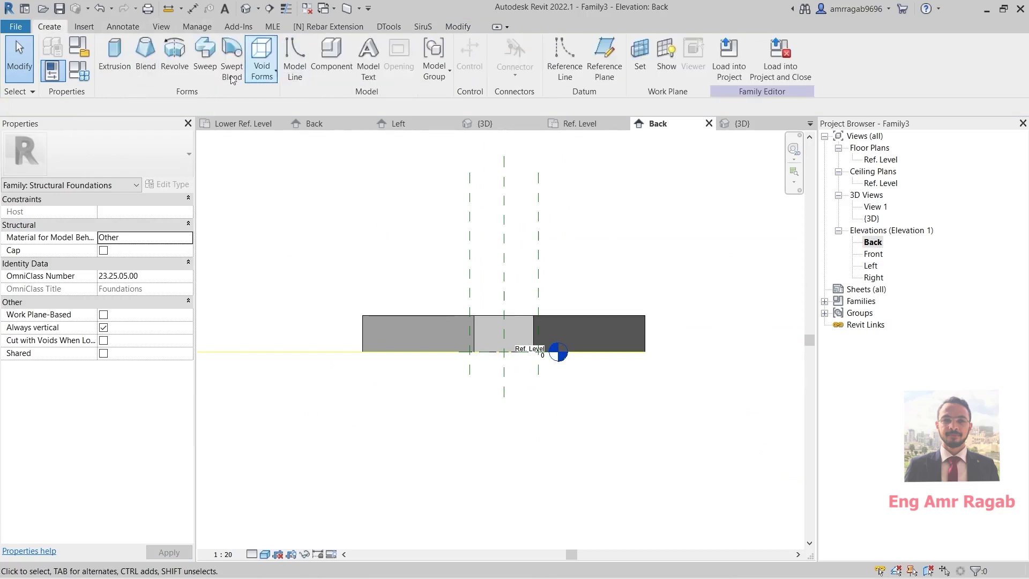
double_click(880, 160)
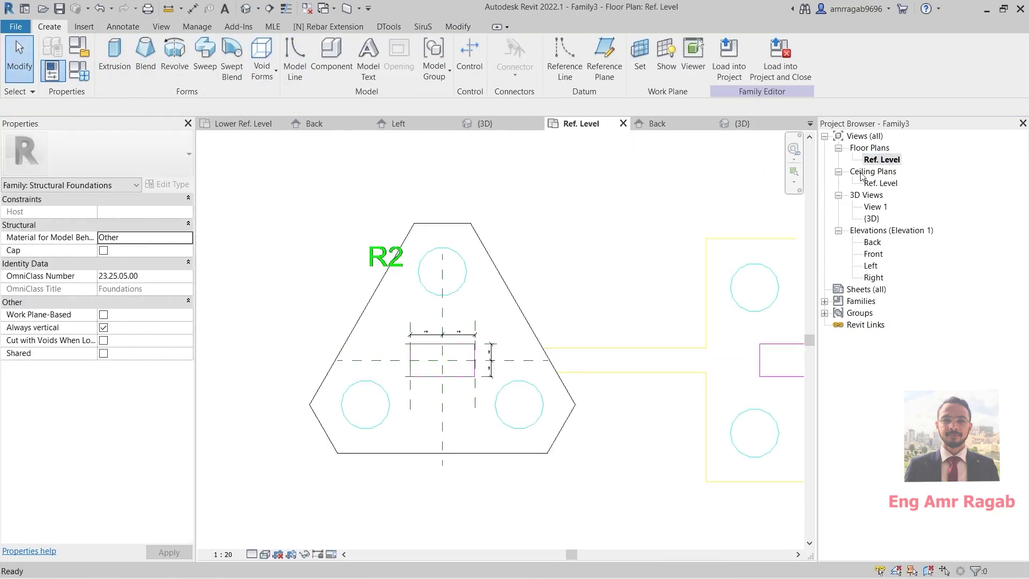
click(115, 57)
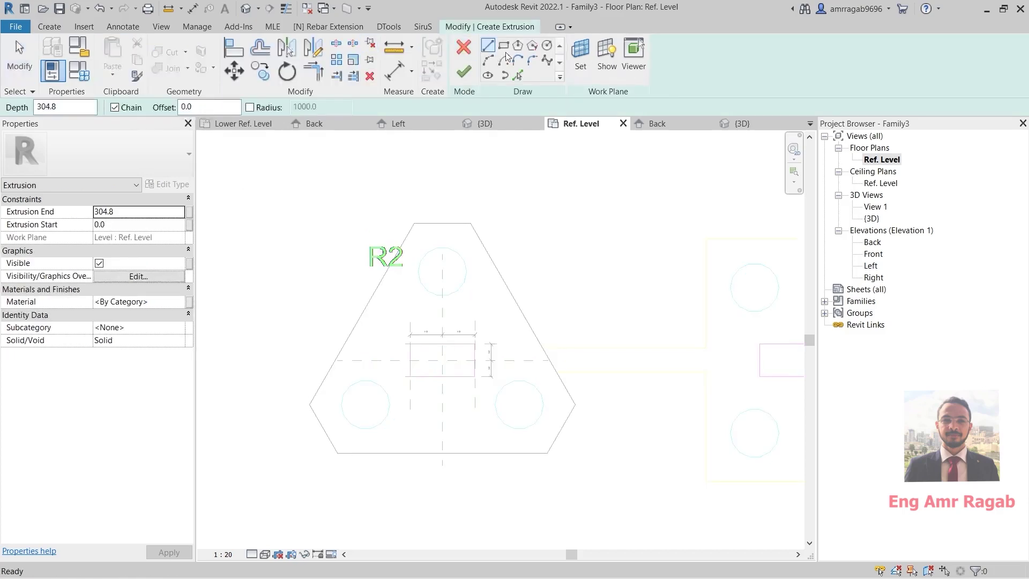
click(547, 45)
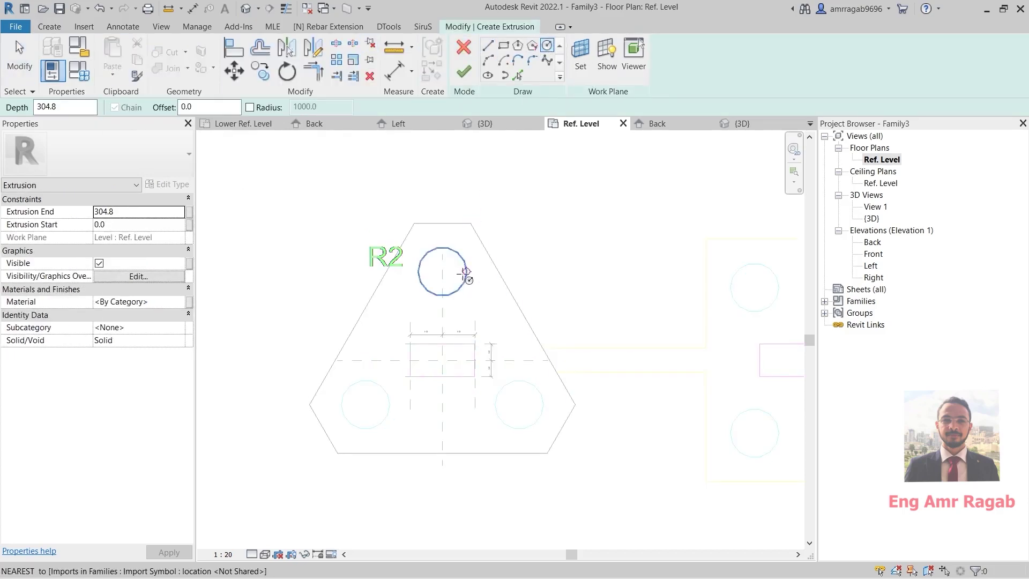
click(517, 76)
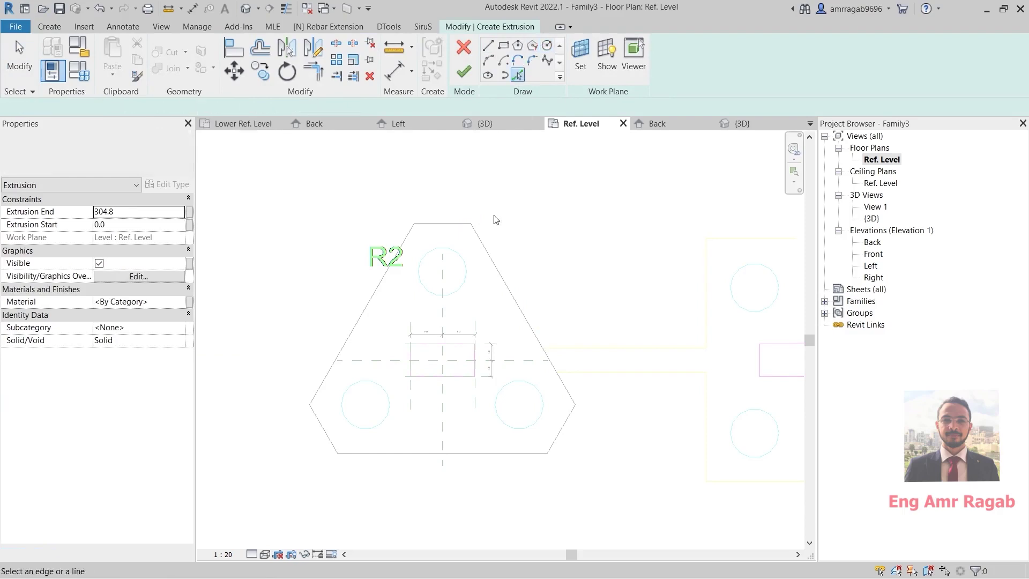
click(466, 266)
click(534, 393)
click(386, 421)
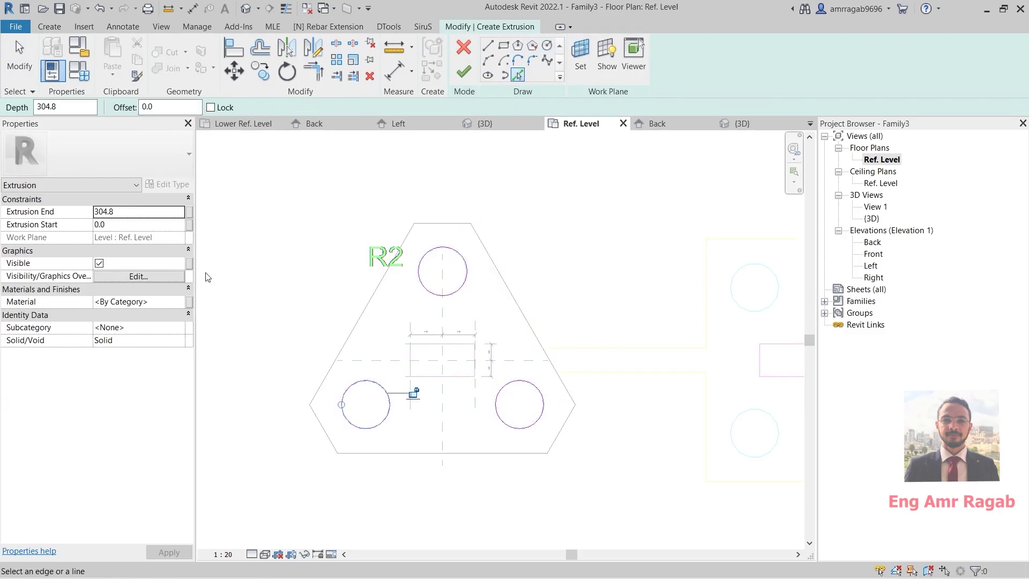
Set the pile extrusion's end to -5000 mm and finish the extrusion.
click(114, 213)
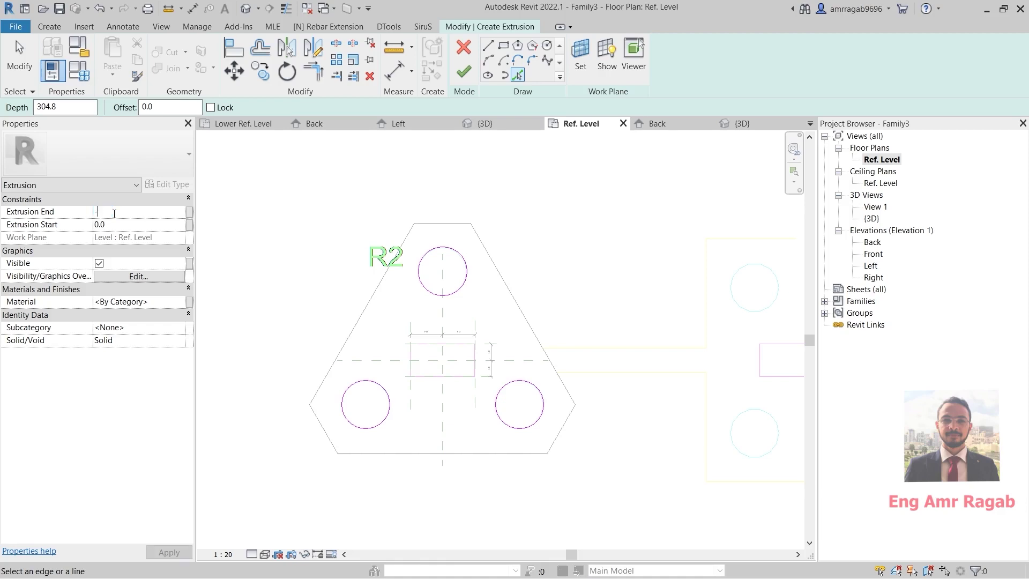
text(2)
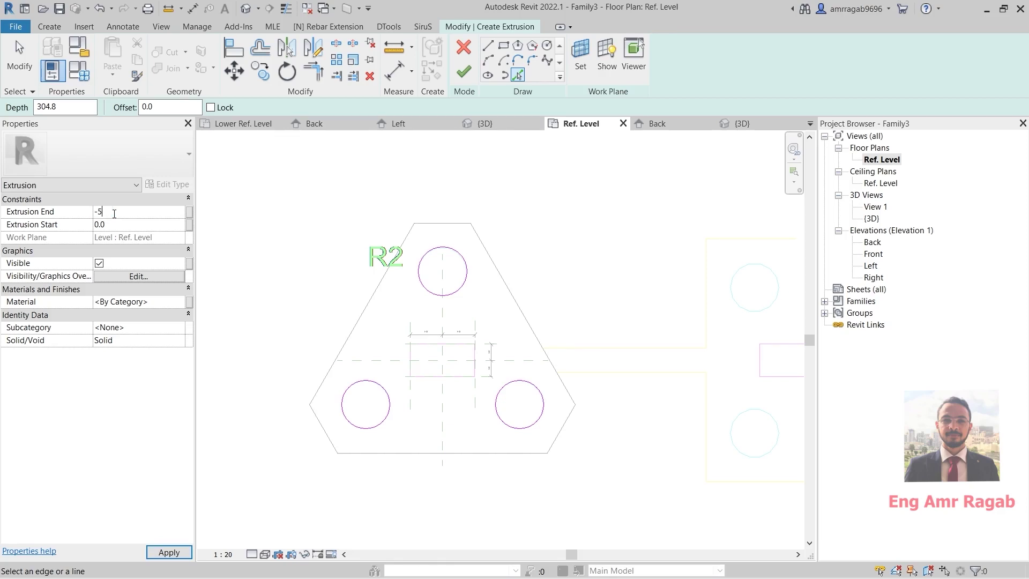
click(183, 553)
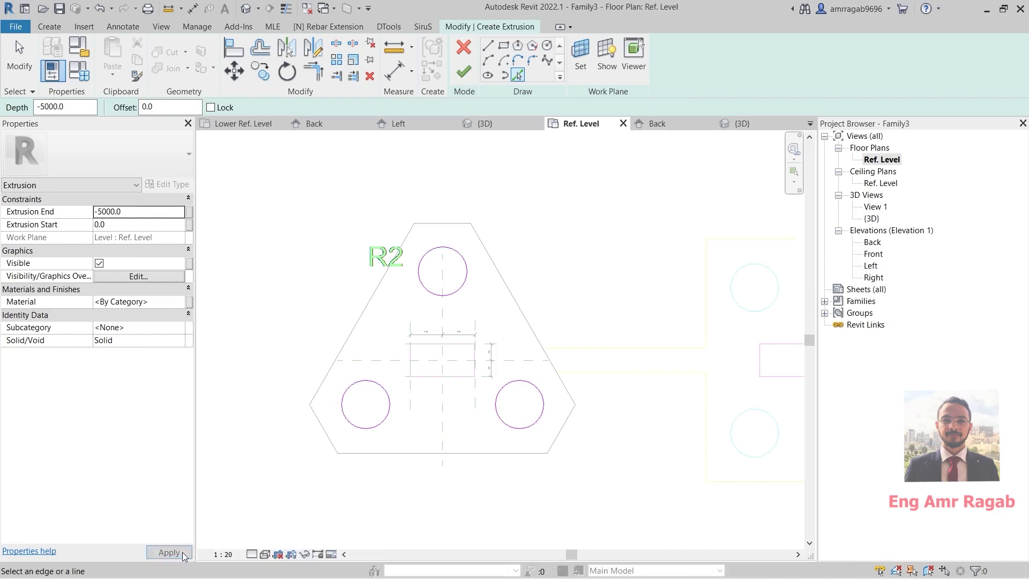
click(464, 72)
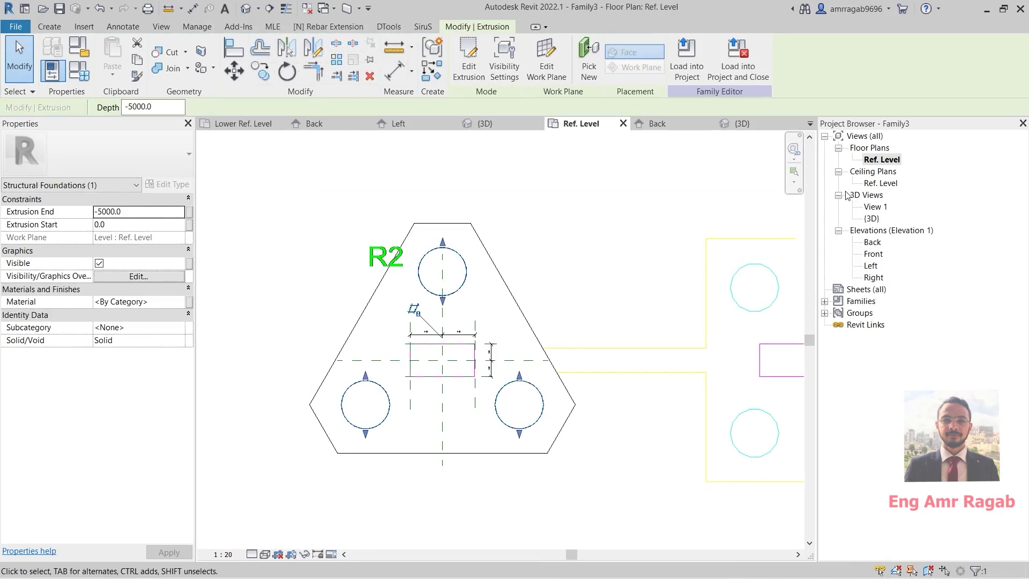
Open the Back elevation and delete the imported drawing seen edge-on along the Ref. Level.
double_click(872, 242)
scroll(536, 284, down, 1)
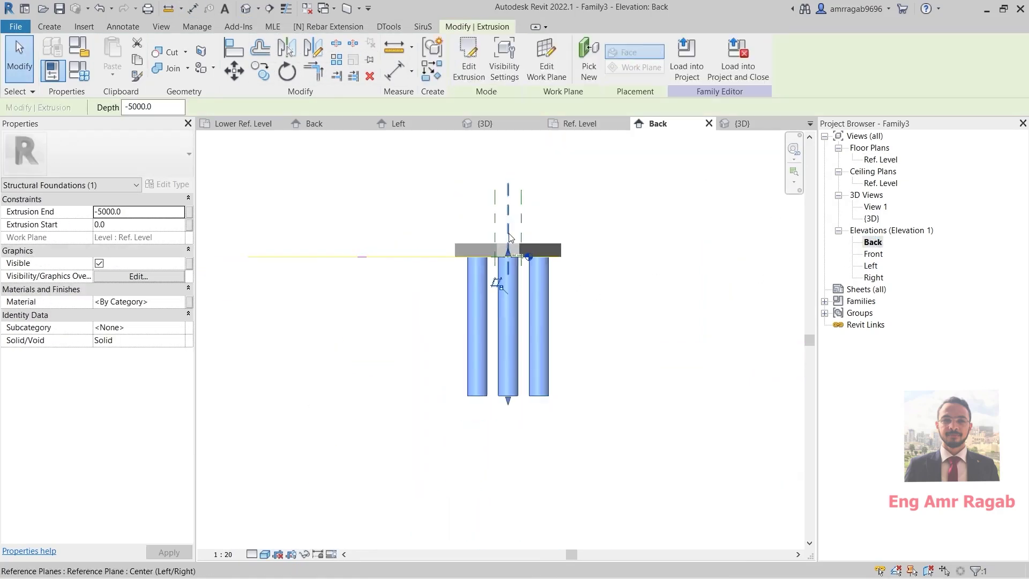
click(608, 320)
scroll(604, 317, up, 1)
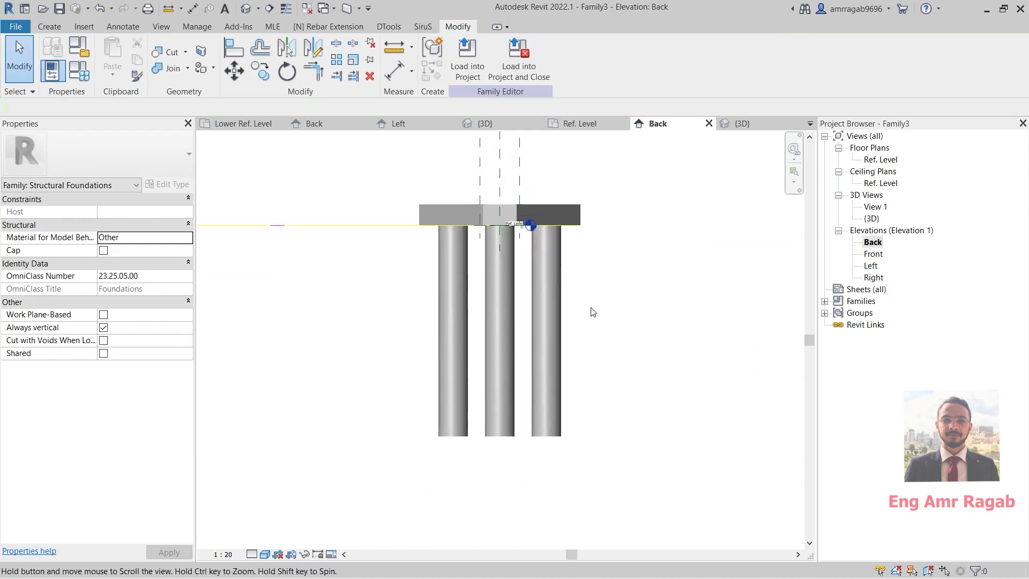
click(363, 224)
key(Delete)
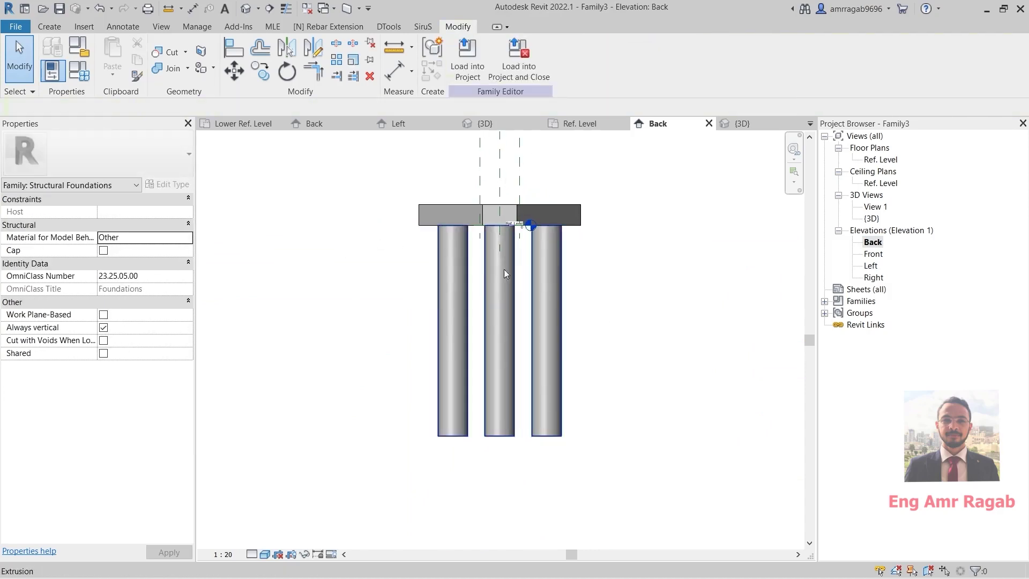
Extend both ends of the Ref. Level line beyond the cap's edges in the Back elevation.
scroll(471, 245, up, 2)
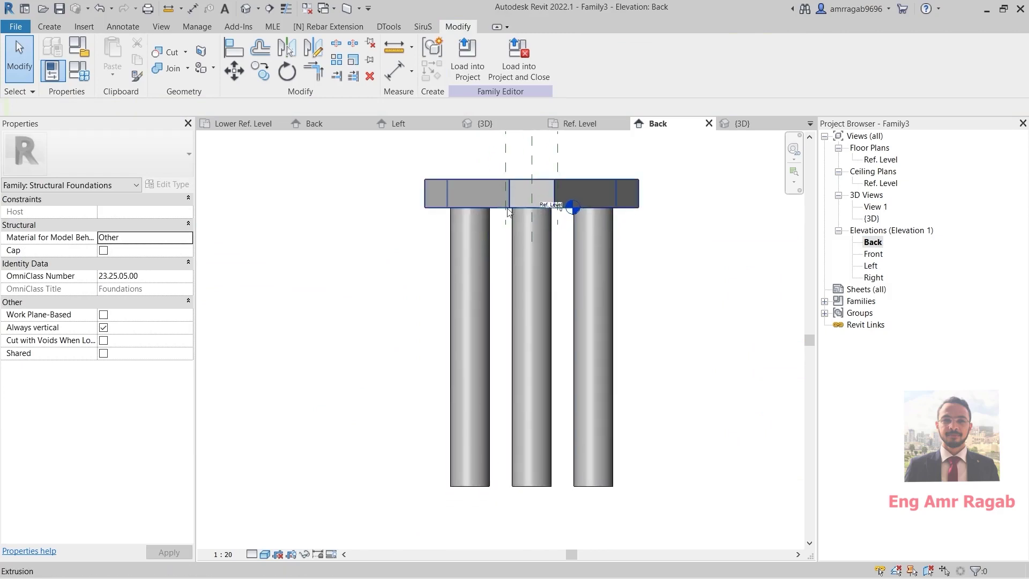
scroll(558, 208, up, 3)
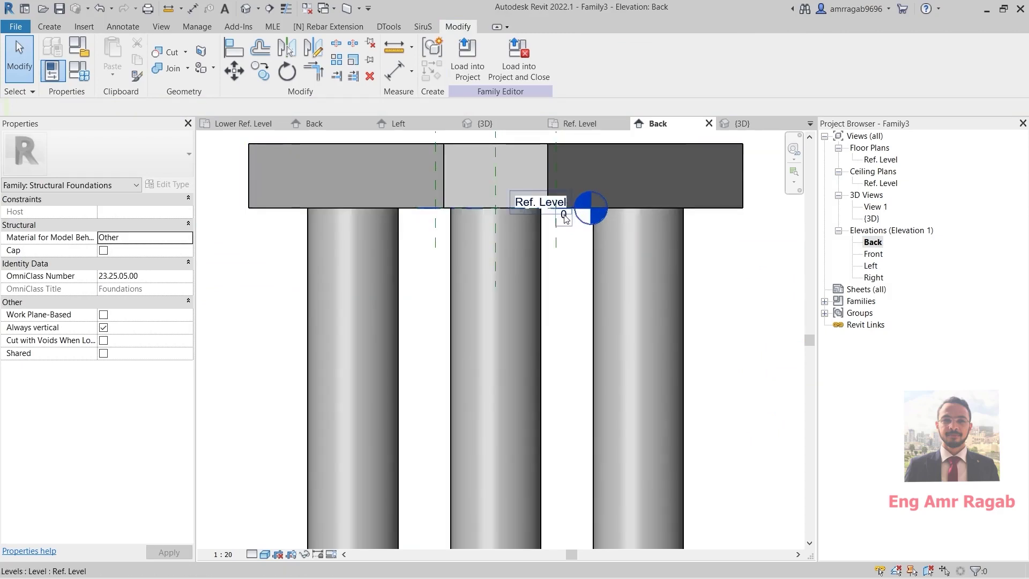
click(567, 215)
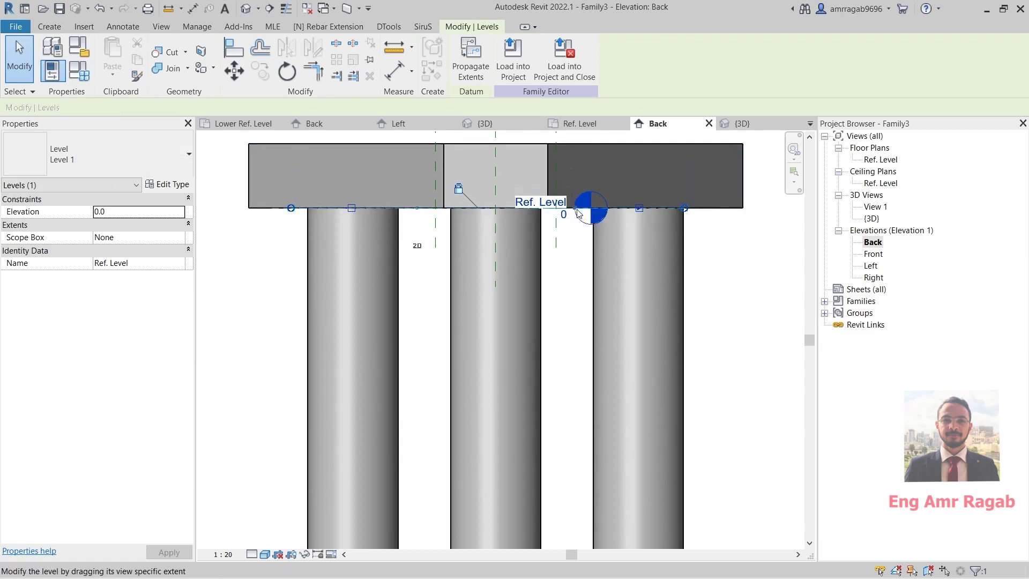
drag(578, 213, 793, 211)
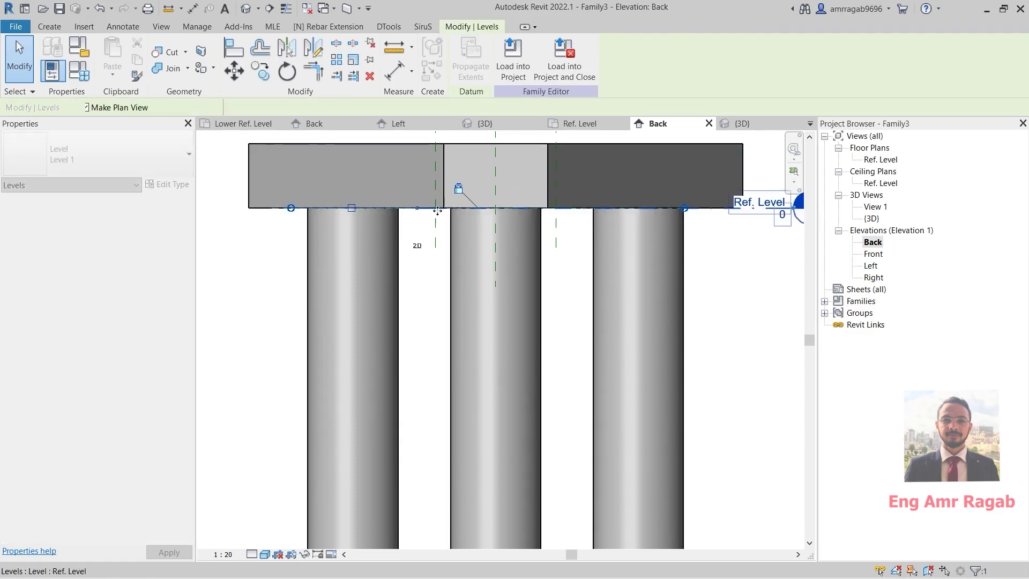
drag(291, 207, 213, 207)
scroll(590, 214, down, 4)
click(634, 267)
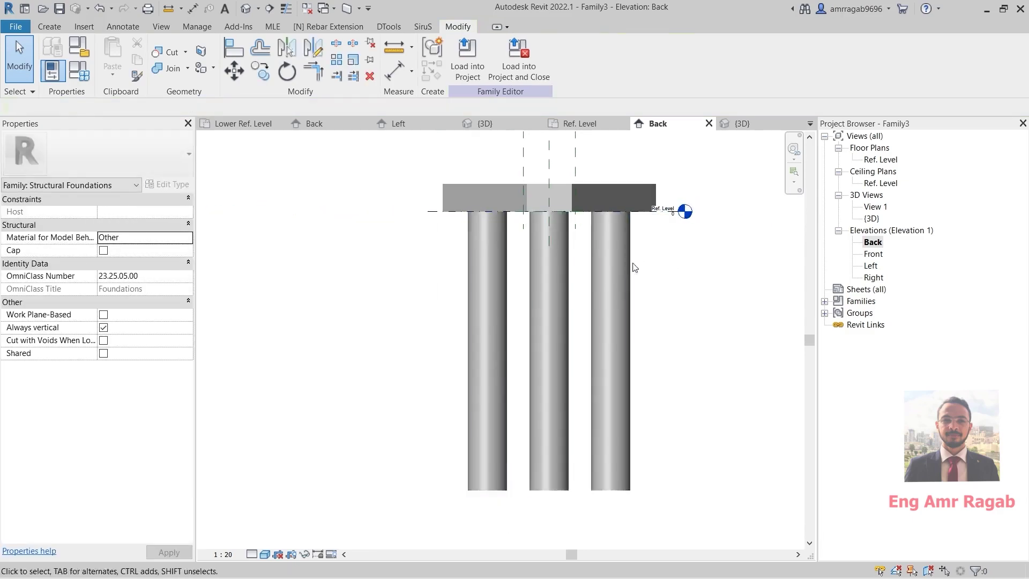
middle_drag(634, 267, 606, 247)
Draw a horizontal reference plane at the bottom of the piles, extending past them on both sides.
click(59, 27)
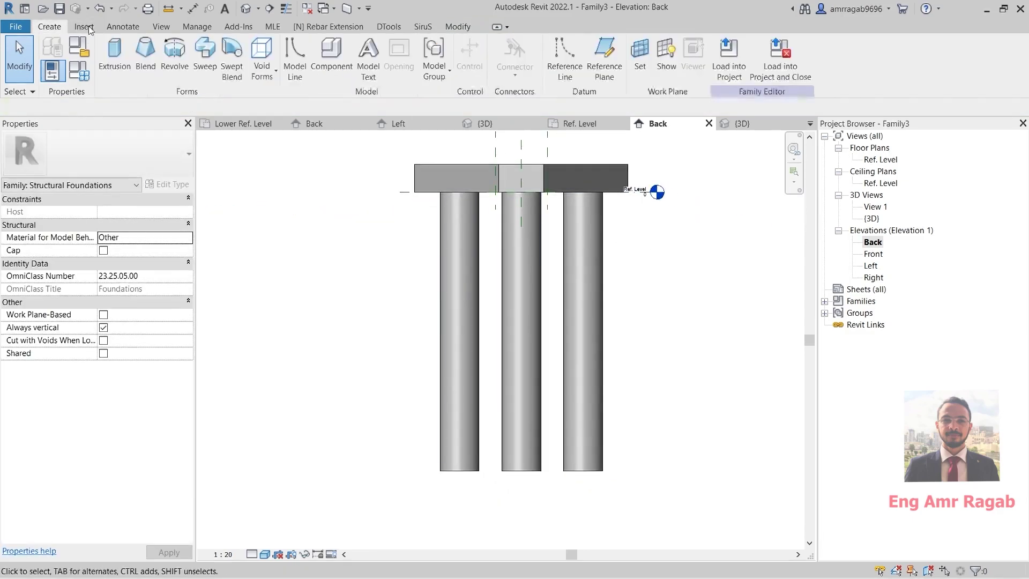
click(605, 54)
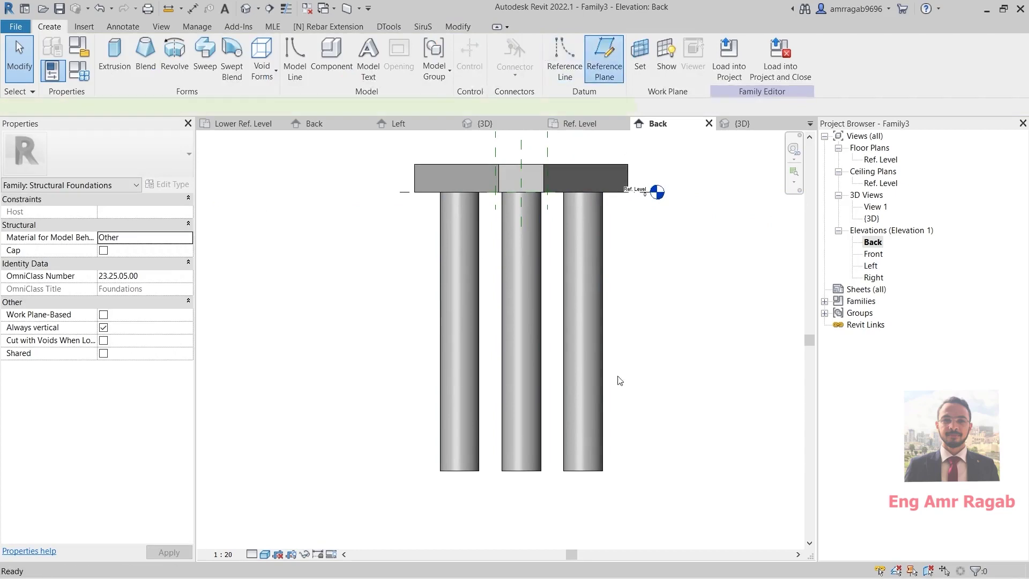
click(693, 472)
click(351, 472)
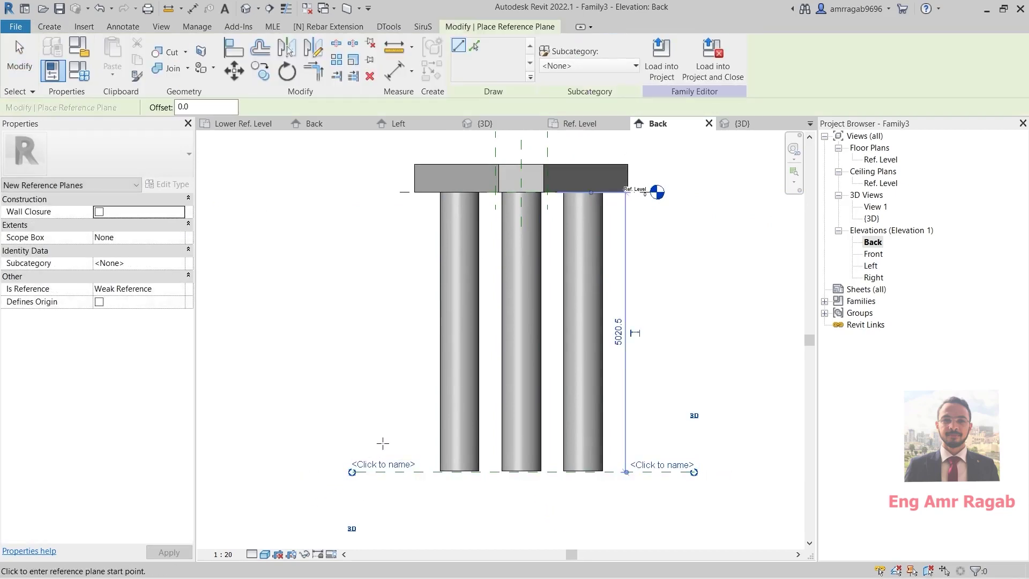
key(Escape)
key(Escape)
Align and lock the pile bottoms to the lower reference plane and the pile tops to the Ref. Level.
middle_drag(527, 390, 539, 387)
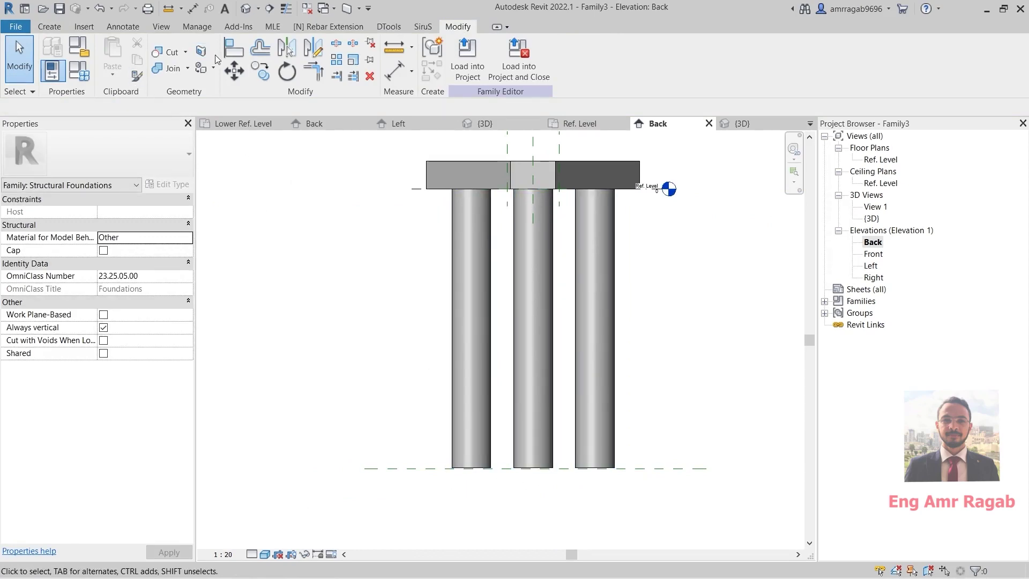
click(233, 48)
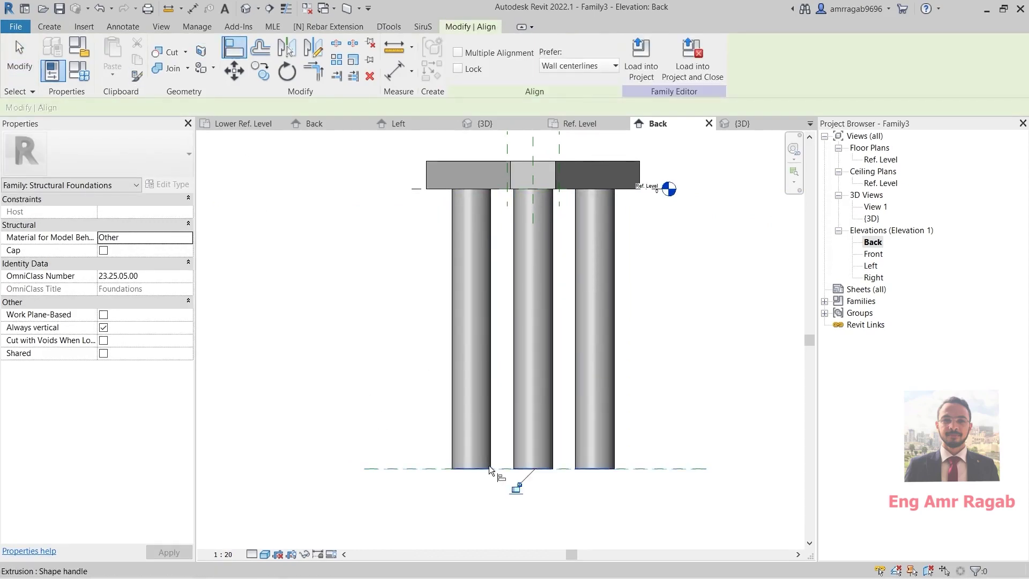
click(515, 471)
scroll(426, 195, up, 2)
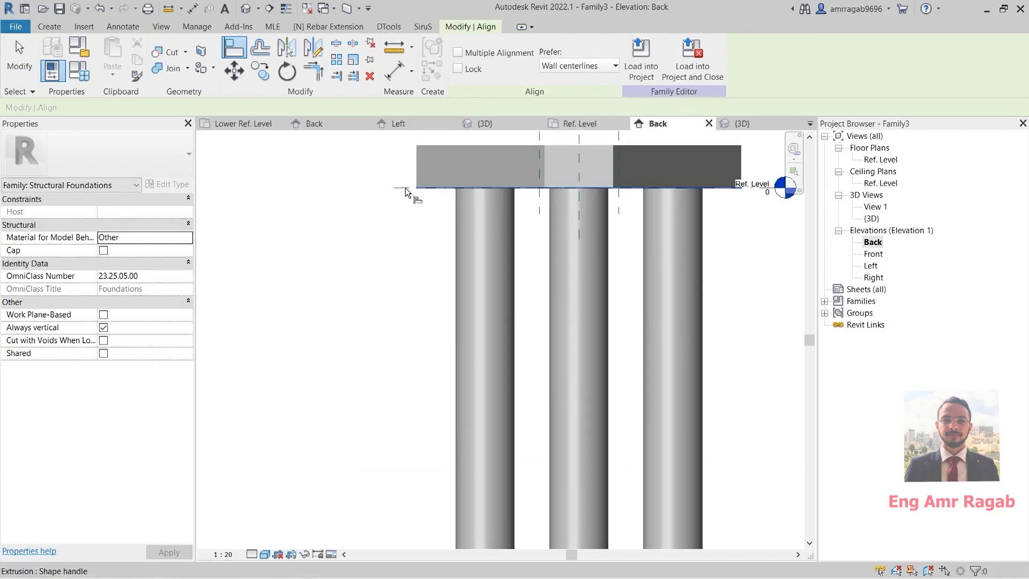
click(486, 188)
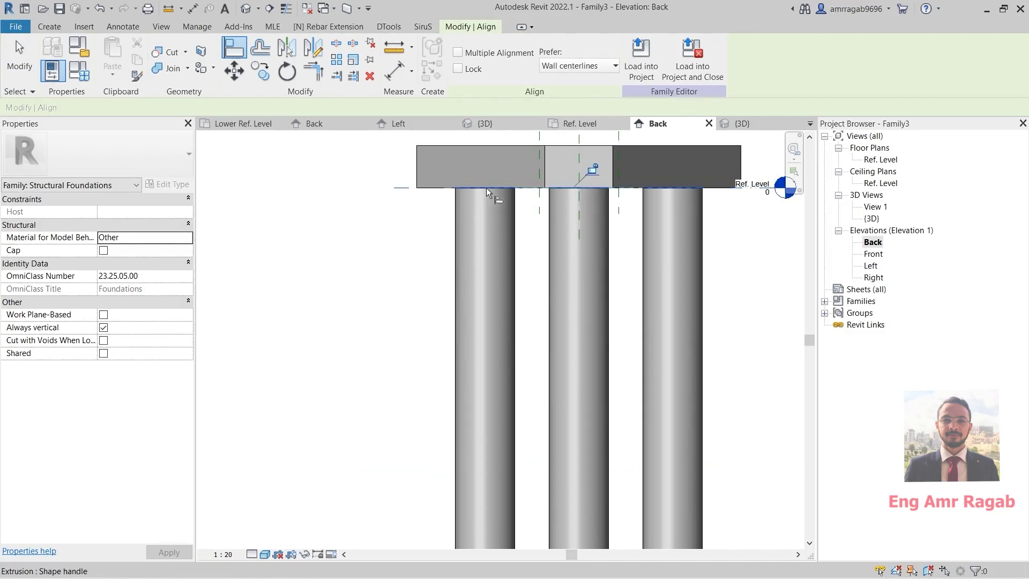
scroll(586, 179, down, 2)
key(Escape)
key(Escape)
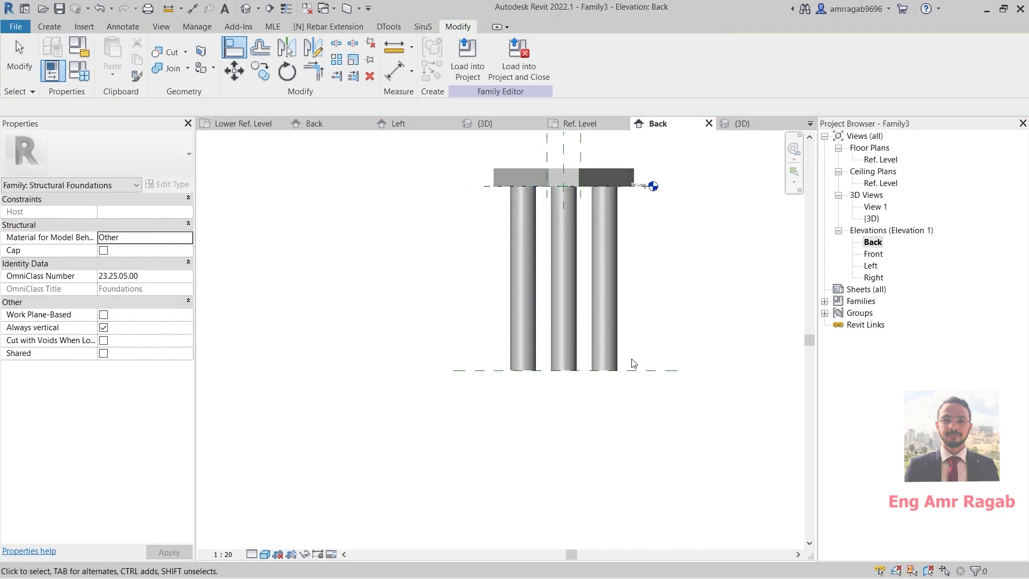
Test the pile constraints by moving the lower reference plane down to about 6200 mm below the Ref. Level.
scroll(630, 375, up, 1)
click(629, 375)
drag(629, 418, 628, 427)
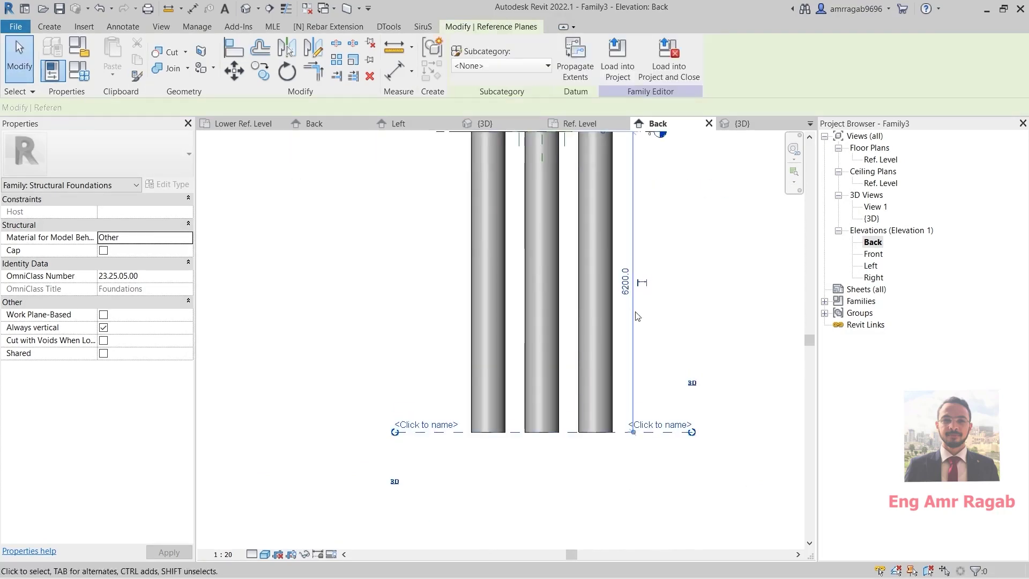
scroll(509, 426, down, 2)
scroll(603, 320, up, 2)
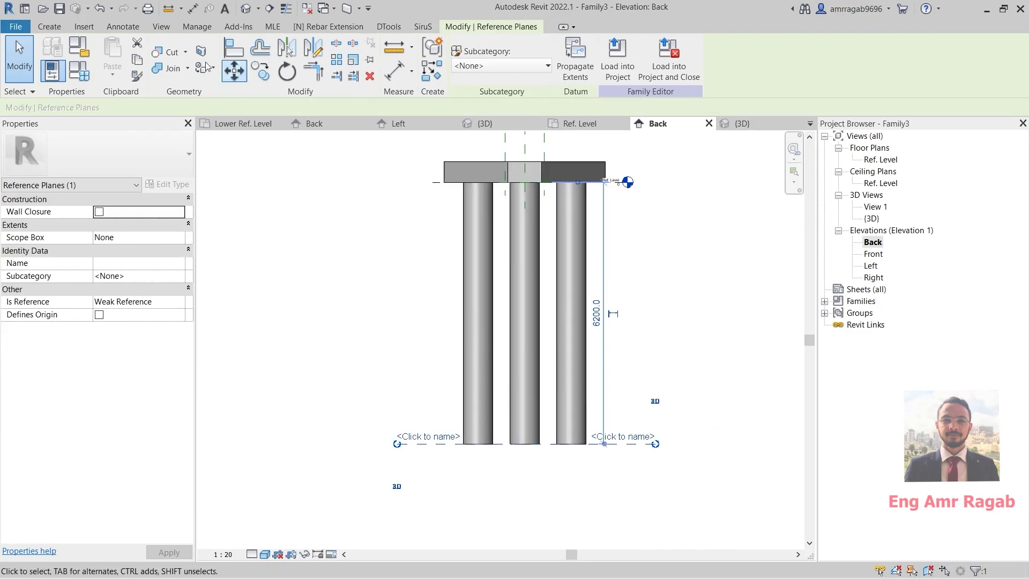
Place an aligned dimension for the pile length between the Ref. Level and the lower reference plane.
click(122, 26)
click(56, 53)
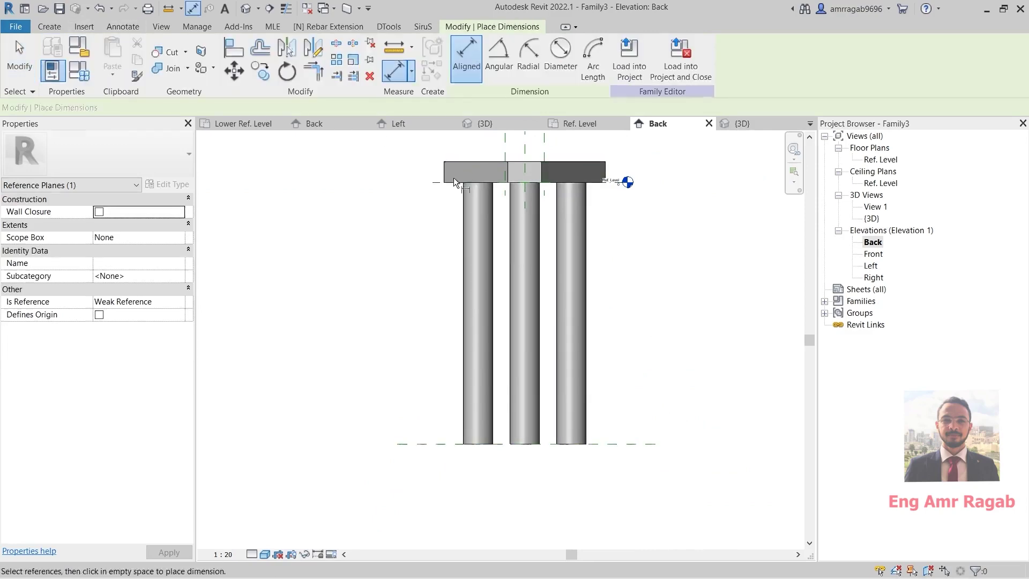
click(440, 182)
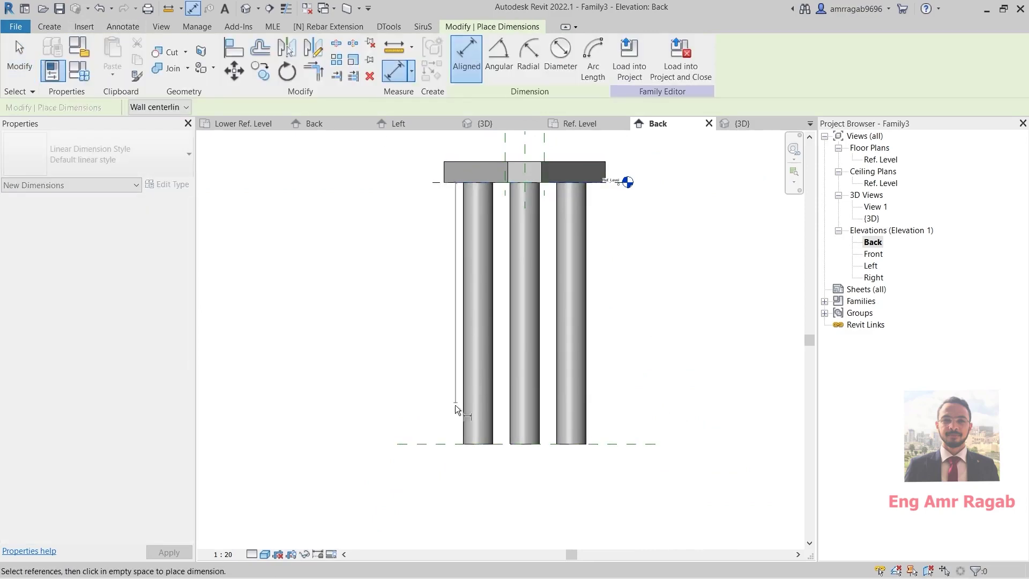
click(439, 442)
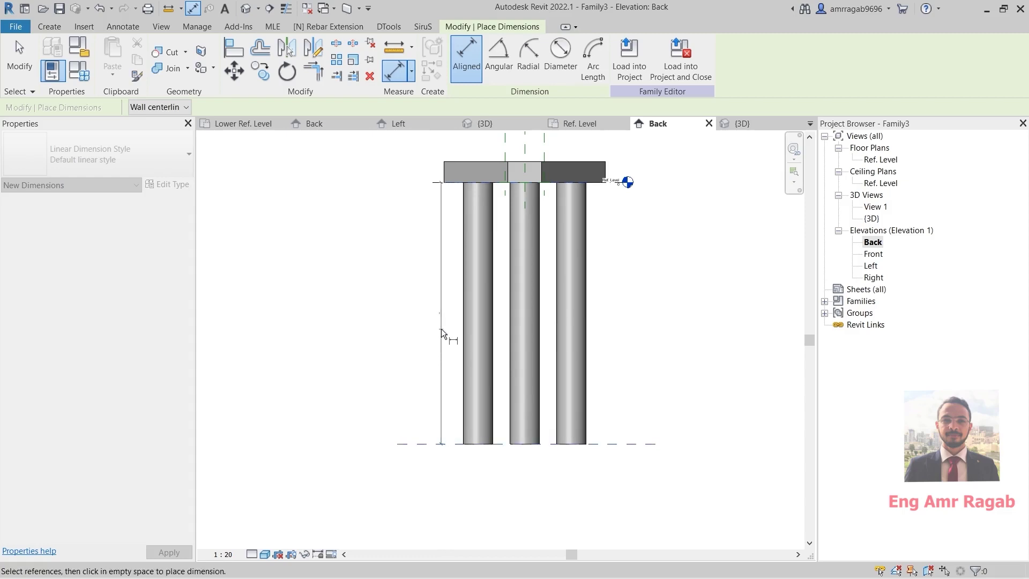
click(441, 329)
scroll(460, 303, up, 2)
key(Escape)
key(Escape)
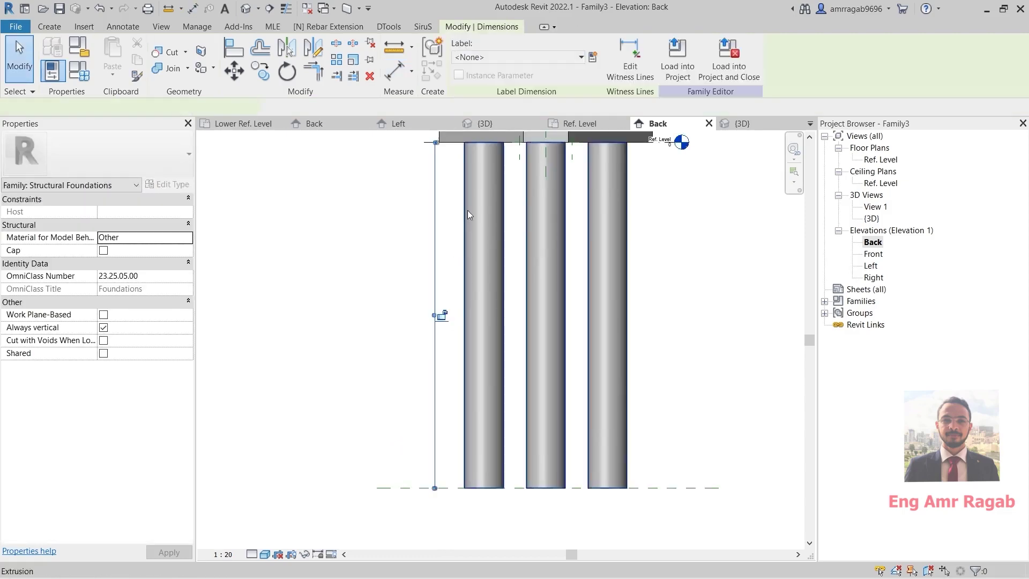
Label the pile length dimension with a new type parameter named L pile.
click(595, 57)
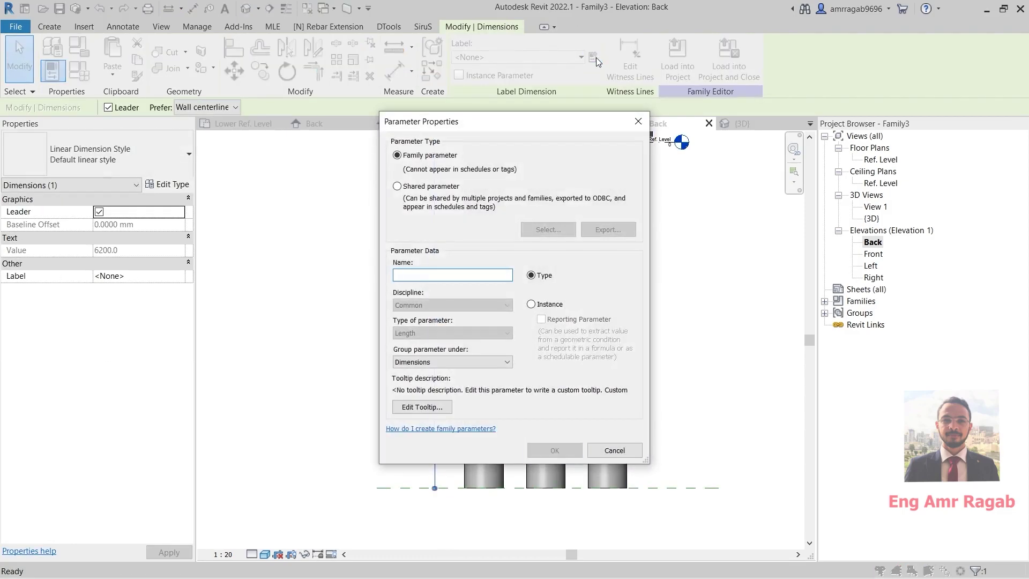
text(L pile)
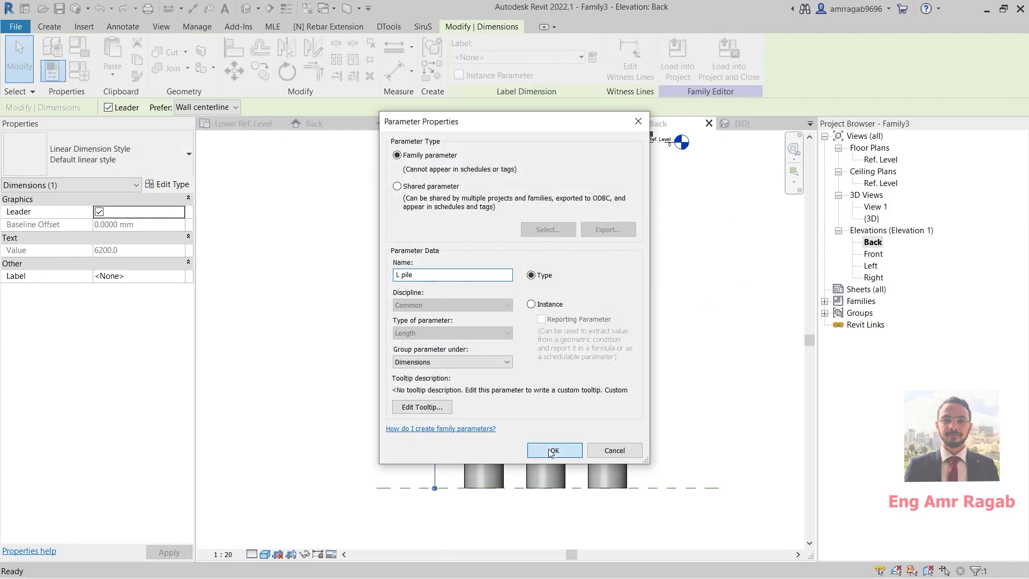
click(553, 451)
key(Escape)
Place an aligned dimension for the pile cap's thickness between its bottom and top edges, beside the cap in the Back elevation.
middle_drag(417, 333, 406, 436)
scroll(429, 230, up, 4)
click(123, 26)
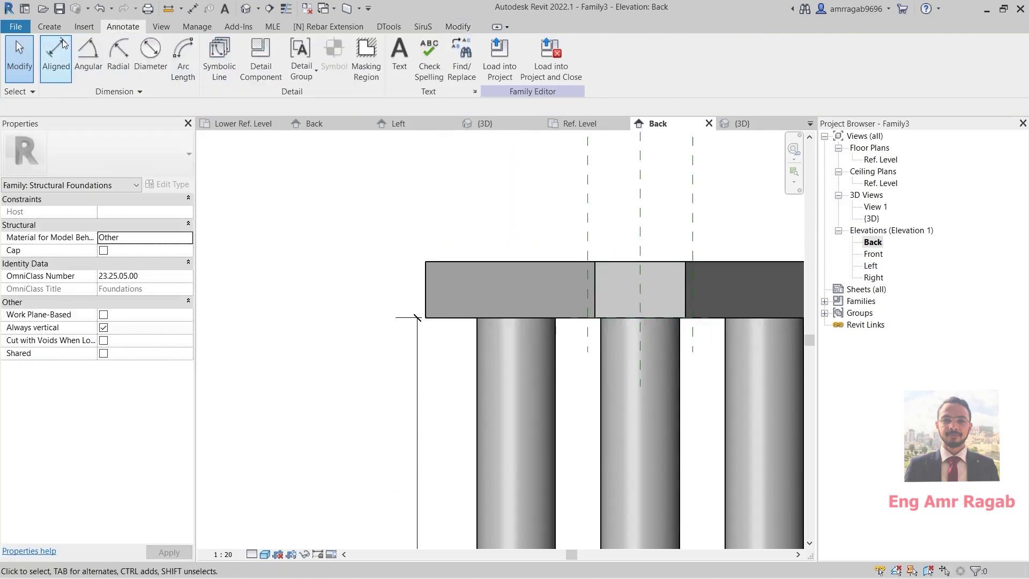
click(56, 54)
click(443, 317)
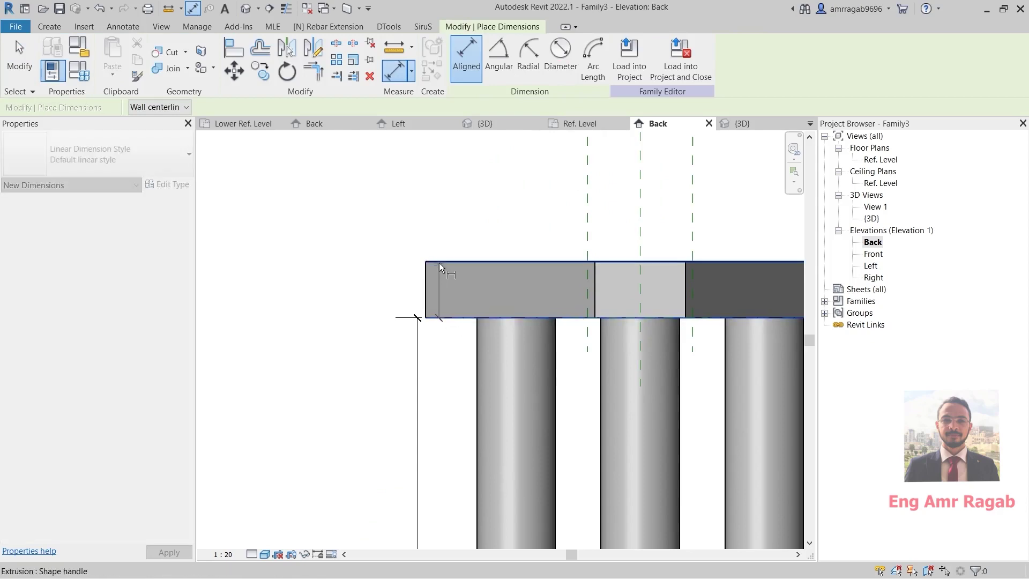
click(438, 263)
click(419, 263)
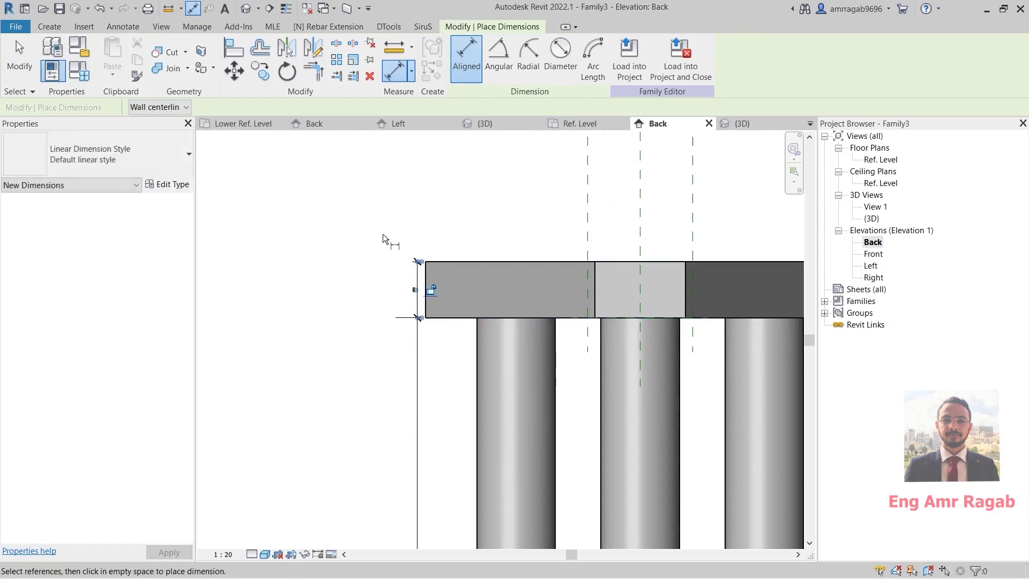
key(Escape)
key(Escape)
Label the cap thickness dimension with a new type parameter named T p cap.
click(418, 274)
click(593, 56)
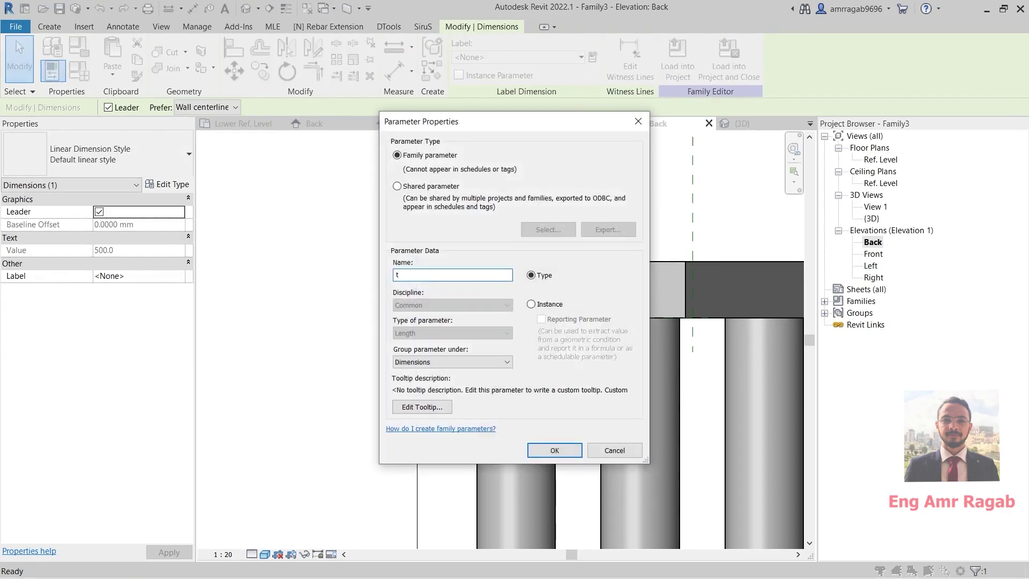
text(T p cap)
click(555, 450)
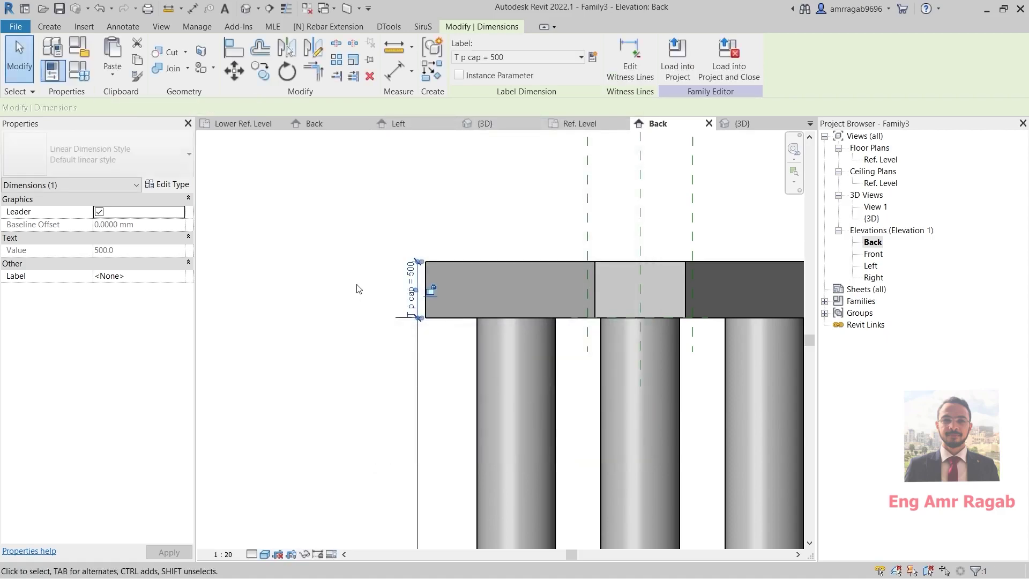
scroll(357, 288, down, 1)
click(420, 259)
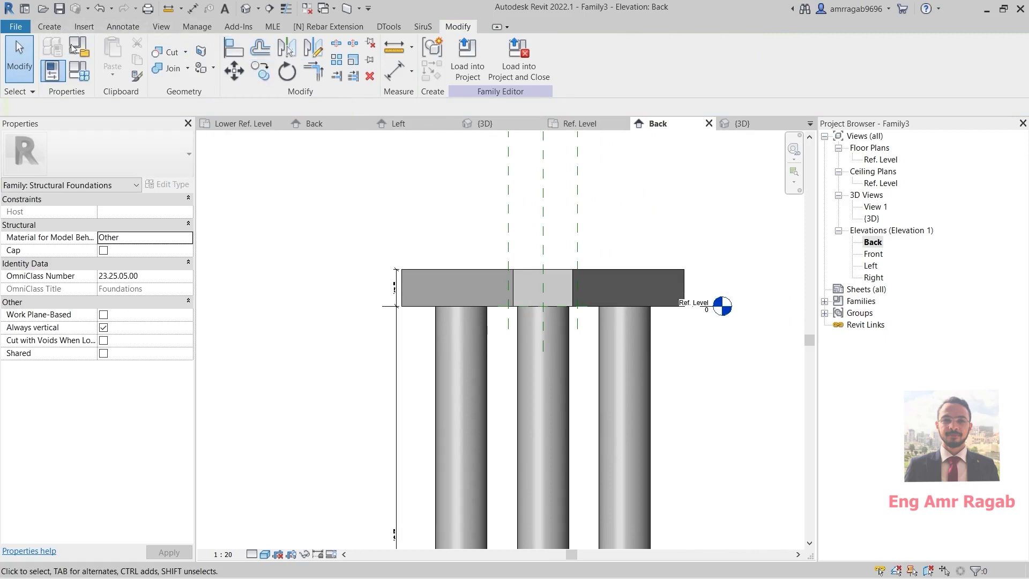
Open the Ref. Level floor plan and start editing the sketch of the three-pile extrusion.
double_click(881, 160)
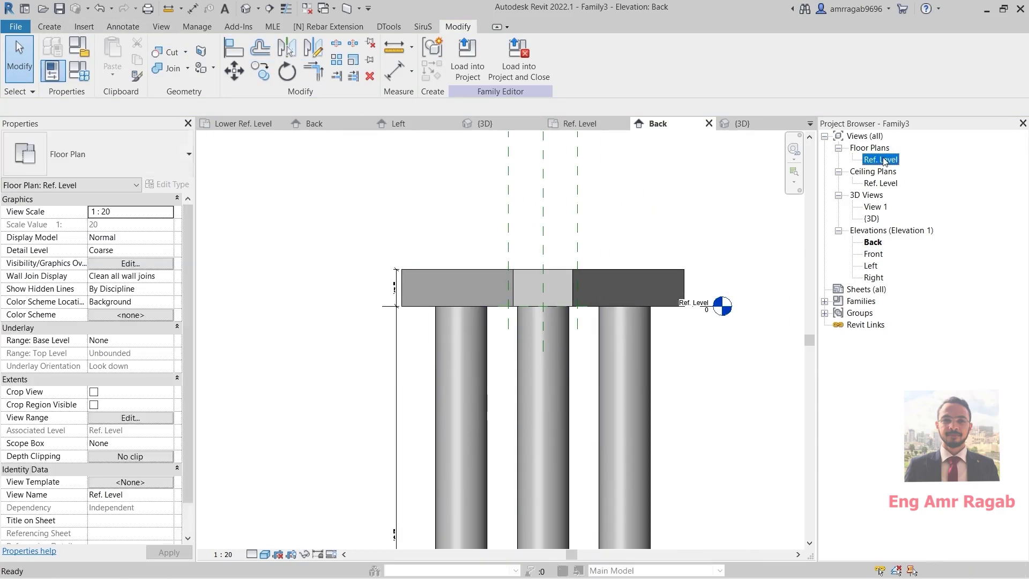
scroll(334, 277, up, 1)
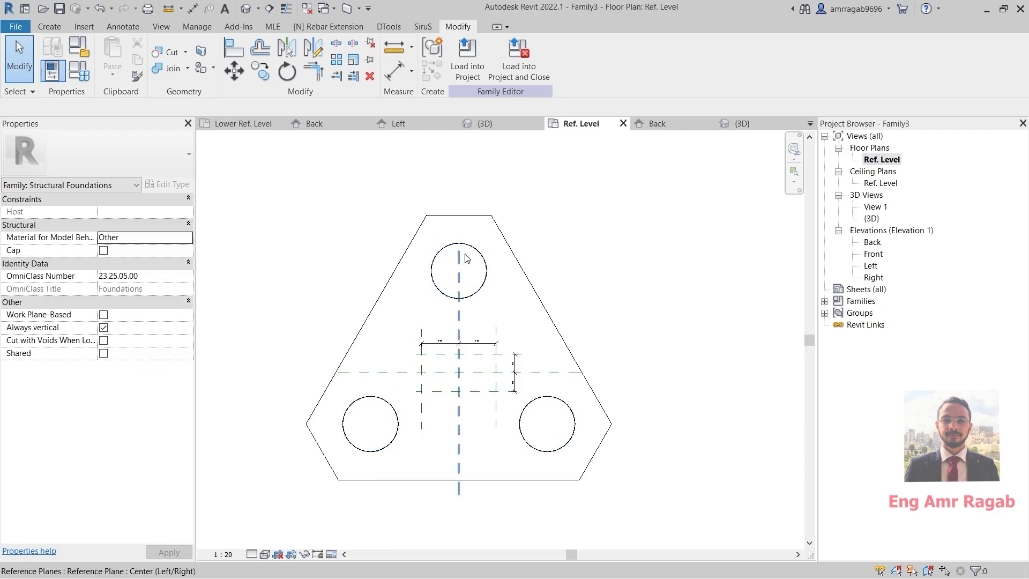
click(482, 256)
click(469, 62)
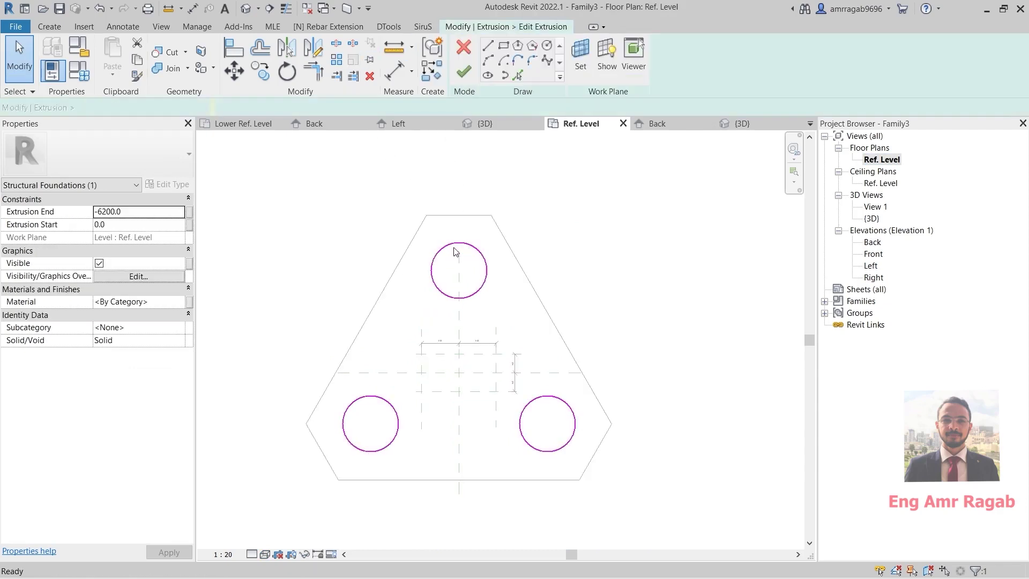
Place a diameter dimension on each of the three pile circles in the sketch.
click(123, 26)
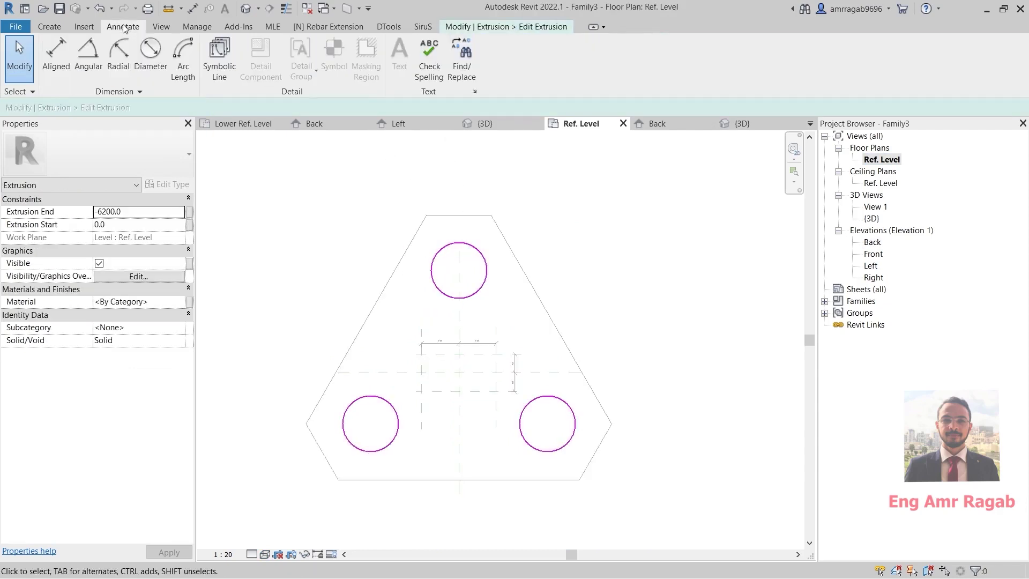
click(151, 53)
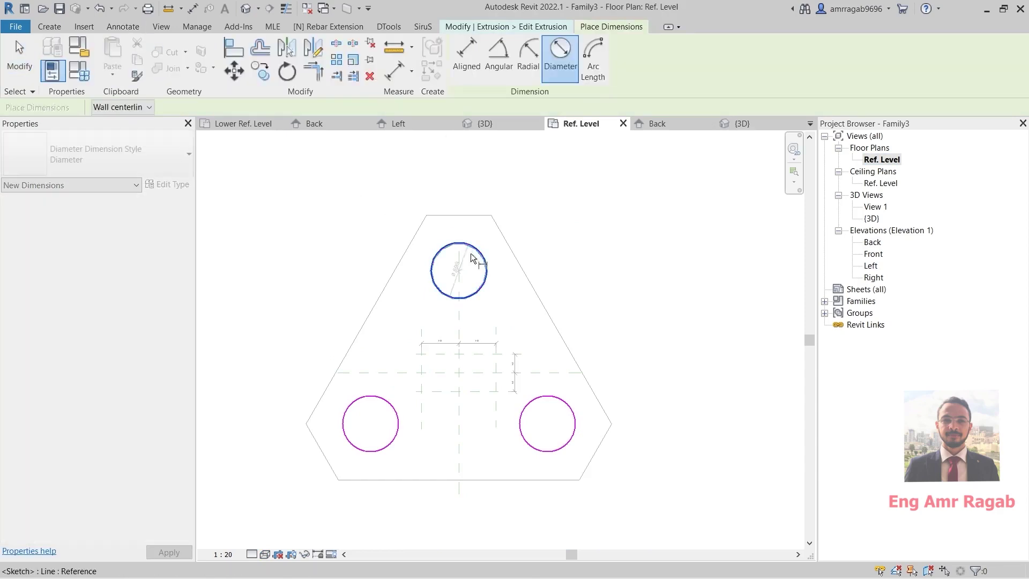
click(555, 393)
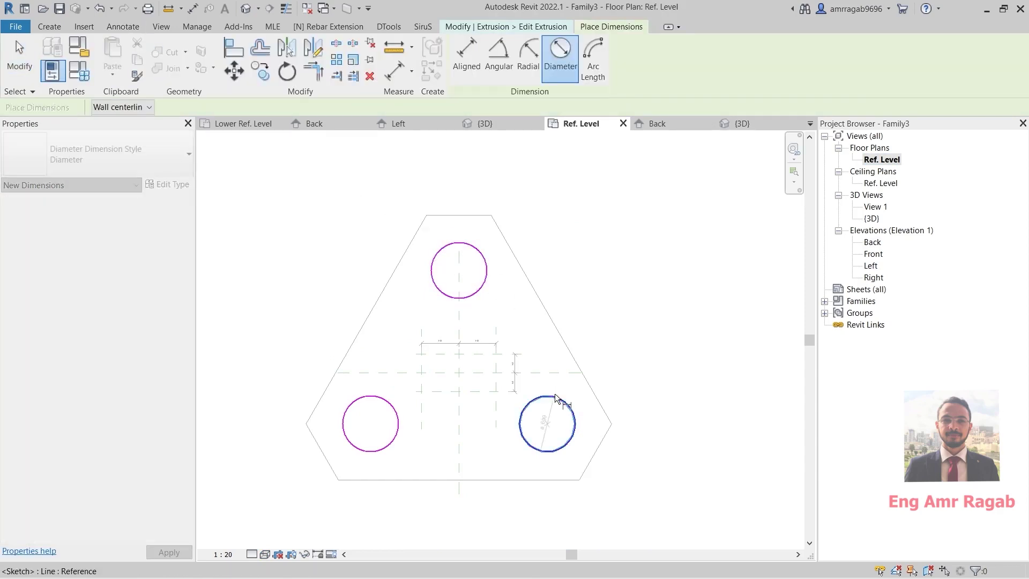
click(557, 439)
click(399, 425)
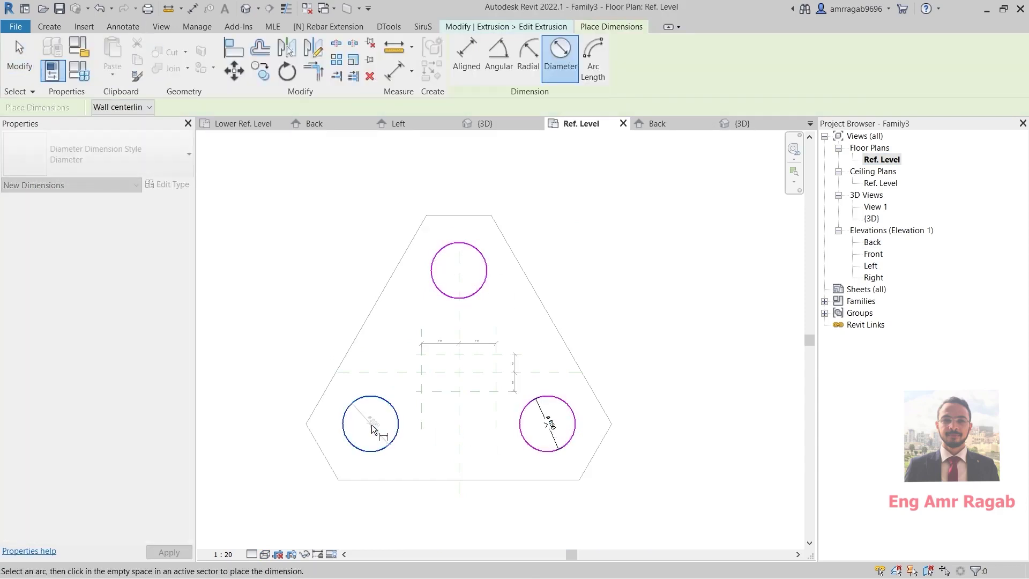
click(373, 424)
click(464, 297)
click(471, 271)
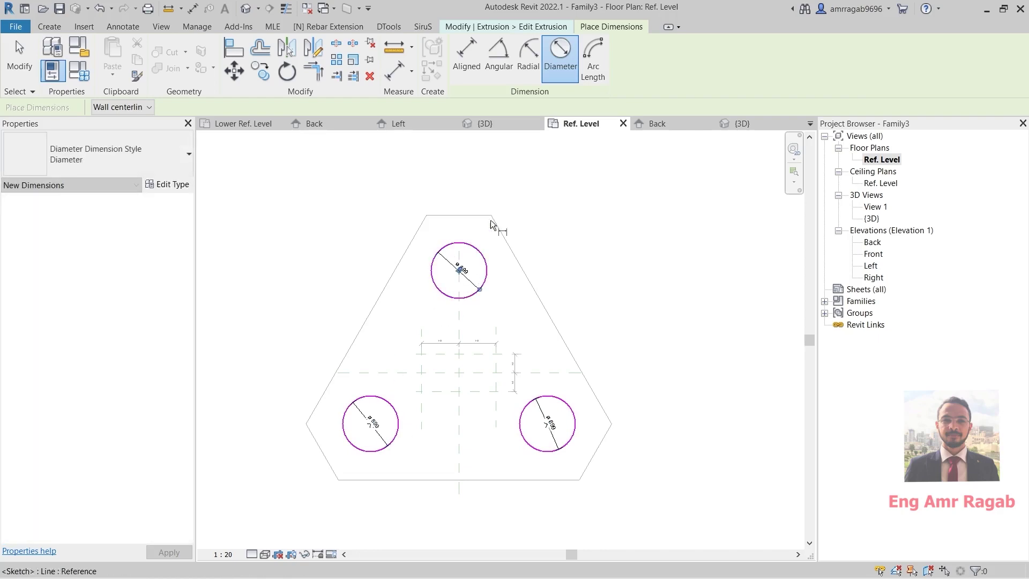
key(Escape)
key(Escape)
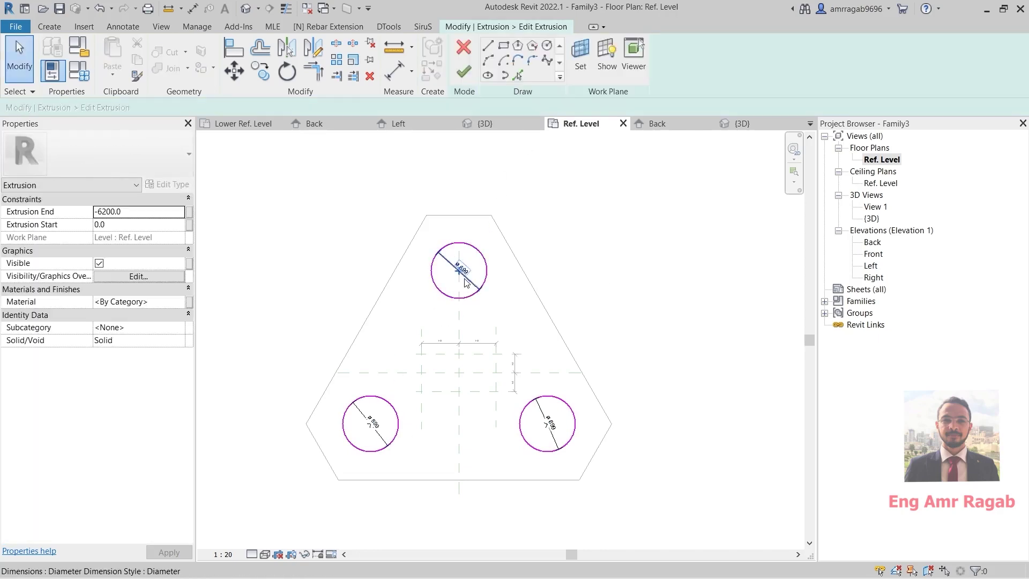
Label all three pile diameter dimensions with a new type parameter named D and finish the extrusion sketch.
ctrl+click(378, 432)
ctrl+click(551, 424)
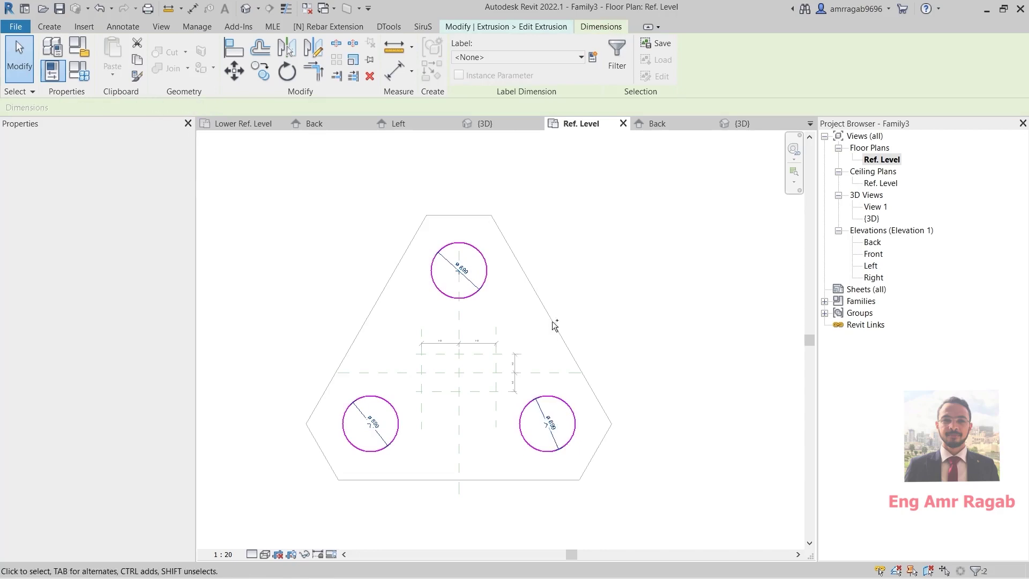
click(593, 57)
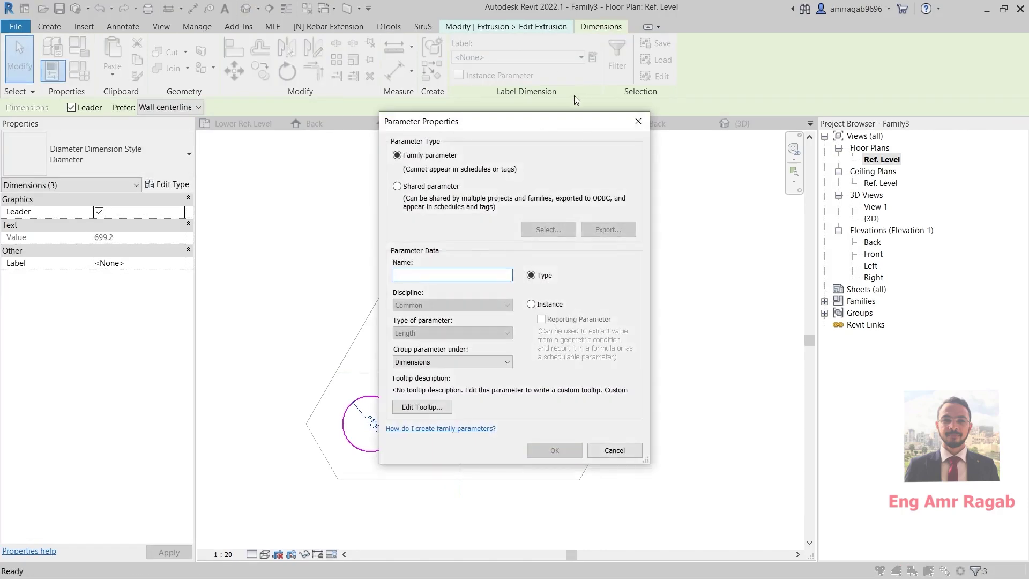
text(D)
click(551, 453)
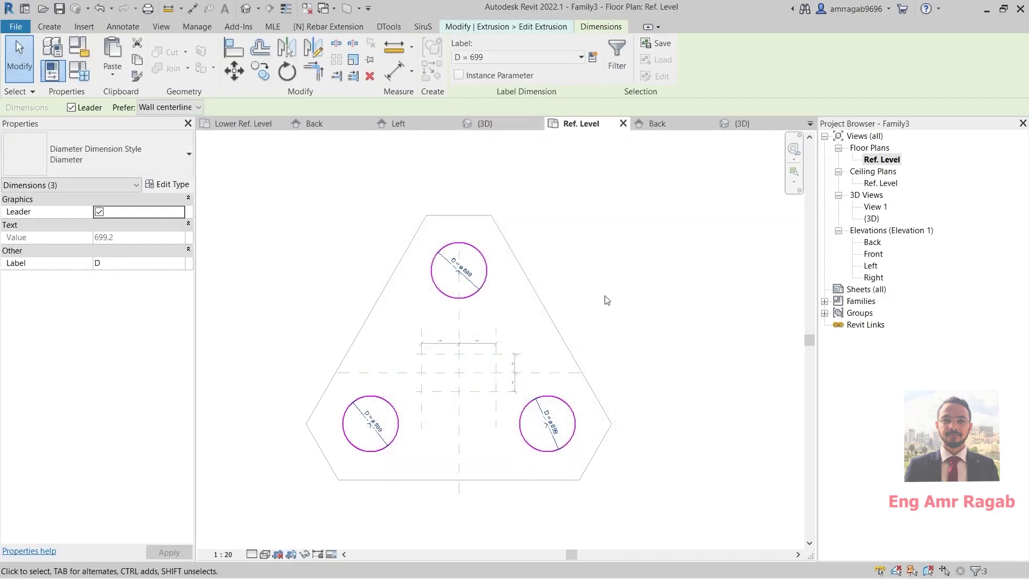
click(568, 252)
click(464, 71)
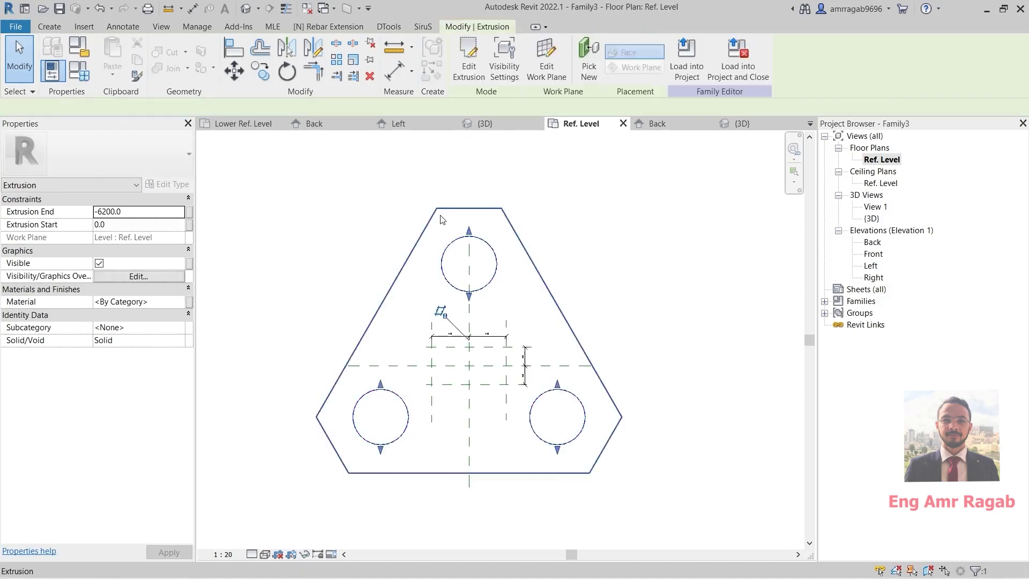
In the 3D view, open the family types and delete the T PC parameter.
click(248, 8)
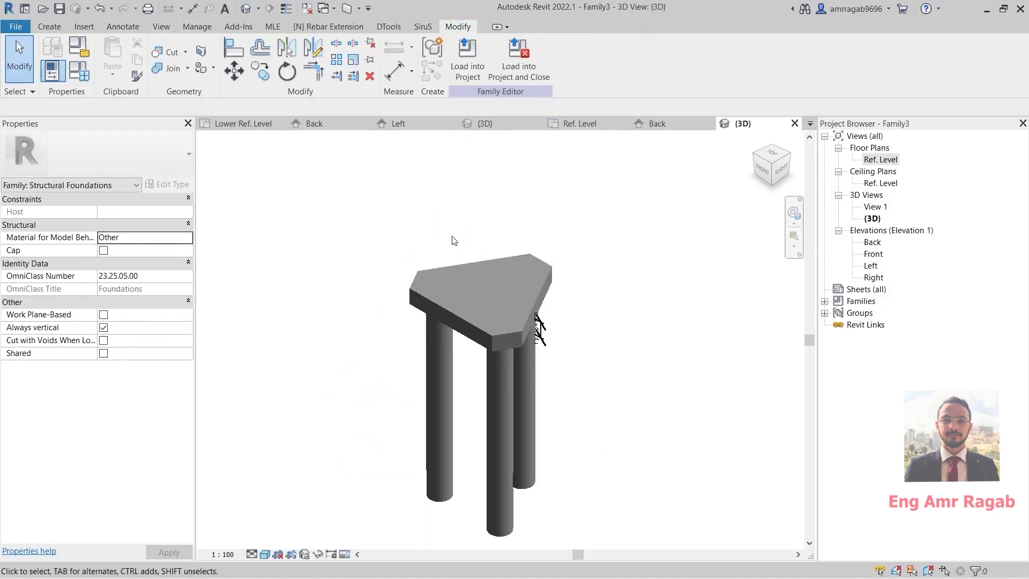
middle_drag(476, 304, 470, 298)
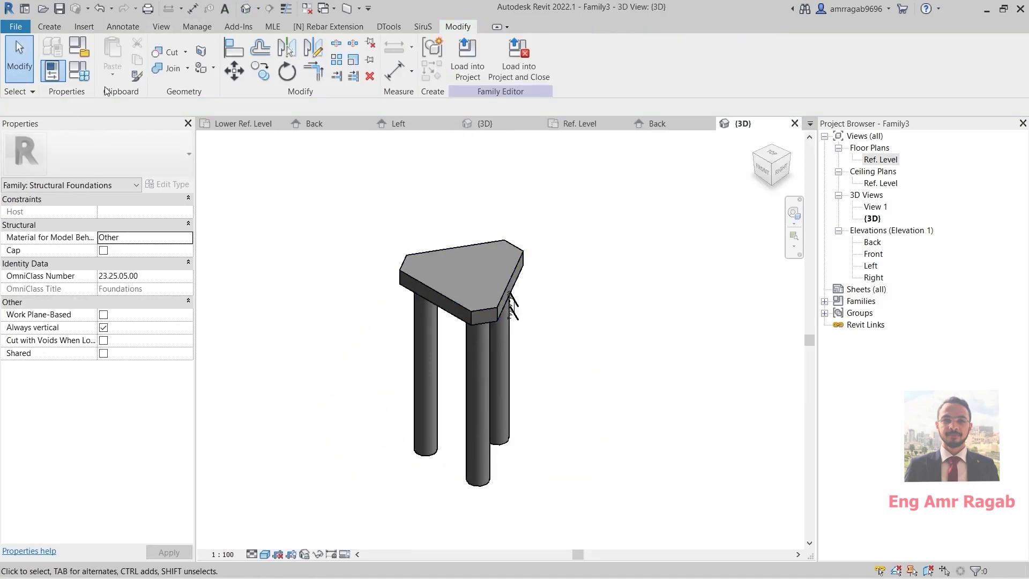
click(79, 71)
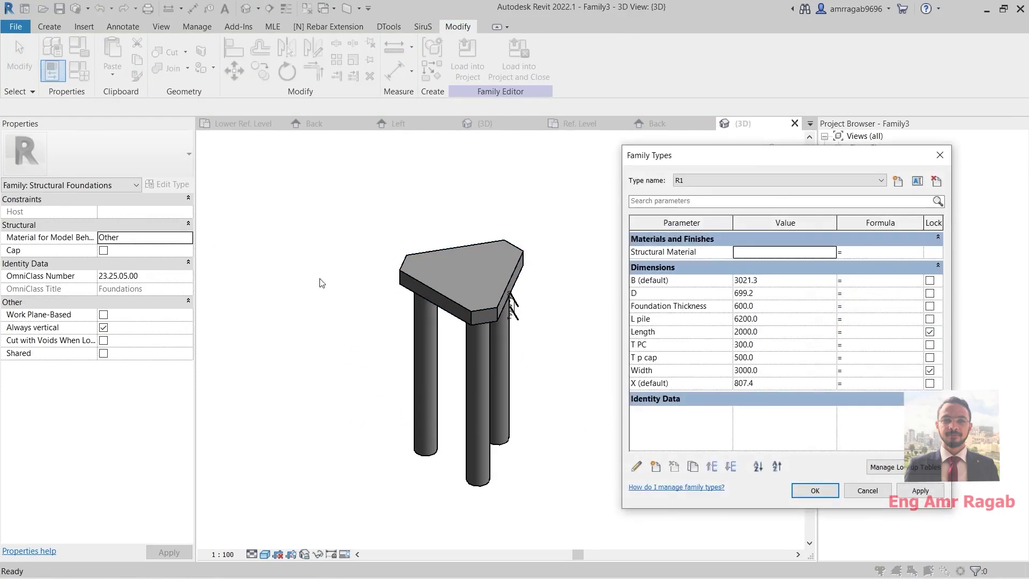
click(660, 346)
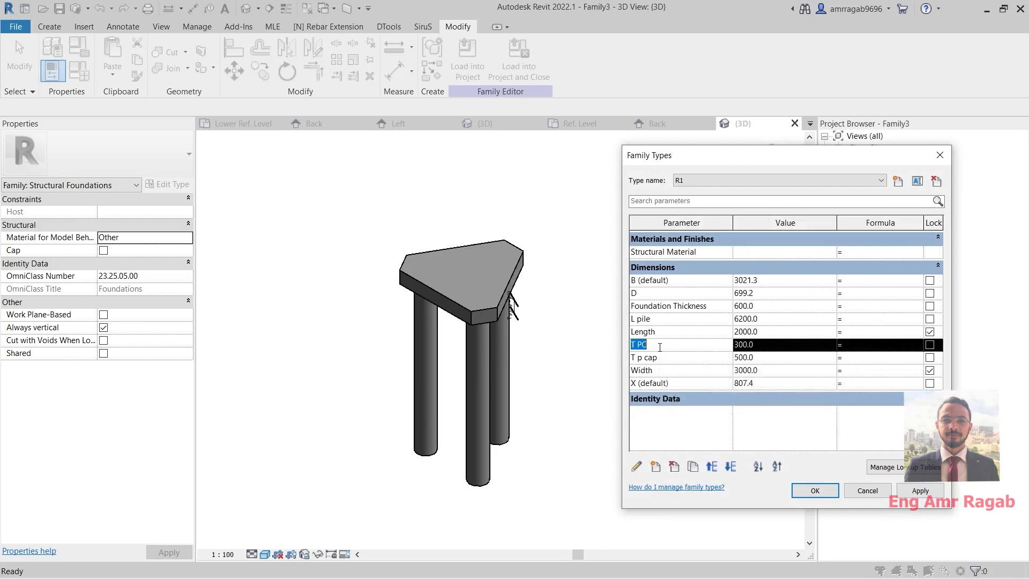
click(674, 466)
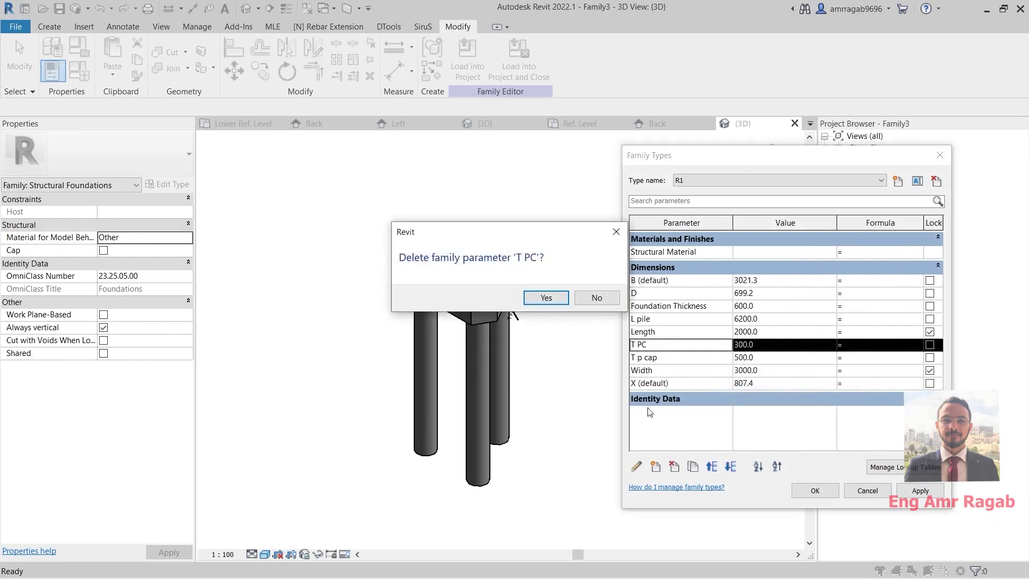
click(545, 298)
Set the T p cap parameter to 600 and apply it to the model.
click(663, 344)
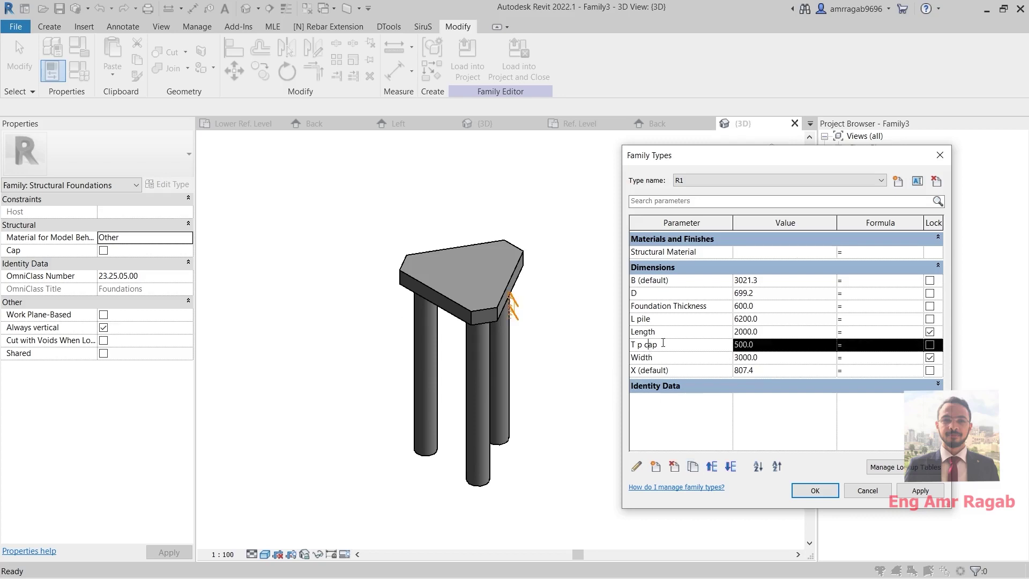
click(770, 346)
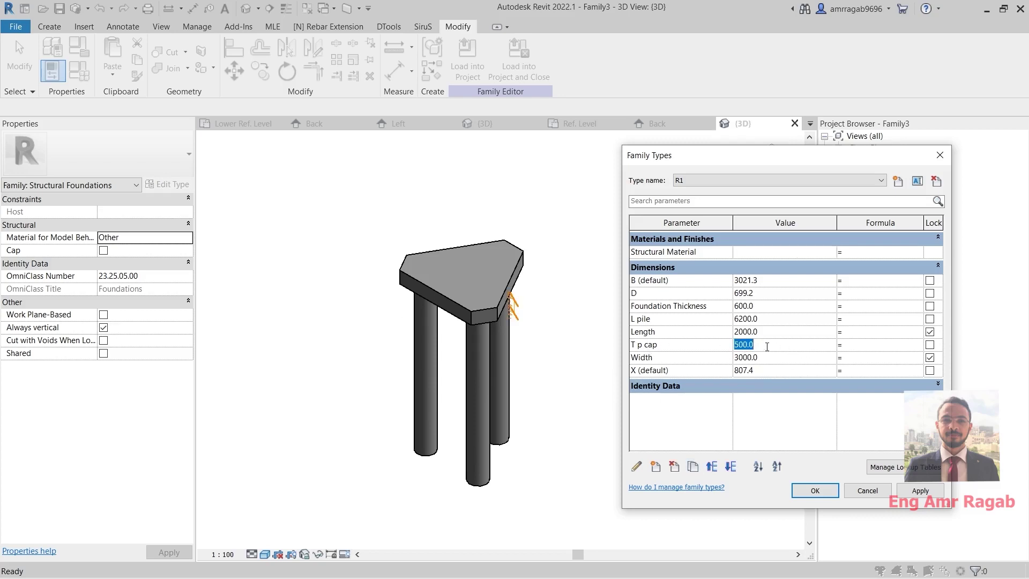
text(600)
click(920, 490)
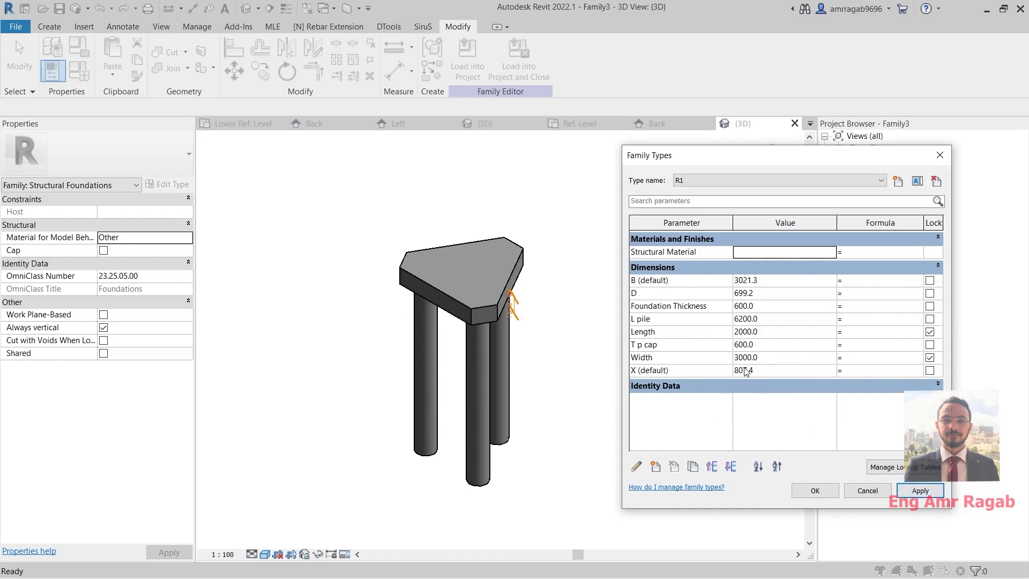
Set the Length parameter to 20000 and apply it to the model.
click(697, 368)
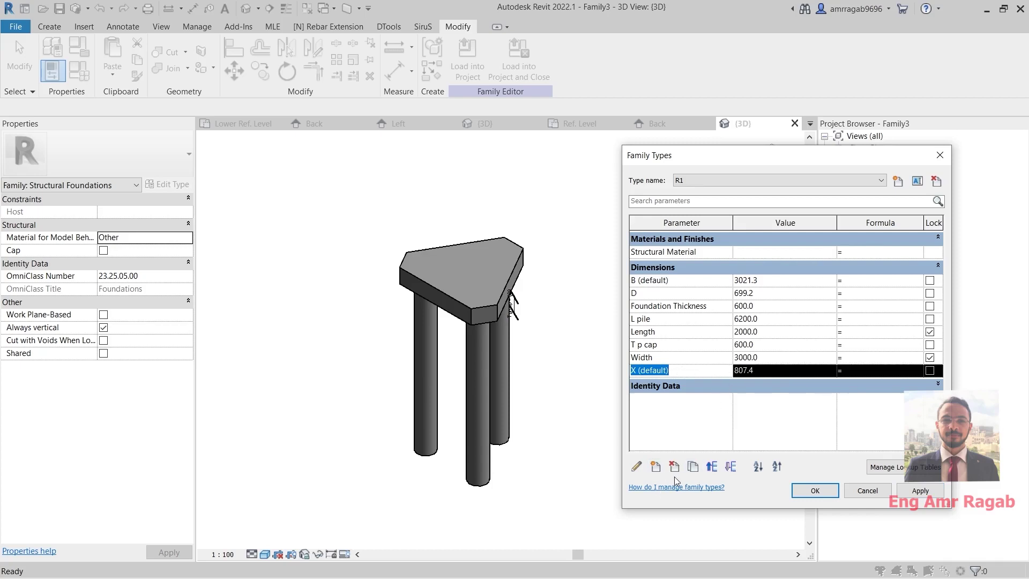
click(687, 389)
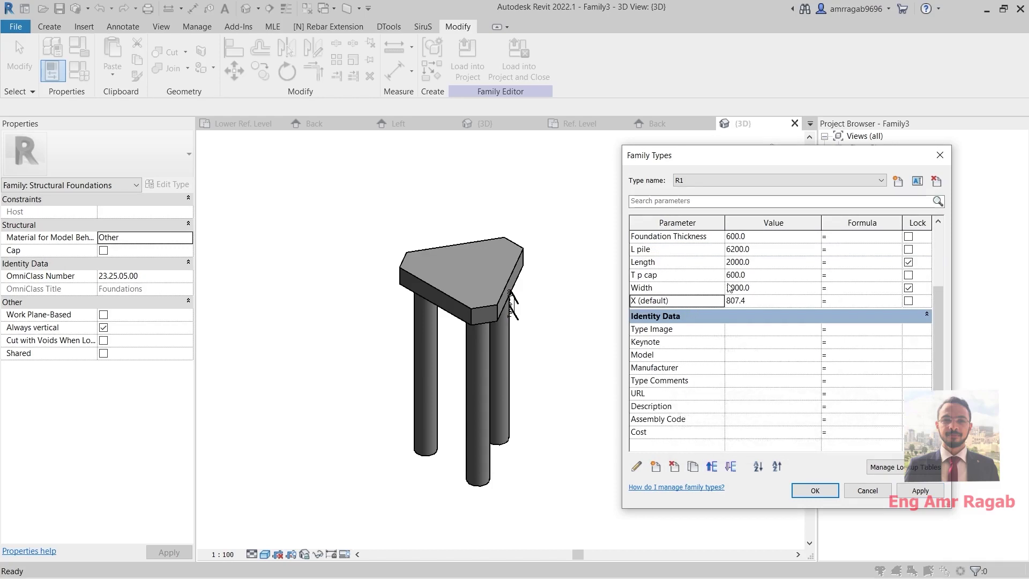
click(732, 262)
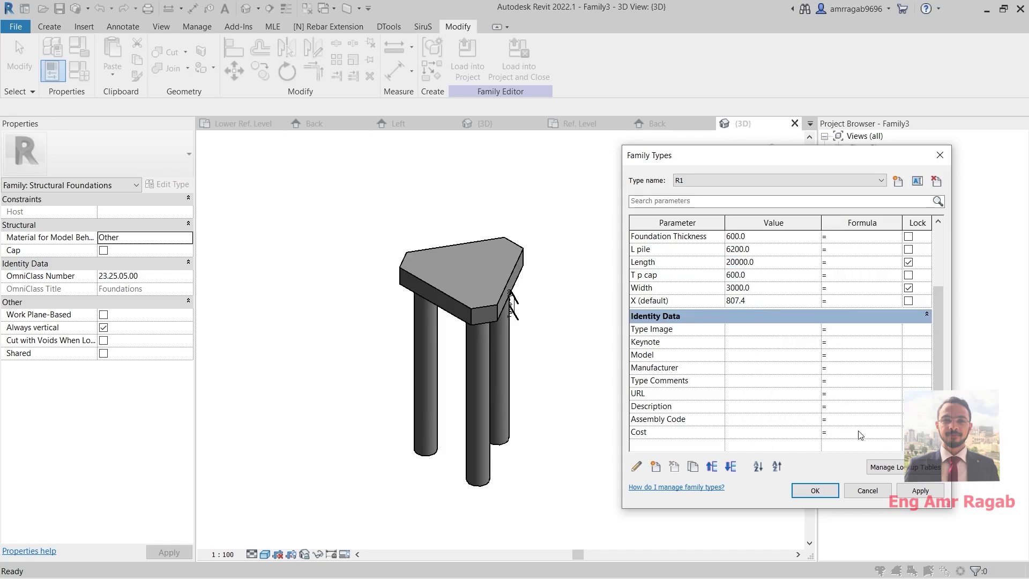
click(914, 492)
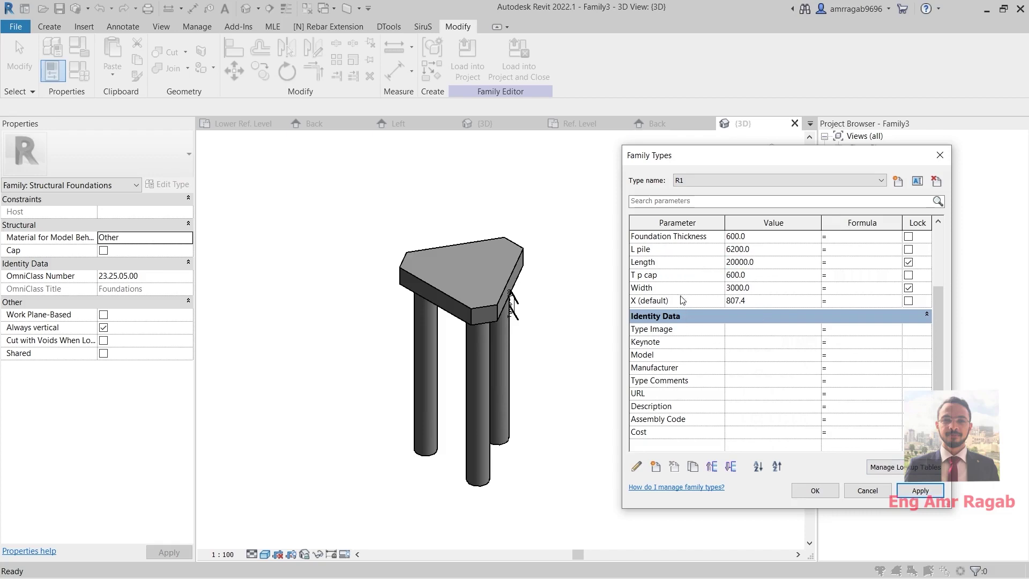
Try setting the L pile parameter to 10000 and applying it to the model.
click(703, 263)
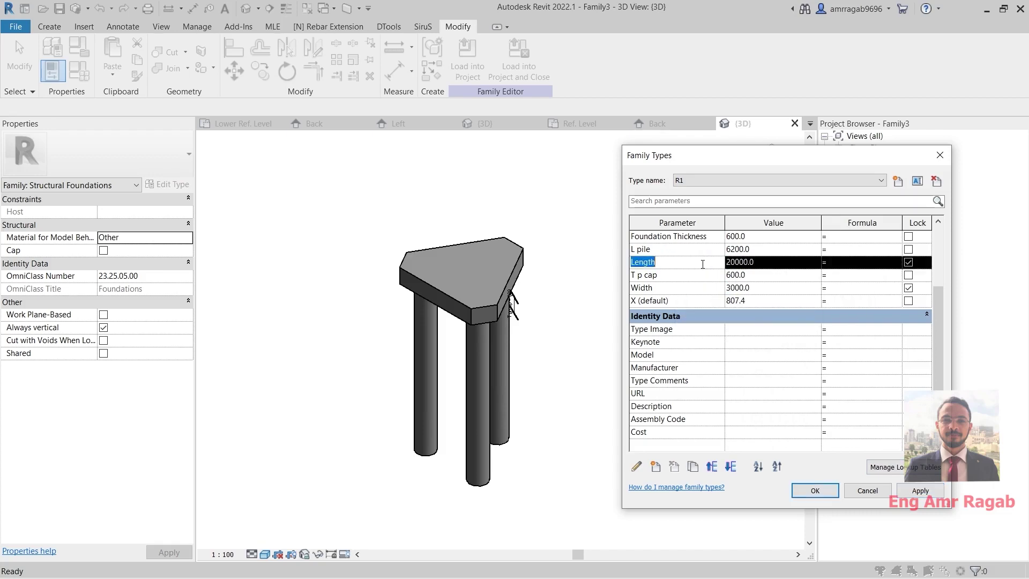
click(671, 249)
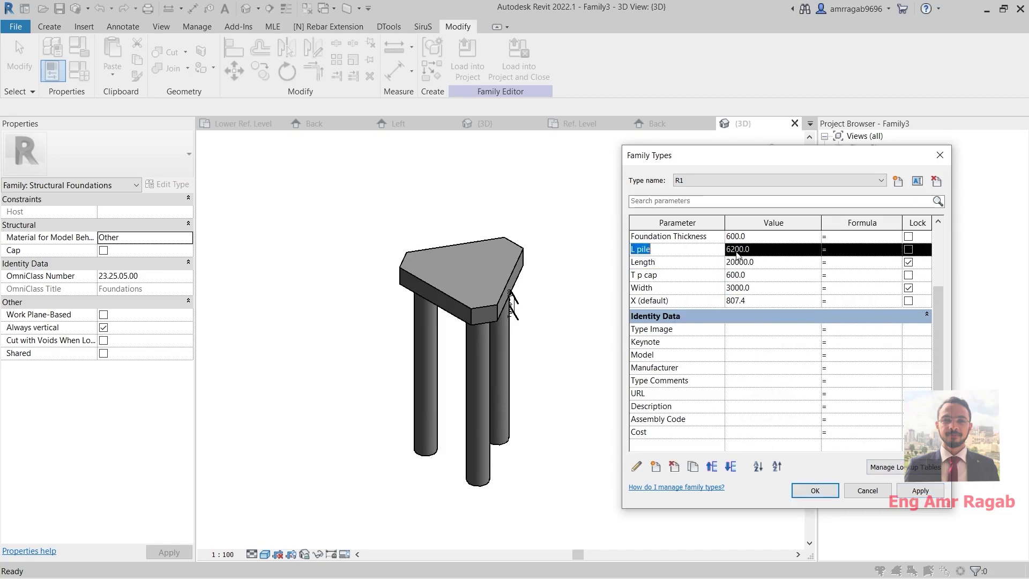
click(742, 251)
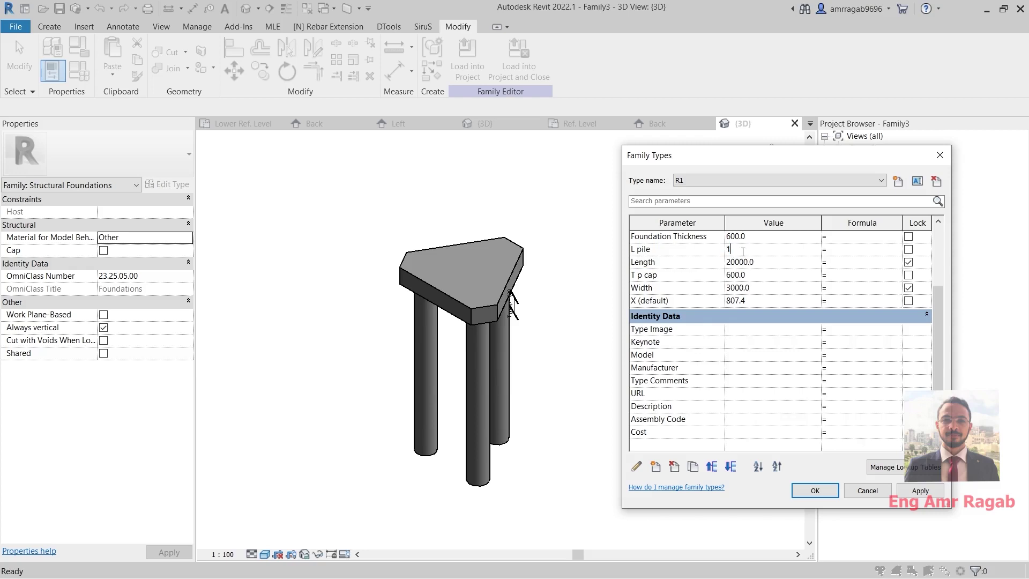
click(918, 491)
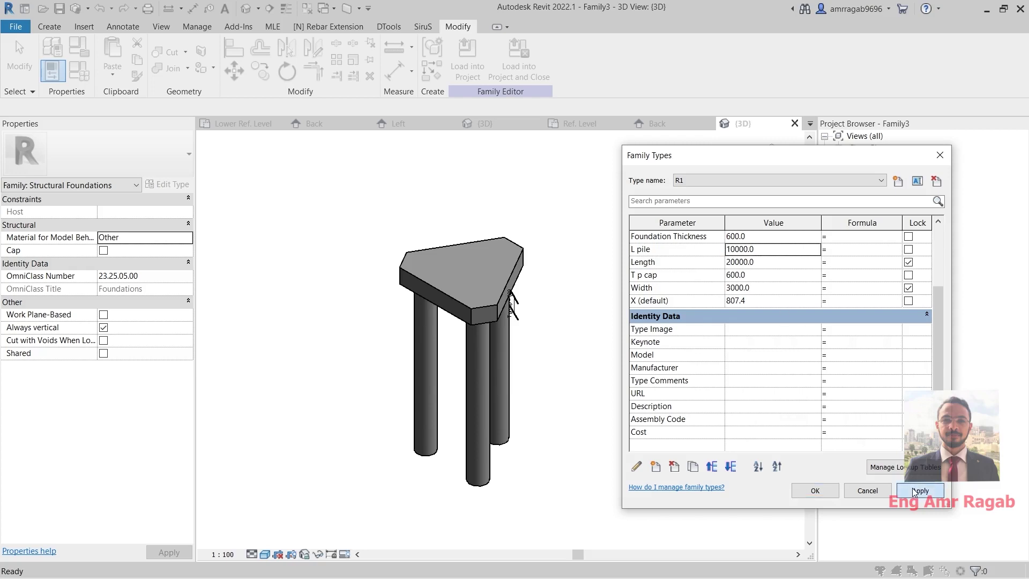
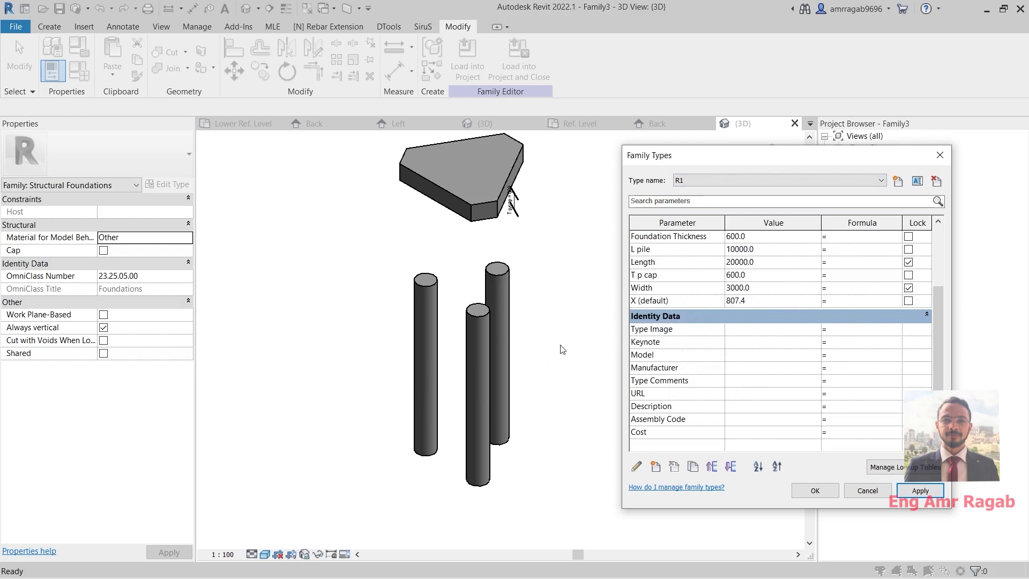
click(592, 310)
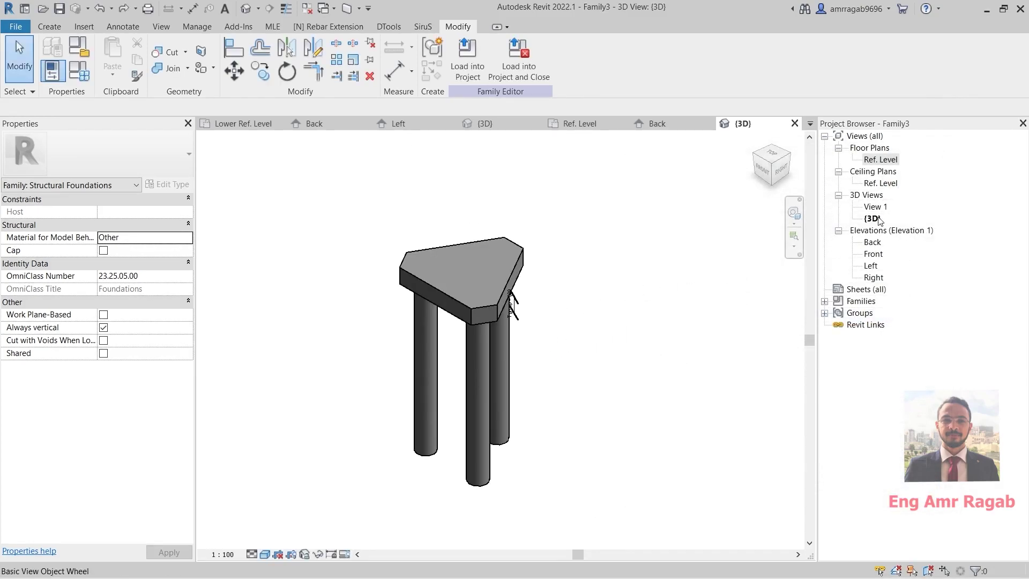
Open the Back elevation and examine the T p cap dimension and the joint between the cap and the piles.
double_click(873, 242)
scroll(382, 326, up, 2)
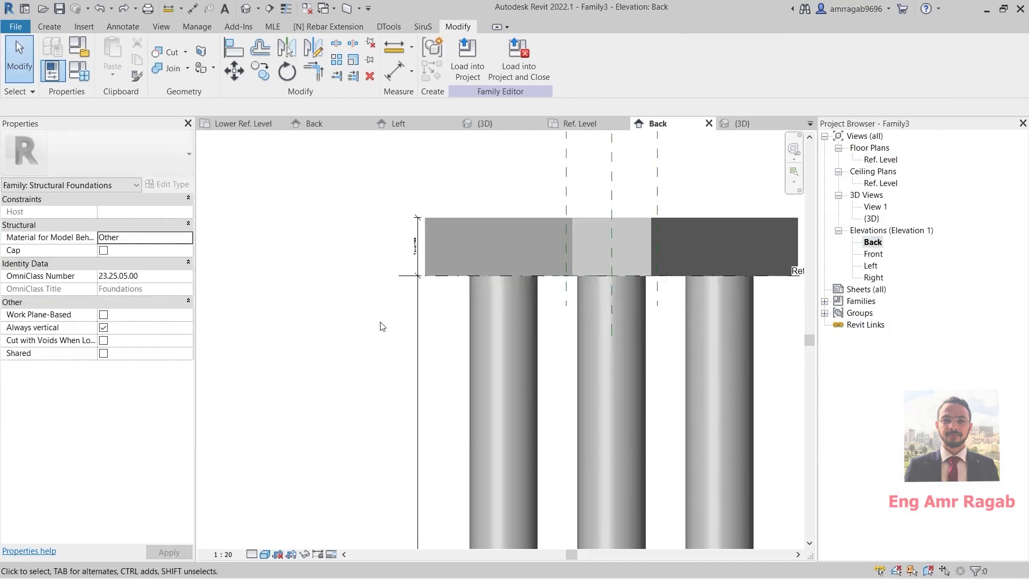
scroll(446, 315, up, 2)
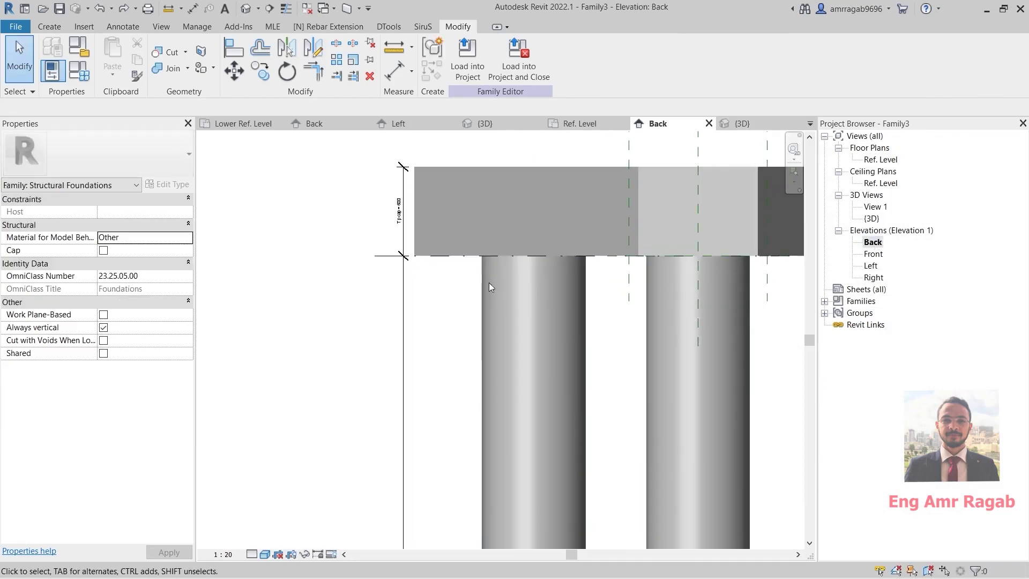
click(400, 214)
mouse_move(432, 301)
middle_down()
mouse_move(421, 298)
mouse_move(433, 319)
middle_up()
click(450, 318)
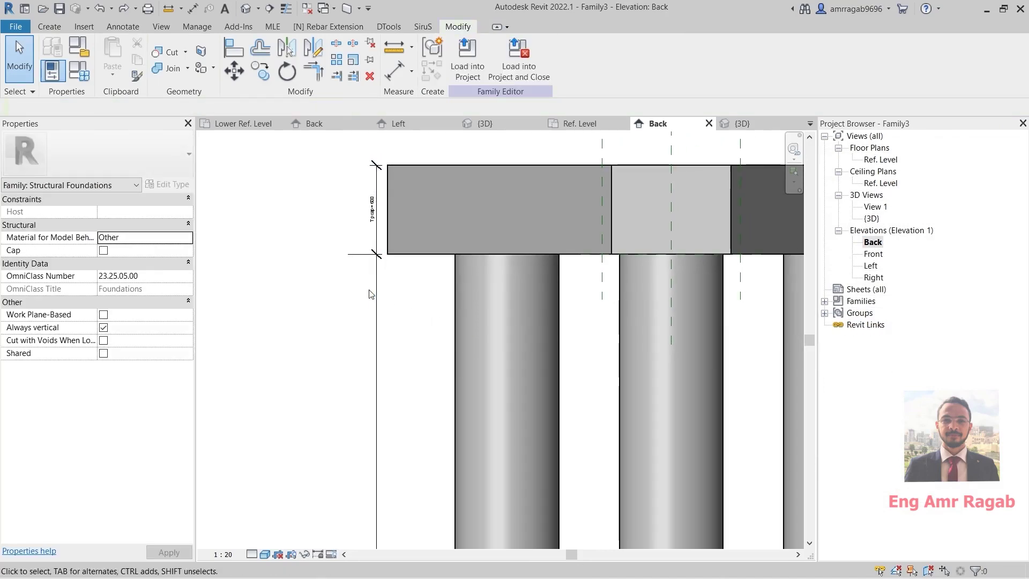
scroll(476, 264, down, 3)
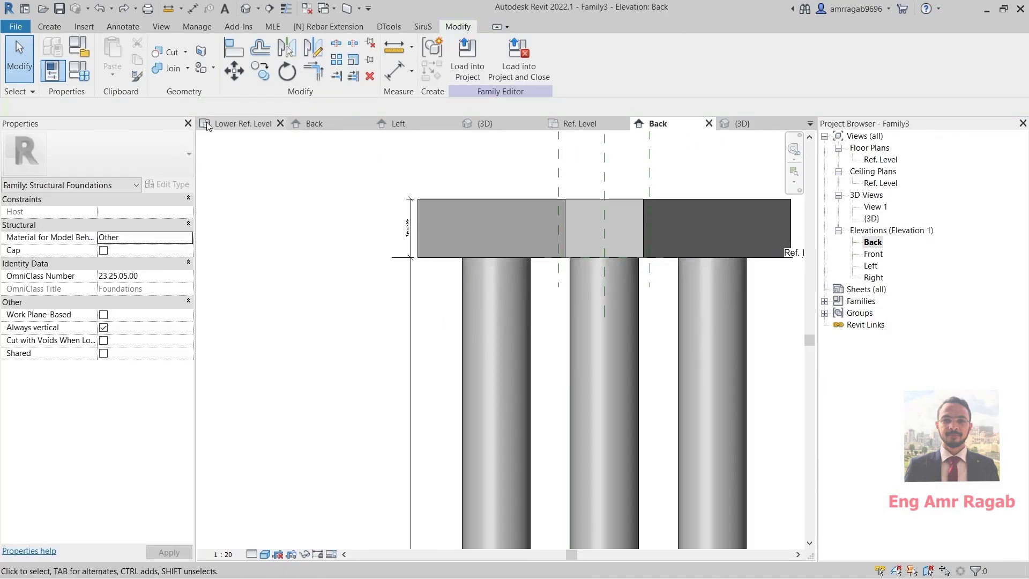
Try to align the tops of the piles to the Ref. Level with the Align tool.
click(233, 47)
scroll(529, 218, up, 1)
middle_drag(678, 232, 558, 226)
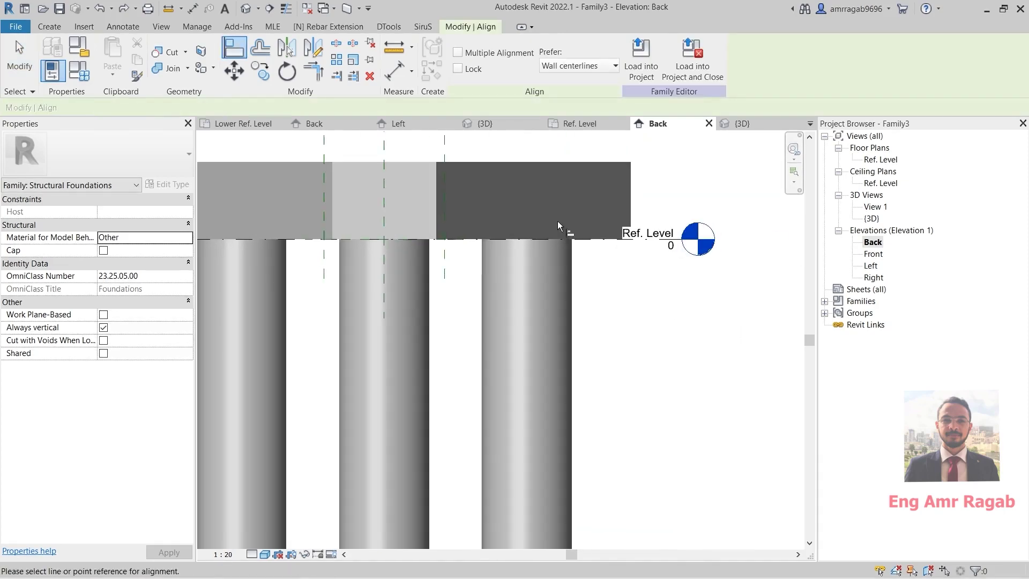
click(655, 238)
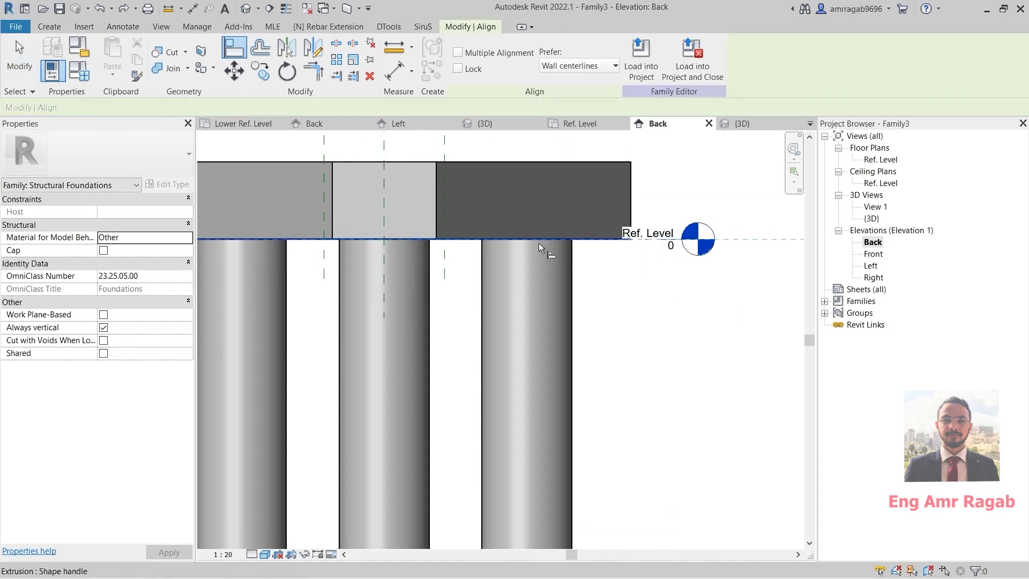
key(Tab)
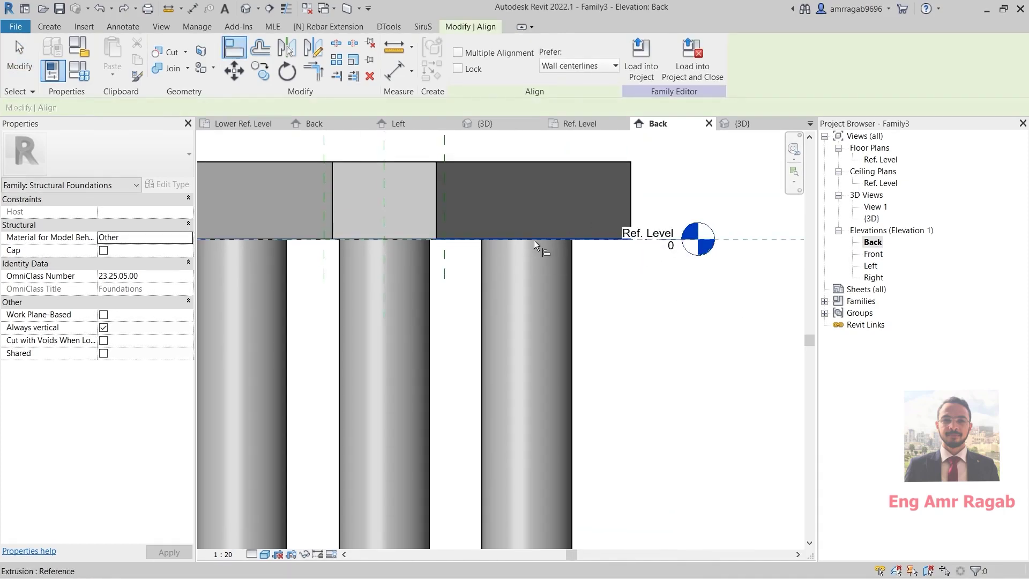
key(Tab)
key(Tab)
middle_drag(264, 241, 433, 274)
key(Escape)
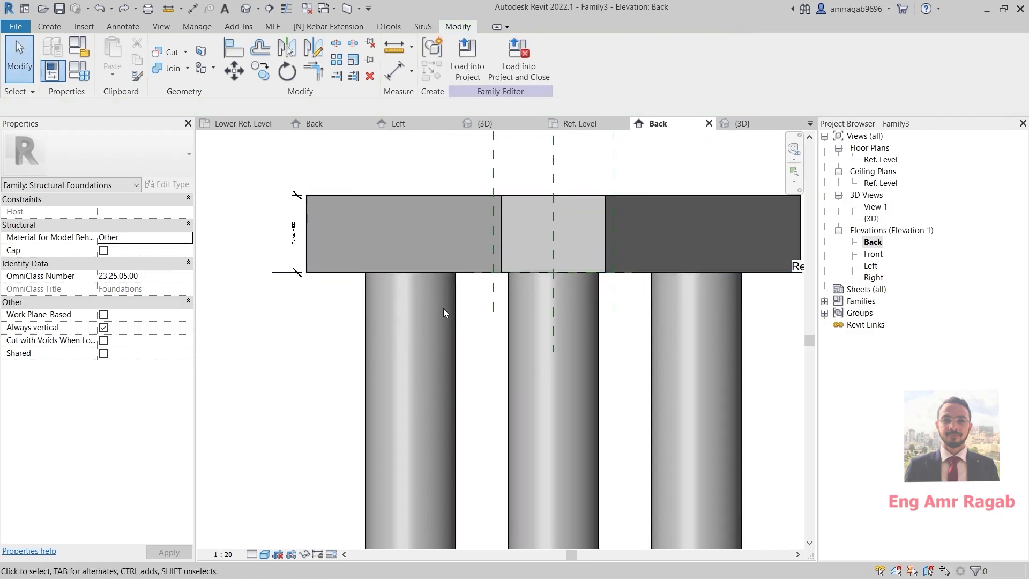
Pull the pile extrusion's top face down off the Ref. Level, snap it back onto the level and lock it there.
click(443, 306)
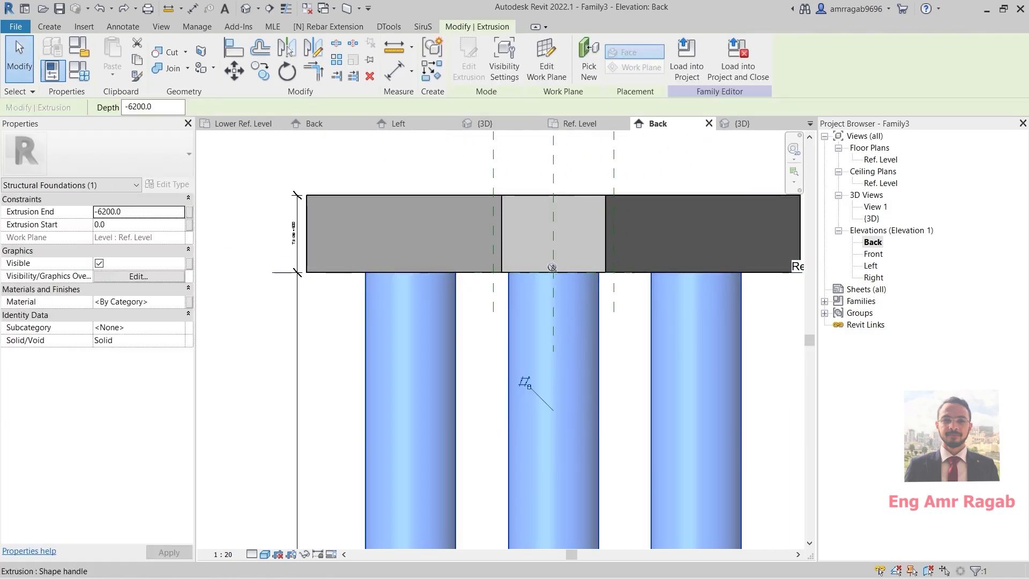
drag(552, 265, 554, 349)
click(801, 562)
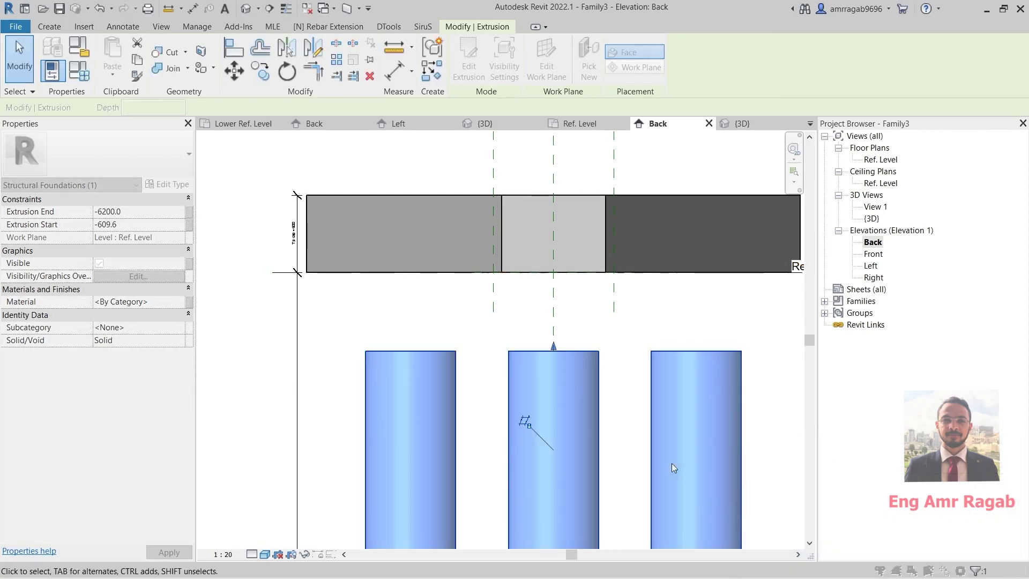
scroll(550, 351, down, 1)
middle_drag(549, 350, 425, 331)
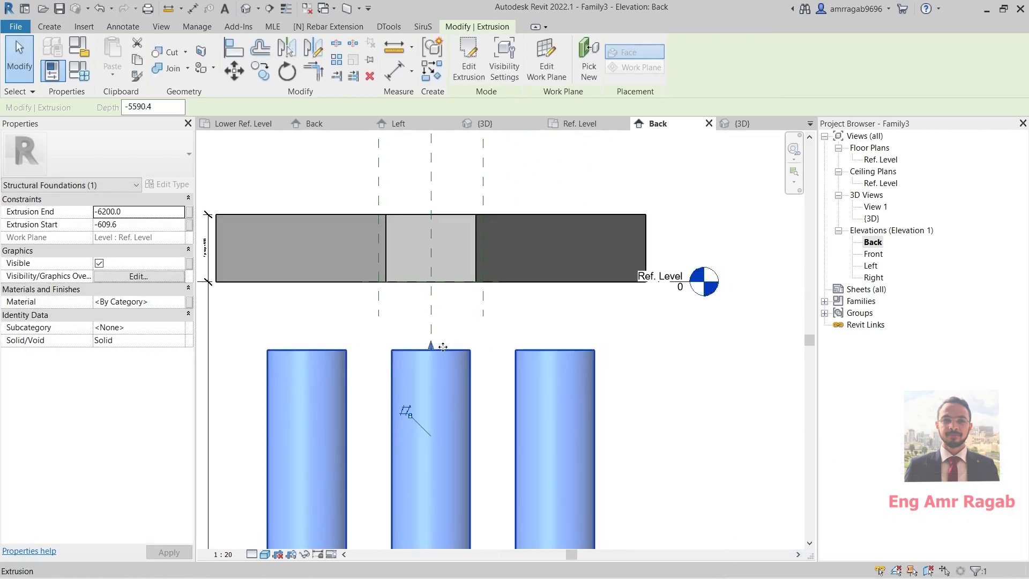
drag(430, 348, 435, 284)
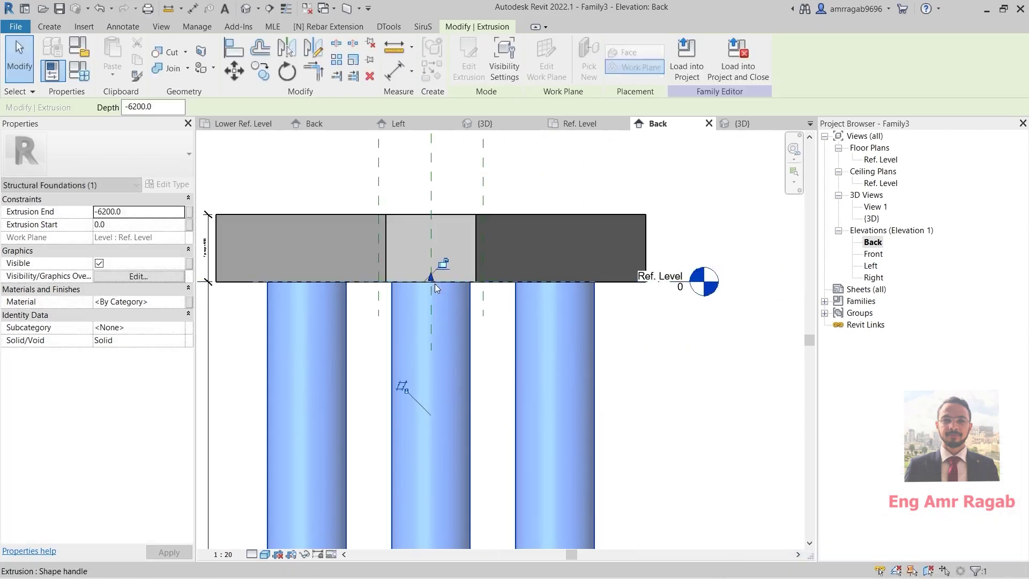
scroll(492, 313, down, 1)
middle_drag(494, 316, 561, 367)
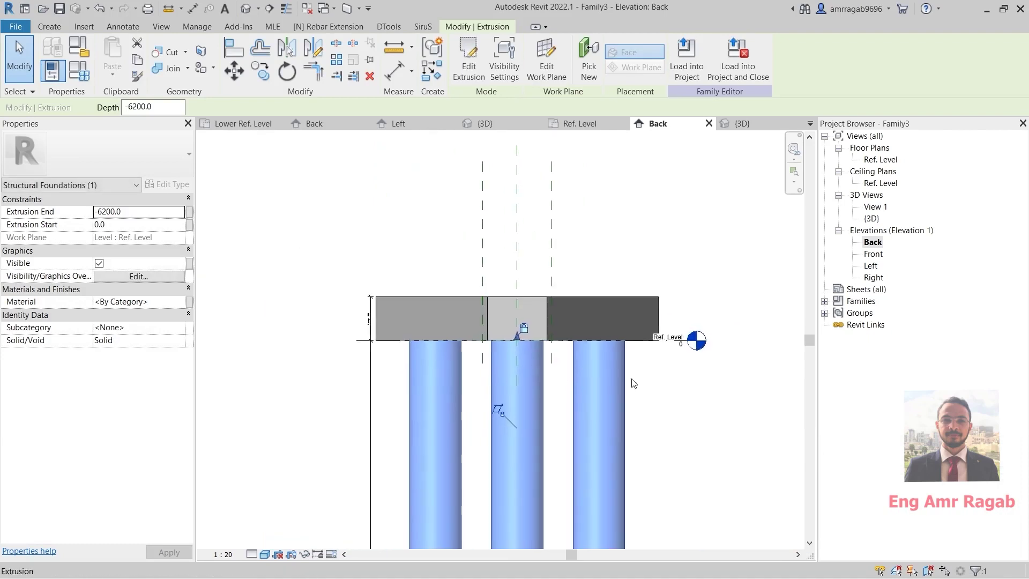
key(Escape)
Pull the cap extrusion's bottom face up off the Ref. Level and snap it back onto the level.
click(614, 296)
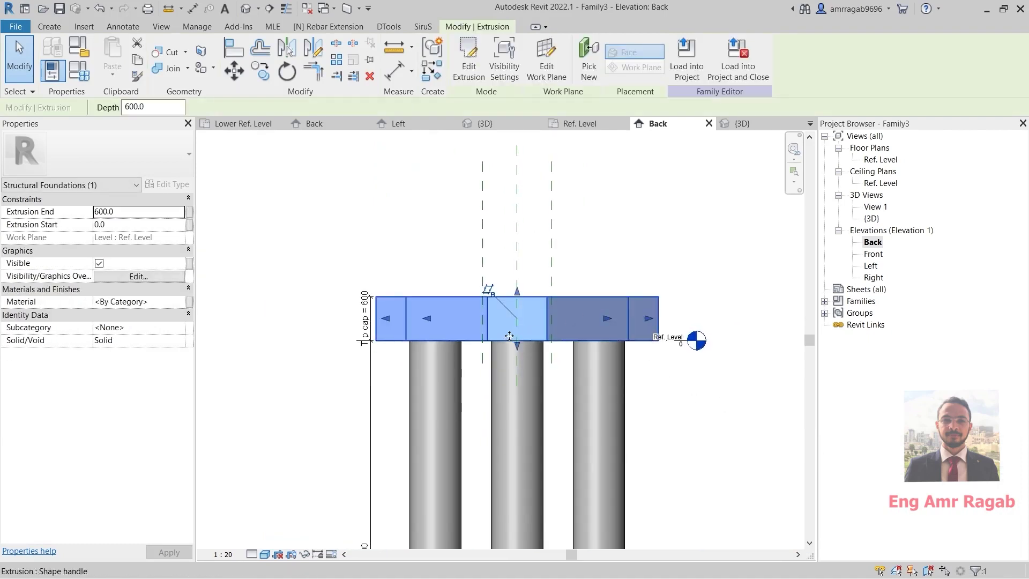
drag(516, 342, 523, 315)
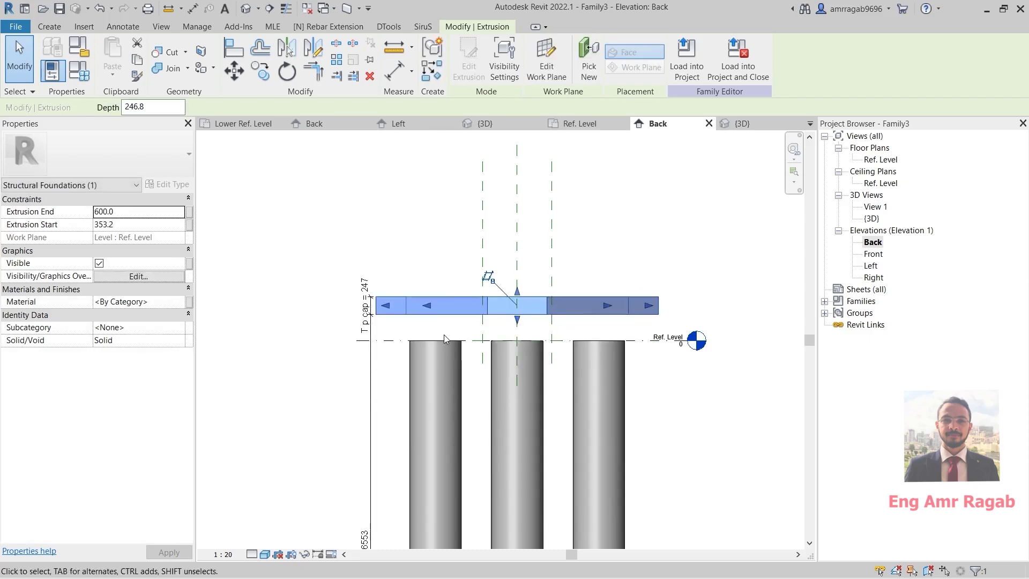
scroll(444, 334, up, 3)
drag(593, 327, 593, 353)
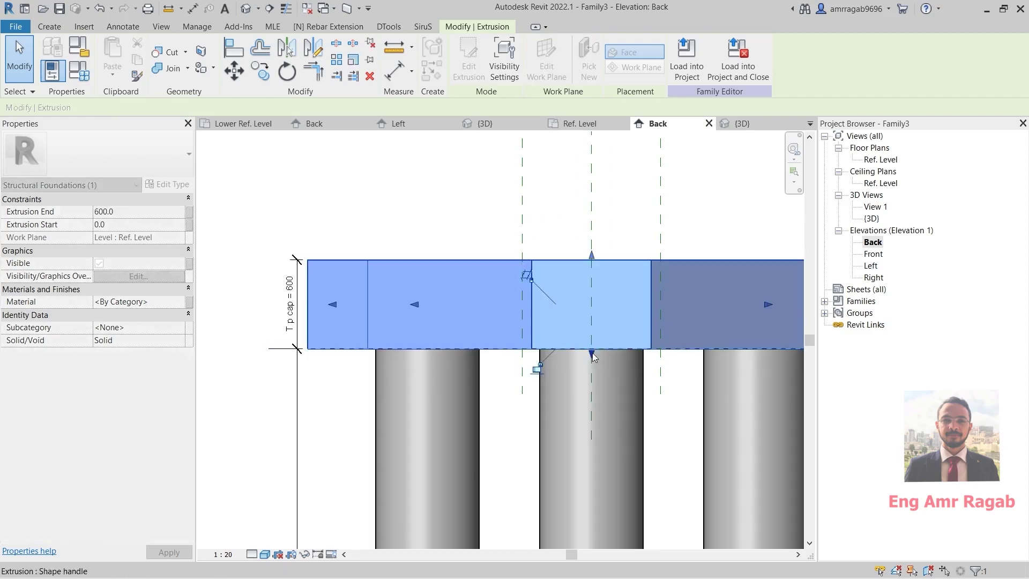
scroll(510, 327, down, 1)
scroll(510, 327, down, 2)
key(Escape)
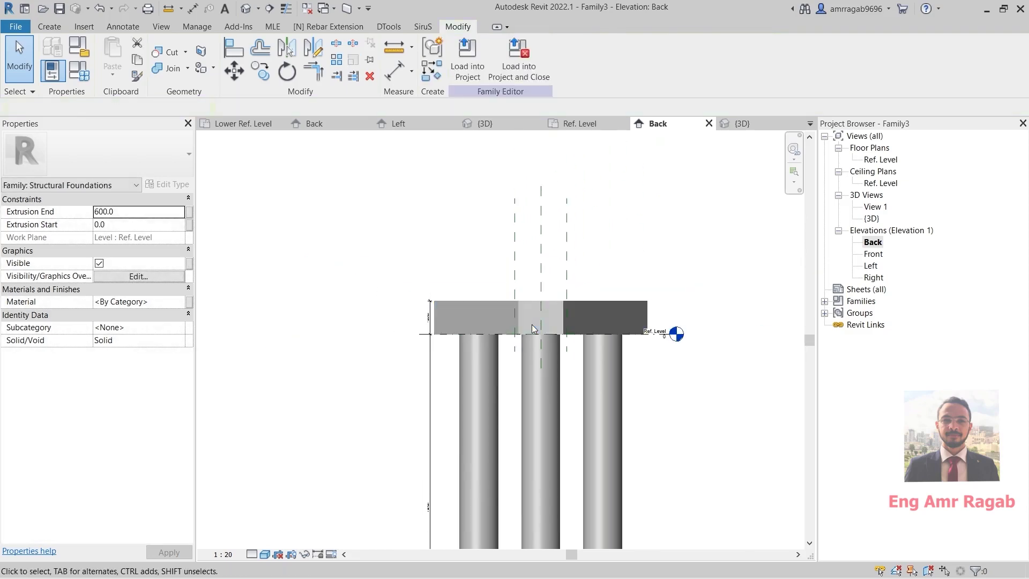
In the 3D view, set the L pile family parameter to 10000 and apply it, removing the conflicting constraints.
click(246, 9)
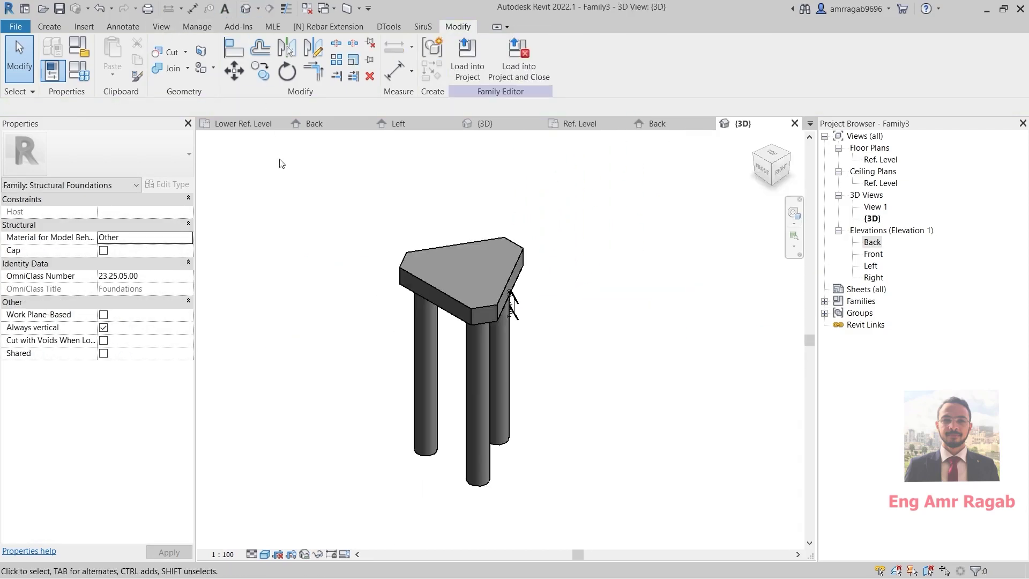
key(f)
key(t)
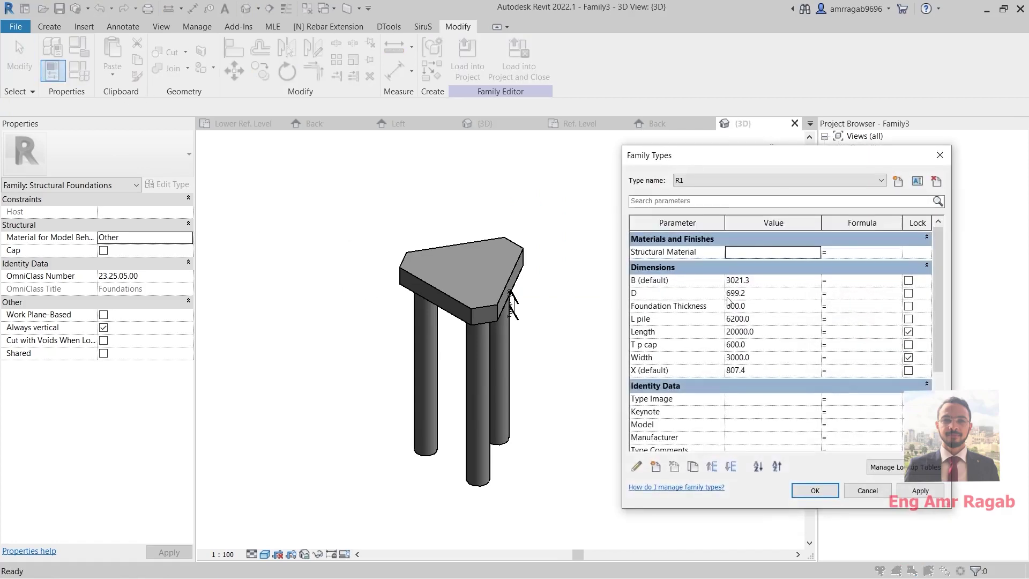
click(747, 319)
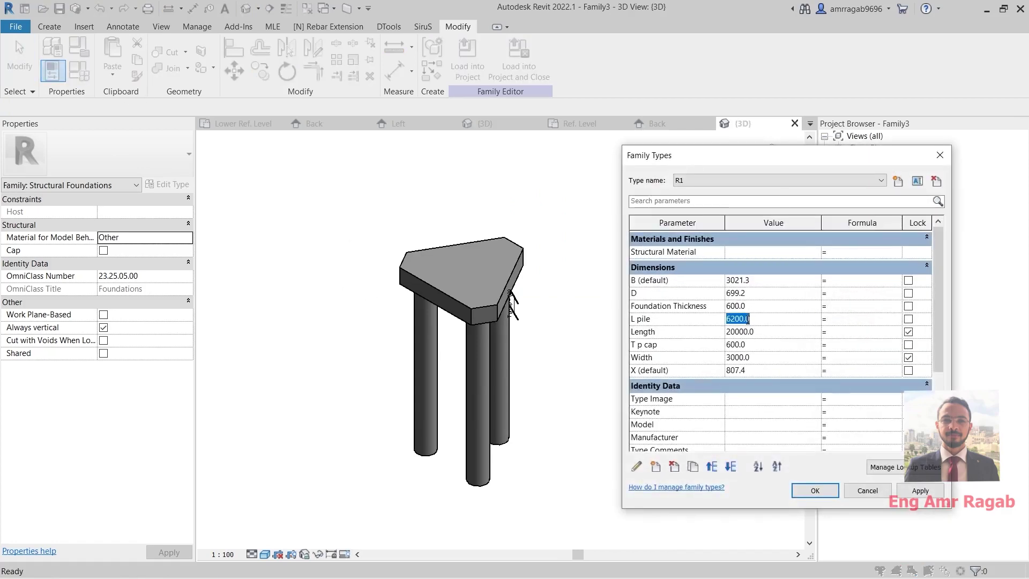
text(10)
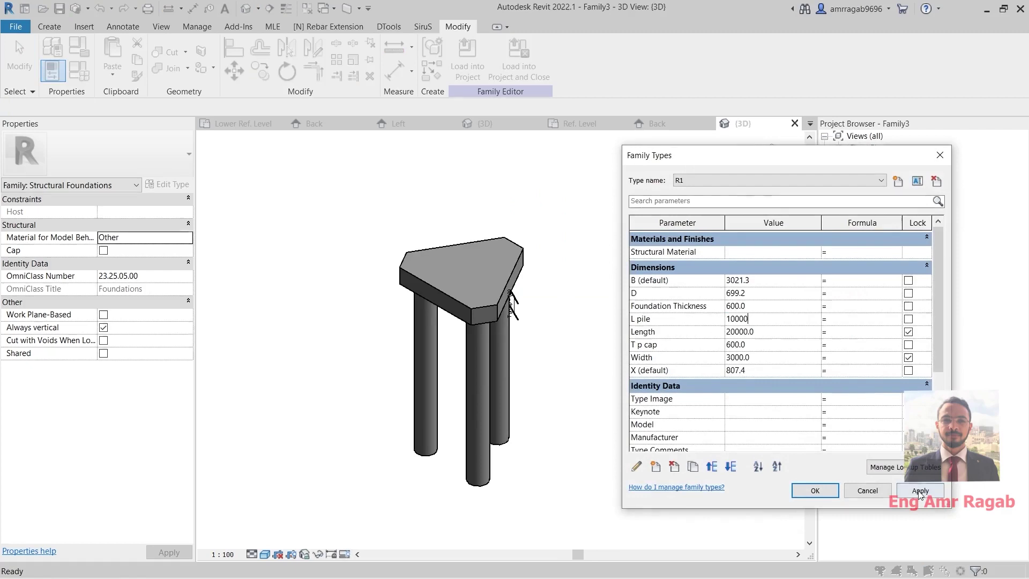
click(920, 492)
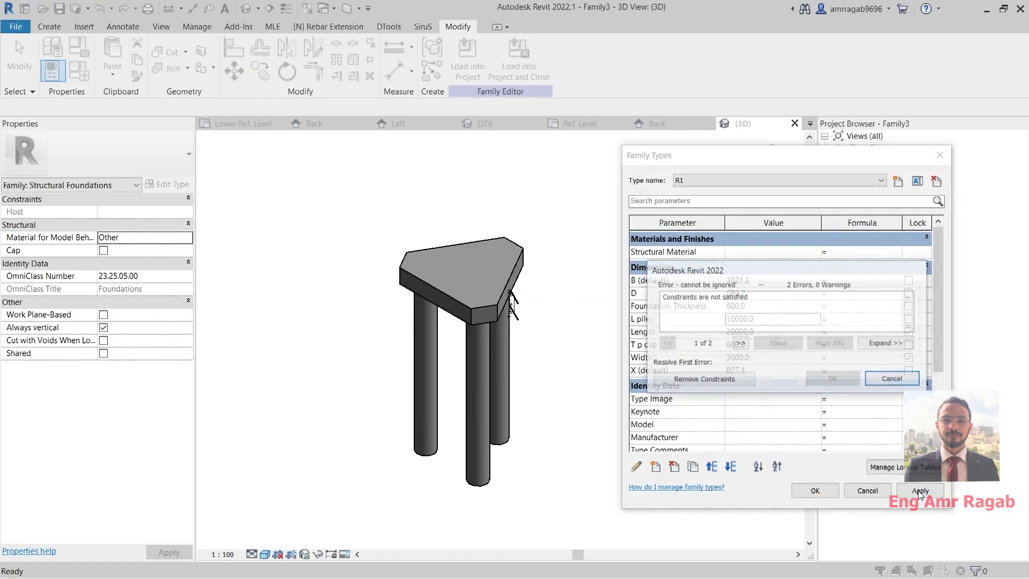
click(714, 380)
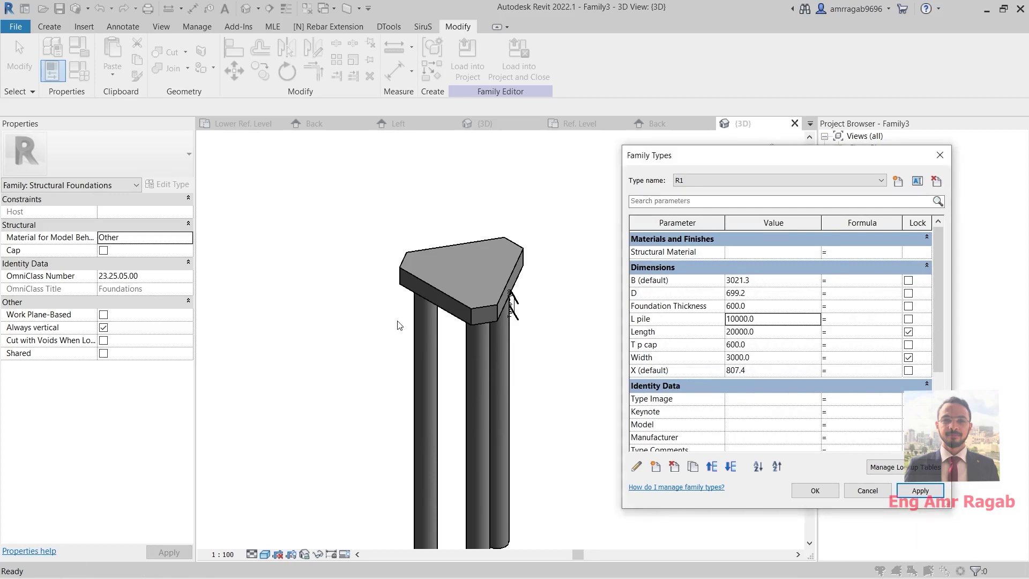
click(815, 491)
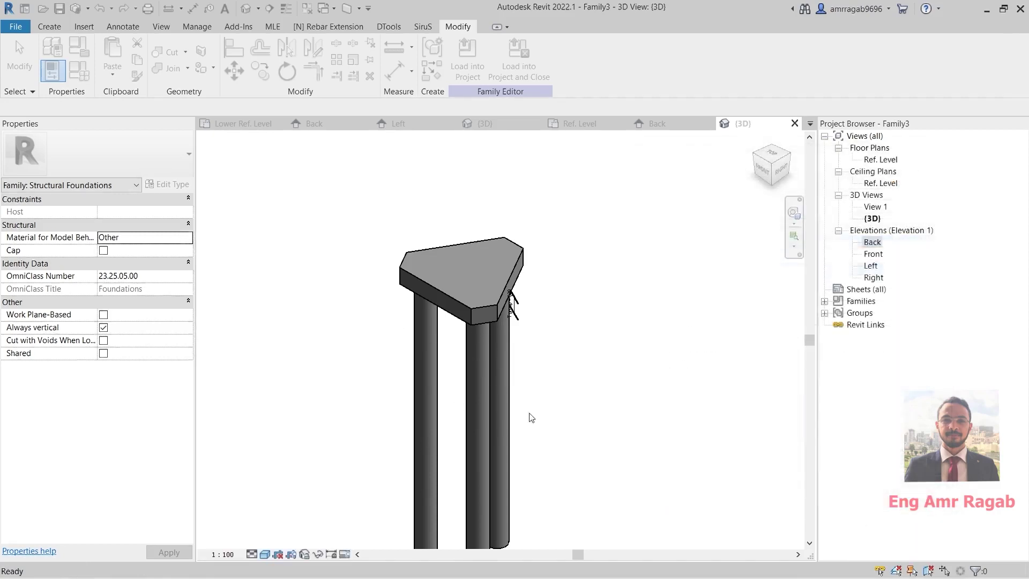
Reopen the family types, set the L pile parameter to 8000 and apply it to the model.
scroll(488, 327, down, 4)
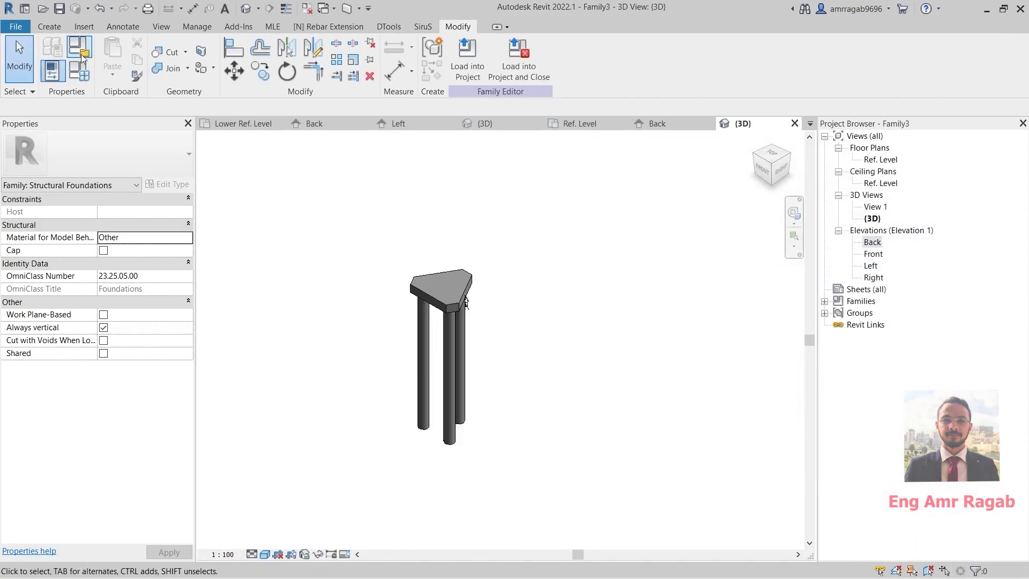
click(75, 73)
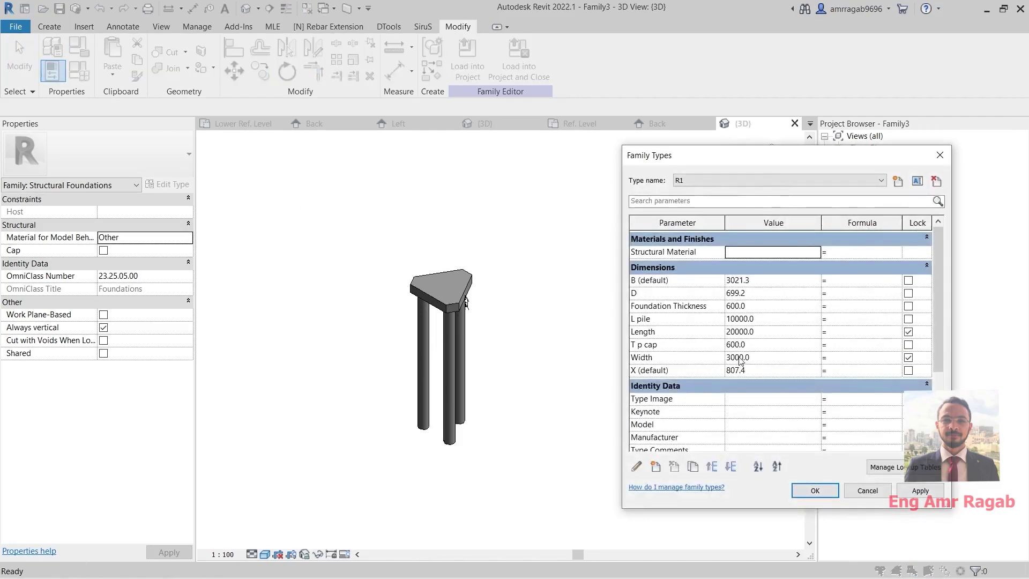
click(740, 321)
double_click(738, 321)
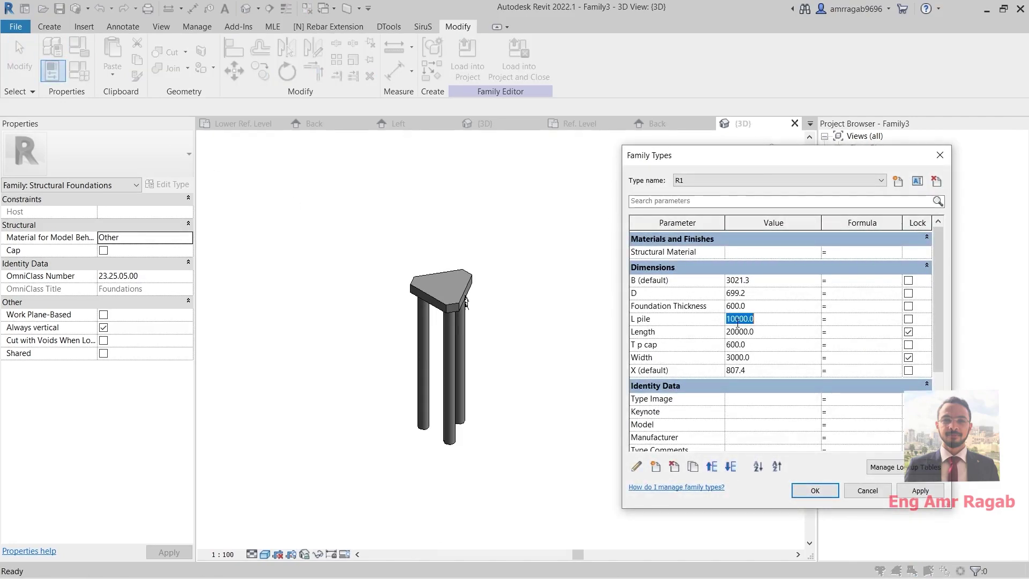
text(8000)
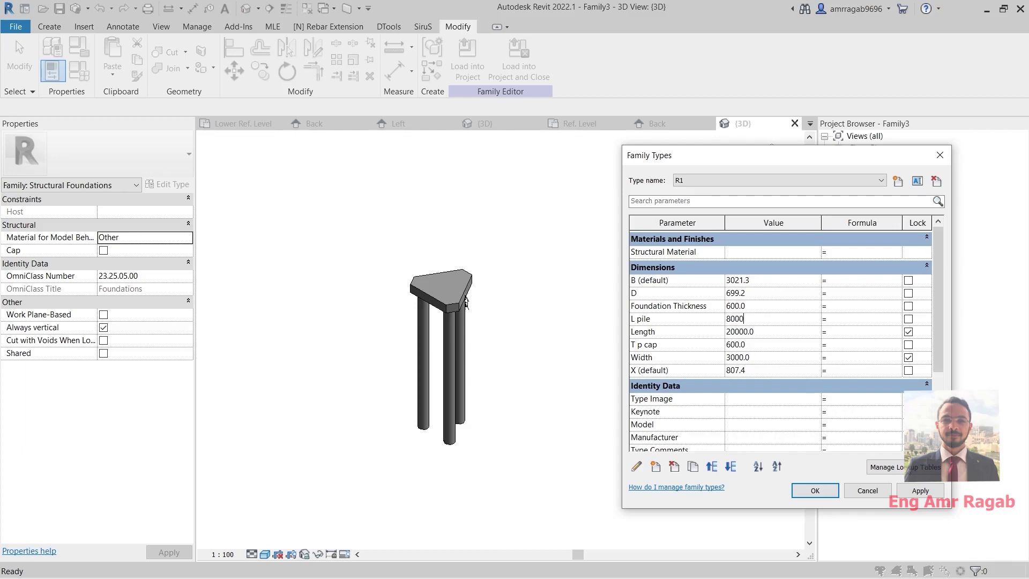
click(920, 491)
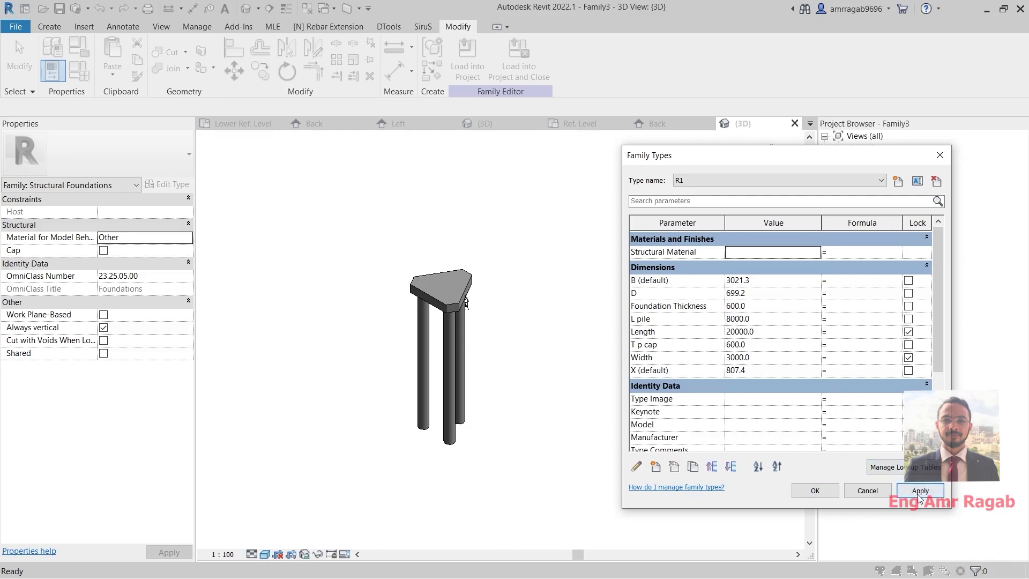
Accept the family types and open the Back elevation to check the piles against the lower reference plane.
click(742, 319)
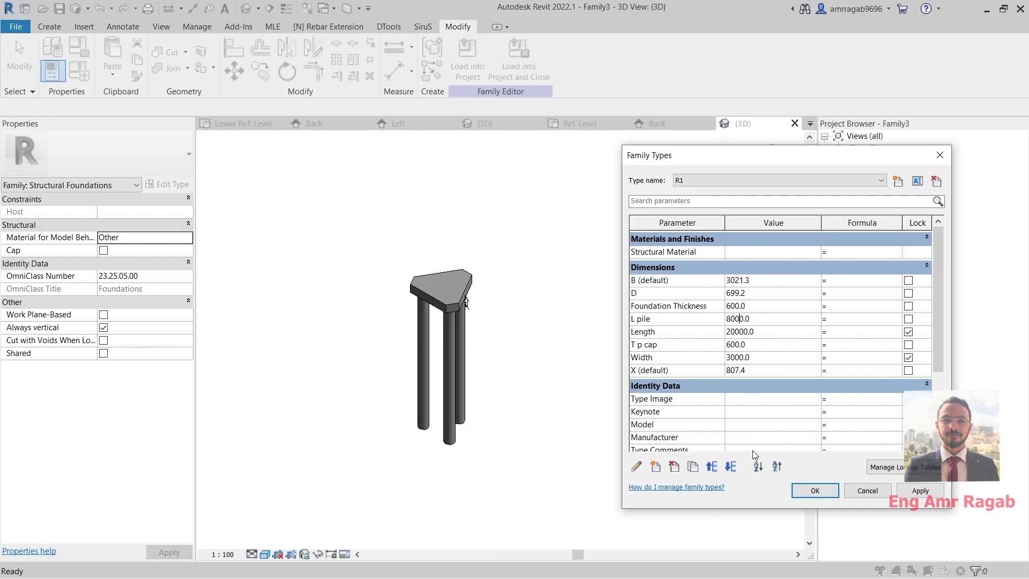
click(814, 490)
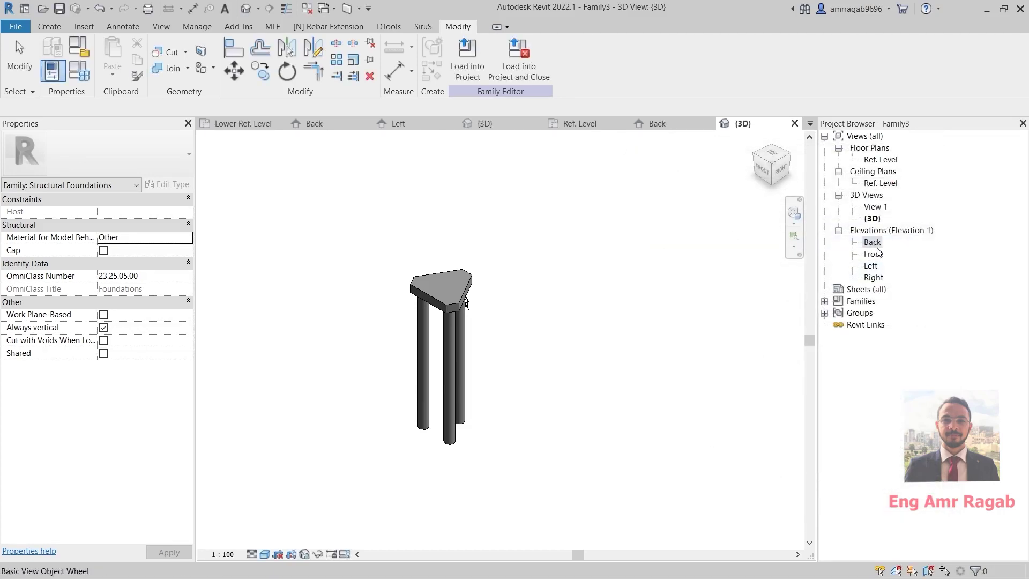
double_click(877, 248)
scroll(643, 241, down, 2)
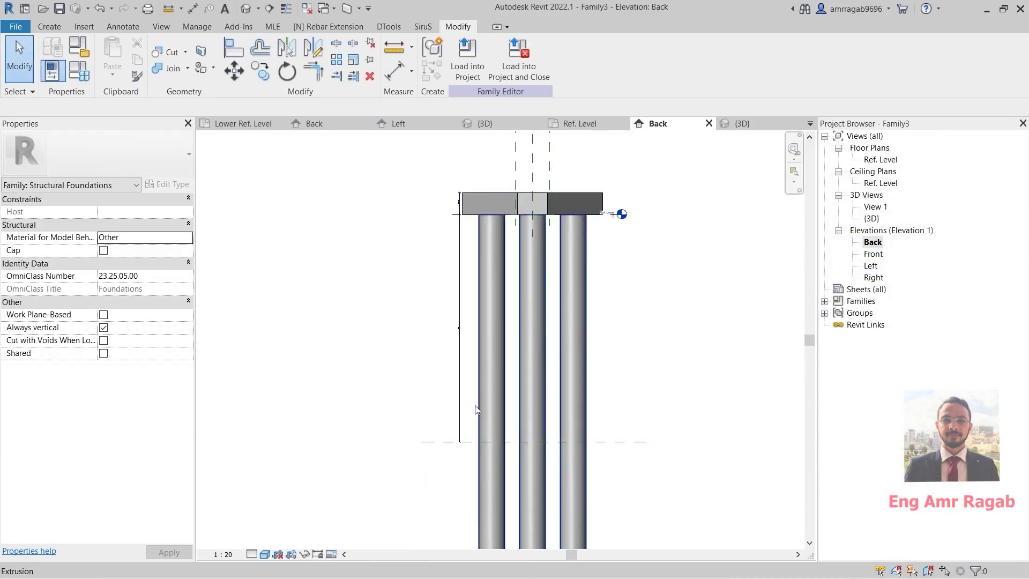
scroll(476, 410, down, 1)
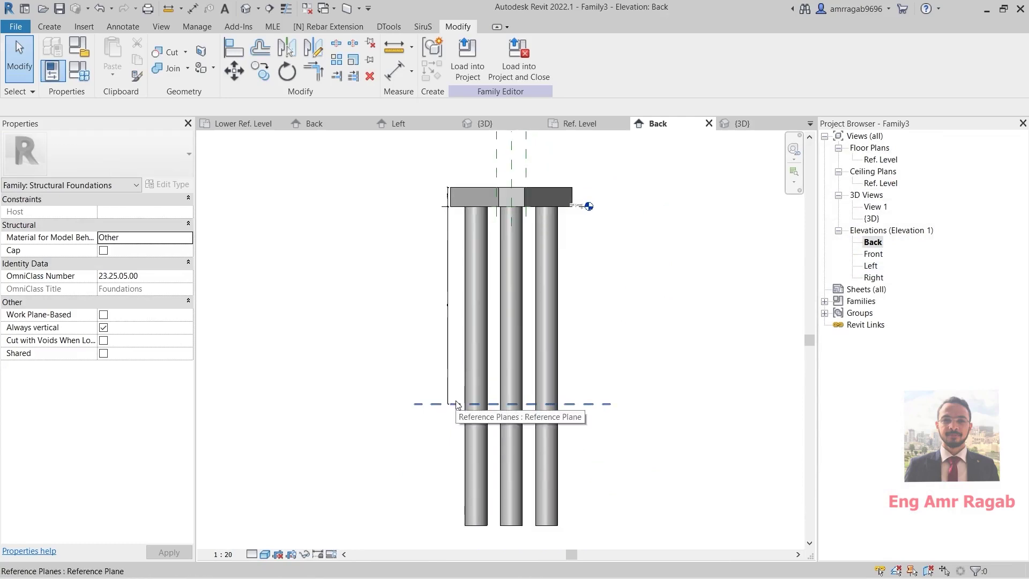
click(482, 234)
click(677, 363)
middle_drag(594, 380, 594, 342)
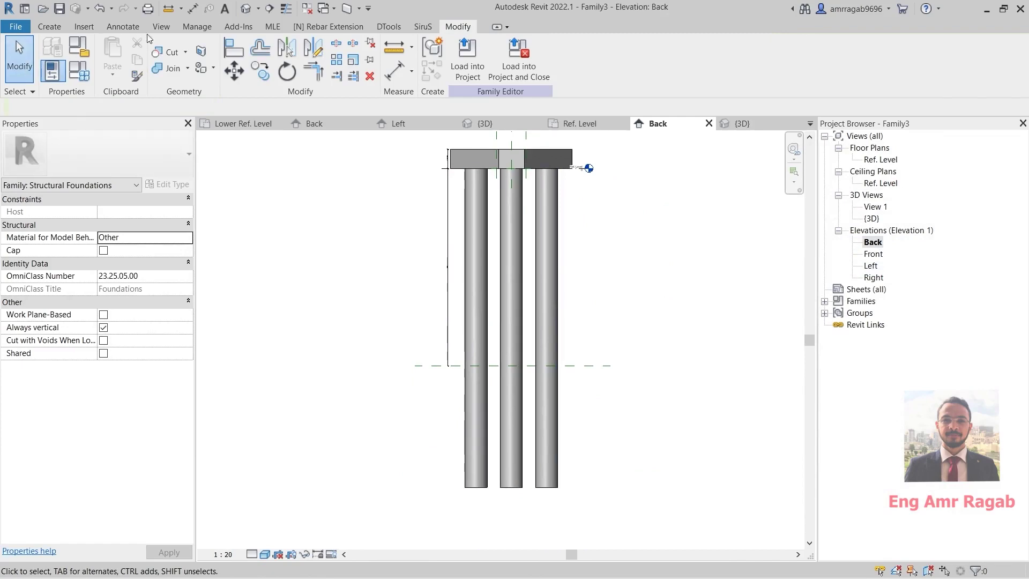
Align the pile bottoms to the lower reference plane and lock them to it.
click(234, 49)
click(477, 366)
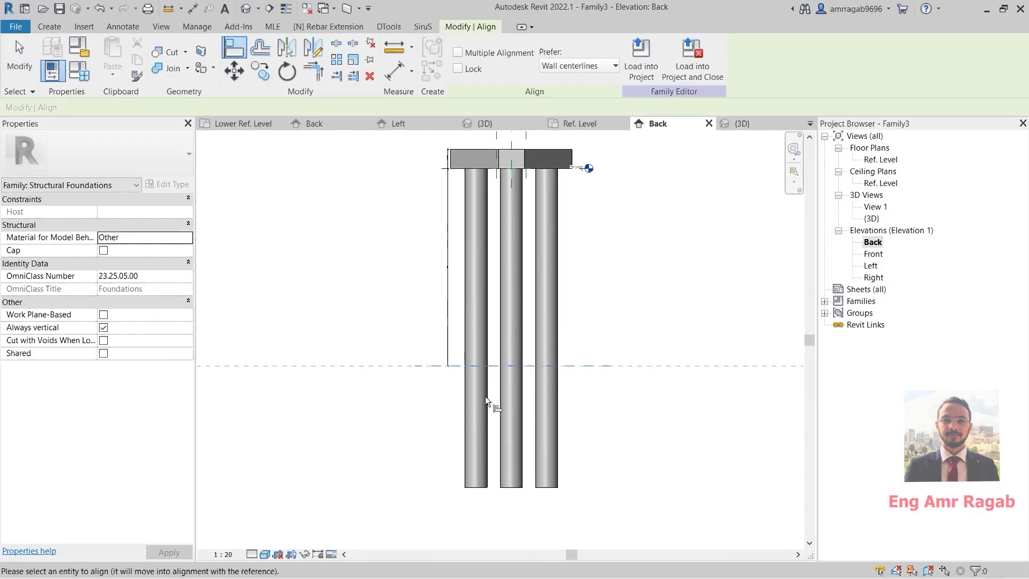
click(502, 487)
middle_drag(481, 380, 488, 419)
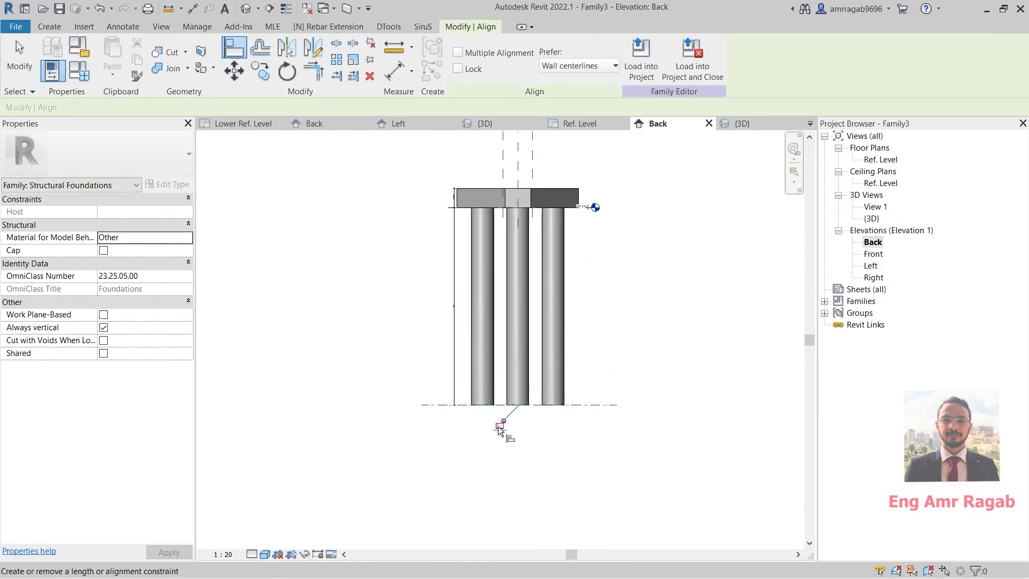
key(Escape)
middle_drag(452, 299, 467, 318)
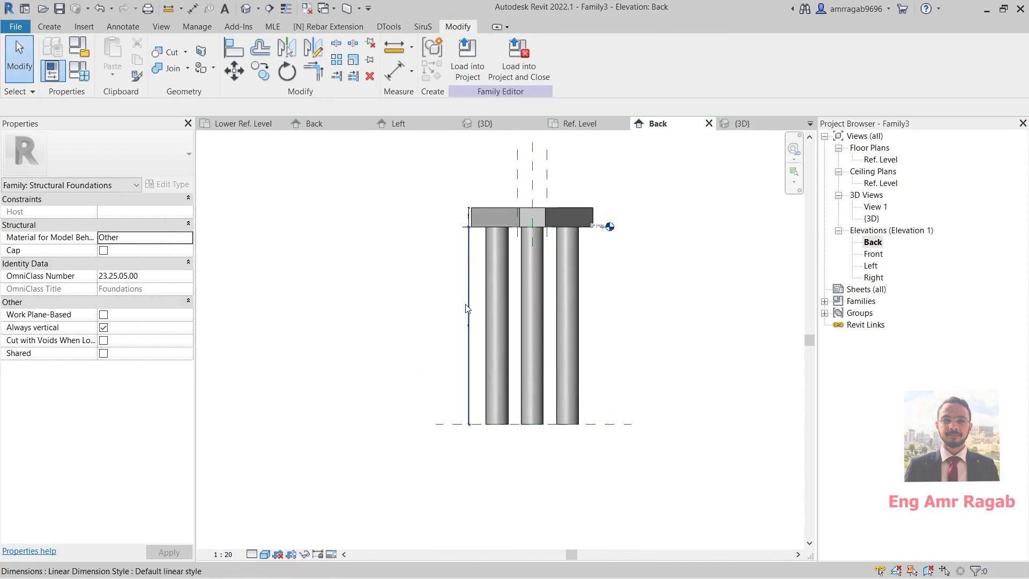
Delete the existing pile length dimension and pull the lower reference plane down to about 6800 mm below the Ref. Level.
click(467, 309)
key(Escape)
scroll(482, 300, up, 2)
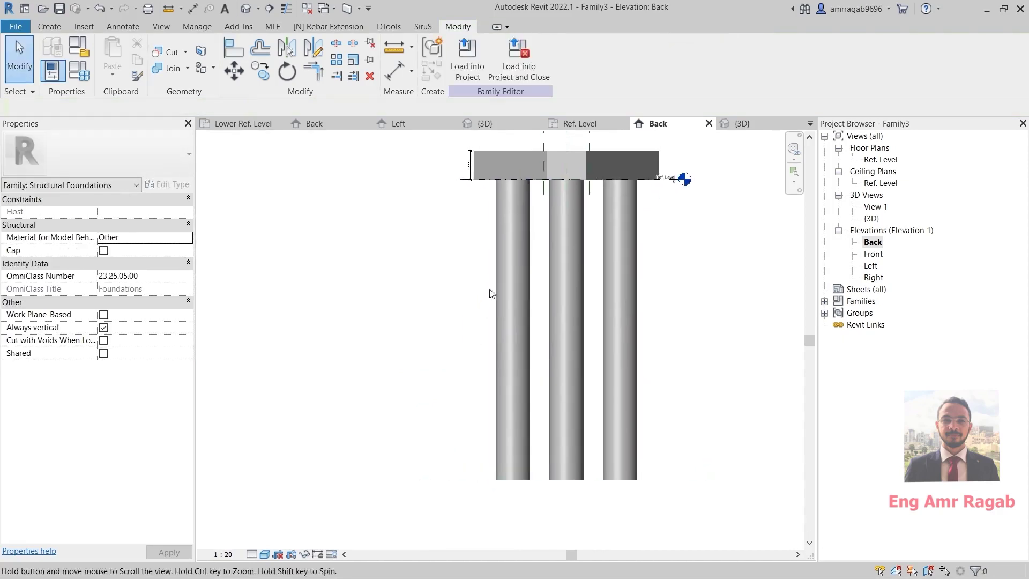
middle_drag(490, 293, 490, 294)
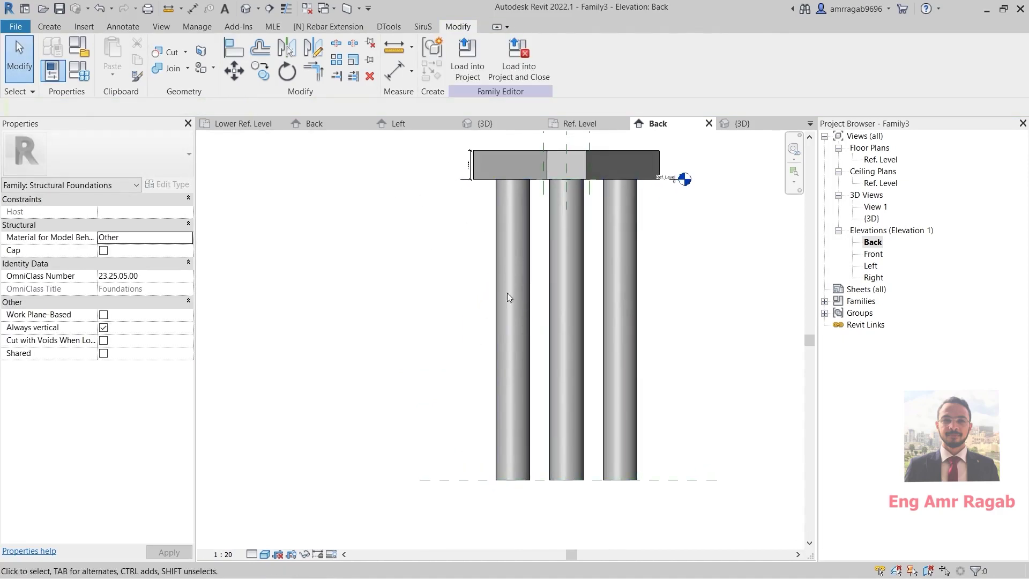
drag(466, 480, 474, 510)
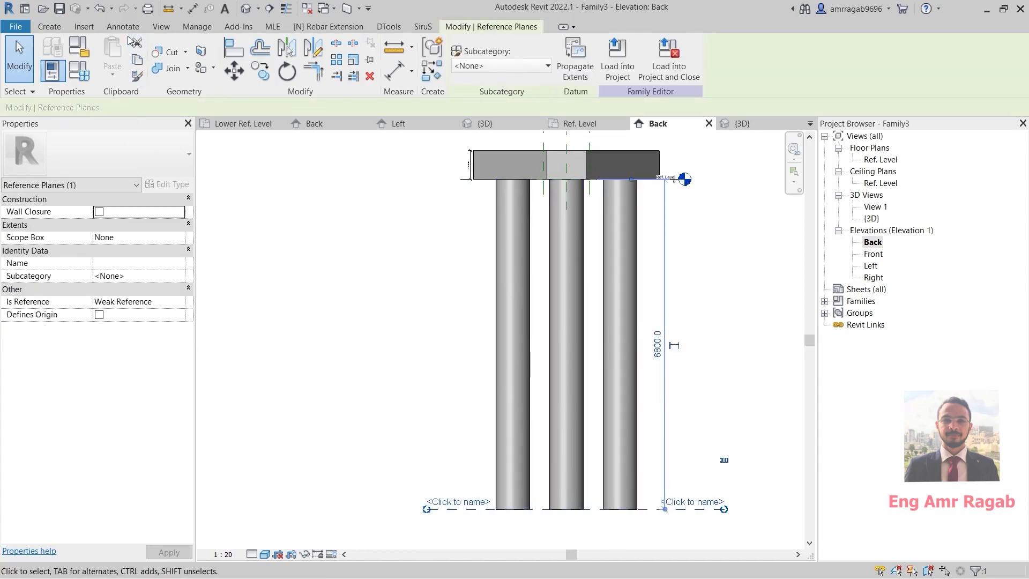
Add an aligned dimension between the Ref. Level and the lower reference plane, placed beside the piles.
click(123, 27)
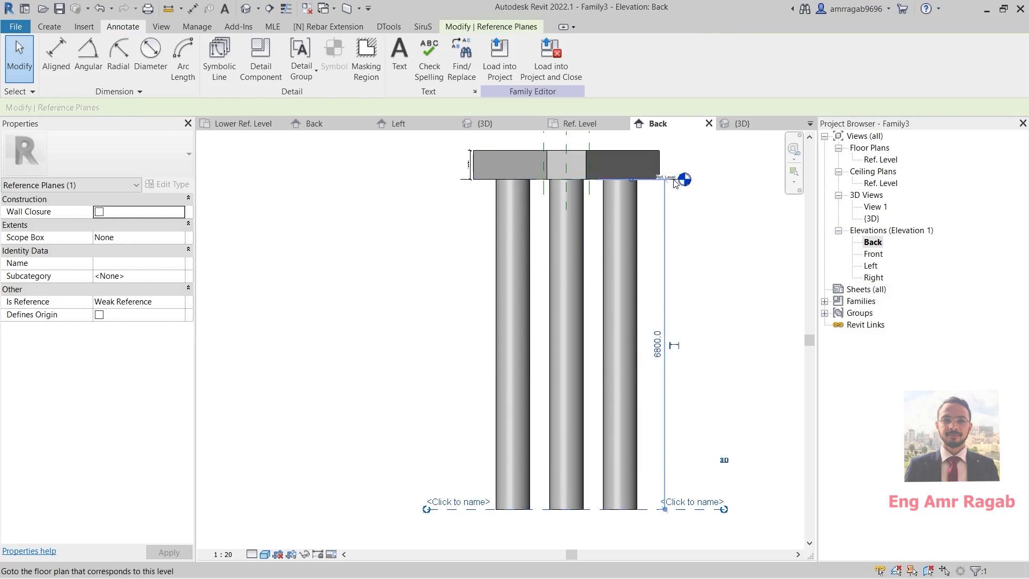
click(56, 59)
scroll(674, 168, up, 3)
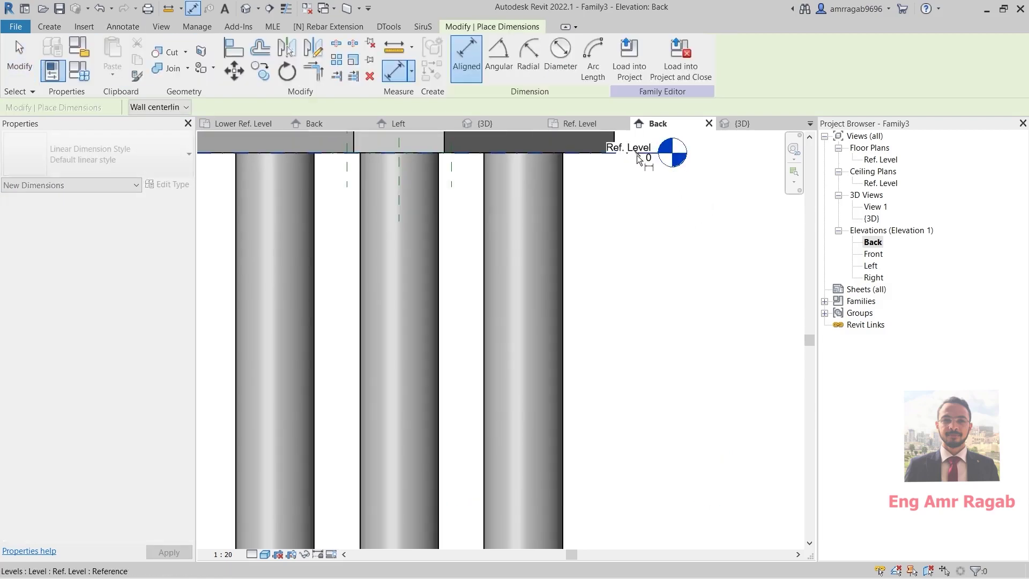
scroll(646, 153, down, 4)
click(639, 148)
click(639, 434)
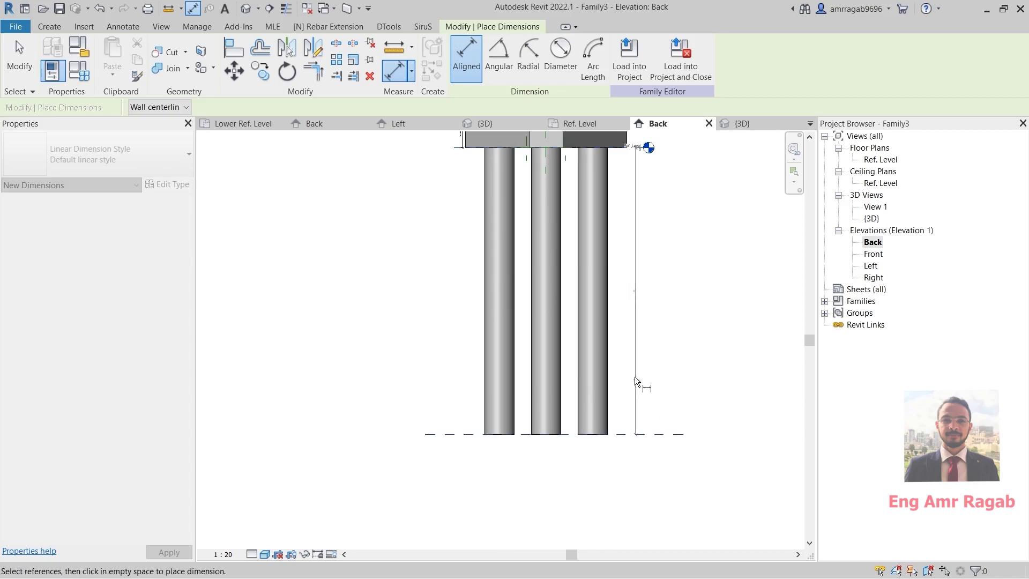
click(654, 271)
key(Escape)
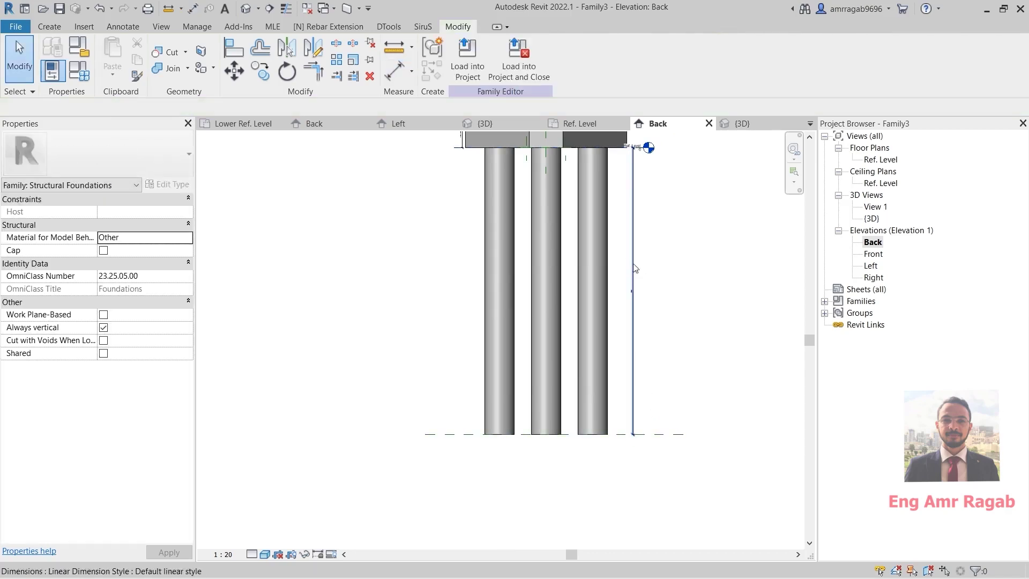
Label the new pile length dimension with the L pile parameter.
click(520, 57)
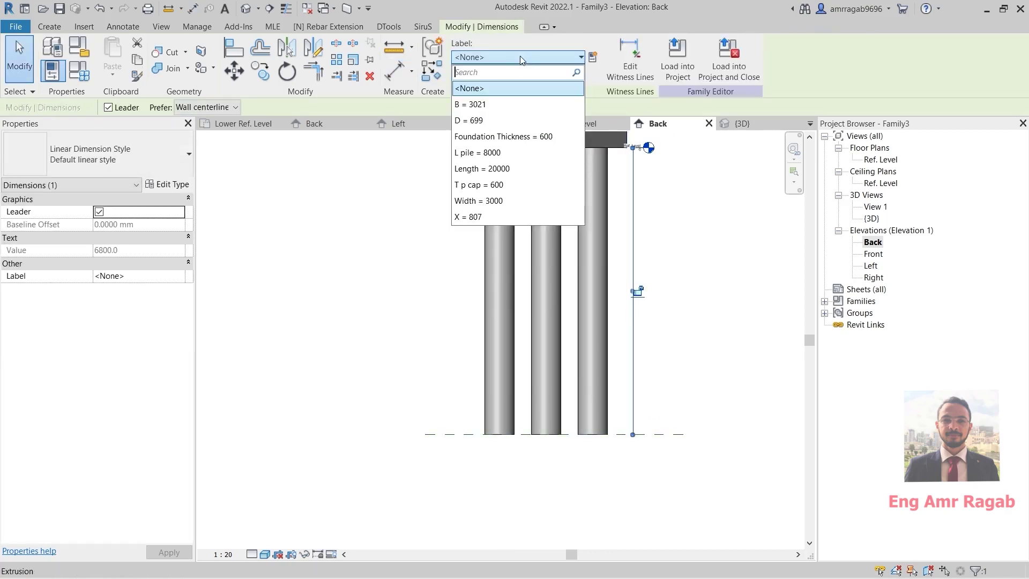
click(498, 152)
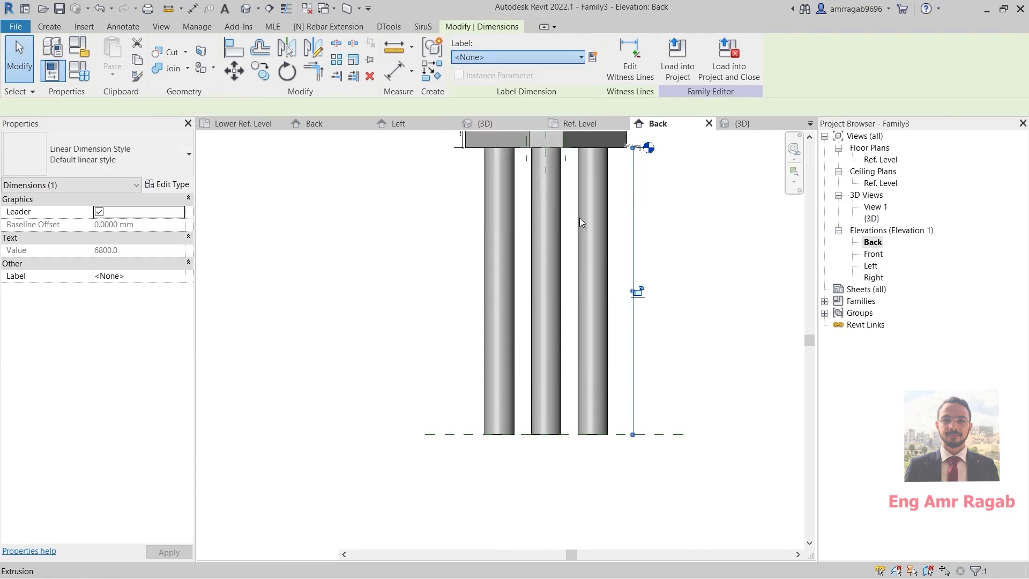
scroll(675, 339, down, 2)
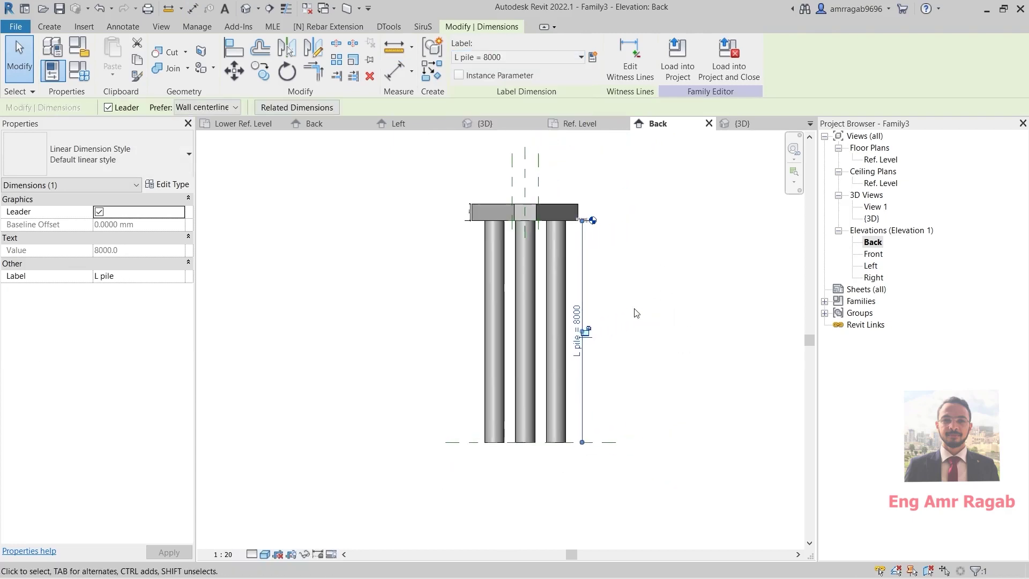
In the family types, set L pile to 10000 and apply it to the model.
click(80, 72)
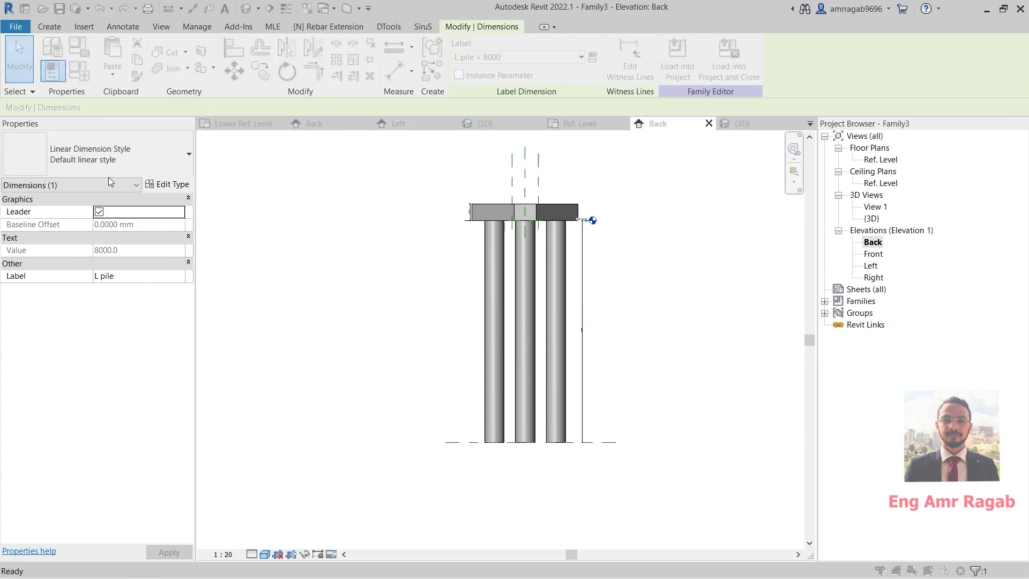
click(743, 320)
double_click(742, 320)
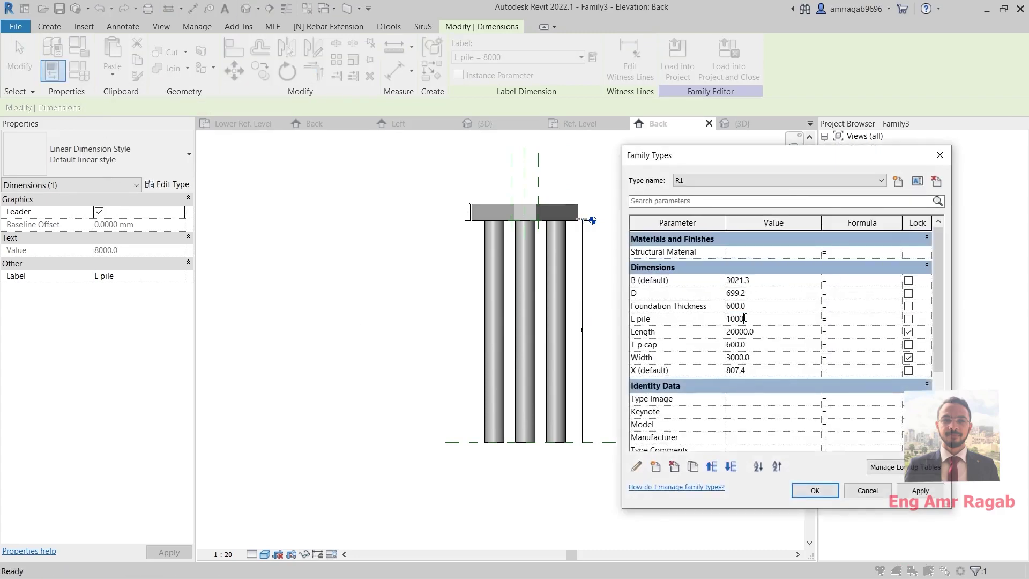
text(10000)
click(920, 491)
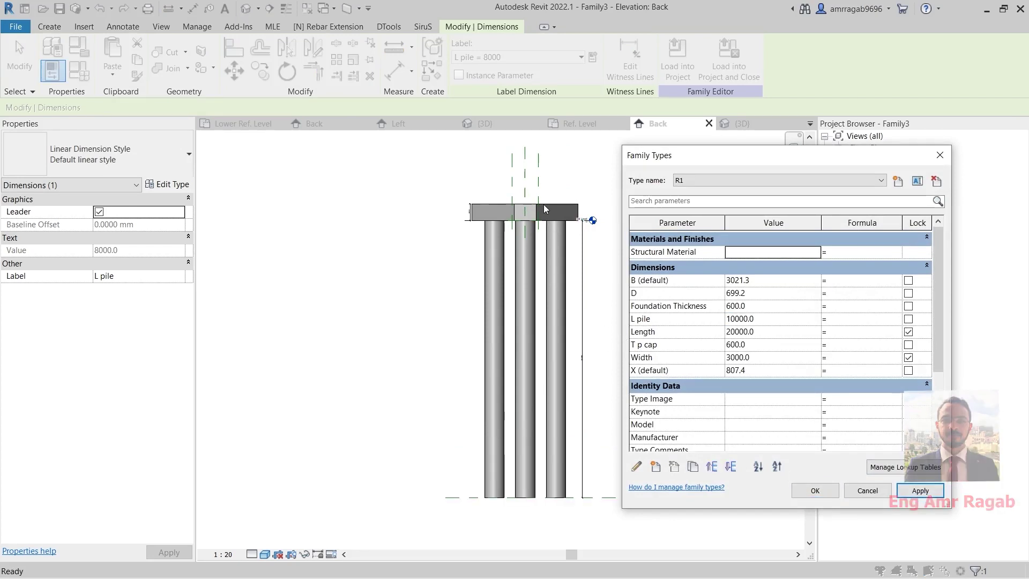
Set the D parameter to 300 and T p cap to 700, applying each value to the model.
click(746, 293)
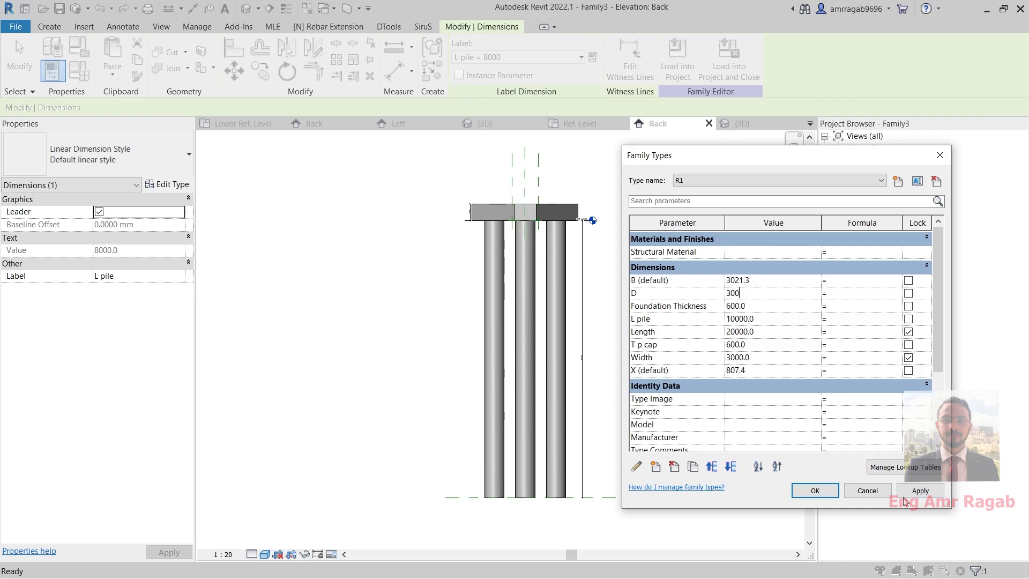
click(920, 490)
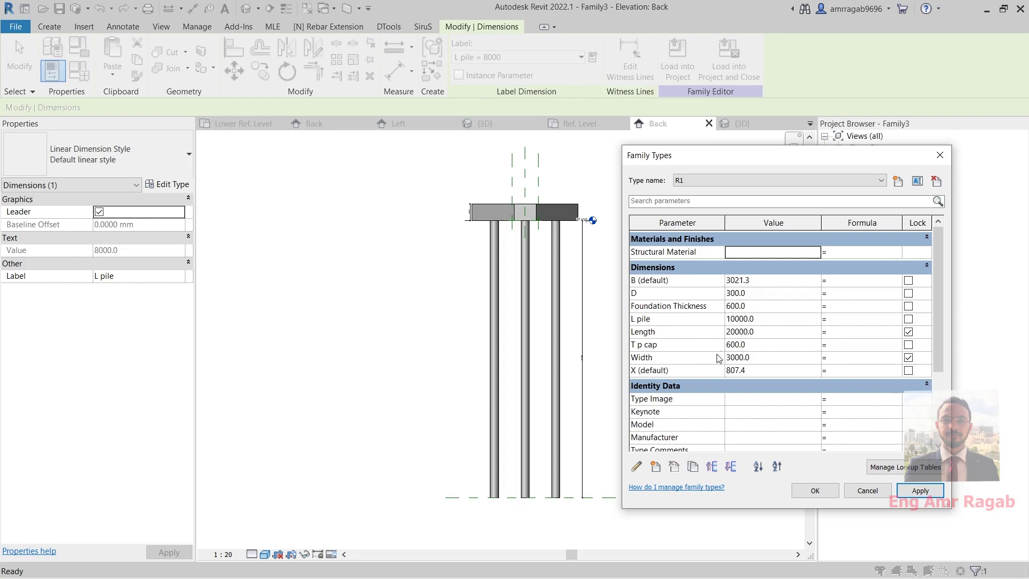
click(736, 345)
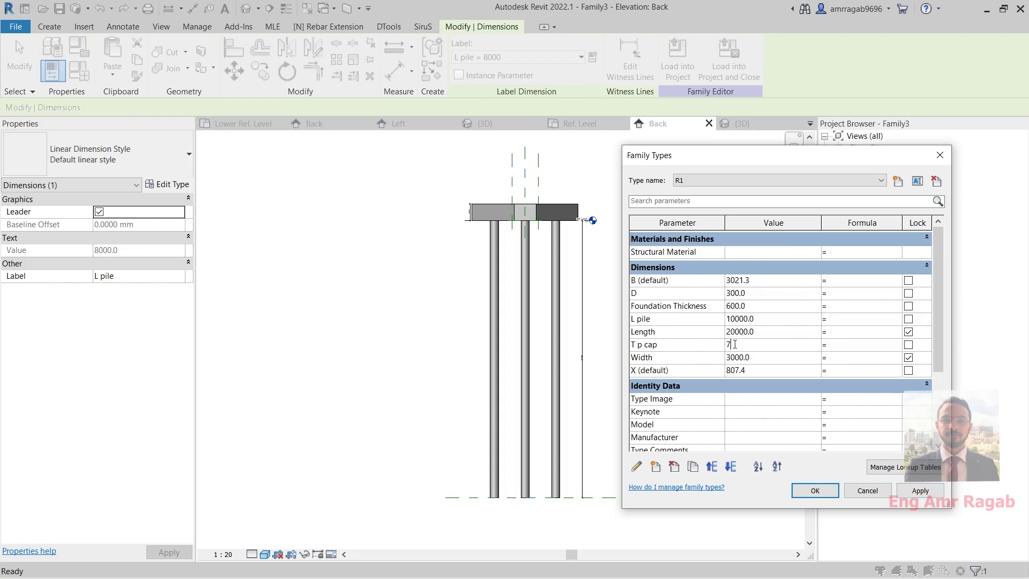
click(920, 491)
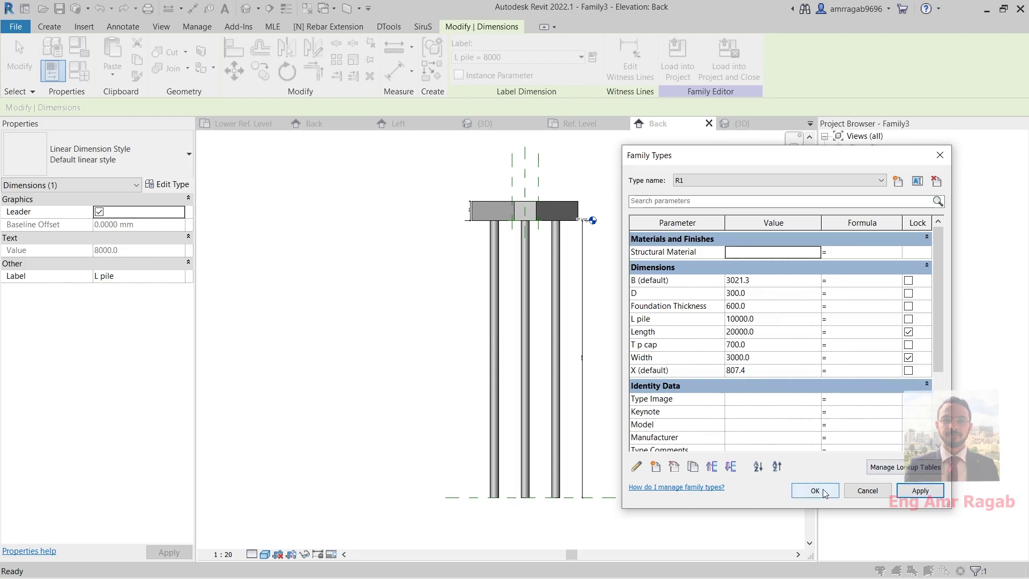
Set the pile diameter parameter D to 600, apply it and accept the family types.
click(746, 294)
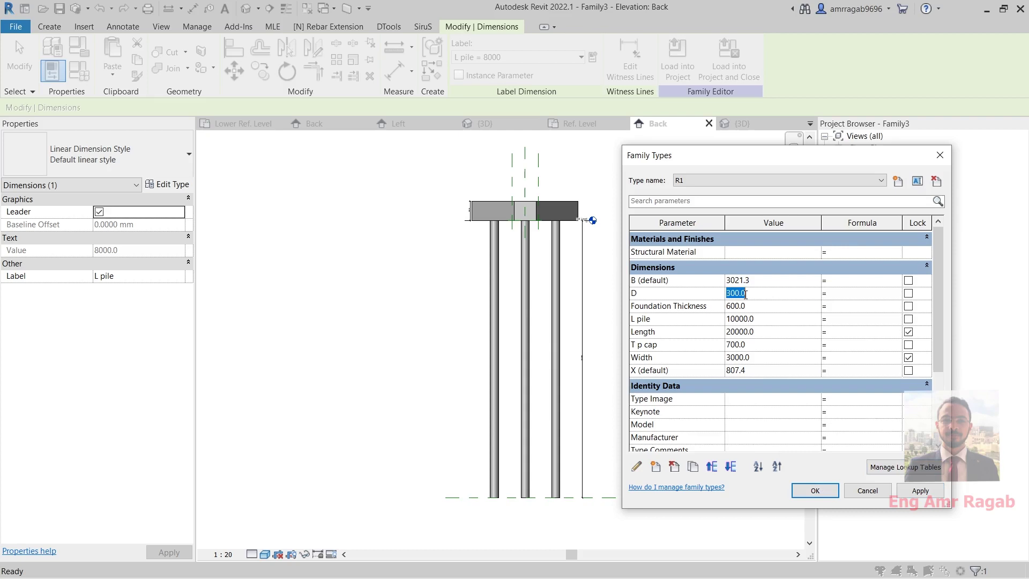
text(600)
key(Tab)
click(920, 491)
click(815, 491)
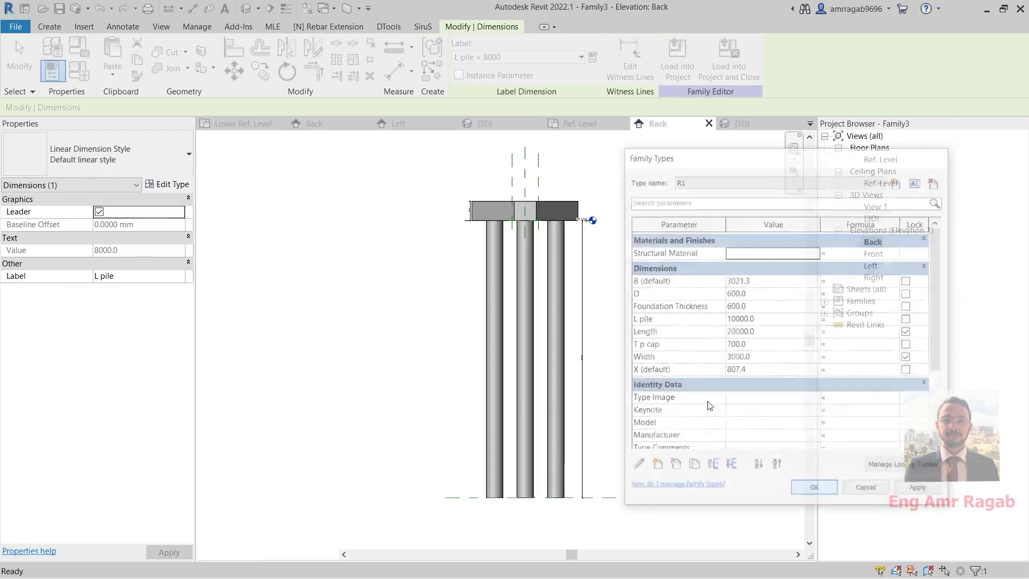
middle_drag(487, 273, 437, 211)
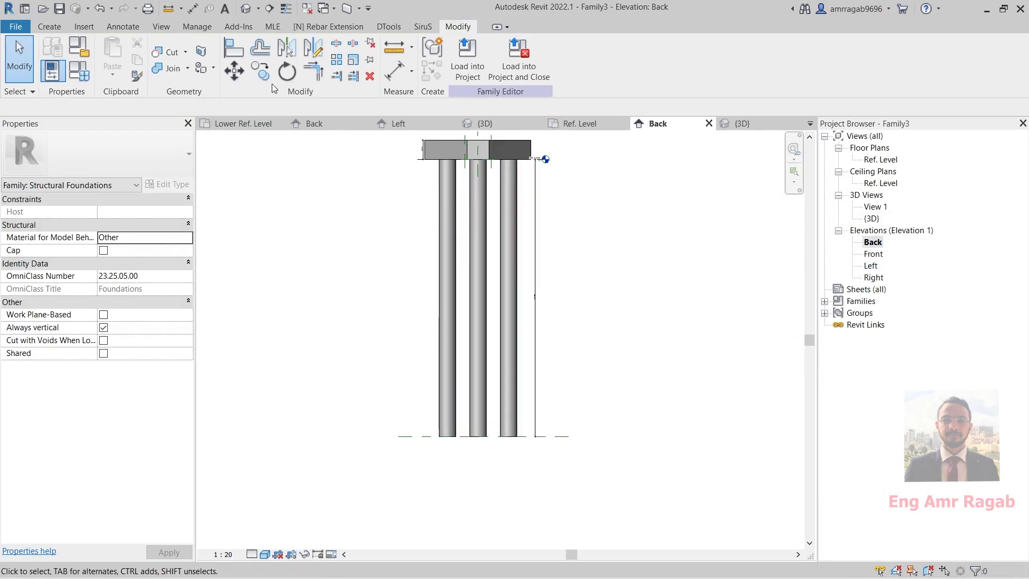
Load the family into HOSPITAL.rvt, overwriting the existing version and its parameter values, and dismiss the save reminder.
click(246, 9)
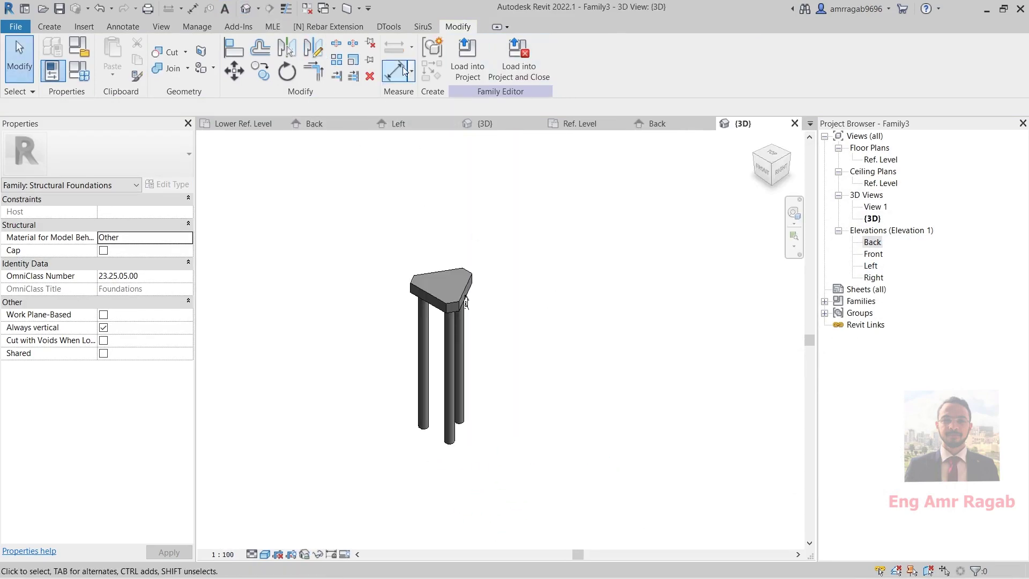
click(475, 54)
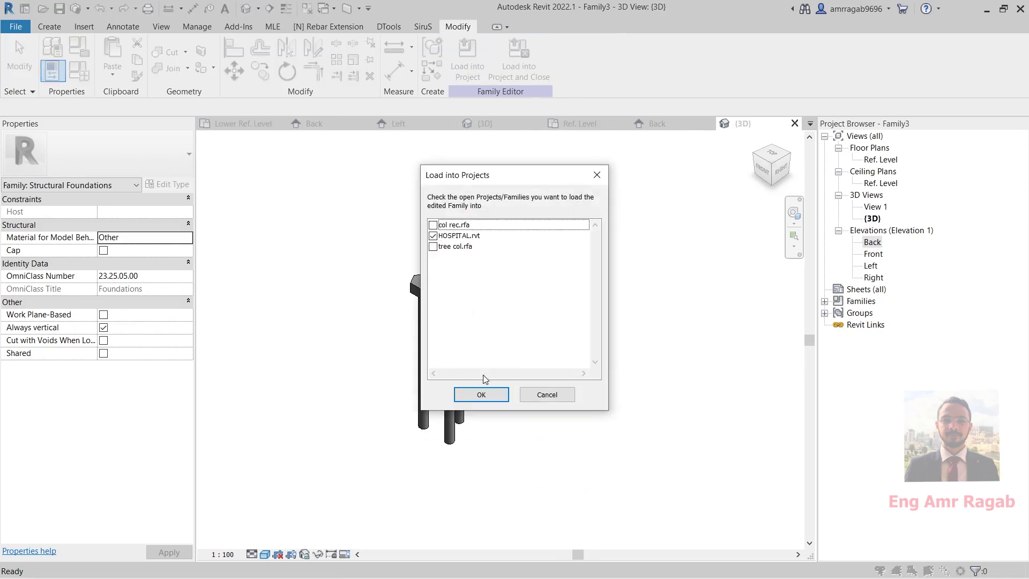
click(481, 394)
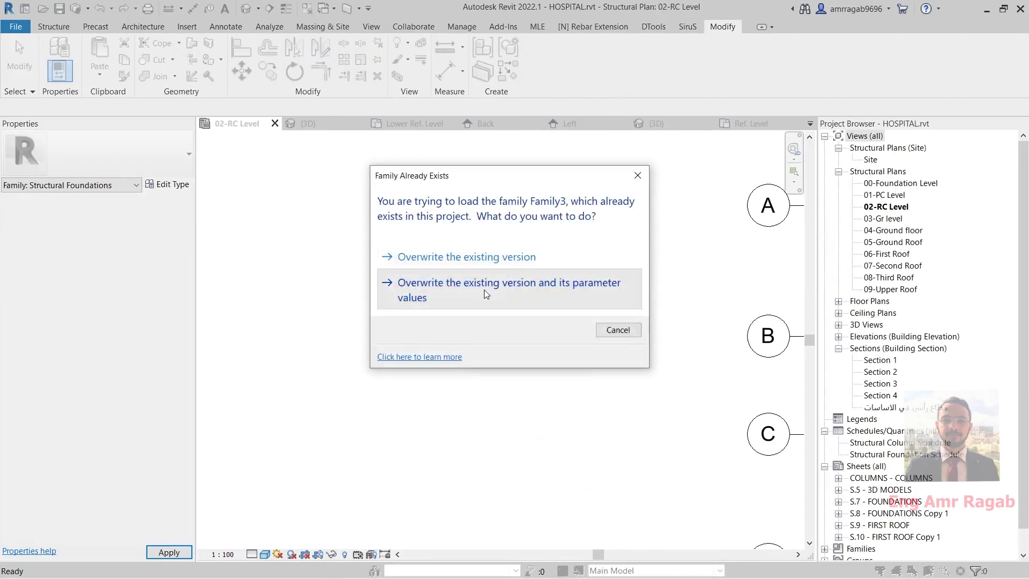
click(485, 294)
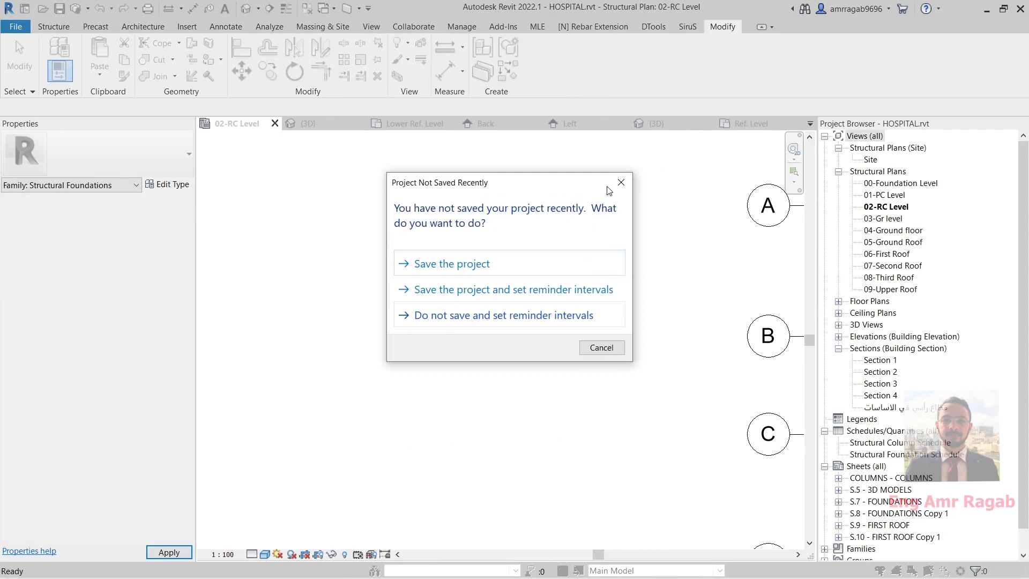
click(620, 182)
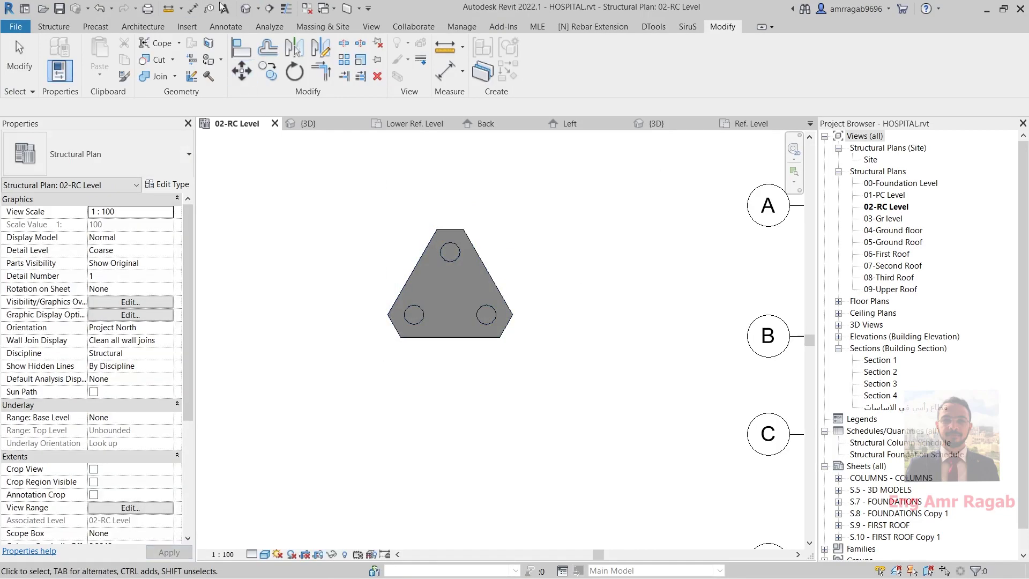
Open the project's 3D view and select the three-pile foundation to inspect its properties.
click(245, 8)
scroll(436, 304, down, 5)
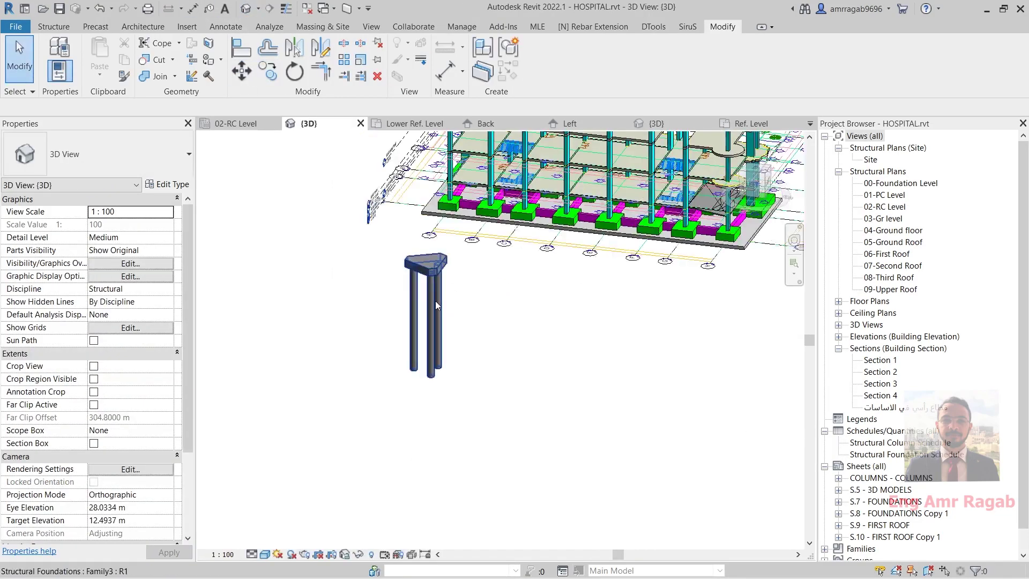
click(436, 302)
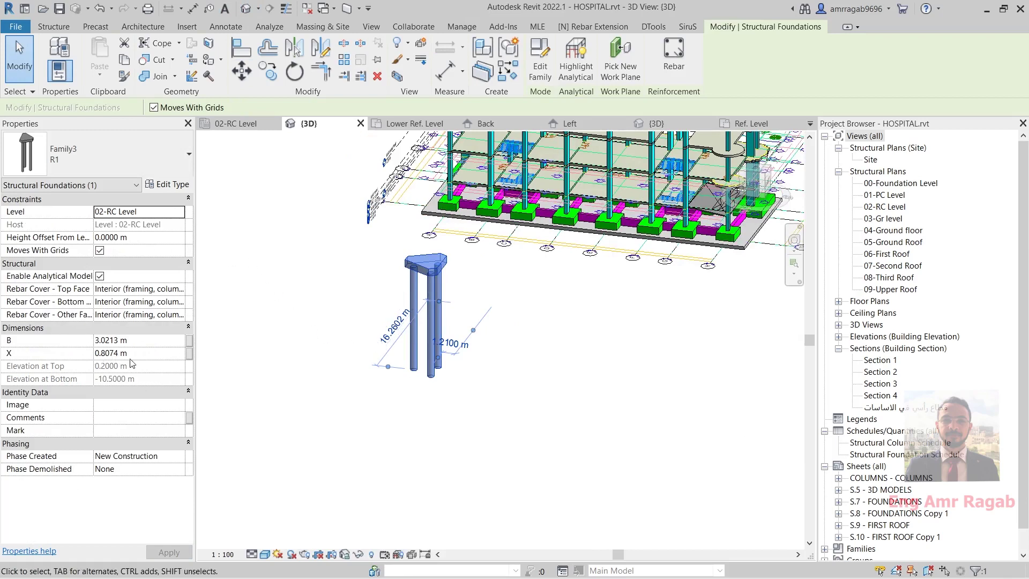
Open the type properties of the three-pile foundation and try an L pile value of 8000, applying it to the model.
click(163, 187)
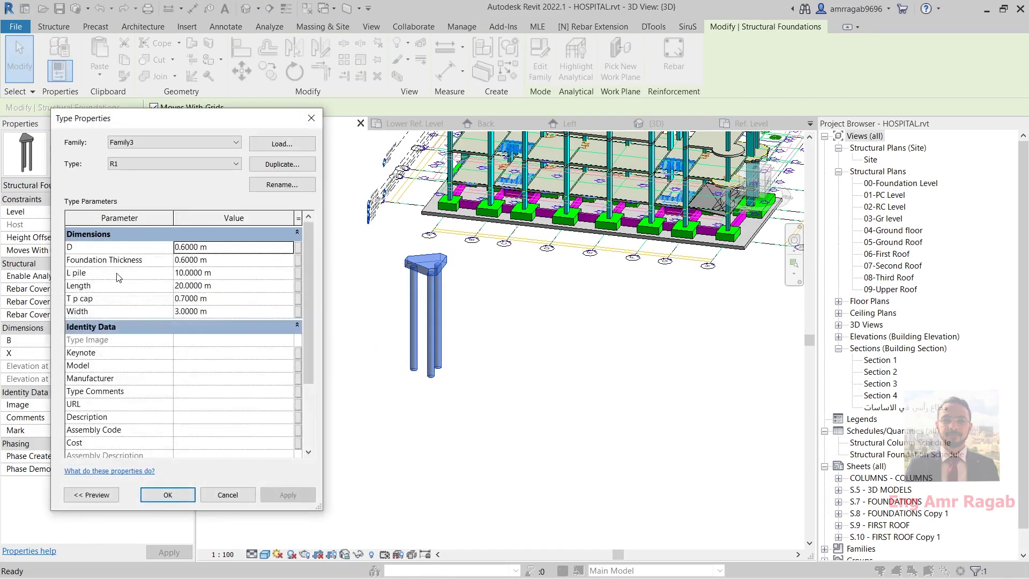
click(185, 272)
double_click(185, 271)
text(8000)
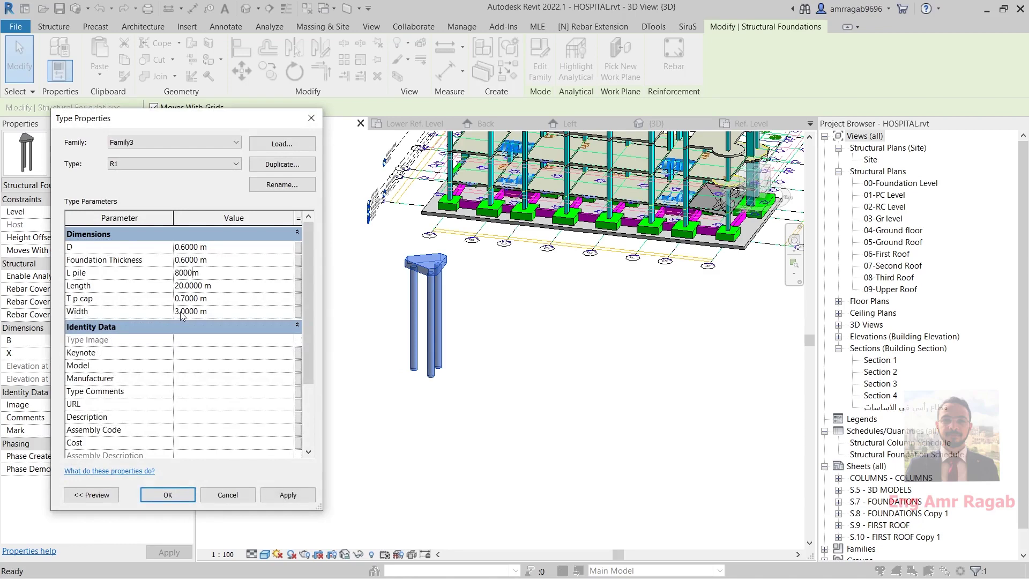
click(288, 496)
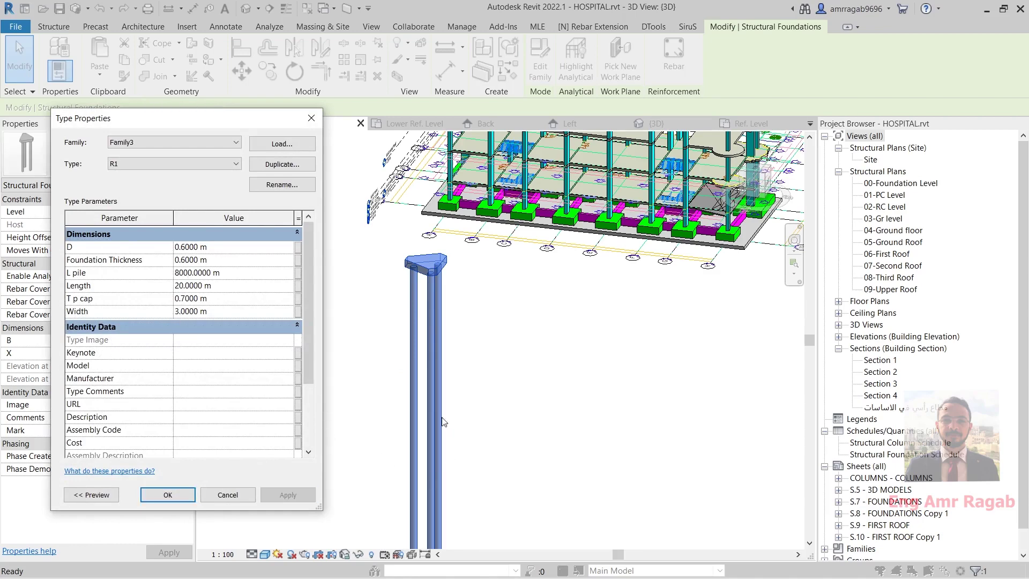
Correct the L pile type parameter to 8 m and apply it to the foundation.
click(189, 273)
double_click(188, 273)
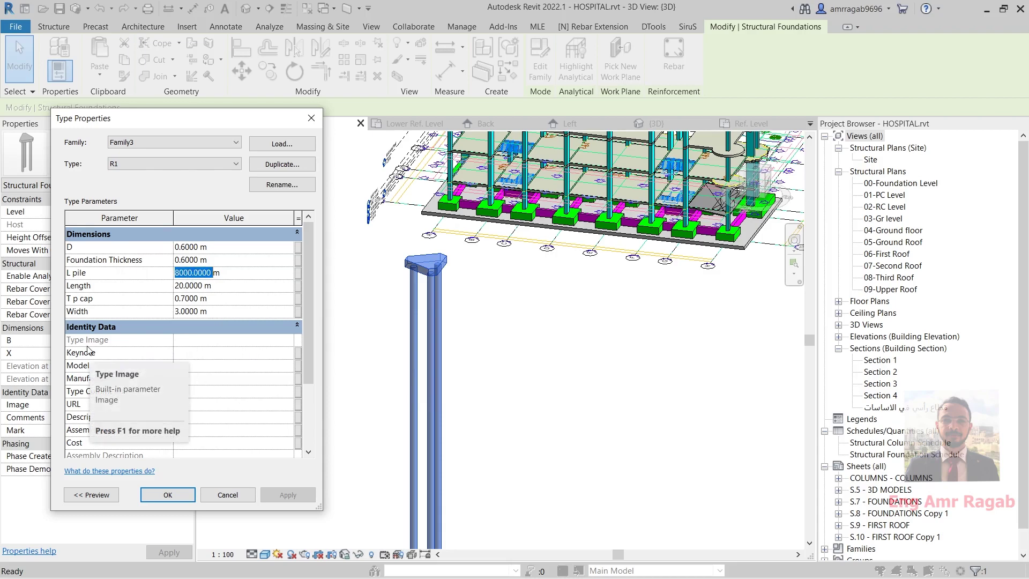
text(8m)
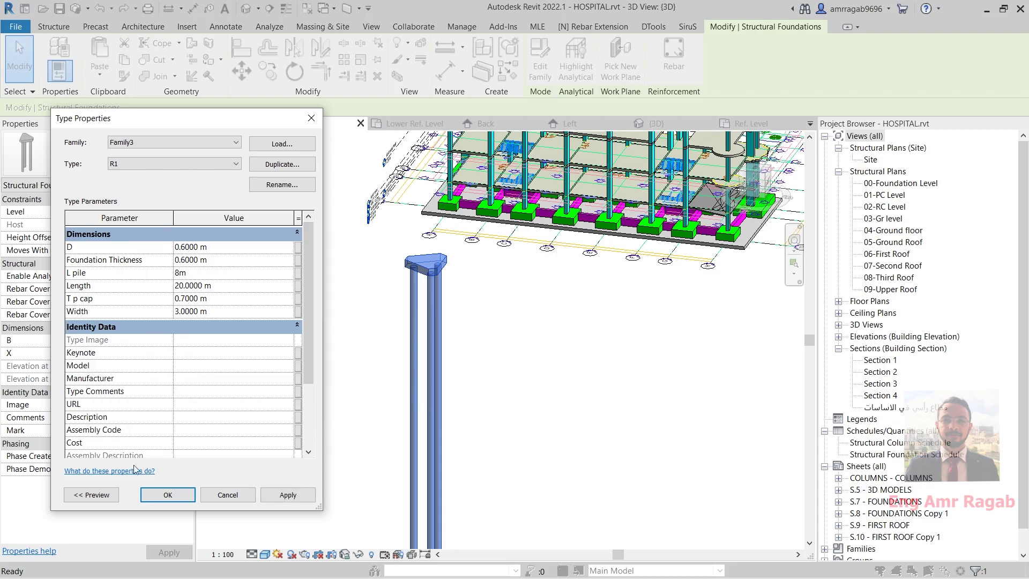
click(286, 495)
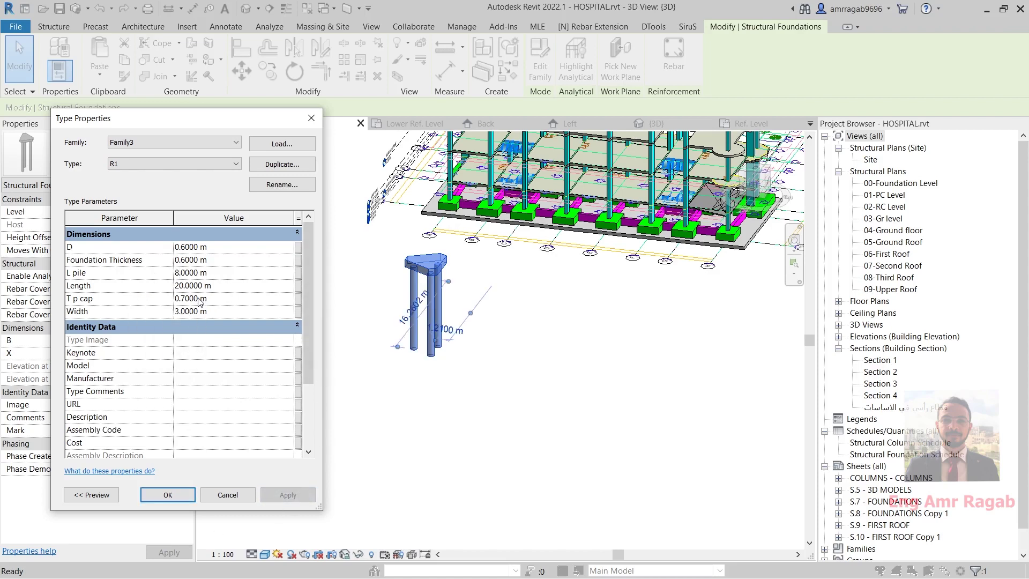
Set the T p cap type parameter to 1 m and apply it to the foundation.
scroll(198, 298, down, 1)
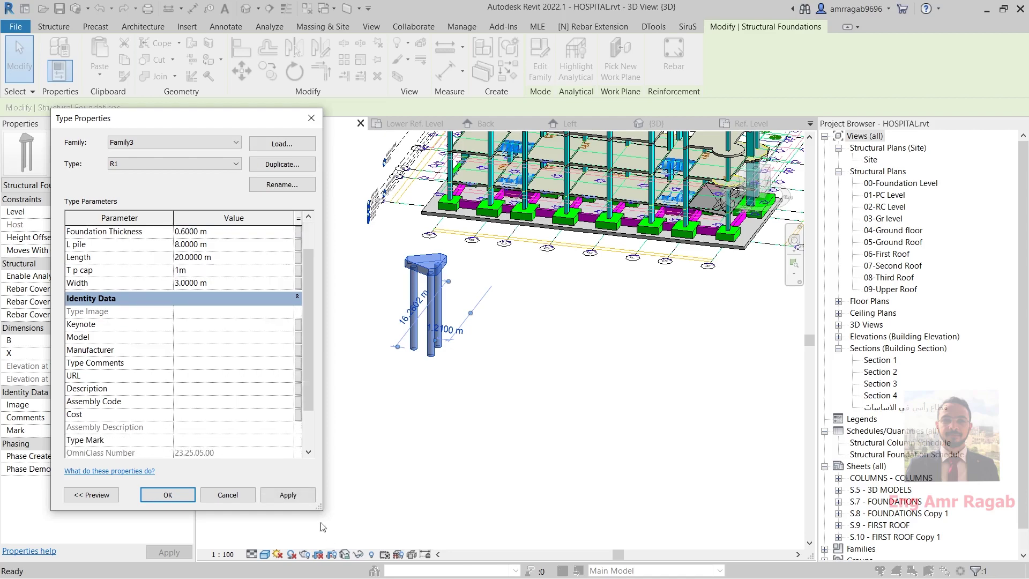
click(288, 495)
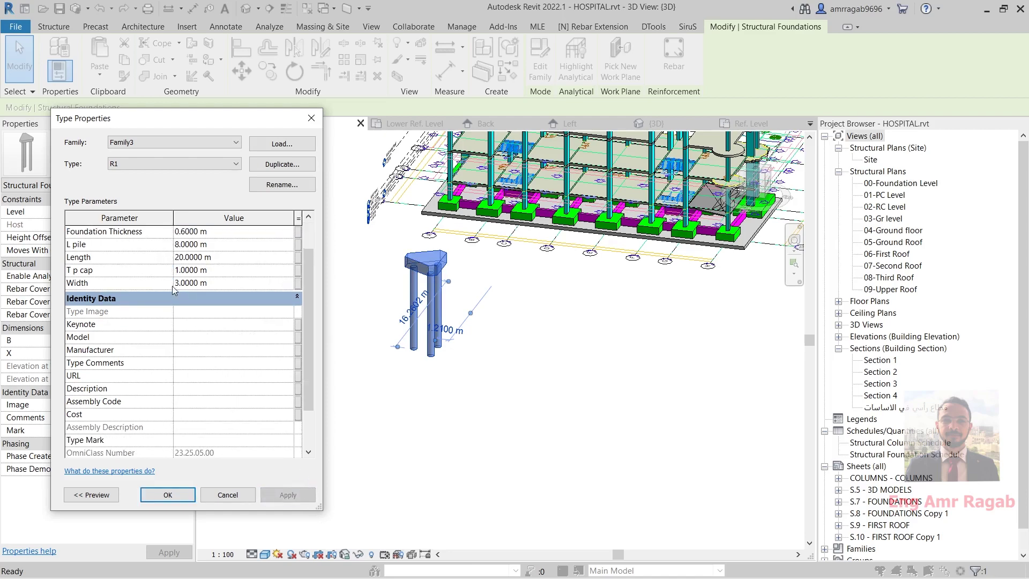
scroll(172, 290, down, 2)
scroll(155, 279, up, 3)
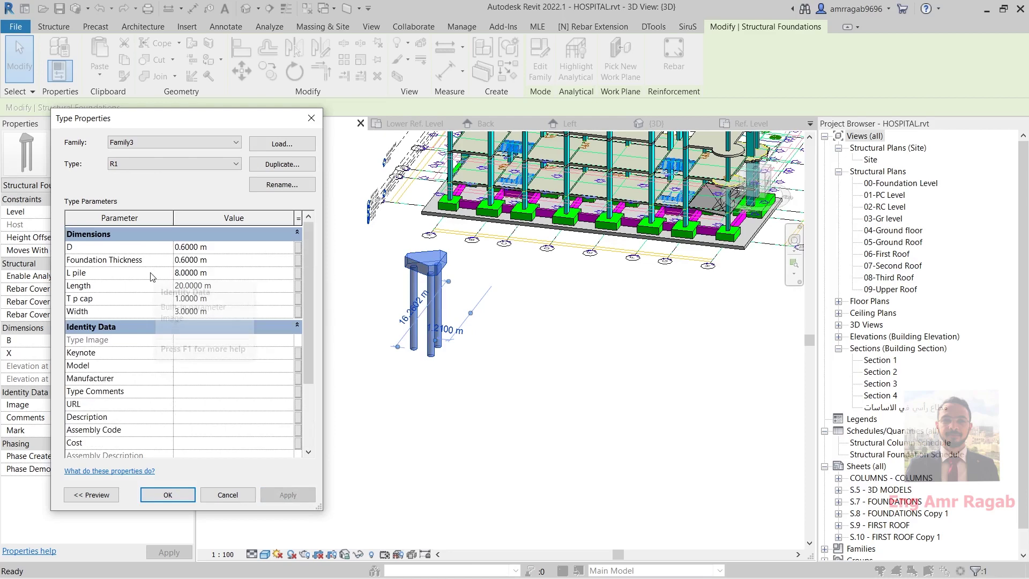
Set the pile diameter parameter D to 0.5 m, apply it and accept the type properties.
double_click(197, 247)
text(0.5m)
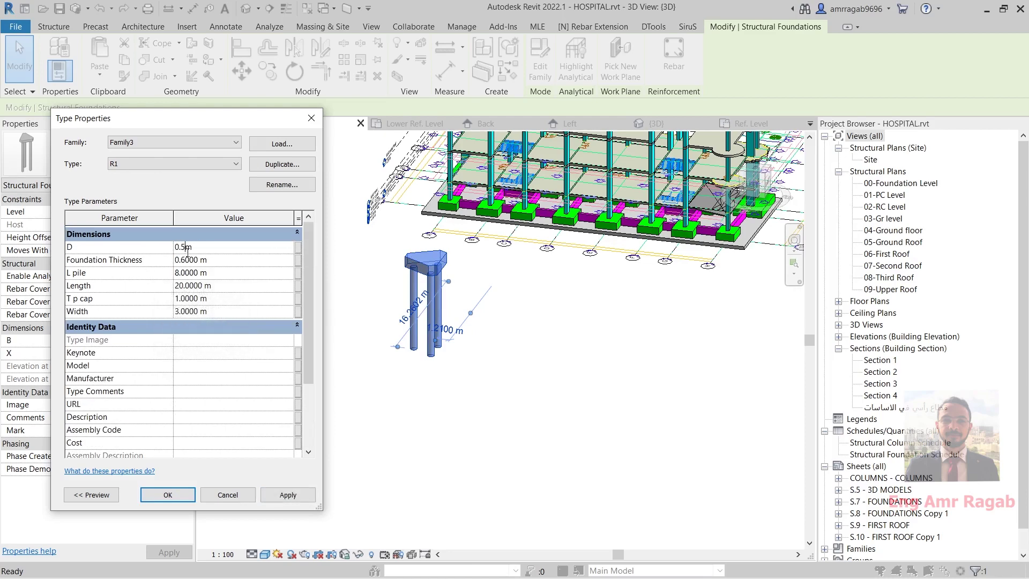
click(271, 501)
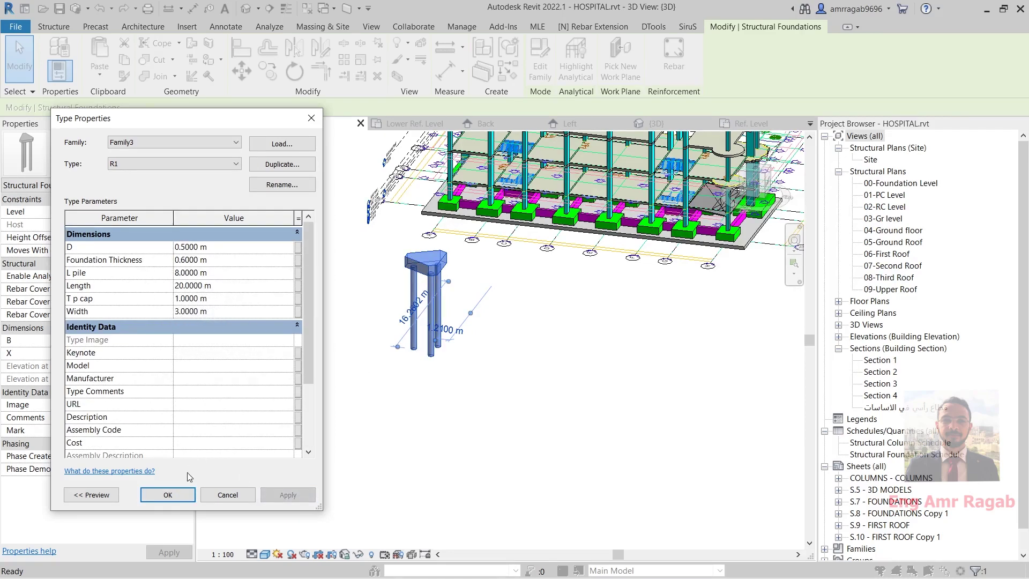
click(168, 495)
middle_drag(437, 308, 403, 325)
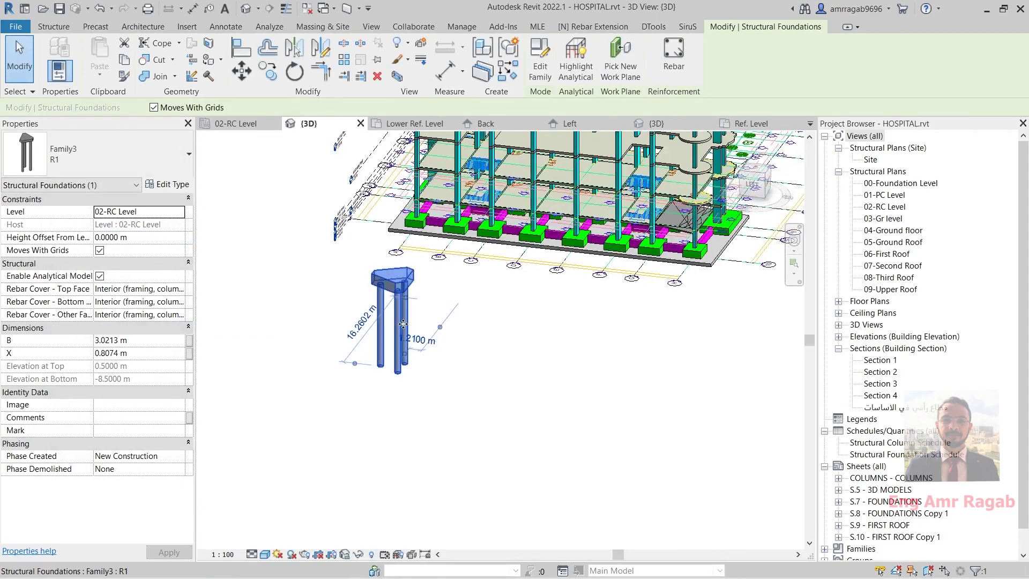